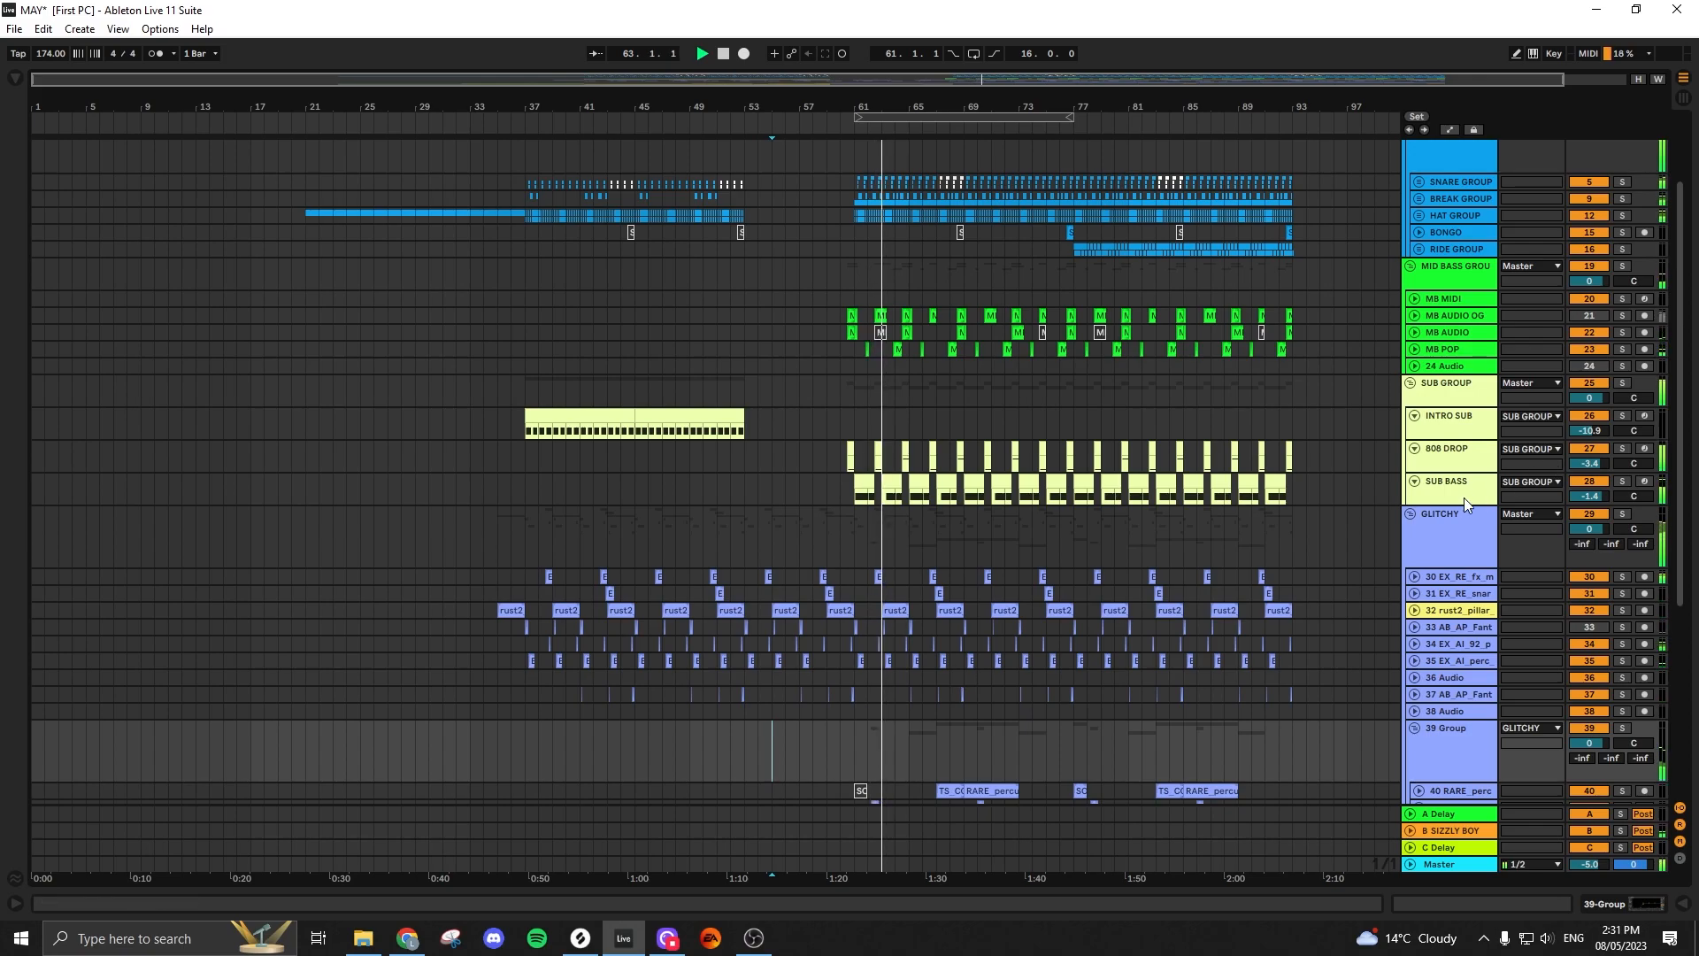
Collapse the GLITCHY, UP DOWN, INTRO, MID BASS, SUB and DRUM groups in the arrangement
click(1409, 515)
click(1410, 561)
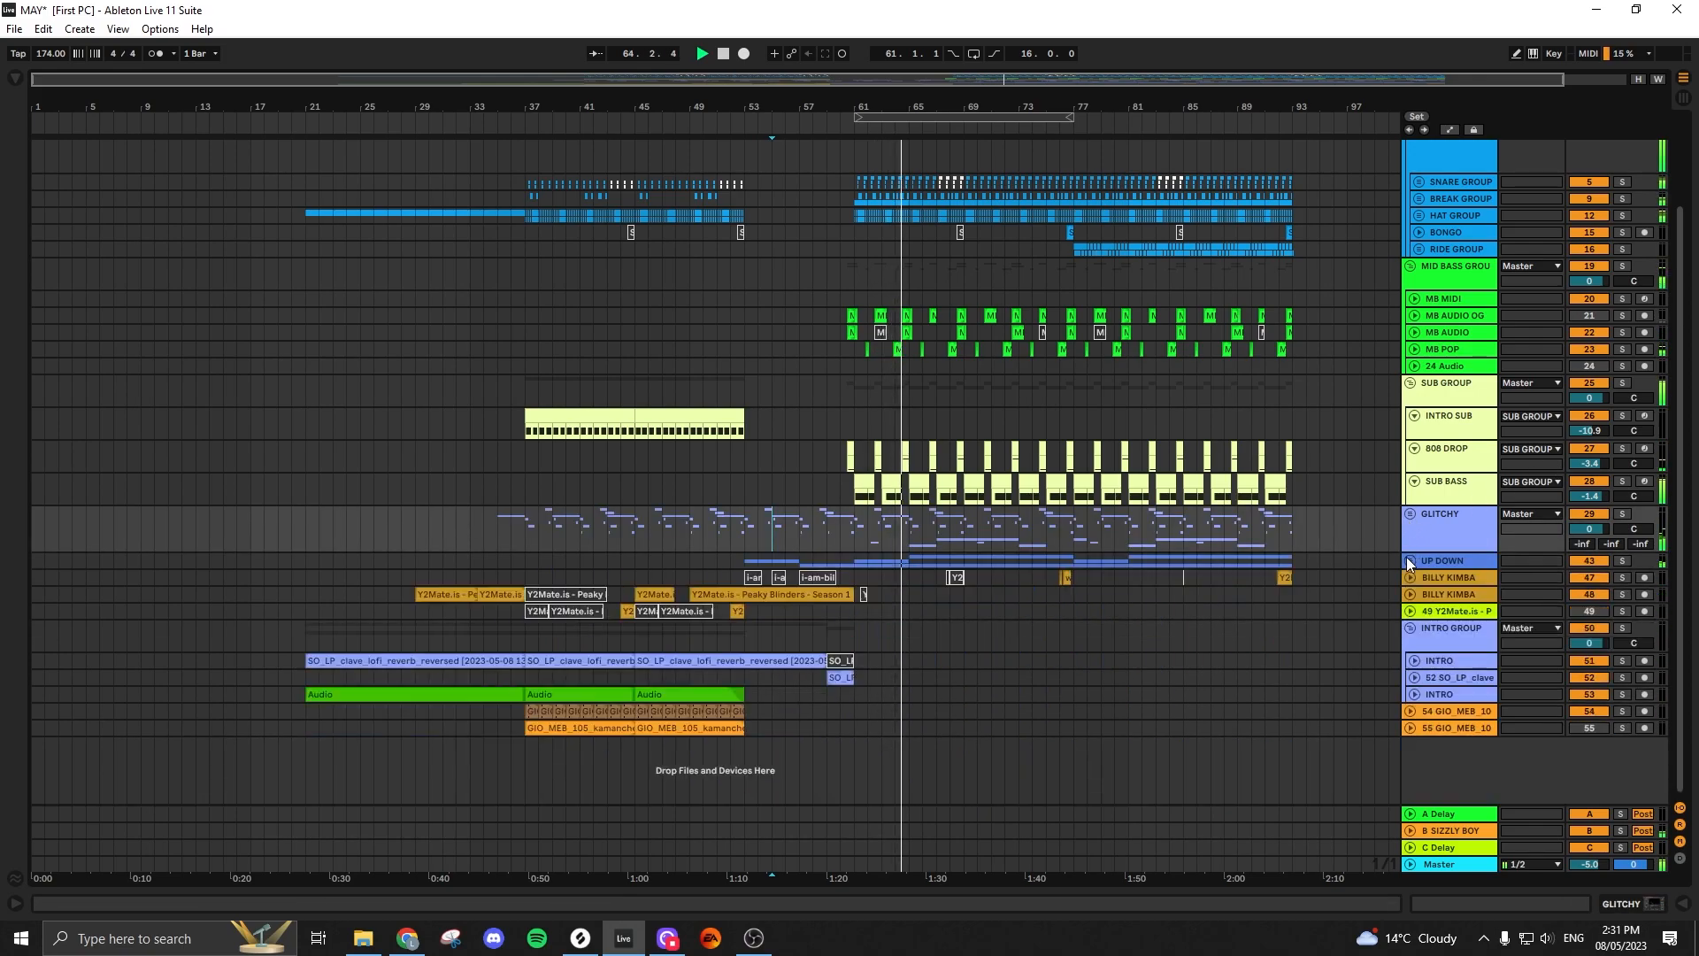
click(1410, 628)
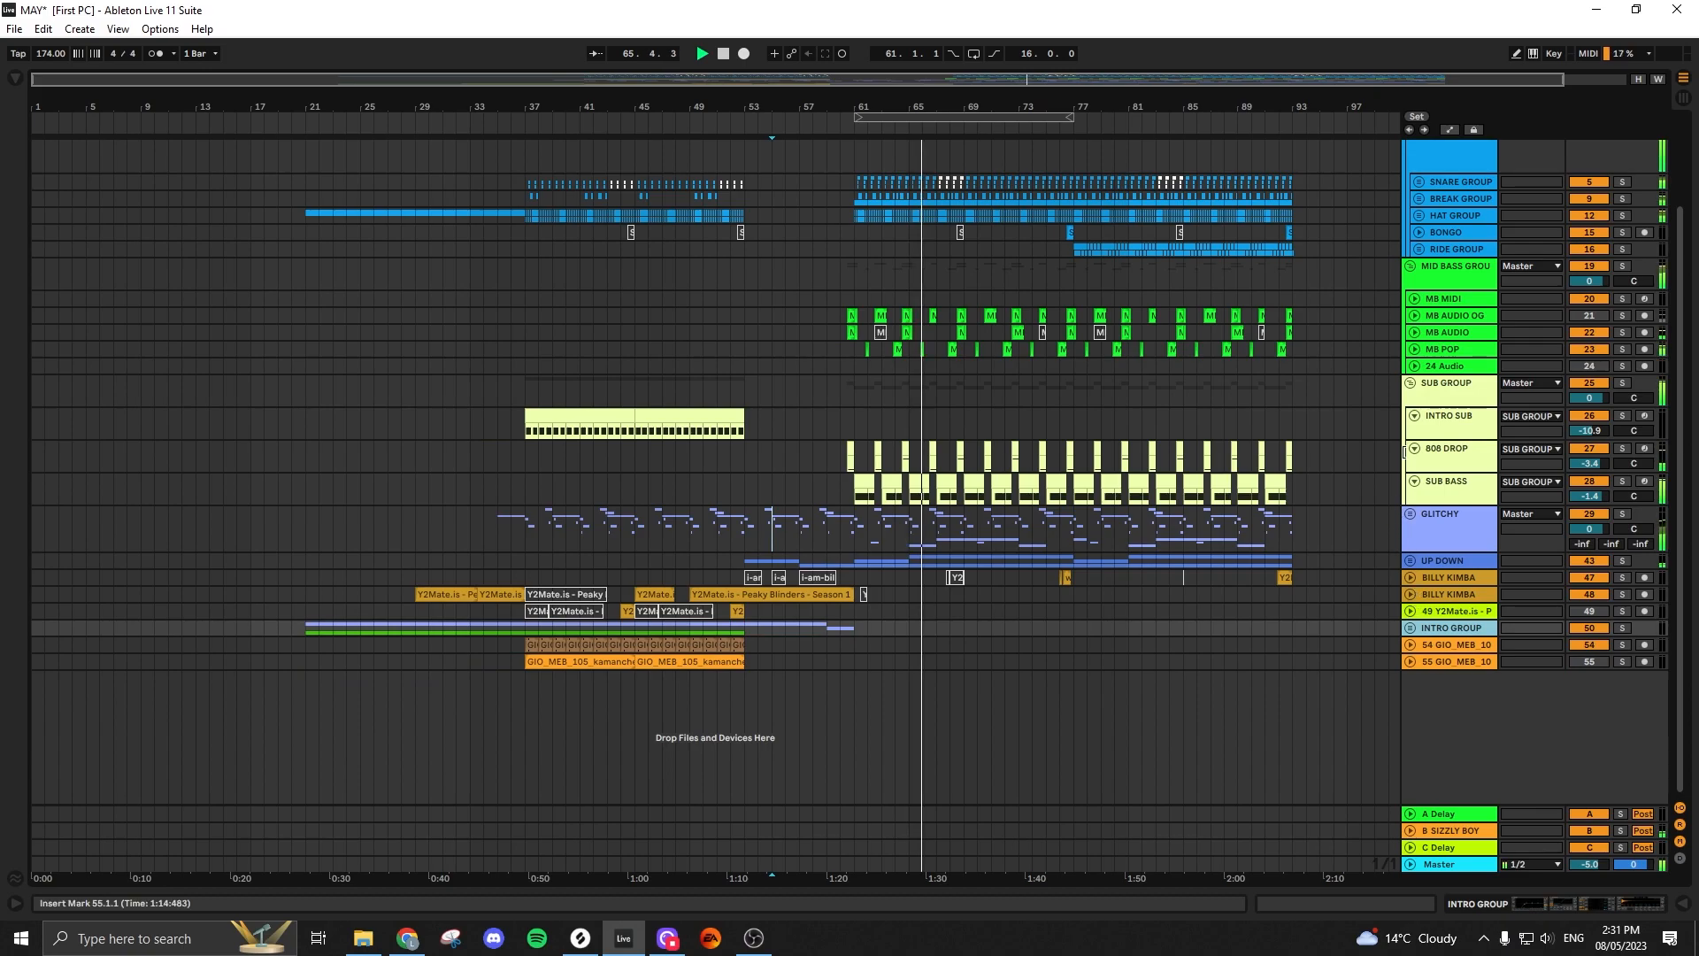
click(1412, 266)
click(1411, 391)
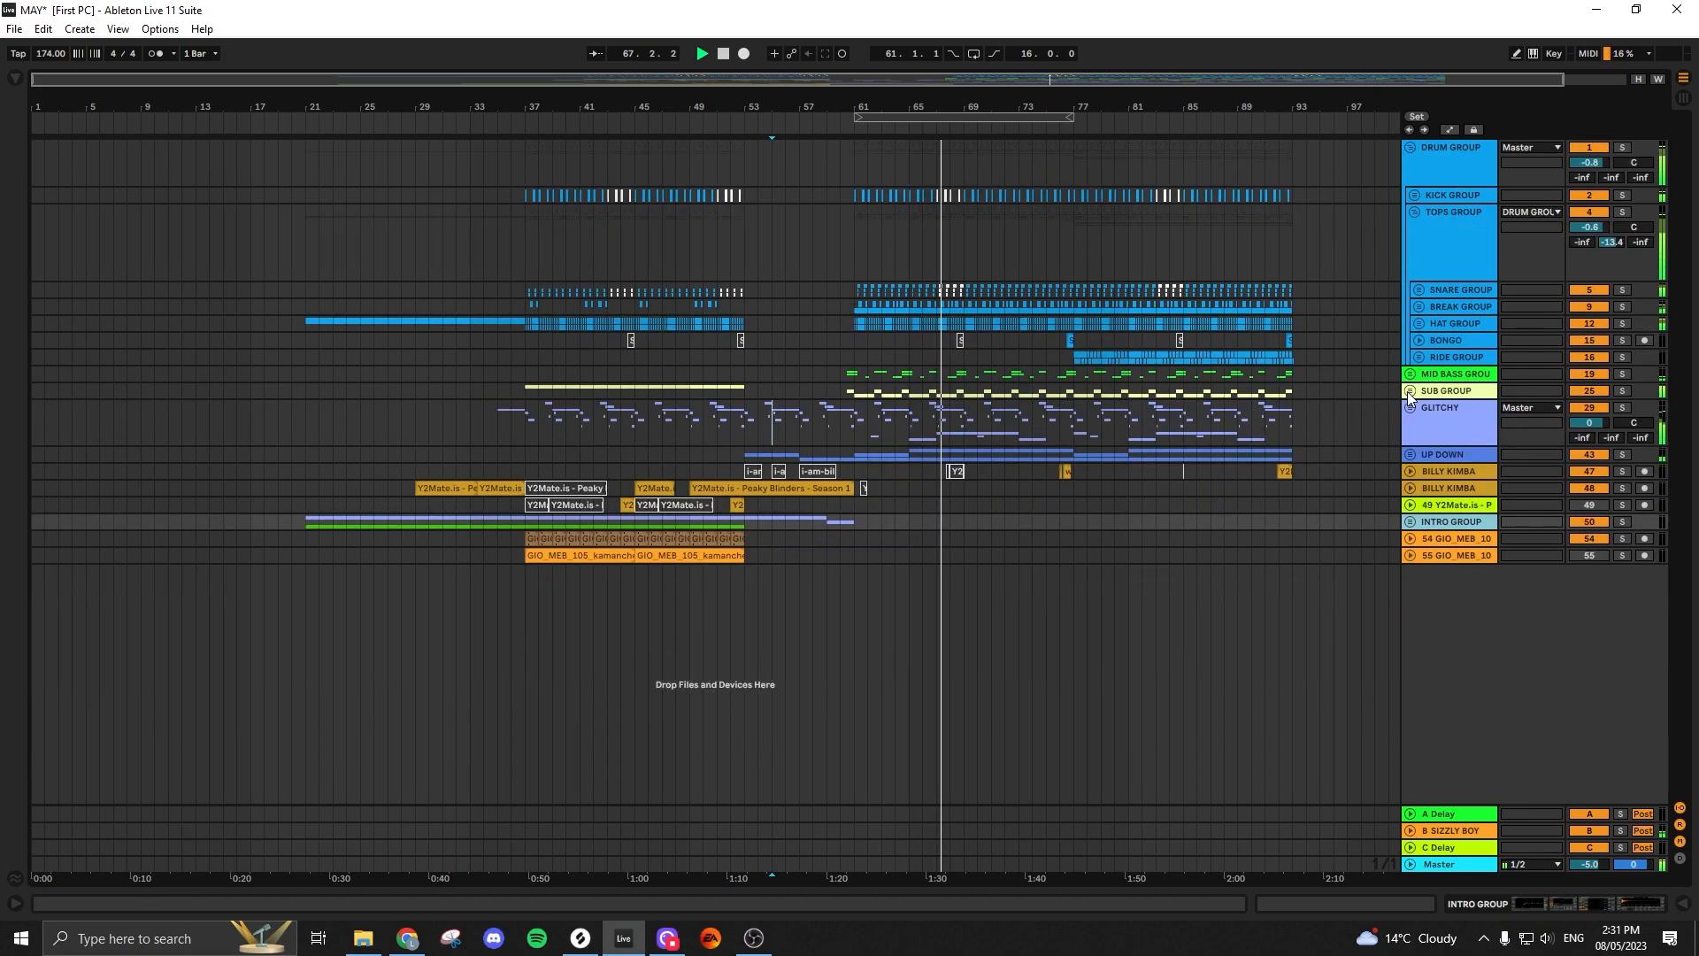
click(1410, 149)
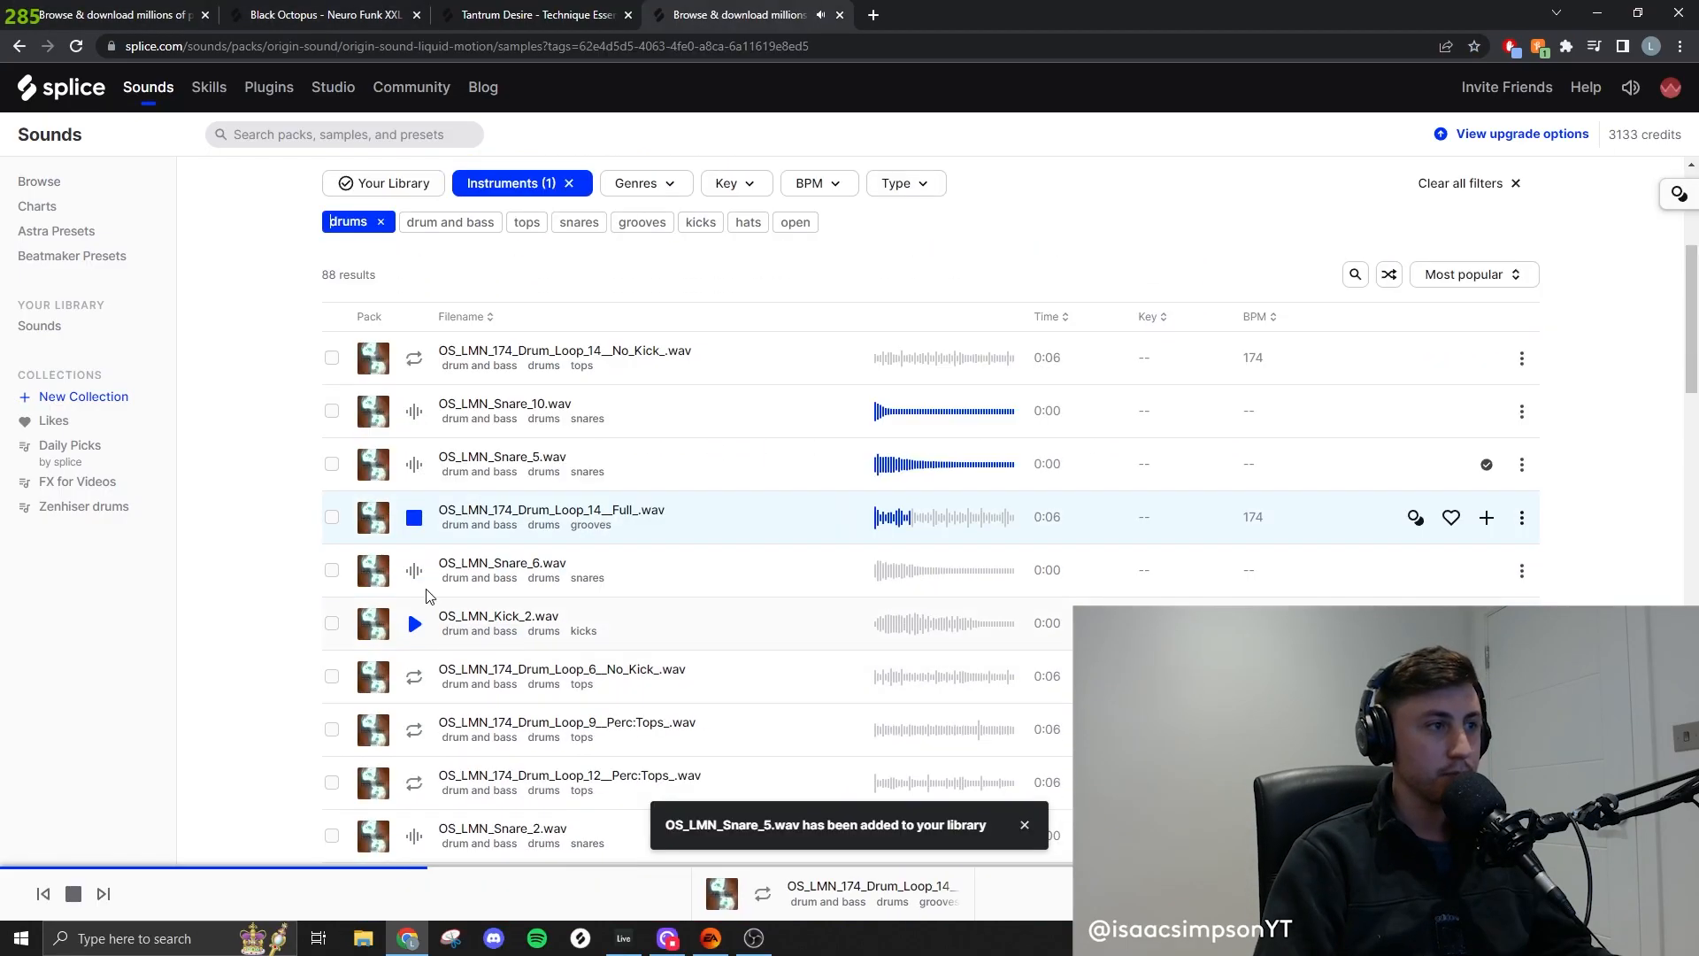
Preview OS_LMN_Kick_2.wav and OS_LMN_174_Drum_Loop_6__No_Kick_.wav in the Splice drum sample results
click(414, 623)
click(414, 676)
scroll(478, 644, down, 1)
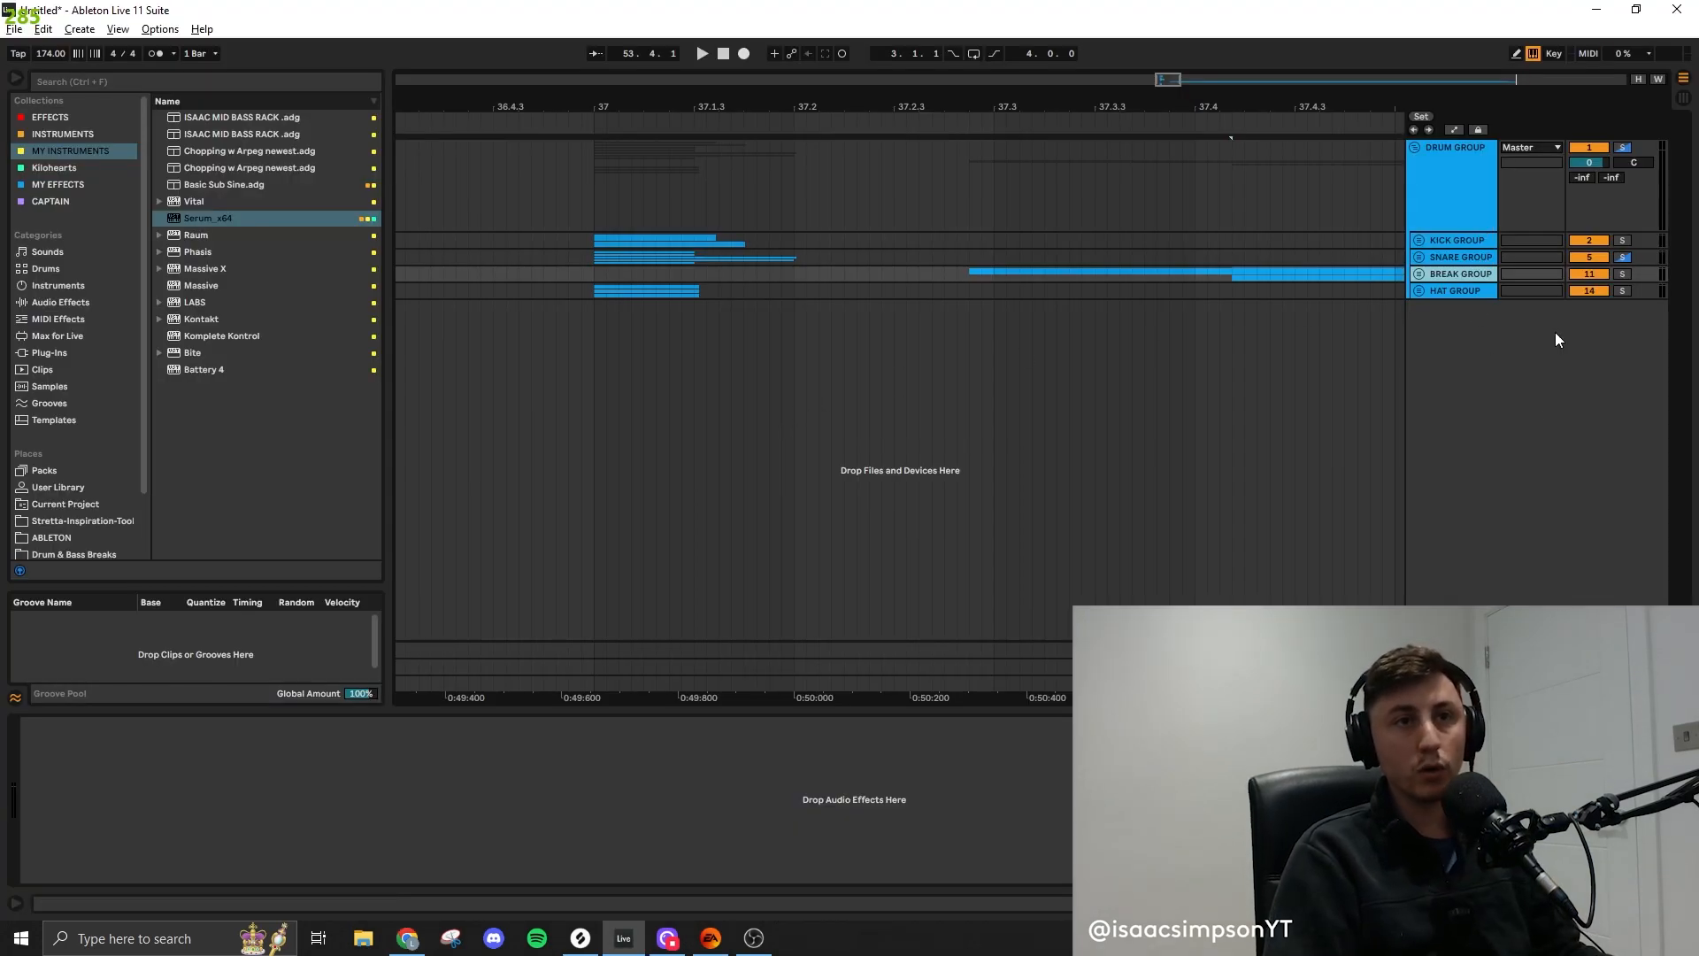
Expand the KICK GROUP and unfold its KICK TAIL and KICK LOW tracks to show their waveforms
click(1419, 239)
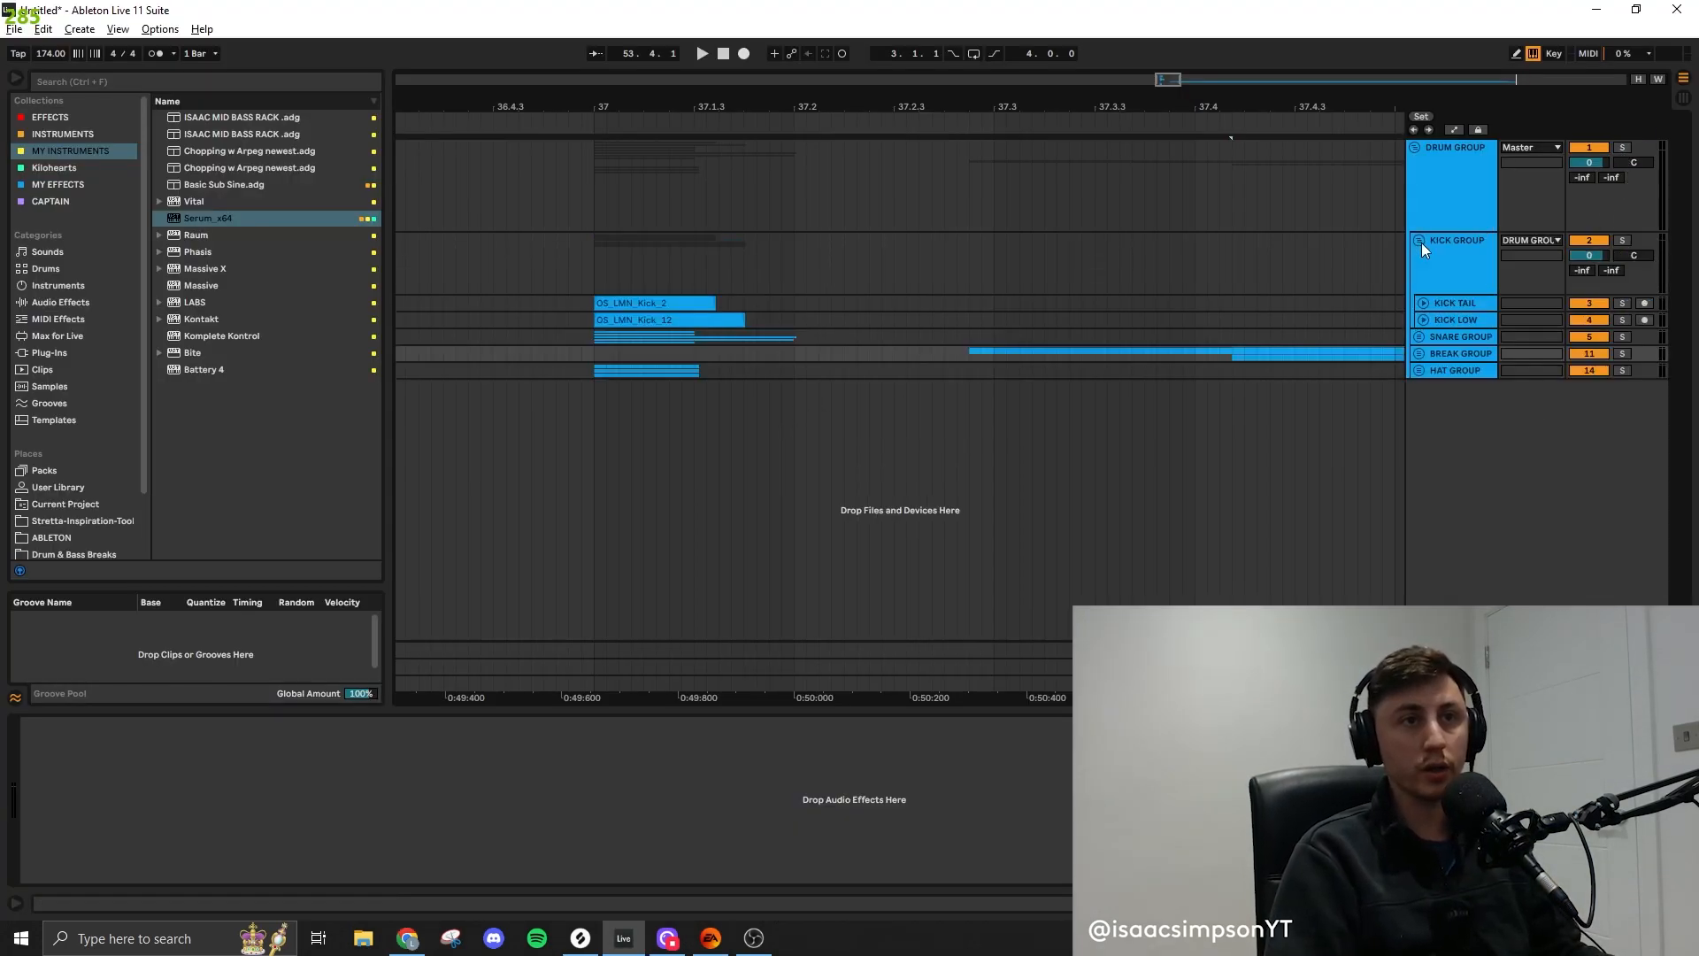
click(1423, 303)
click(1432, 380)
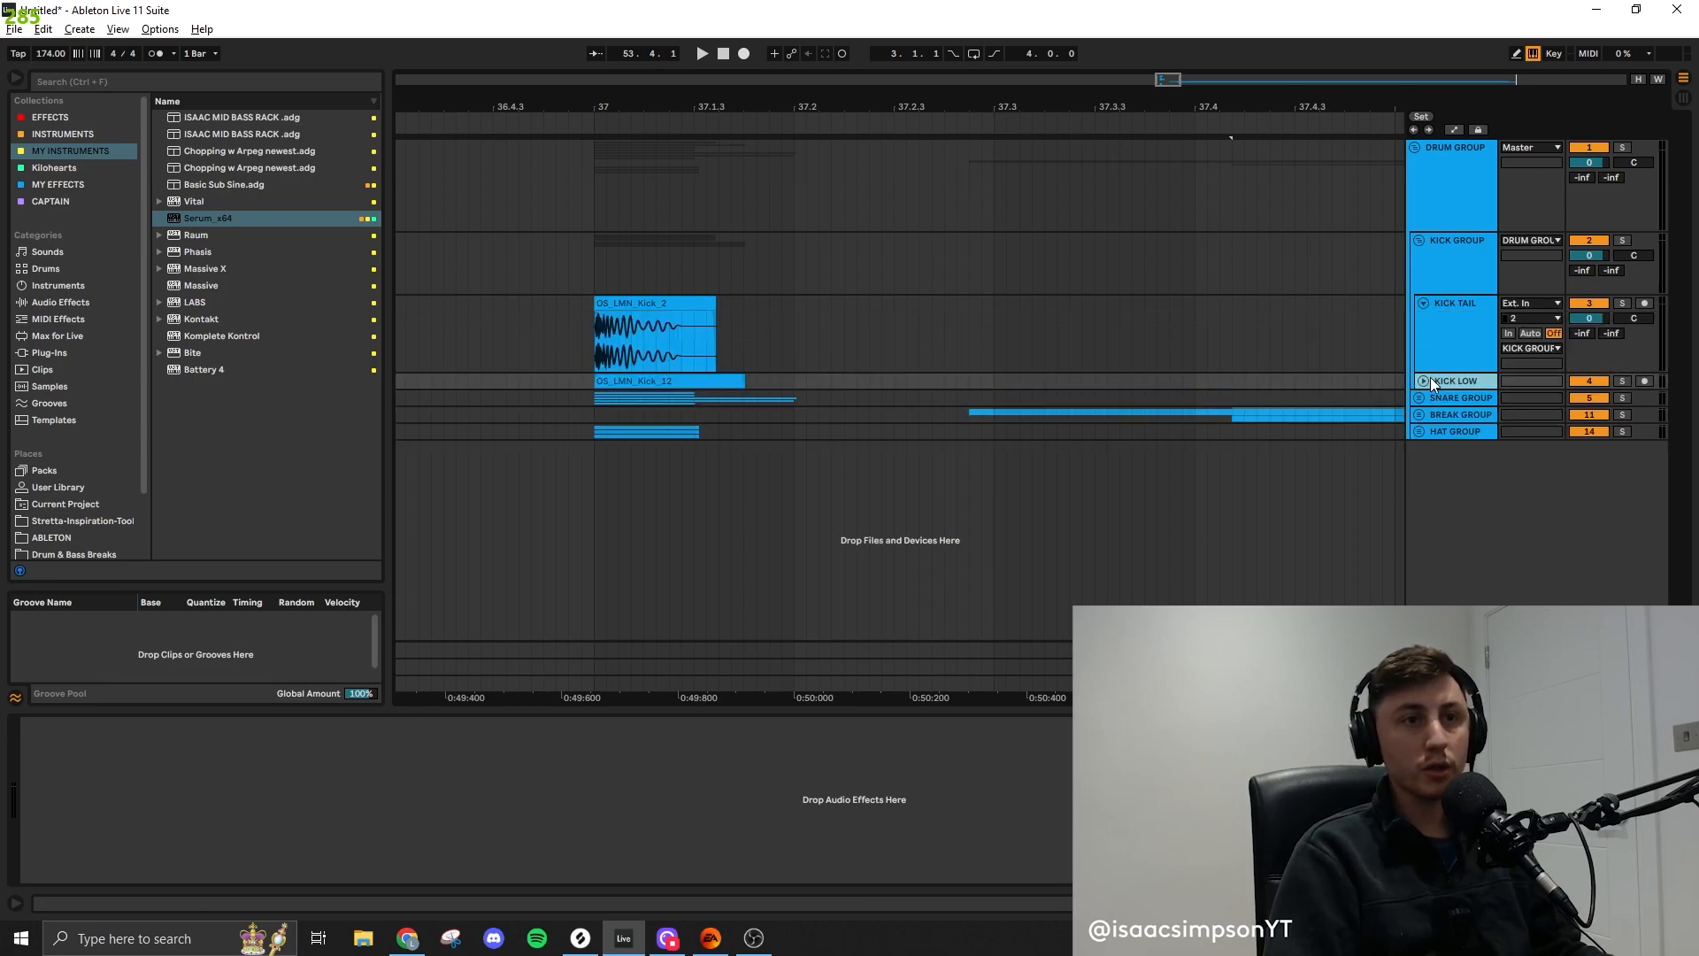
click(1424, 383)
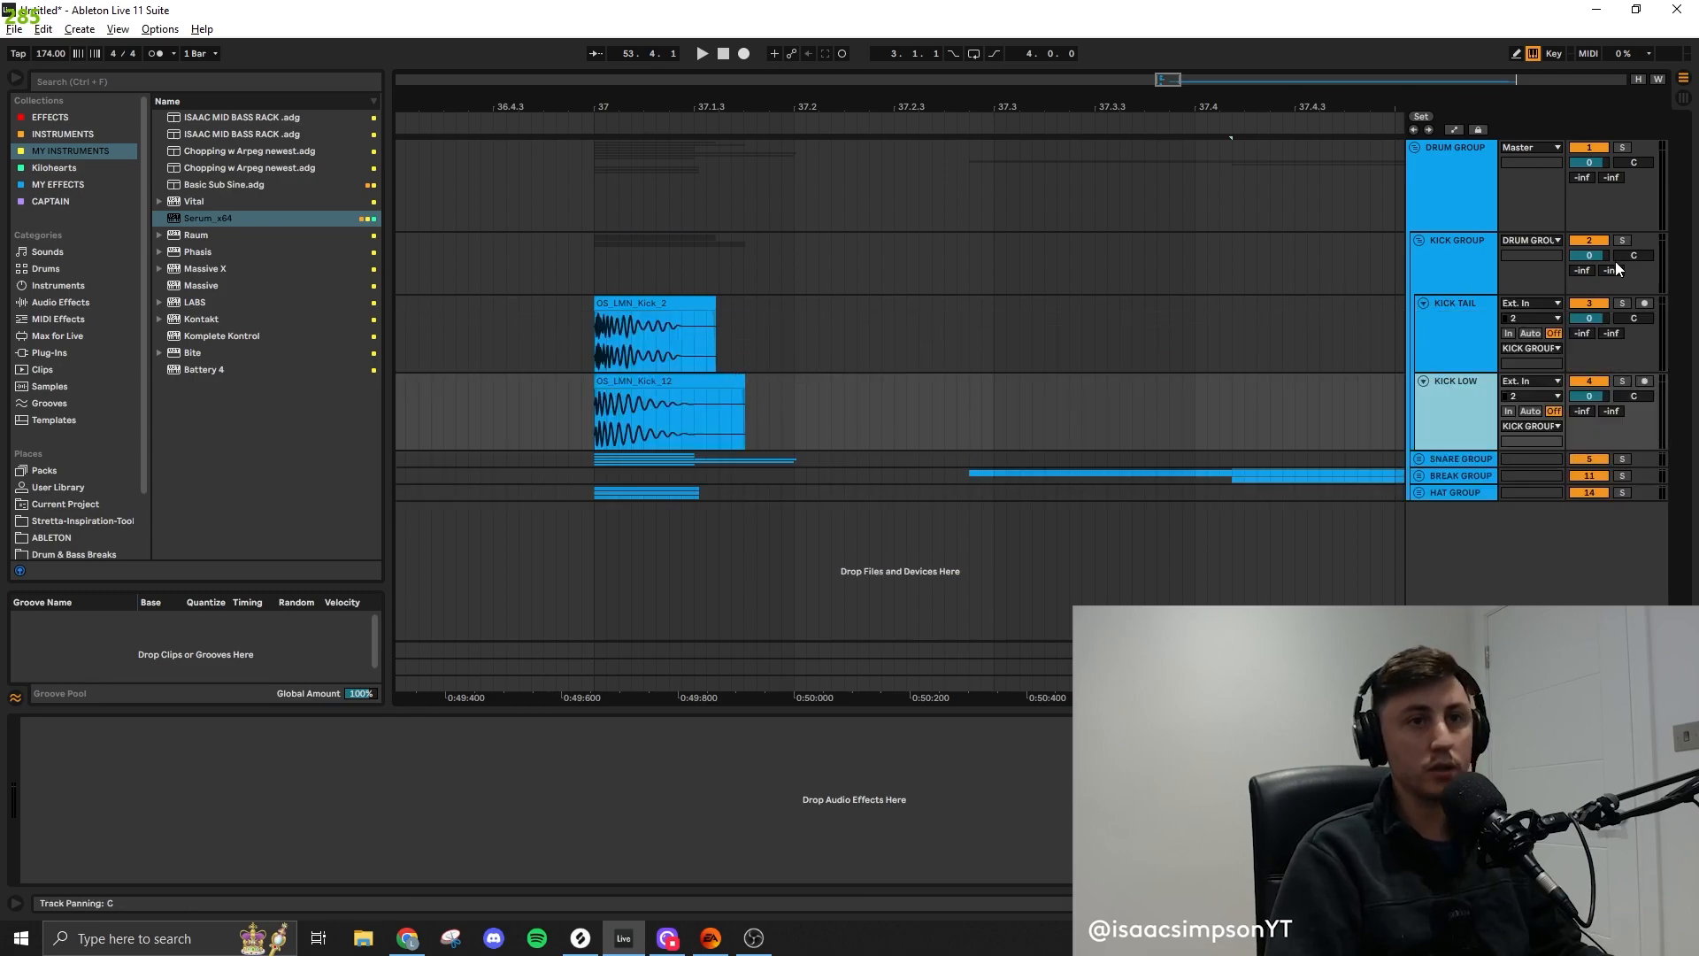
Loop bar 37 and copy the layered kick clips from 37.1.1 to 37.3.3
scroll(981, 315, down, 3)
drag(1140, 331, 1206, 332)
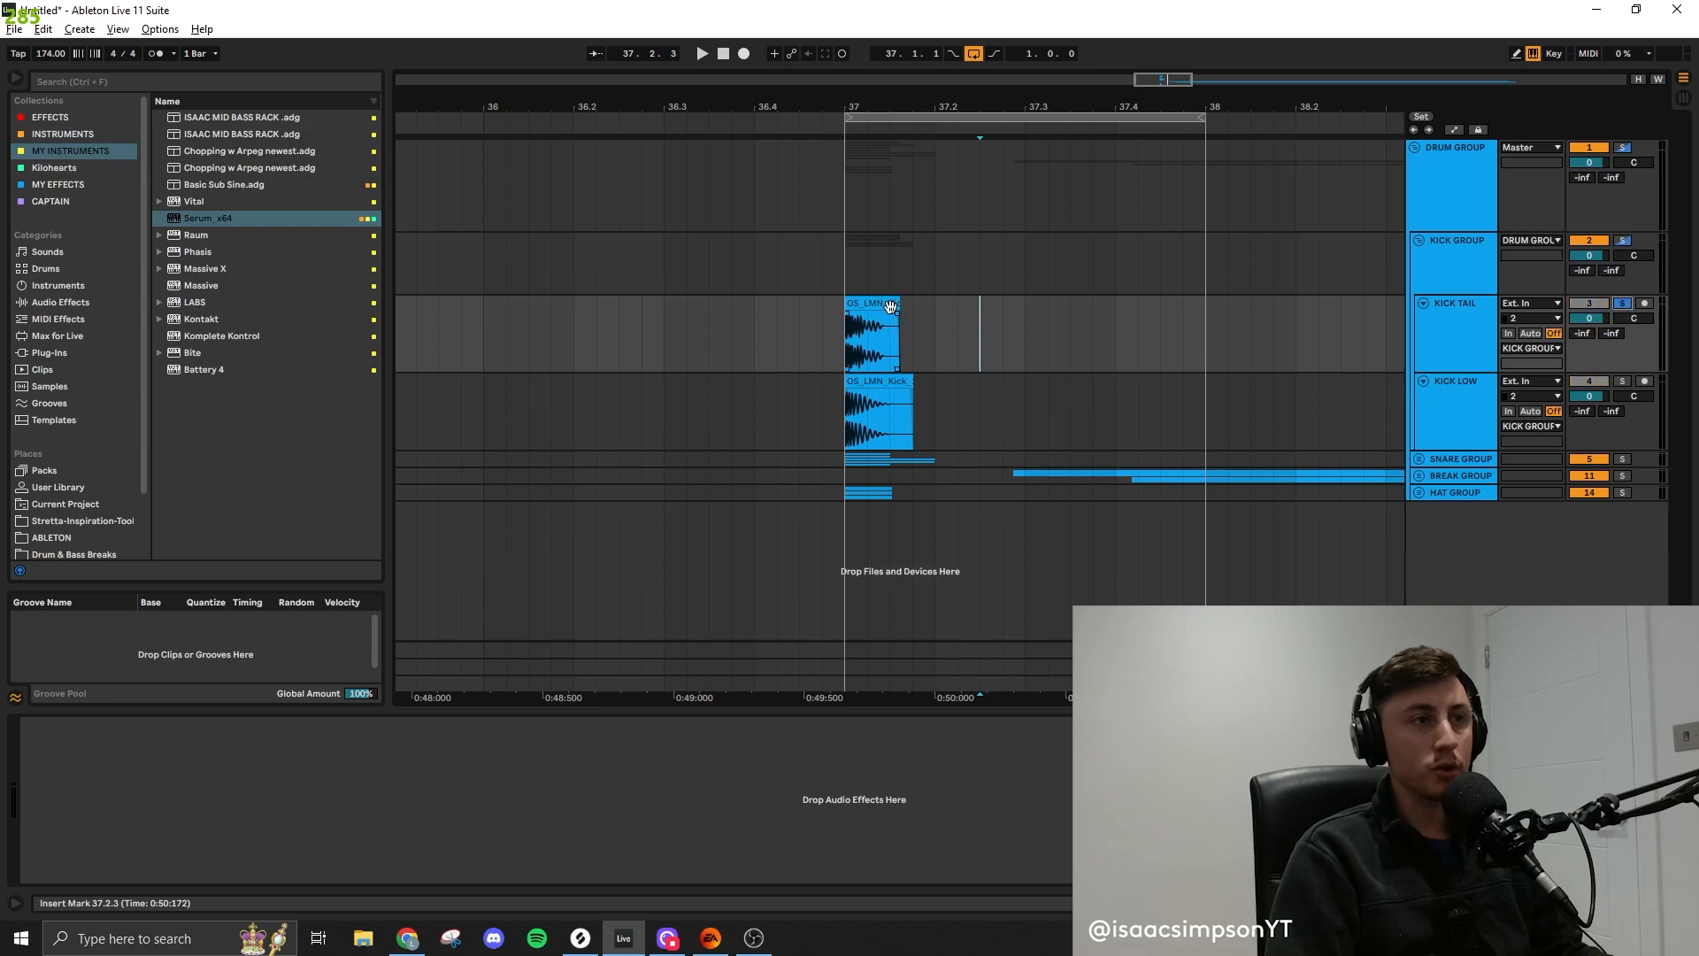
drag(890, 306, 1170, 312)
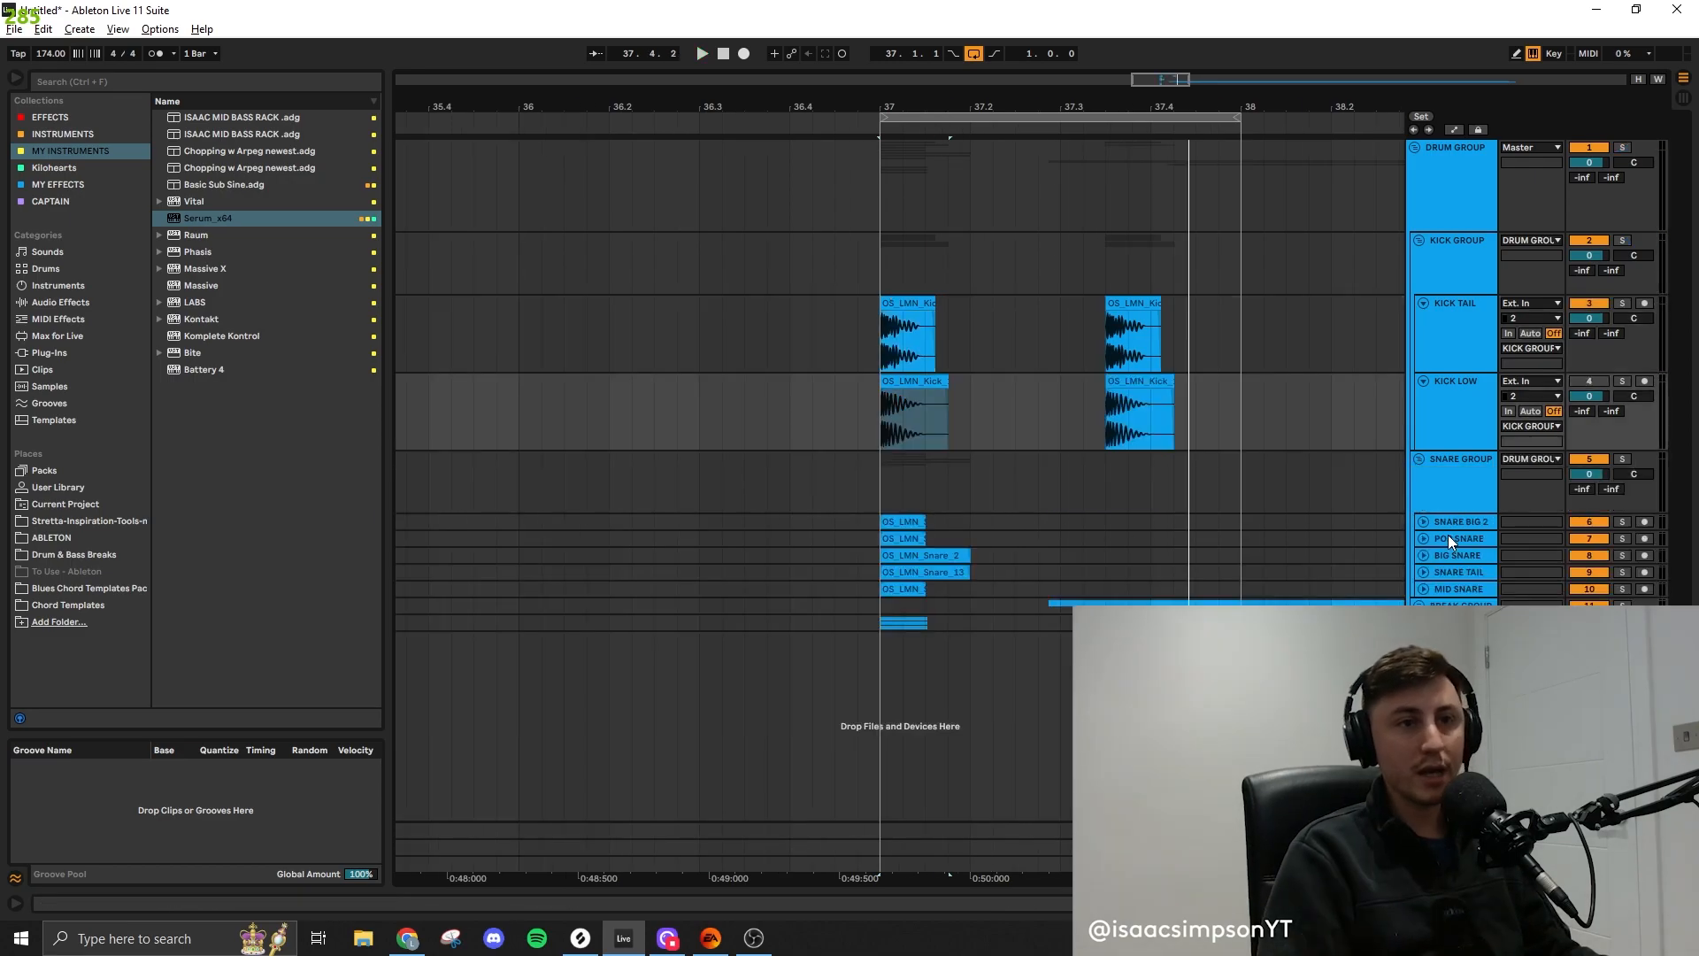
Unfold all five tracks from SNARE BIG 2 to MID SNARE together and reduce their height
click(1455, 522)
shift+click(1460, 587)
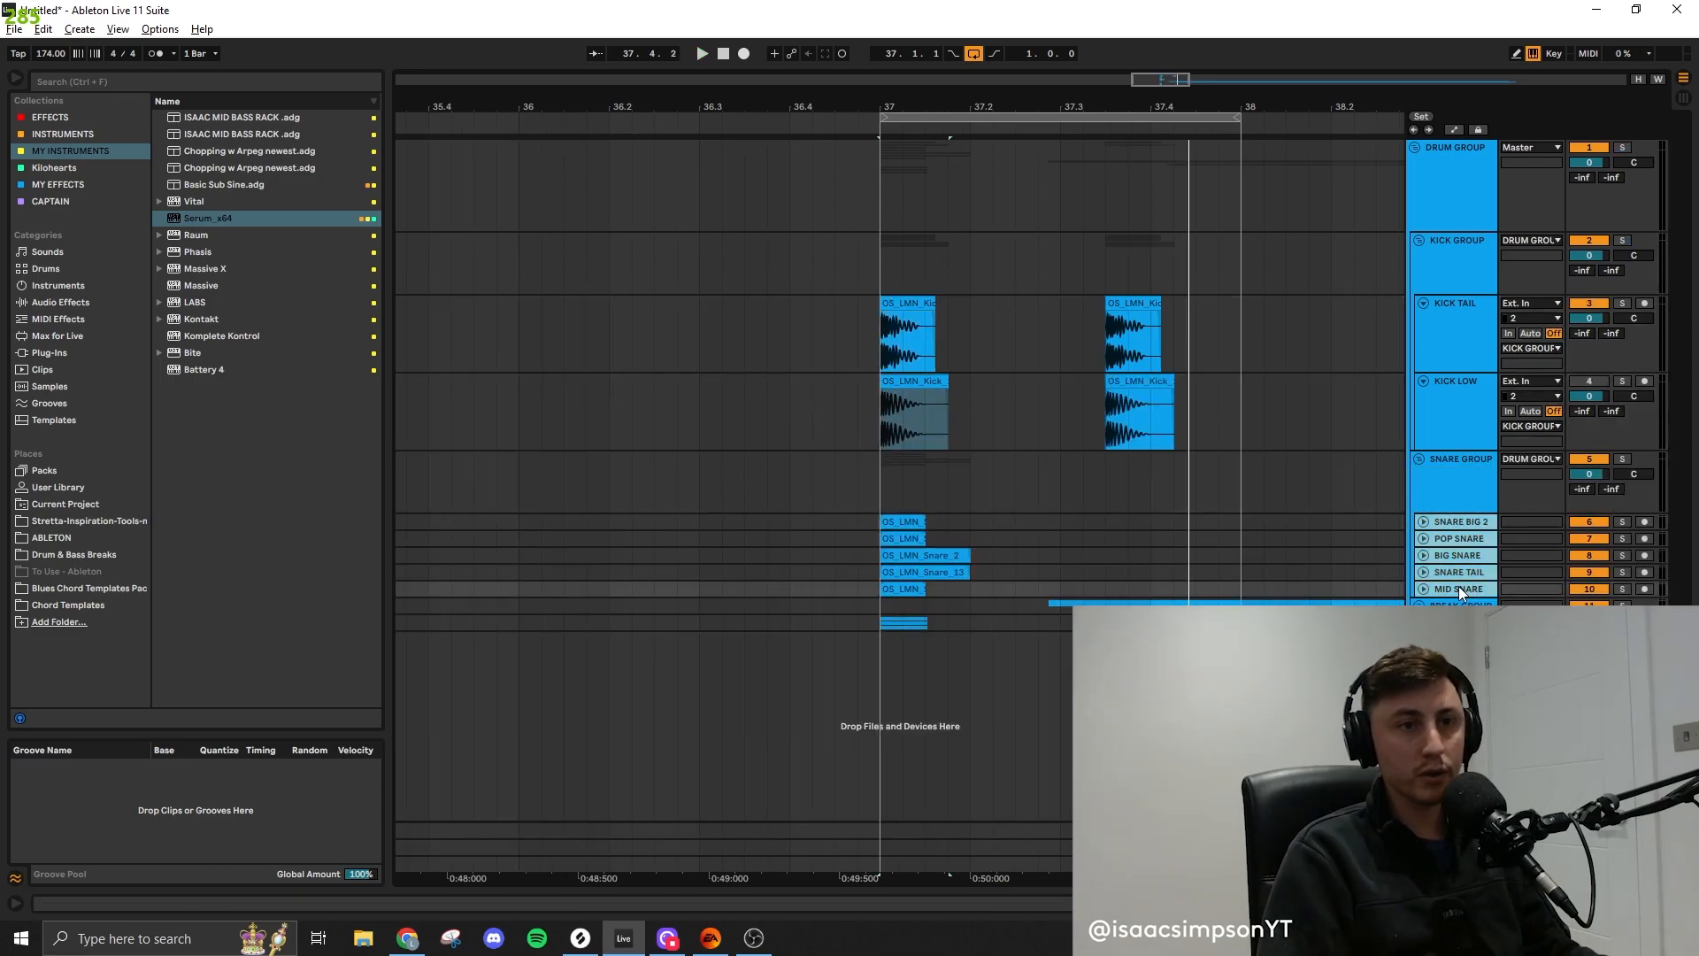
click(1422, 589)
scroll(1083, 604, down, 2)
scroll(1114, 603, up, 1)
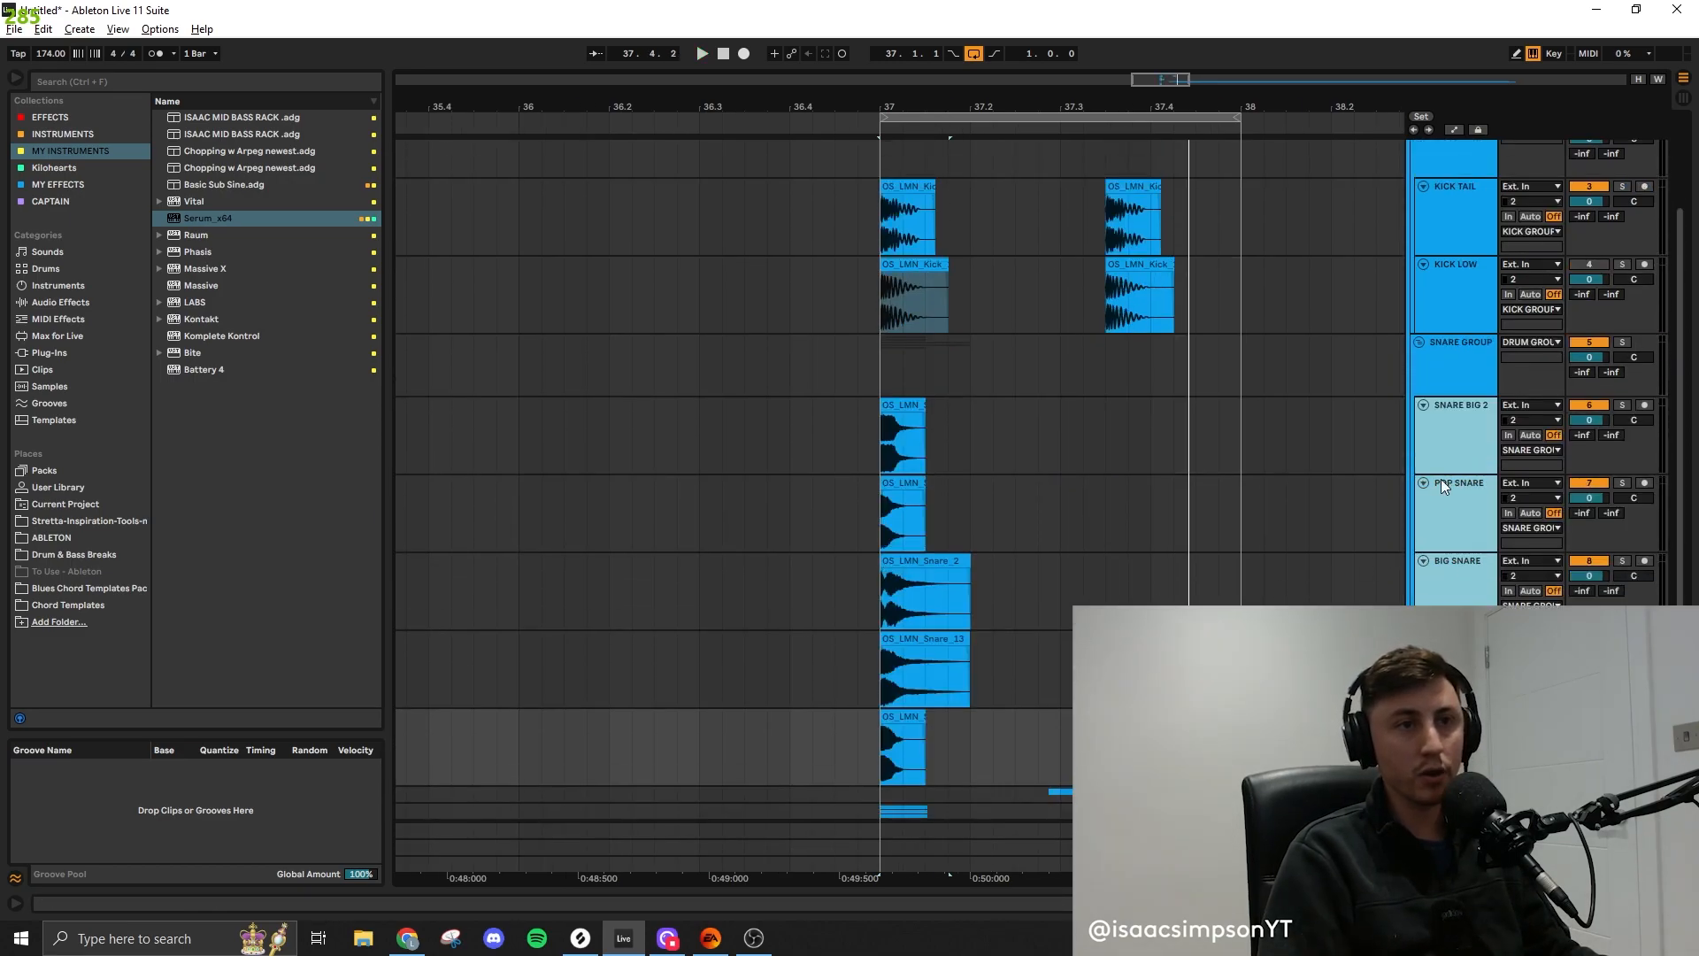
drag(1442, 478, 1449, 440)
Place the five layered snare clips on the second and fourth beats, at 37.2 and 37.4
drag(1171, 79, 1179, 82)
click(810, 448)
click(752, 404)
shift+click(748, 596)
drag(748, 596, 832, 598)
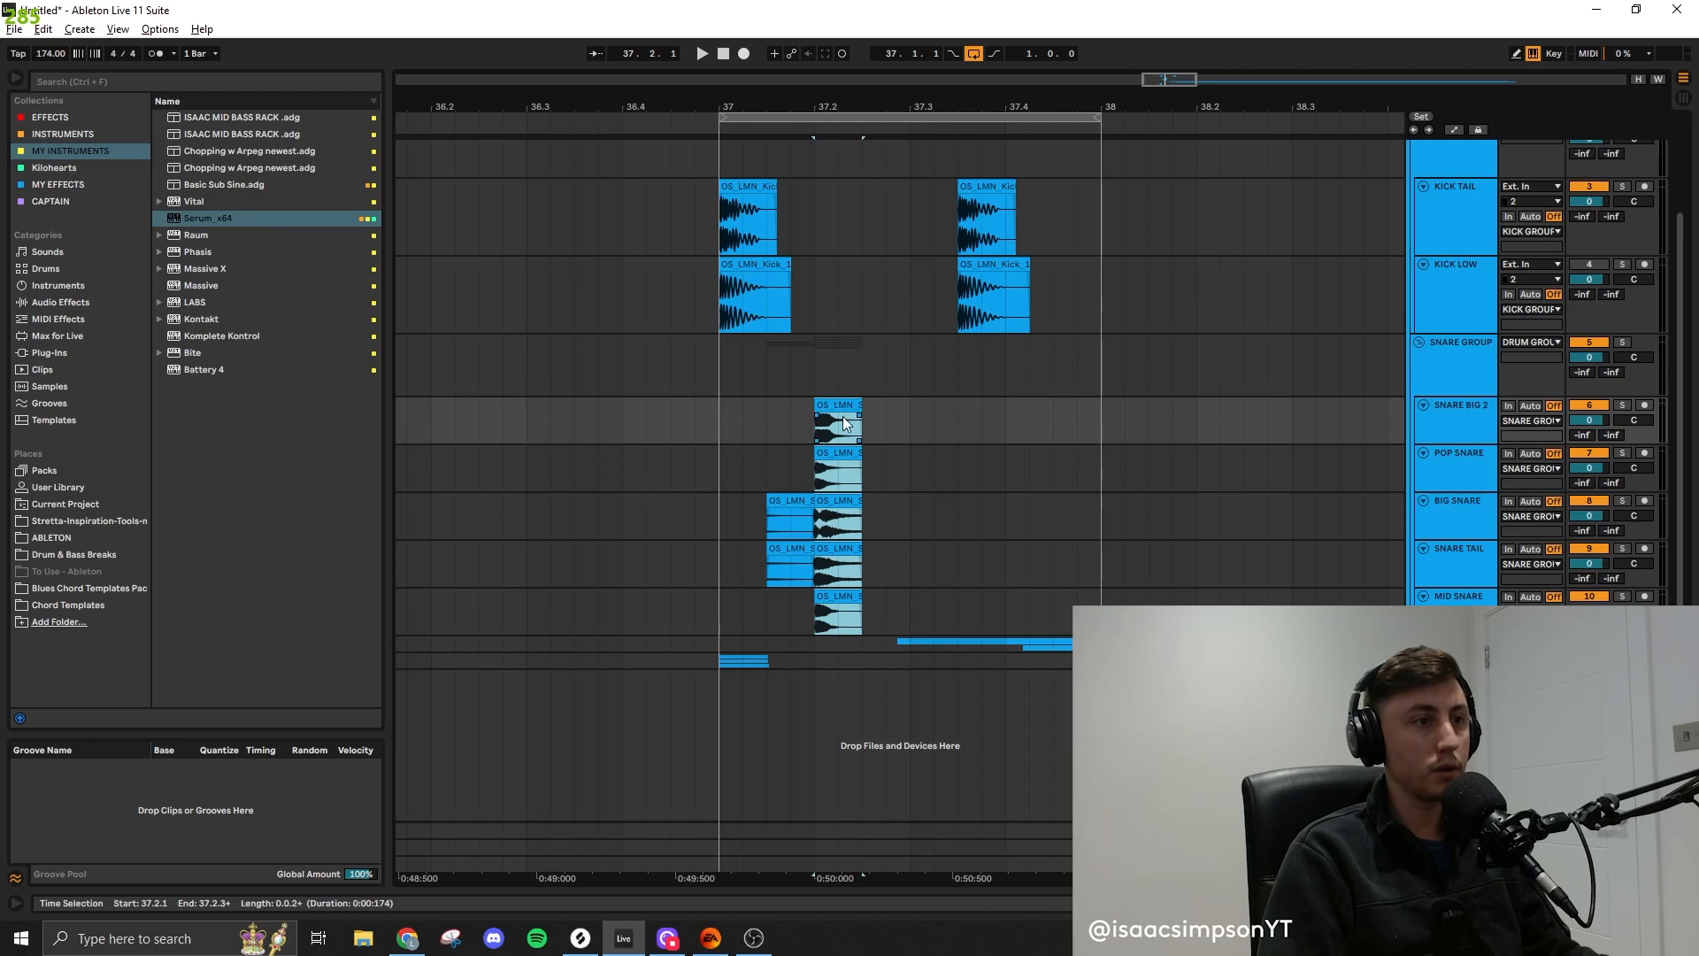
drag(842, 415, 748, 416)
drag(741, 593, 1034, 598)
click(1219, 501)
Play the kick and snare pattern from 37.1.1, then stop playback
click(715, 398)
key(space)
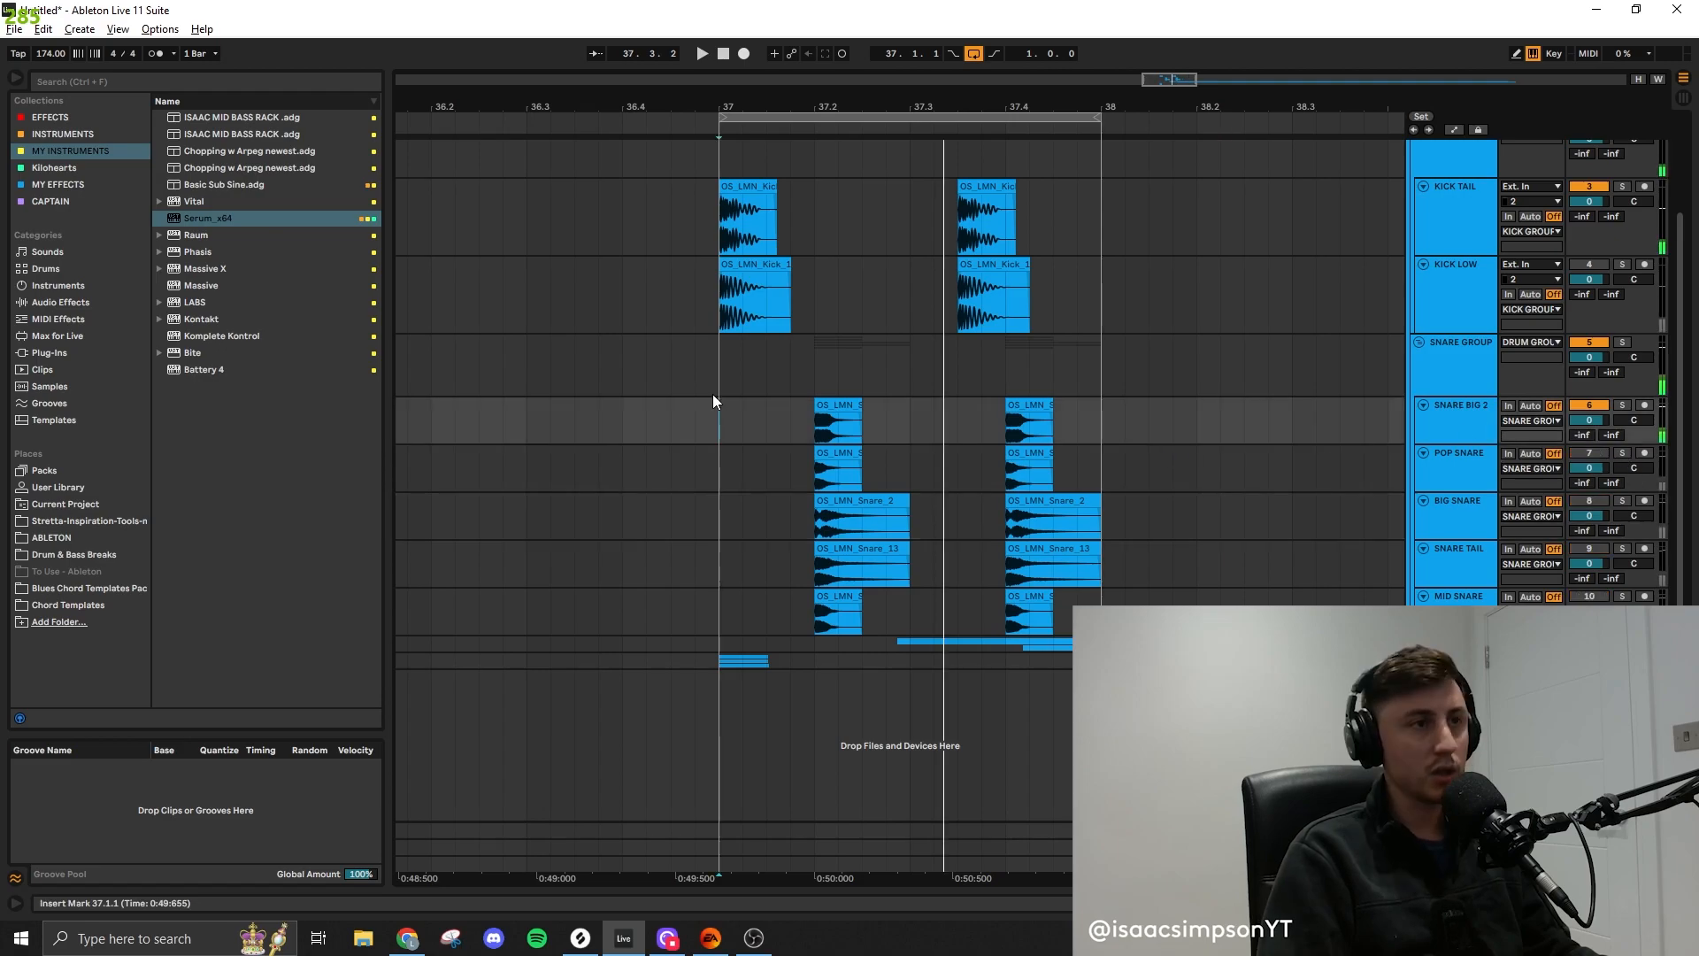
key(space)
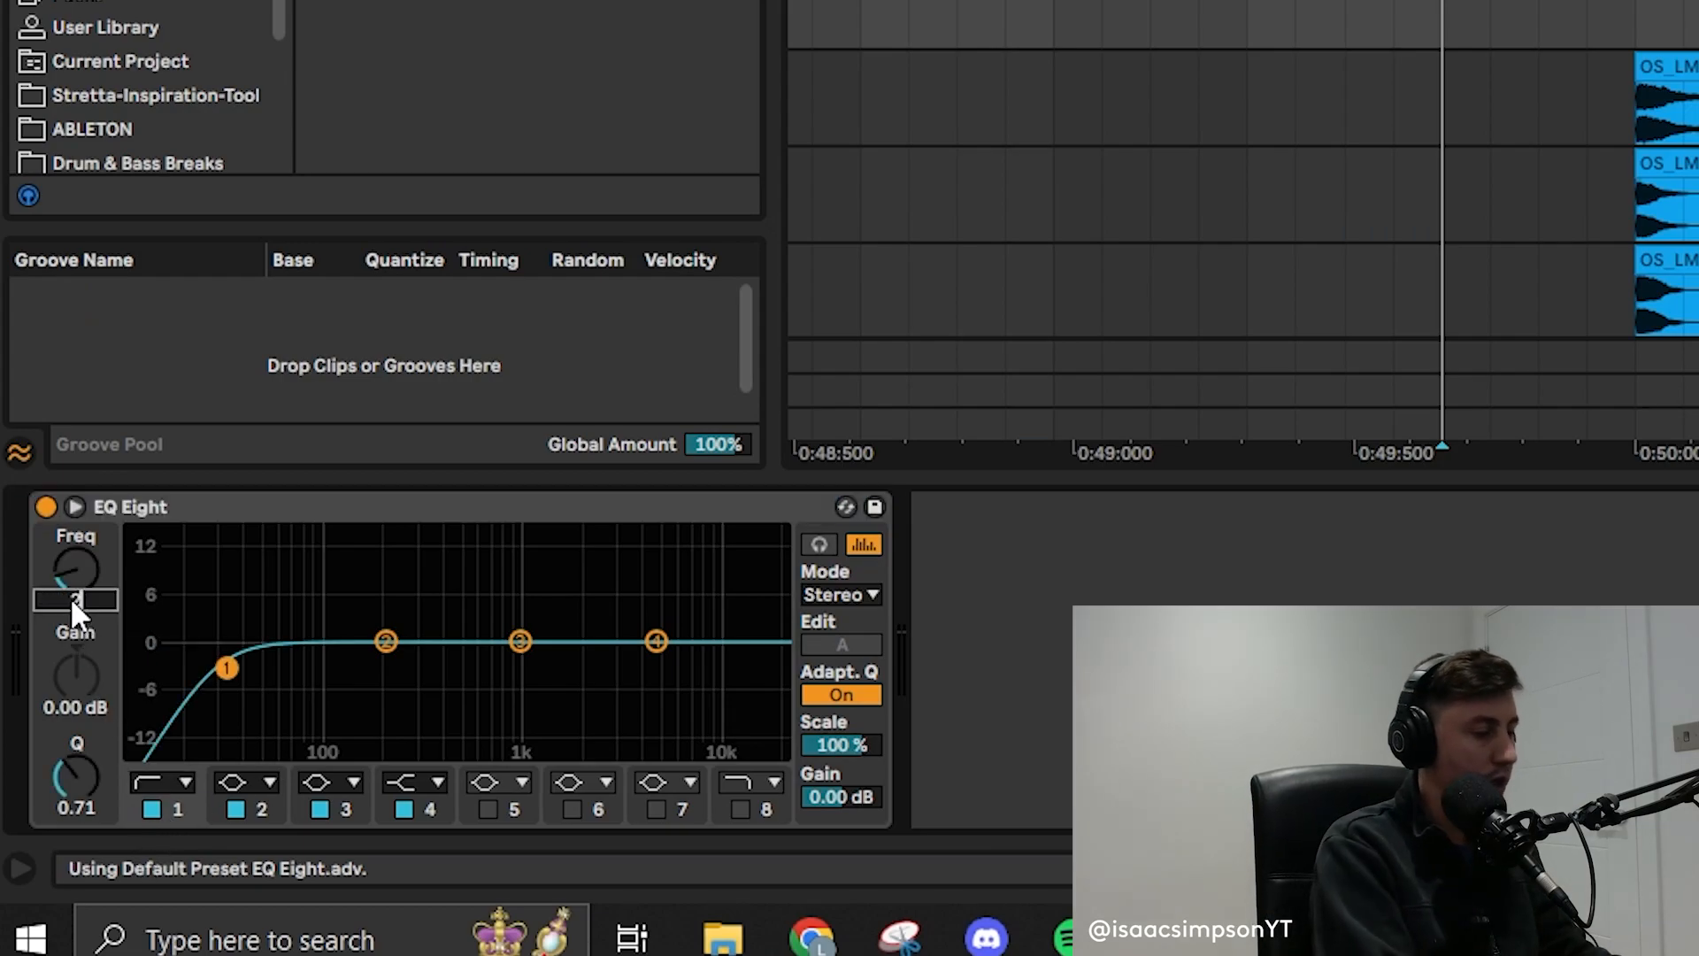
Set the snare group's EQ Eight low cut to 200 Hz and add a Glue Compressor with a -12.4 dB threshold after it
drag(71, 597, 71, 566)
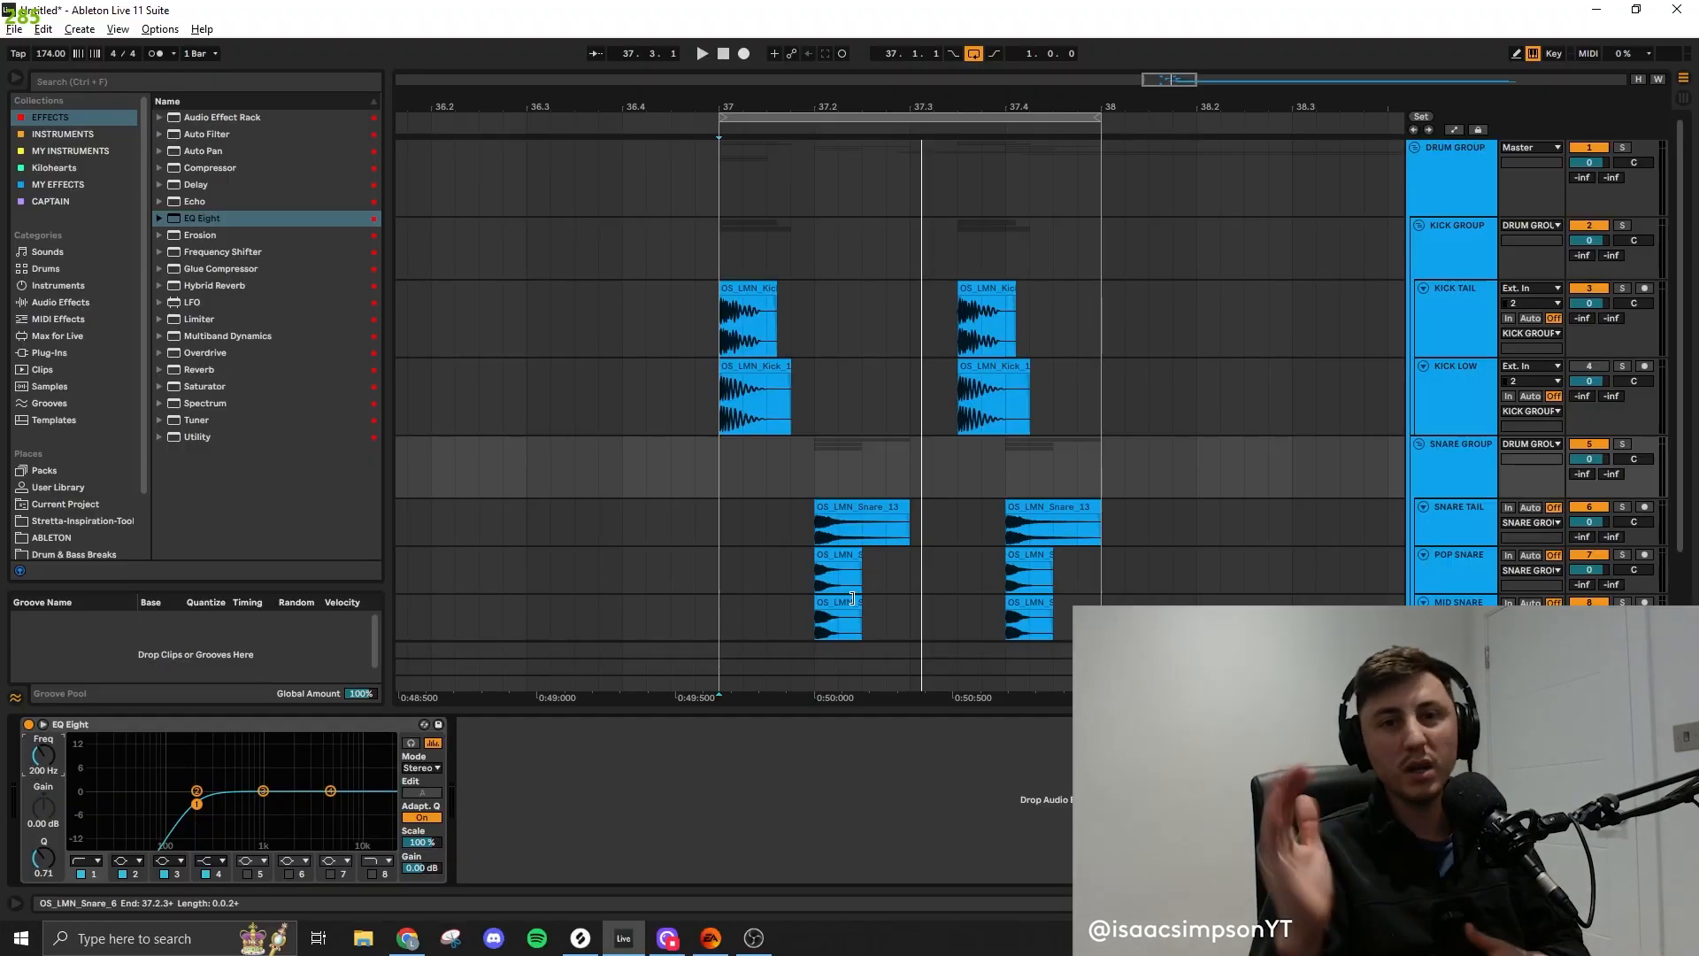
drag(221, 268, 561, 775)
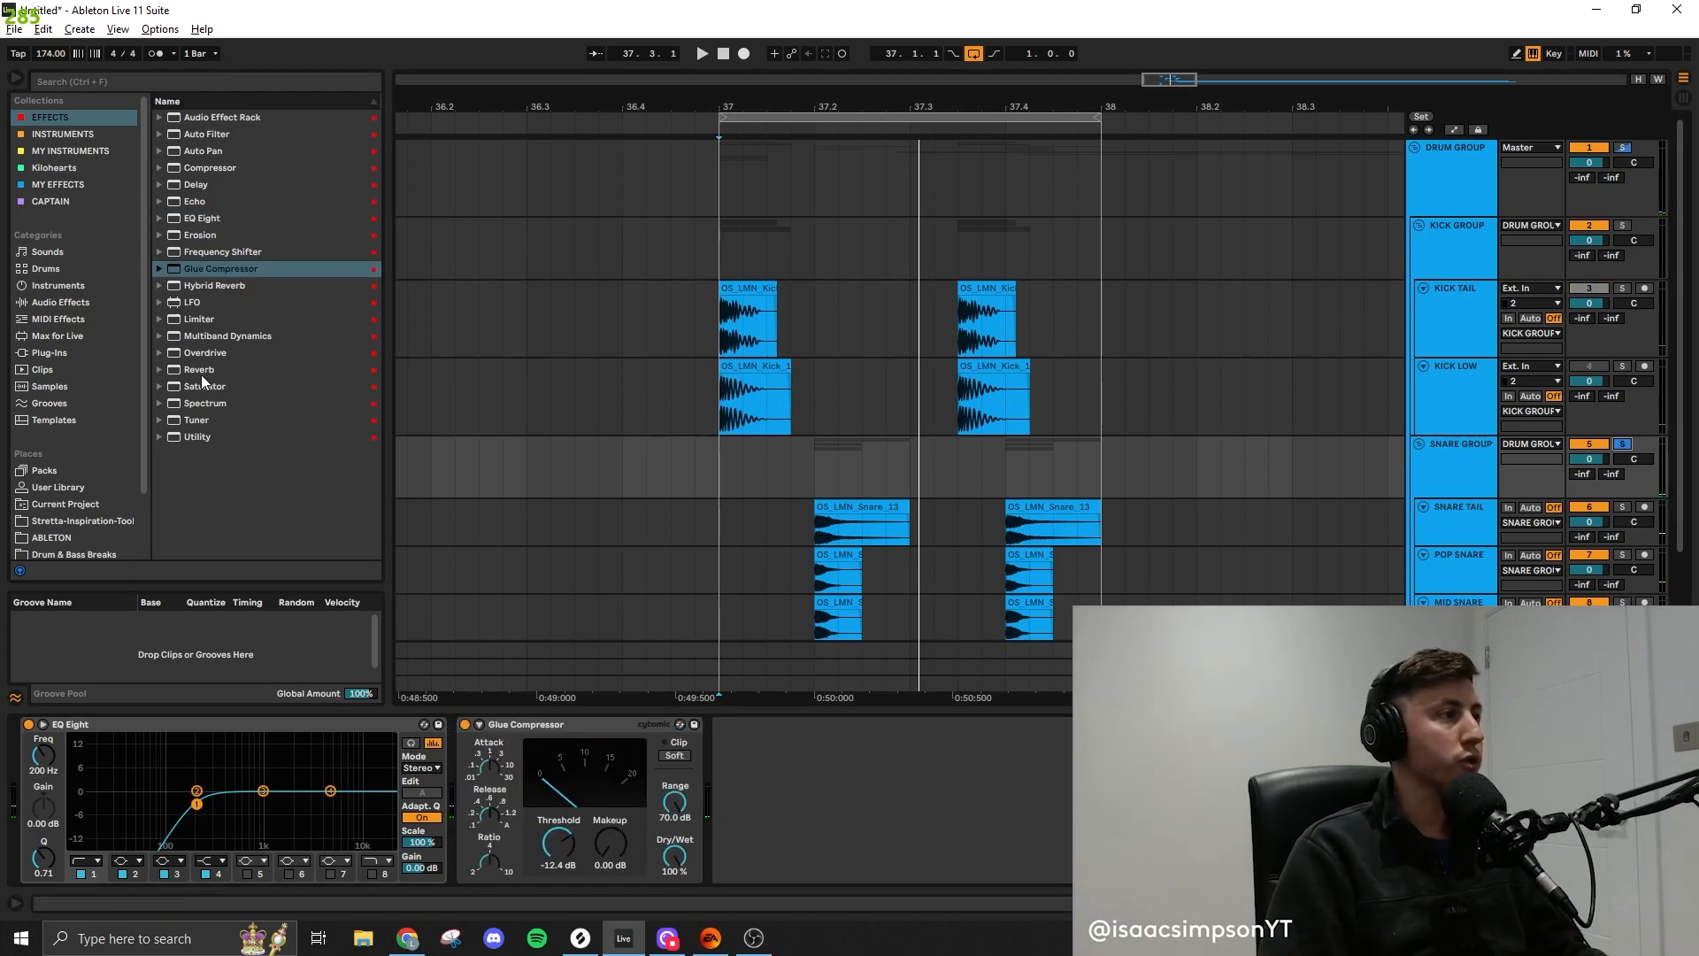
Add Saturator's Warm Up Highs preset after the Glue Compressor on the snare group
drag(202, 380, 786, 738)
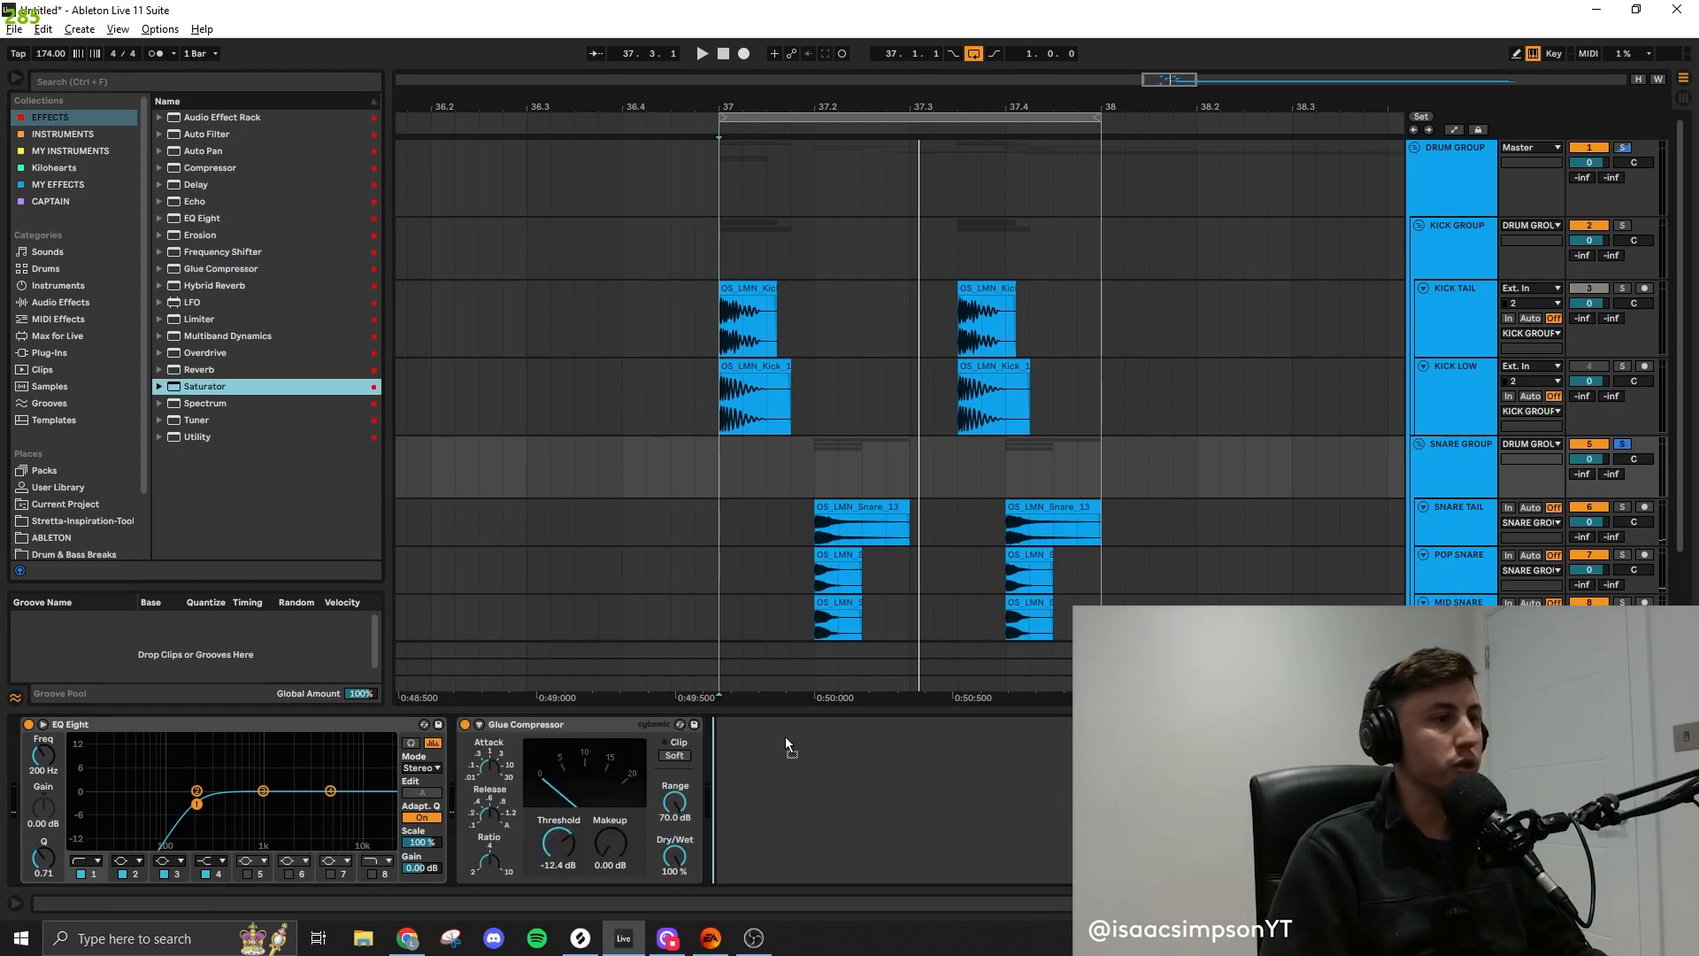
click(158, 385)
drag(213, 505, 847, 771)
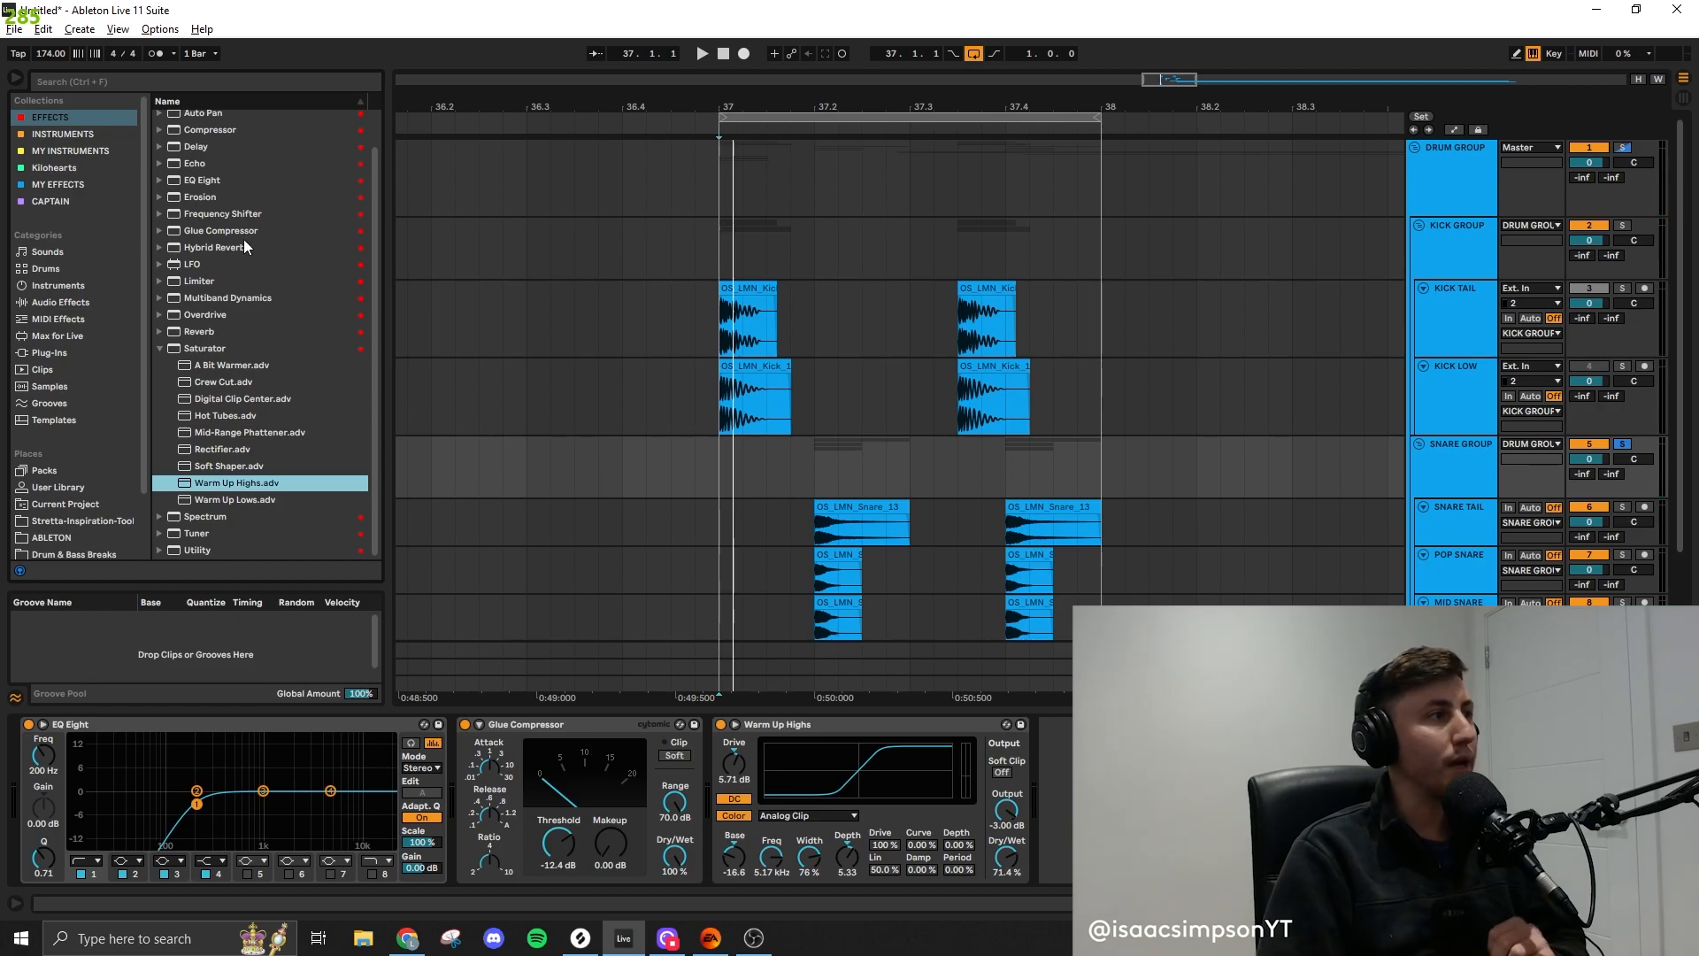
Add Erosion at the end of the snare chain in Wide Noise mode with 14.1 kHz frequency, 2.50 width and 71.4 amount
drag(196, 196, 1300, 801)
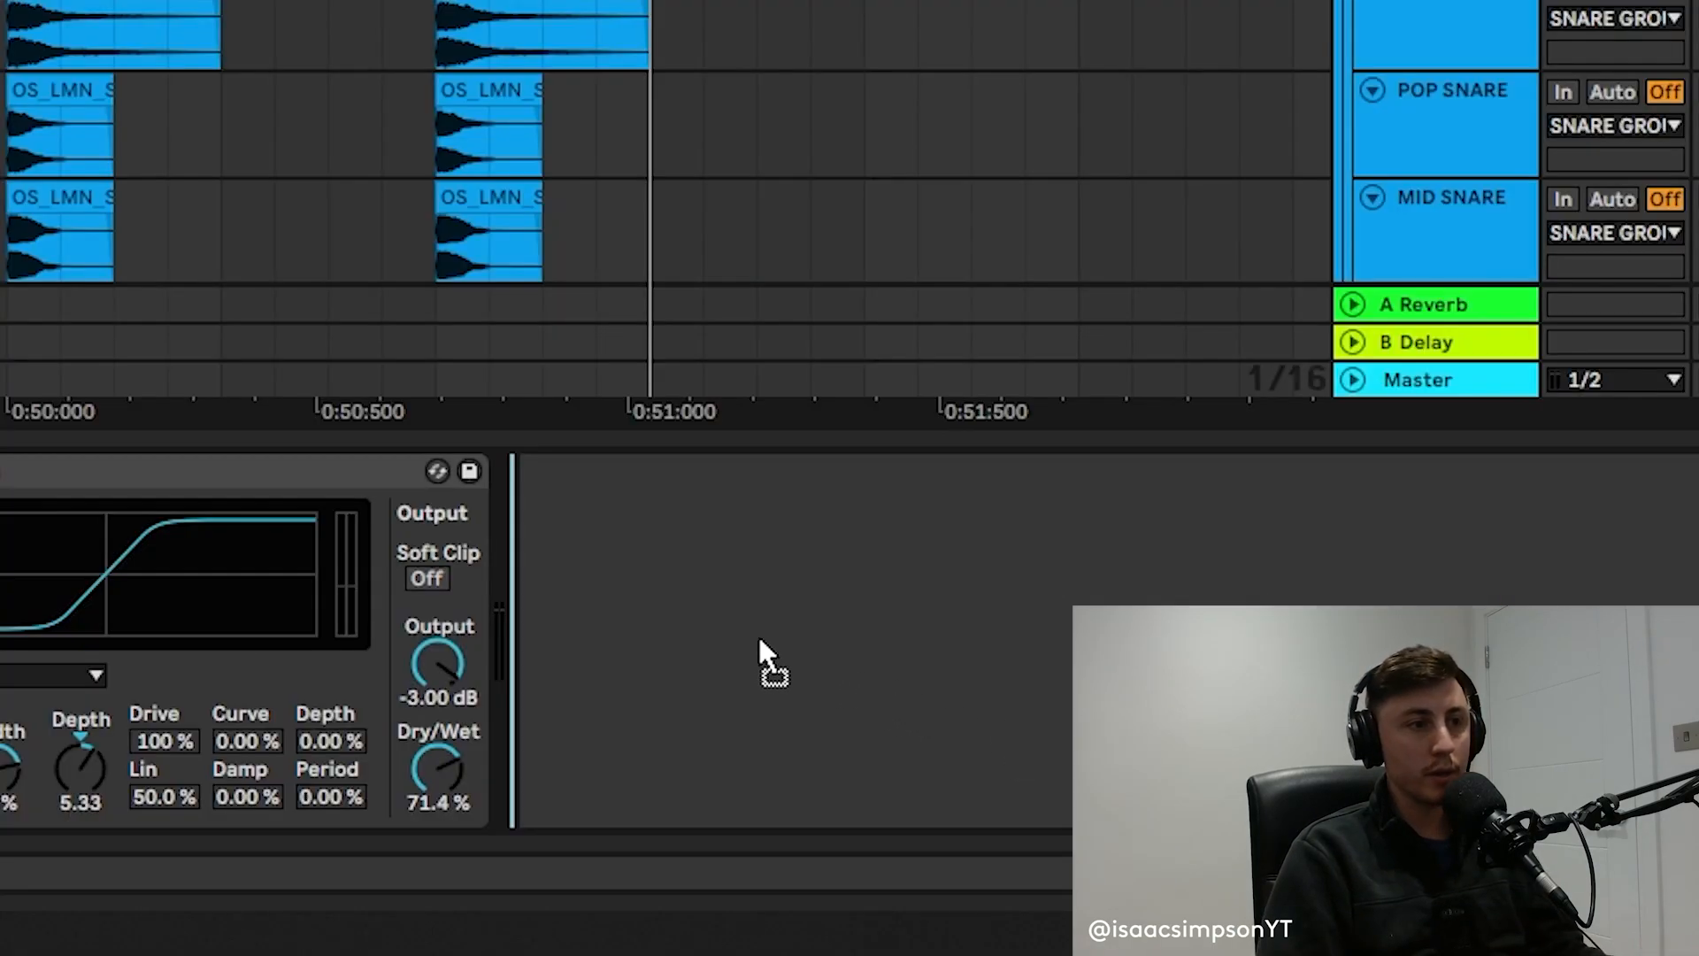
drag(759, 639, 708, 639)
click(632, 701)
drag(682, 805, 682, 725)
drag(718, 584, 783, 575)
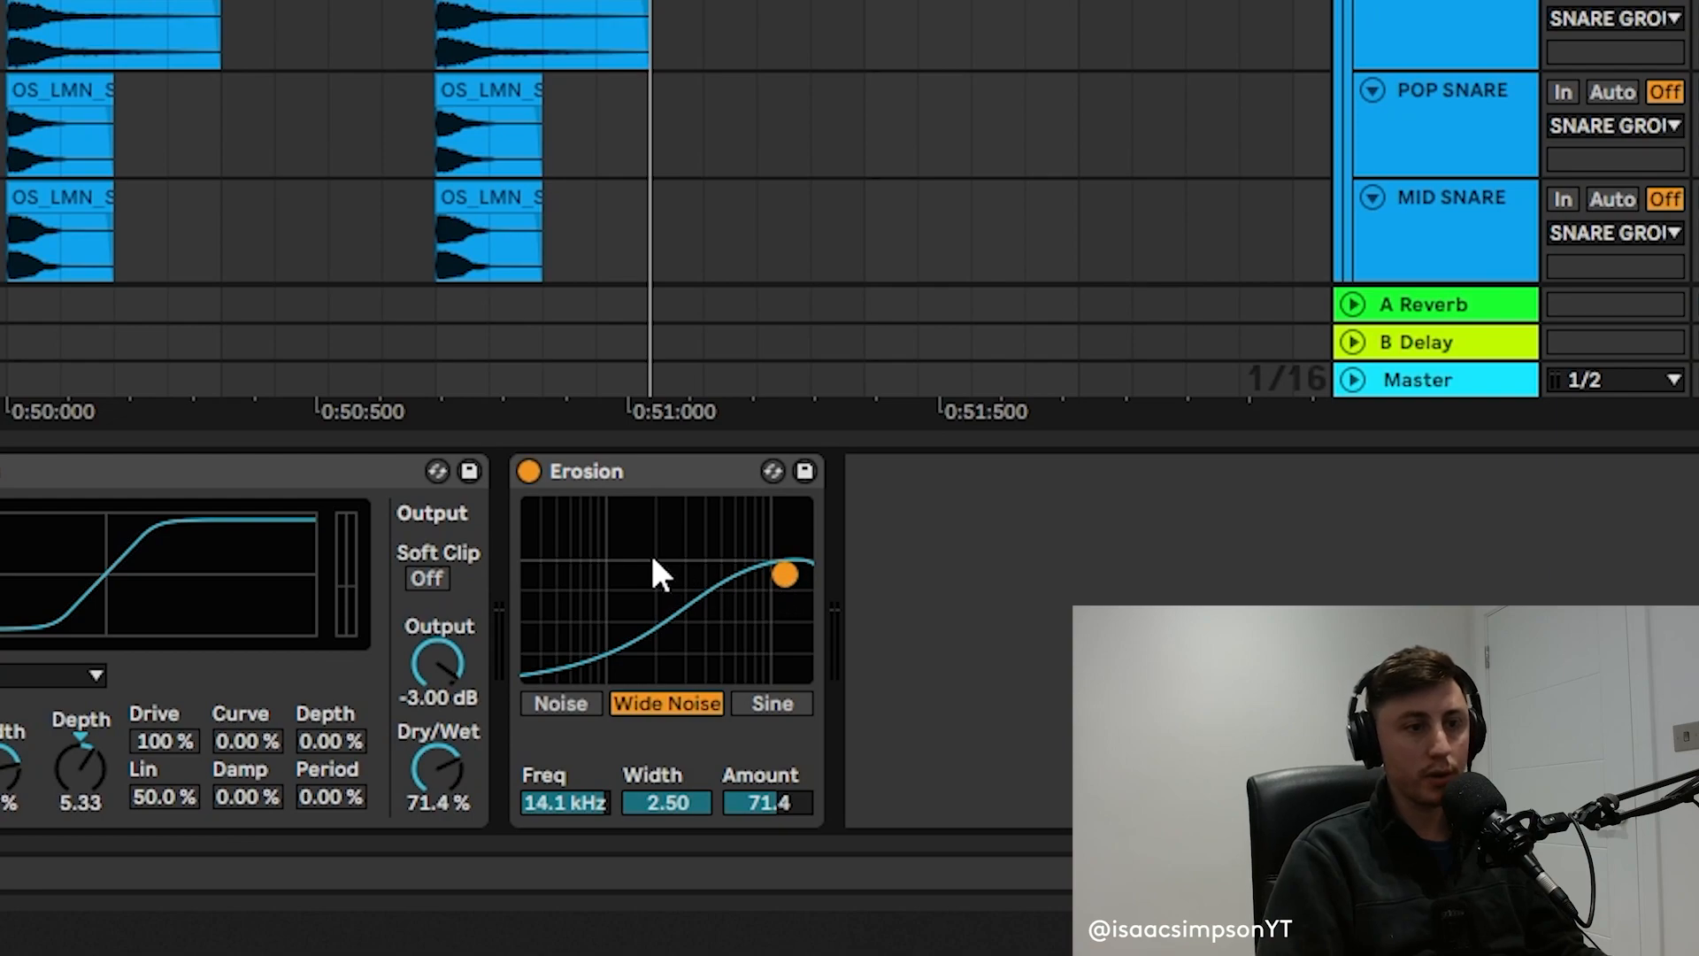
Play back the looped kick and processed snare pattern
key(space)
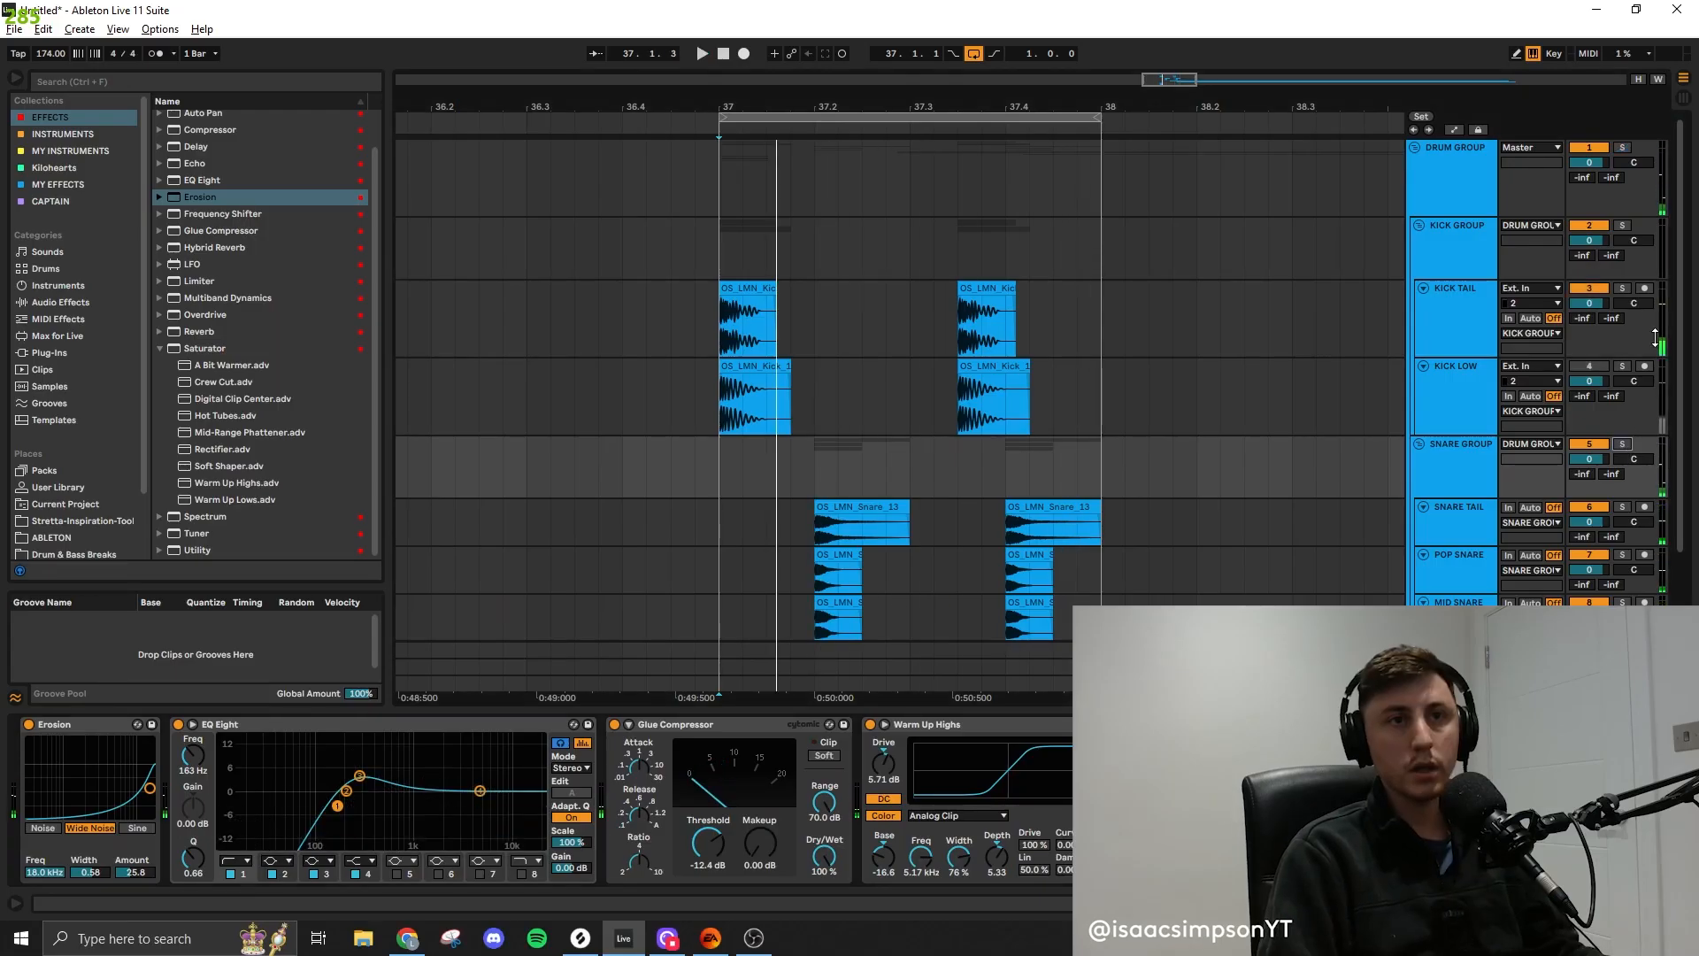
scroll(1485, 478, down, 3)
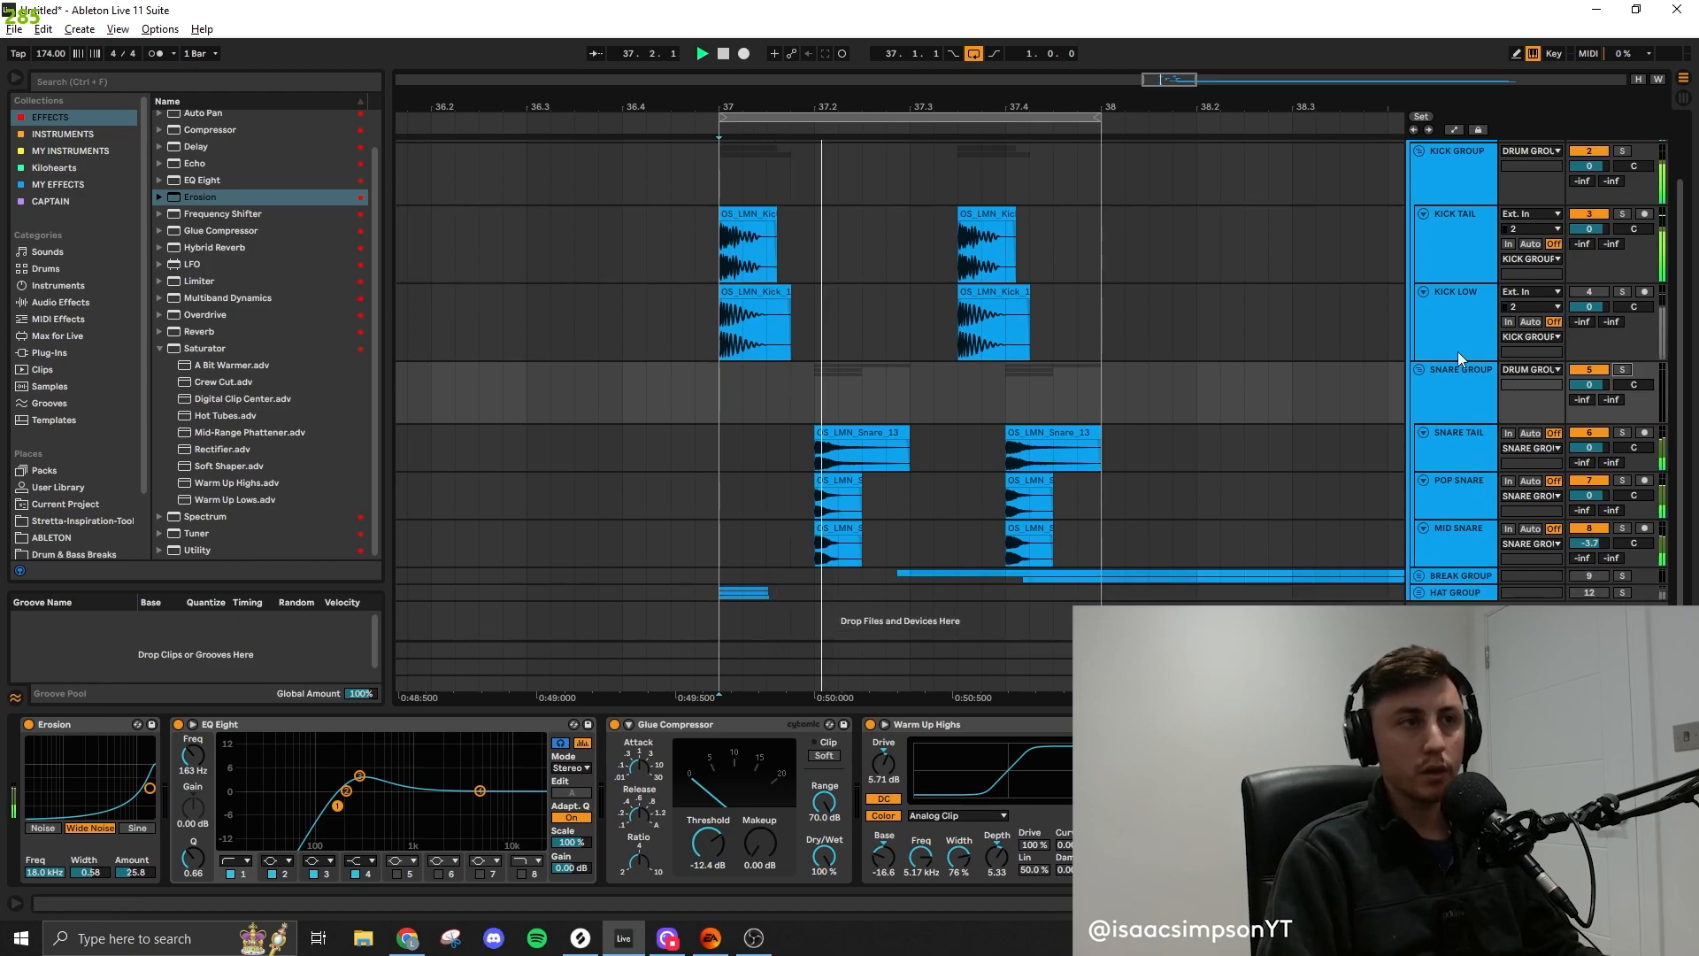
key(space)
Expand the HAT GROUP, unfold its three hat tracks and audition the HAT HIGH layer in solo
click(1418, 592)
scroll(1318, 549, down, 4)
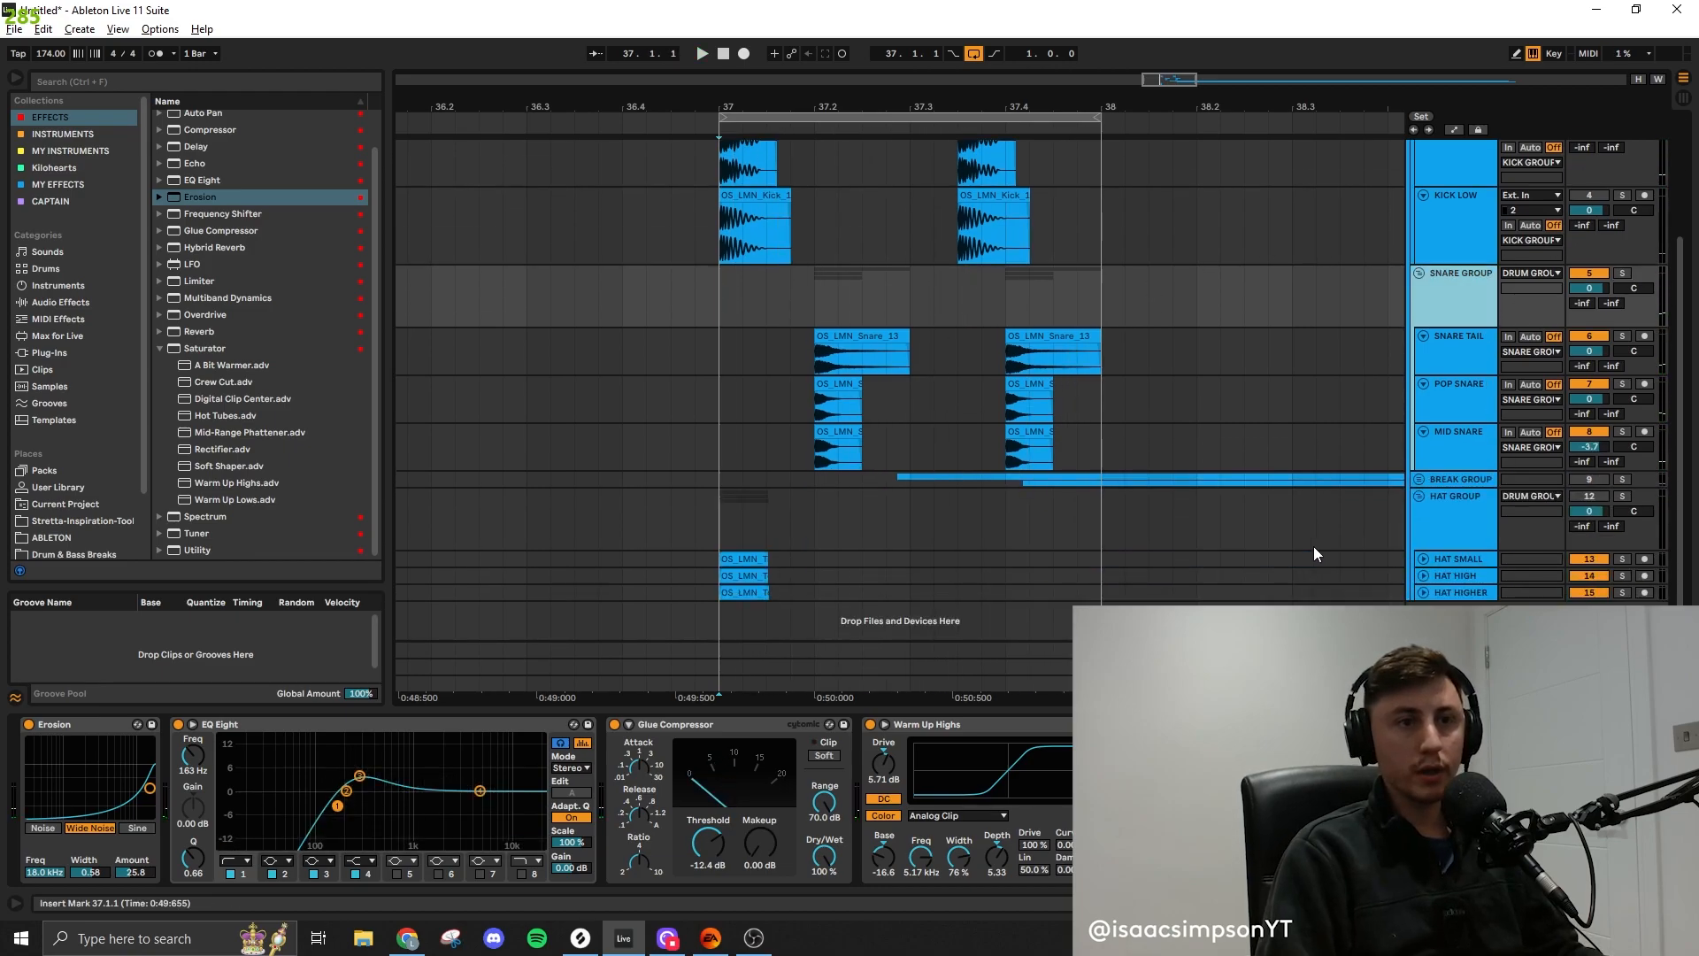
click(1422, 558)
scroll(1423, 555, down, 2)
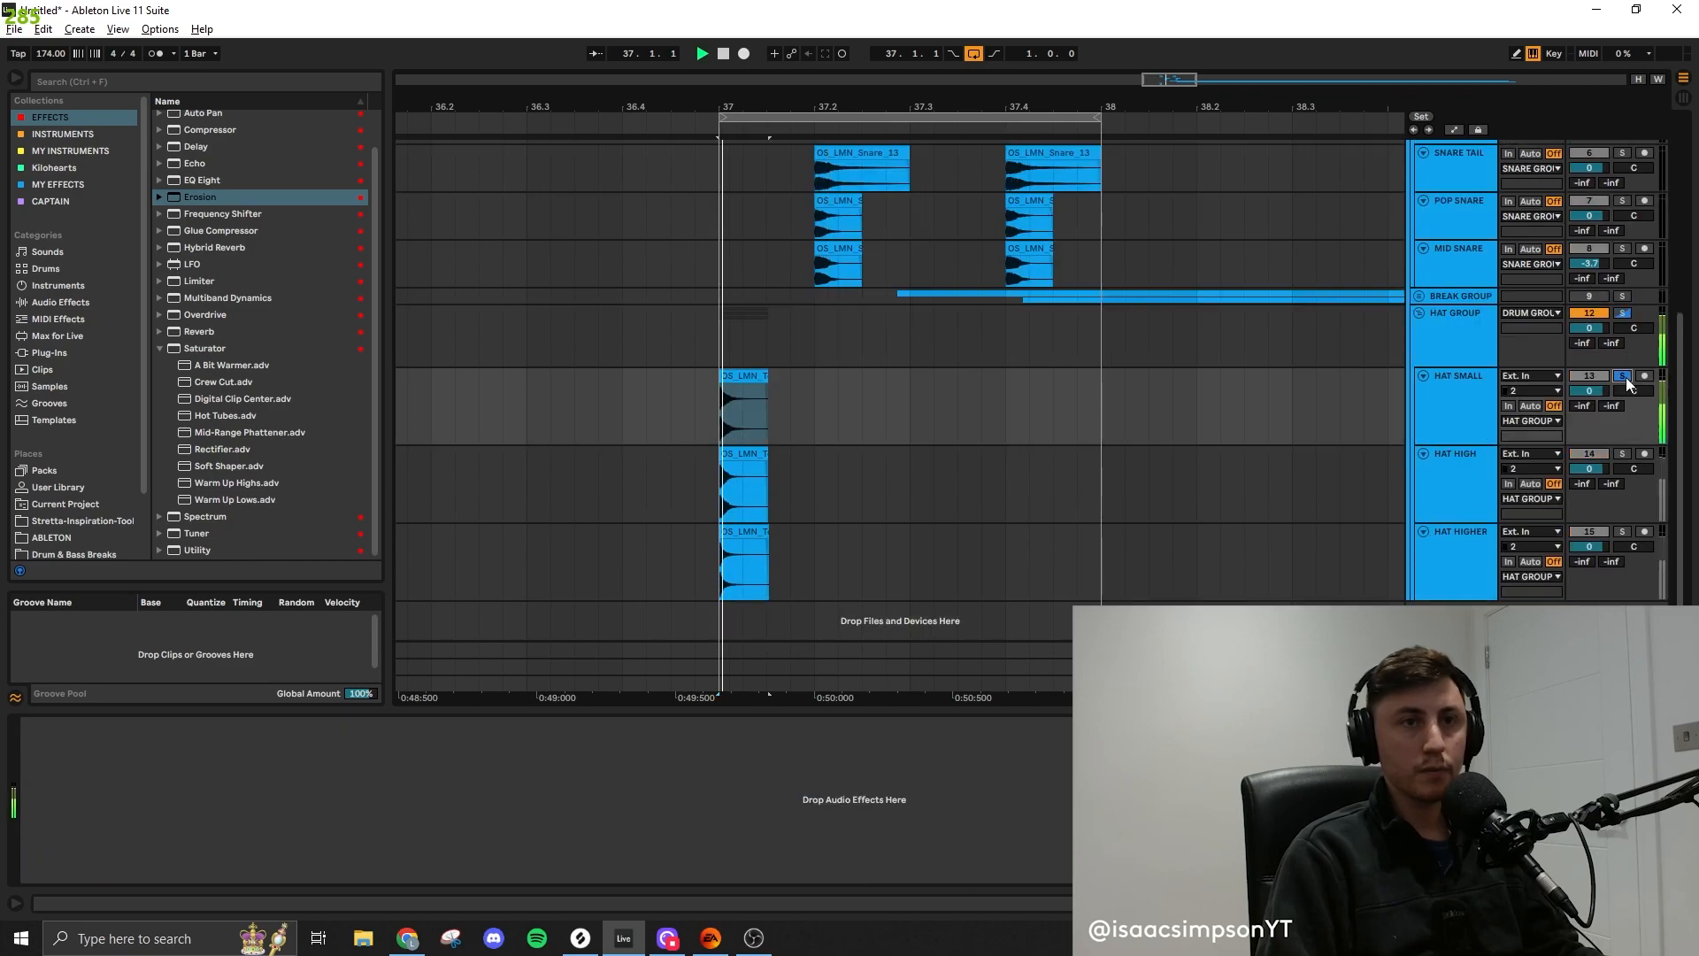
click(1625, 453)
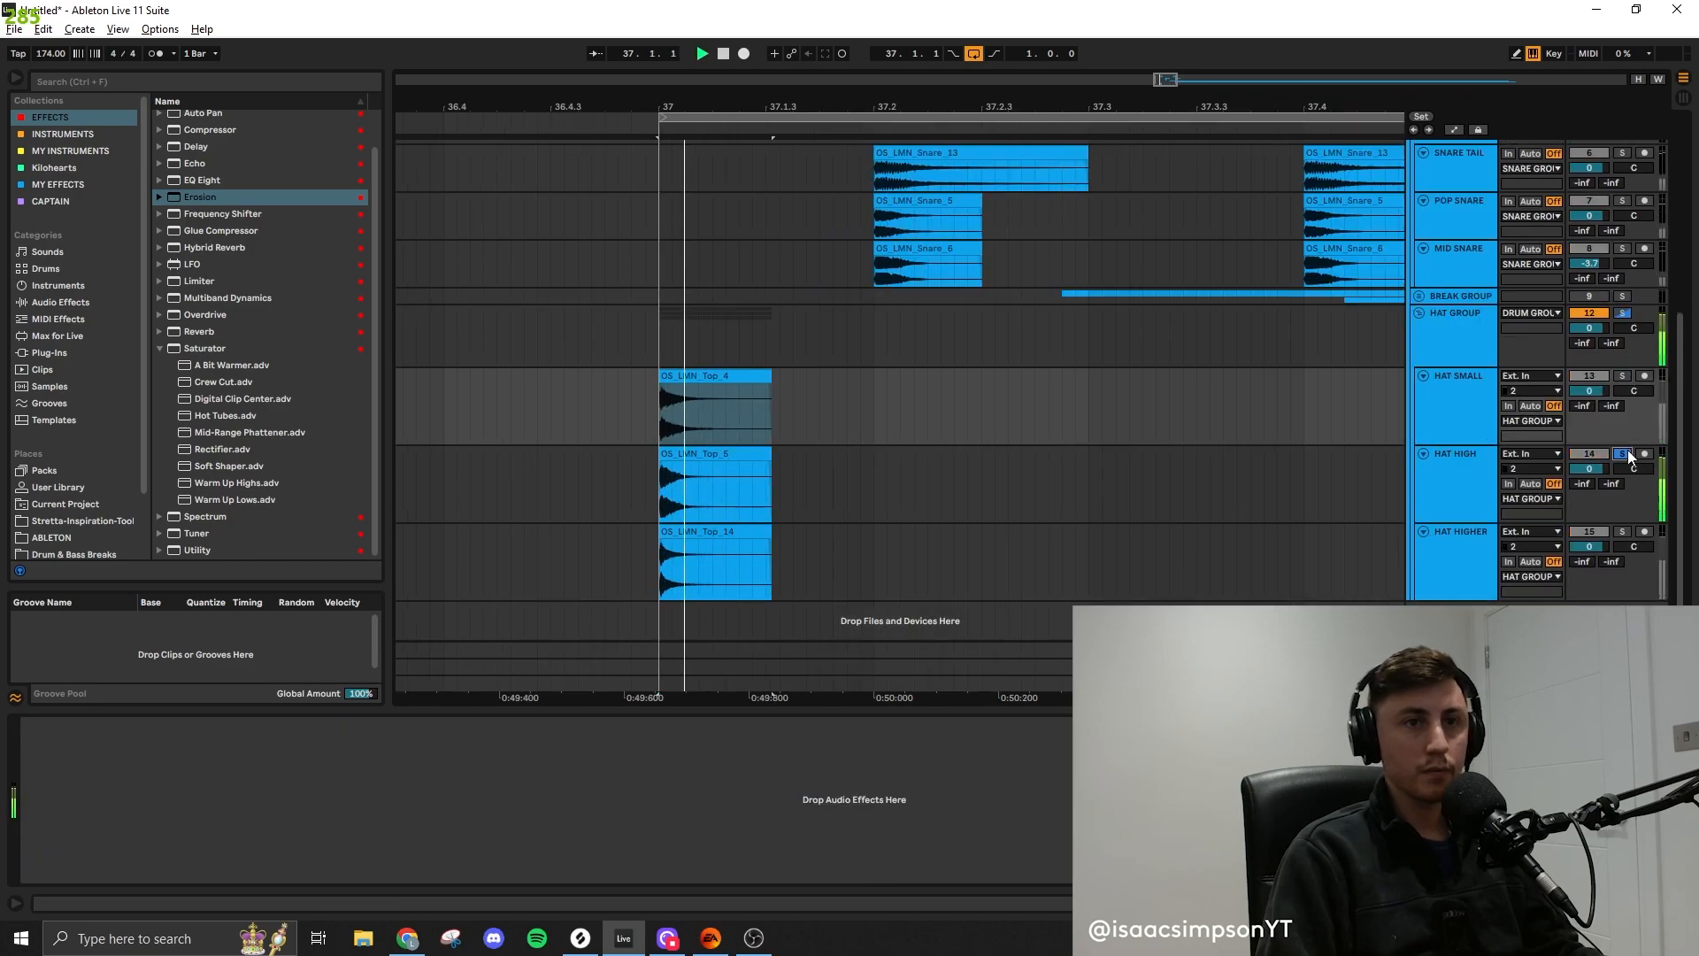
click(1622, 453)
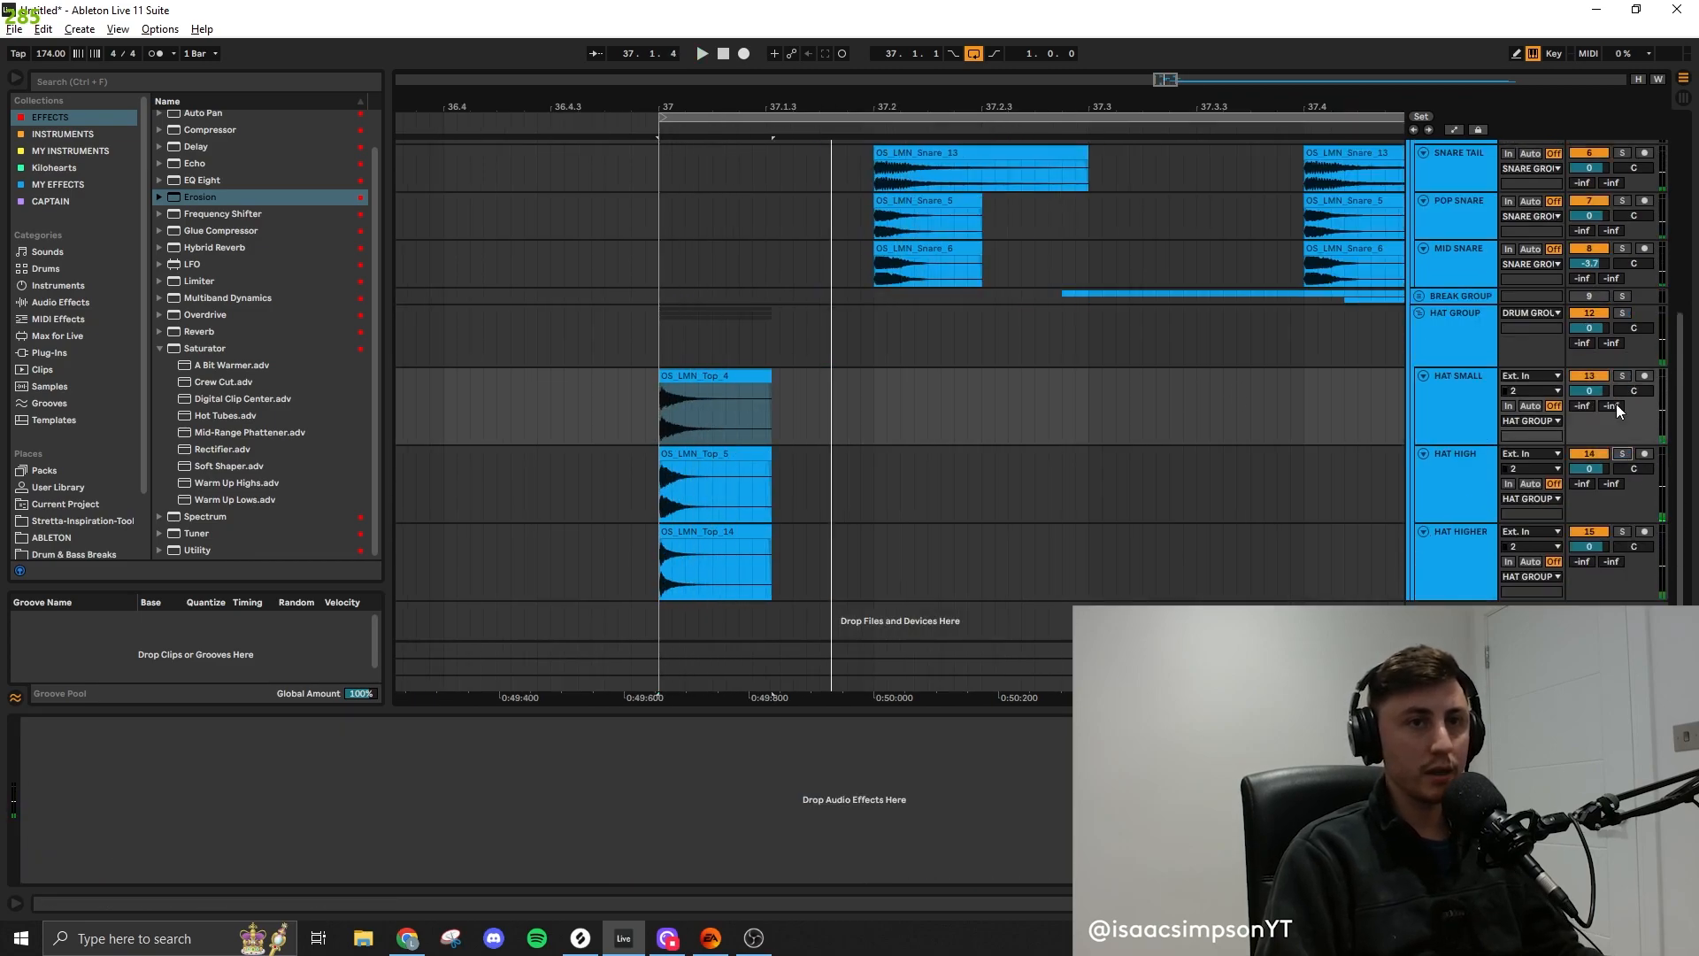
Shorten the three layered hat clips at 37.1.1 and repeat them every eighth note through bar 37
click(720, 511)
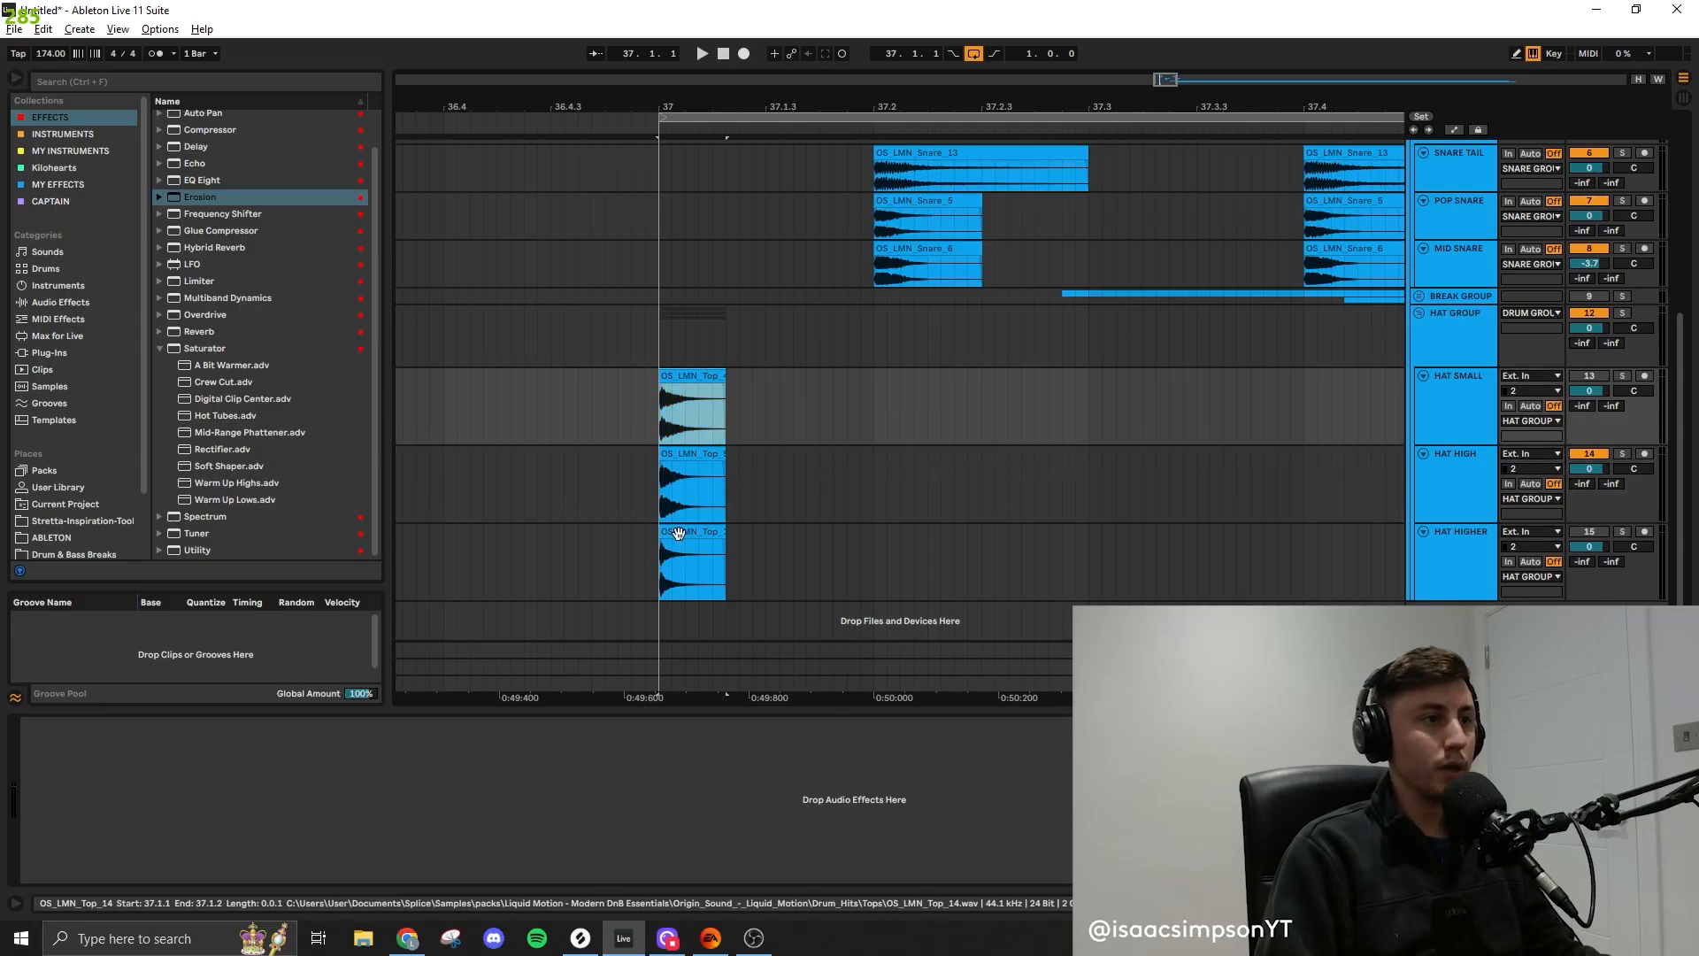
click(682, 533)
drag(689, 533, 803, 534)
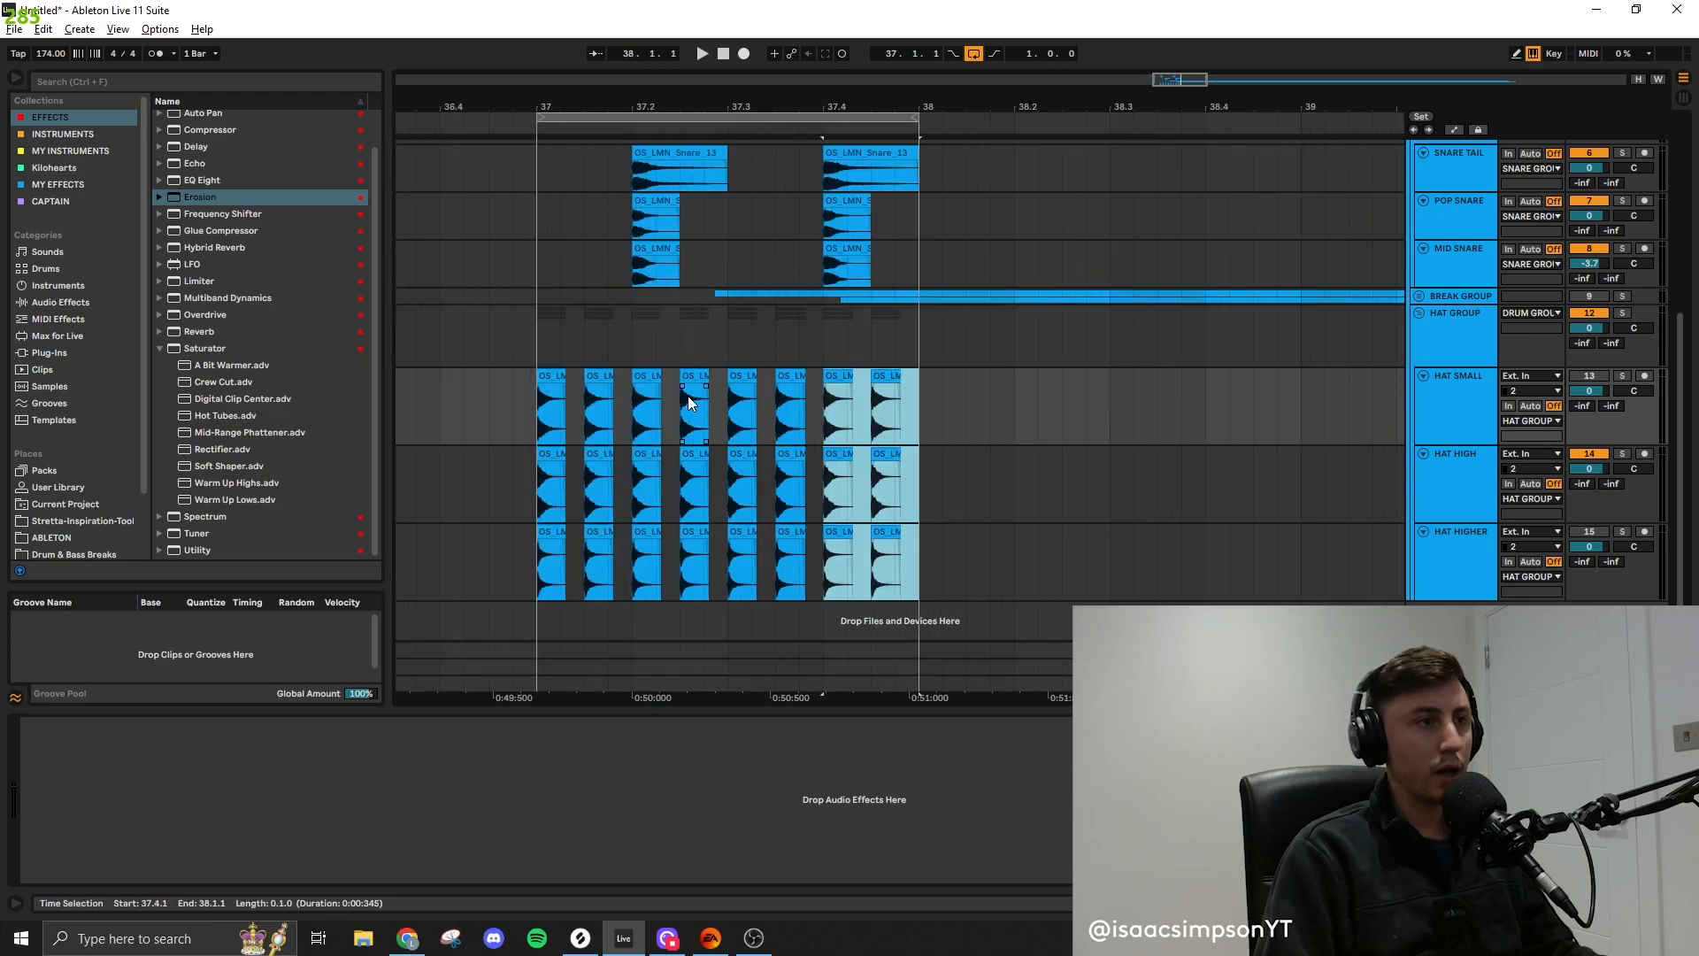
Play back the looped bar with kicks, snares and hats together
key(space)
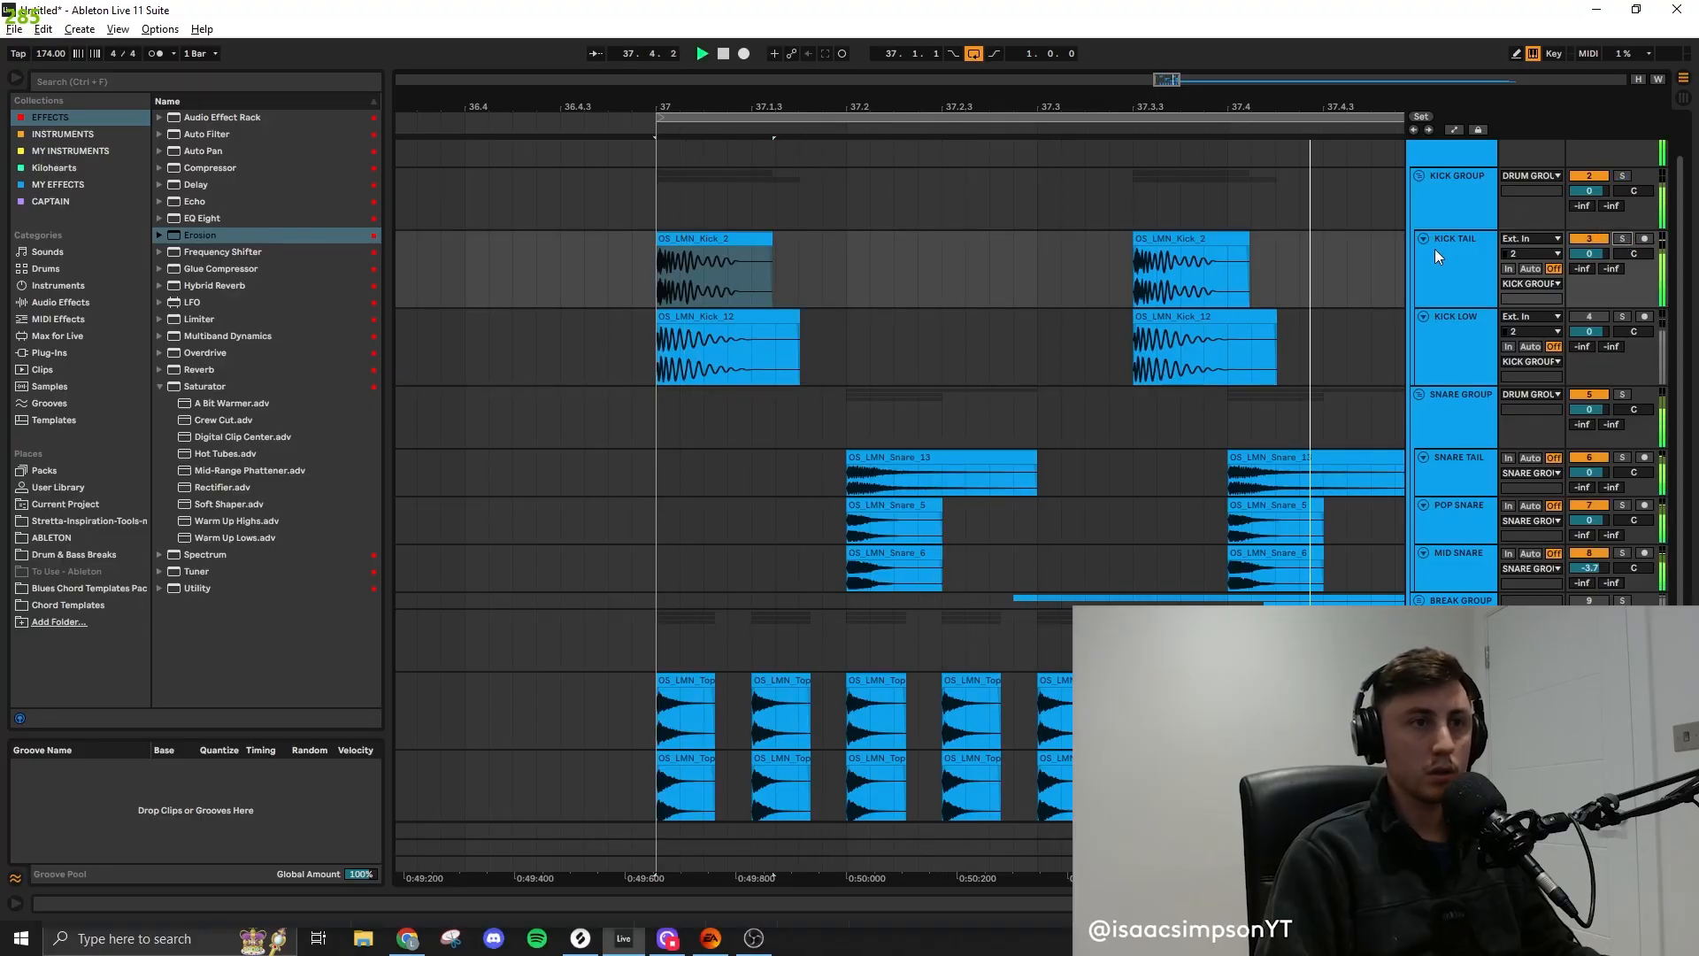
scroll(1145, 410, down, 3)
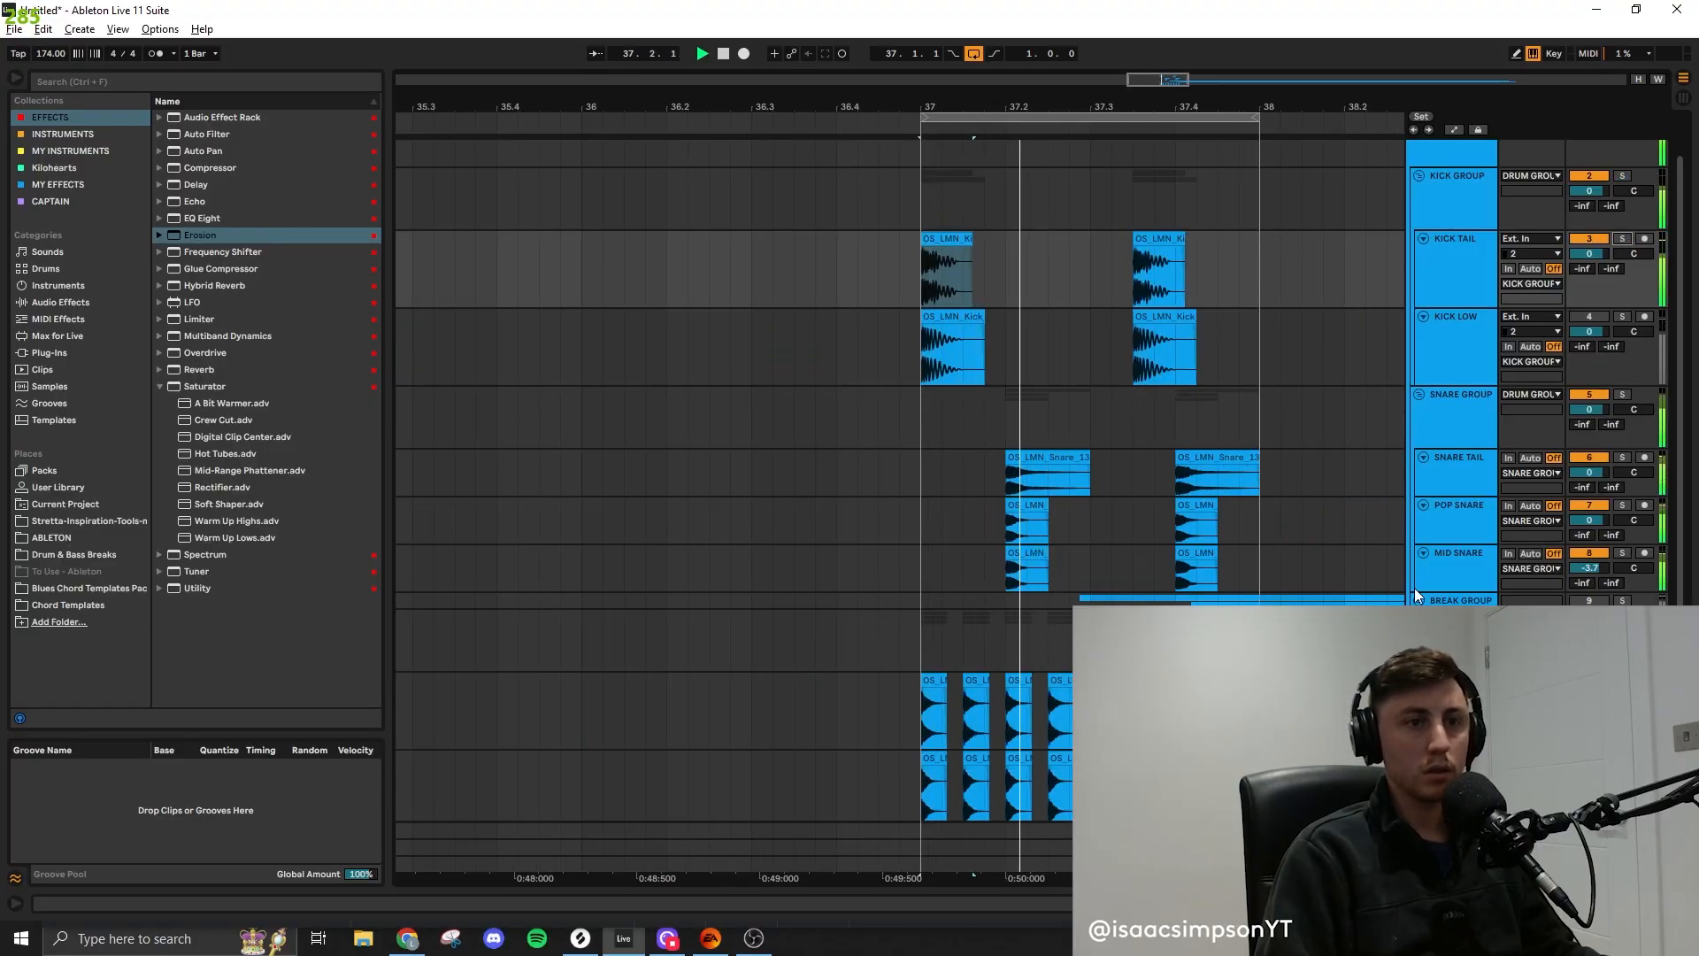
key(space)
Delete the HAT HIGH track from the HAT GROUP
scroll(1419, 601, down, 3)
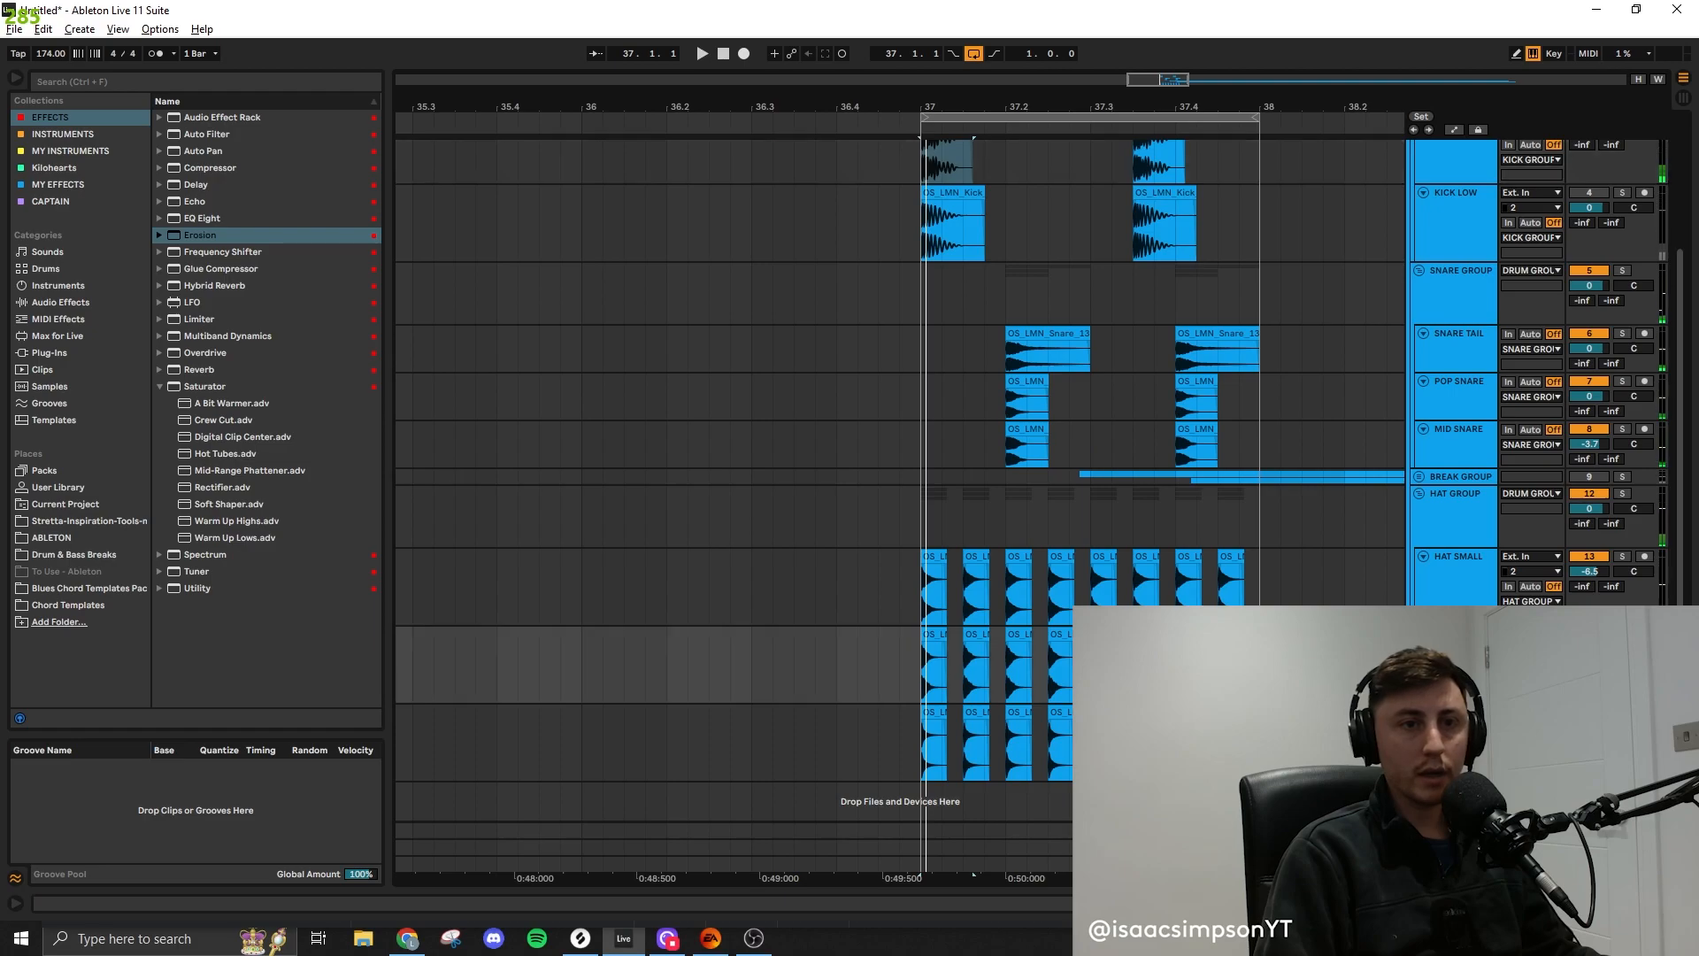
key(Delete)
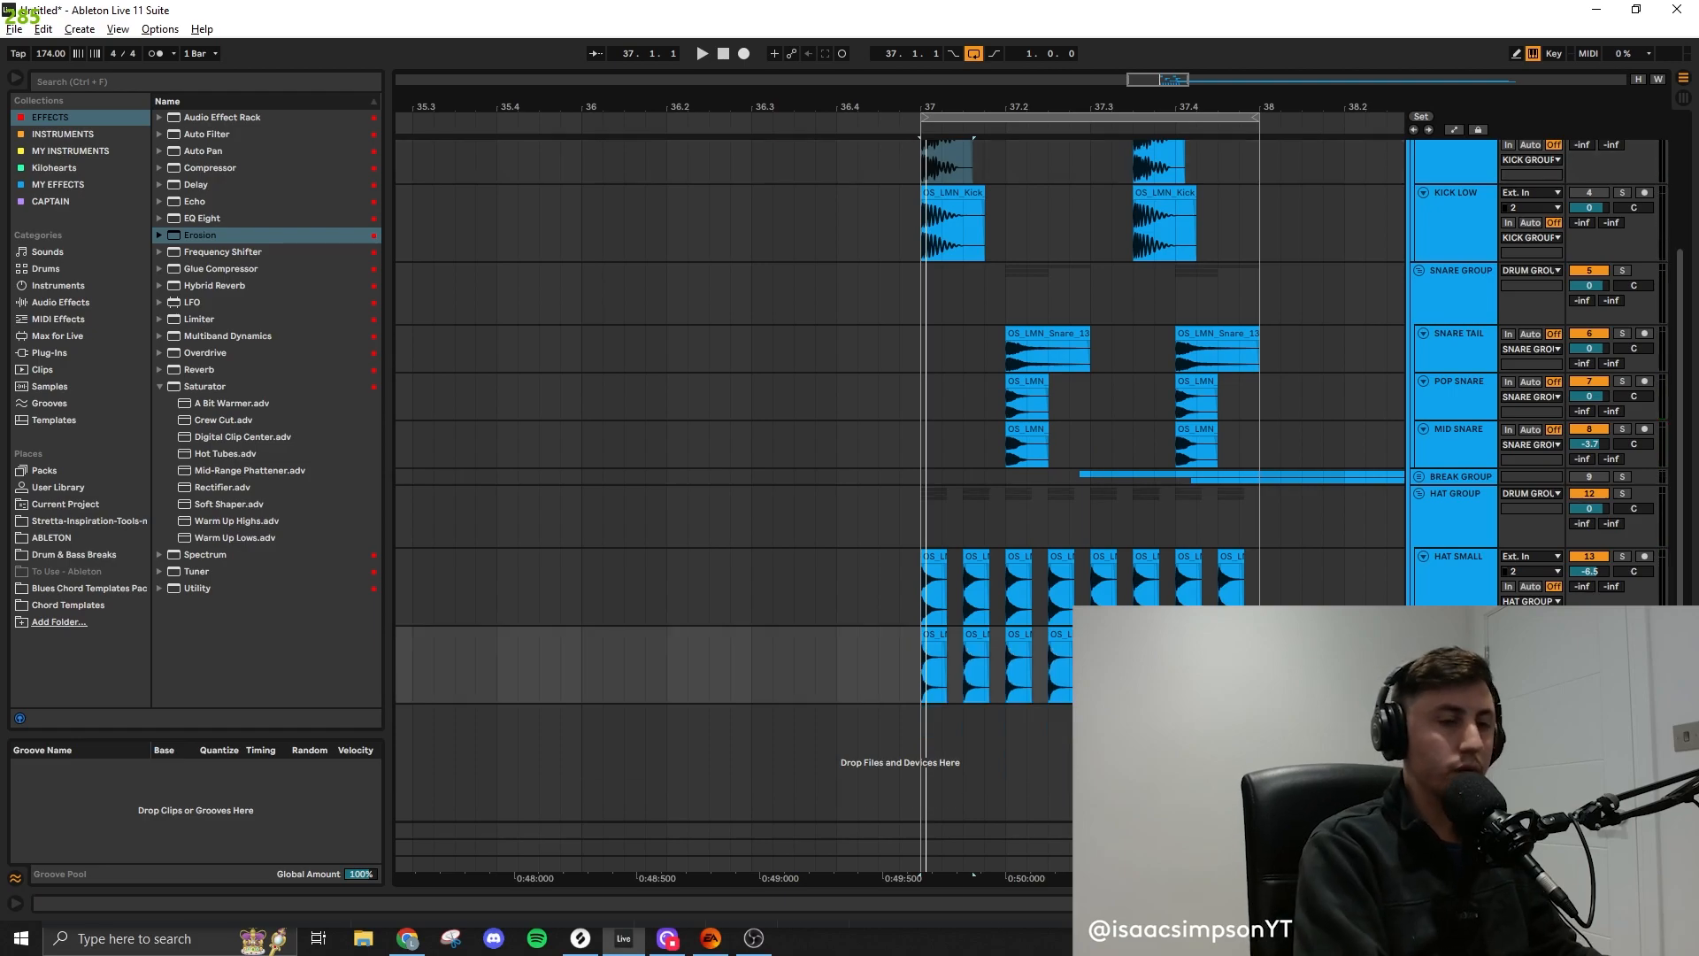
Remove the hat clips from 37.2.1 to the end of the bar and lower the clip gain of the second hit in both hat layers
click(1010, 559)
shift+click(1249, 659)
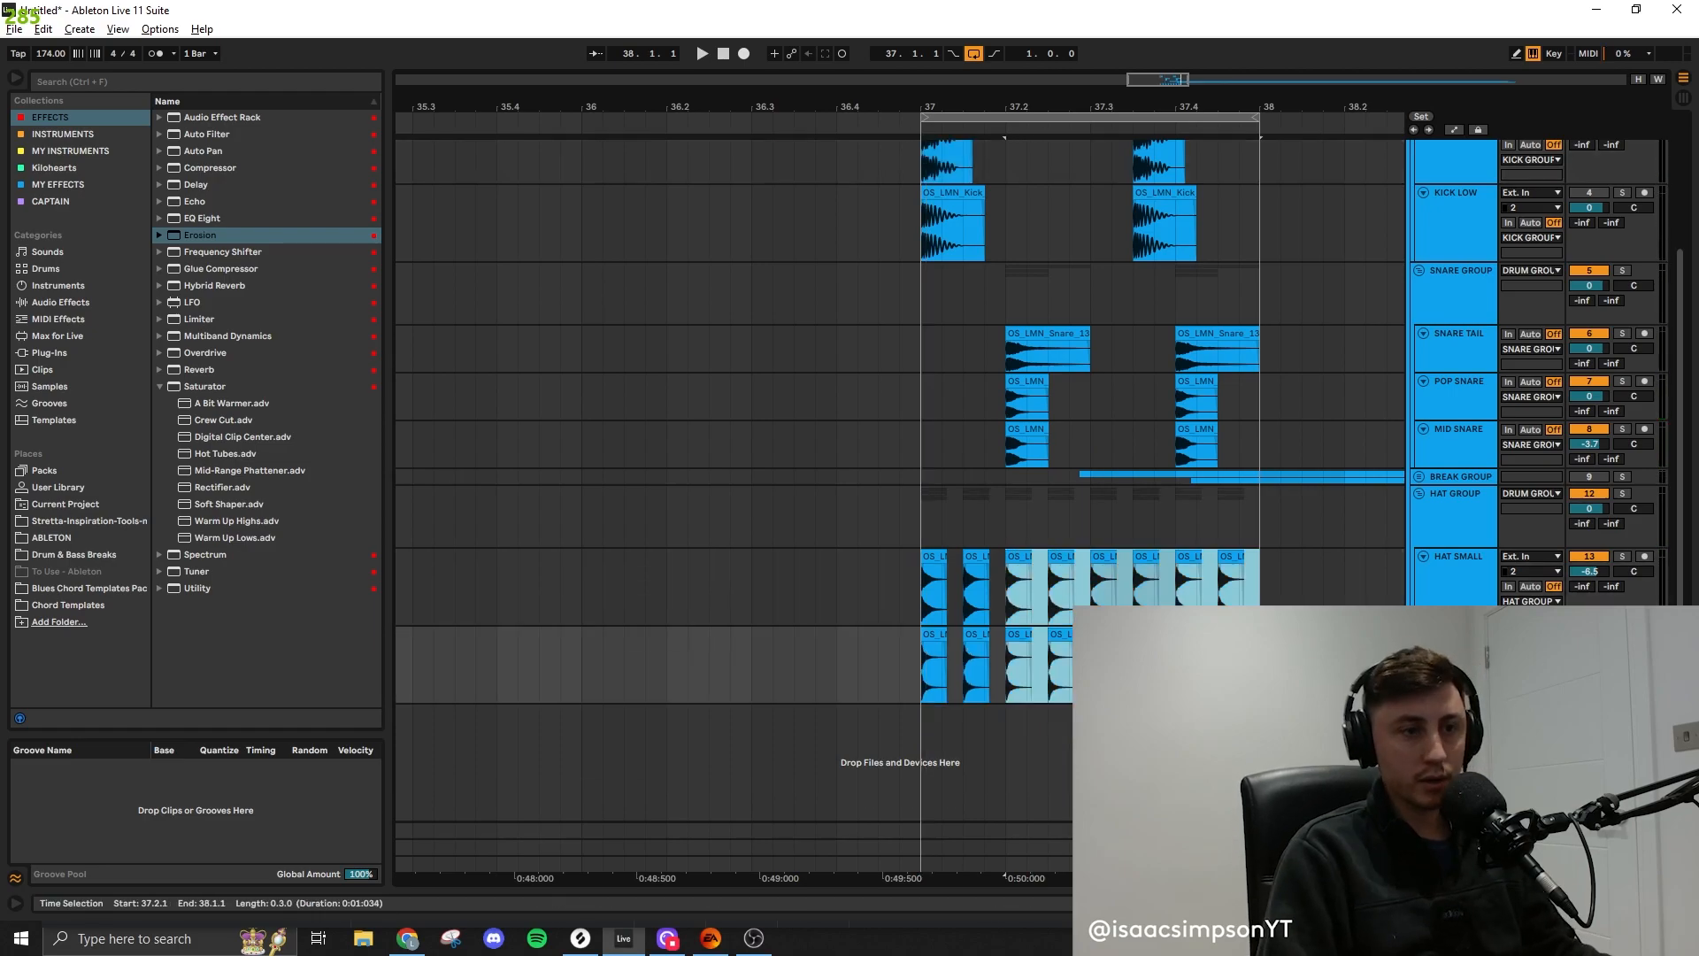
key(shift+Tab)
key(ctrl+alt+l)
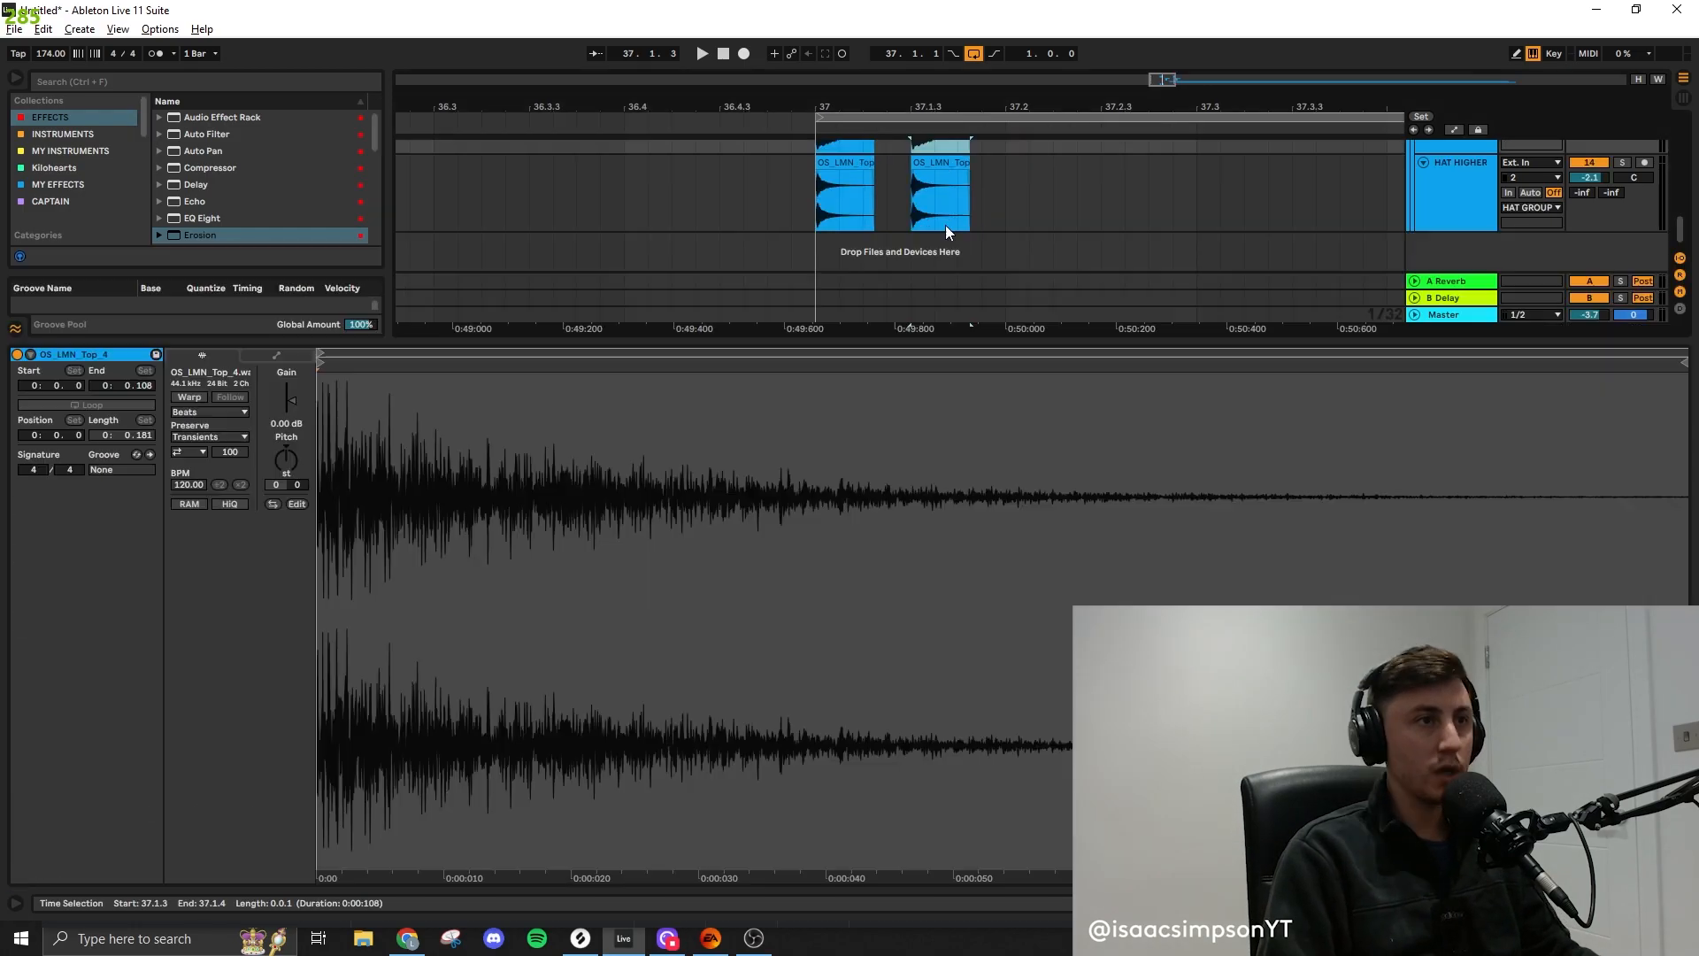
shift+click(929, 160)
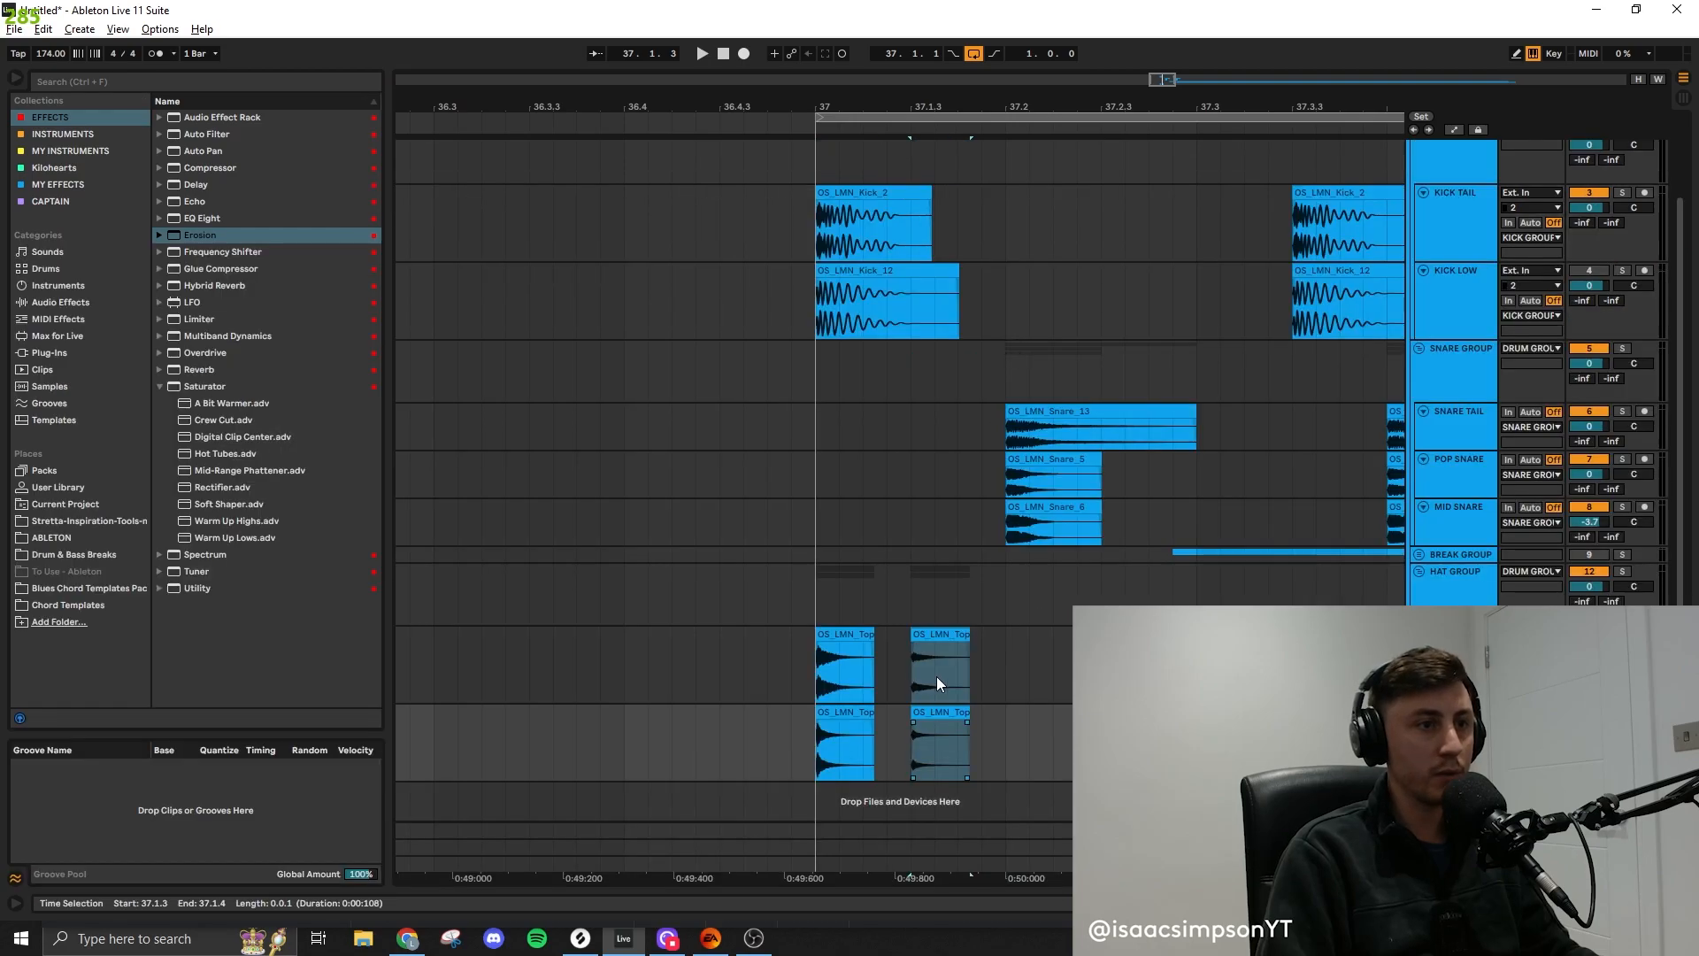
Duplicate the two-hit pattern of both hat tracks three times to fill bar 37 and play it back
click(849, 635)
key(space)
key(space)
drag(1011, 637, 834, 745)
key(ctrl+d)
key(ctrl+d)
key(ctrl+d)
key(space)
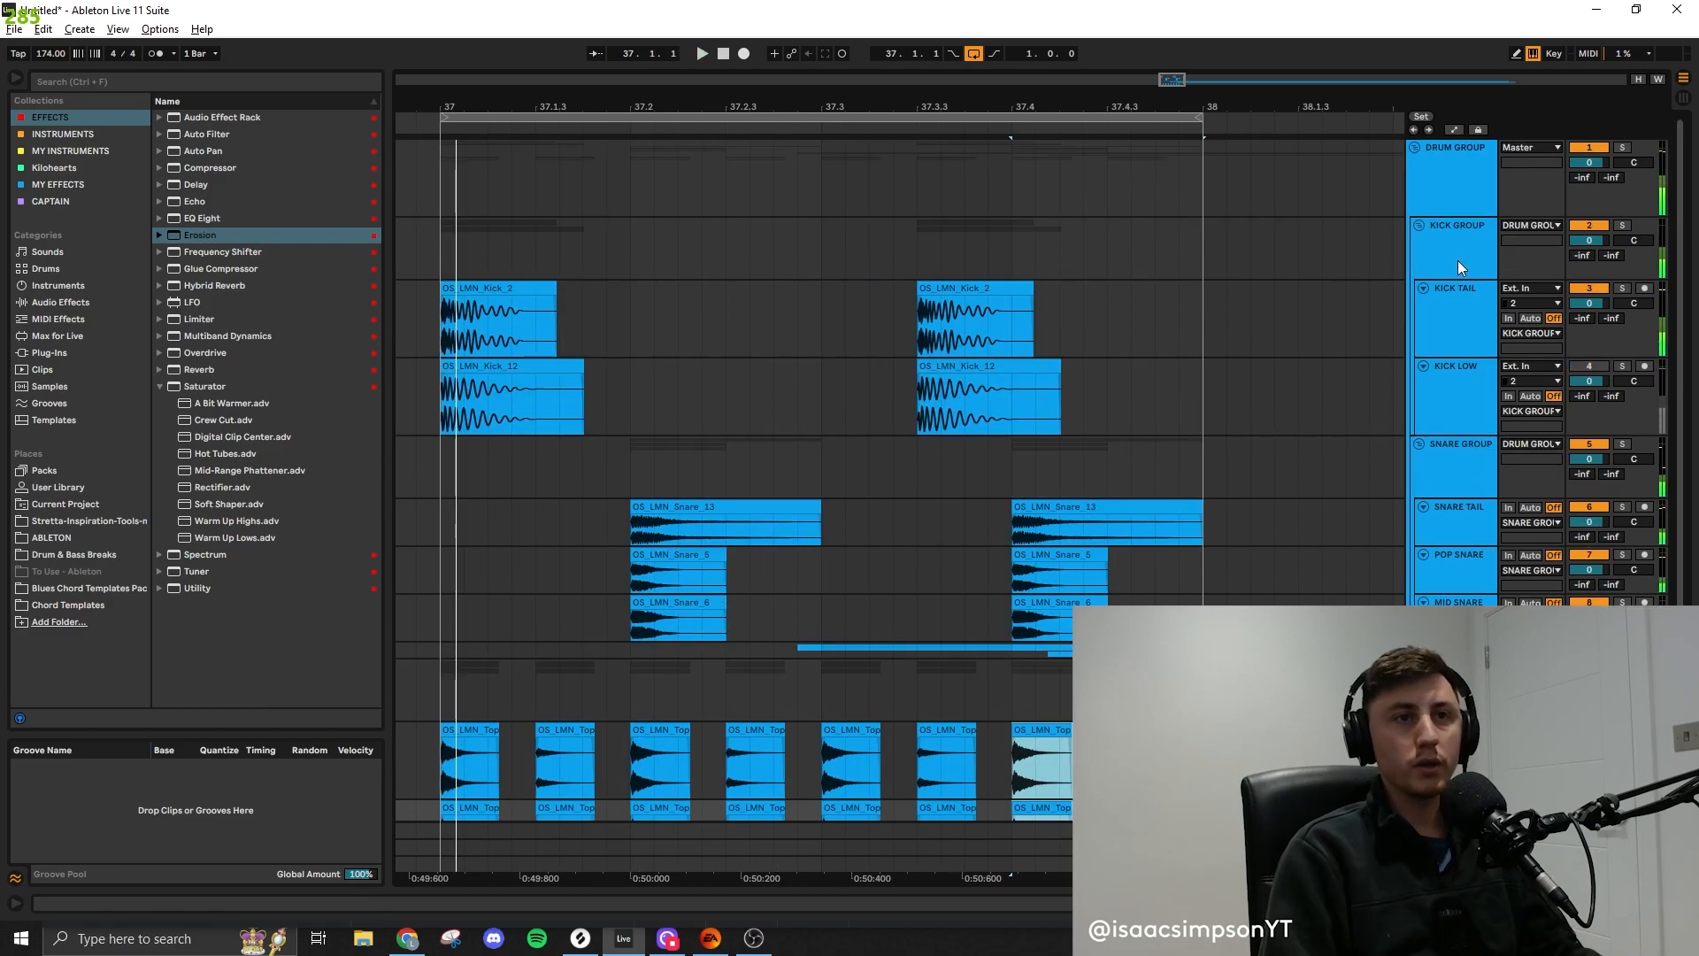
Delete the KICK LOW track and load EQ Eight and the Saturator preset A Bit Warmer on KICK TAIL
click(1453, 253)
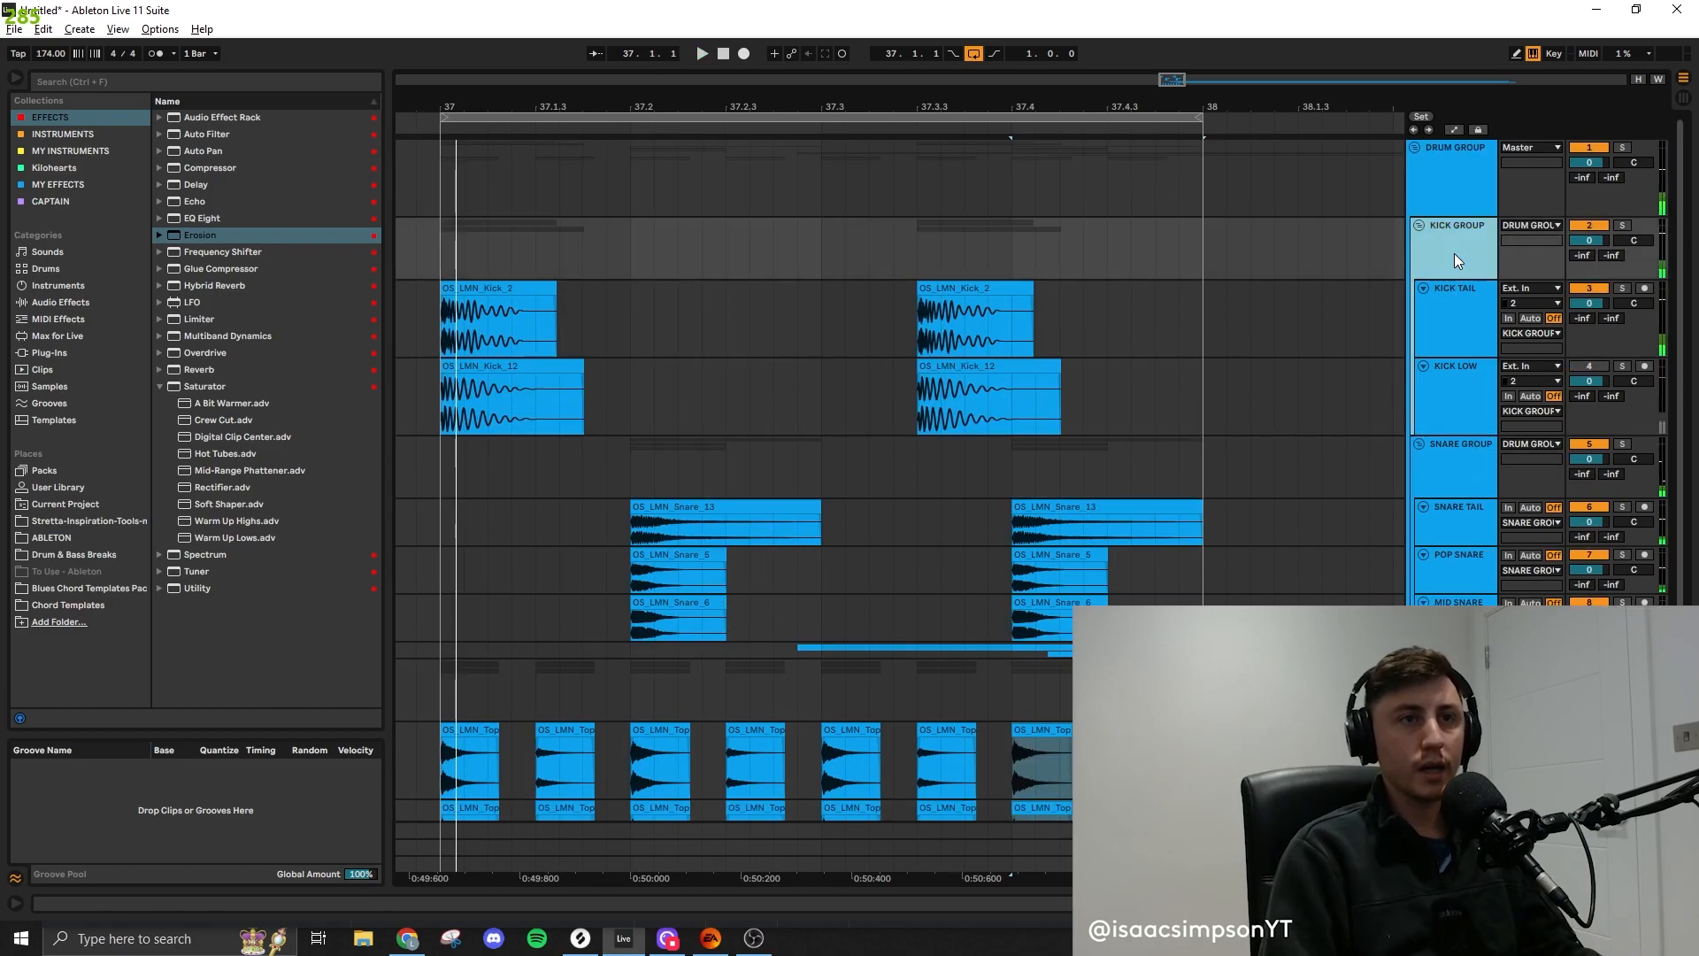
click(154, 385)
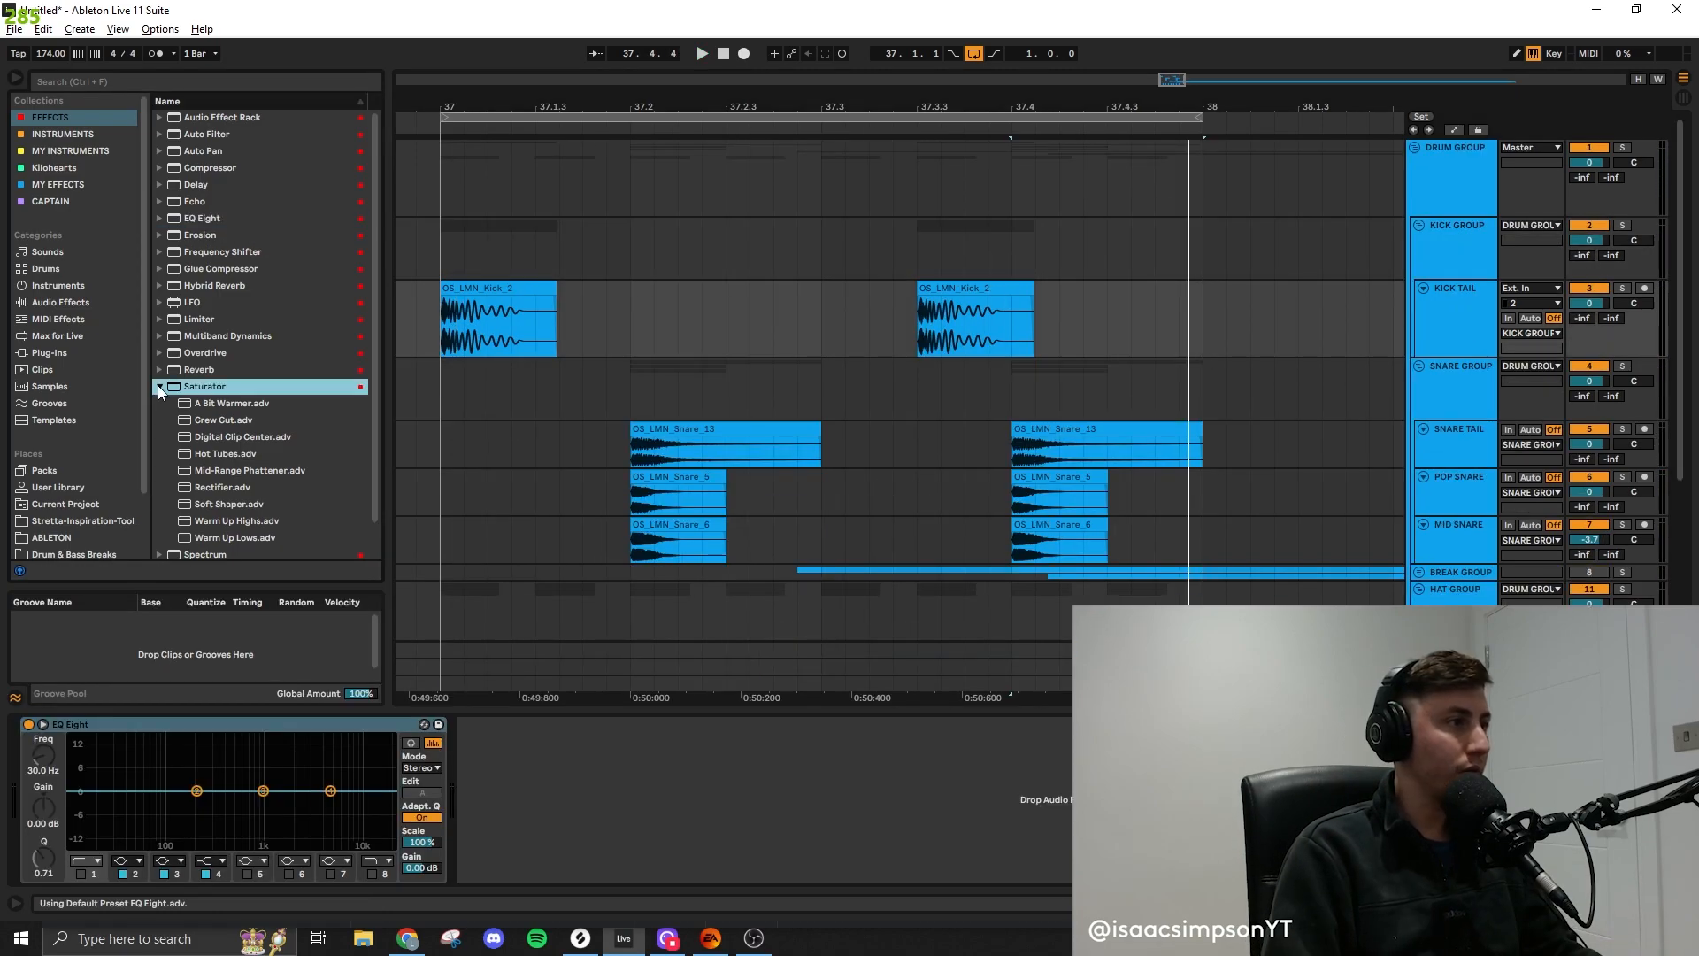
drag(210, 402, 614, 763)
Enable a low cut at 55.3 Hz in the KICK TAIL EQ Eight and set the A Bit Warmer drive to 4.57 dB
scroll(237, 440, down, 2)
click(82, 872)
drag(44, 757, 43, 750)
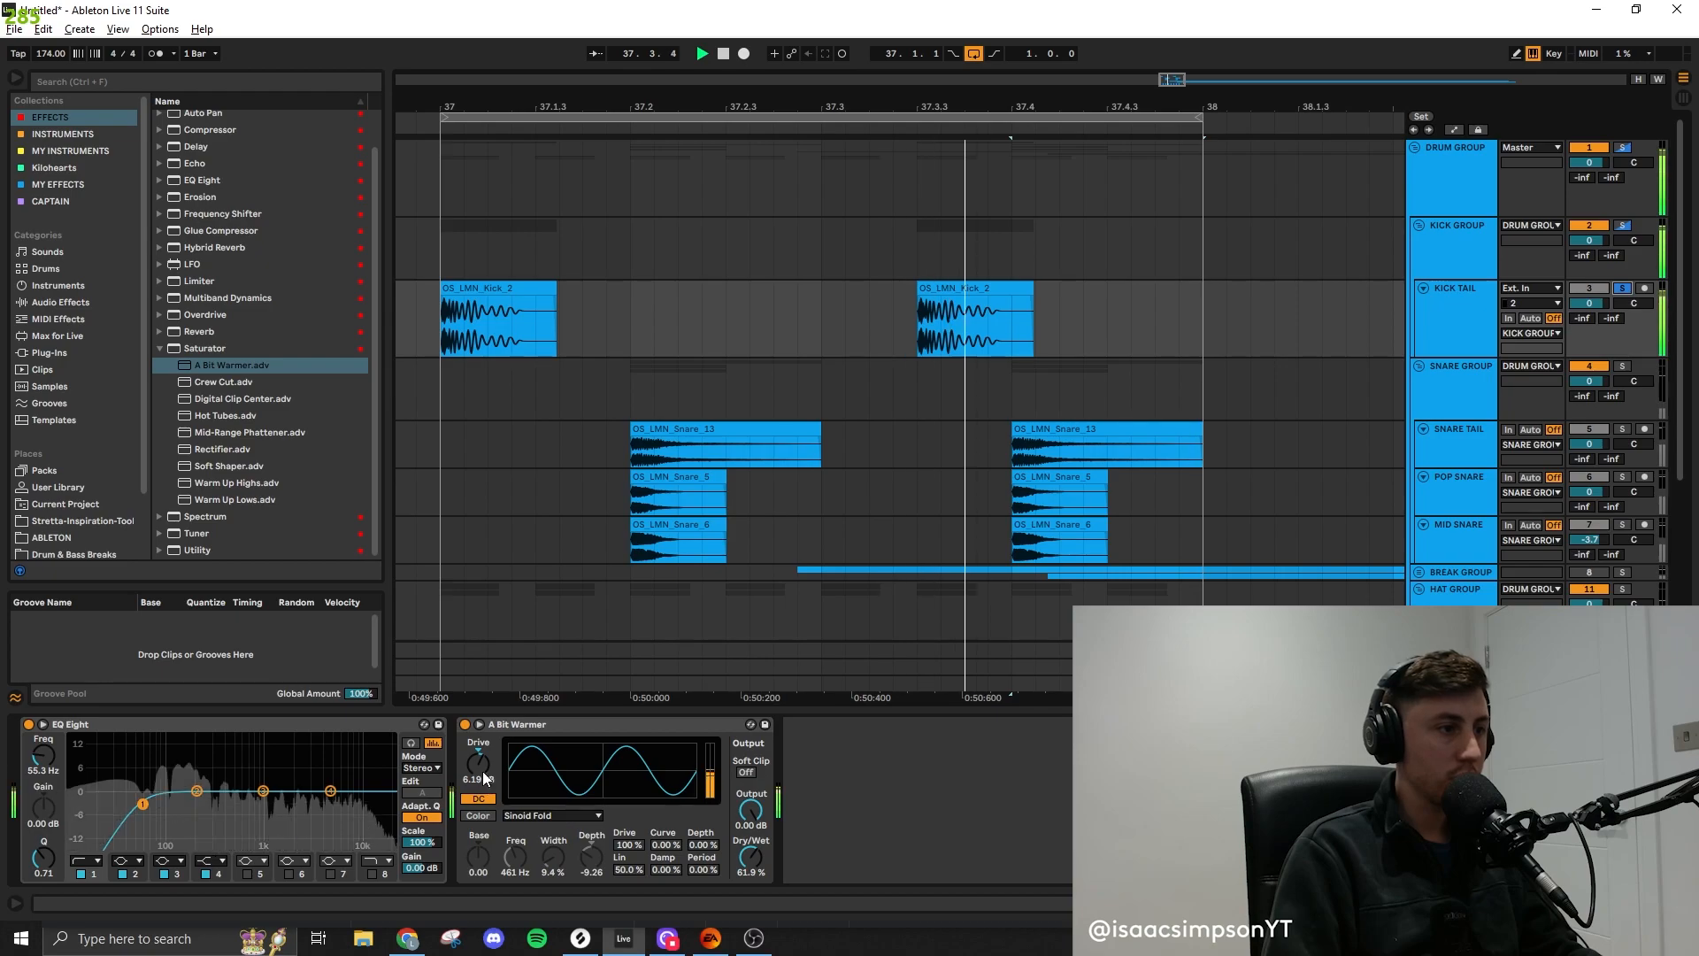
drag(479, 766, 480, 774)
key(space)
Try shortening both KICK TAIL clips to an eighth note and play the bar back
drag(555, 299, 988, 292)
click(484, 299)
key(space)
click(966, 285)
key(Delete)
click(509, 283)
key(space)
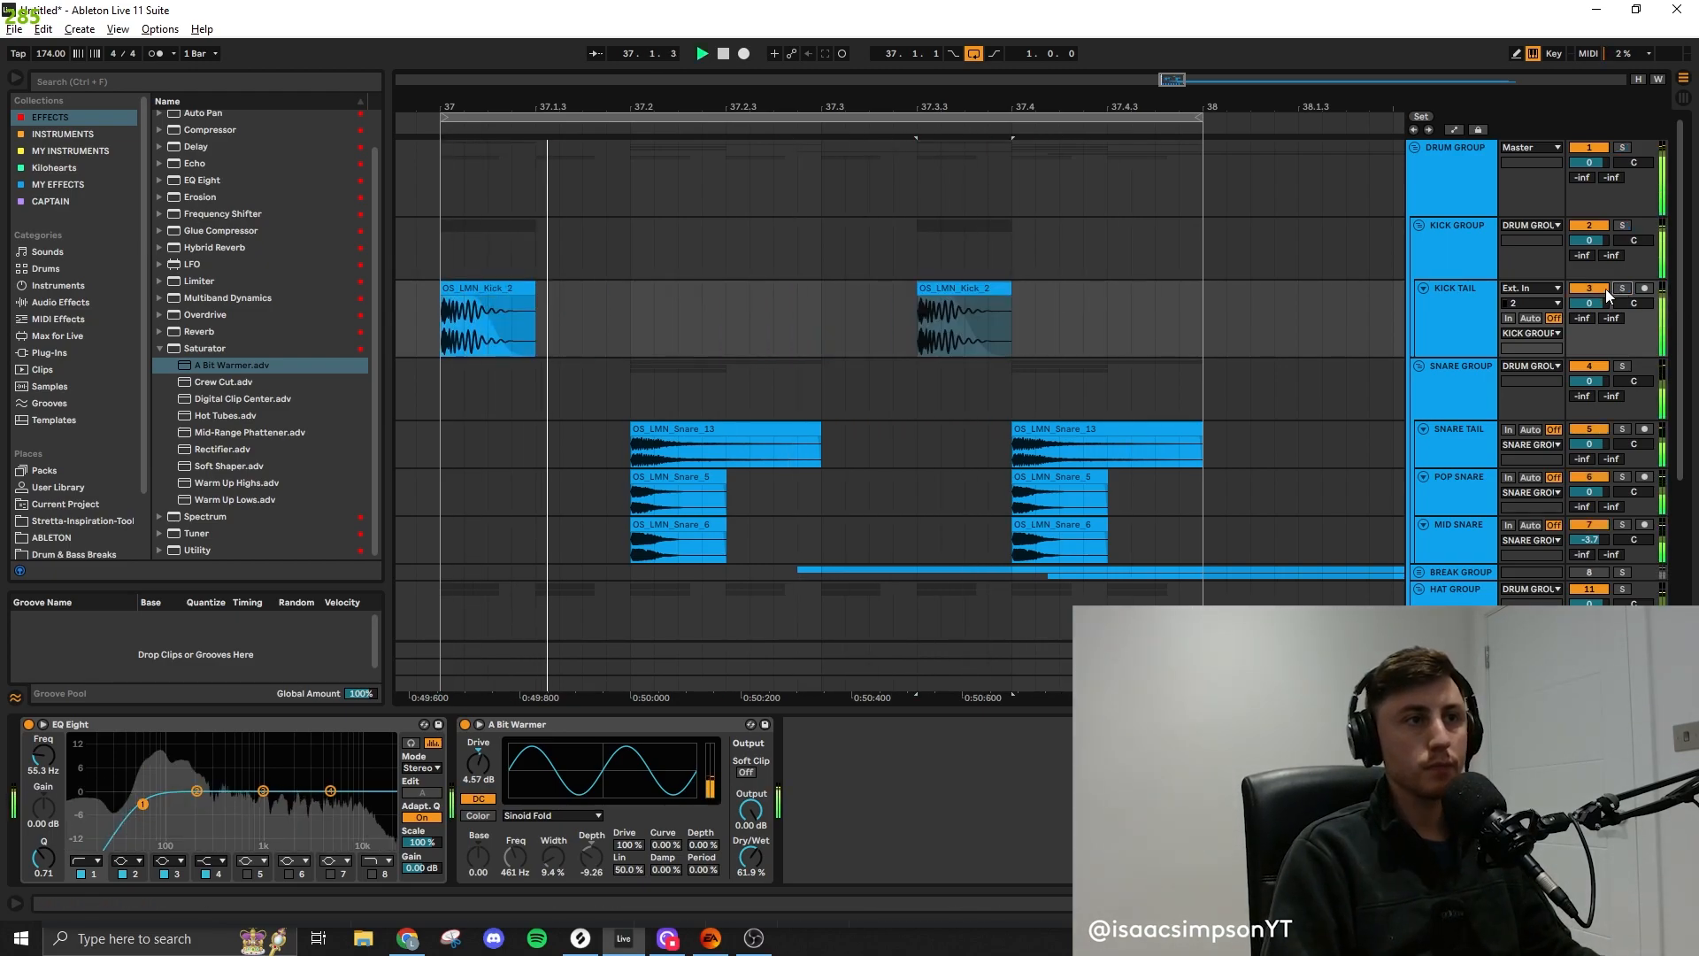
In the BREAK GROUP's SHAKER track, move the shaker loop to 37.1.1, trim it to two beats and duplicate it to fill bar 37
click(1418, 373)
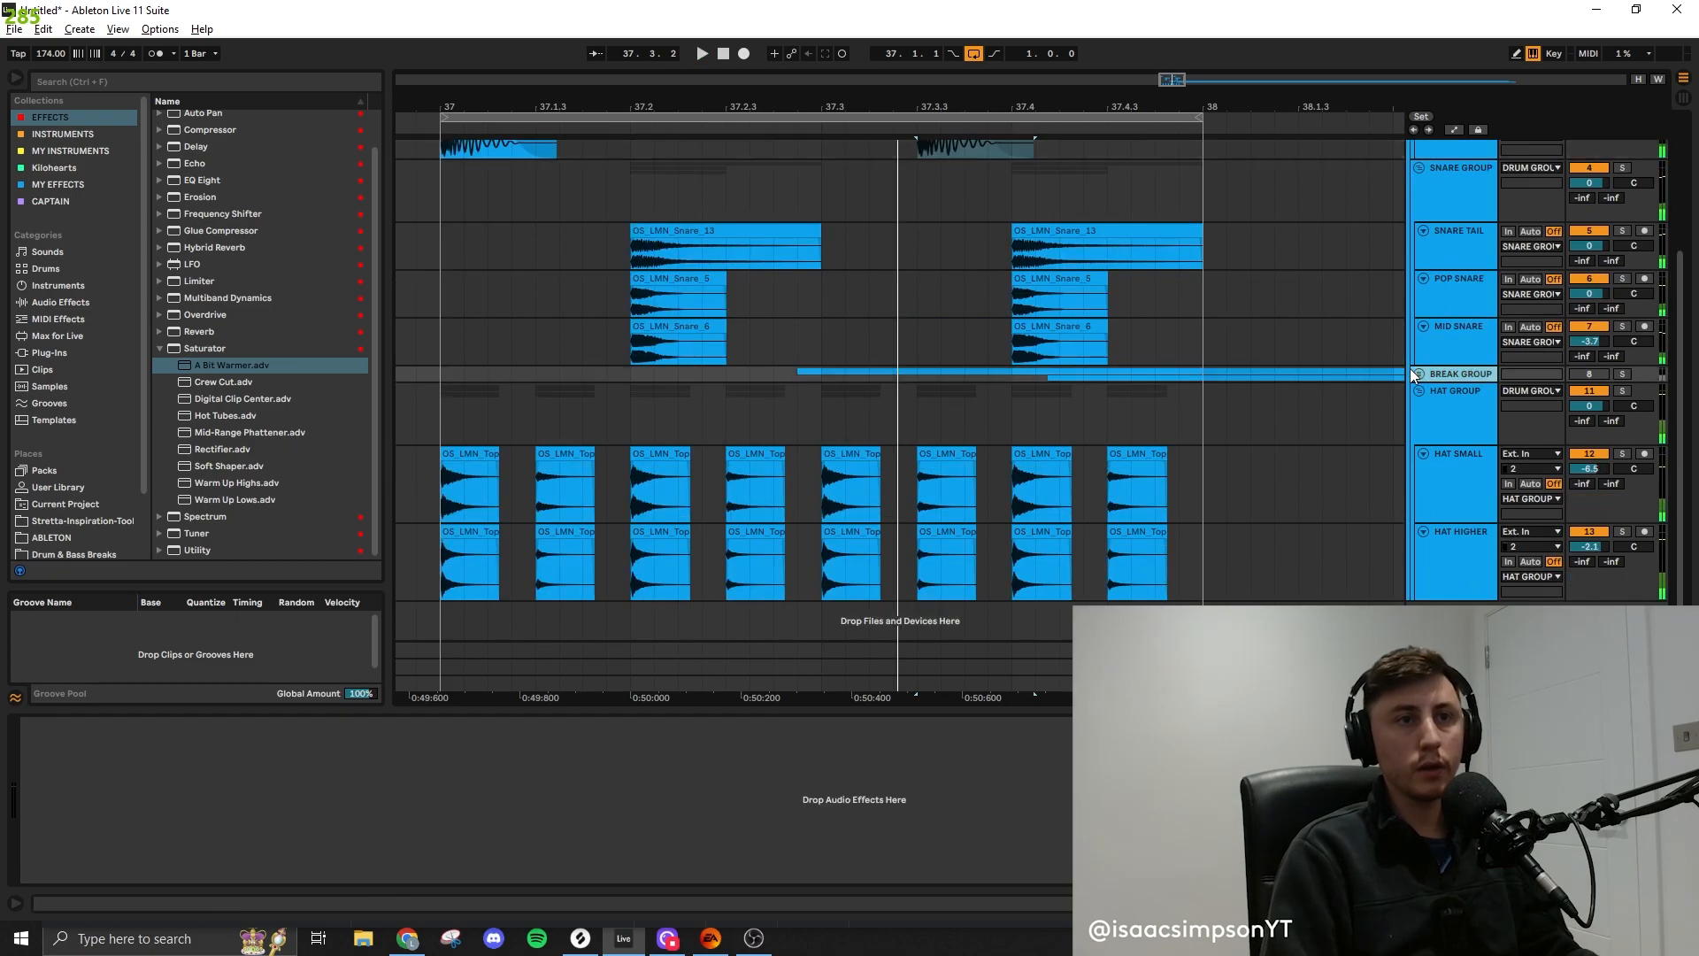
click(1419, 365)
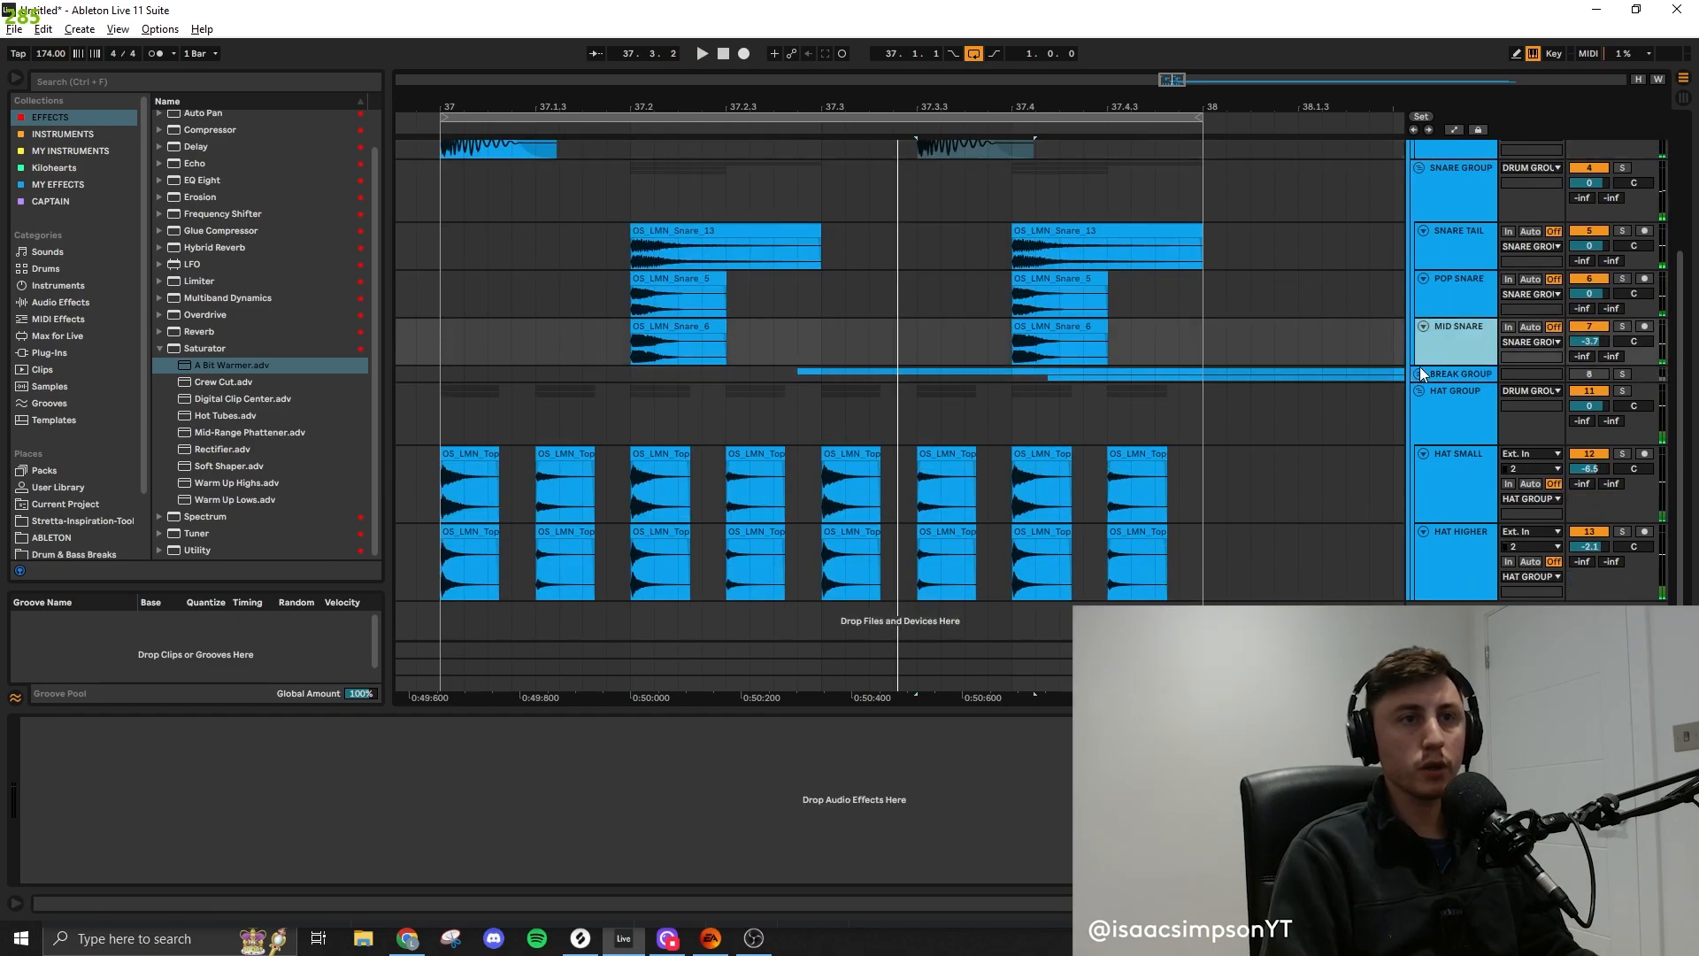
click(1419, 373)
click(1425, 453)
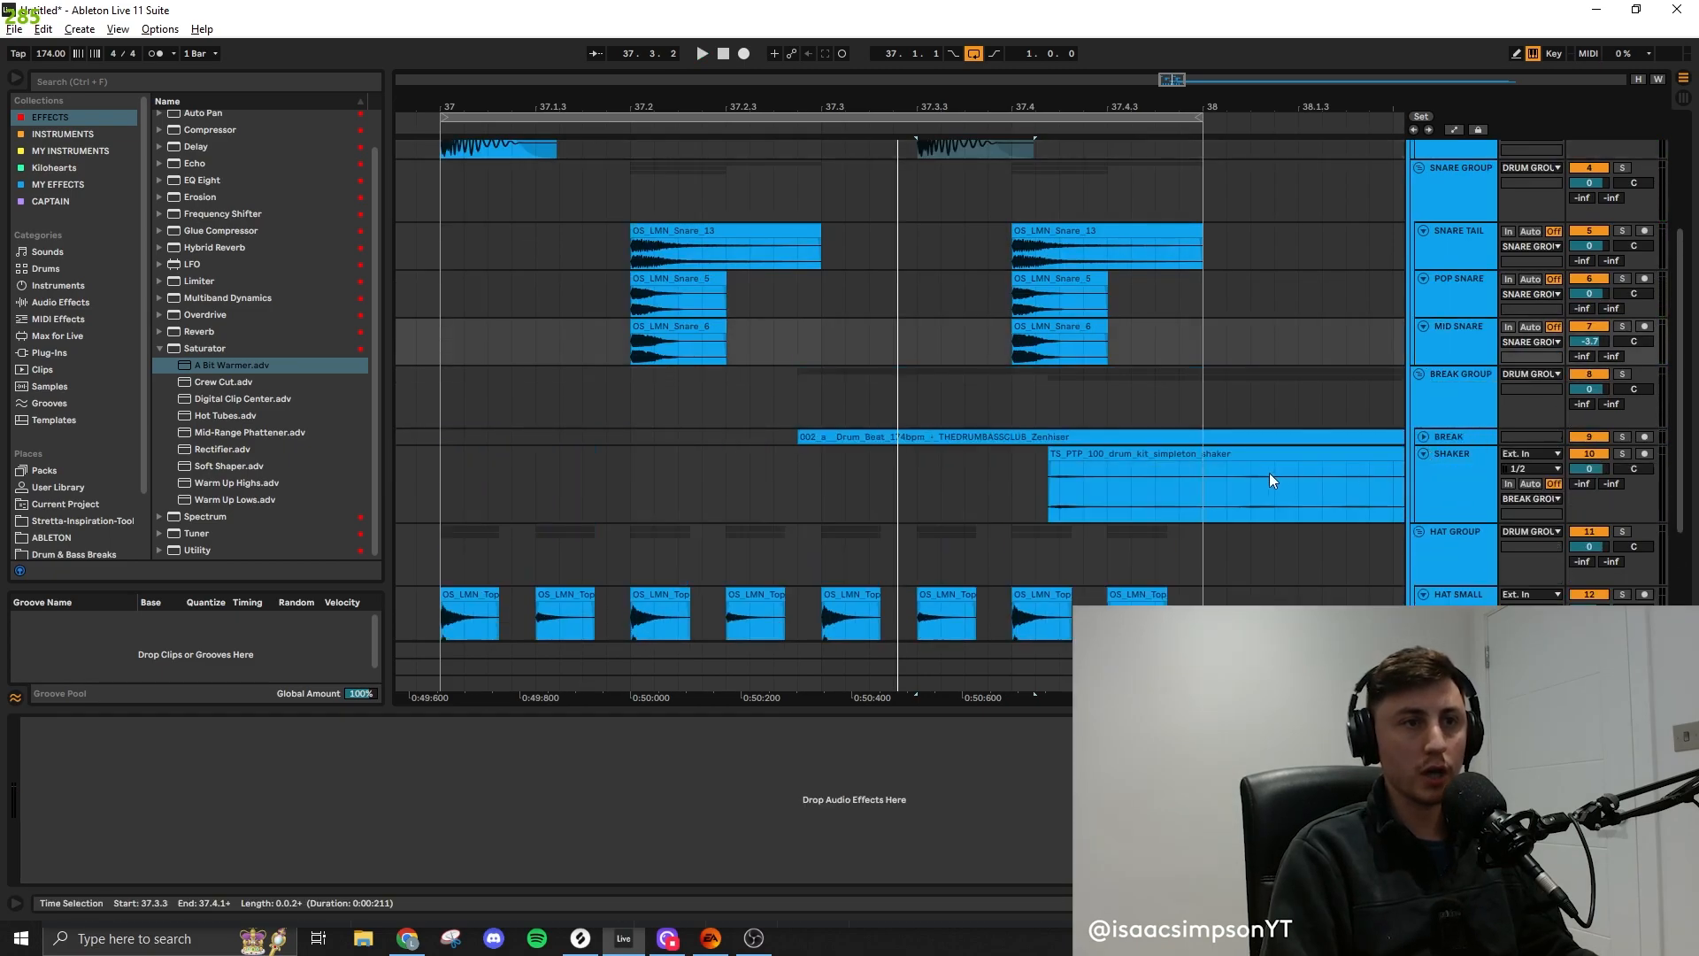
scroll(1271, 473, down, 5)
drag(1268, 473, 1027, 449)
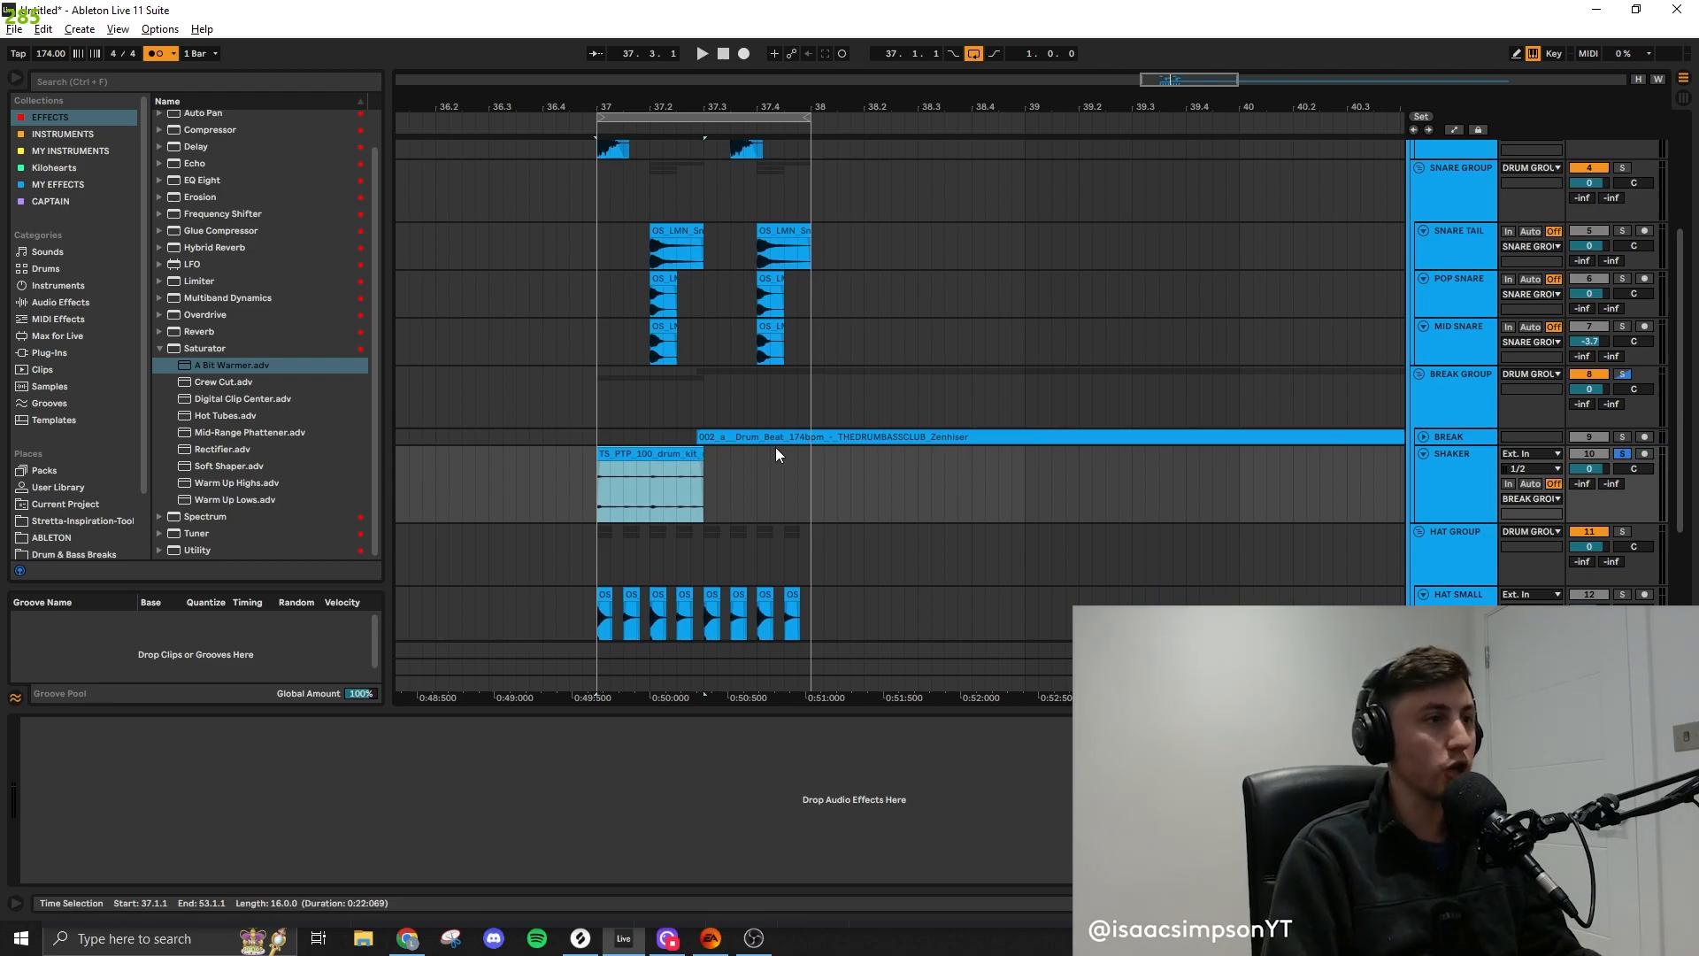
key(ctrl+d)
Add EQ Eight to the SHAKER track with a low cut at 1.21 kHz and audition the shaker in solo
click(665, 453)
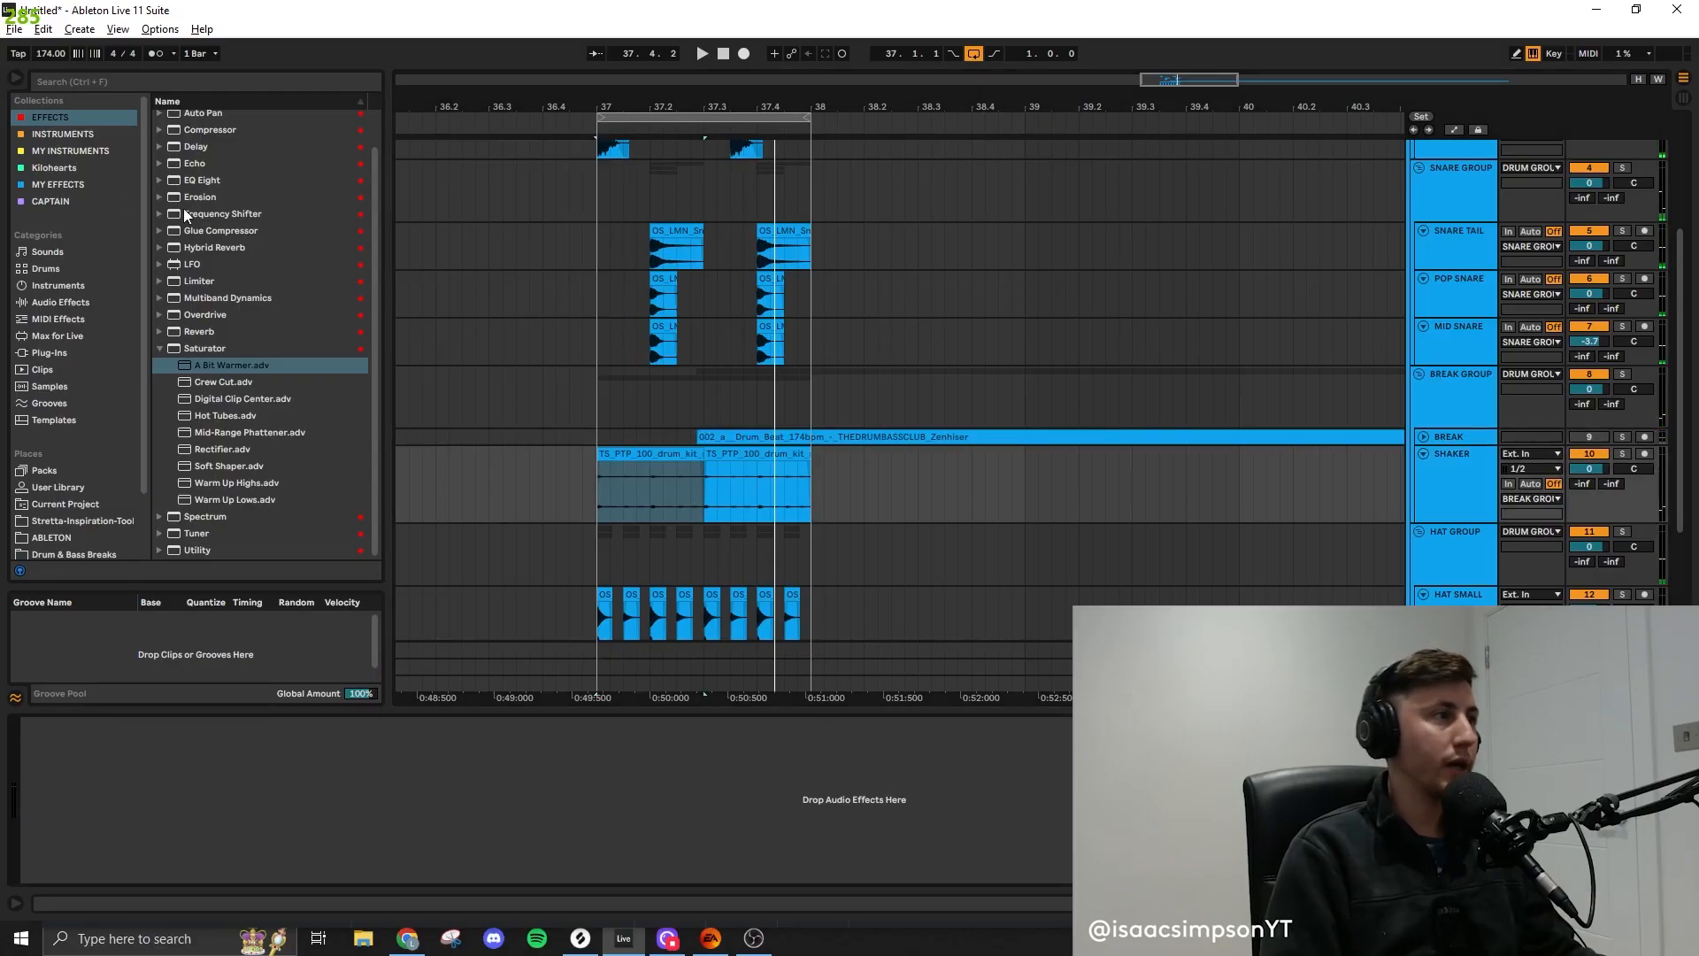
drag(194, 183, 345, 824)
click(80, 873)
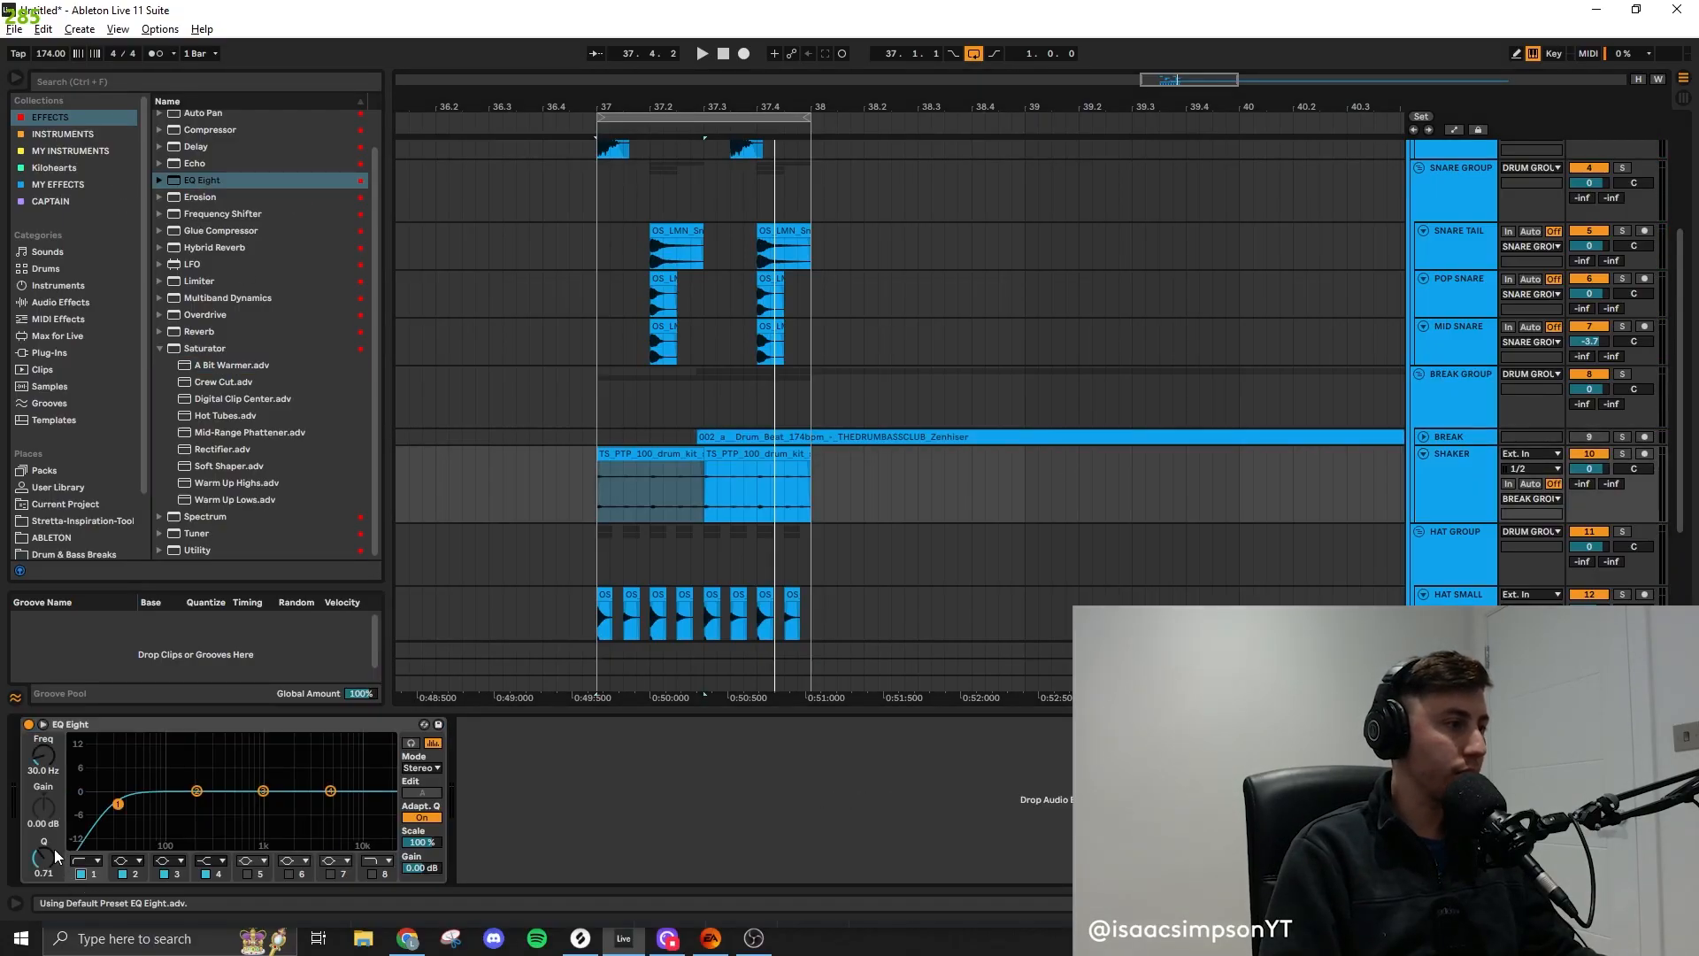
key(space)
drag(117, 803, 271, 805)
click(1622, 454)
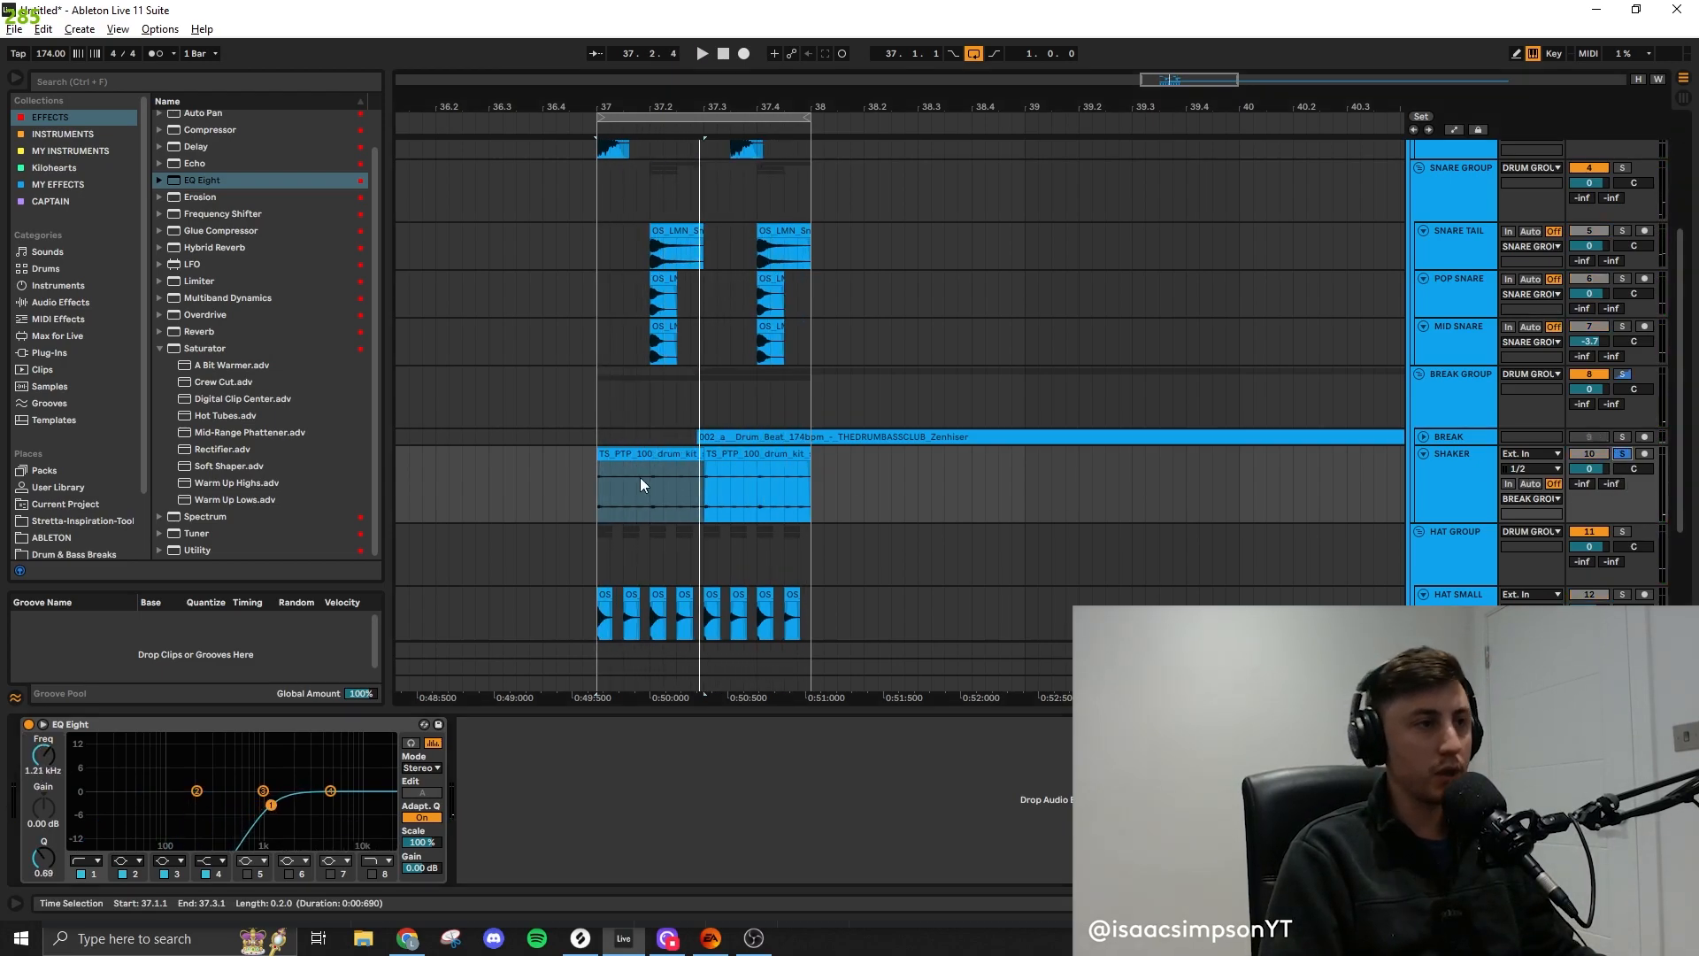
click(646, 477)
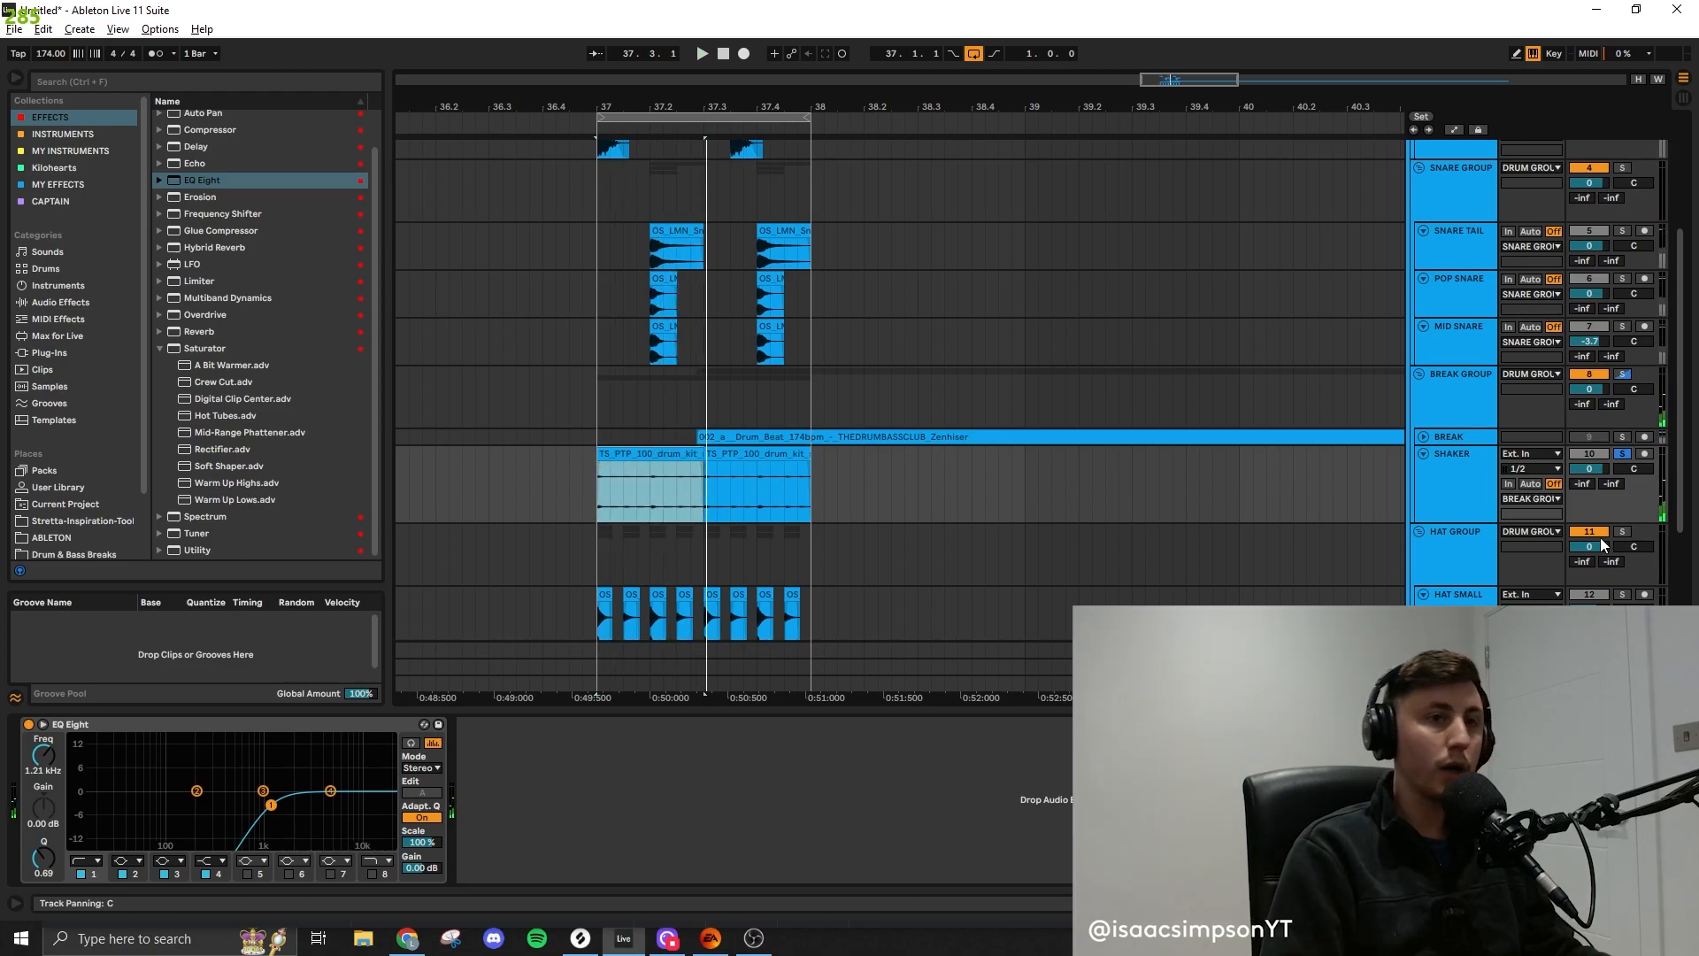
Add a Compressor to the SHAKER track and feed its sidechain from KICK TAIL
click(1451, 483)
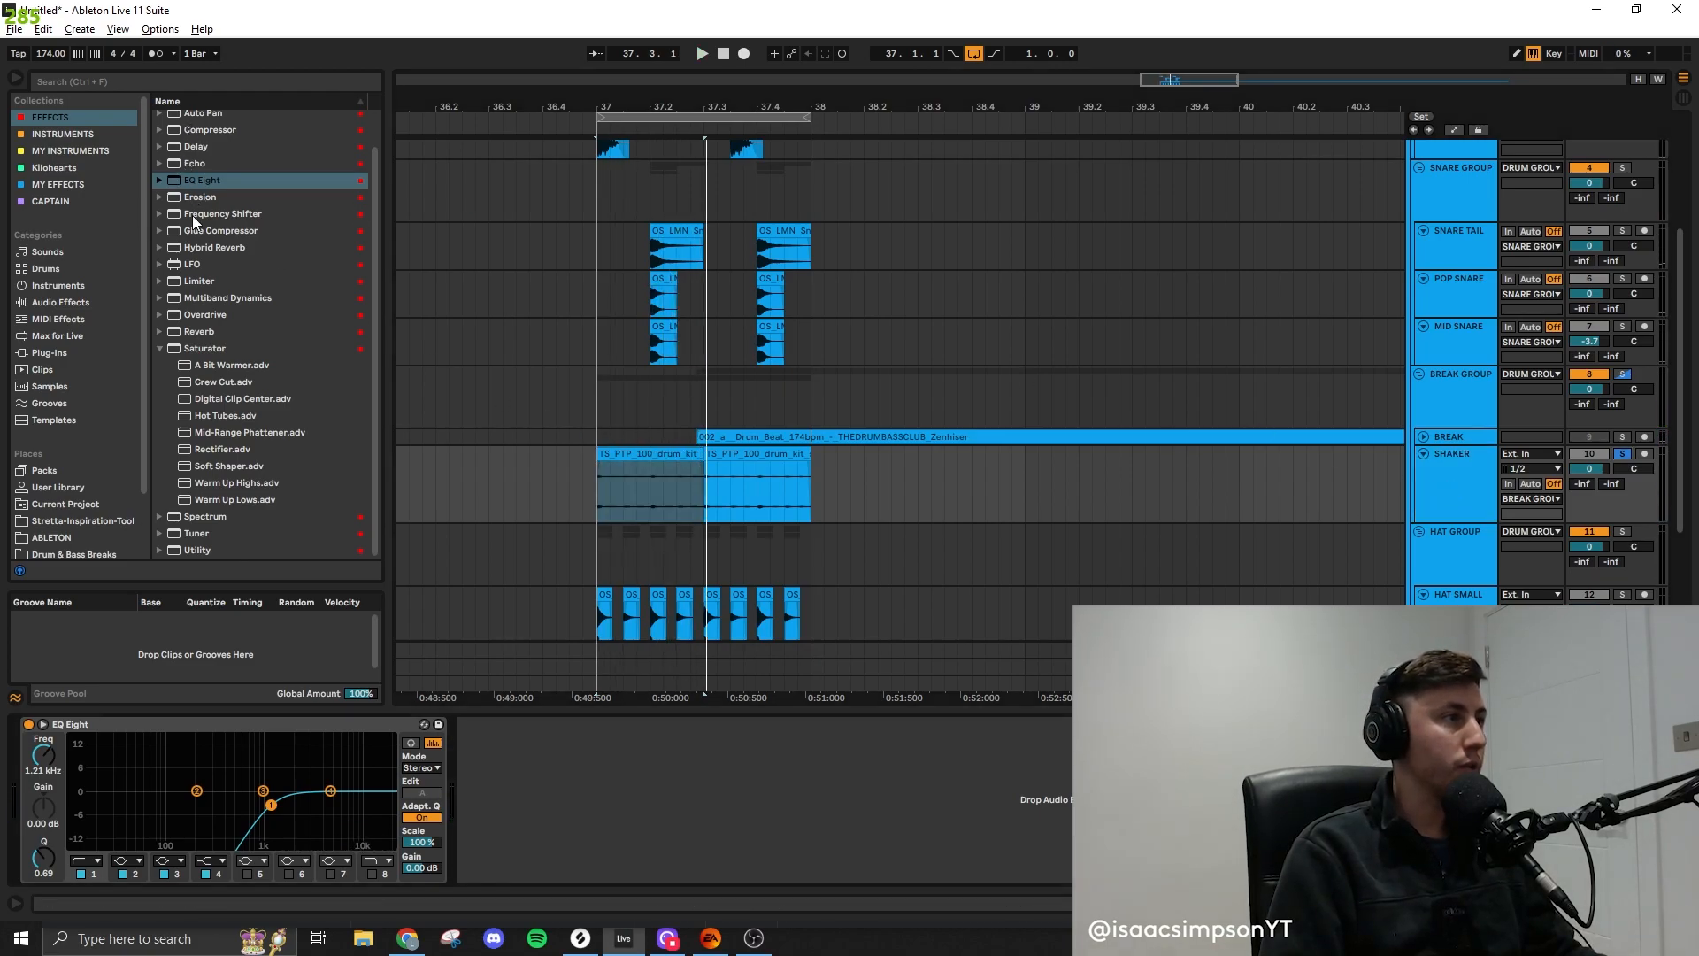
click(210, 129)
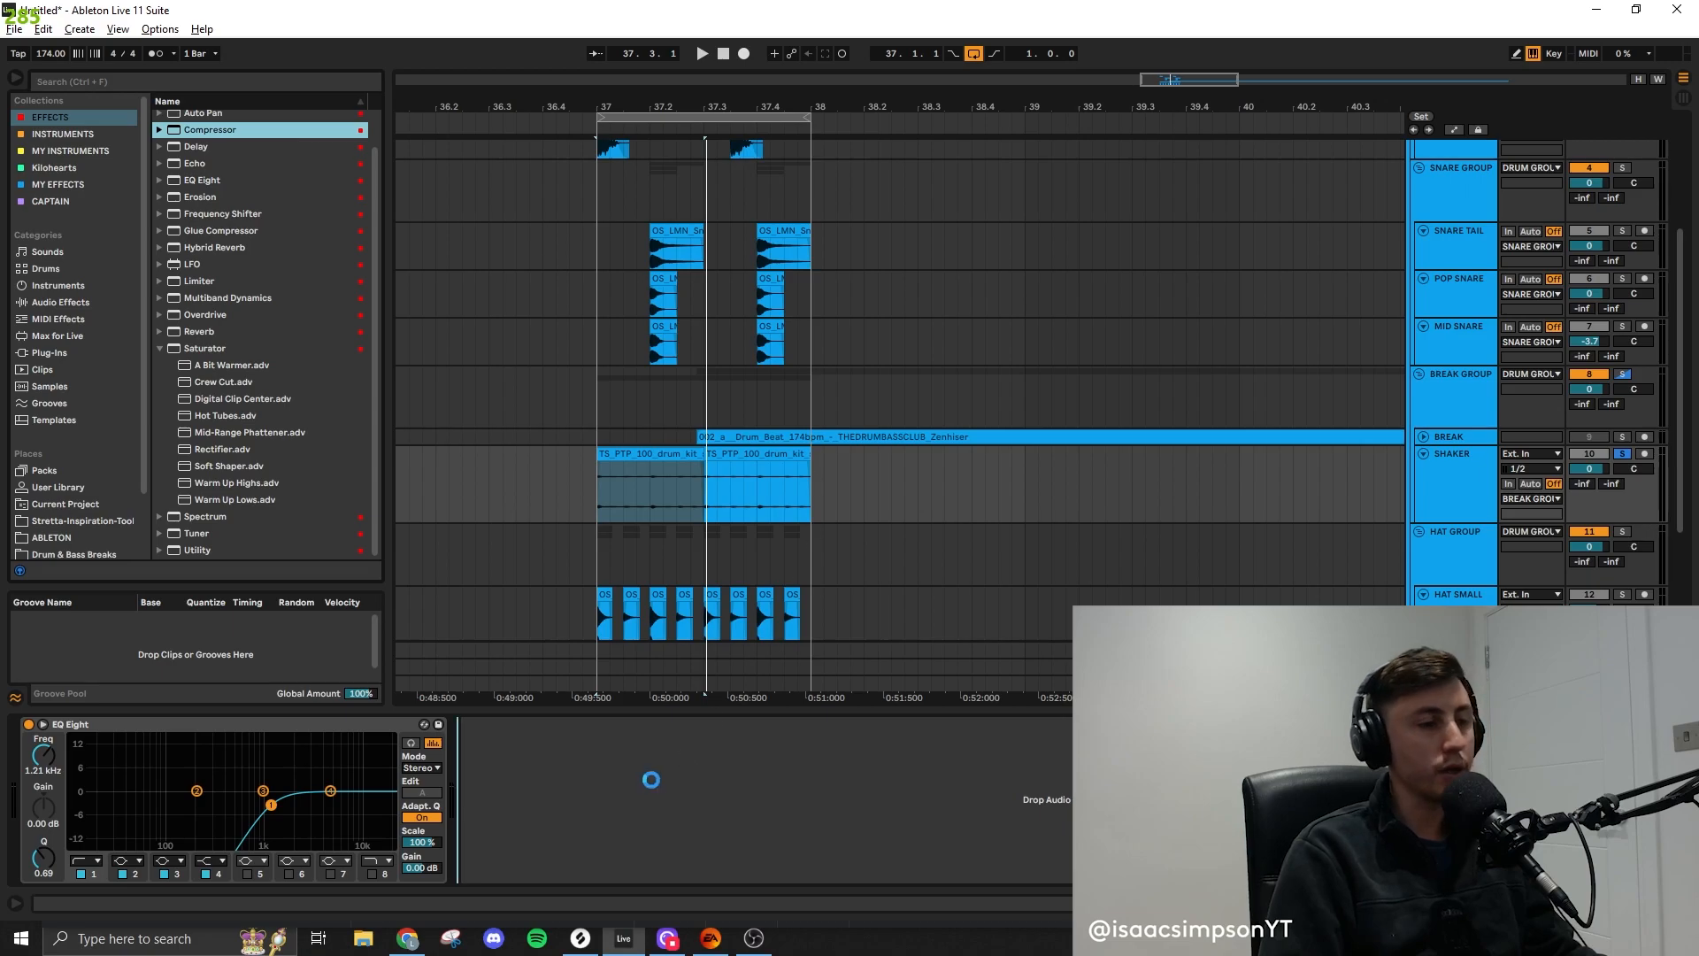
click(478, 724)
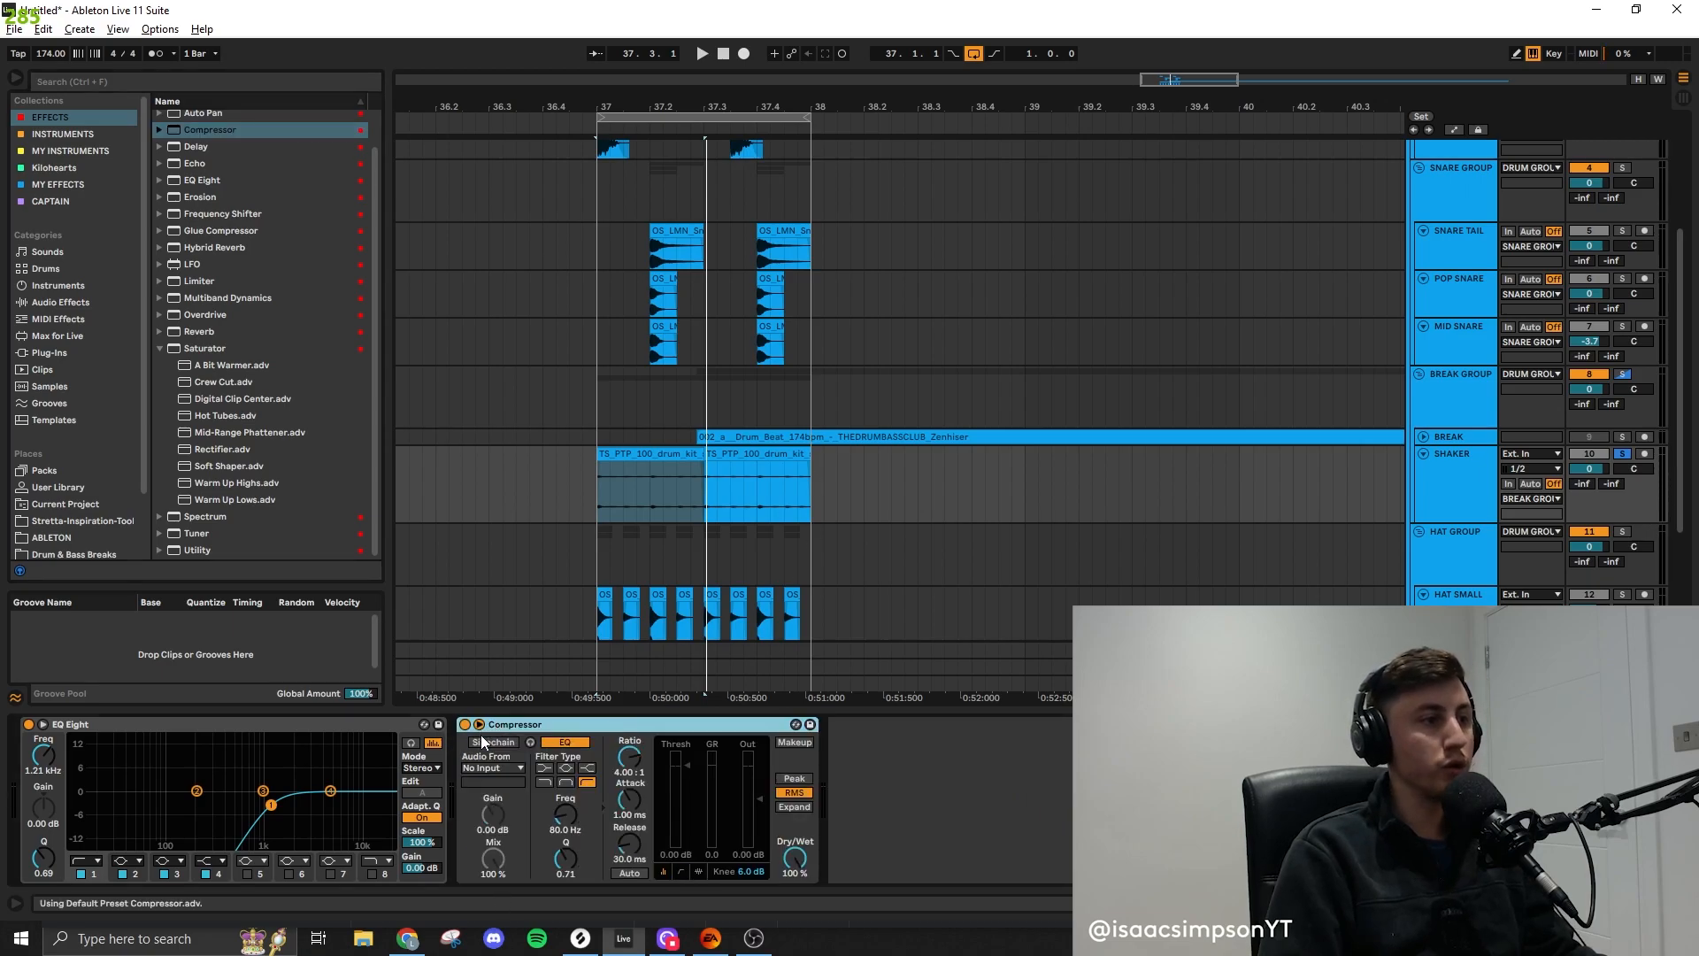
click(498, 768)
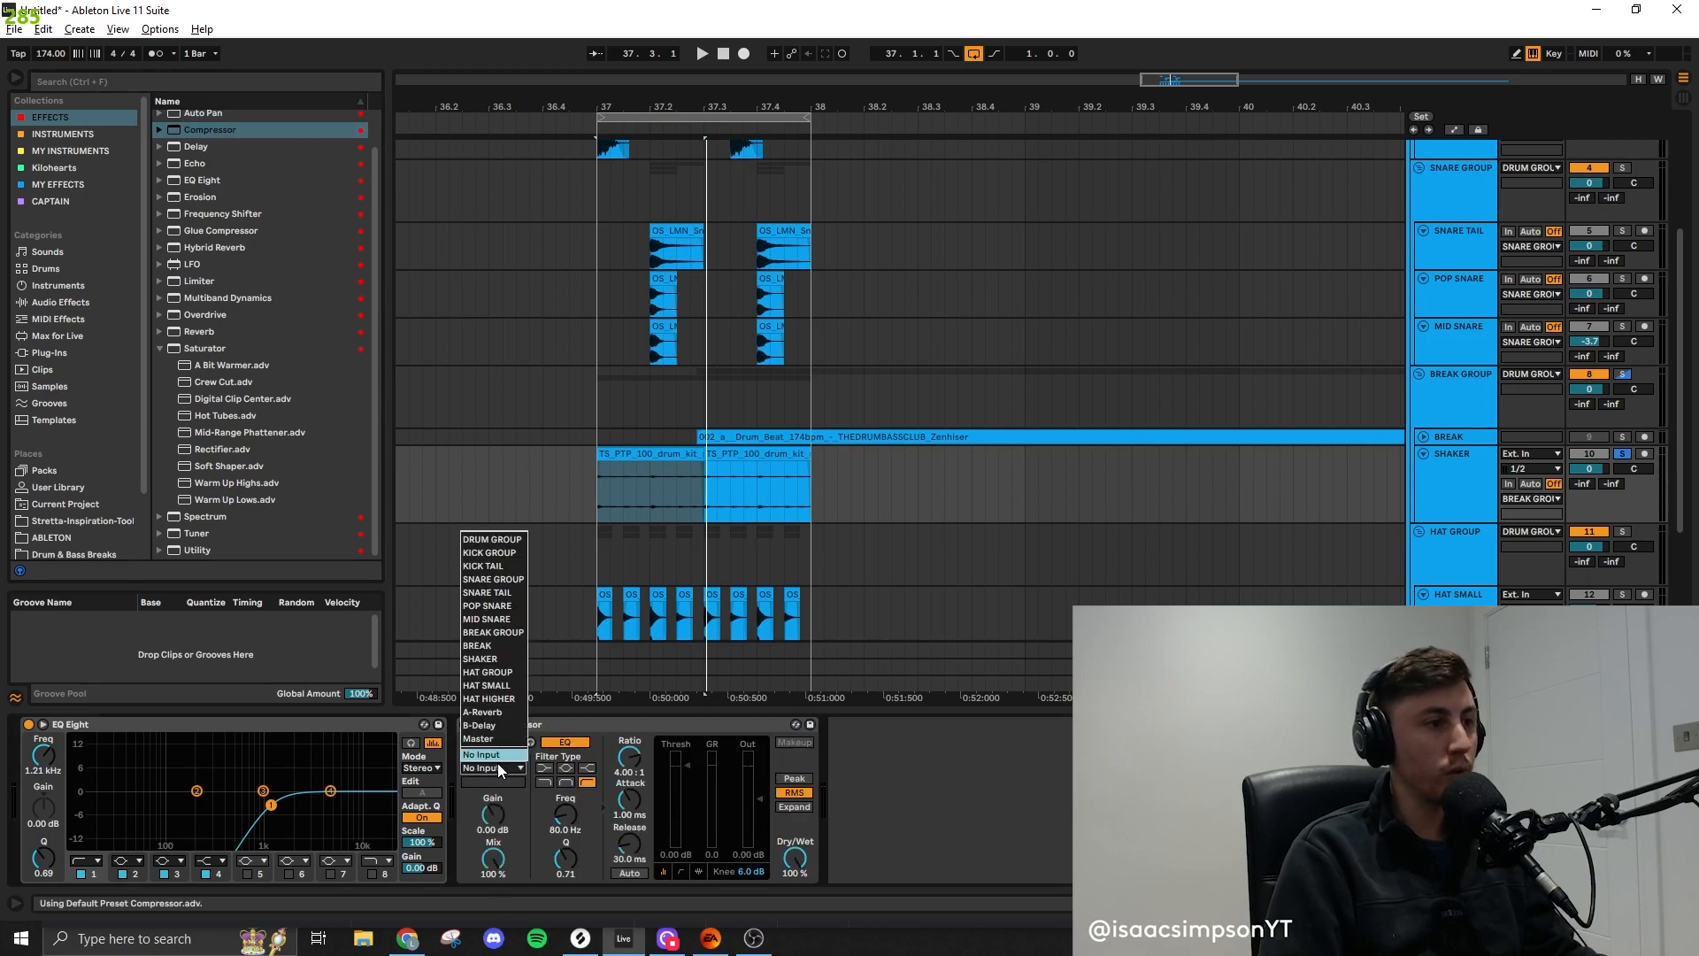
click(510, 567)
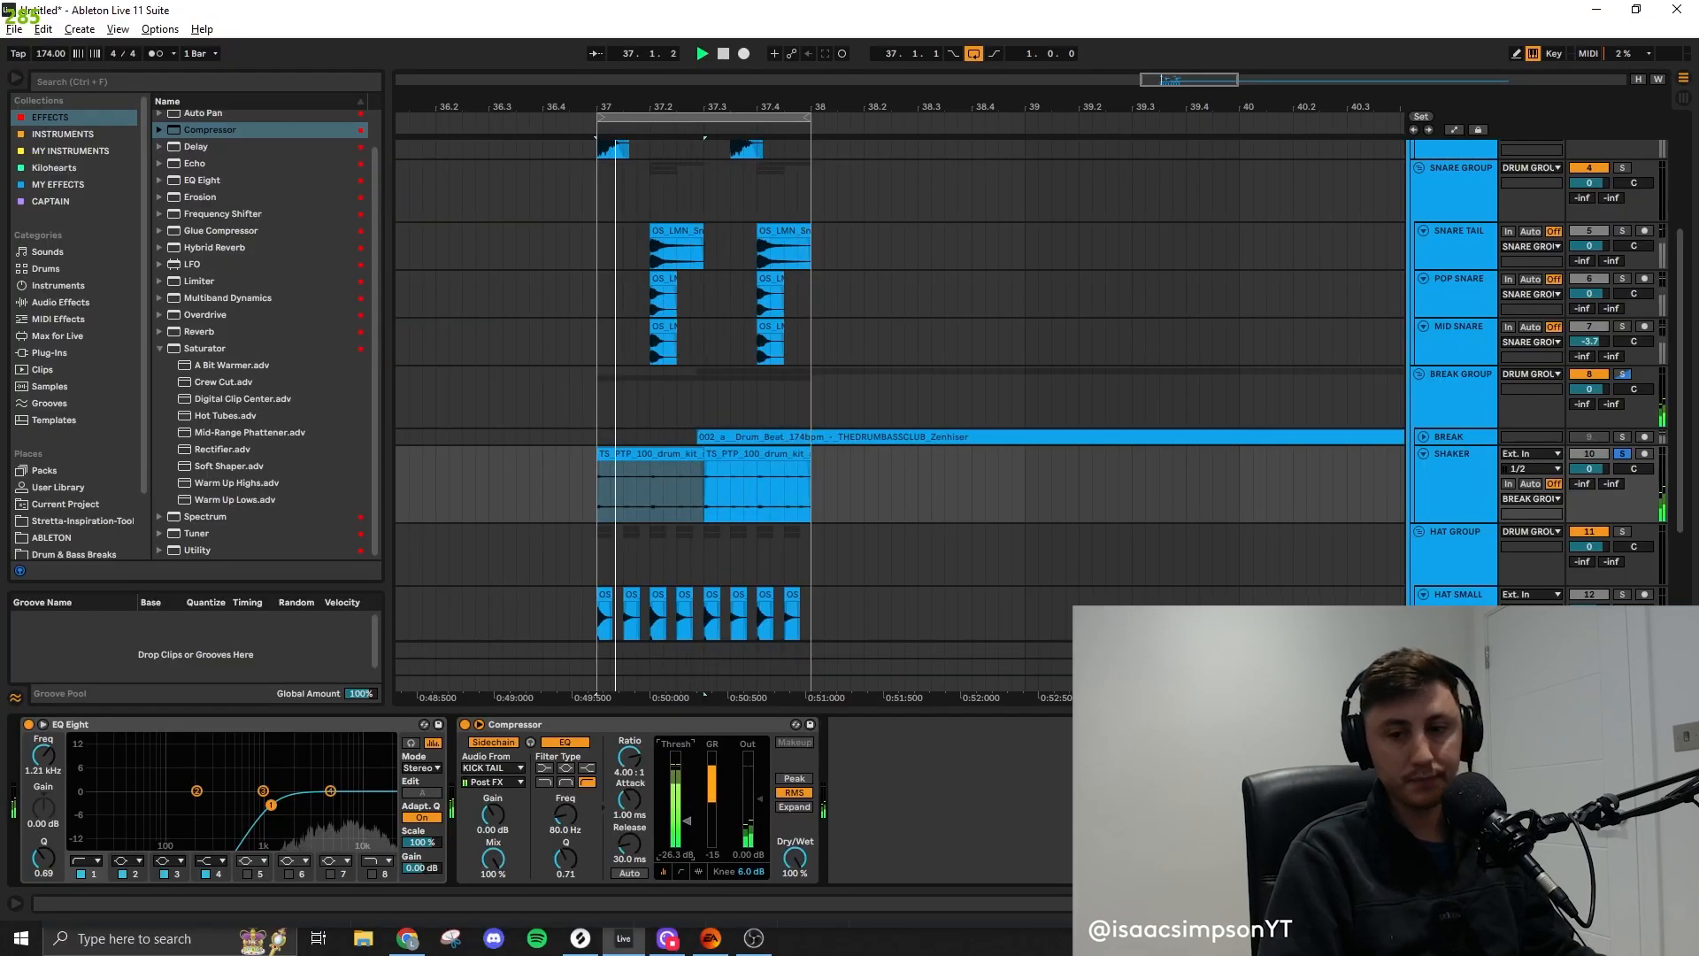
Set the shaker compressor's threshold to -14.5 dB and play the shaker with the full drum loop
drag(687, 821, 686, 801)
key(space)
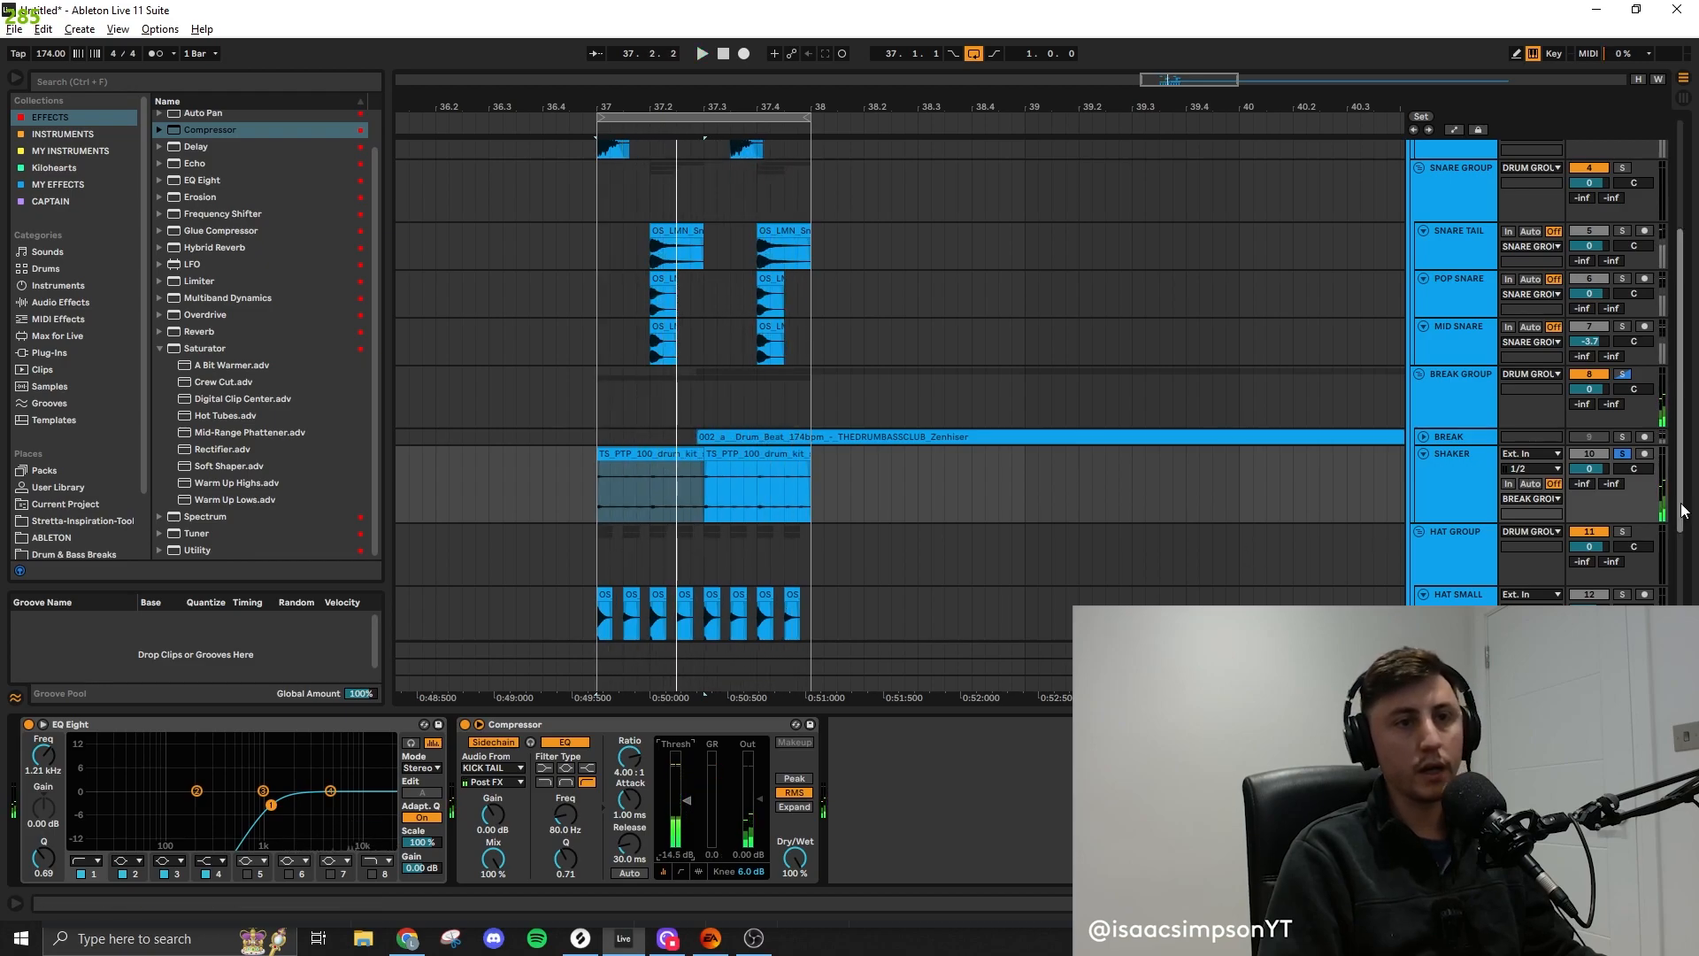
click(1627, 454)
key(space)
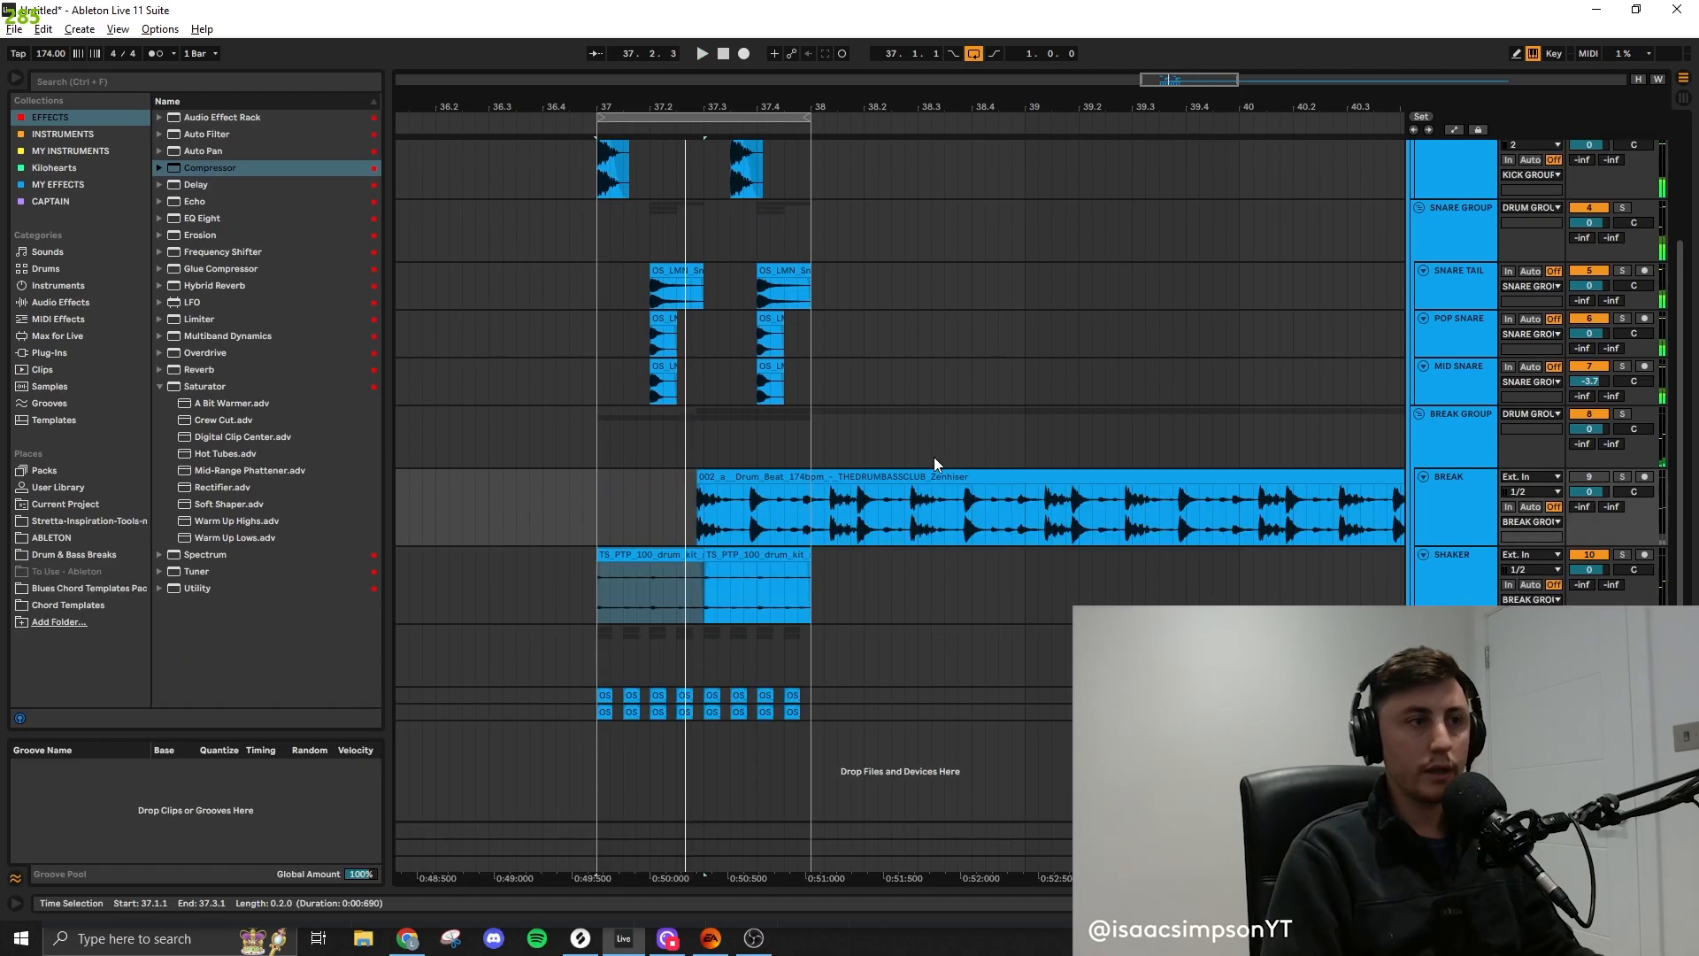
Move the break loop to start at 37.1.1 and extend the drum pattern and loop region to four bars
drag(918, 475, 824, 474)
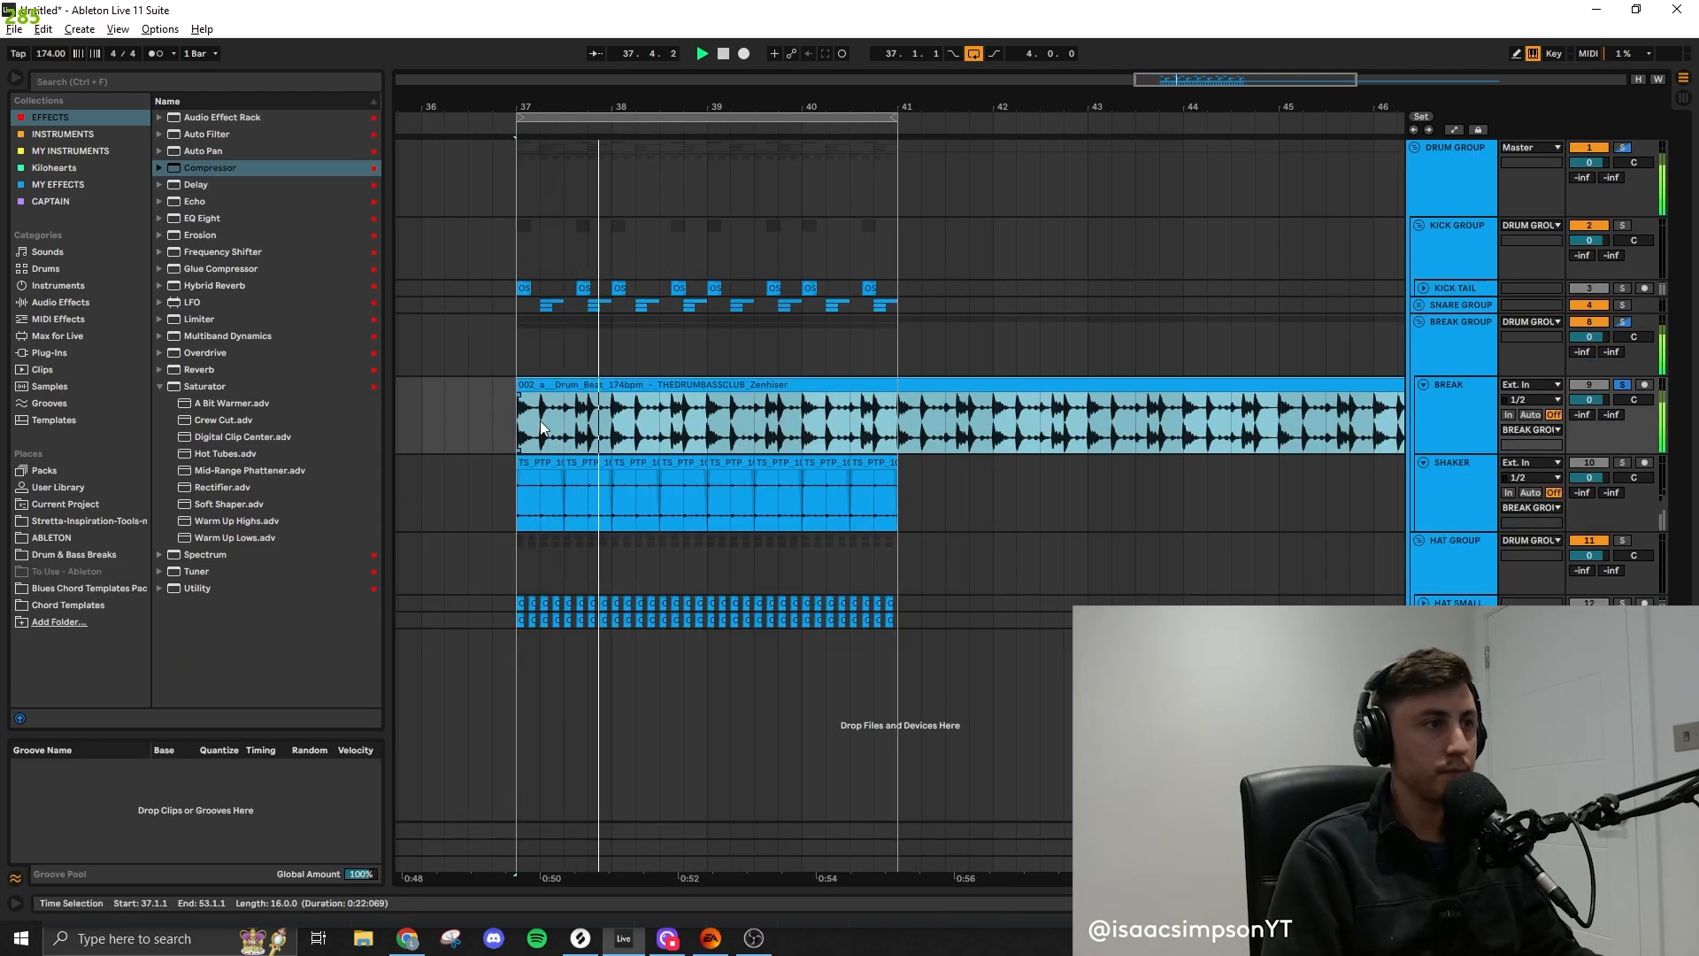
scroll(591, 429, up, 2)
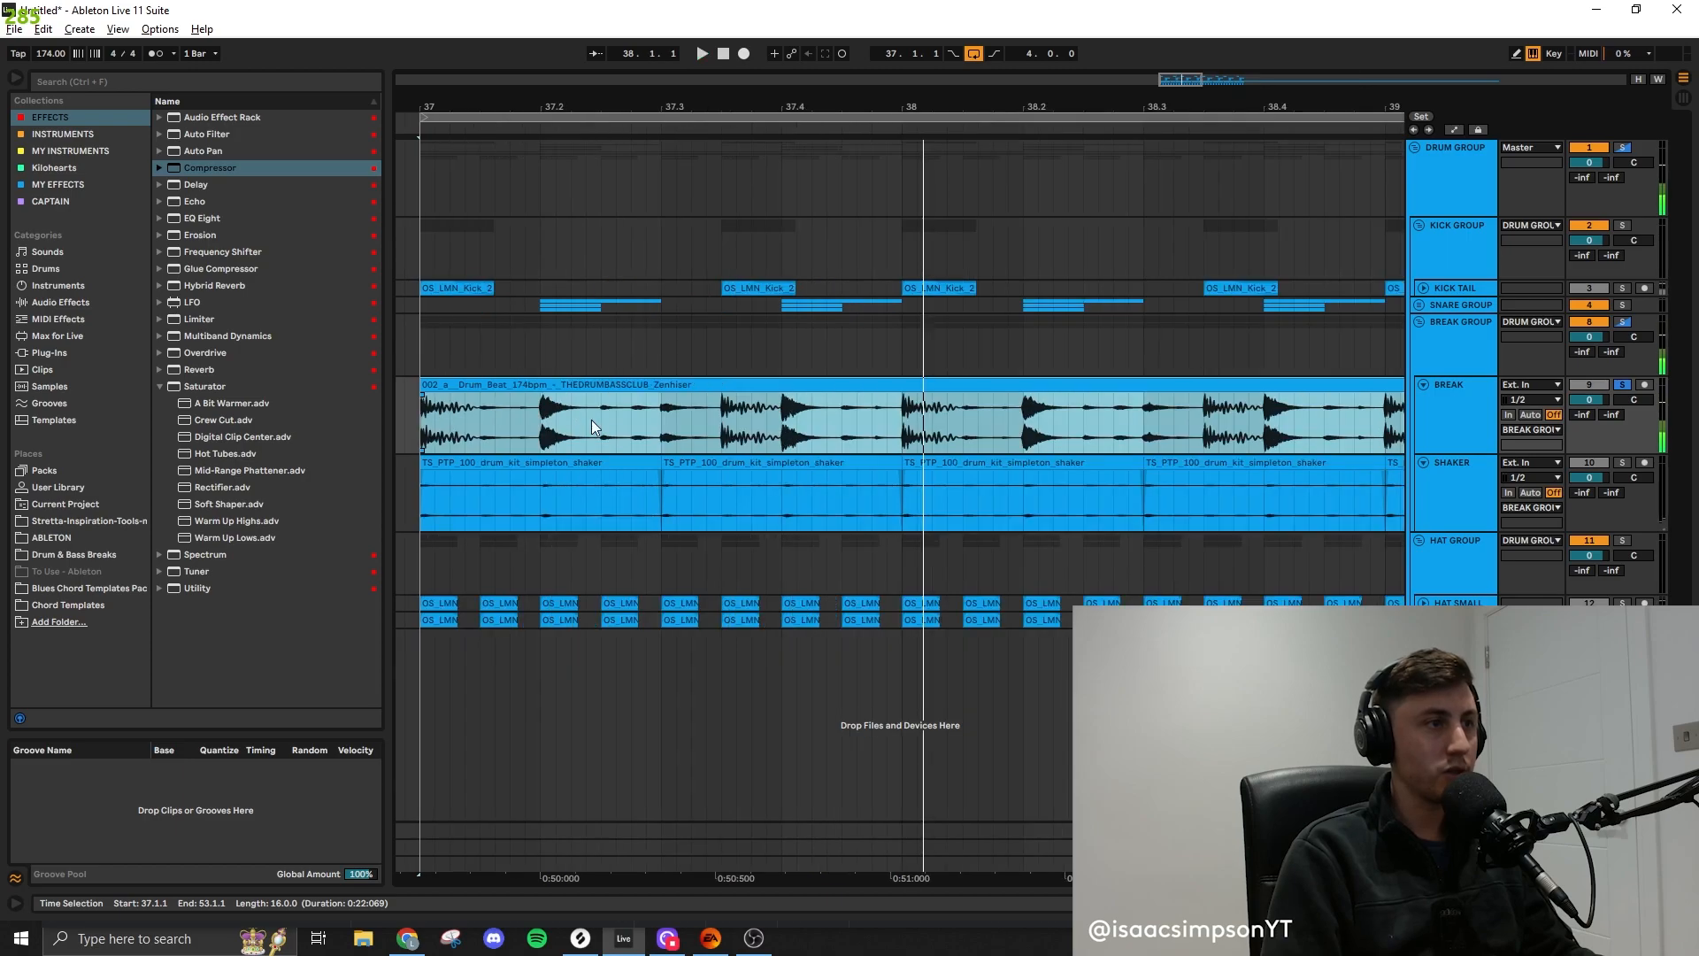
Split the break clip around its kick and snare hits through bar 40 and delete the remainder beyond 41.1.1
drag(599, 421, 692, 423)
key(ctrl+e)
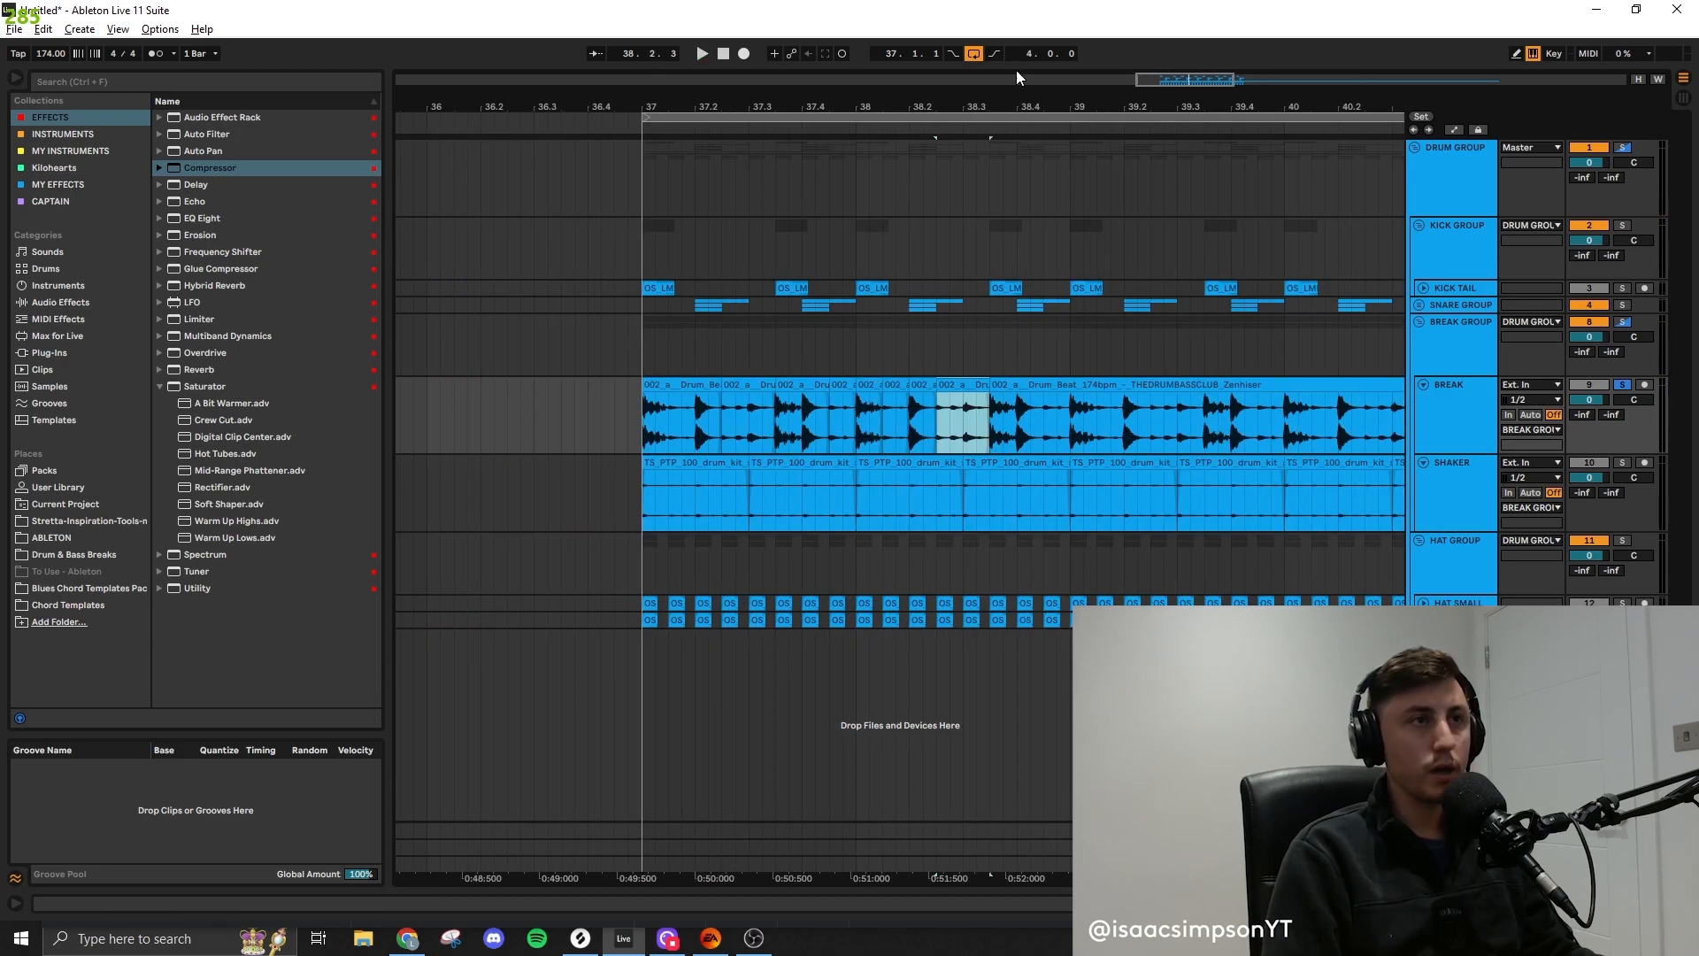
scroll(779, 367, right, 3)
drag(747, 428, 768, 430)
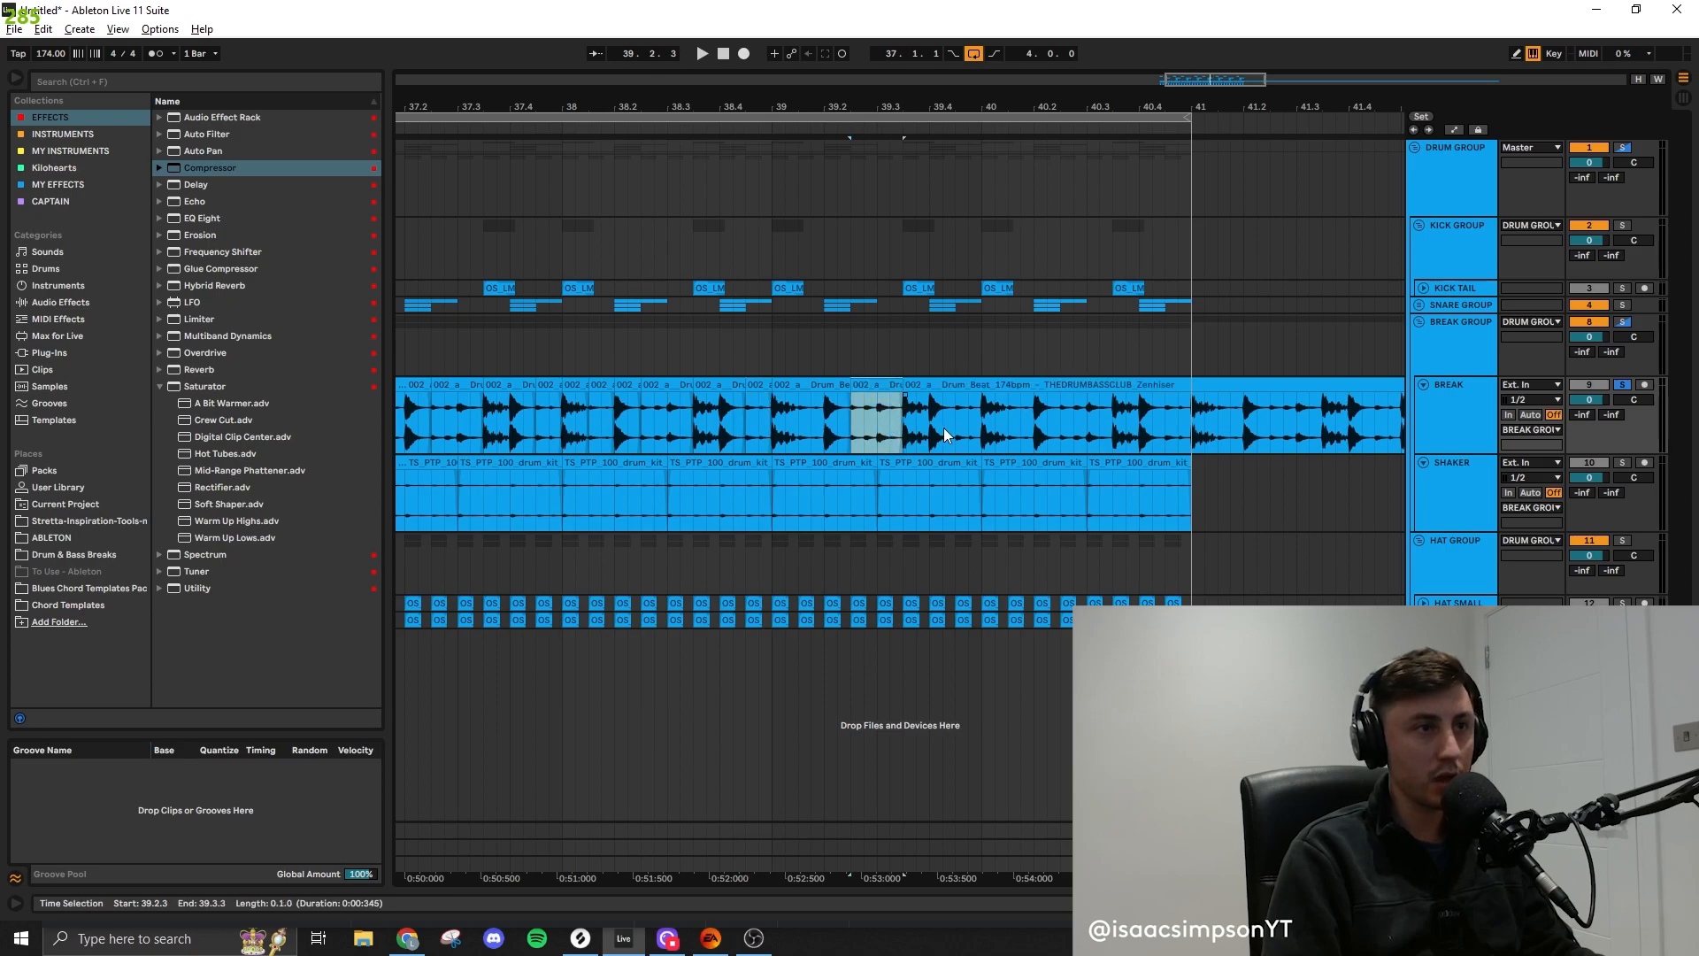
drag(956, 432, 971, 433)
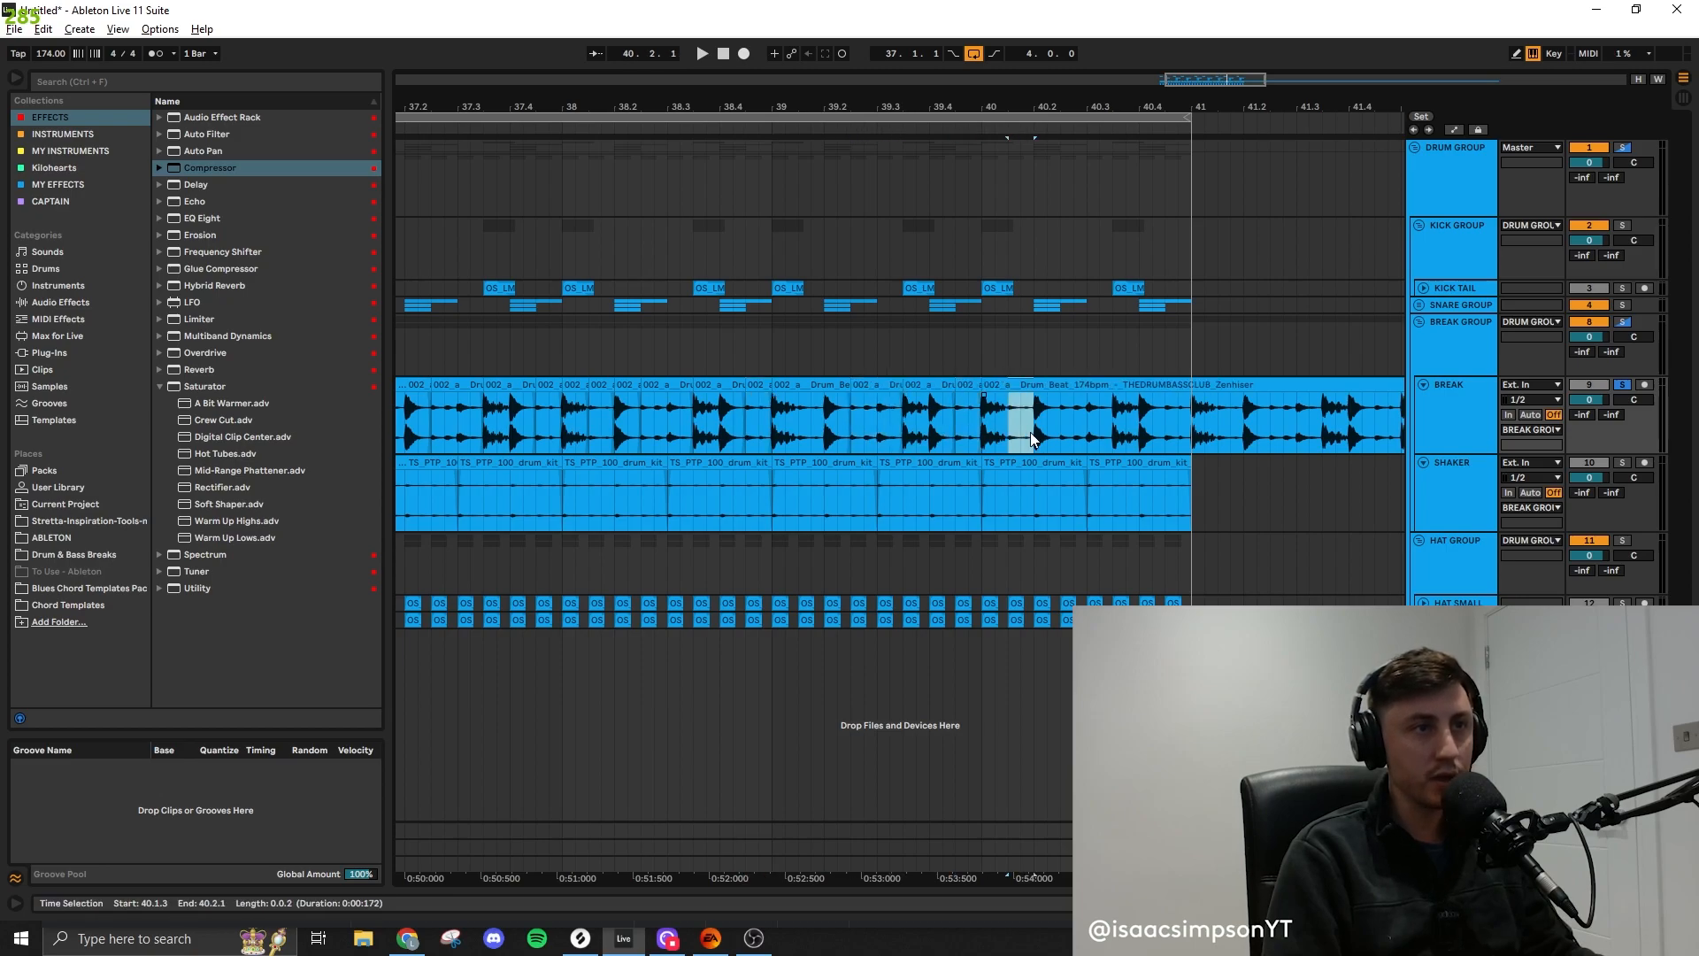
mouse_move(1165, 422)
mouse_down()
mouse_move(1184, 422)
mouse_move(1164, 422)
mouse_up()
key(ctrl+e)
click(1250, 386)
key(Delete)
key(Delete)
Delete the break slices containing kick and snare hits in bars 37 to 40, then audition the remaining slices and turn off the BREAK solo
drag(1009, 425, 1033, 424)
click(993, 386)
key(Delete)
click(1046, 384)
key(Delete)
click(929, 386)
key(Delete)
click(816, 385)
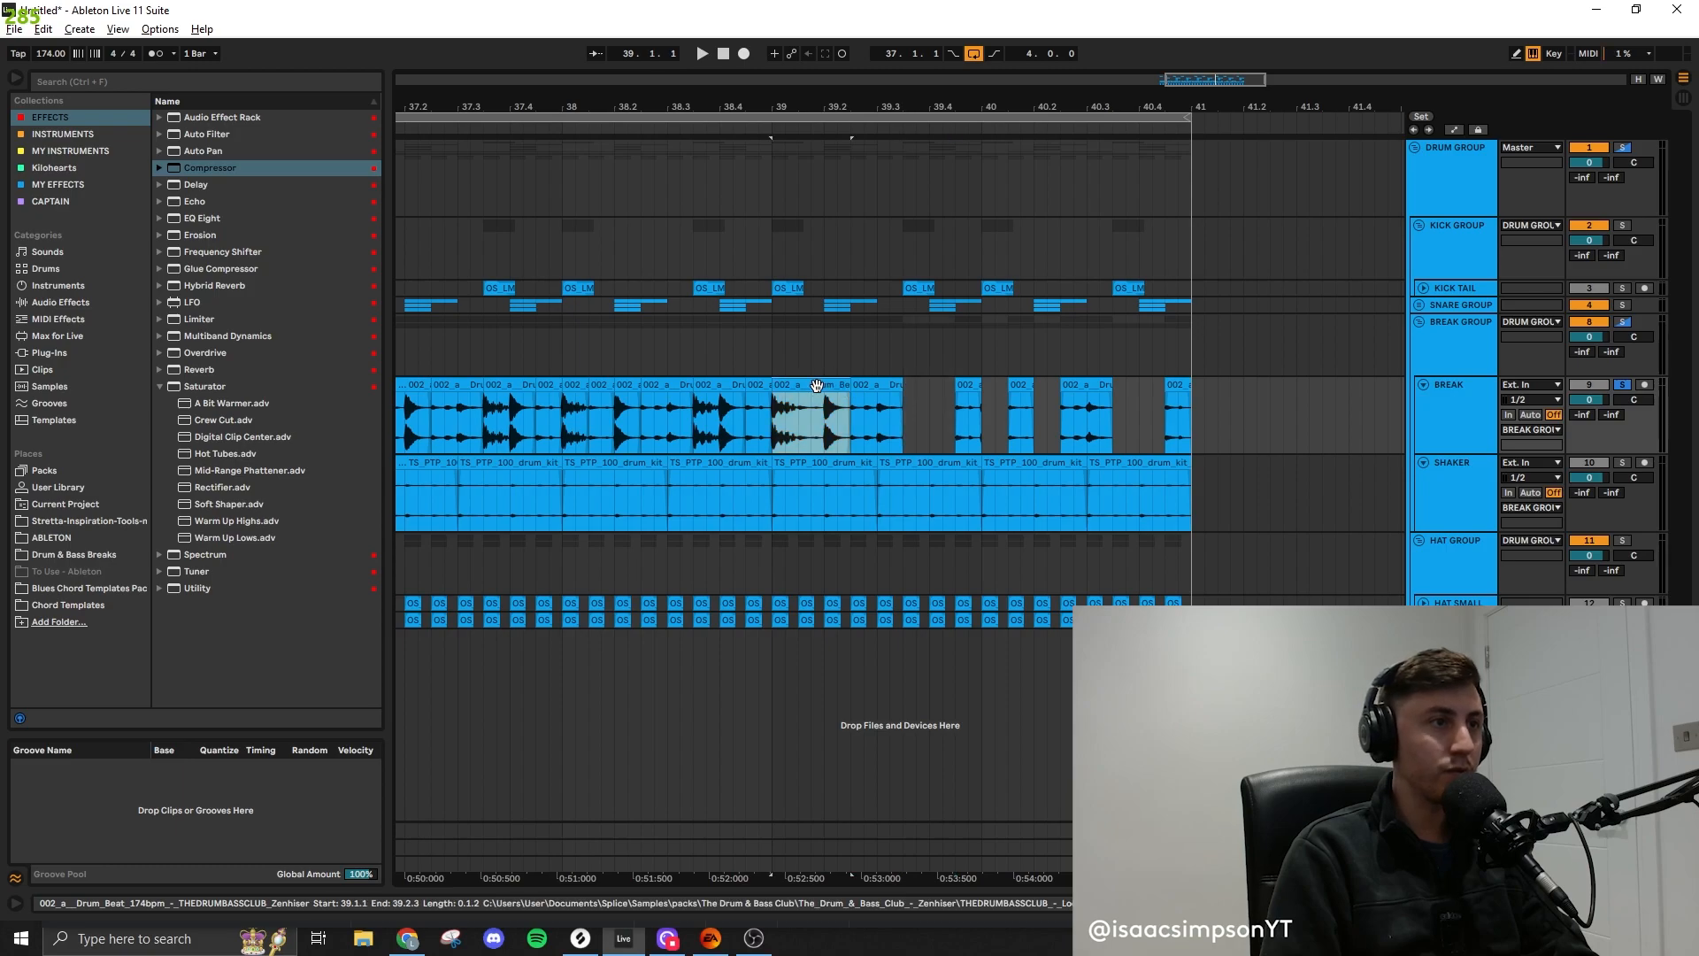
key(Delete)
click(712, 386)
key(Delete)
click(626, 386)
key(Delete)
click(568, 385)
key(Delete)
click(509, 386)
key(space)
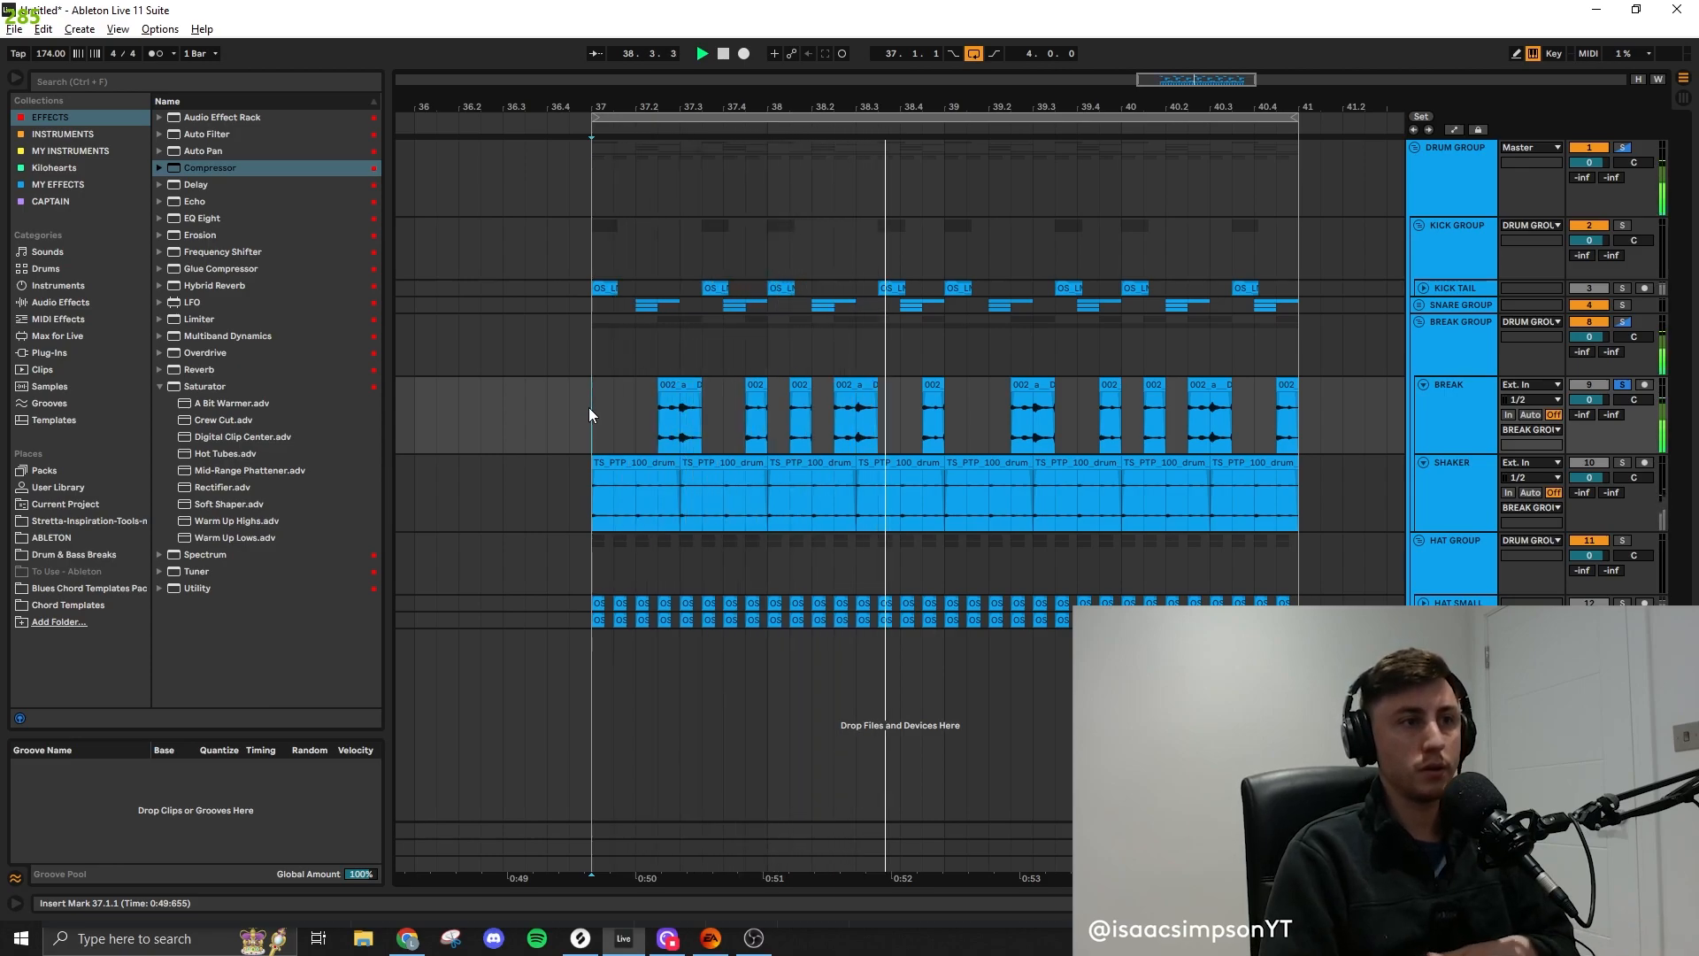
click(1622, 385)
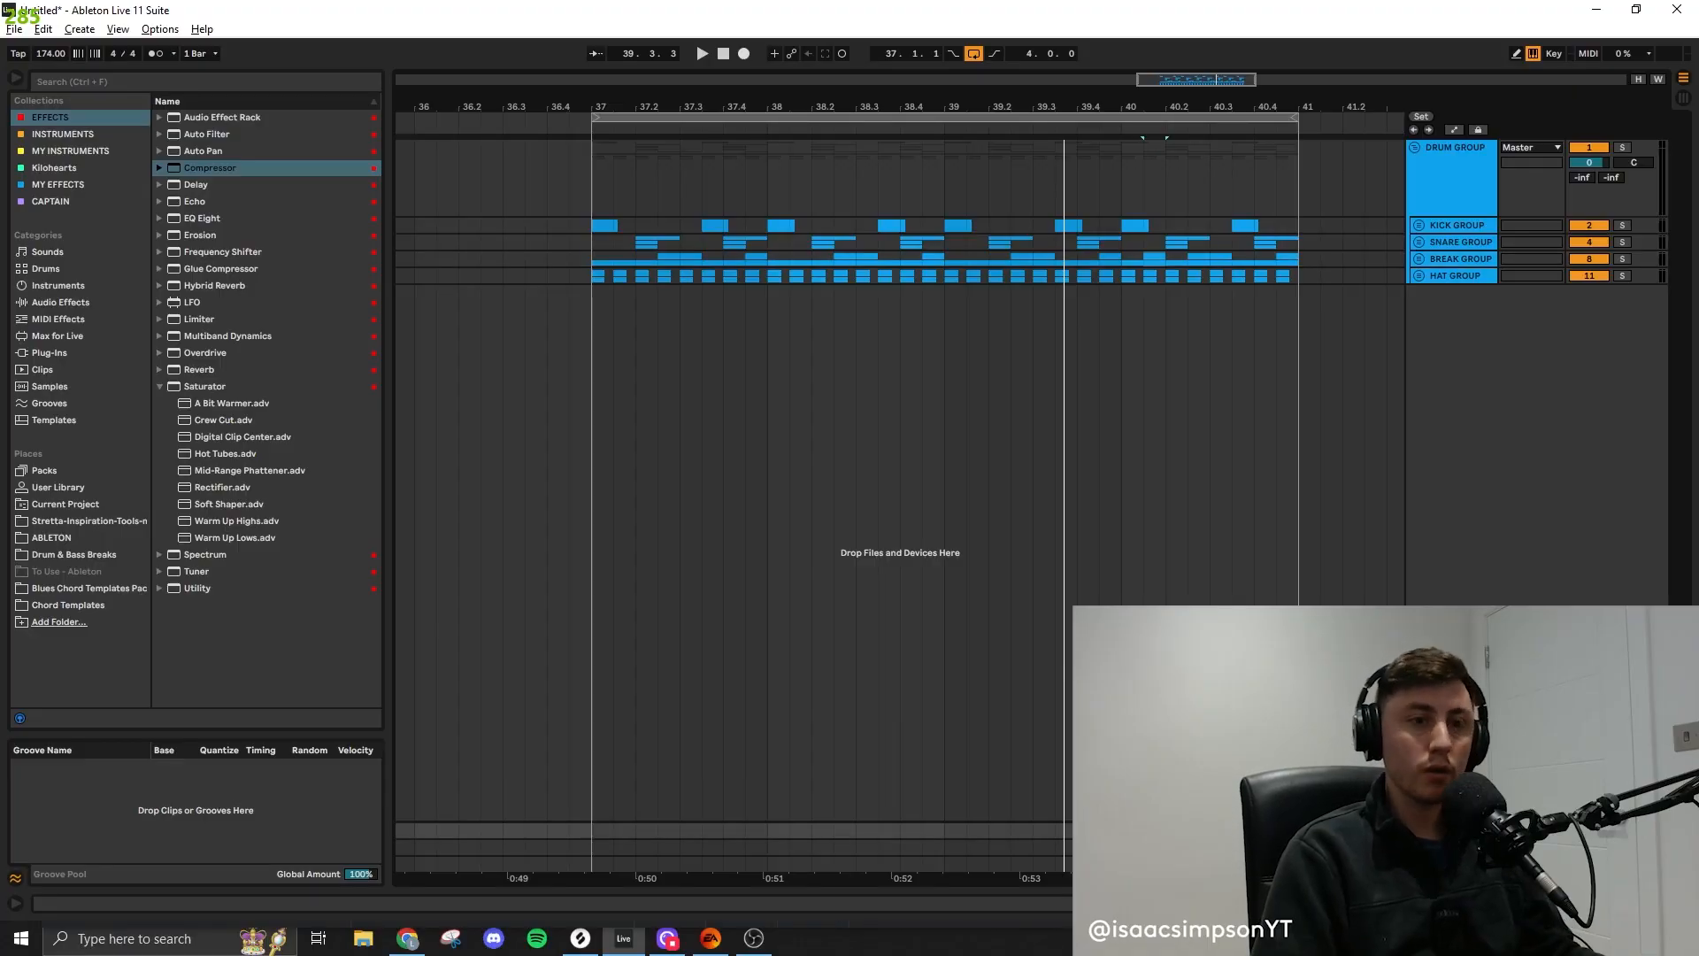
Insert a return track named SIZZLY BOY and load the DRUM SIZZLER audio effect rack on it
key(ctrl+alt+t)
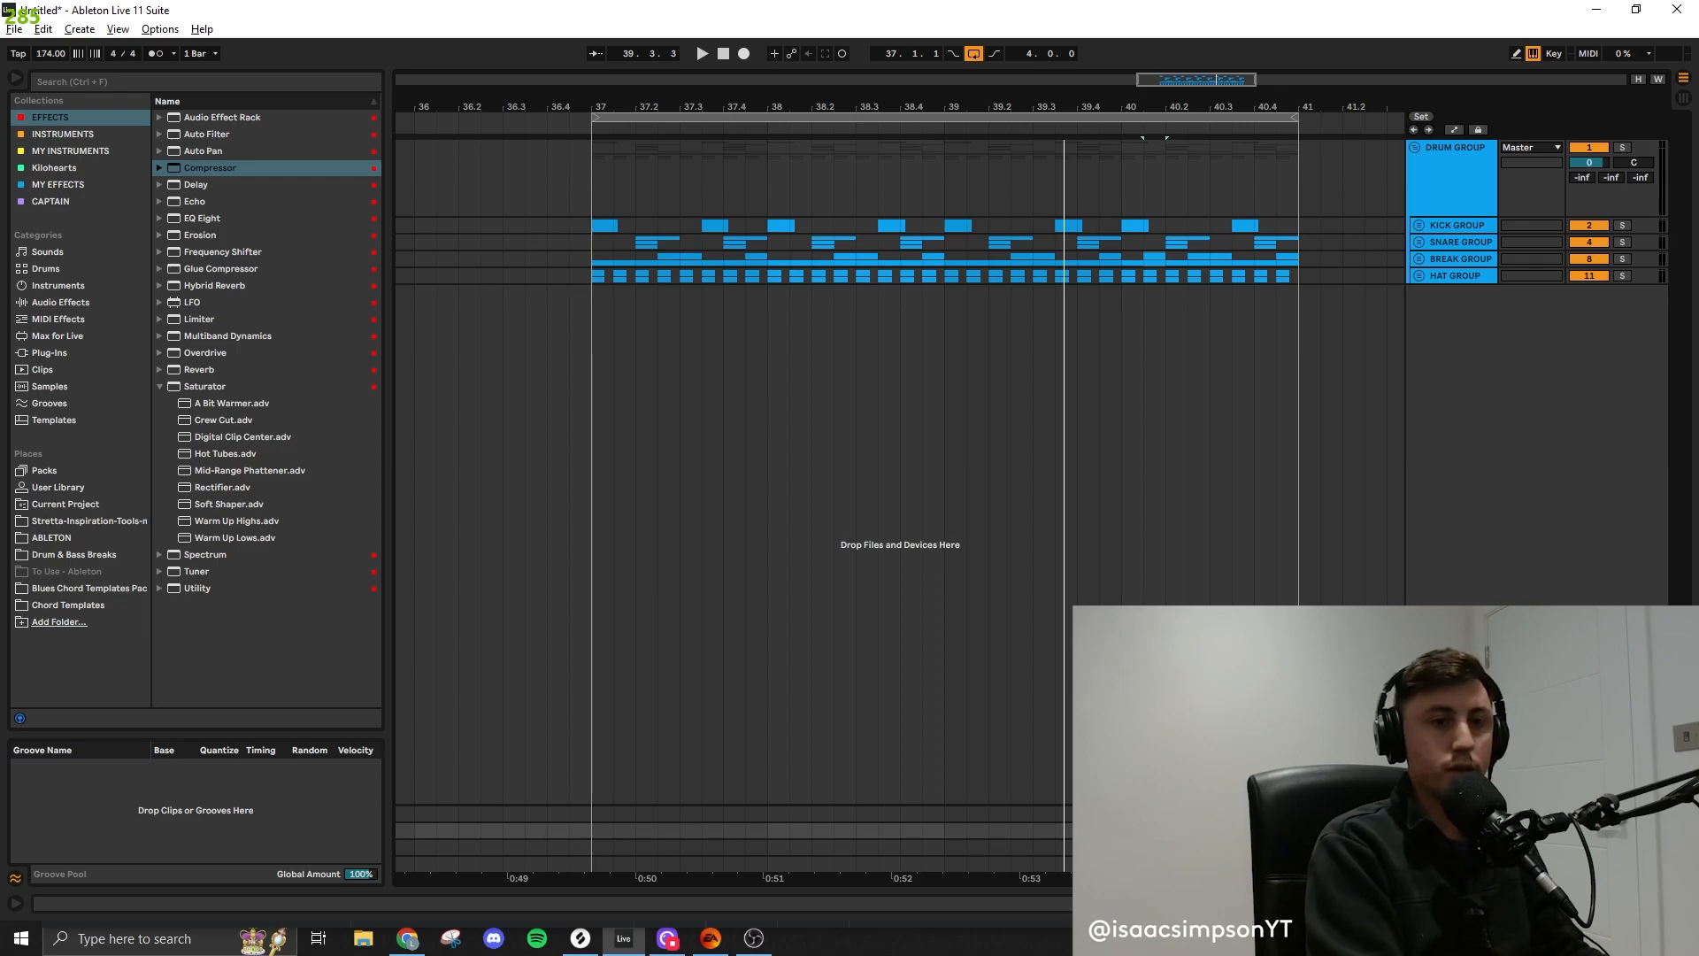
click(1415, 831)
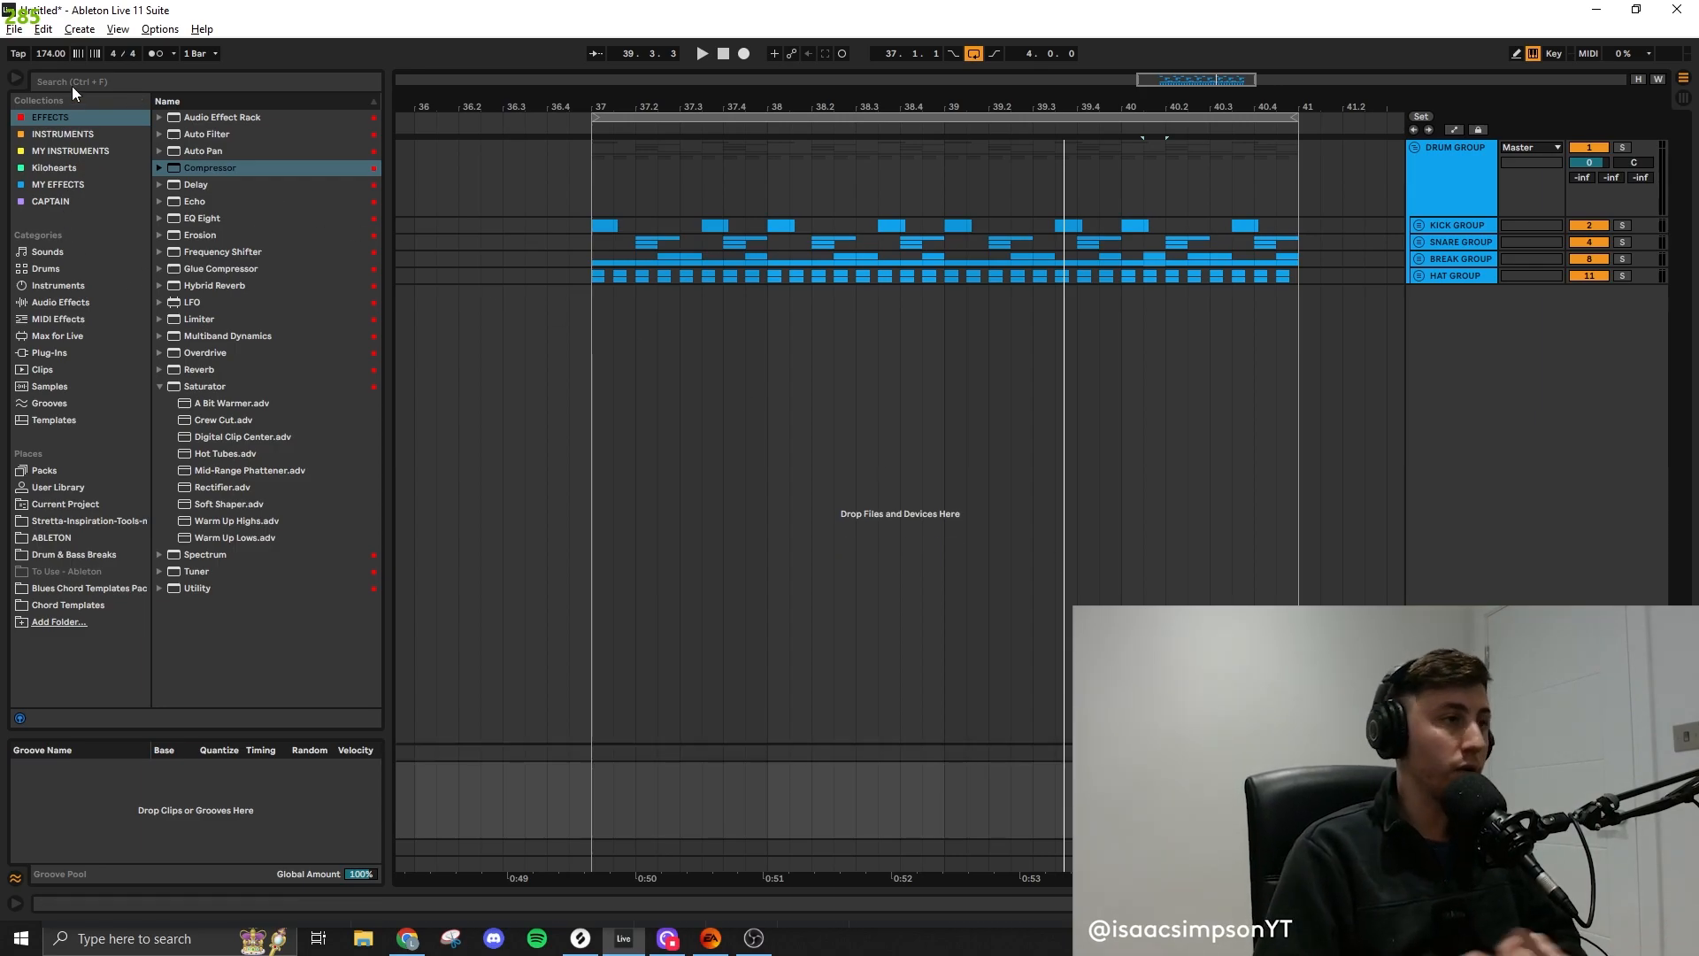
click(159, 117)
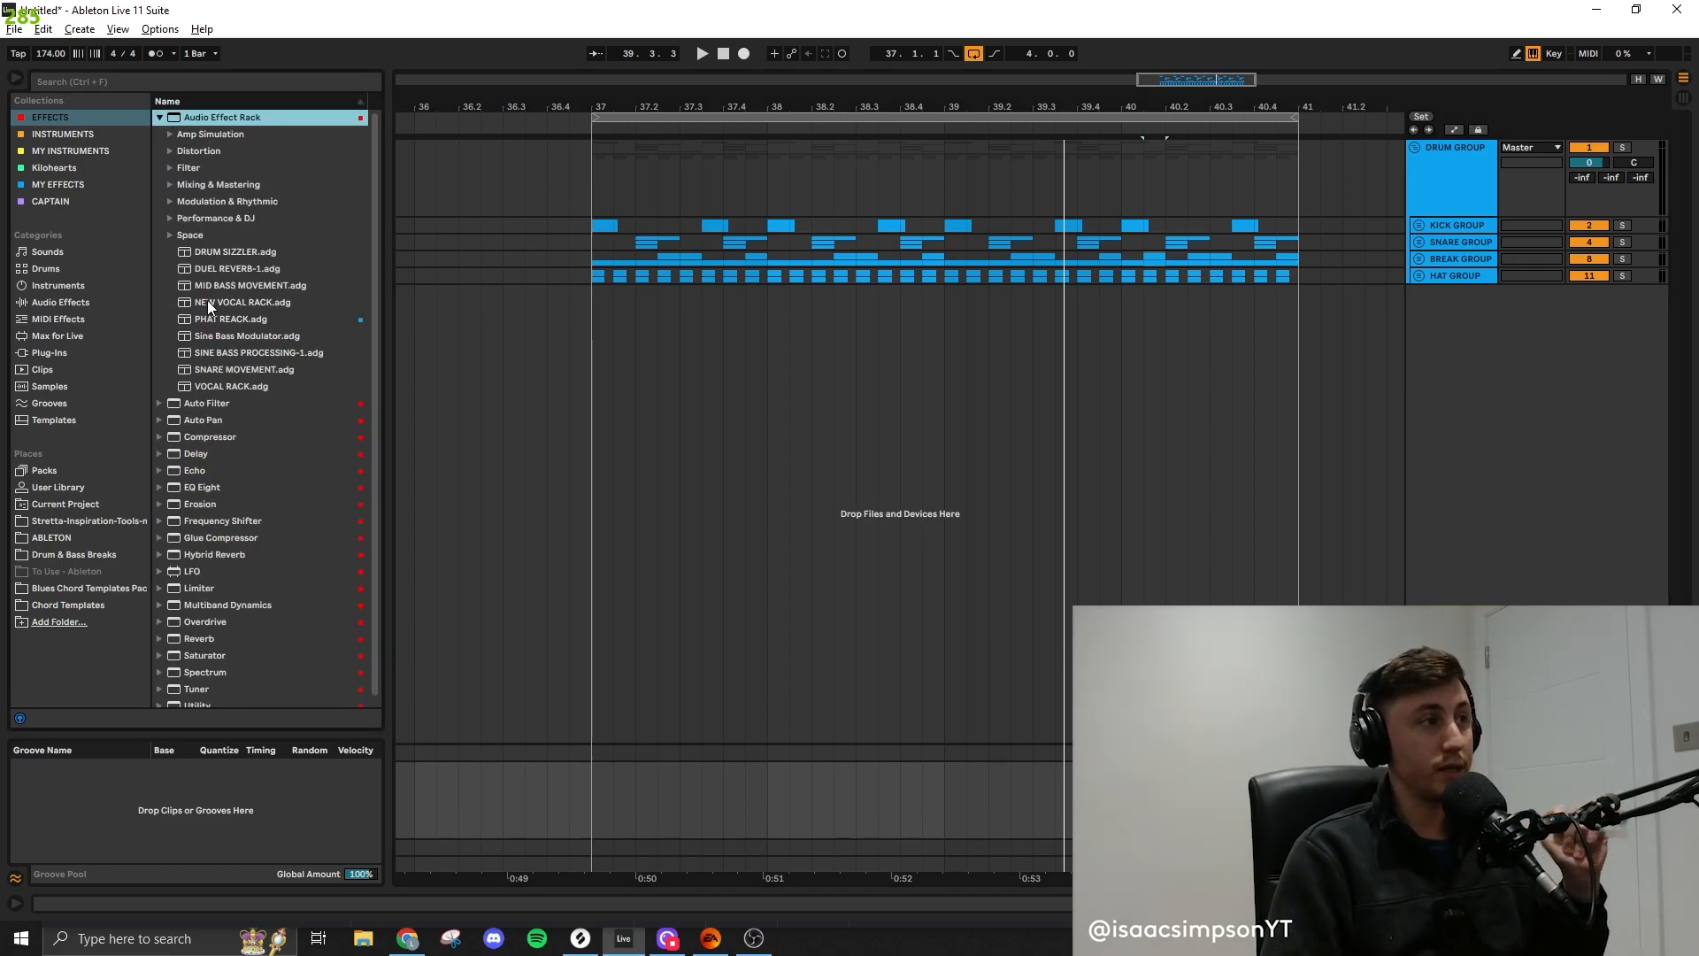
click(206, 255)
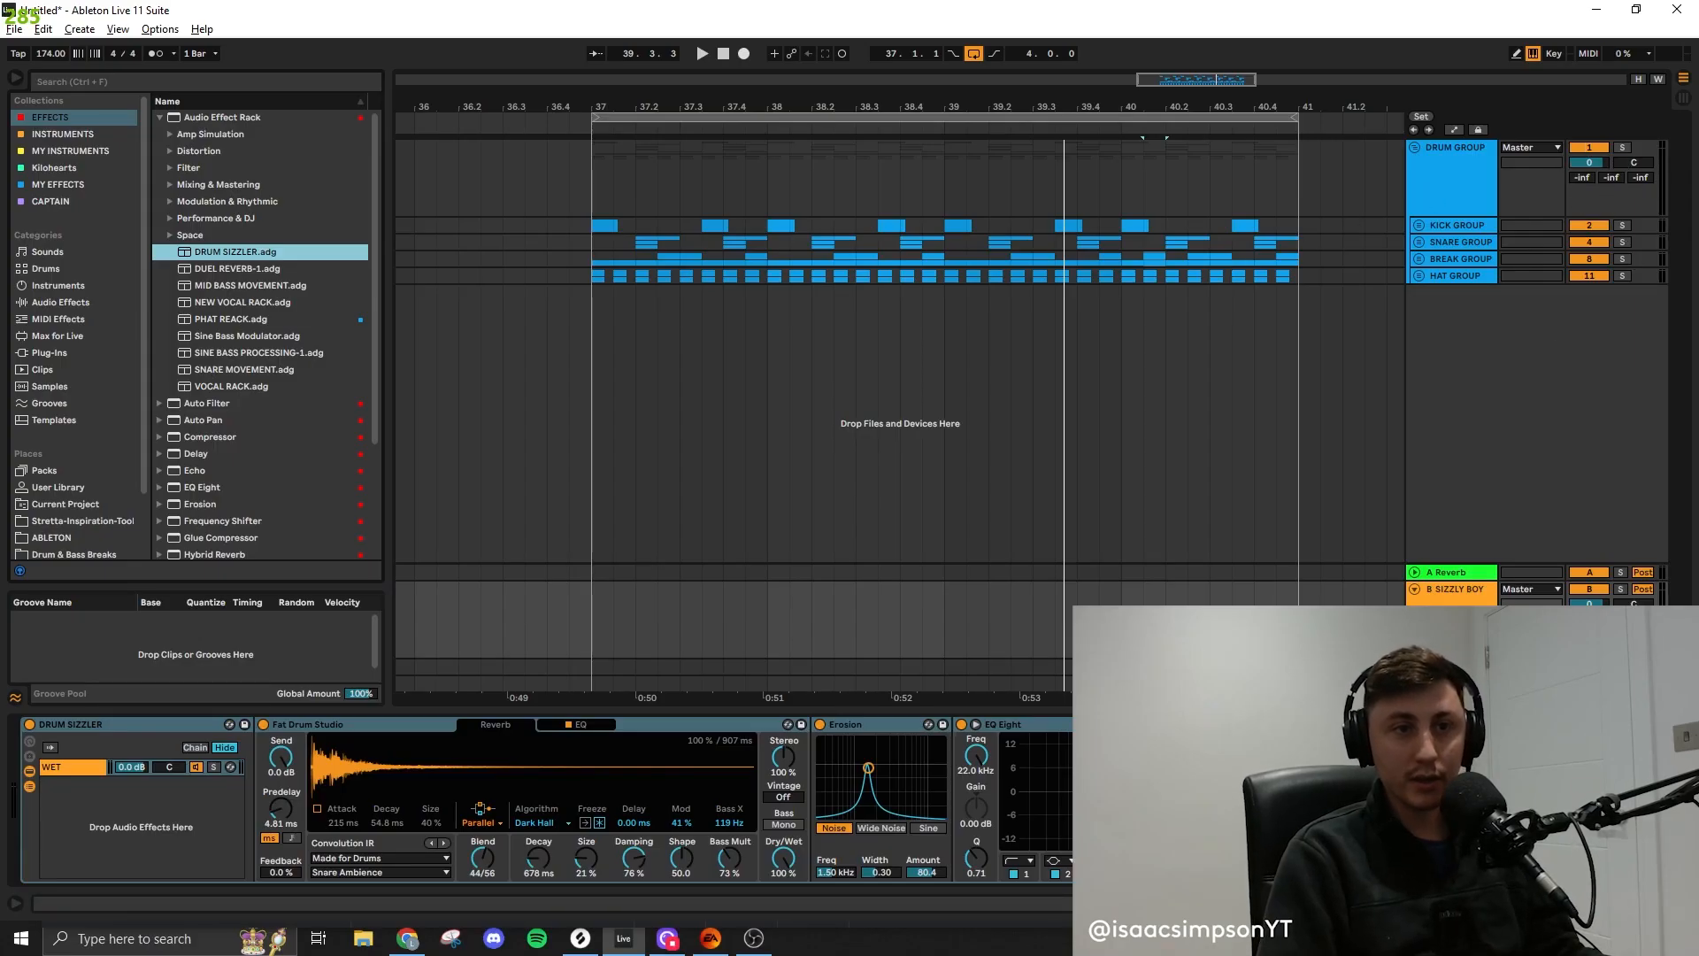
Raise the DRUM GROUP's send to SIZZLY BOY to 0 and set the return's Erosion to 2.22 kHz, width 0.99 and amount 68.7
click(1451, 601)
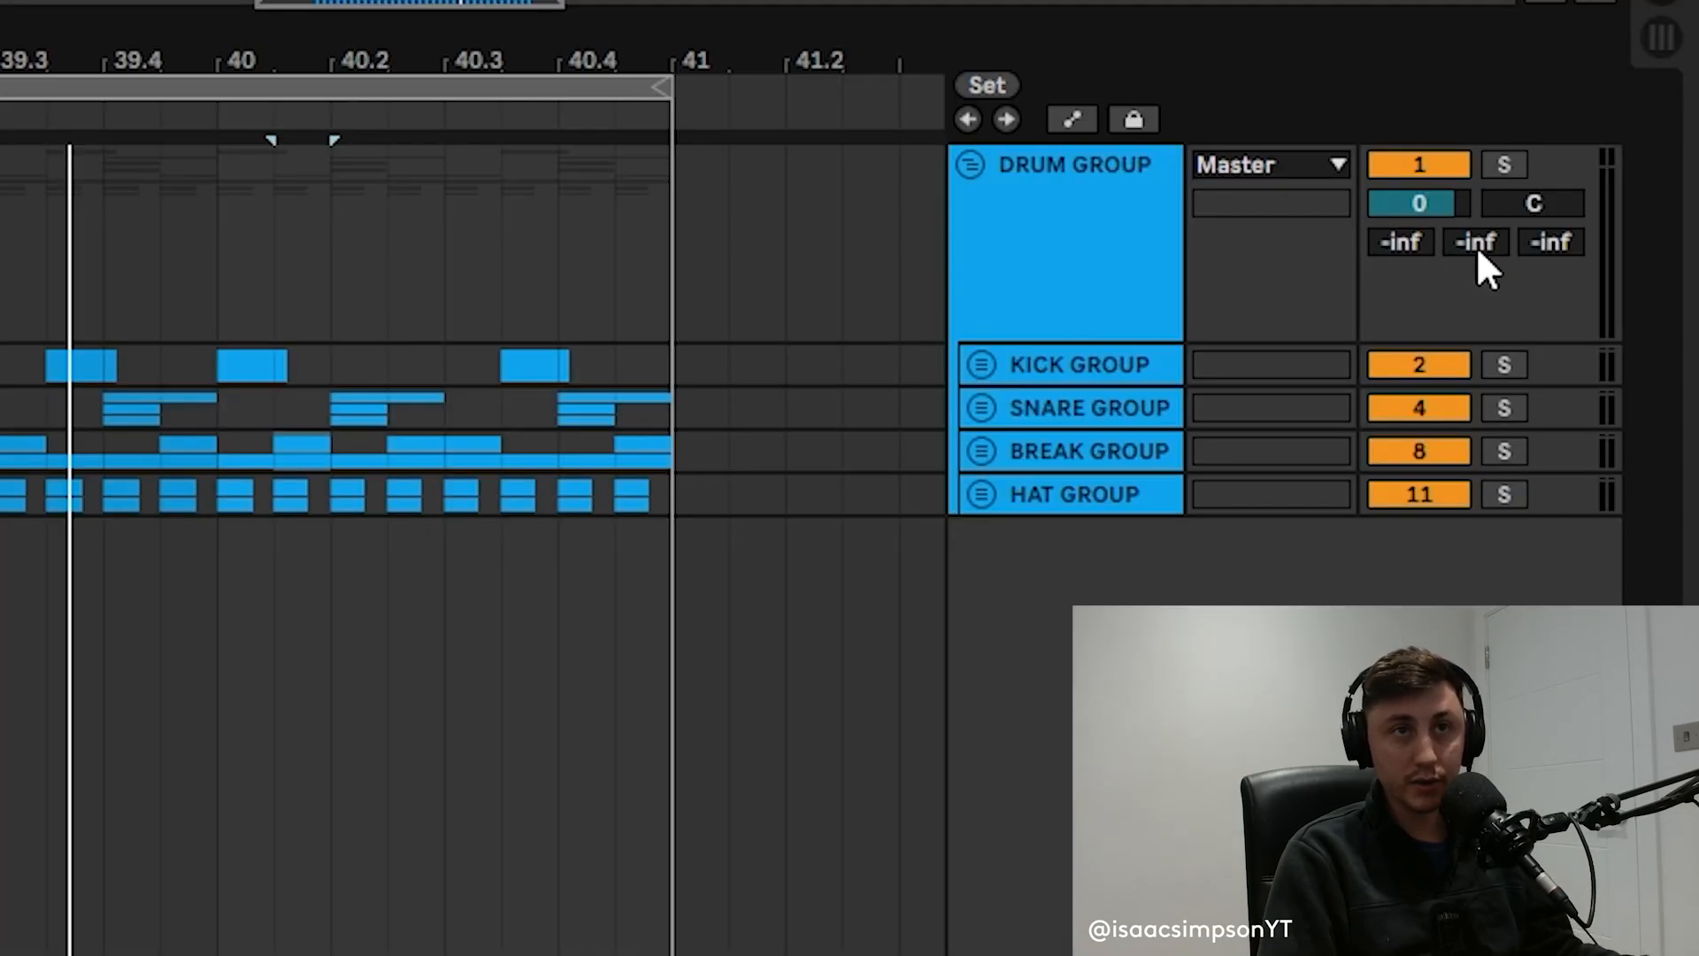
drag(1608, 177, 1609, 169)
drag(1496, 232, 1506, 212)
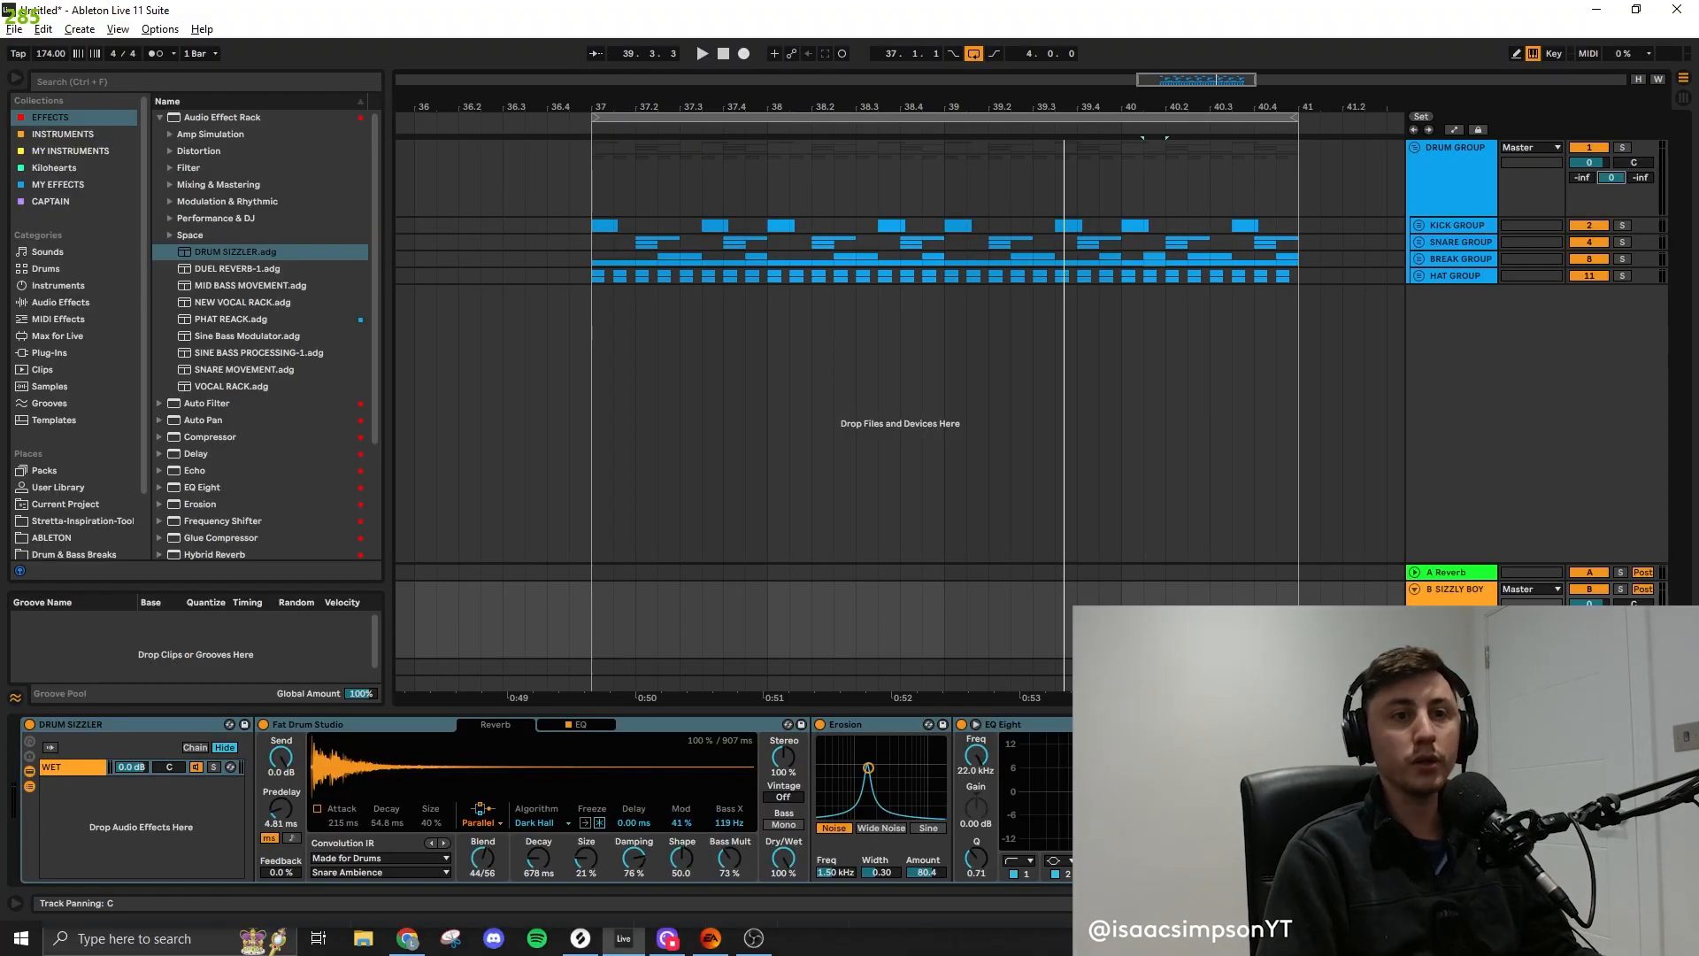
key(space)
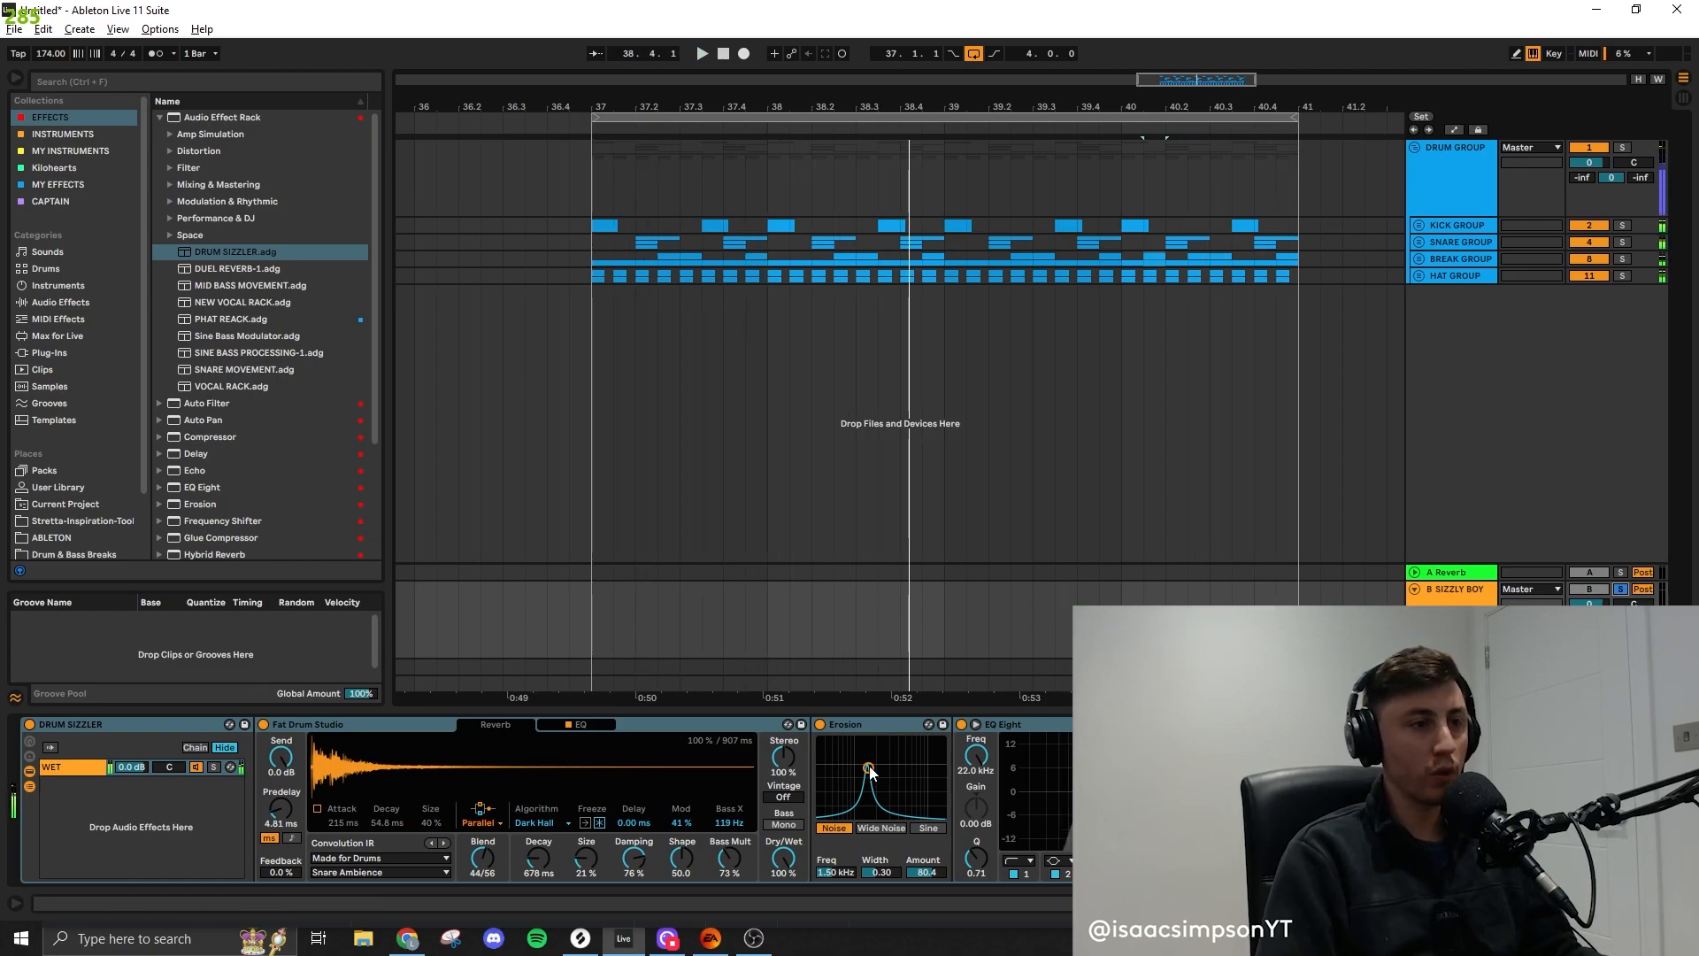
drag(868, 768, 875, 771)
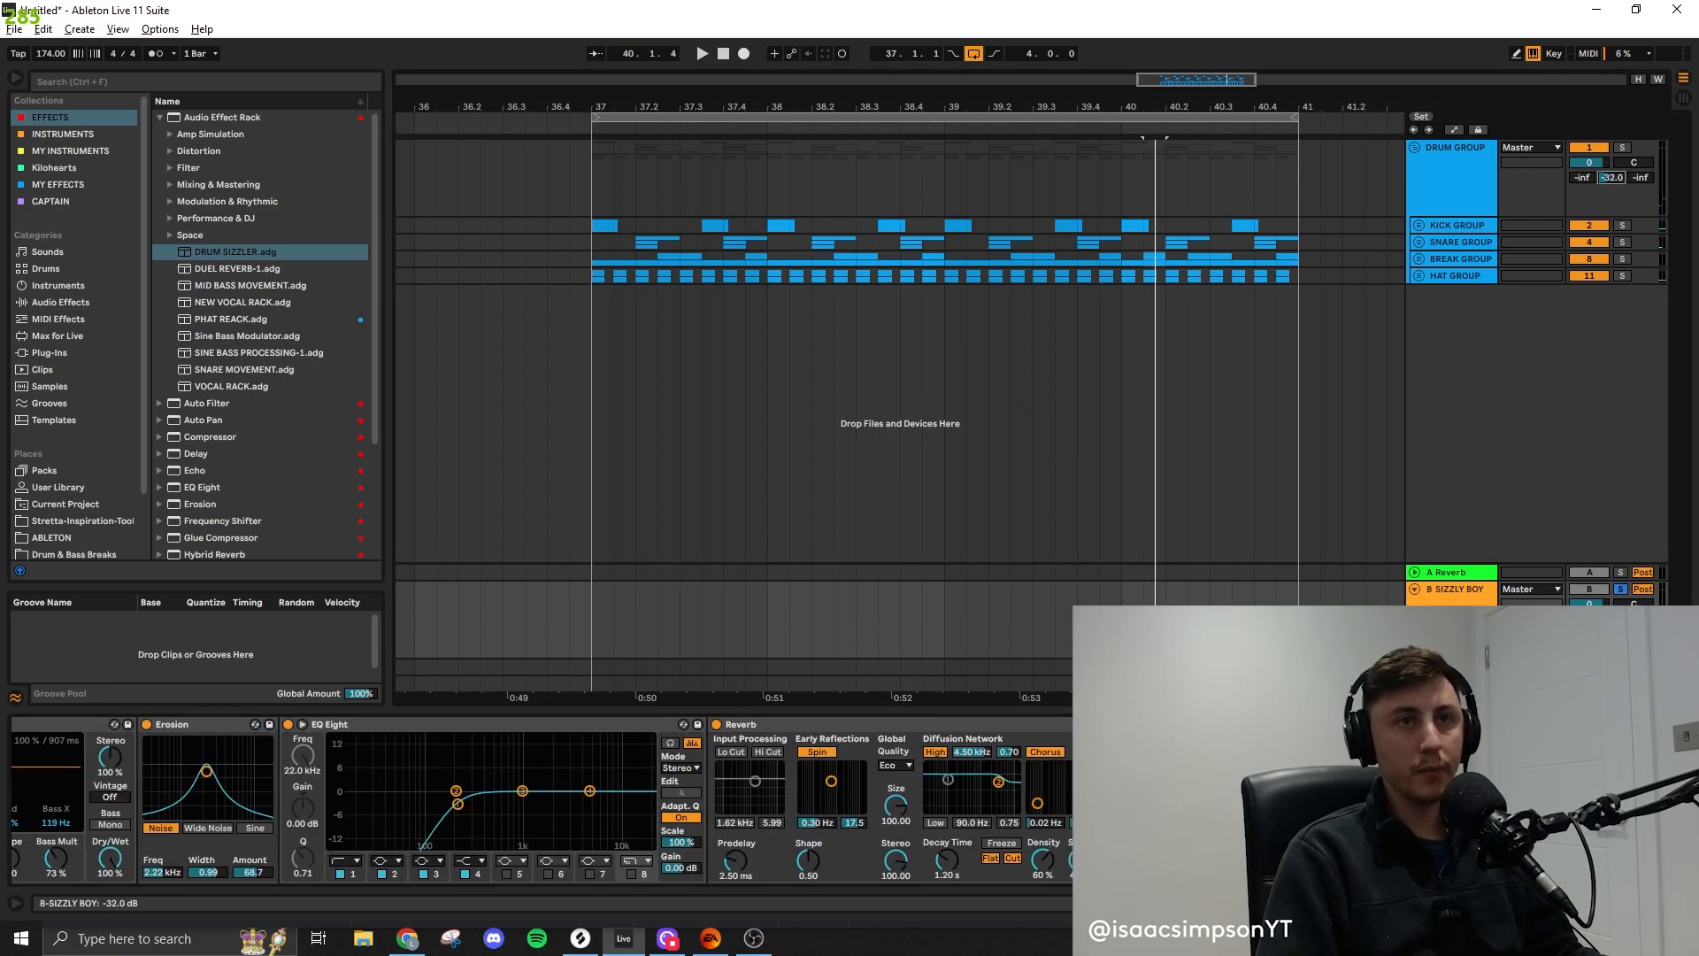
Turn off the SIZZLY BOY solo and set the DRUM GROUP's send to it to -16.2 dB while listening
click(1618, 589)
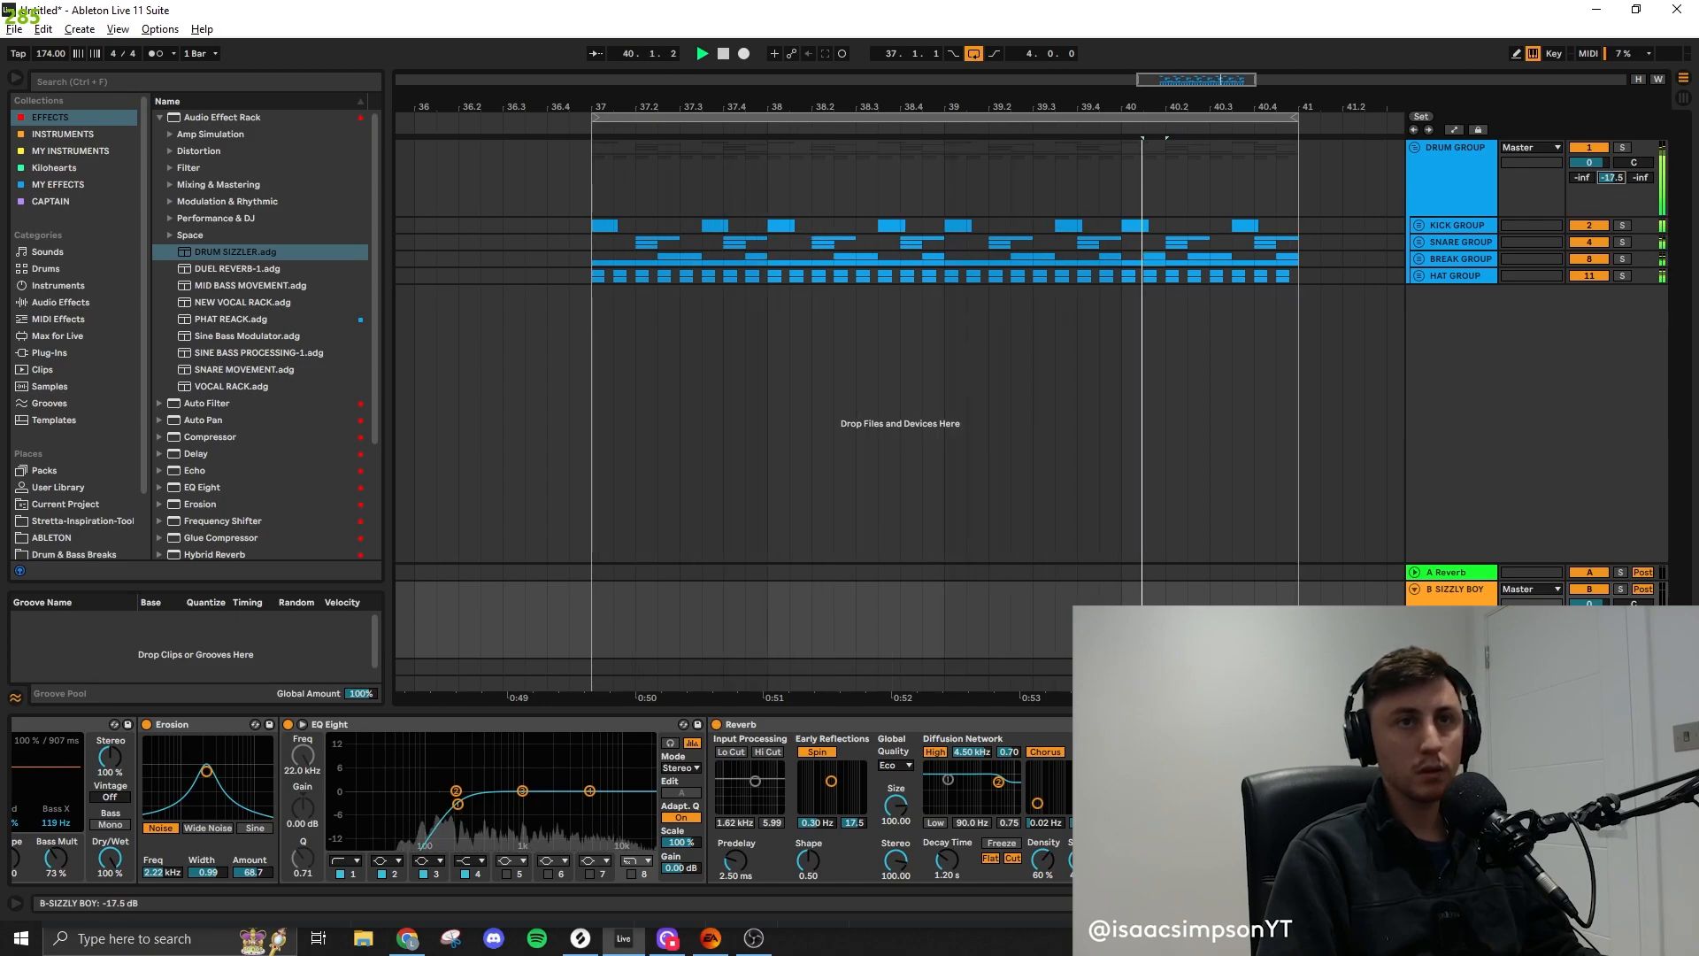
key(space)
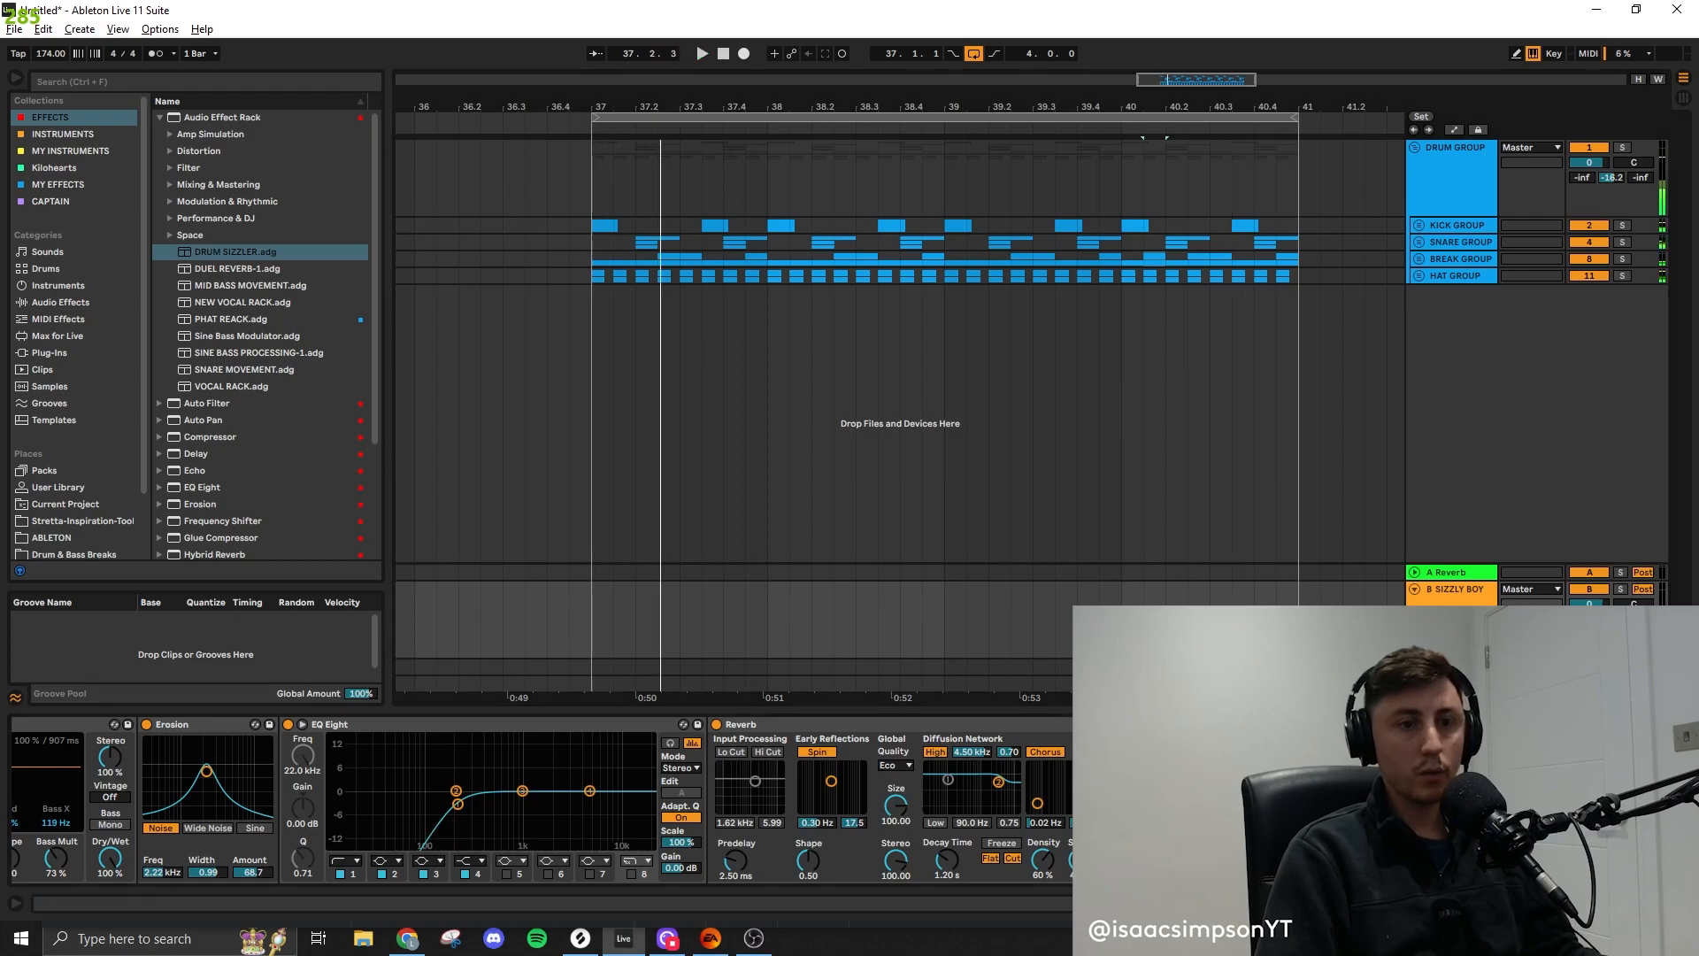
scroll(541, 801, left, 5)
Group the SNARE, BREAK and HAT groups together and name the new group TOPS GROUP
click(1476, 226)
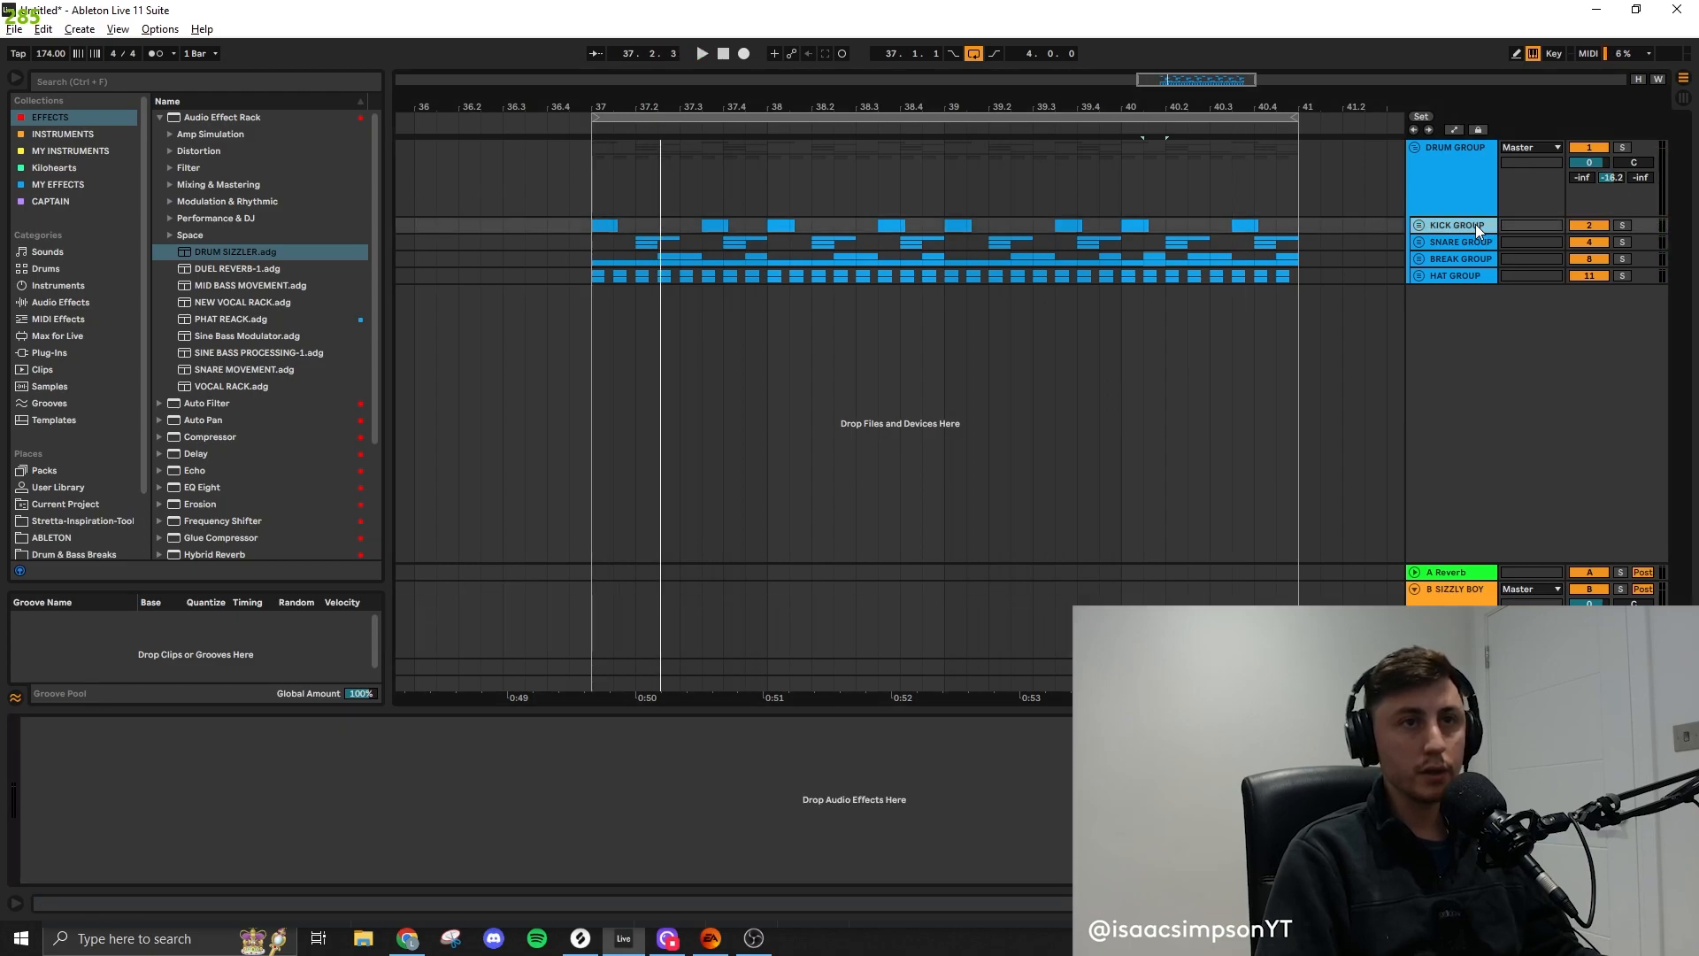
click(1466, 241)
click(1468, 276)
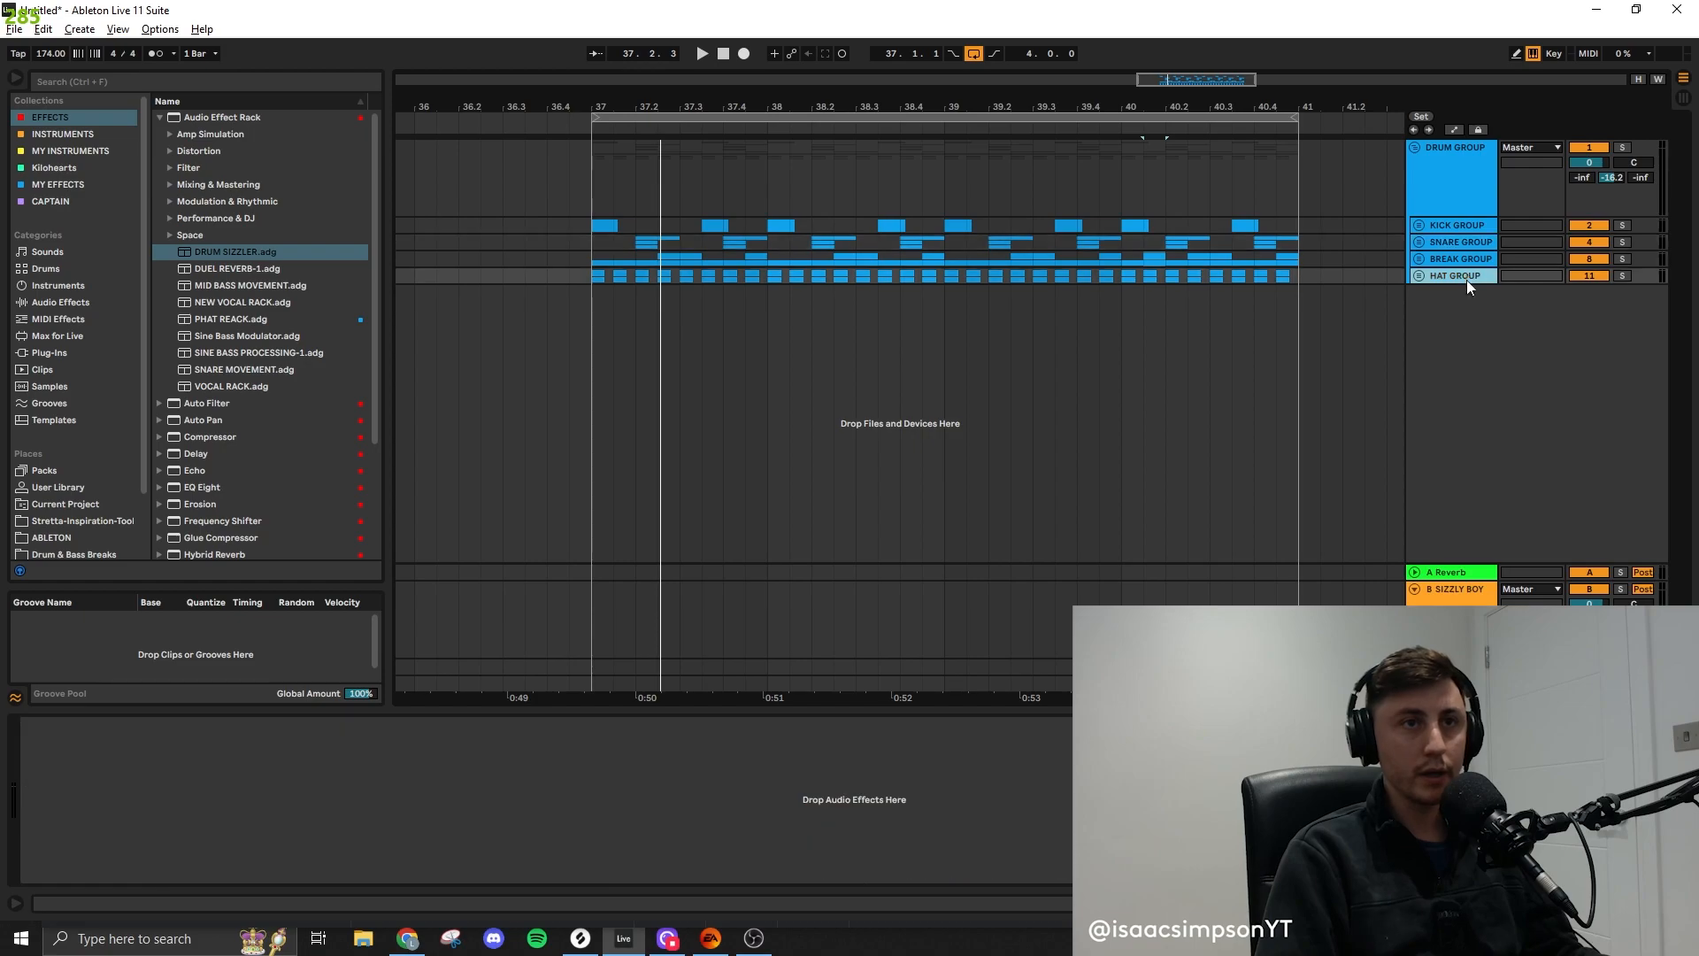
shift+click(1467, 241)
key(ctrl+g)
key(ctrl+r)
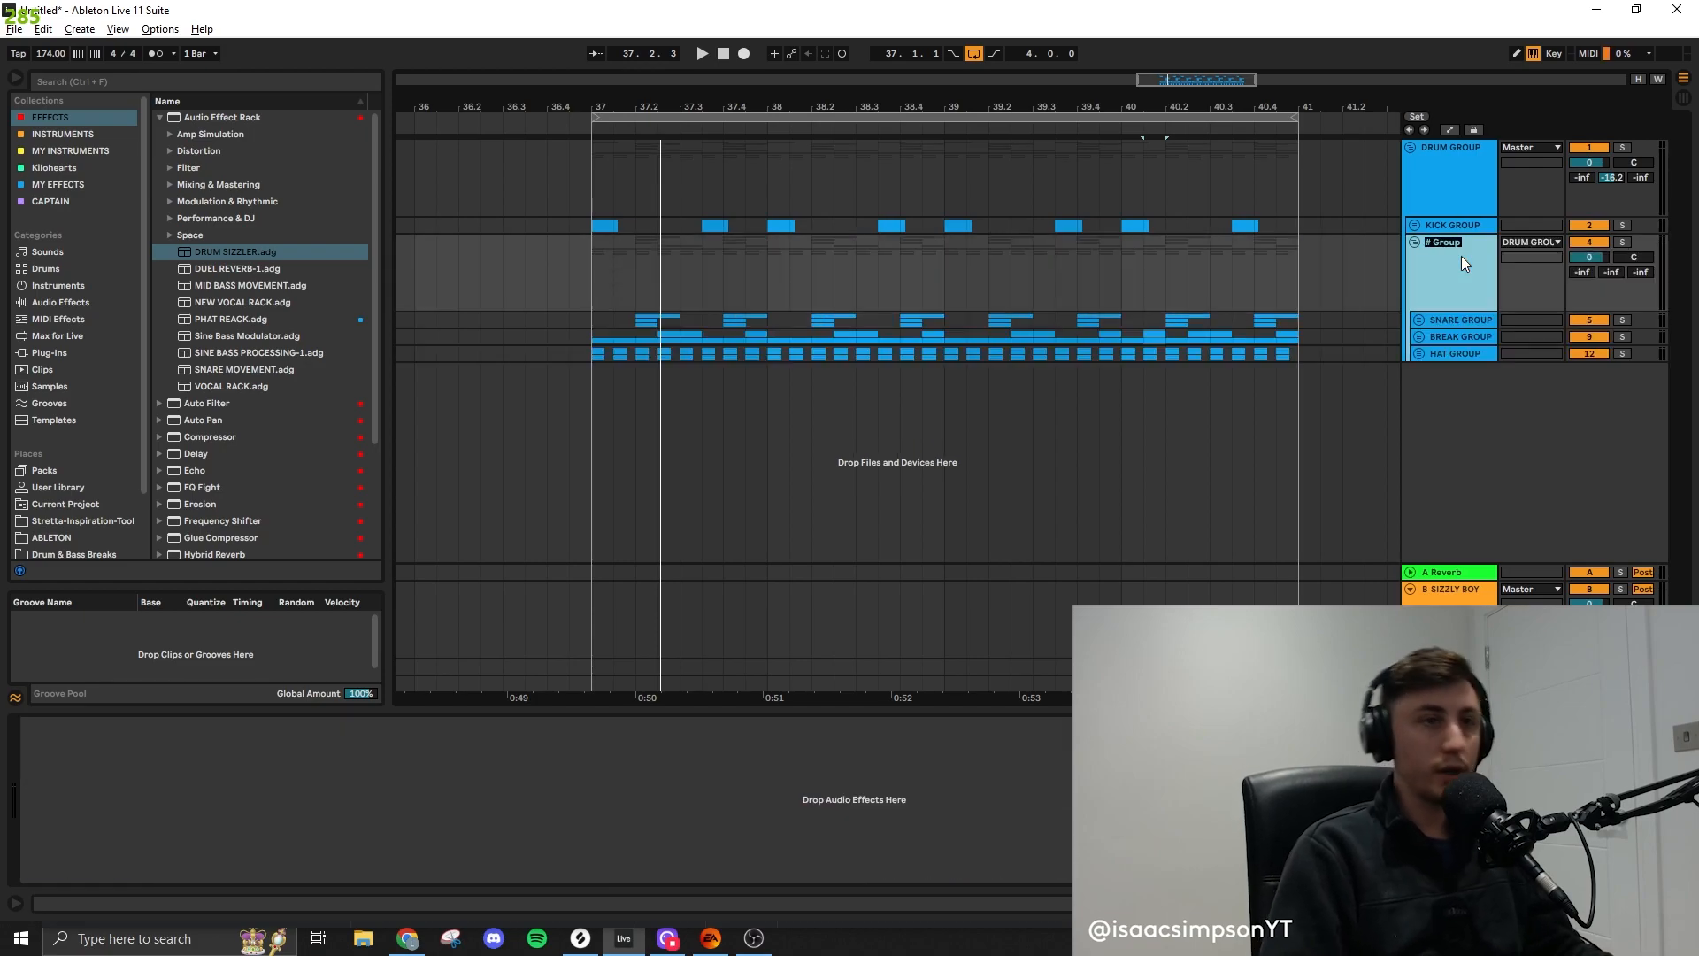
text(TOPCSS GROUP)
key(Return)
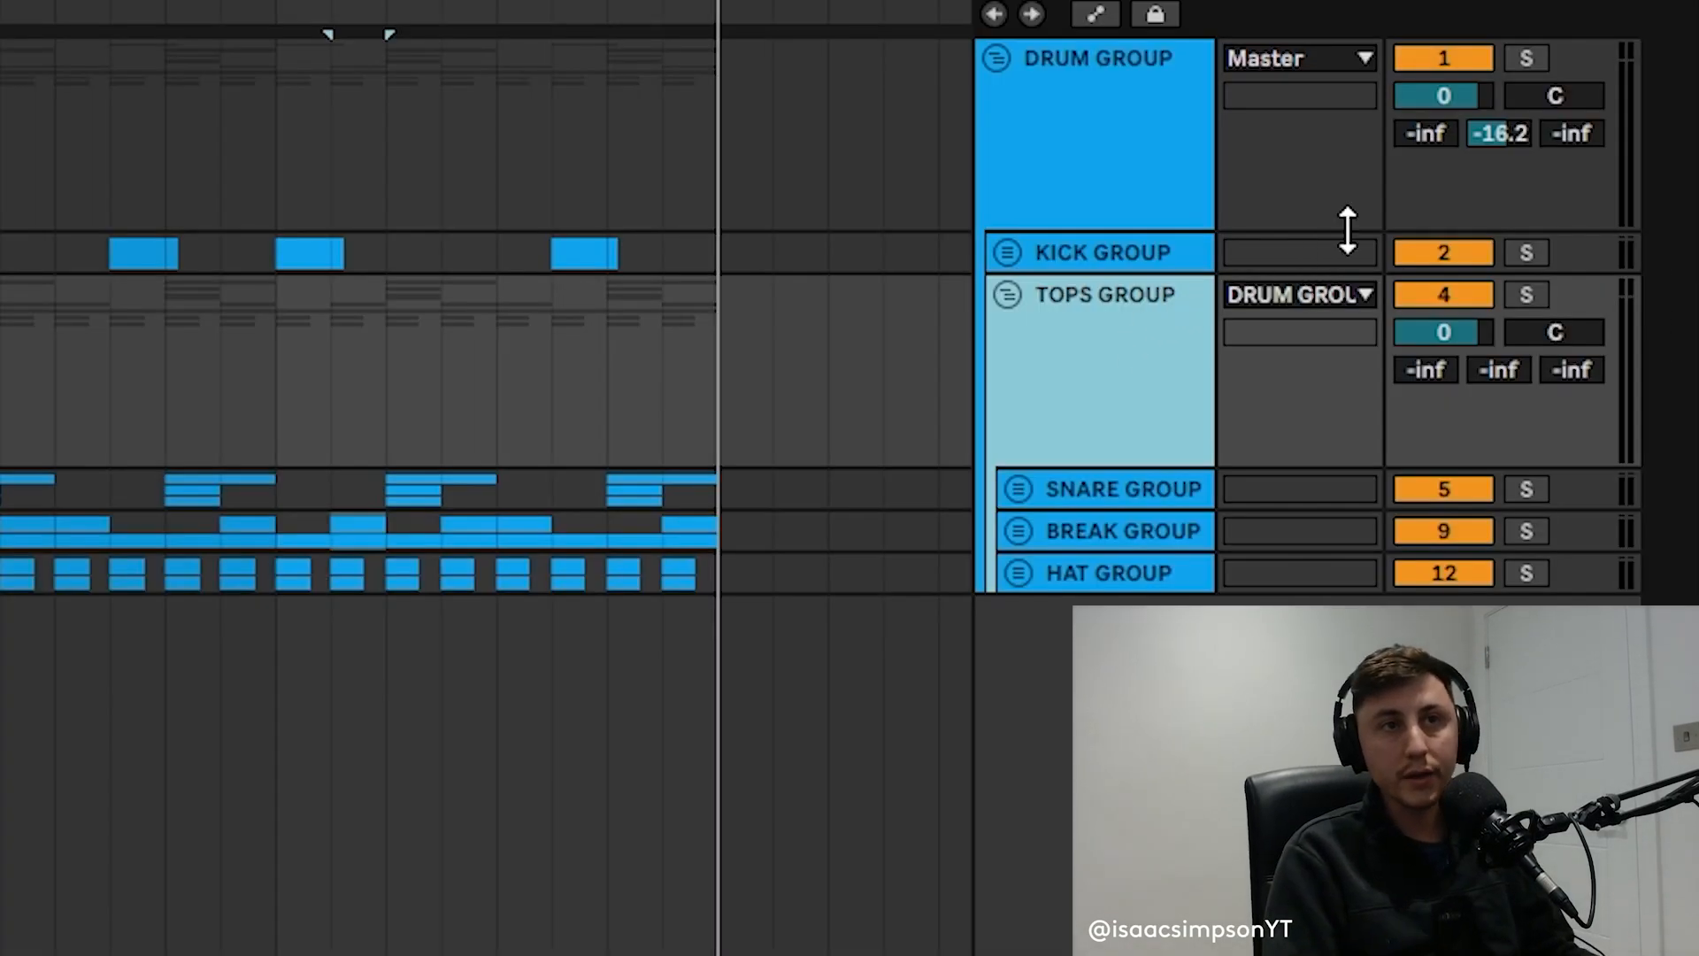
Set the DRUM GROUP's SIZZLY BOY send to -inf and the TOPS GROUP's to -13.4 dB during playback
drag(1495, 131, 1495, 222)
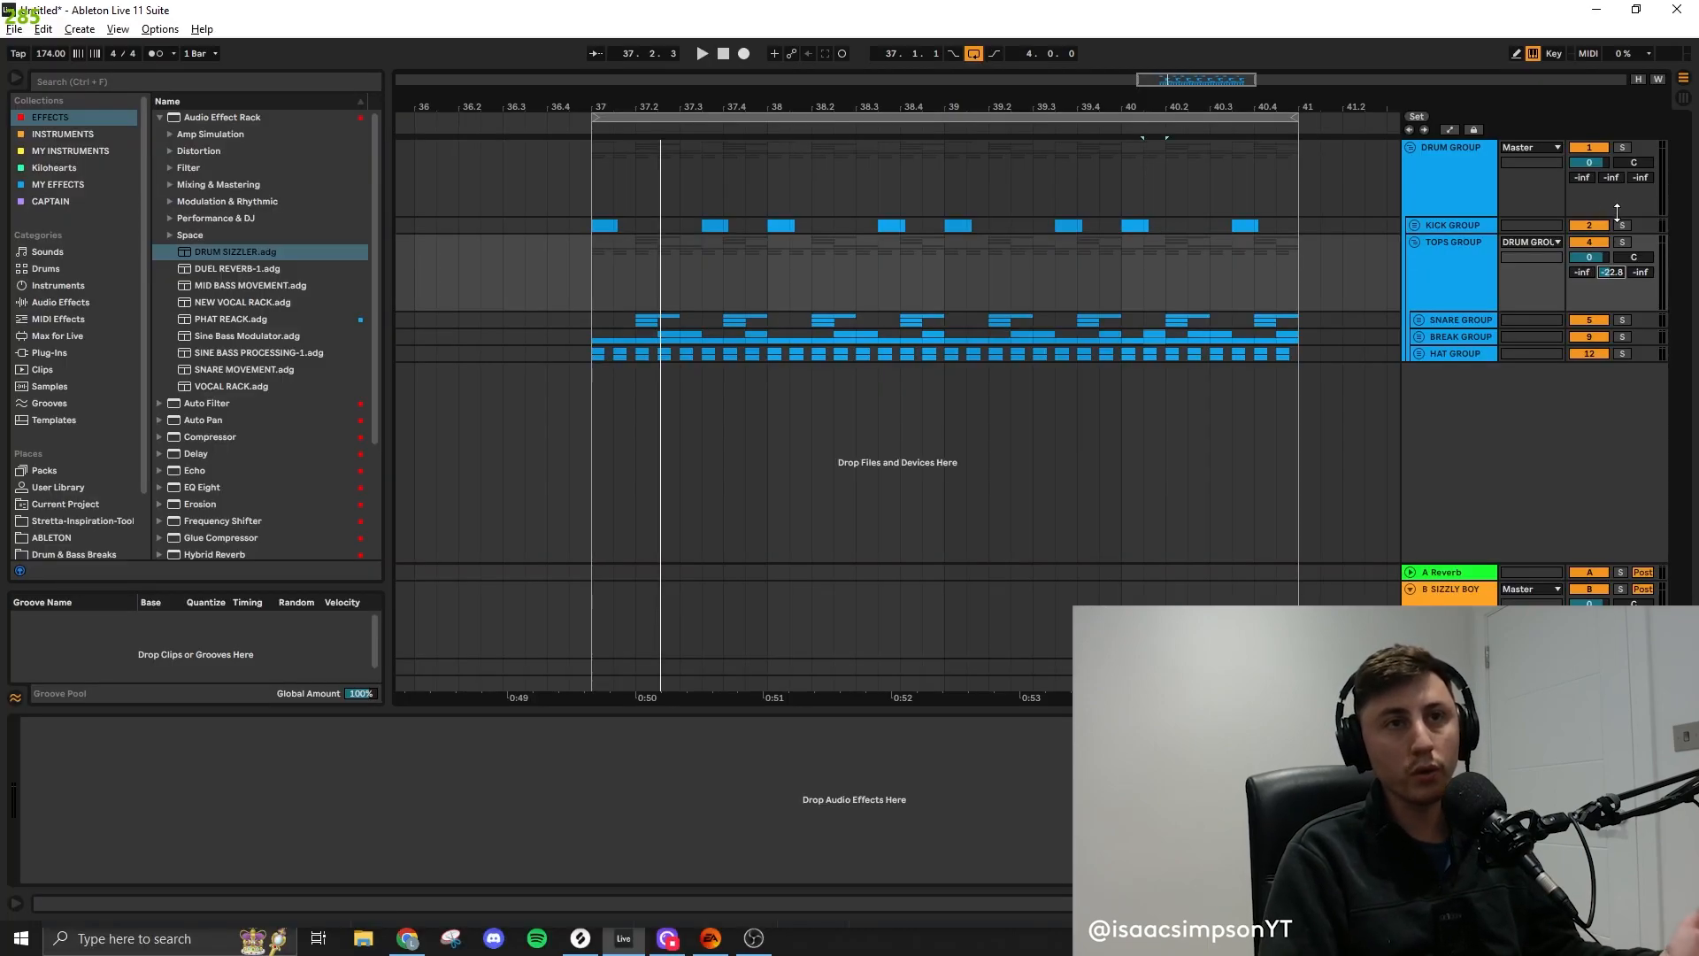
key(space)
drag(1616, 276, 1615, 265)
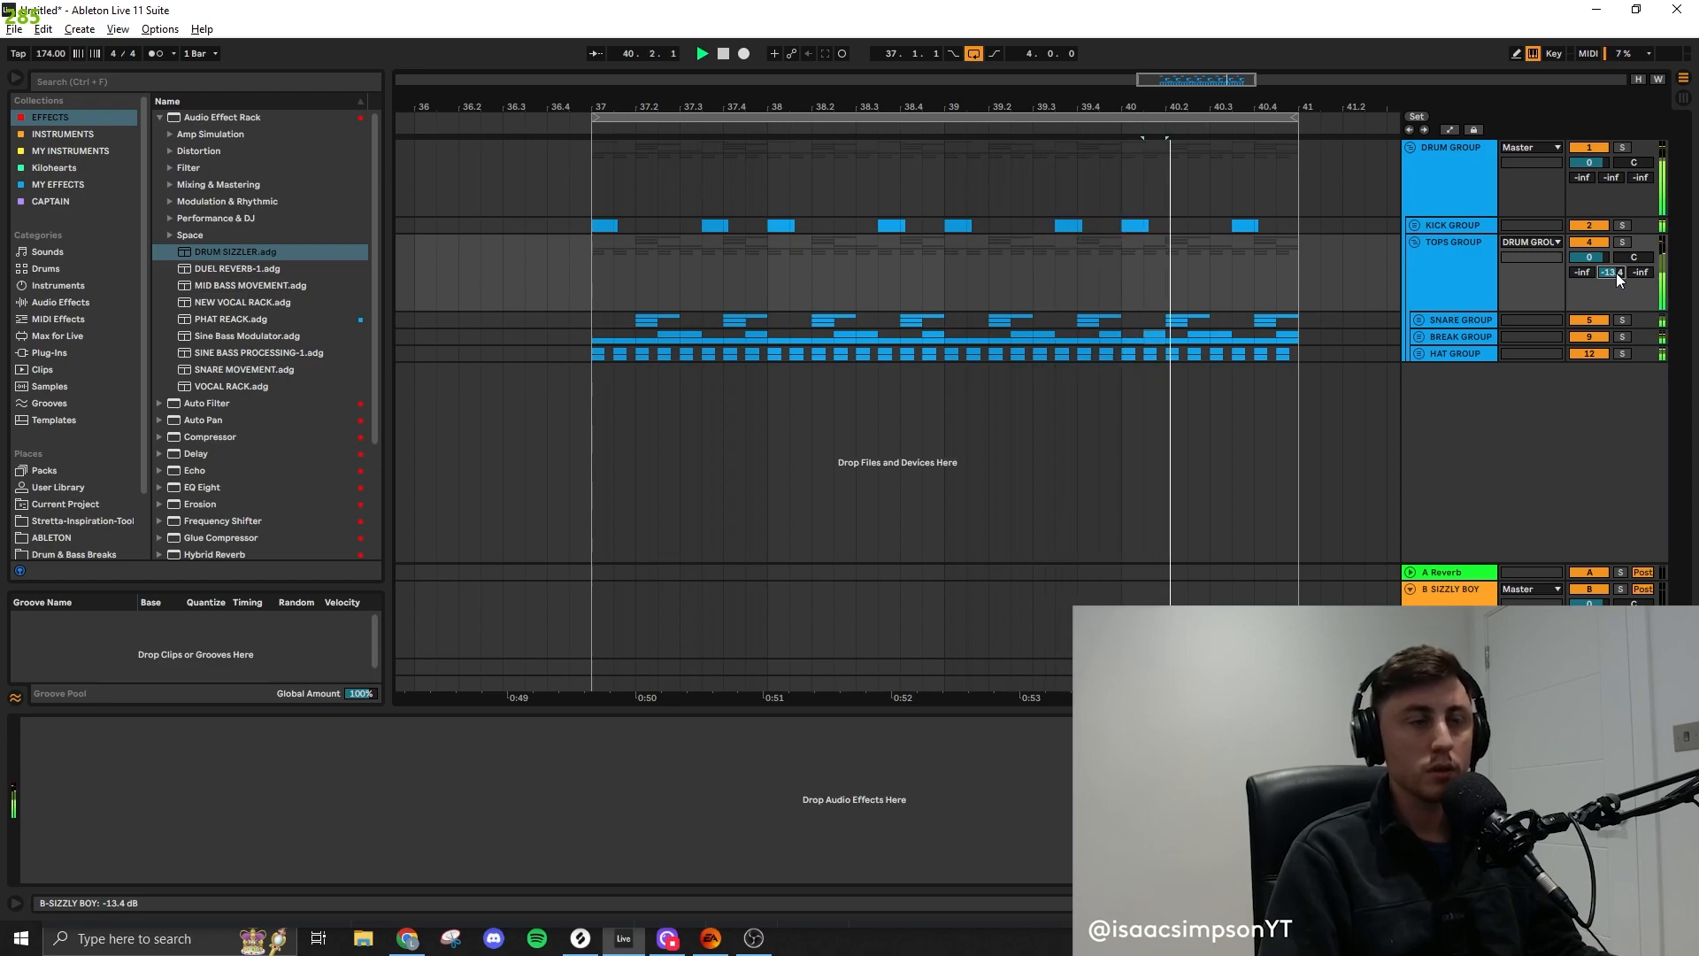
click(1421, 282)
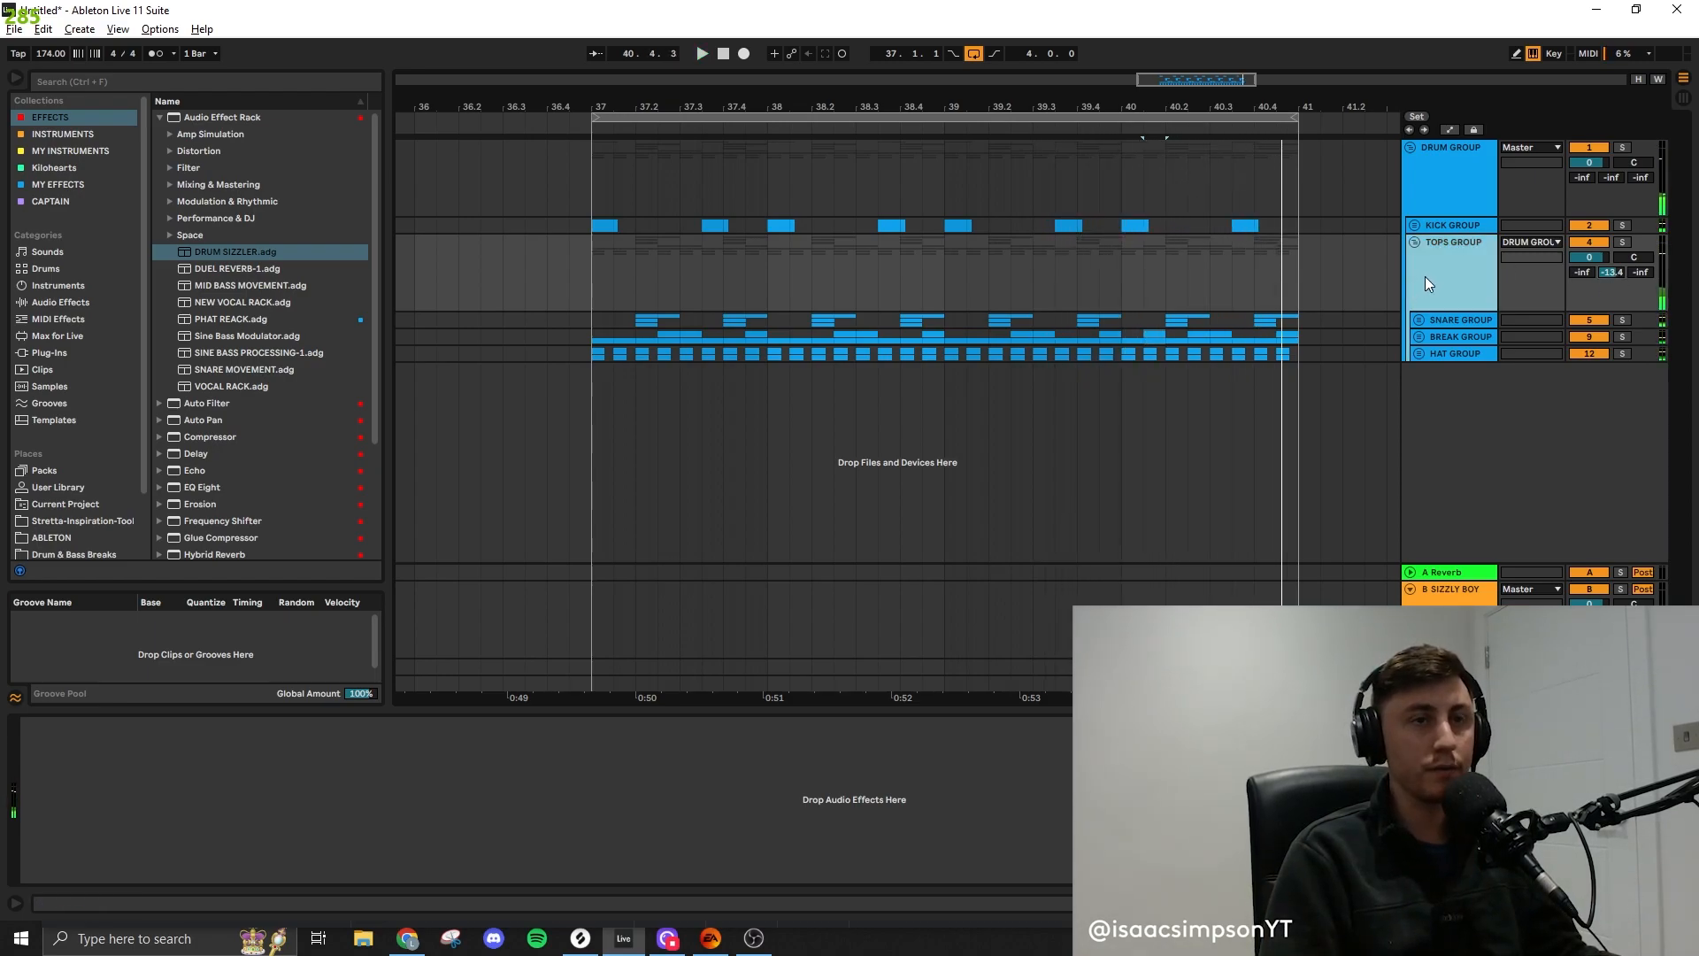
key(space)
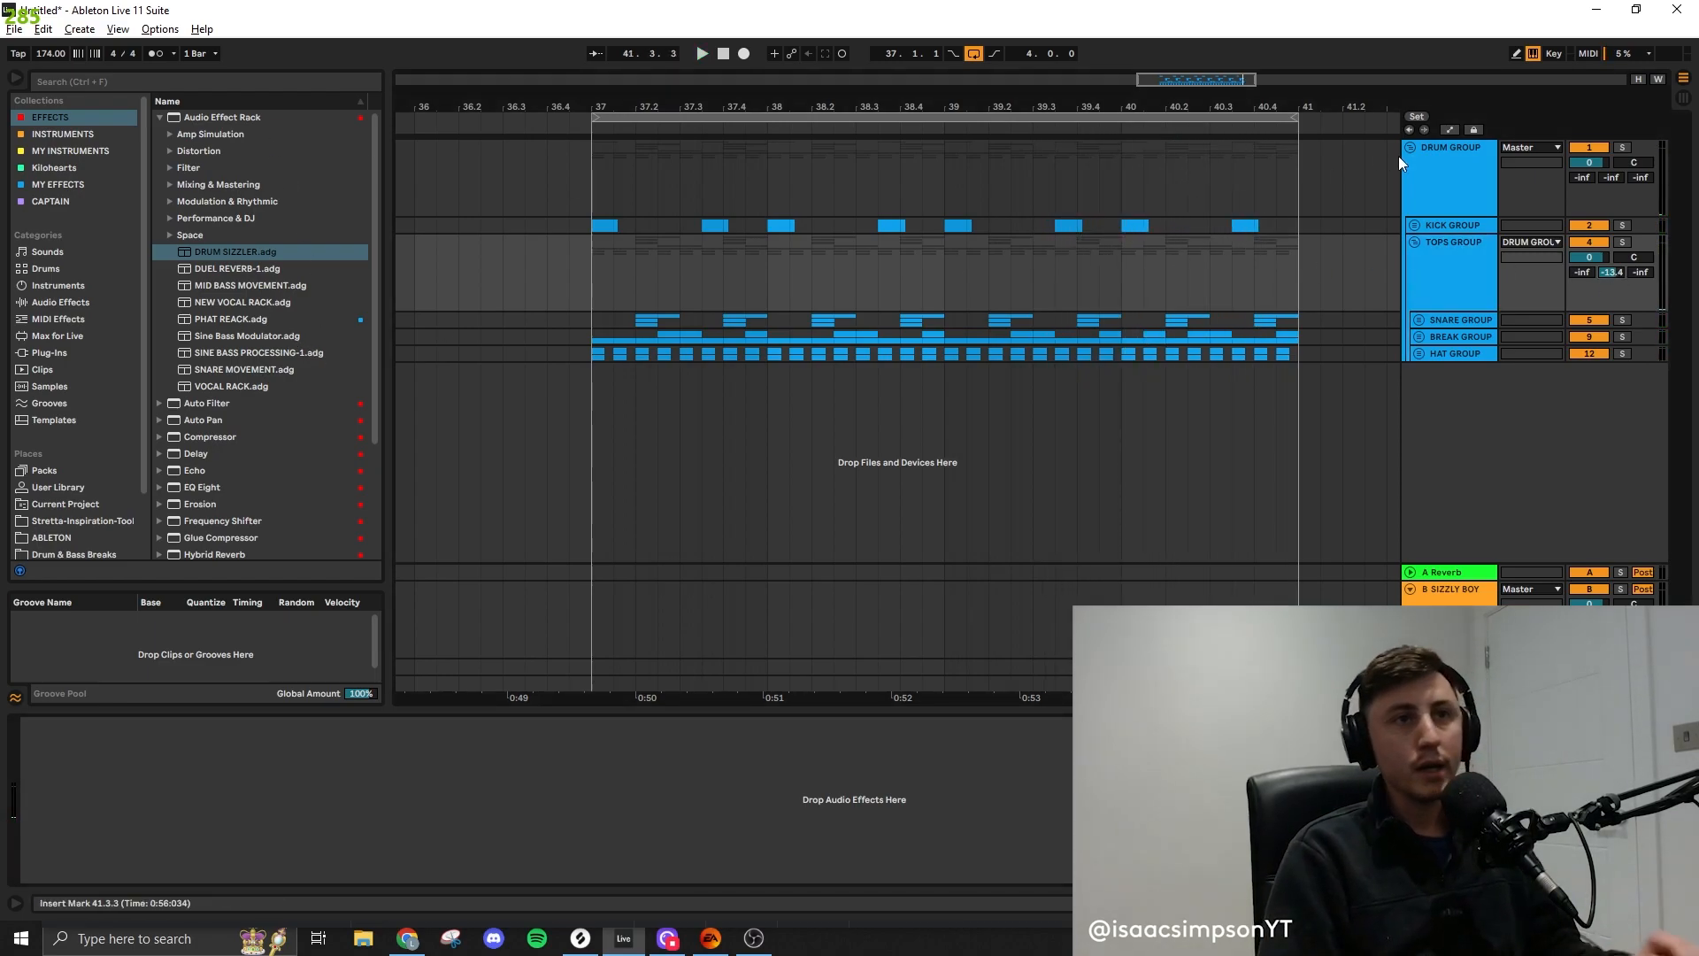
Load an EQ Eight followed by a Glue Compressor on the DRUM GROUP
click(1430, 165)
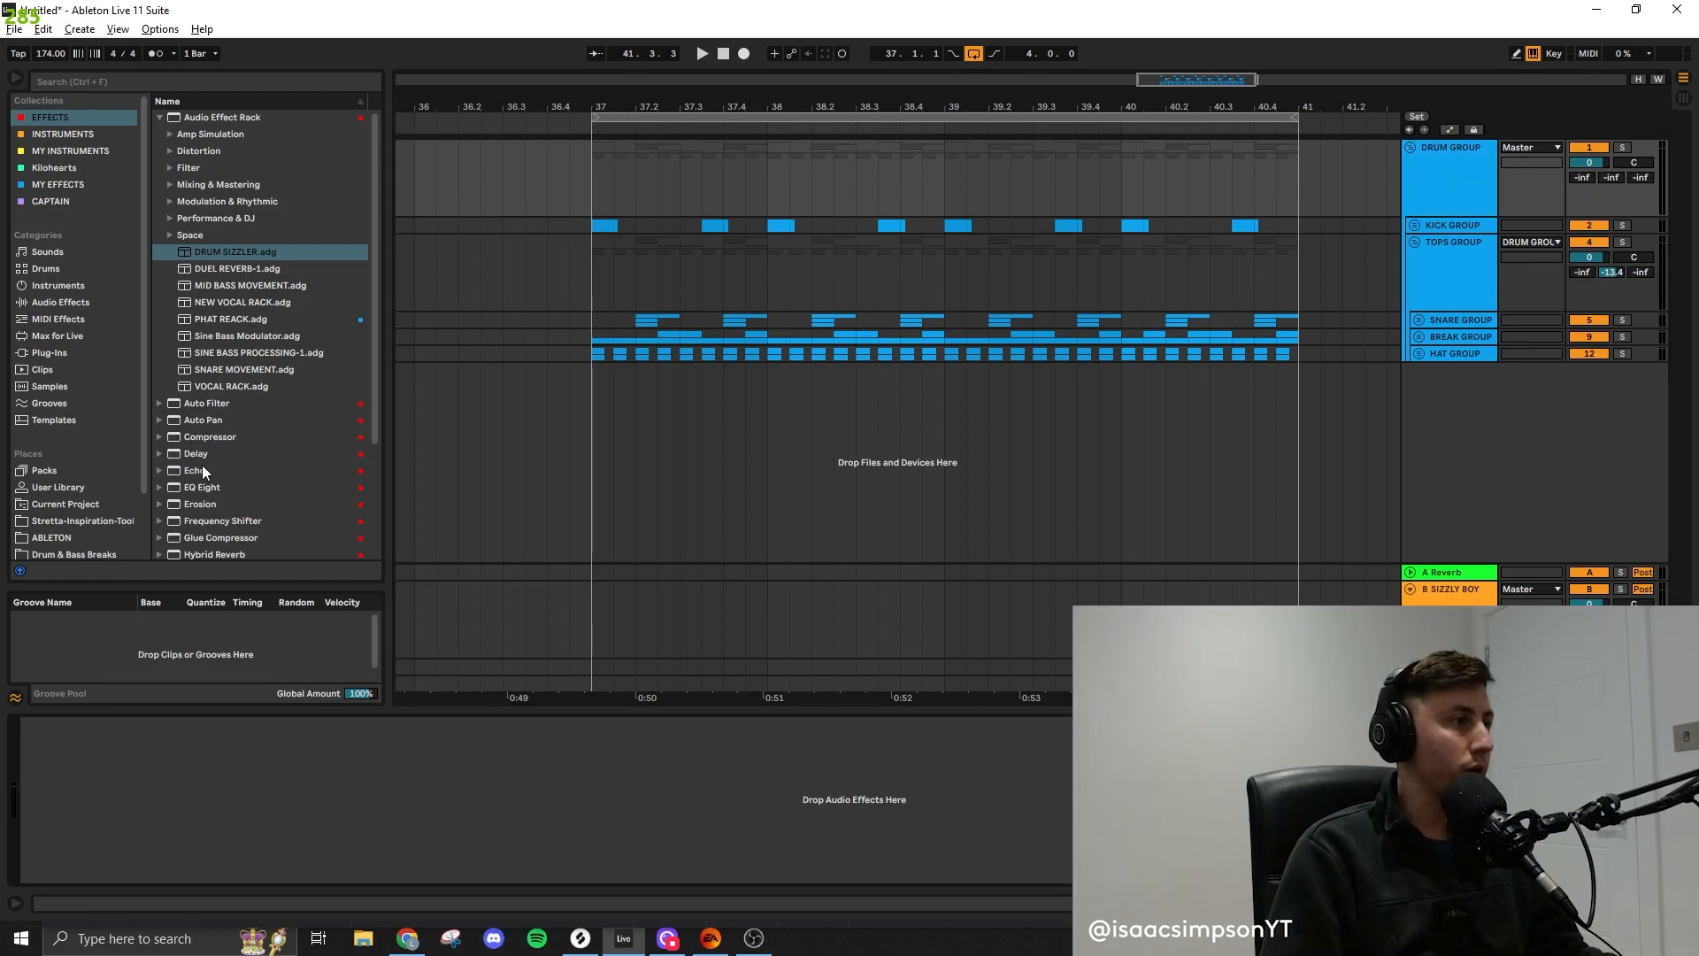
click(1480, 188)
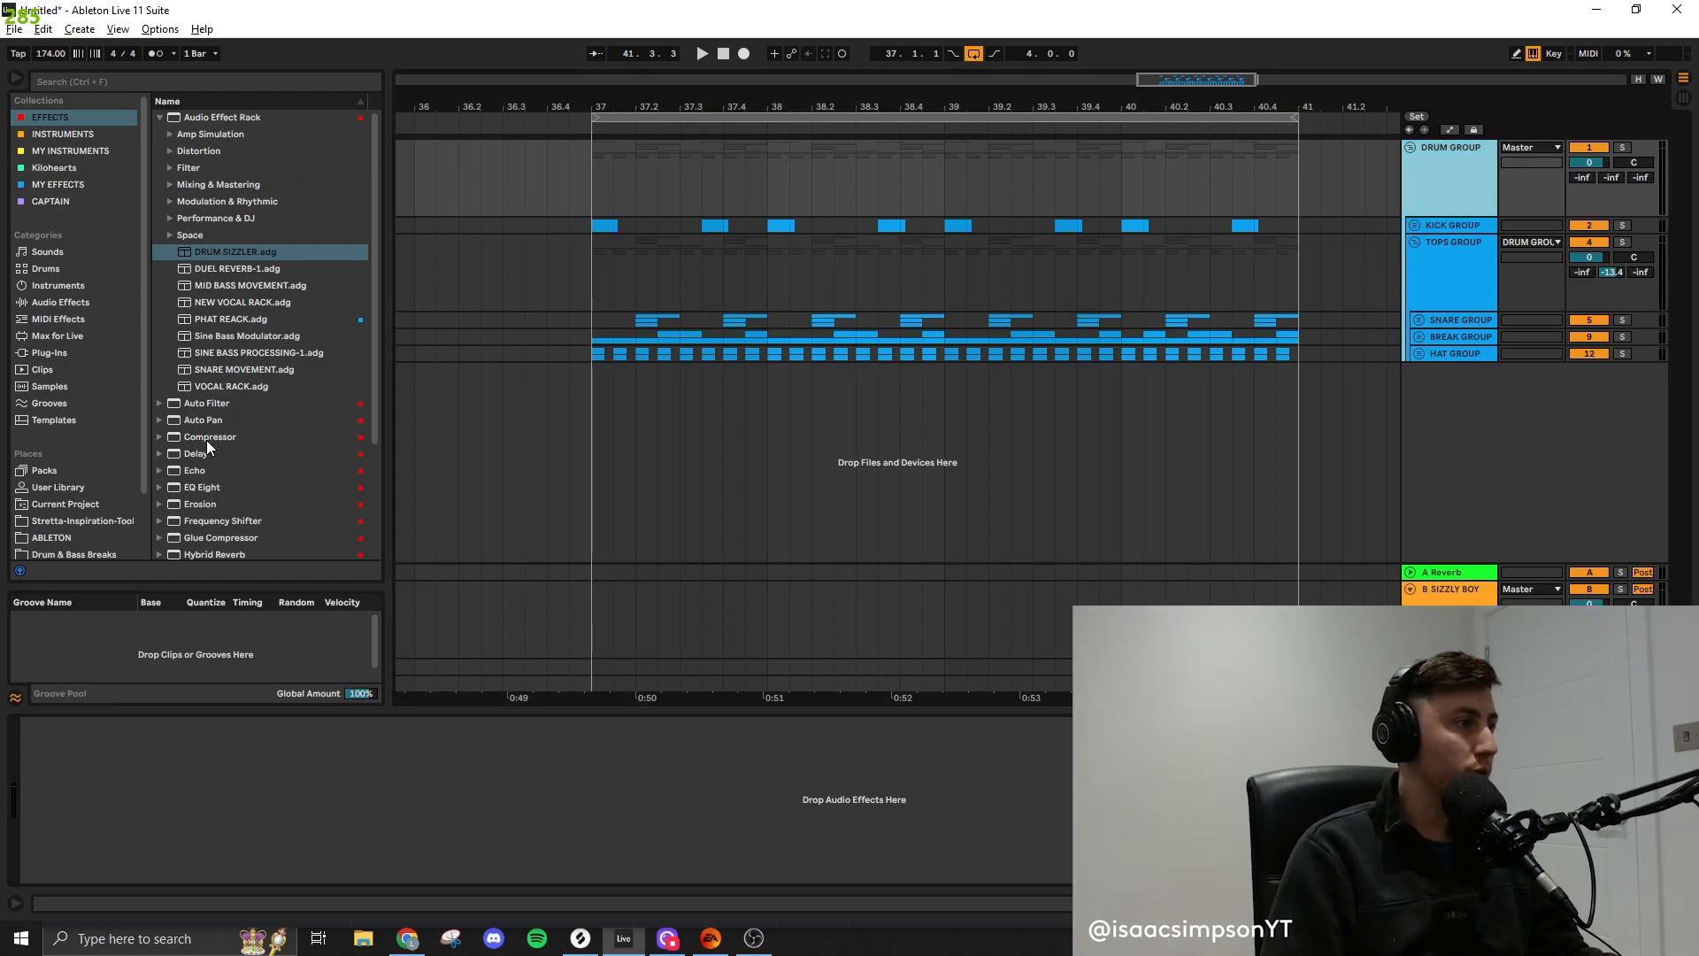
drag(204, 488, 301, 764)
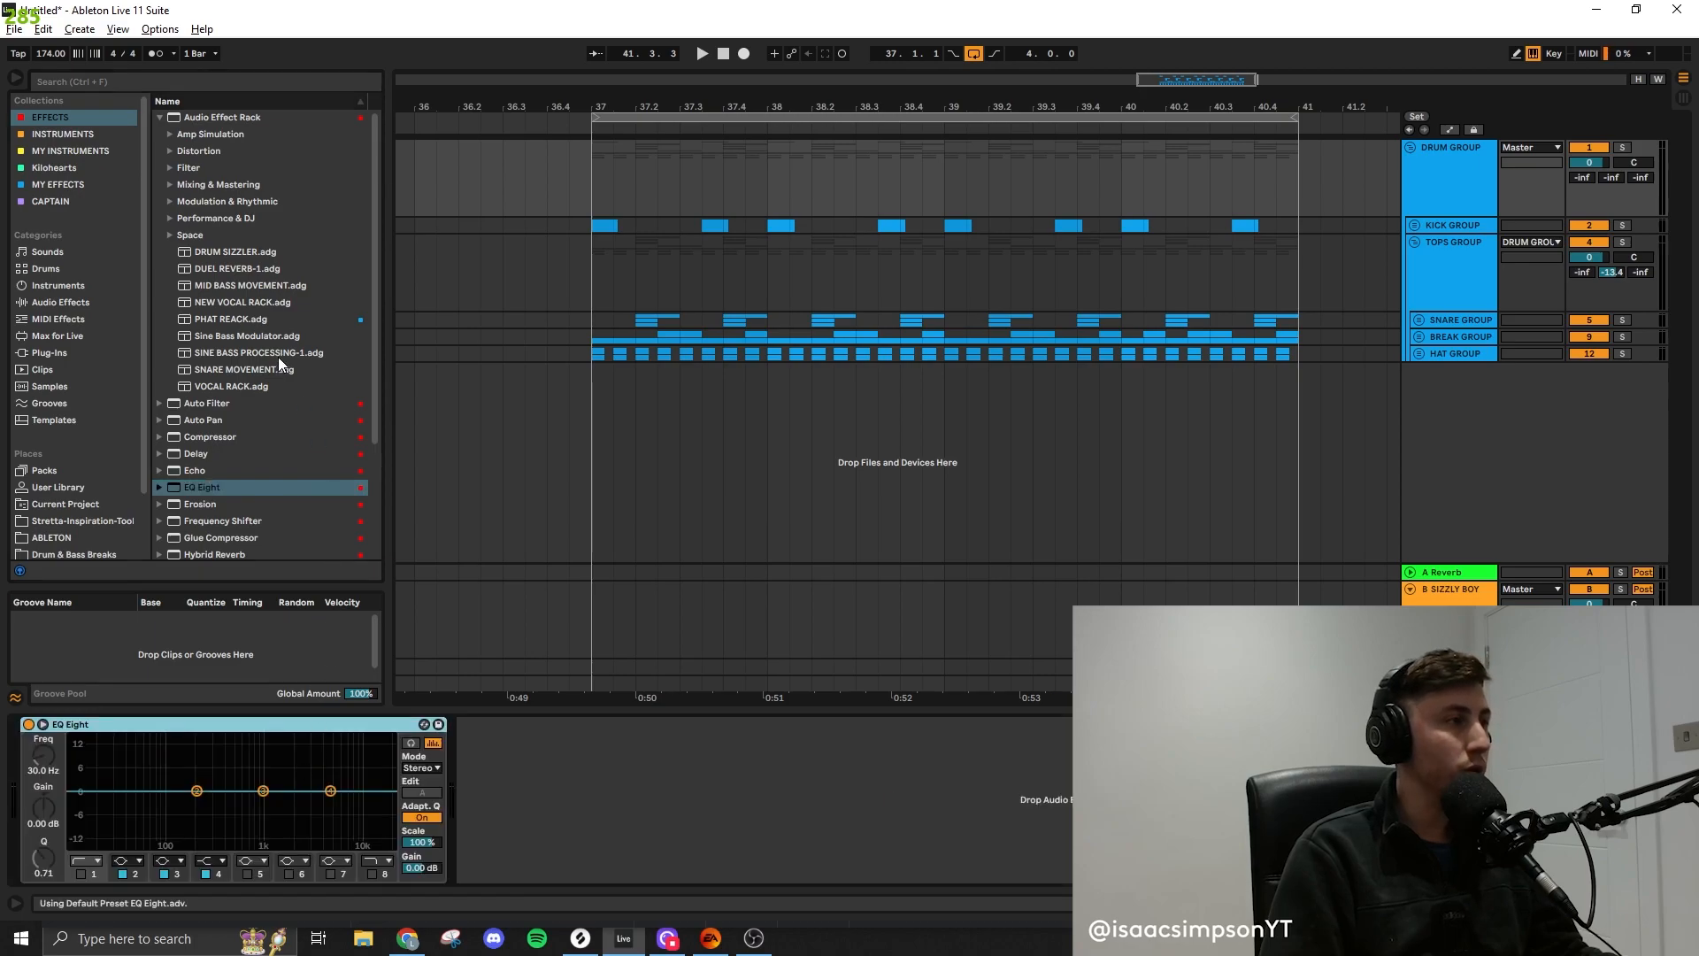
scroll(237, 465, down, 1)
drag(225, 485, 575, 778)
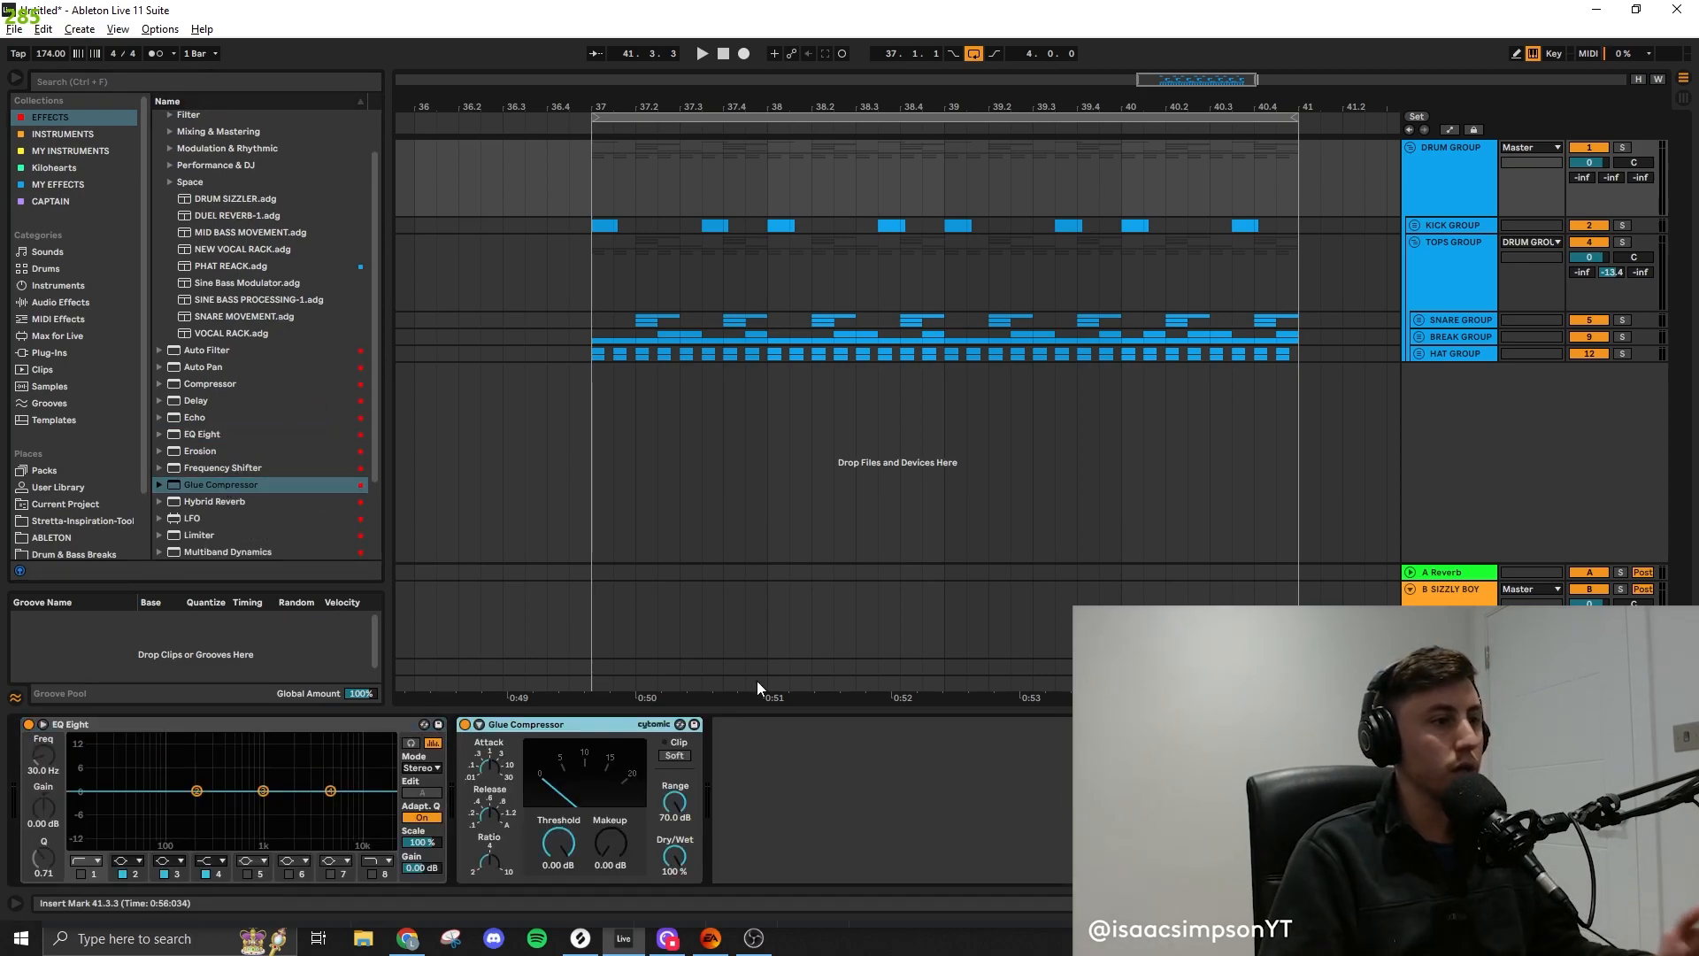
Enable EQ Eight's low cut at 50 Hz, set the Glue Compressor to -9.84 dB threshold, 3.33 dB makeup and soft clipping, and audition the beat
click(81, 873)
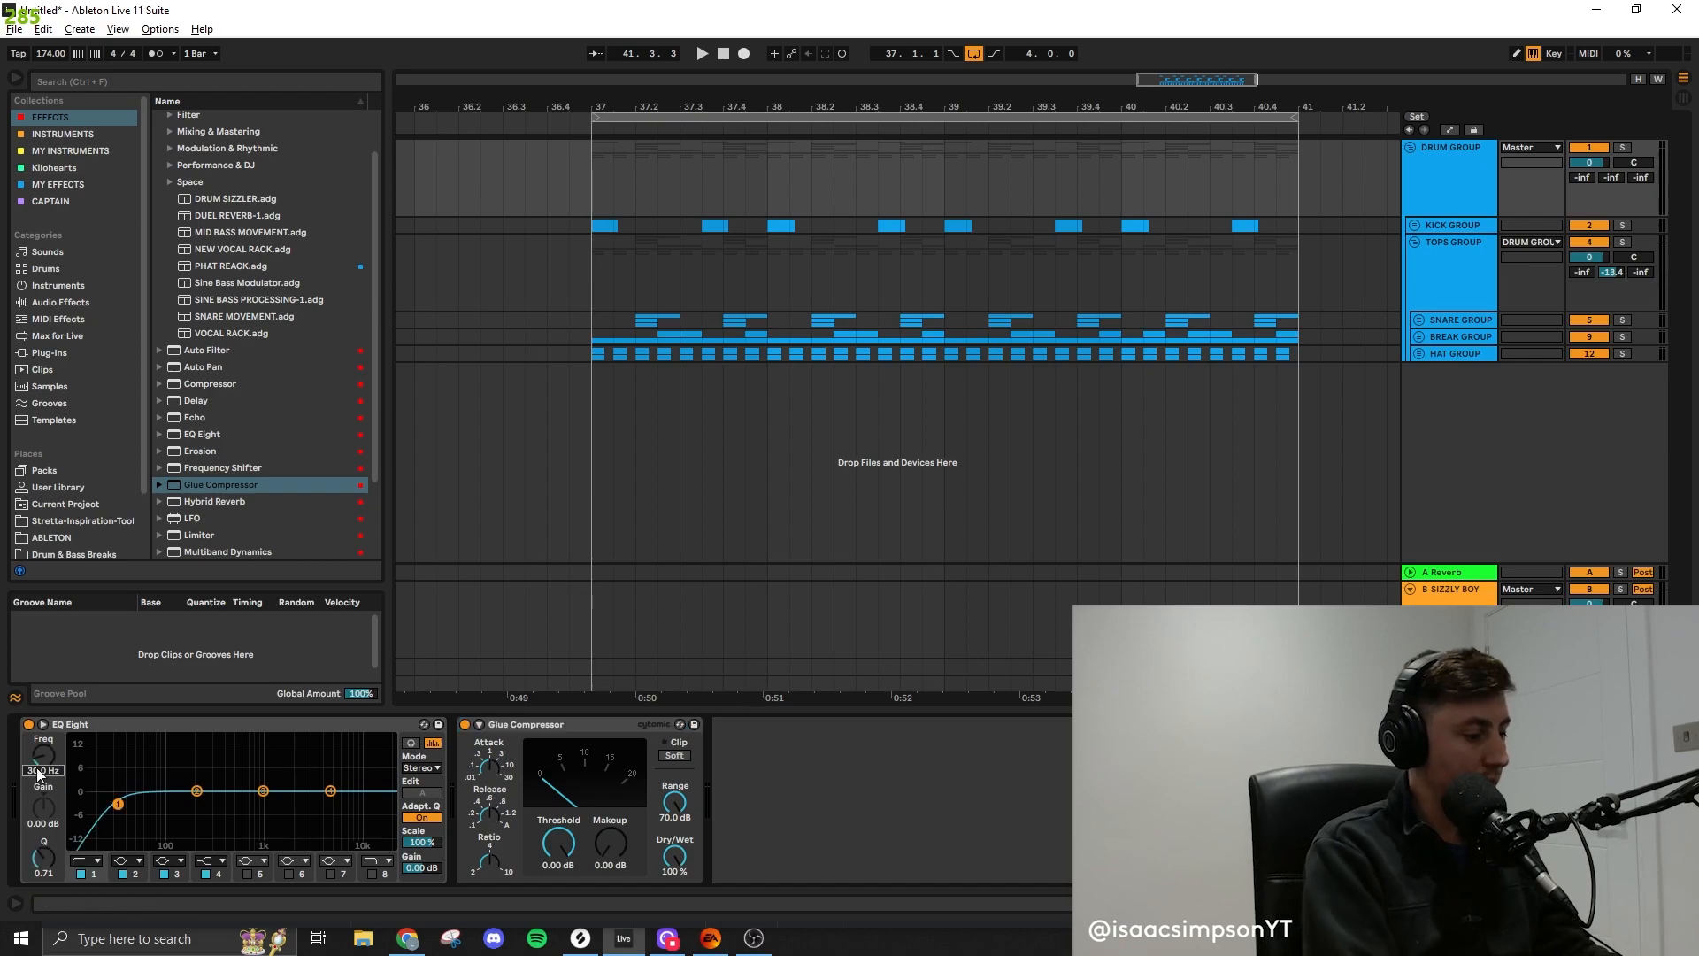
text(50)
key(Return)
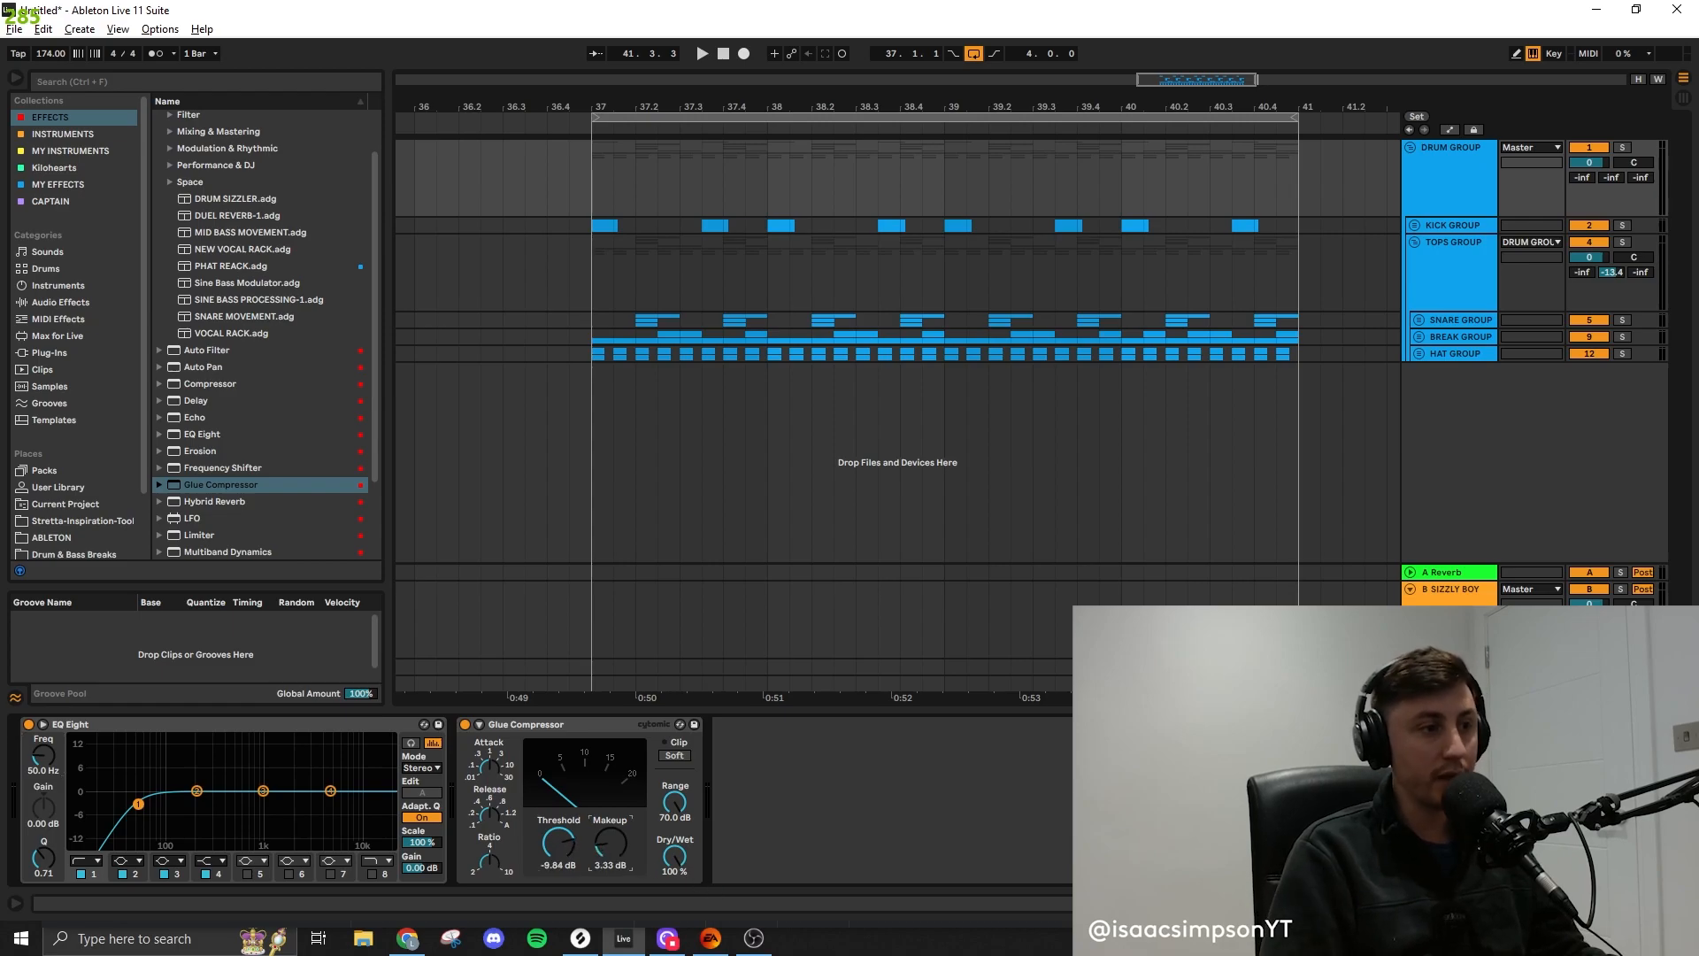
click(595, 313)
key(space)
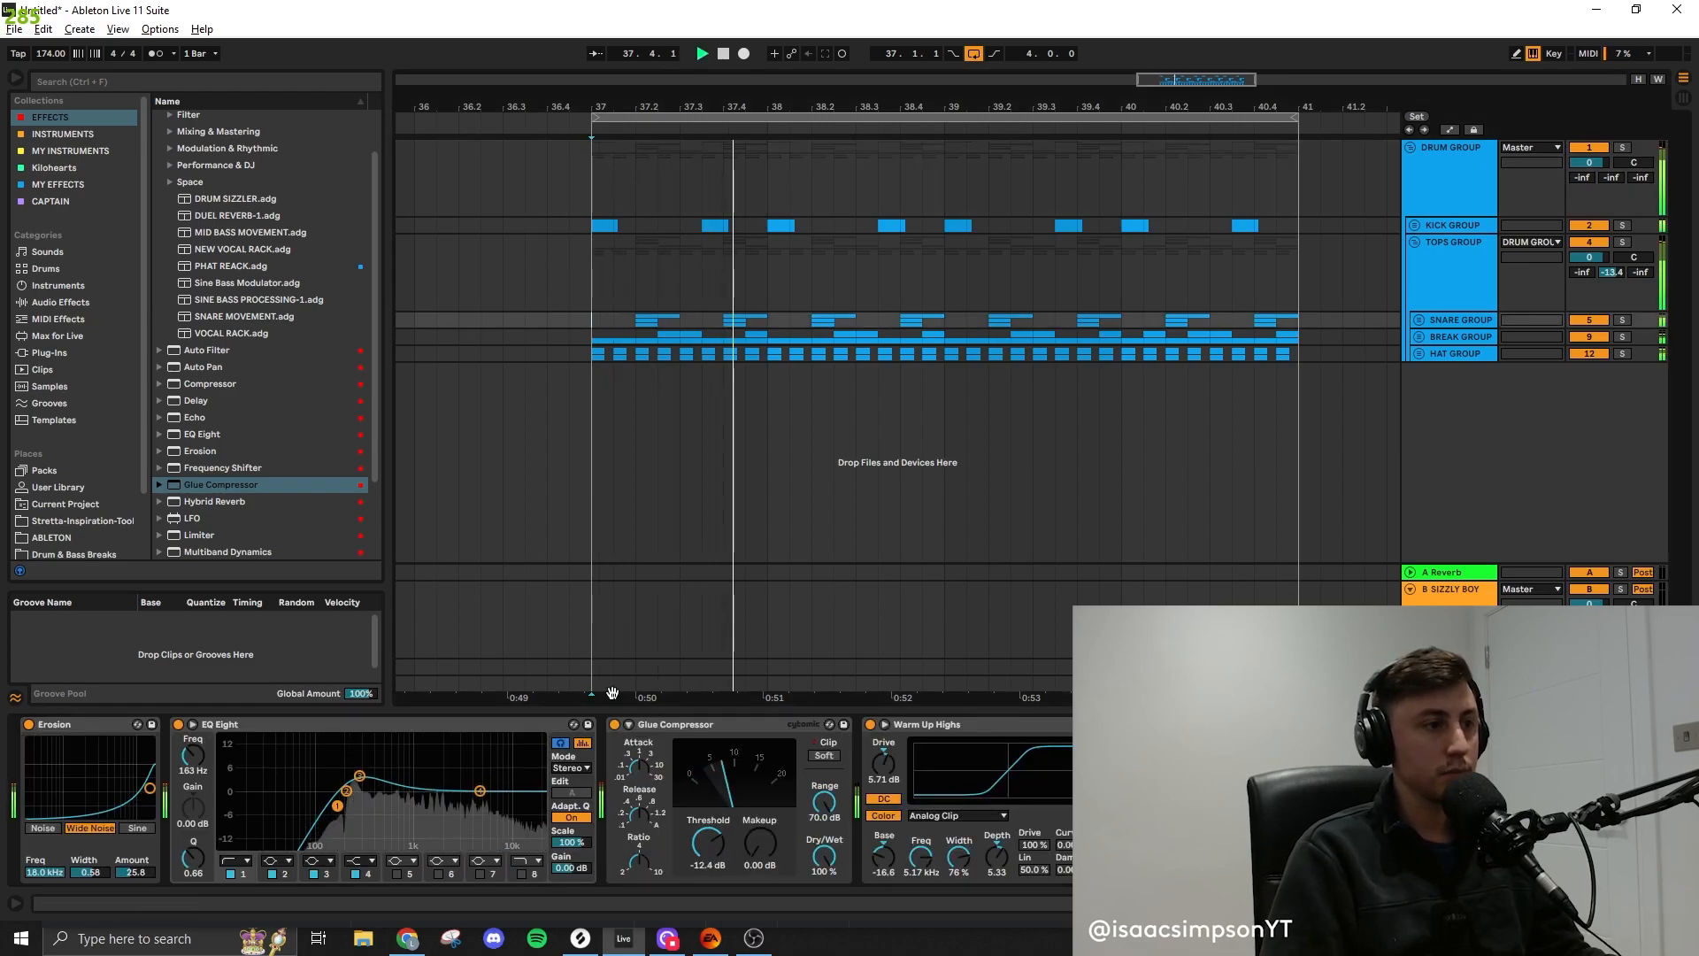
Unfold the SNARE GROUP, apply a long fade-out to the SNARE TAIL clip at 37.2.1 and audition the track soloed
click(1420, 268)
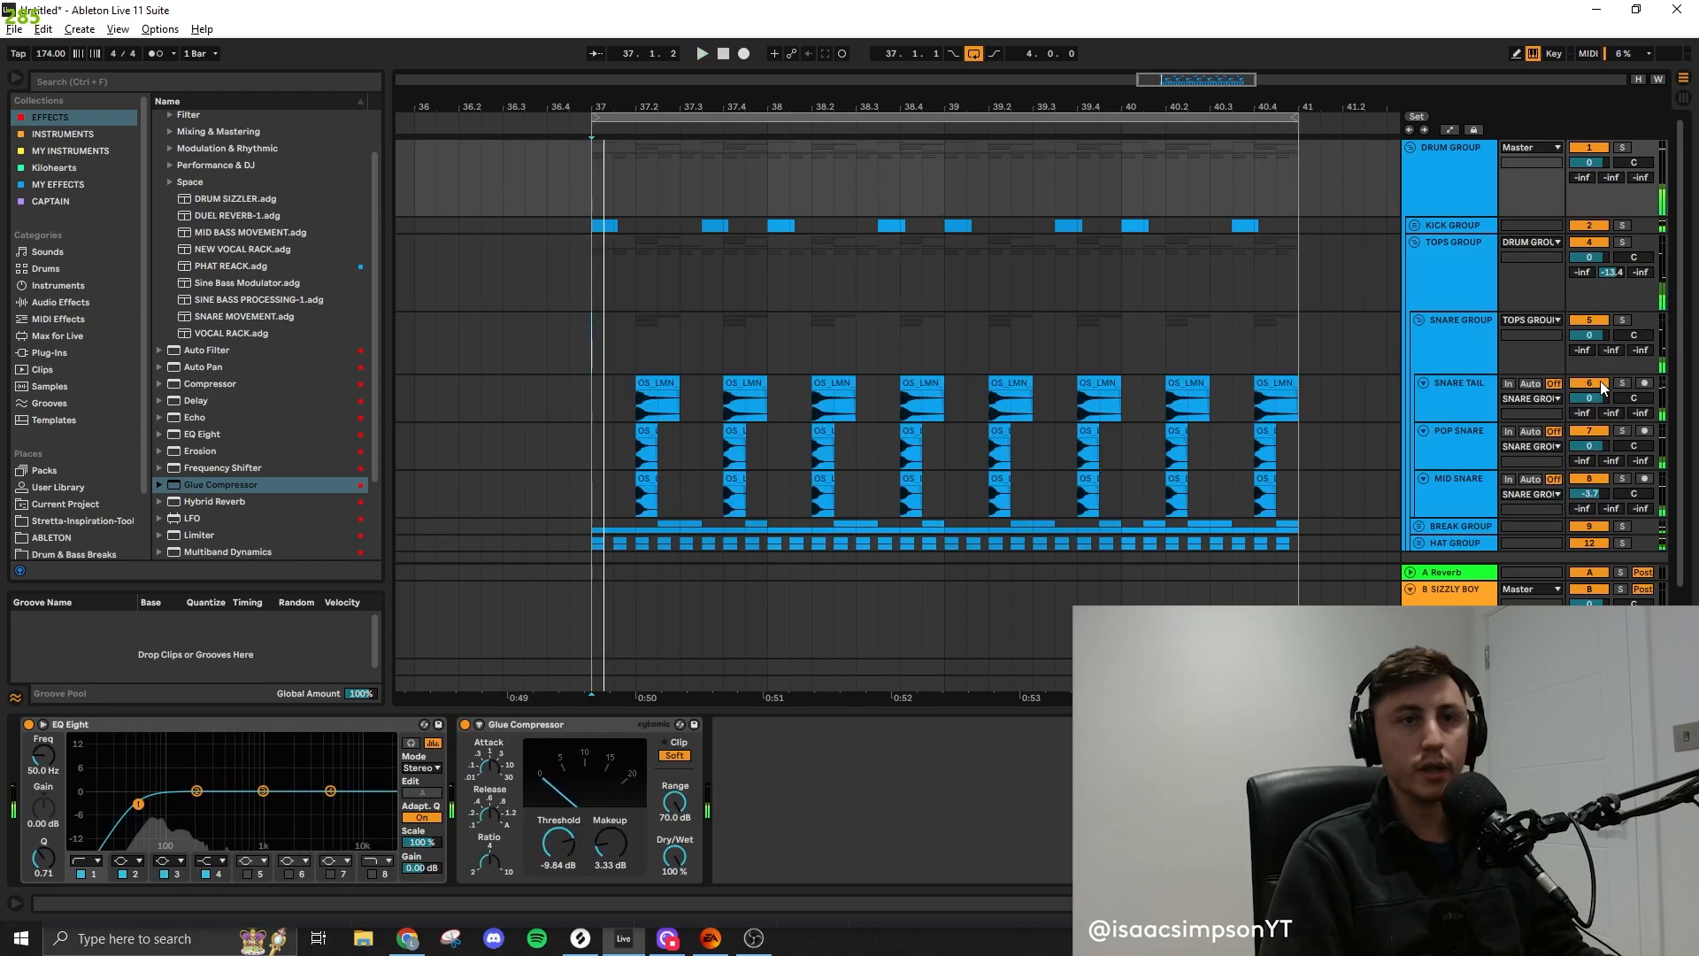
click(653, 382)
key(space)
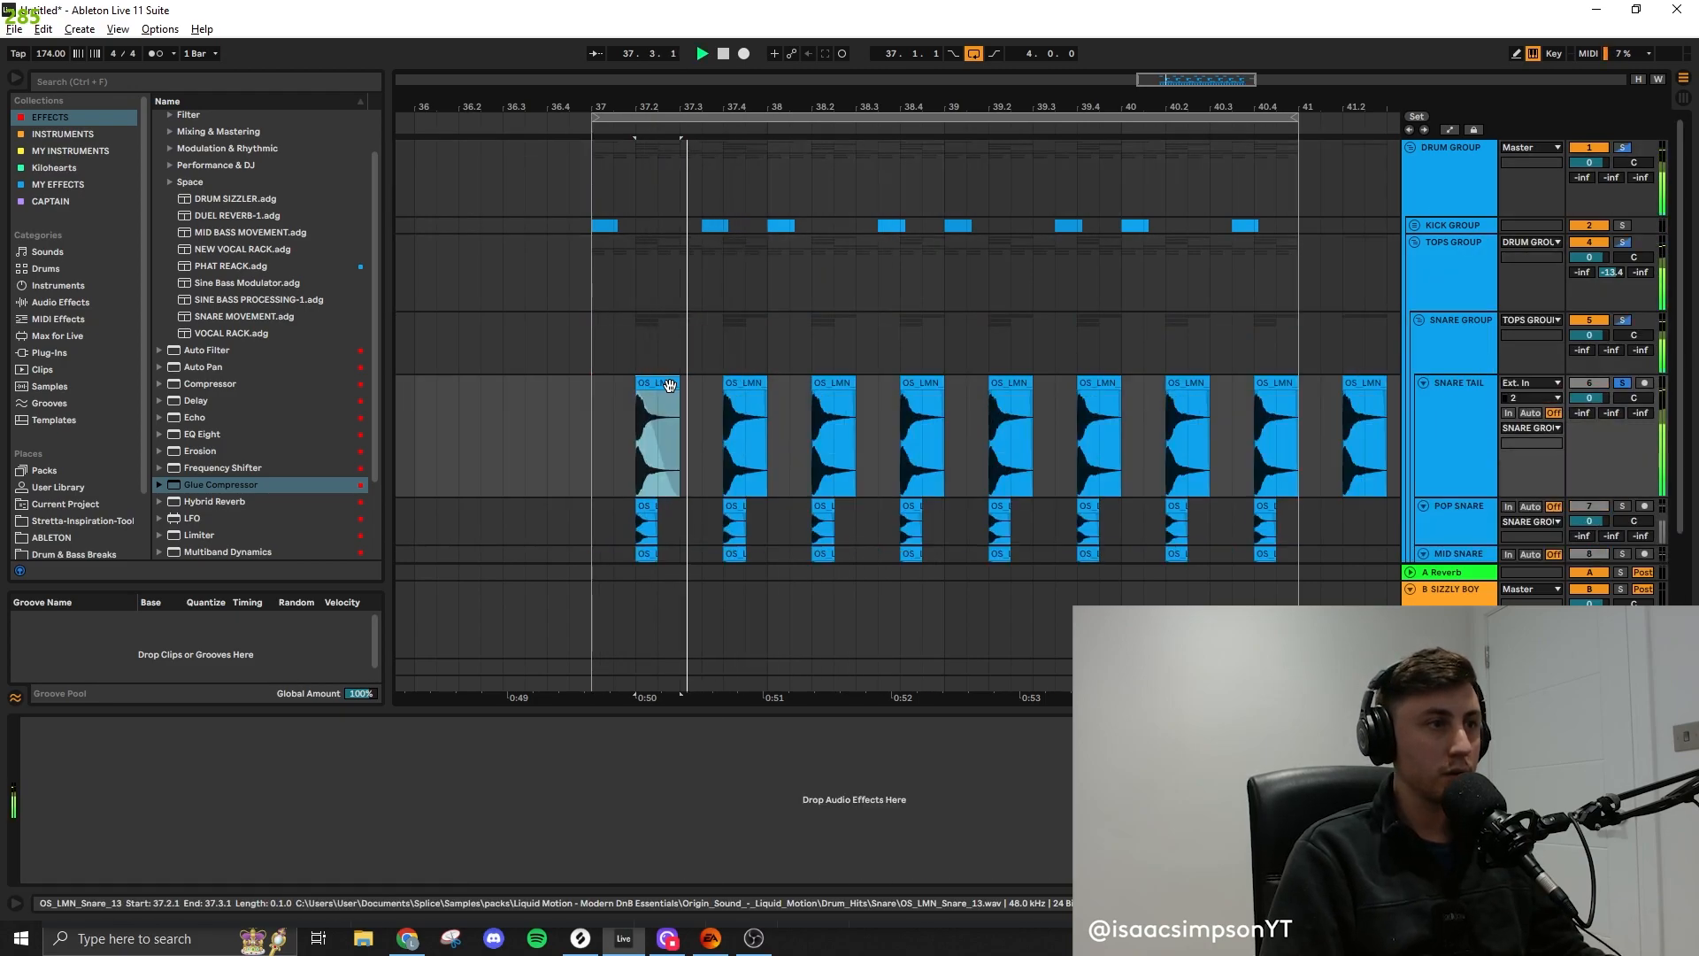
key(space)
drag(714, 418, 596, 432)
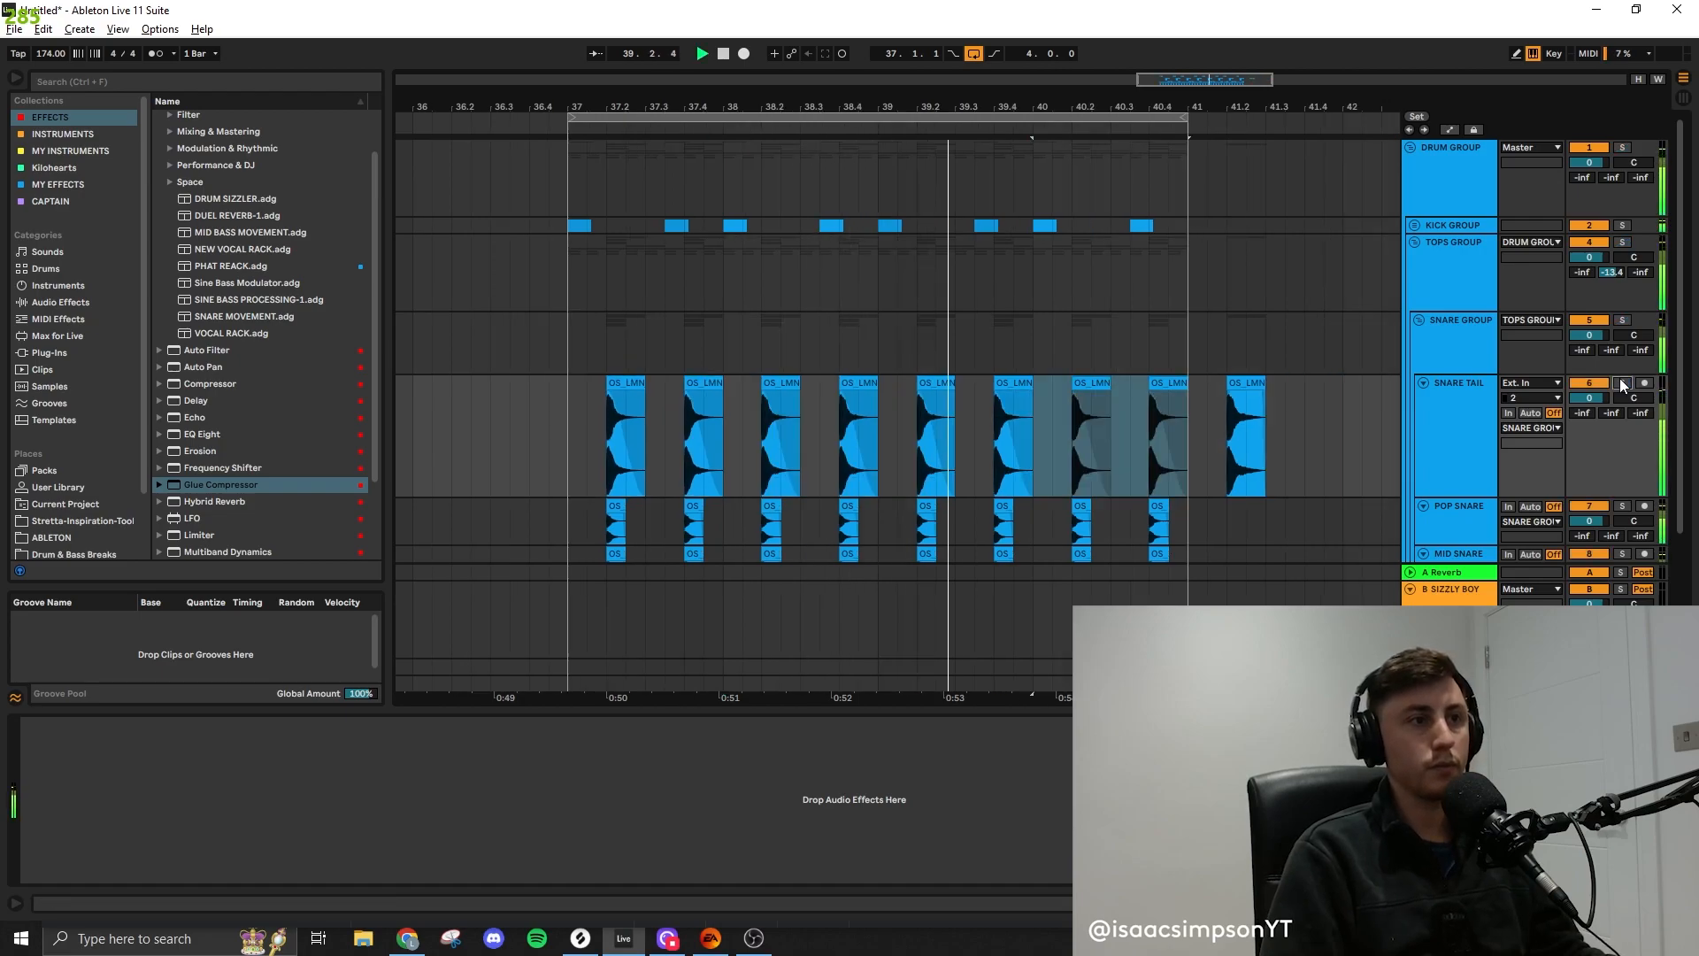
Duplicate the SNARE TAIL clips of bar 37 across bars 38 to 40
drag(1048, 414, 792, 411)
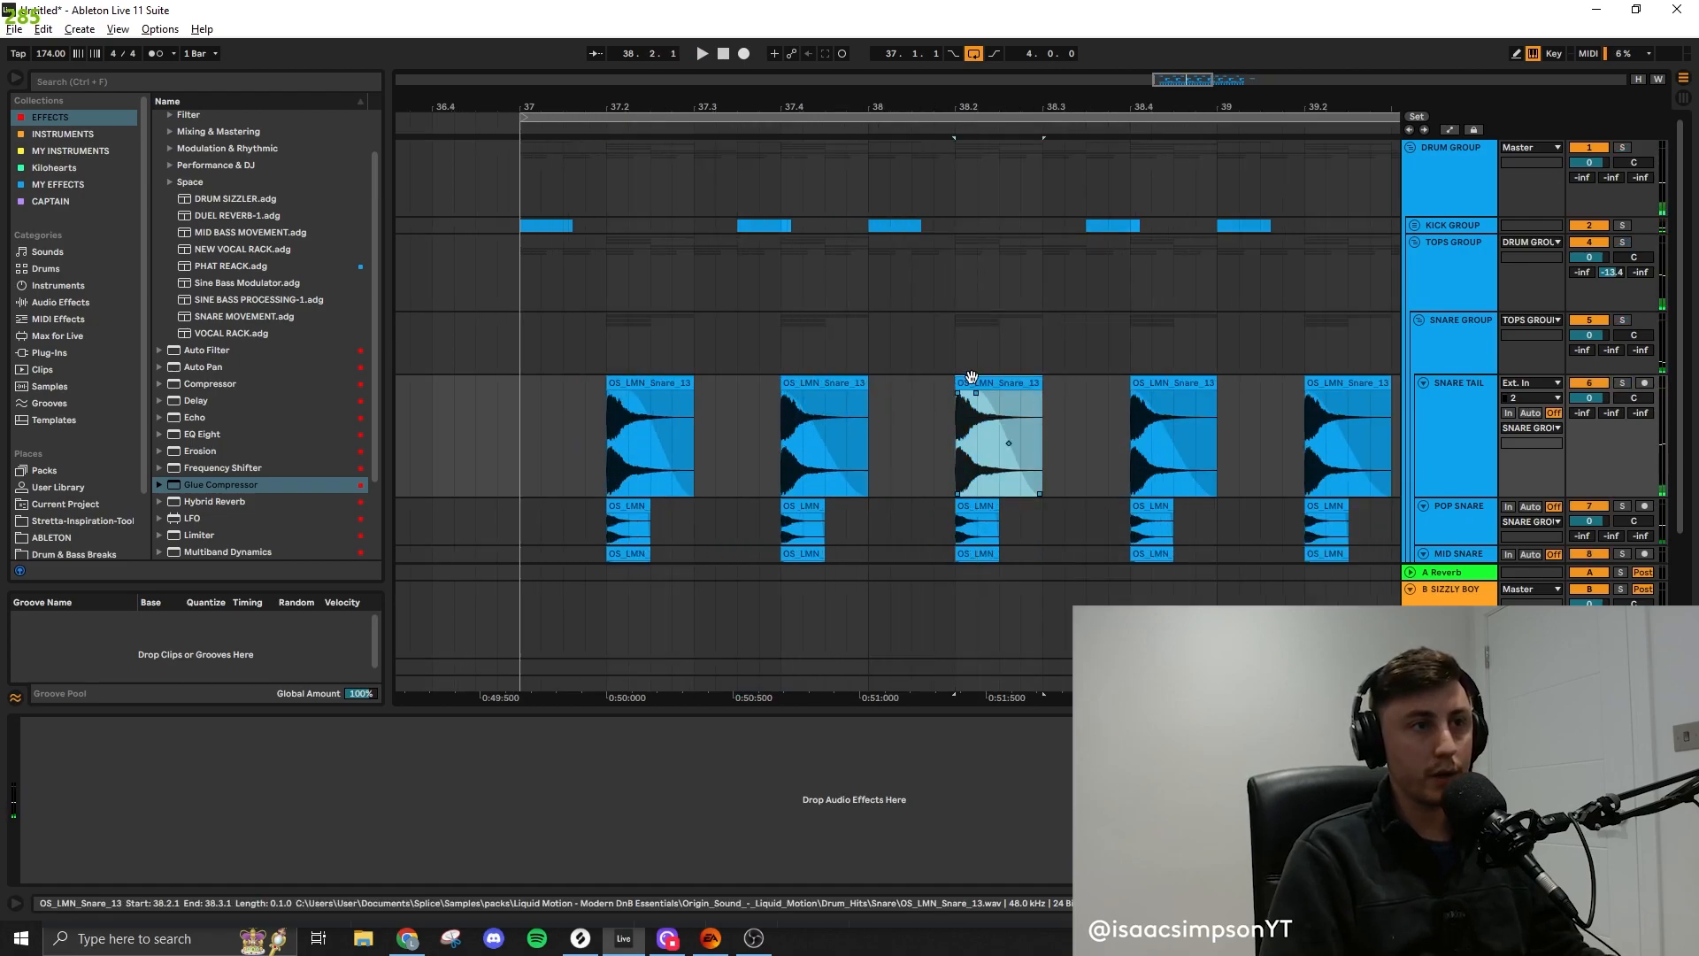
scroll(993, 407, down, 2)
key(ctrl+d)
key(ctrl+d)
key(ctrl+d)
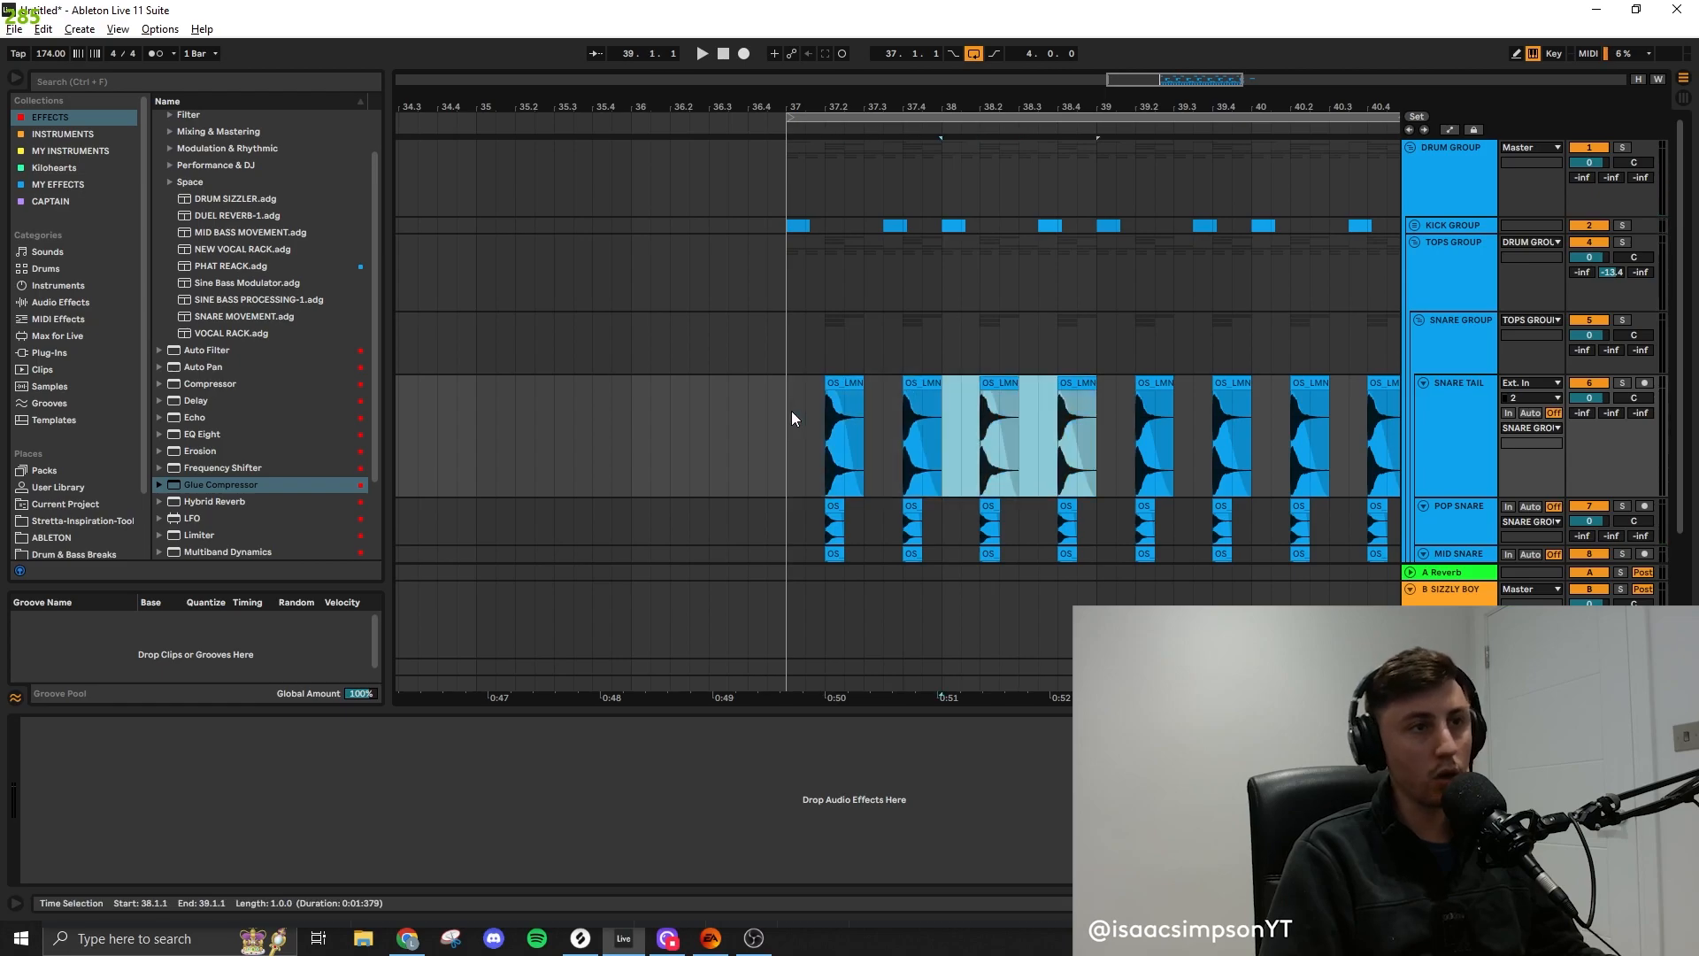
Audition the POP SNARE and MID SNARE tracks soloed, and load an EQ Eight
scroll(869, 432, down, 3)
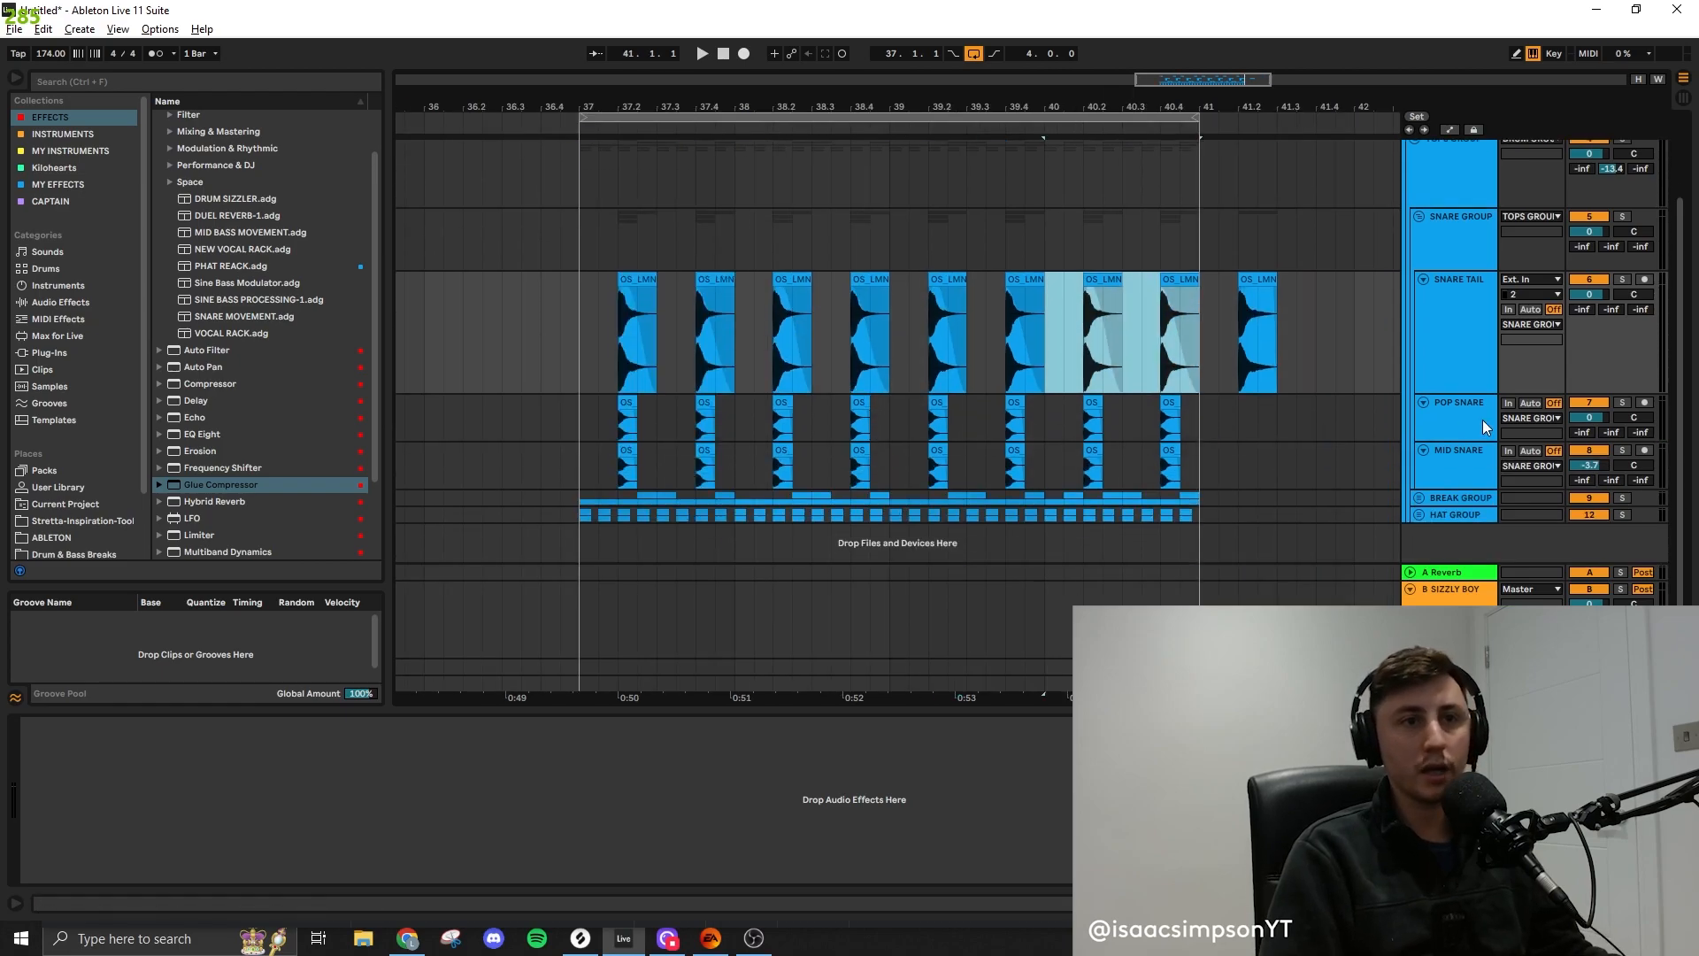
click(1621, 404)
key(space)
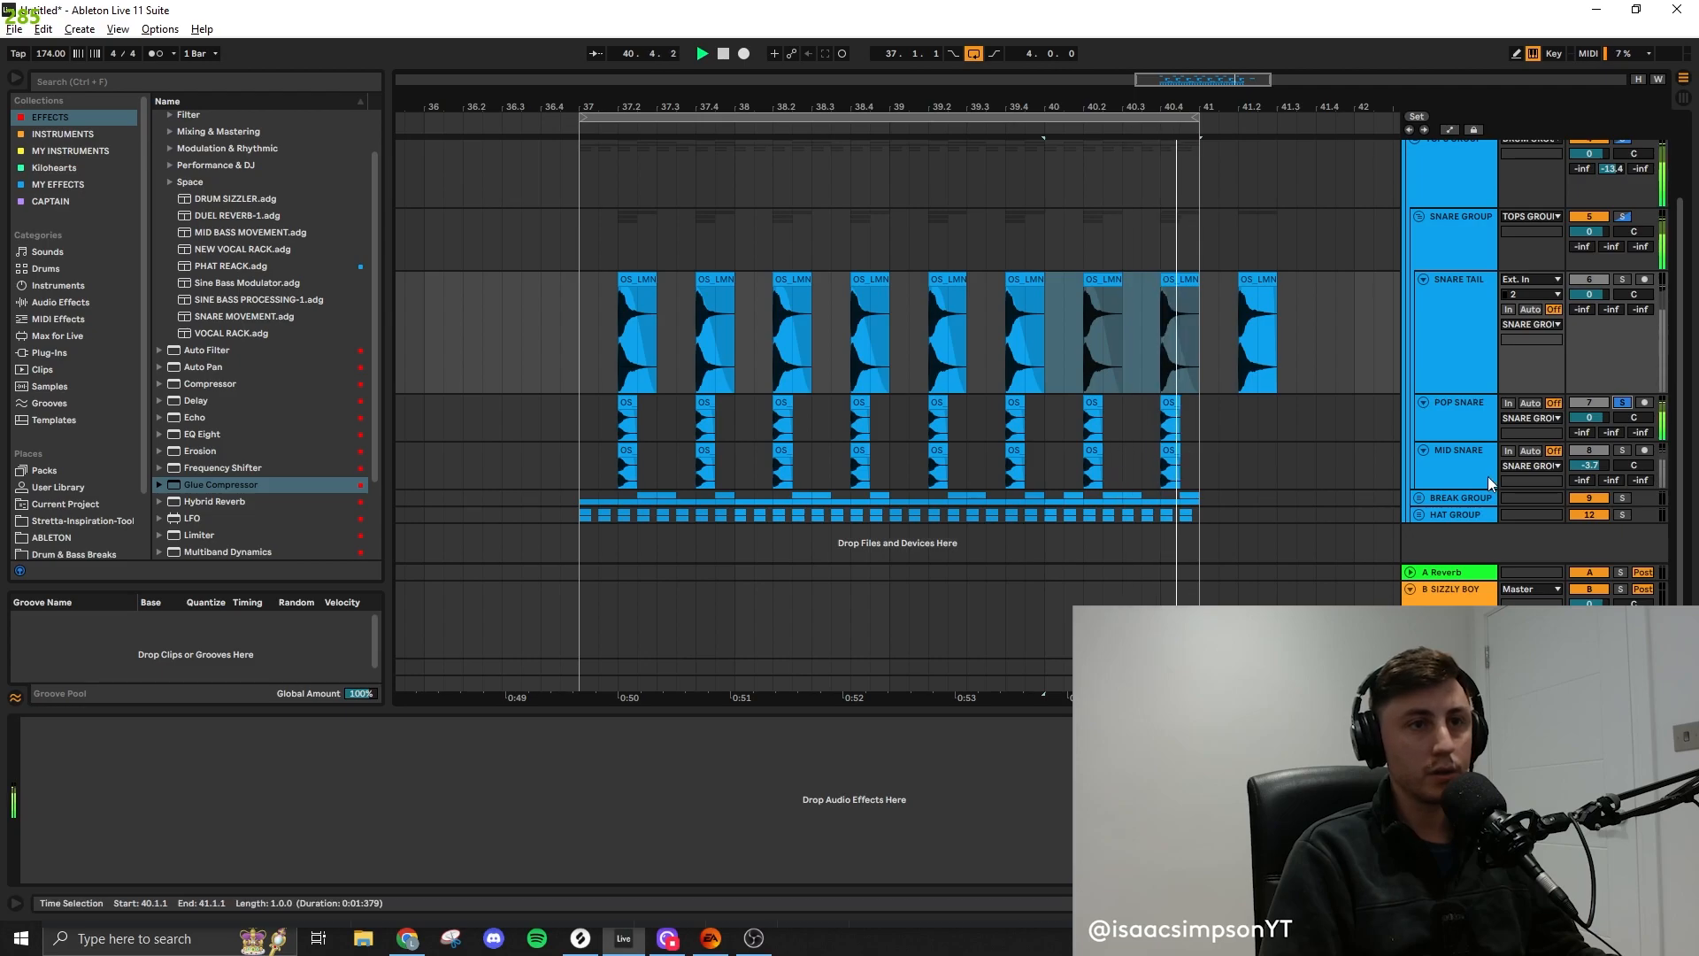
click(1620, 452)
click(195, 486)
drag(201, 431, 220, 761)
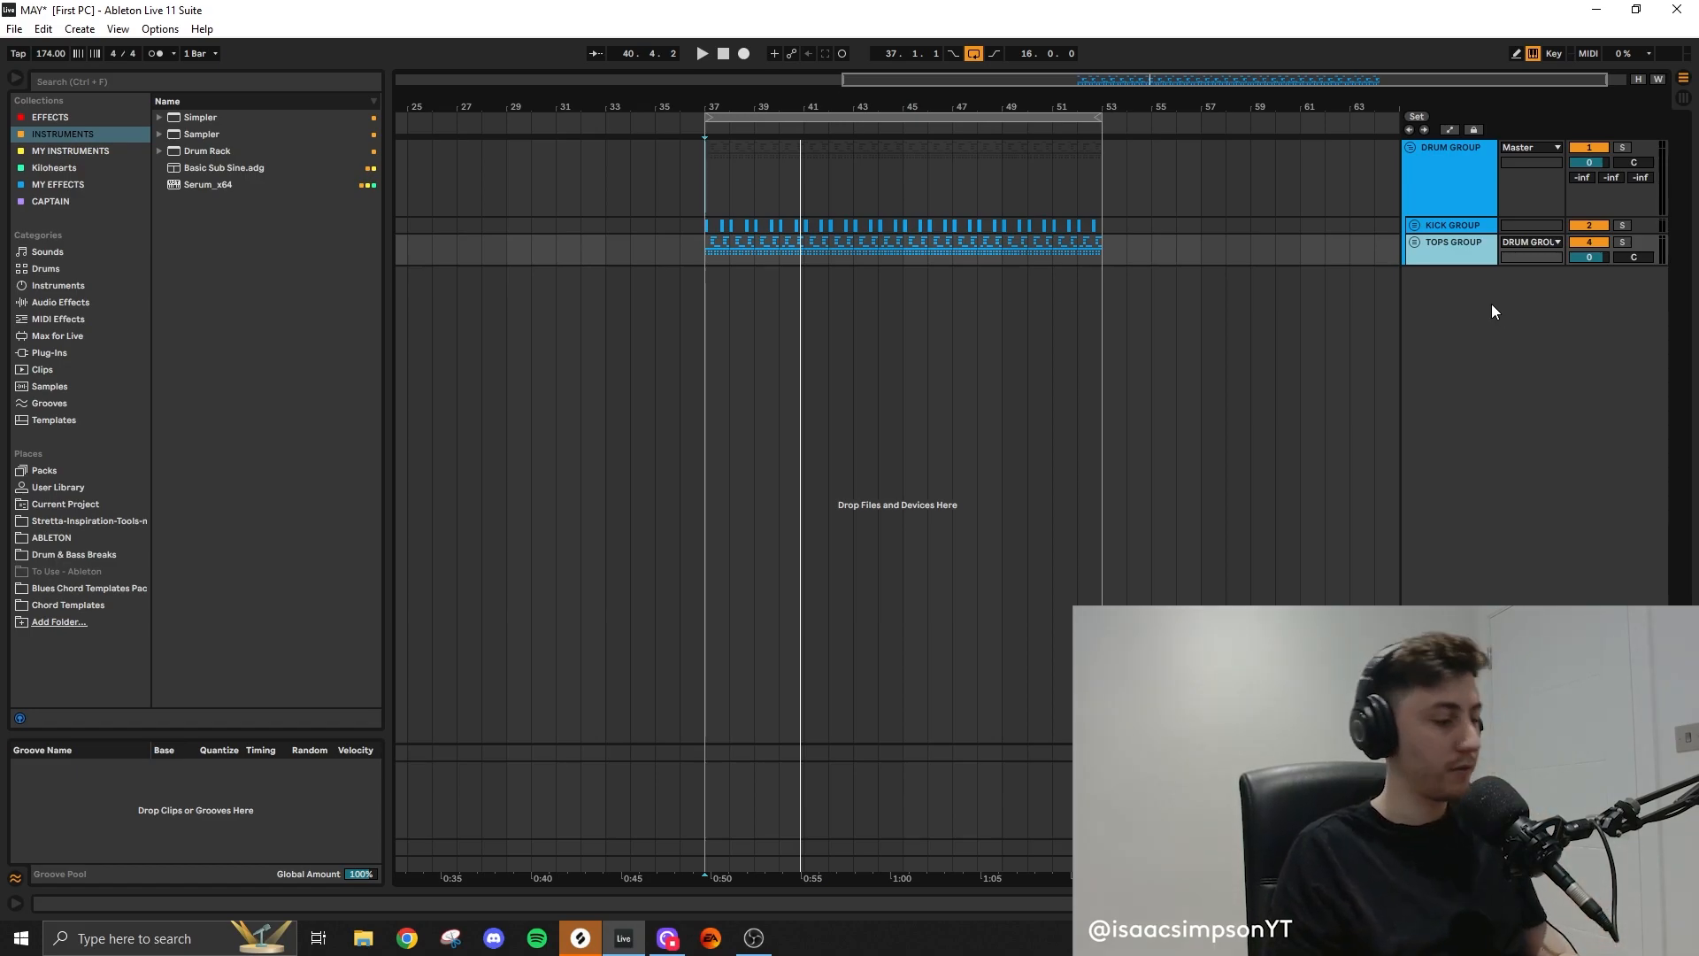
Insert a MIDI track below the TOPS GROUP and load the first MID BASS RACK preset from the MY INSTRUMENTS collection
double_click(1490, 304)
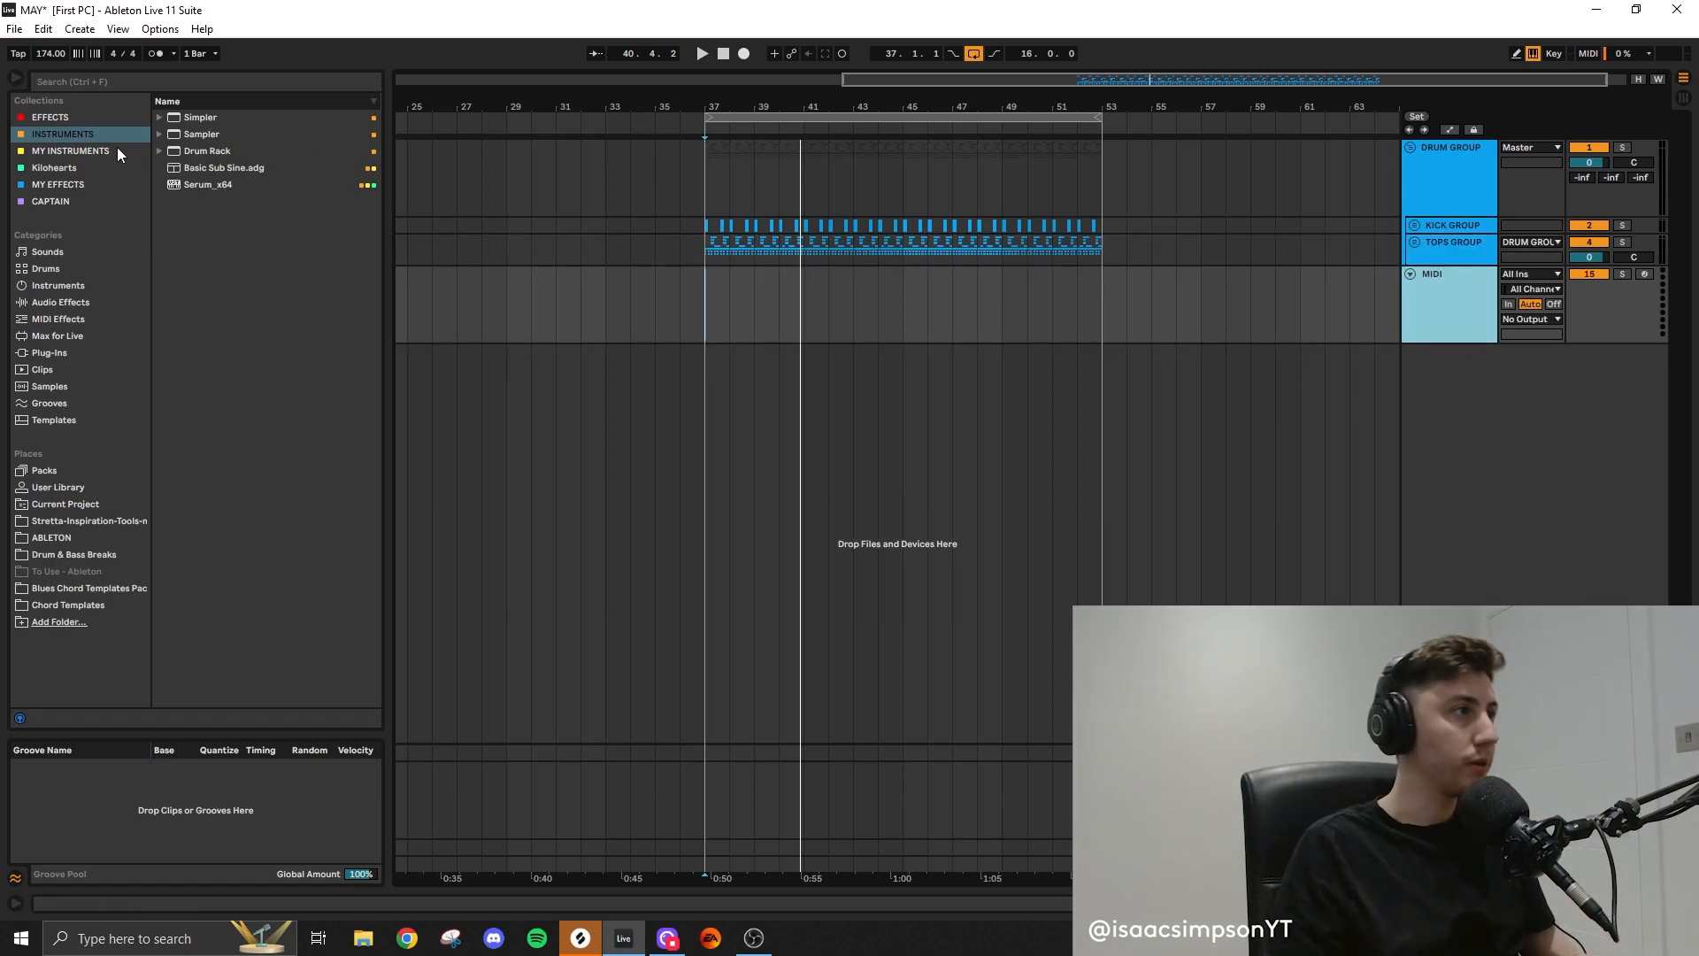
click(67, 117)
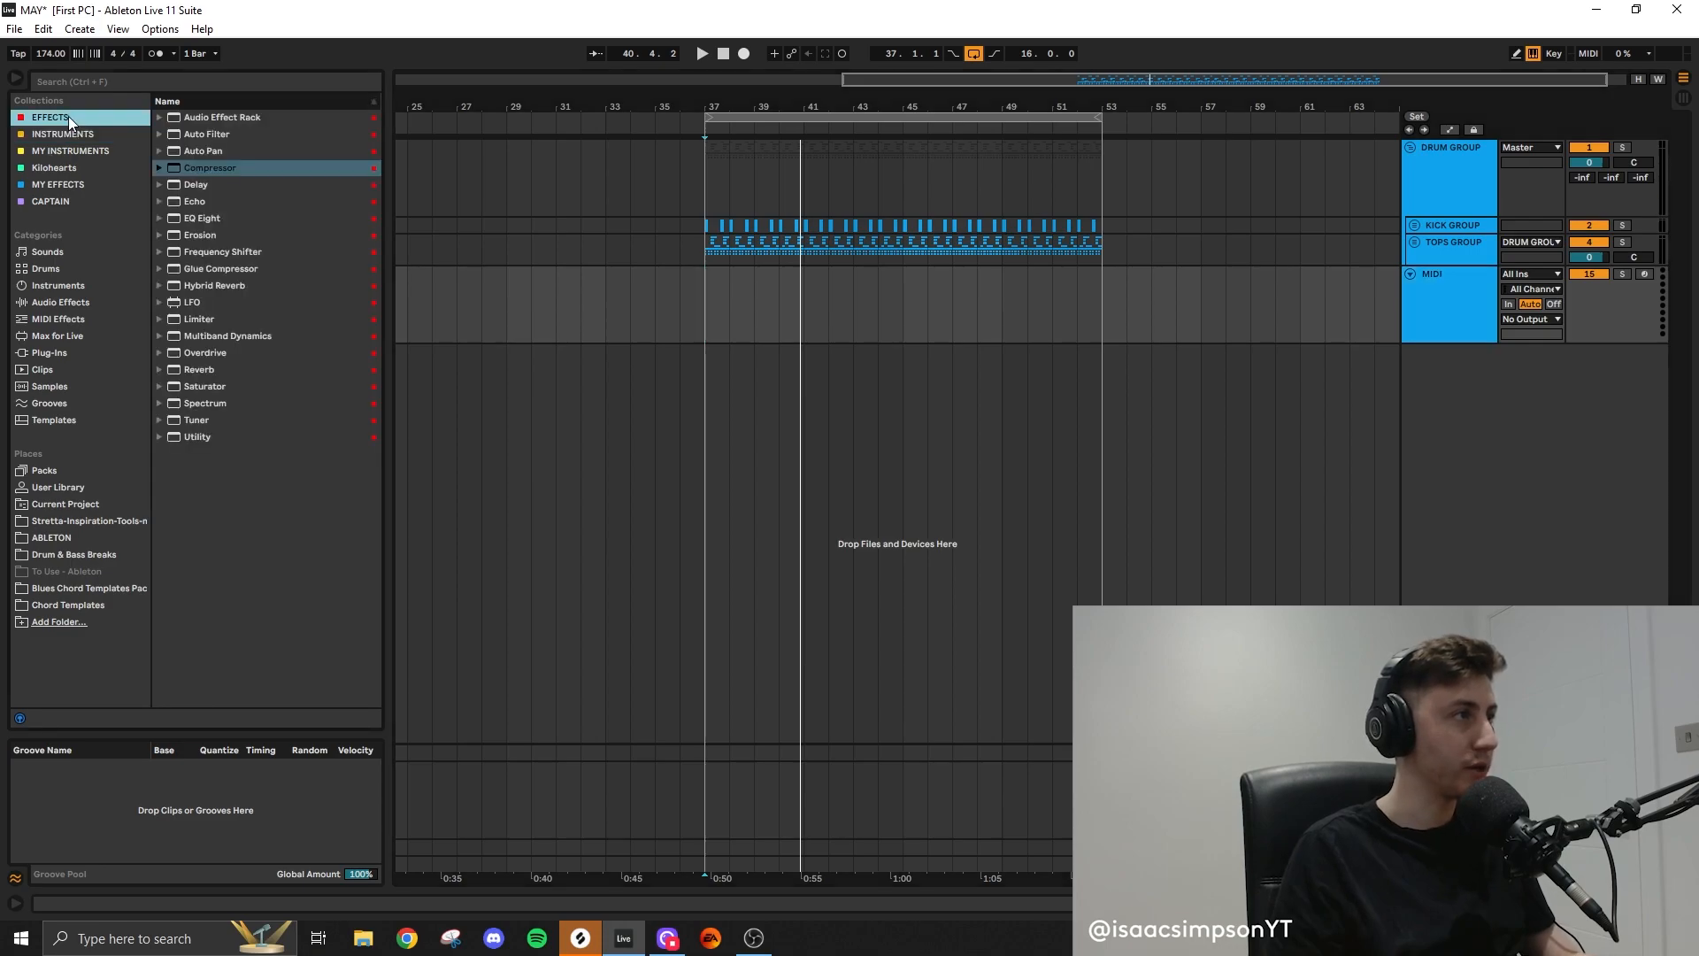
click(61, 133)
click(71, 152)
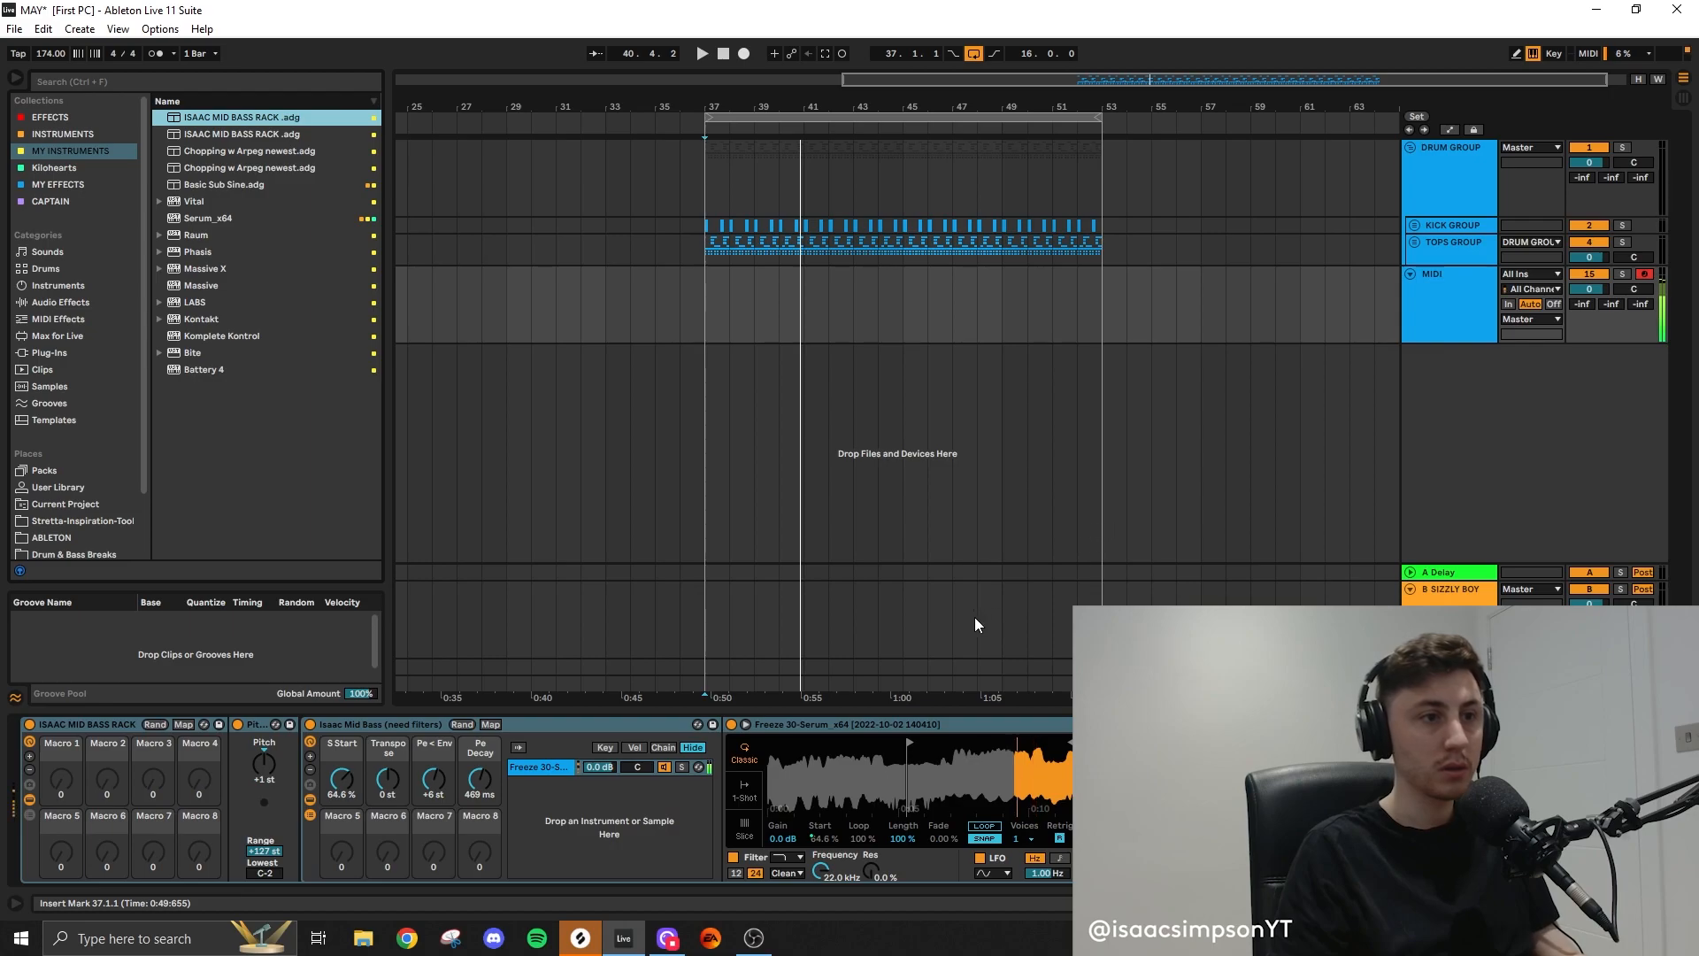
Create an eight-bar MIDI clip from bar 37 on the new track and enter A2 notes at its start
drag(705, 299, 900, 300)
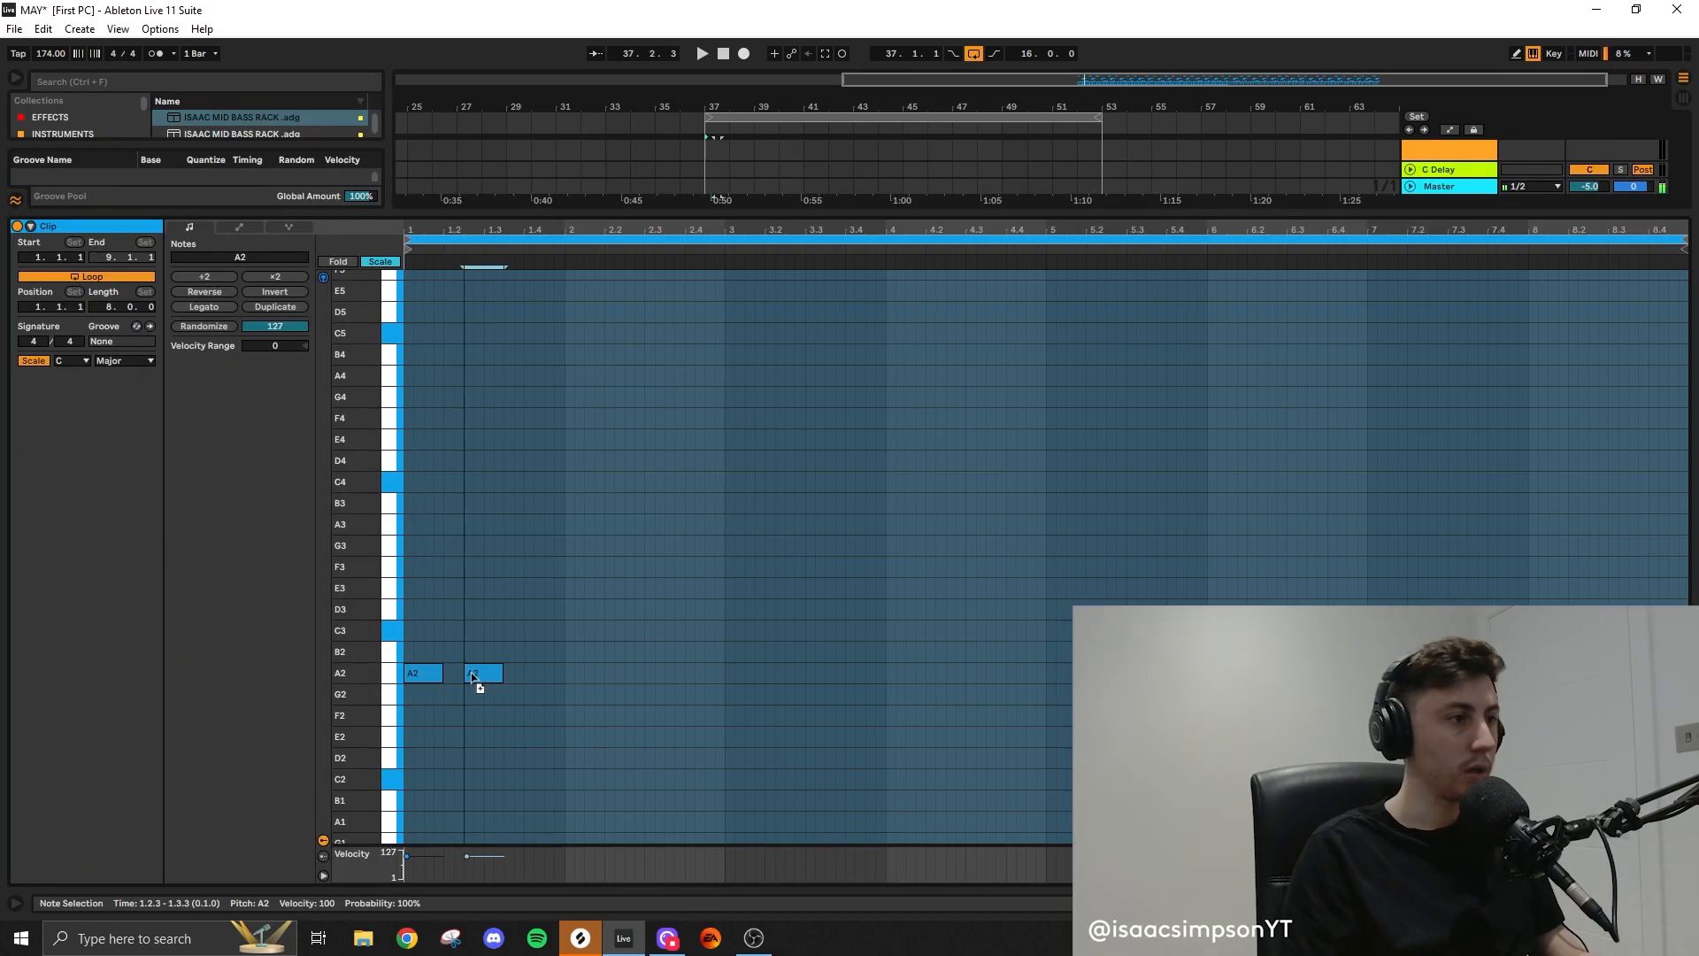
drag(482, 683, 505, 687)
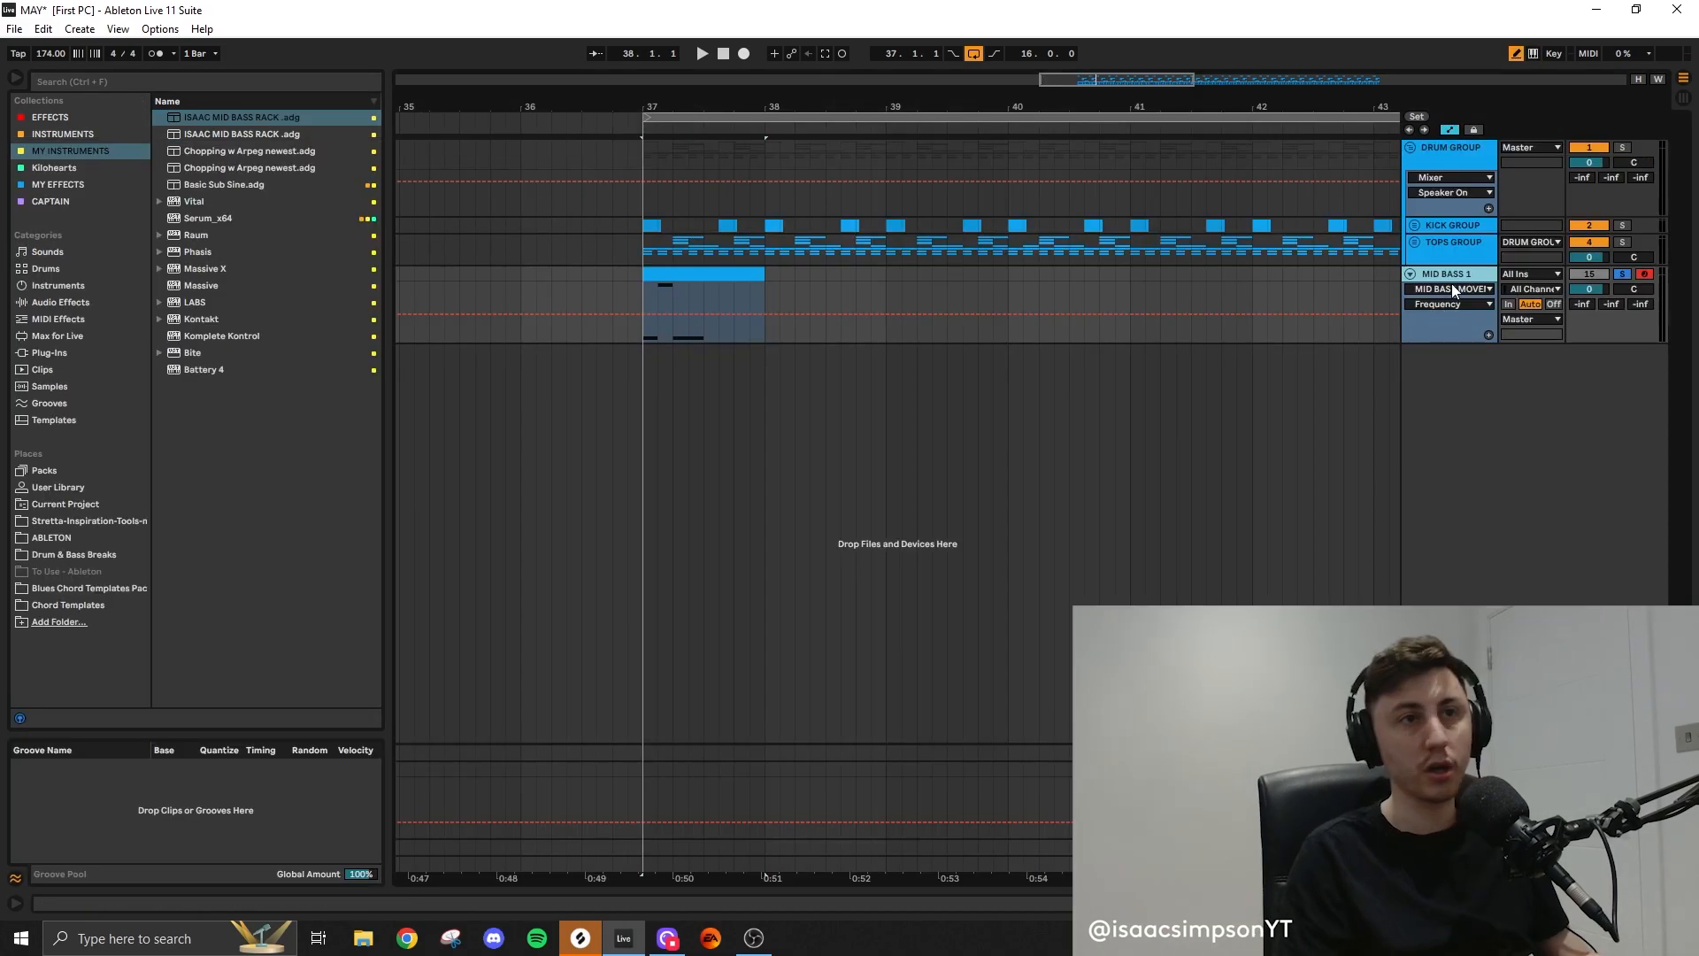
Show separate automation lanes for MID BASS MOVEMENT macros 1, 2 and 3 on the MID BASS 1 track
click(1452, 287)
click(1451, 287)
click(1488, 335)
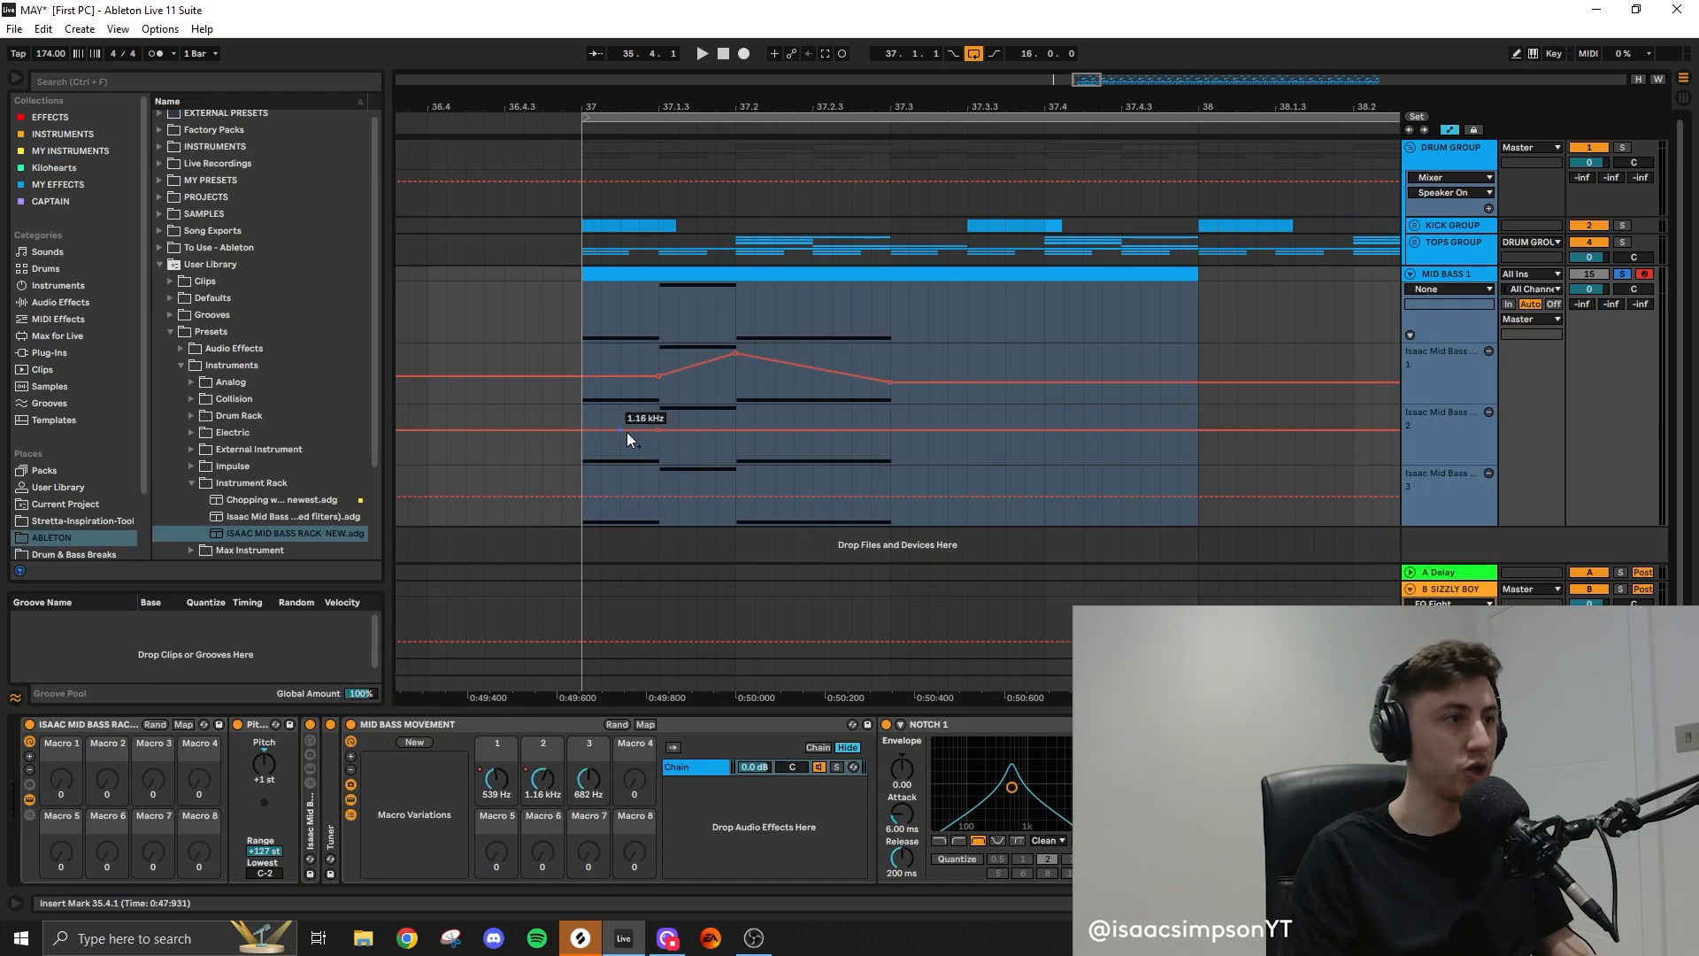
Peak the macro 2 automation at 37.2, ramp macro 3 down to 37.3, and audition the bass
drag(659, 431, 658, 432)
drag(658, 432, 658, 442)
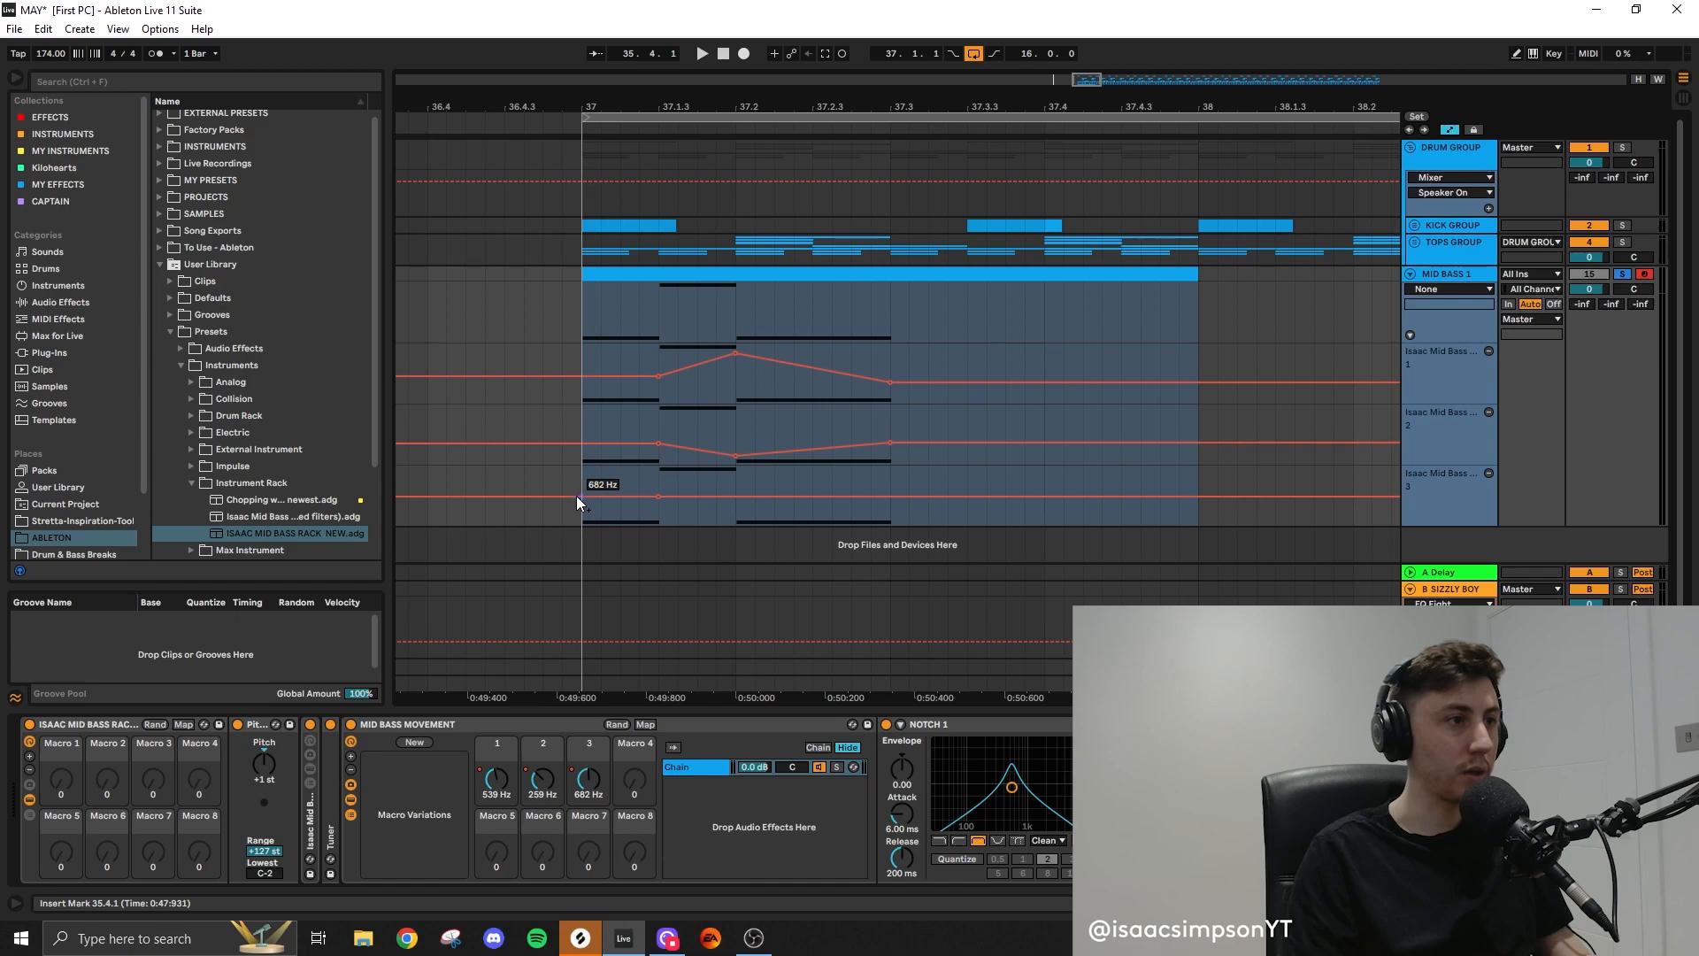
drag(578, 497, 579, 511)
key(space)
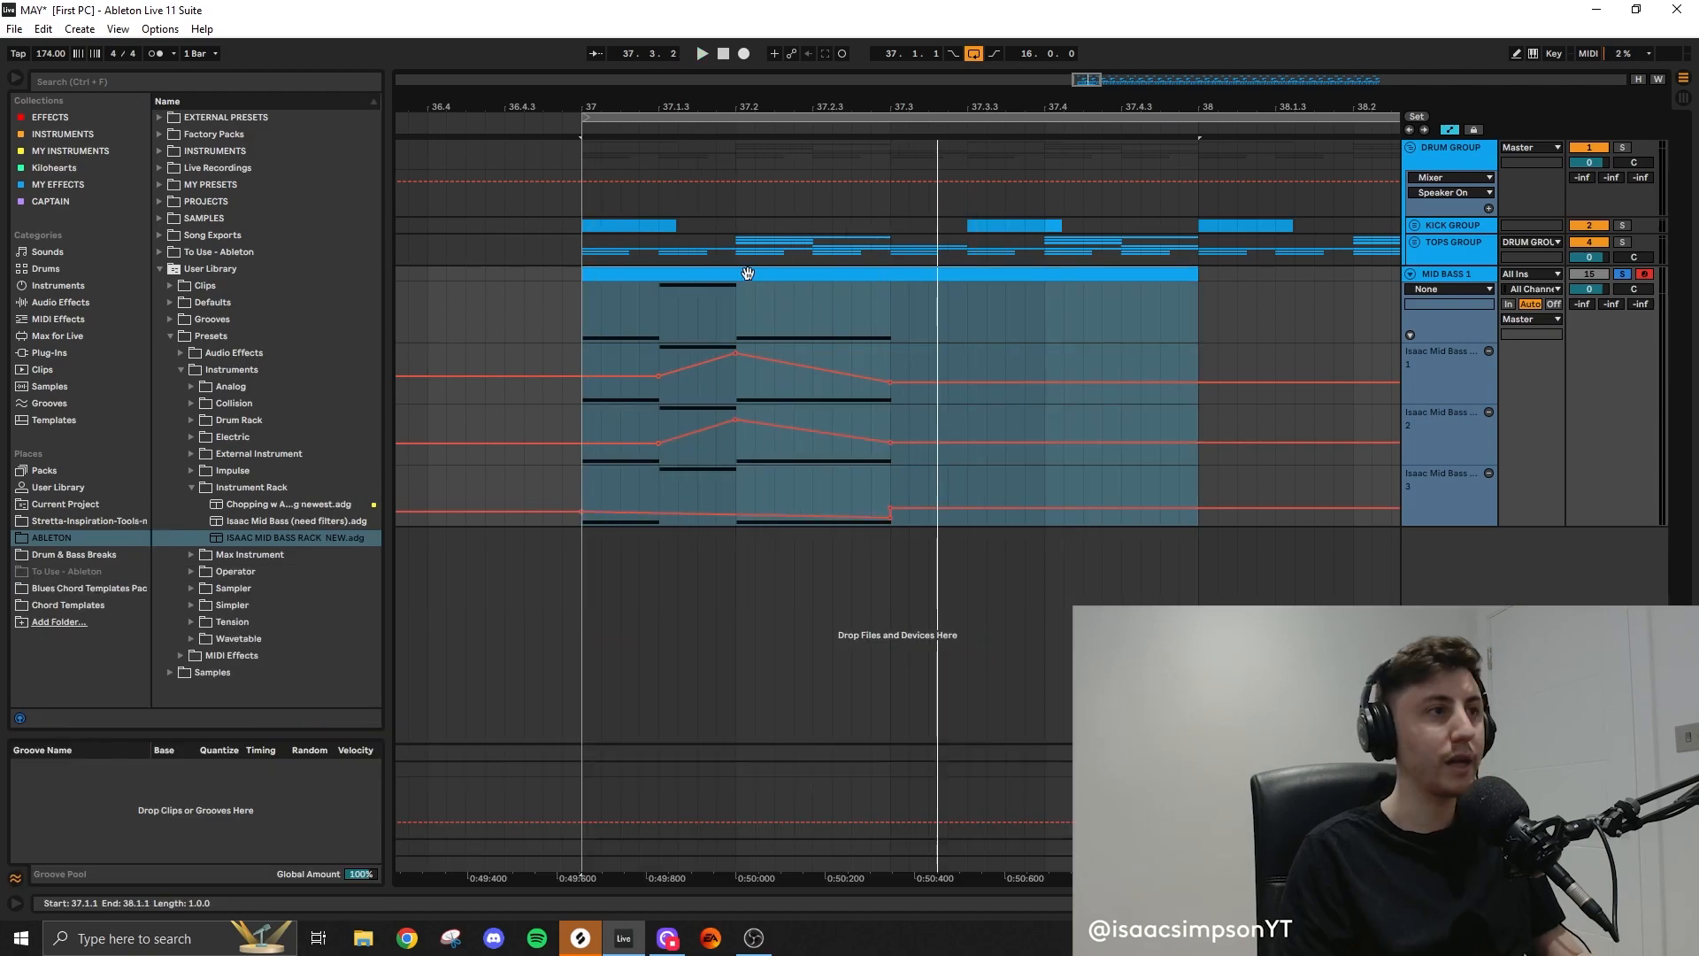
Duplicate the bass clip to bar 38, and in the bar 37 clip replace the second A2 note by extending A3 to 1.3
drag(689, 277, 1298, 279)
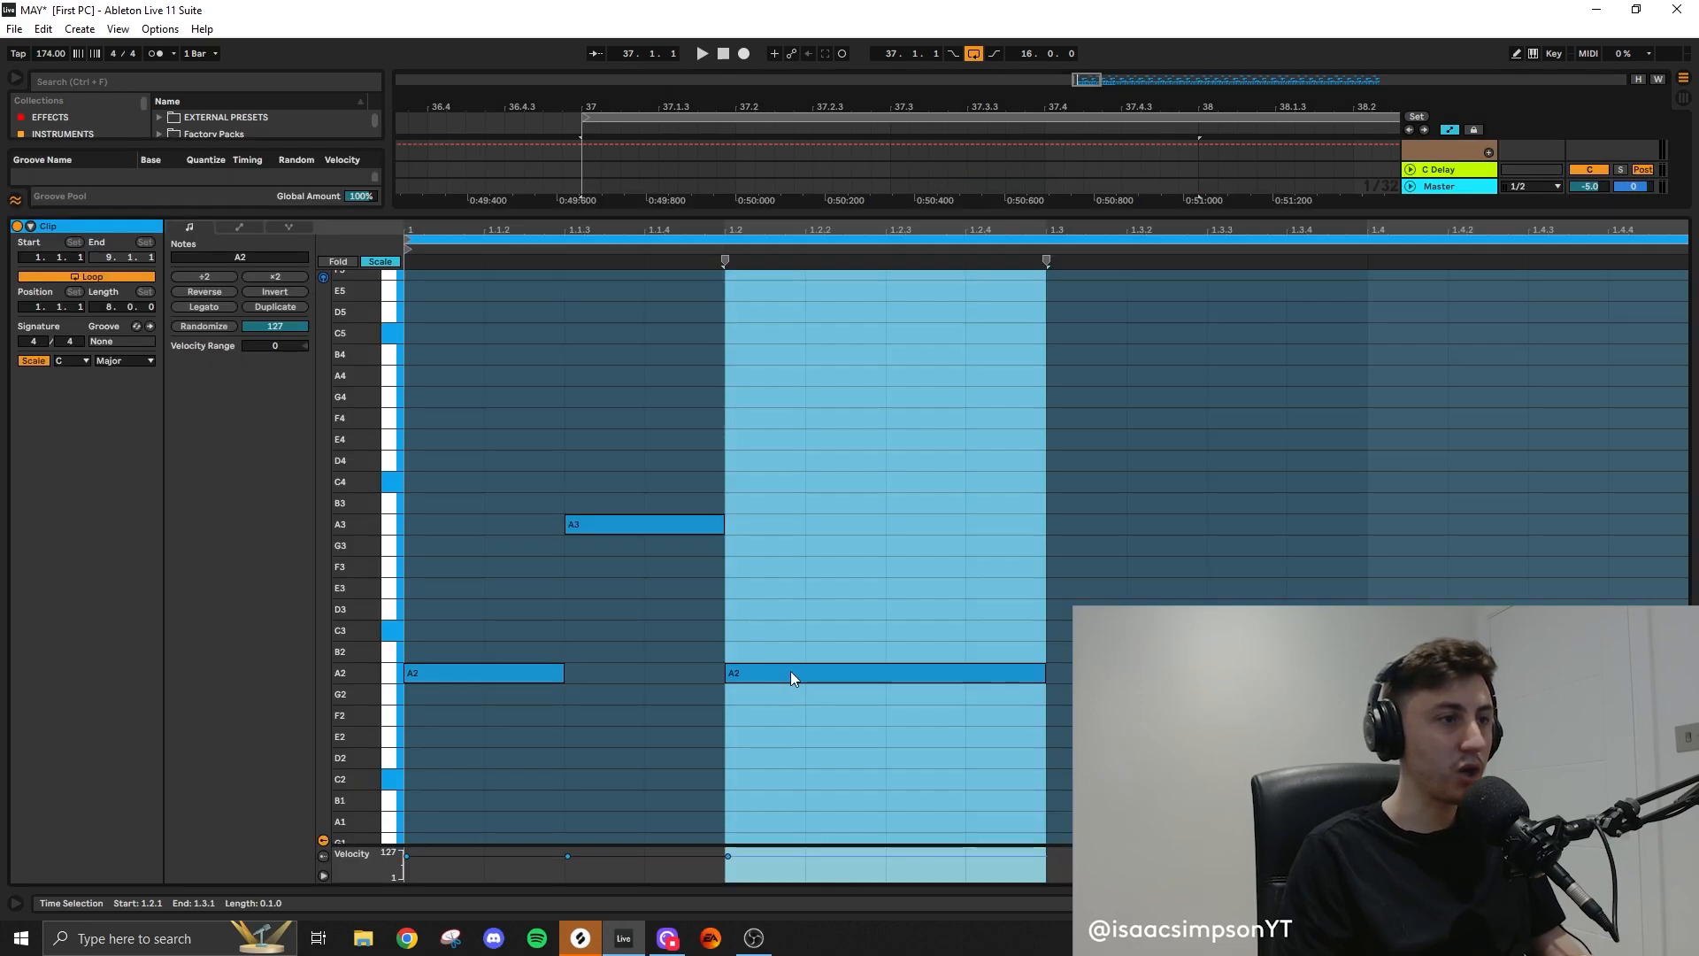
key(Delete)
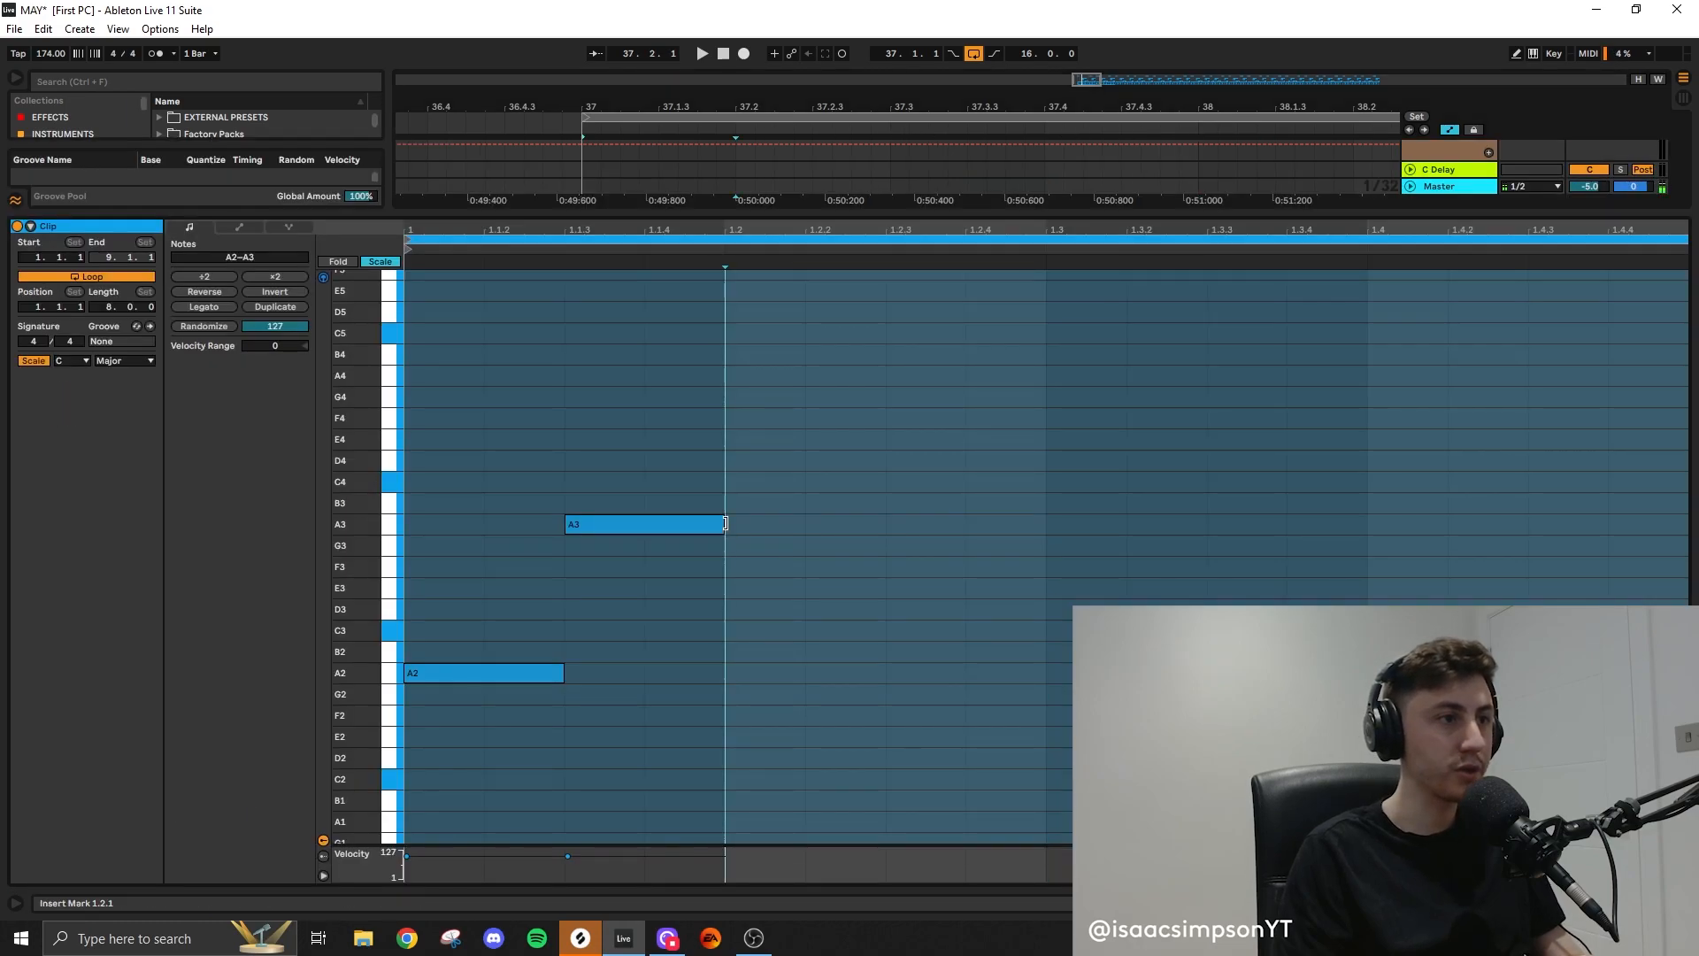
drag(724, 523, 1044, 523)
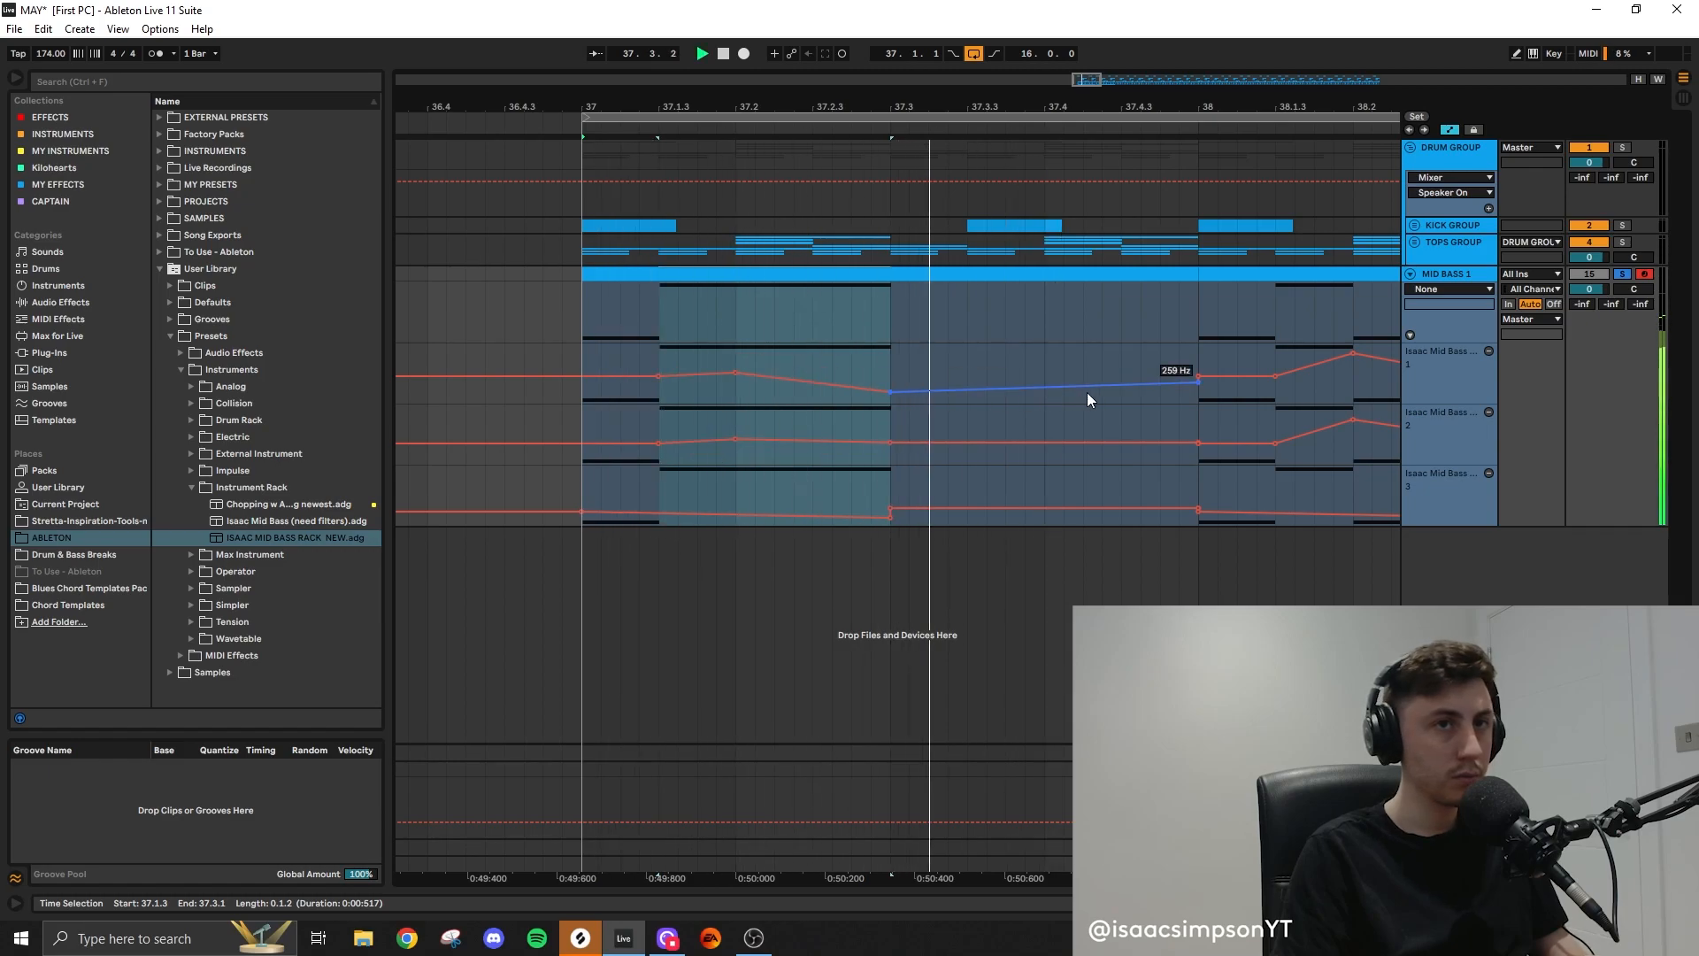
key(space)
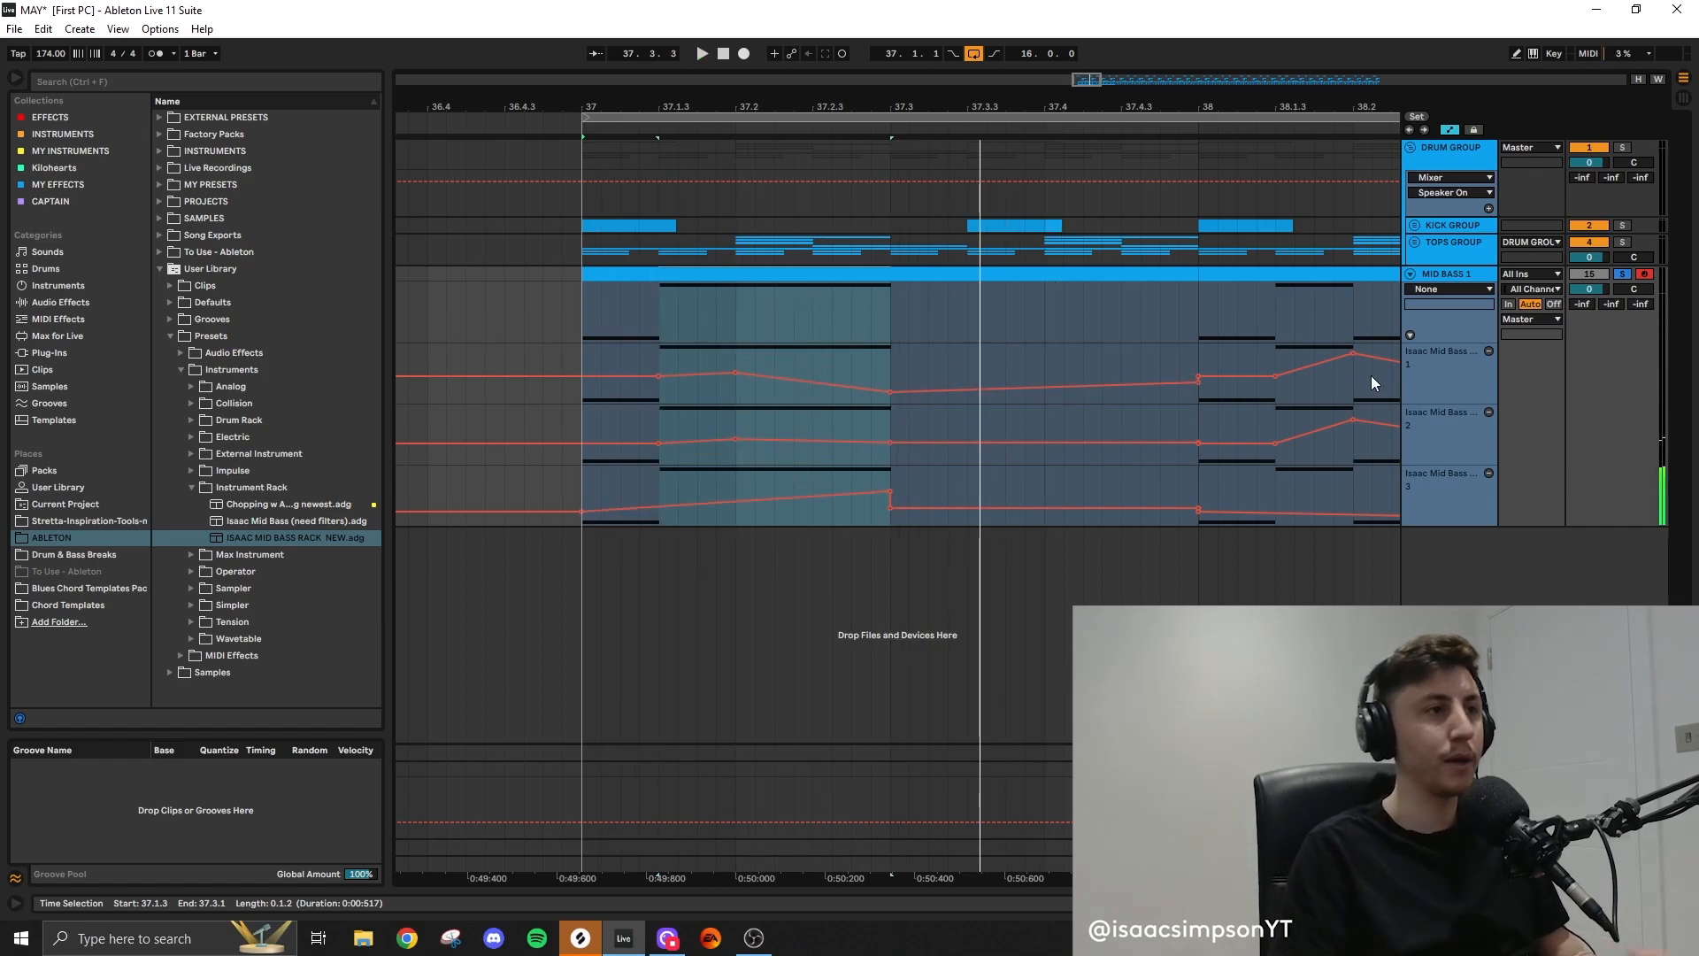
Group the MID BASS 1 track and add an audio track named MB AUDIO below it inside the group
scroll(1246, 385, down, 3)
scroll(1246, 386, down, 1)
scroll(1070, 177, up, 1)
drag(1072, 80, 1093, 74)
click(1455, 275)
key(ctrl+t)
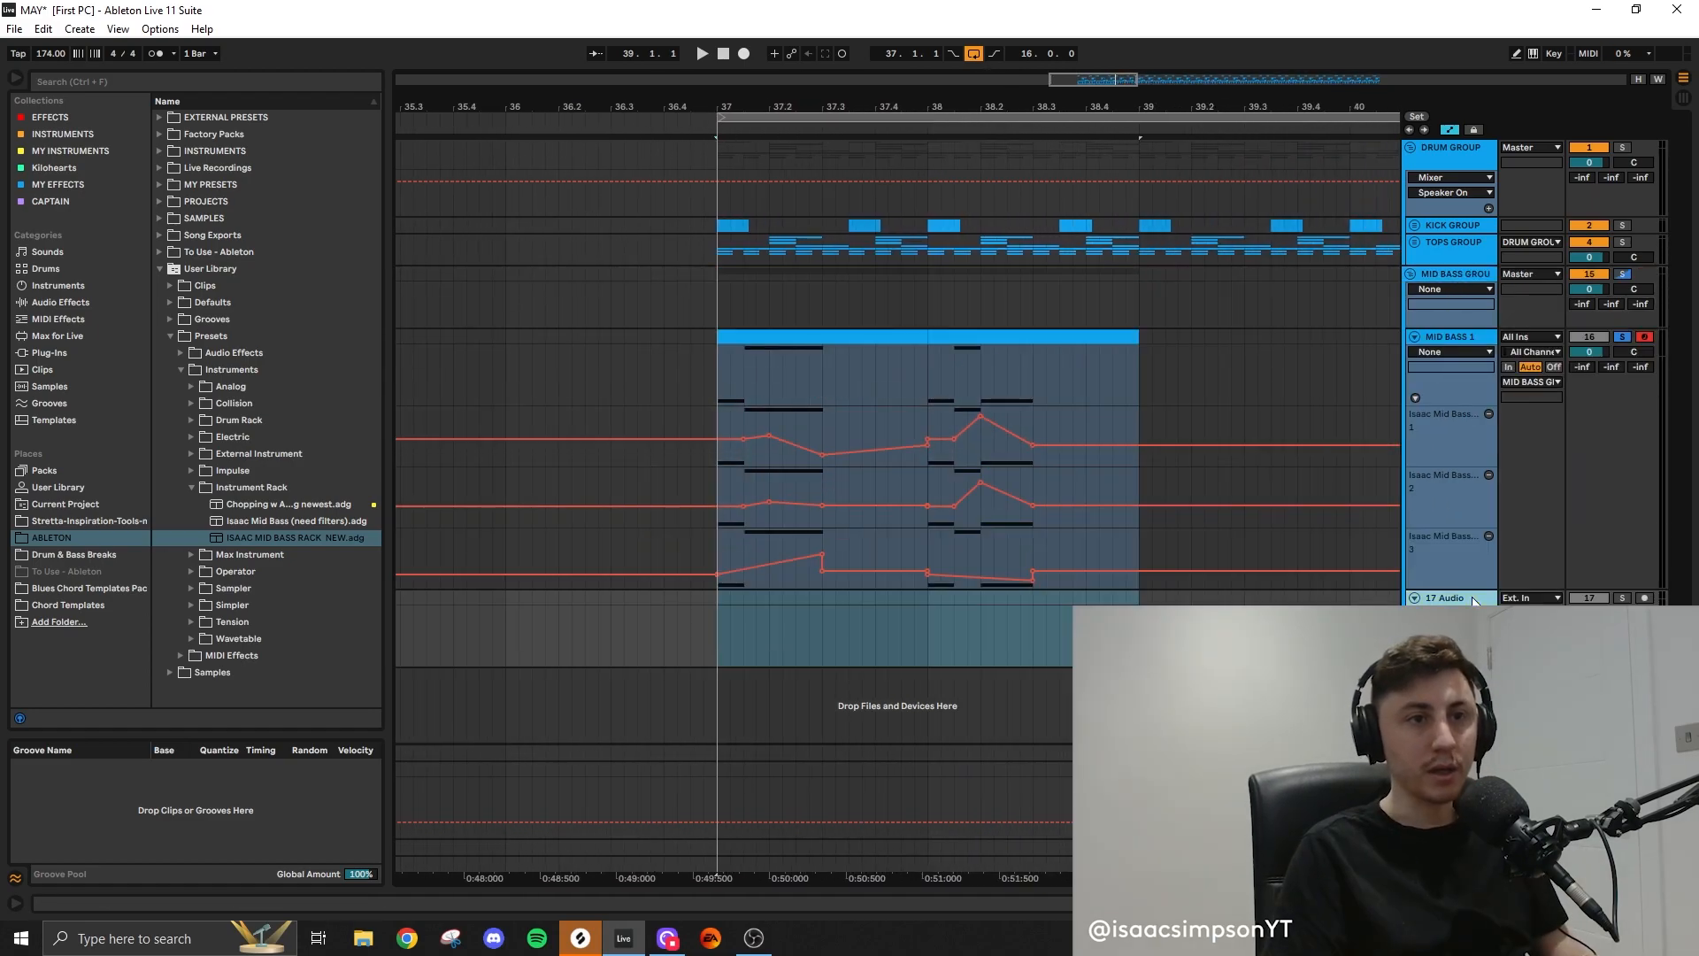
key(ctrl+r)
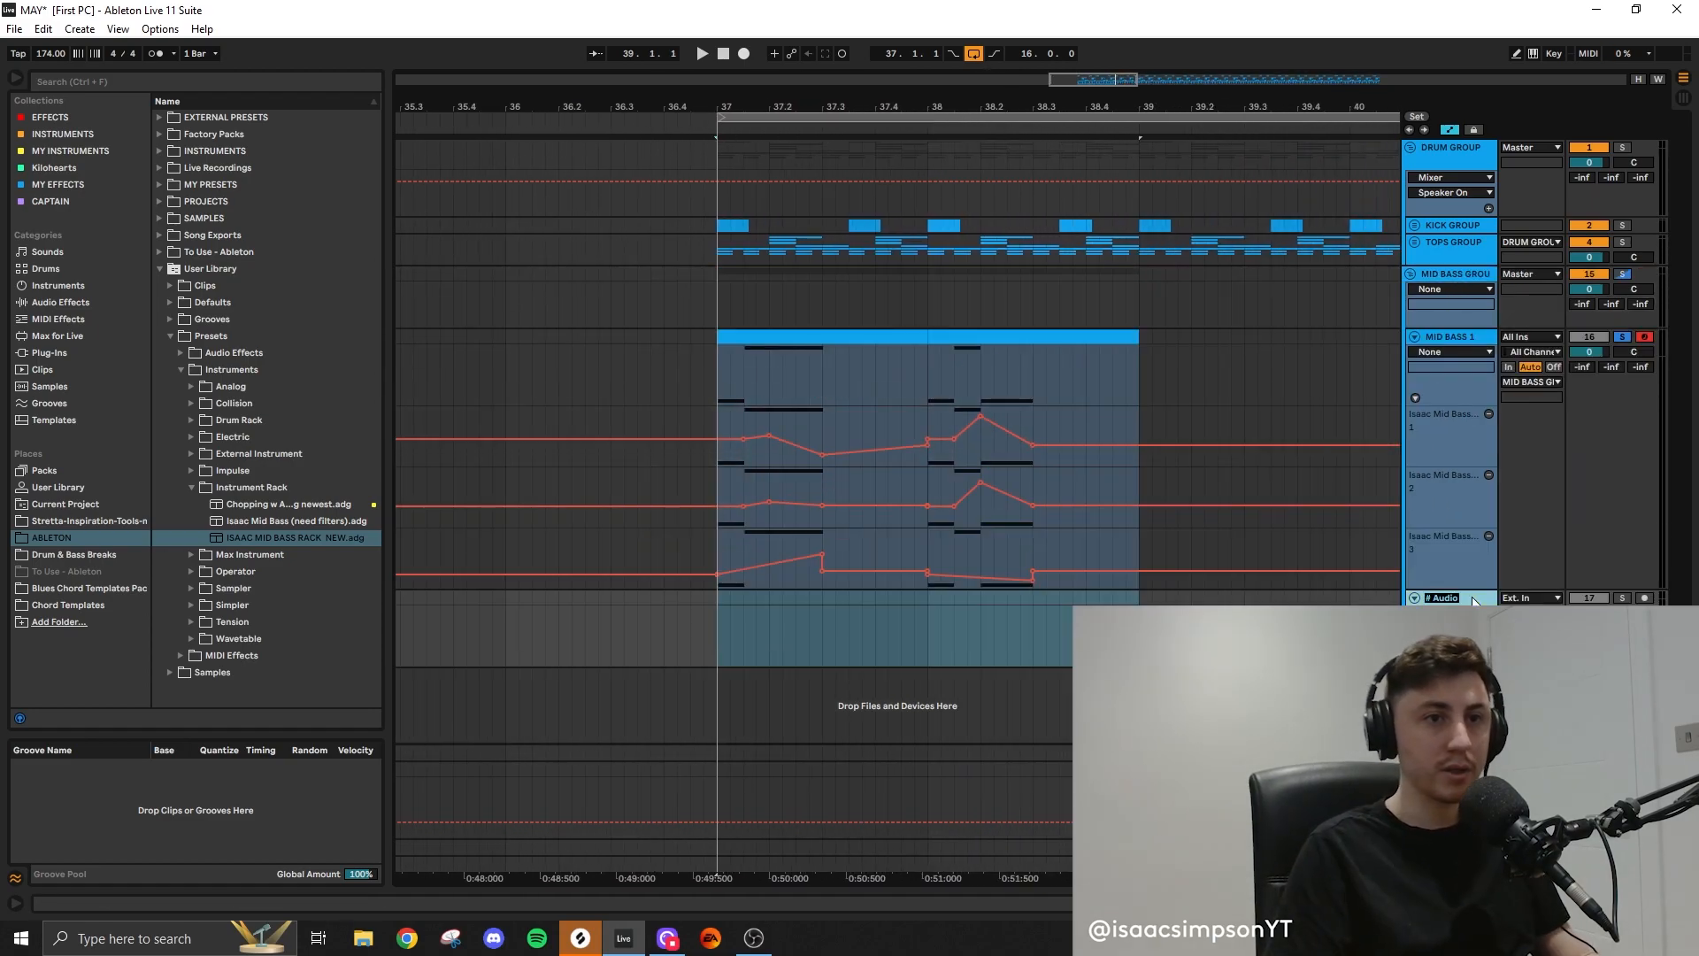
text(MB AUDIO)
key(Return)
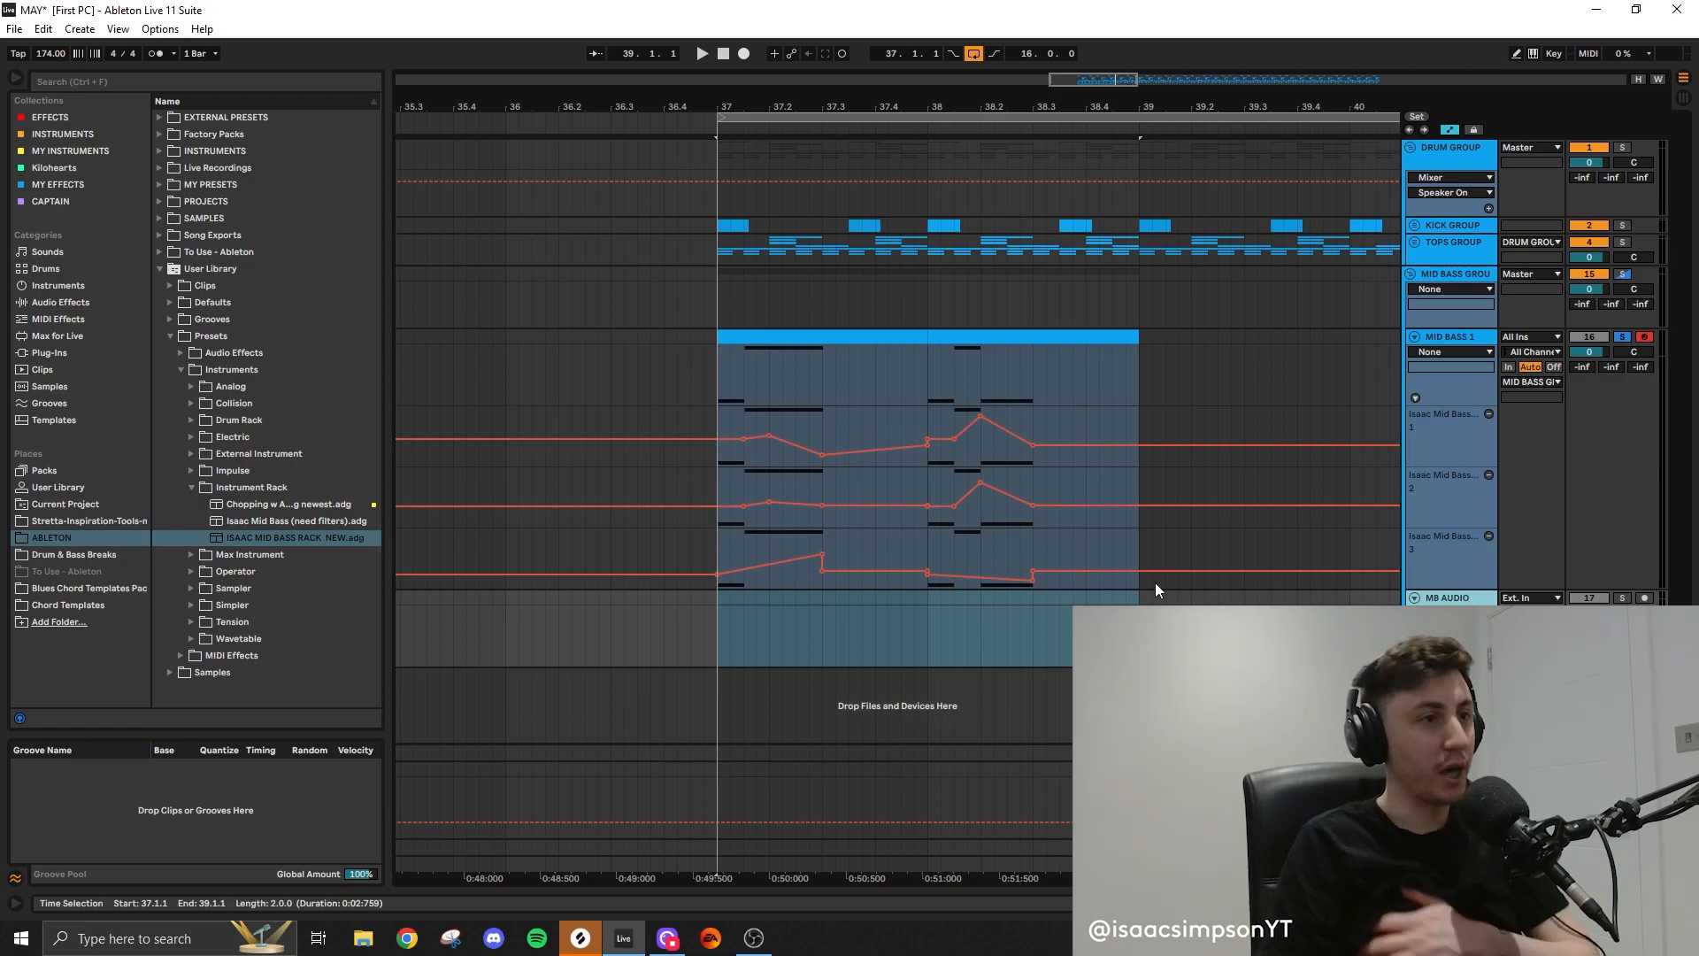
Hide the automation lanes and set the MB AUDIO track's input to MID BASS 1
click(891, 336)
click(999, 336)
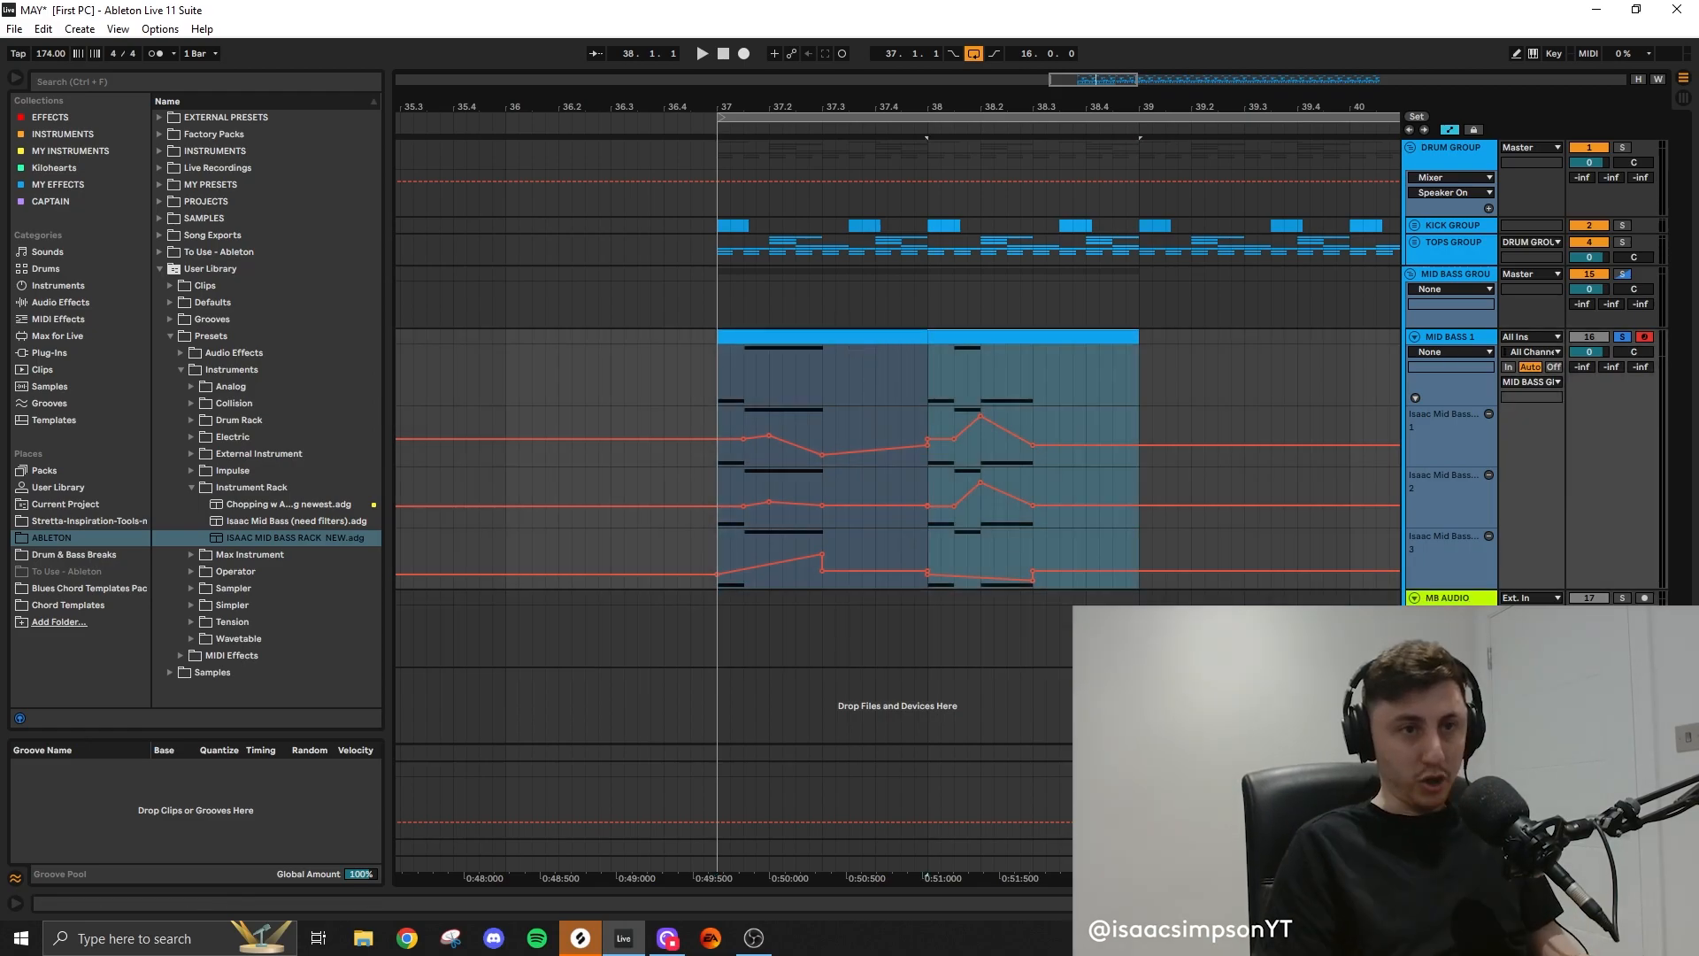
click(1447, 601)
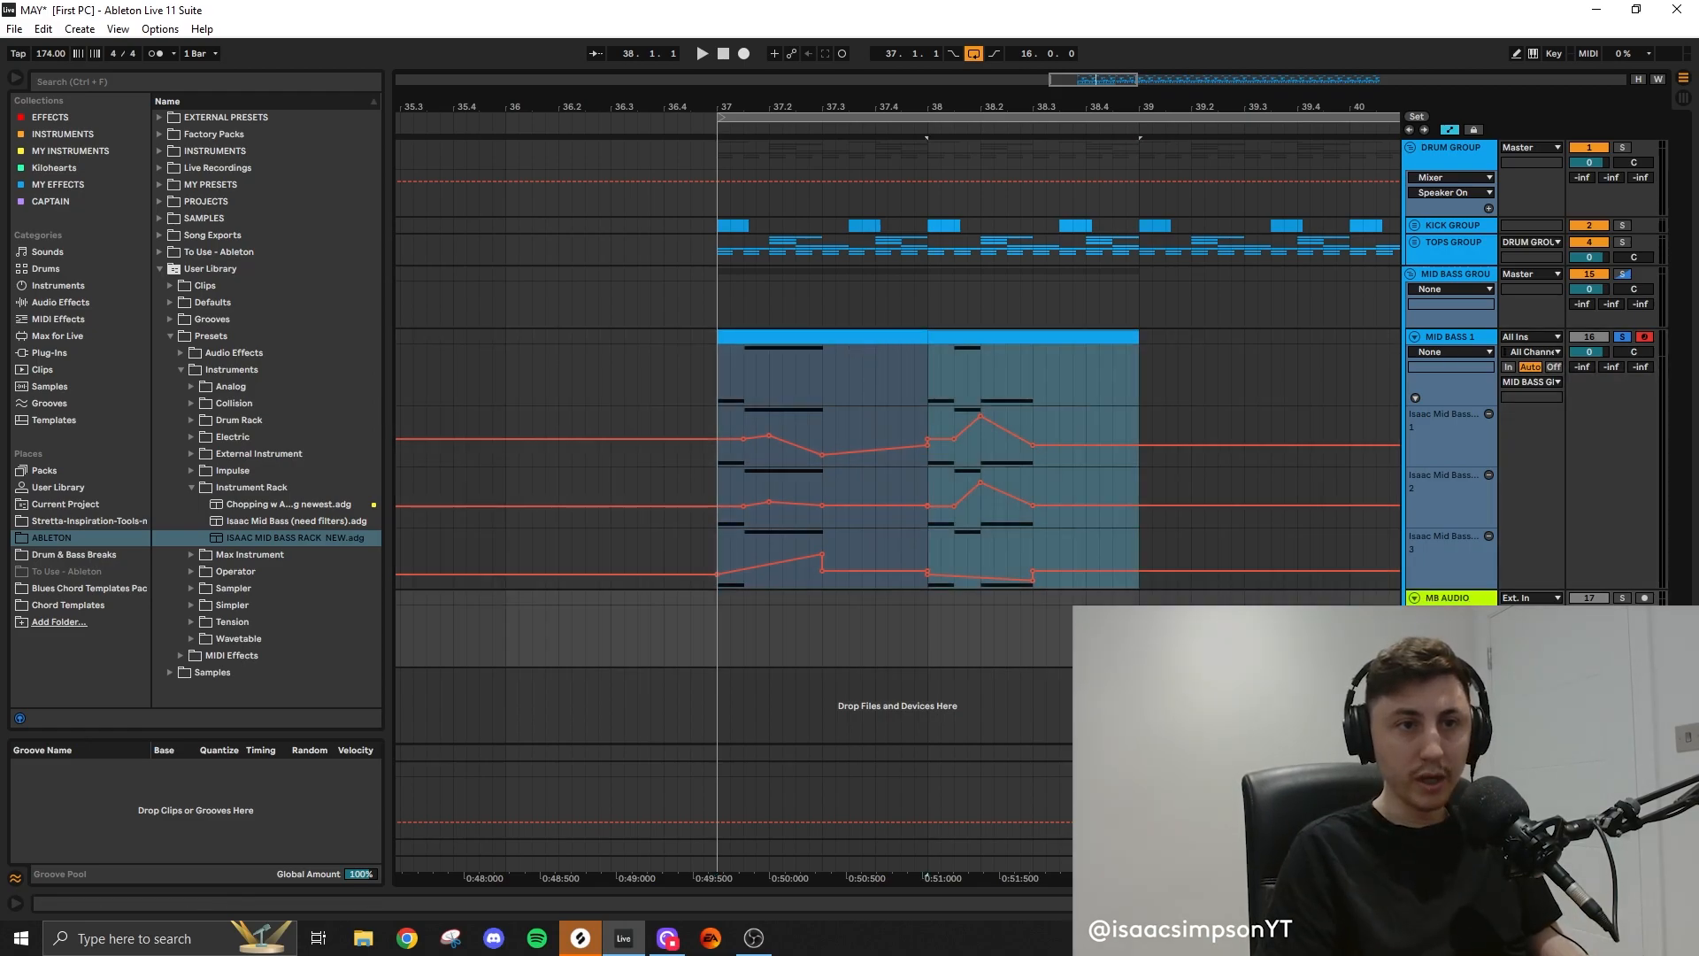
key(a)
click(1531, 414)
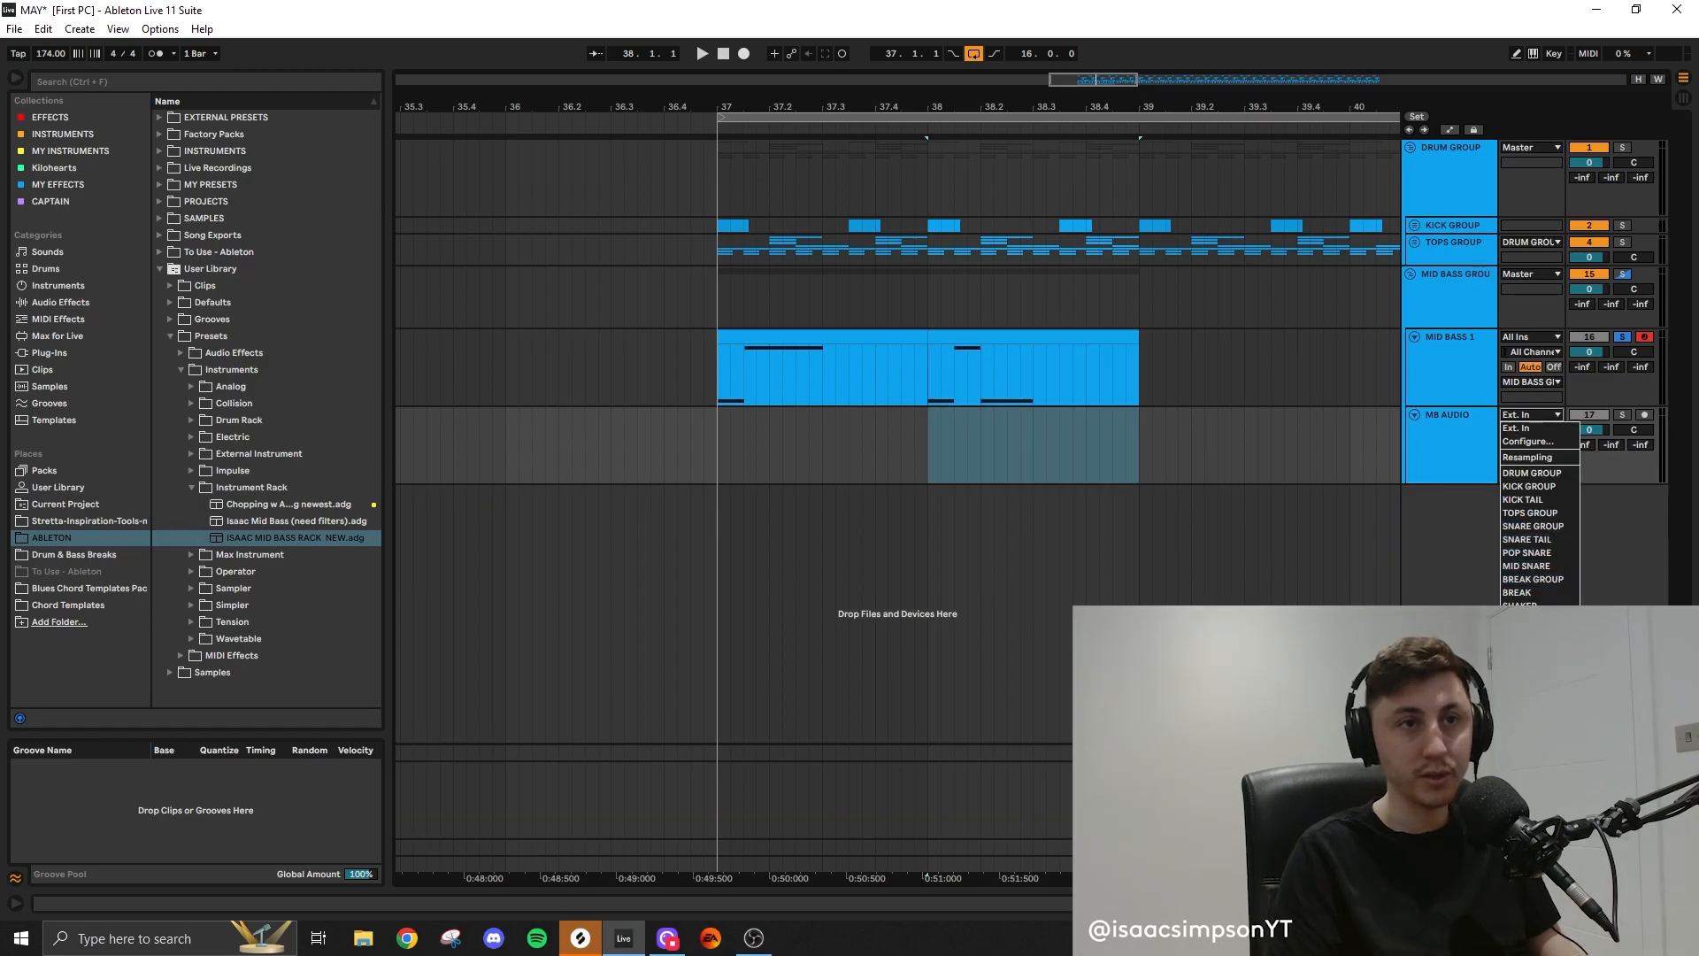
click(1531, 672)
Record the bass onto the MB AUDIO track and move the recorded clip to bar 43
click(746, 55)
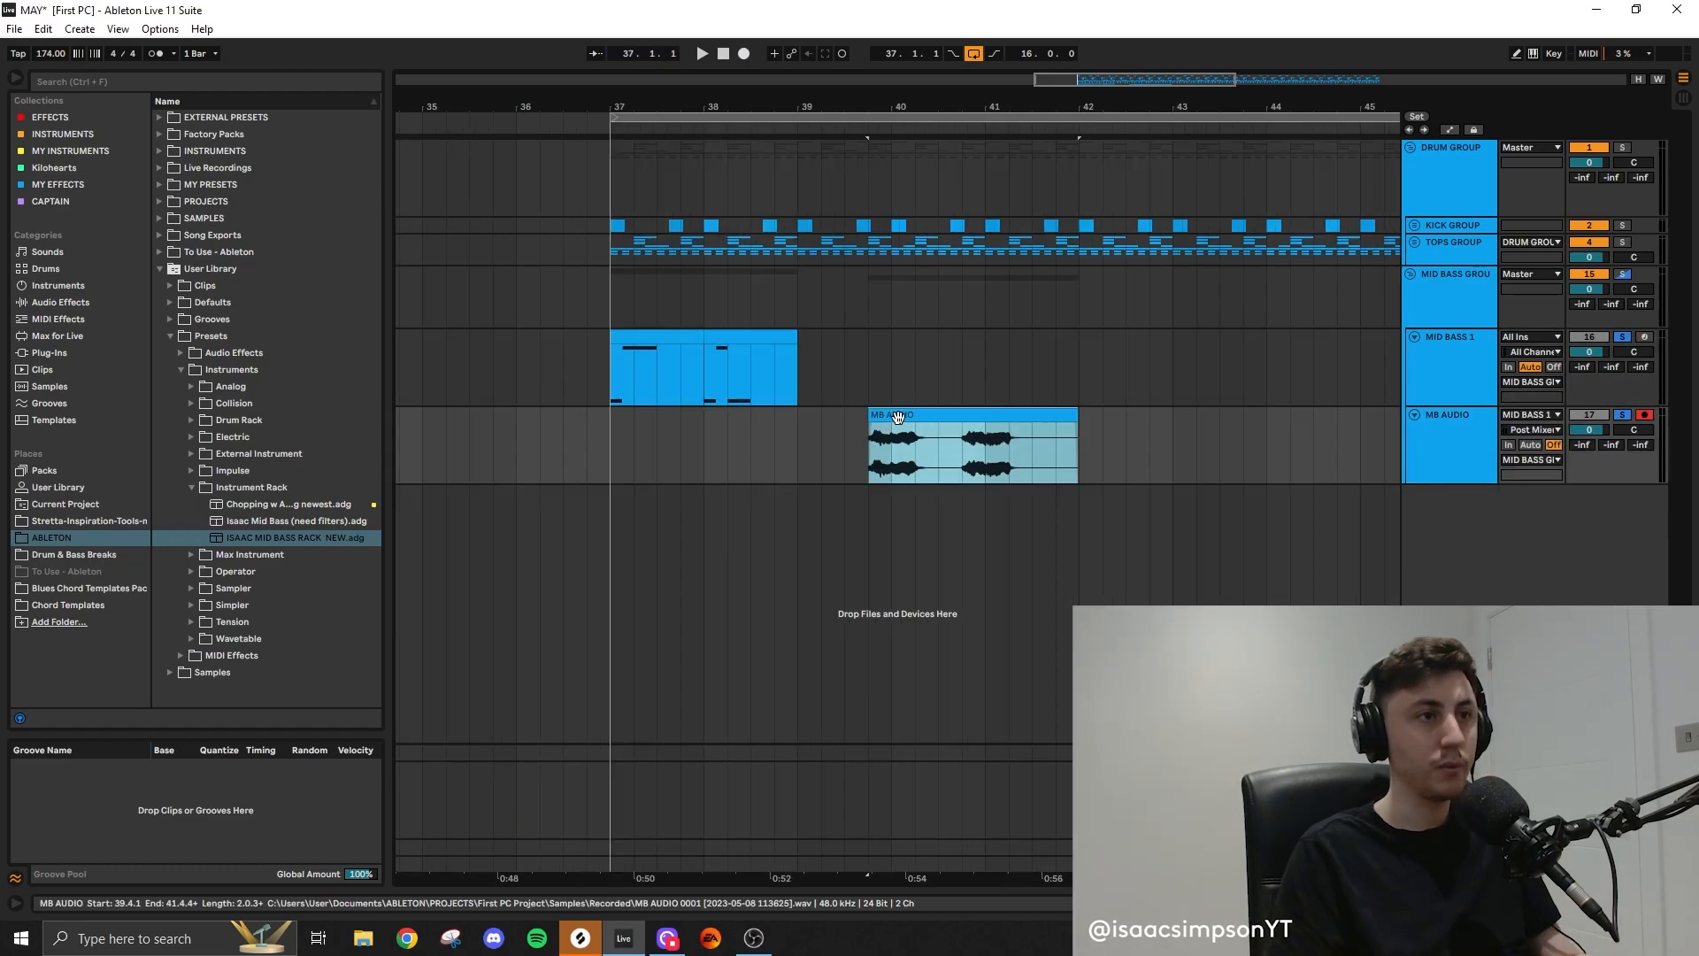
drag(916, 424, 1202, 409)
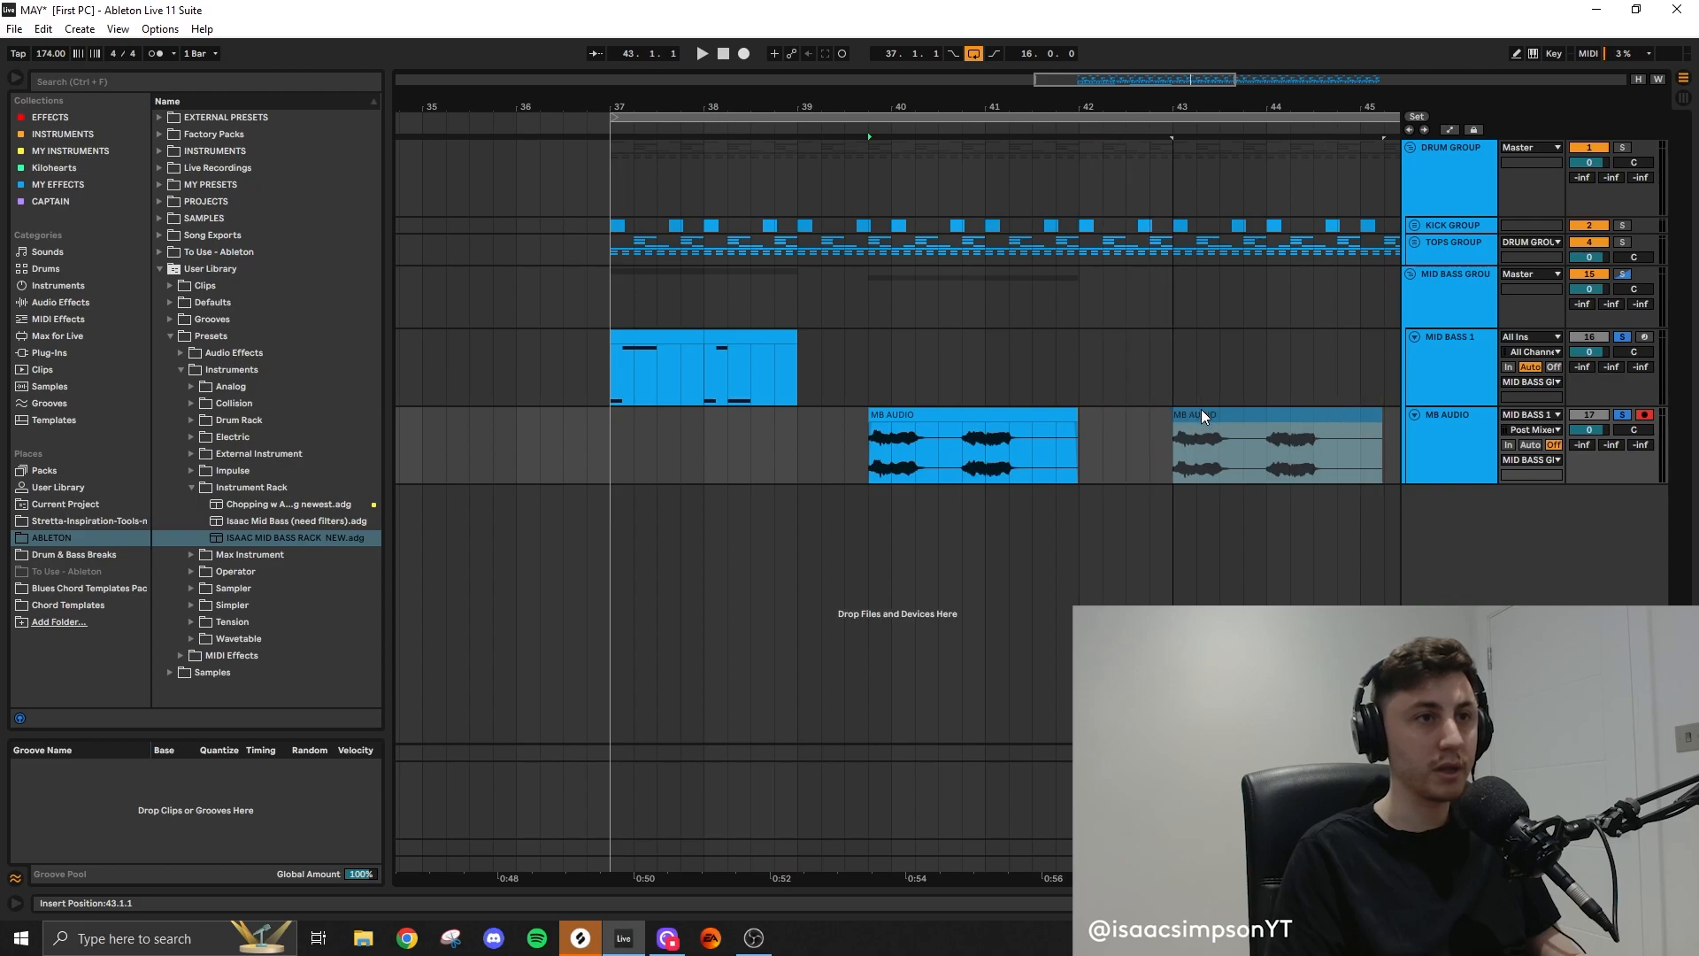
drag(1201, 409, 1202, 409)
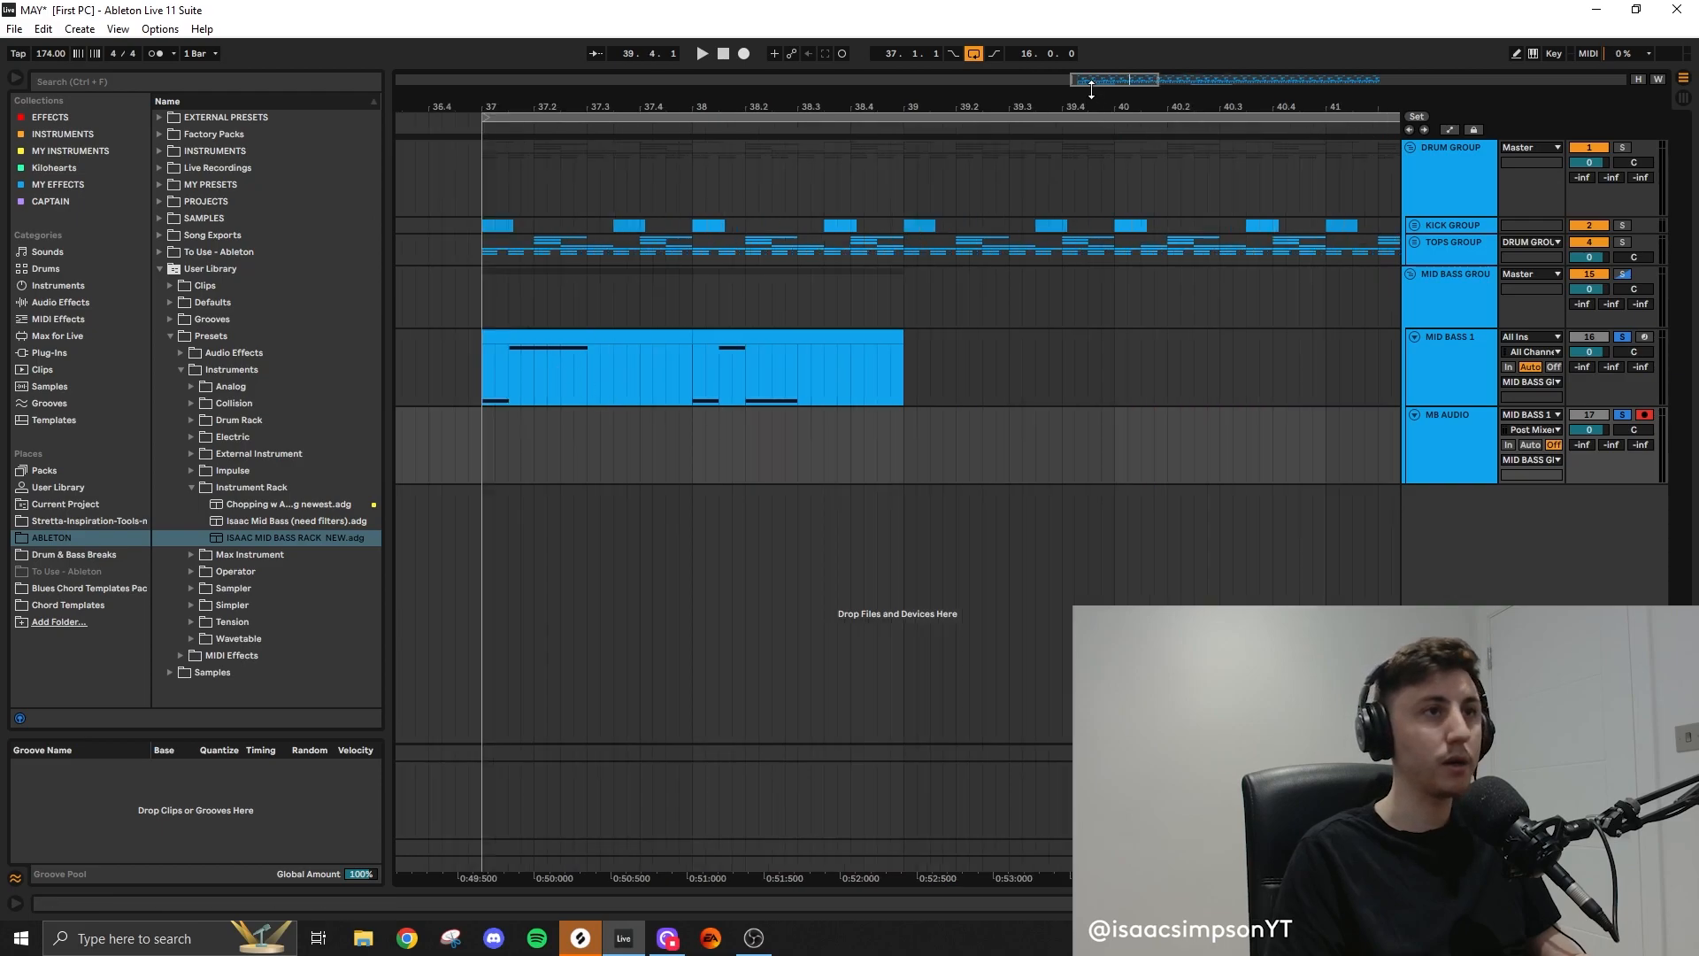
Show the Transpose macro automation on MID BASS 1, ramp it down to -12 st between bar 37 and 37.3, and audition it
drag(676, 106, 823, 95)
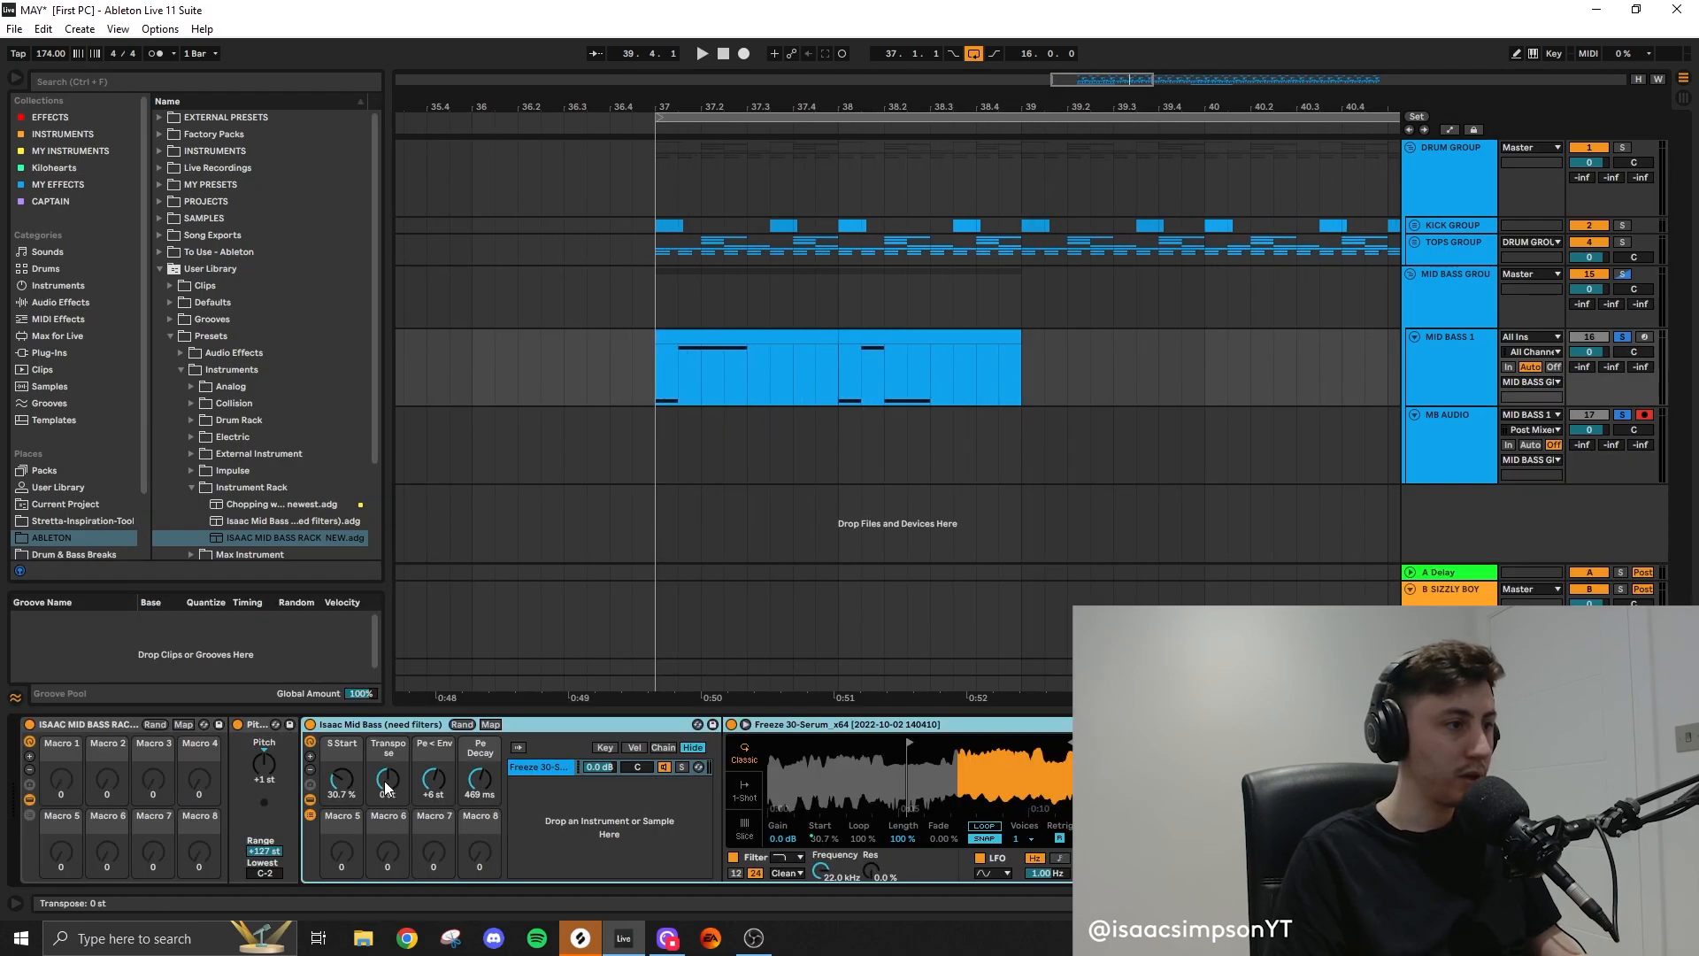
right_click(387, 786)
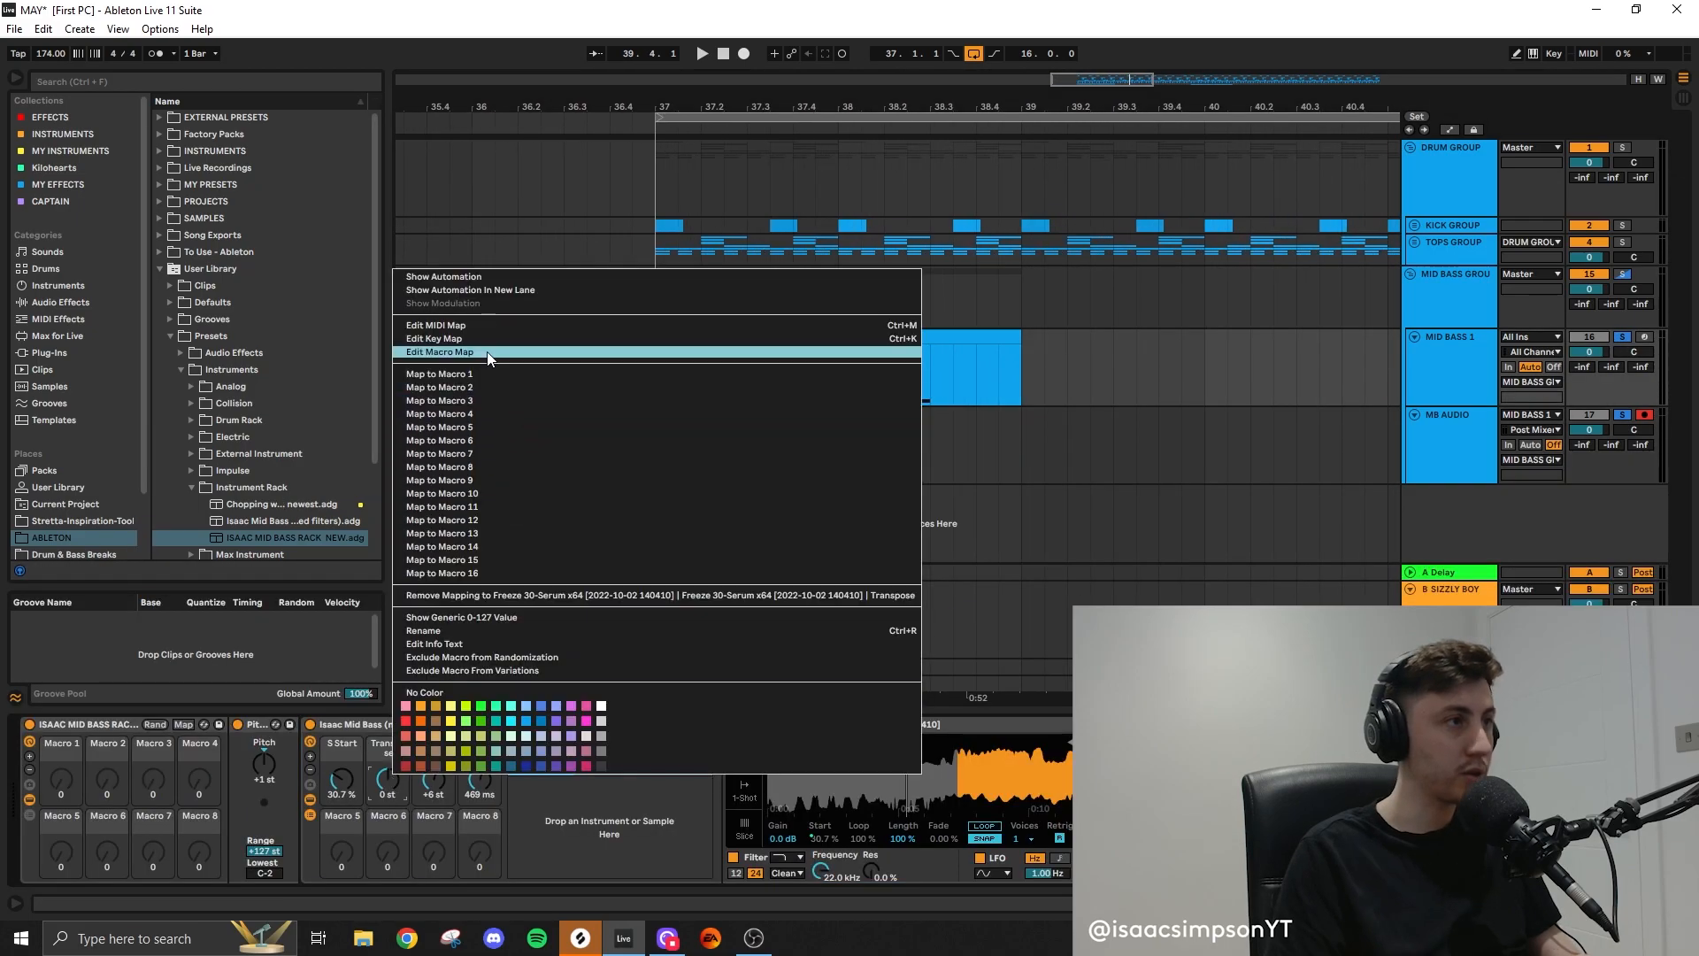
click(495, 280)
scroll(766, 476, down, 2)
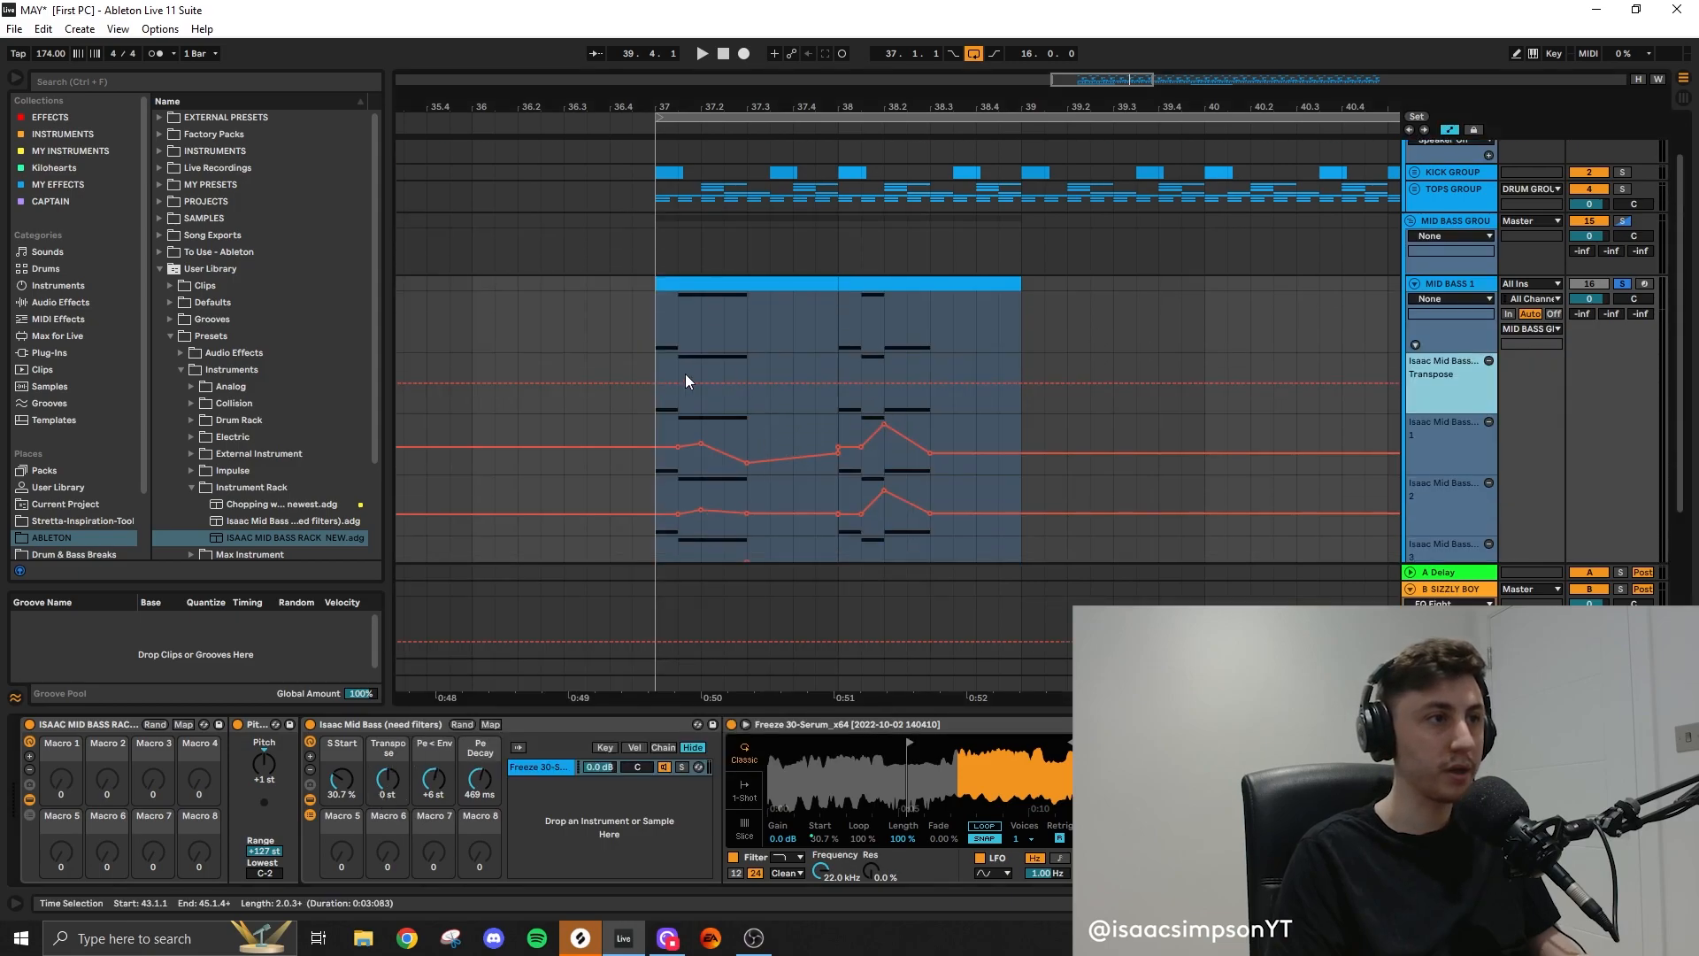
drag(746, 381, 747, 368)
key(space)
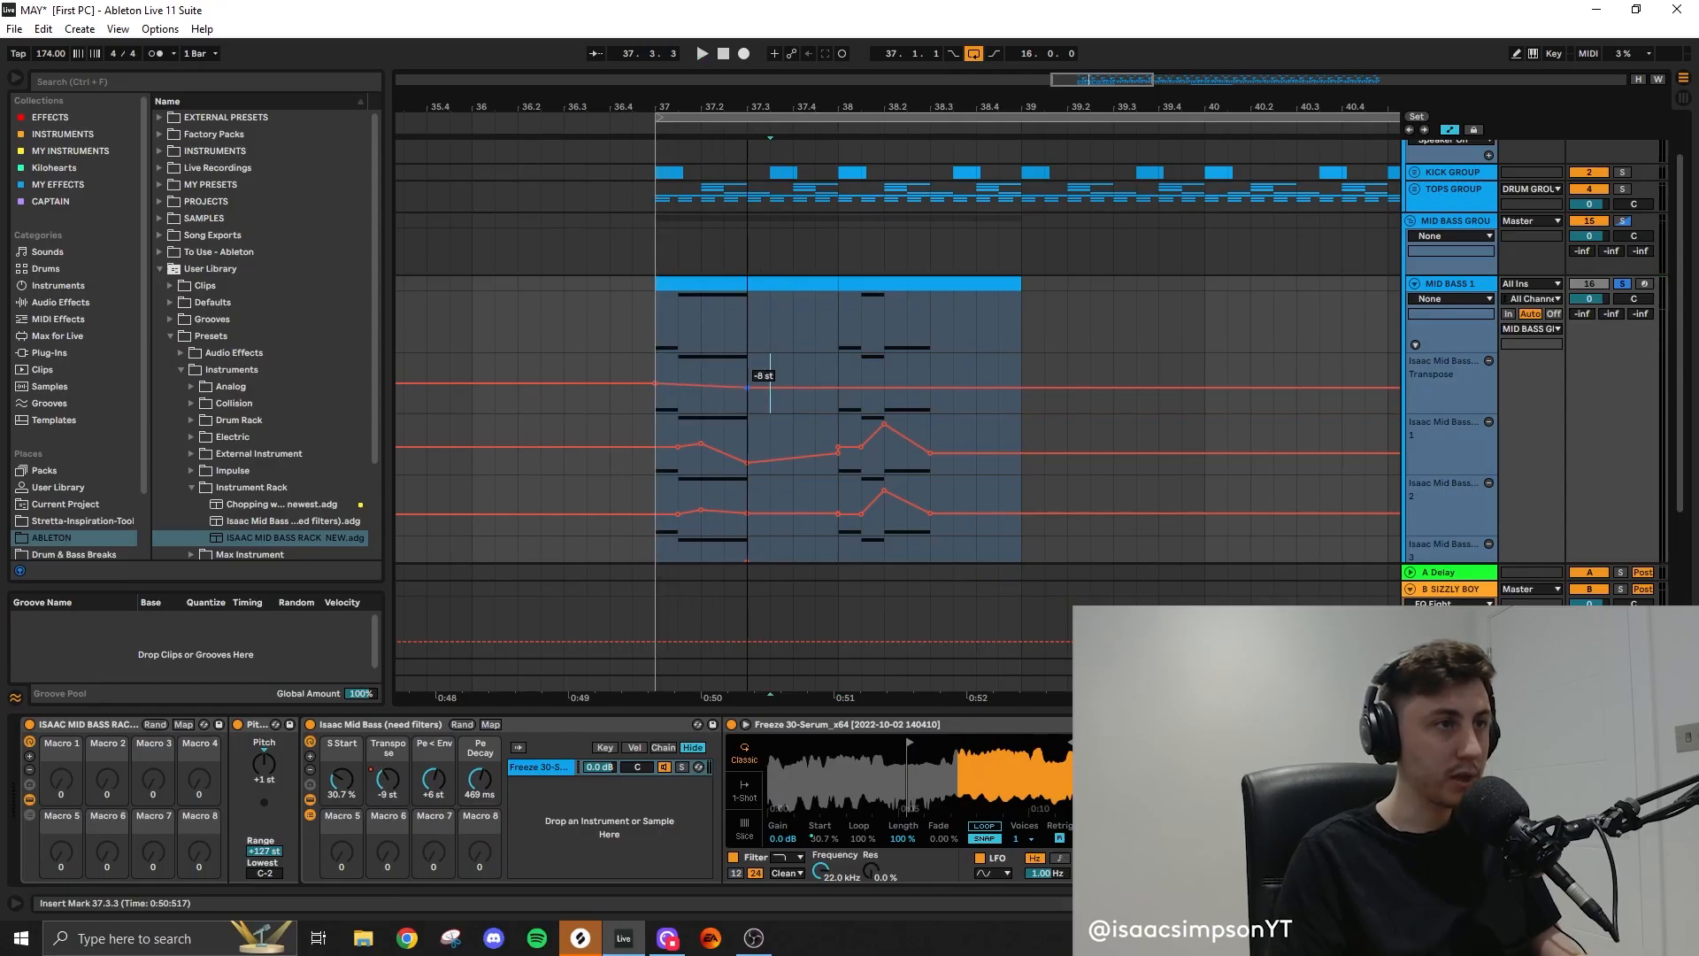
key(space)
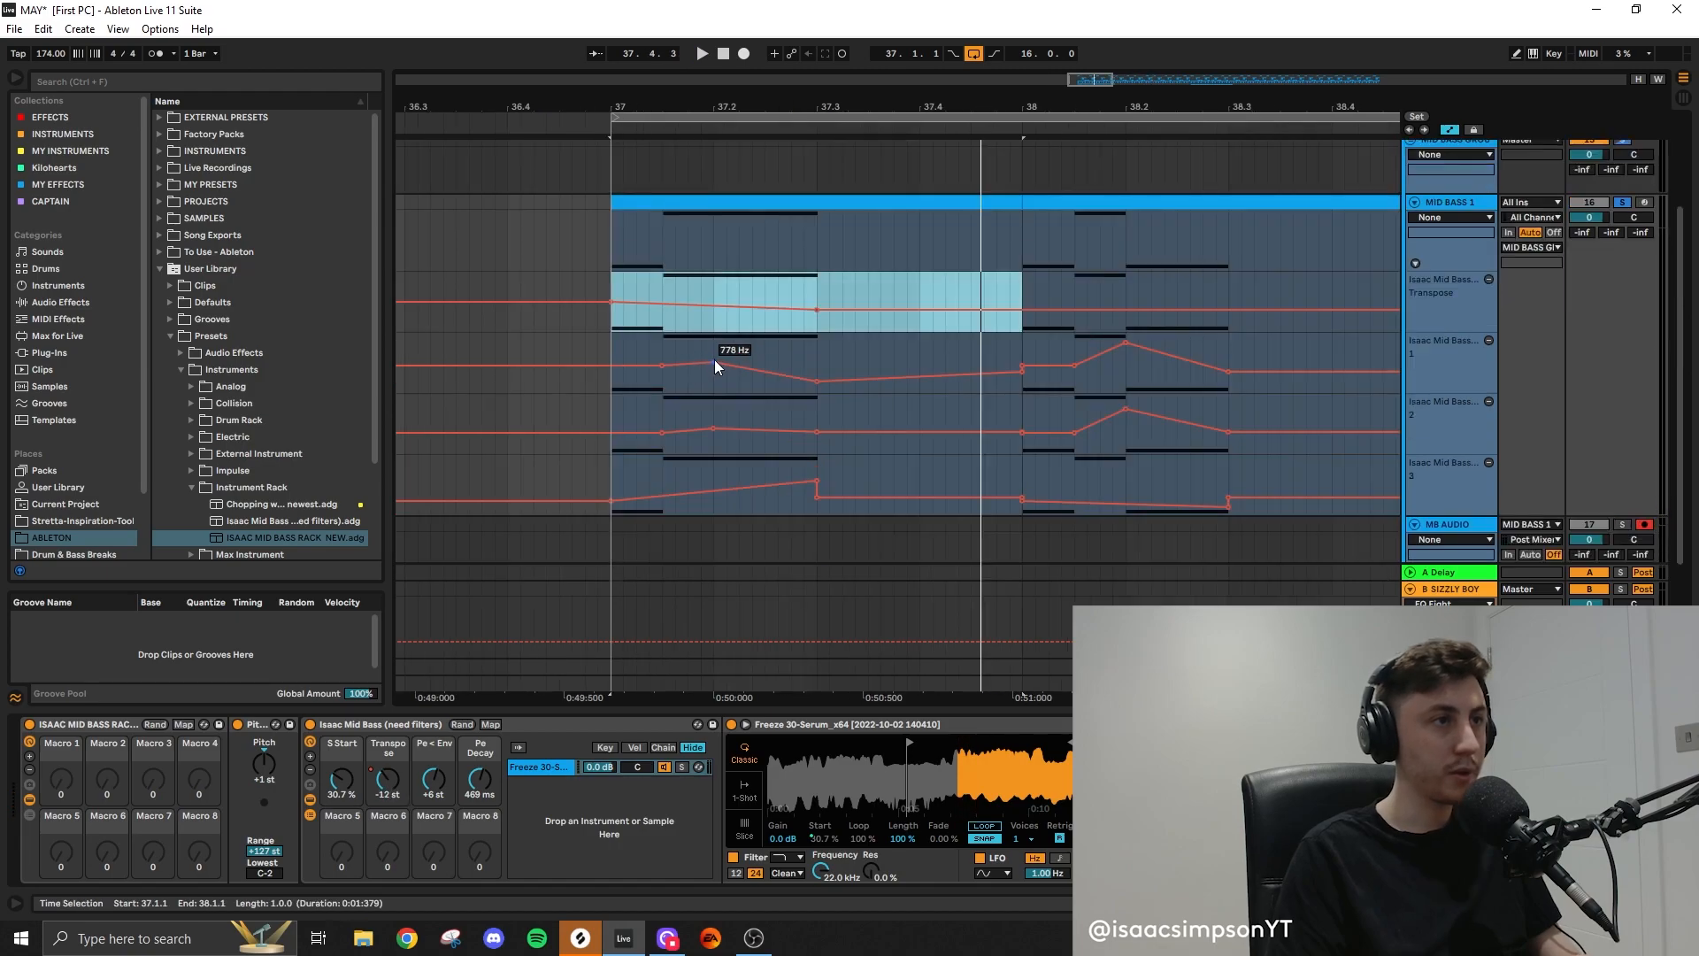
Raise the macro 1 and 2 automation peaks at 37.2, slope macro 3 down to 37.3, and play the bass
drag(714, 360, 714, 351)
key(space)
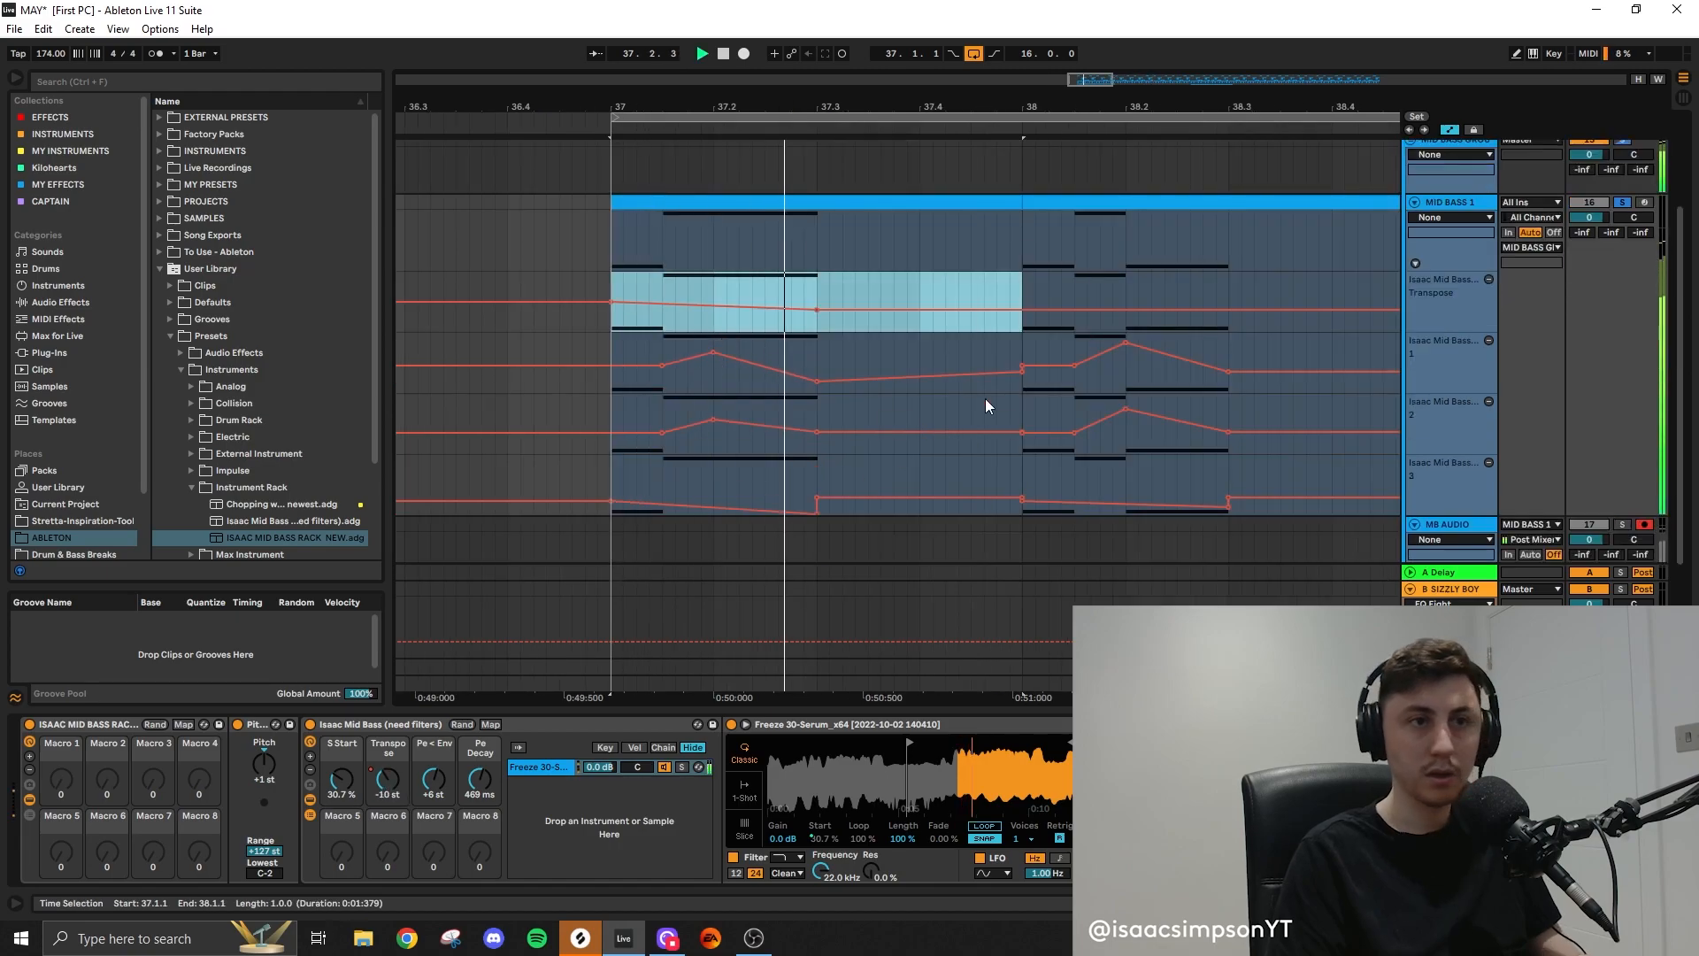
key(space)
Record more bass variations onto the MB AUDIO track and move the MB AUDIO 2 take to bar 39
scroll(1518, 416, down, 2)
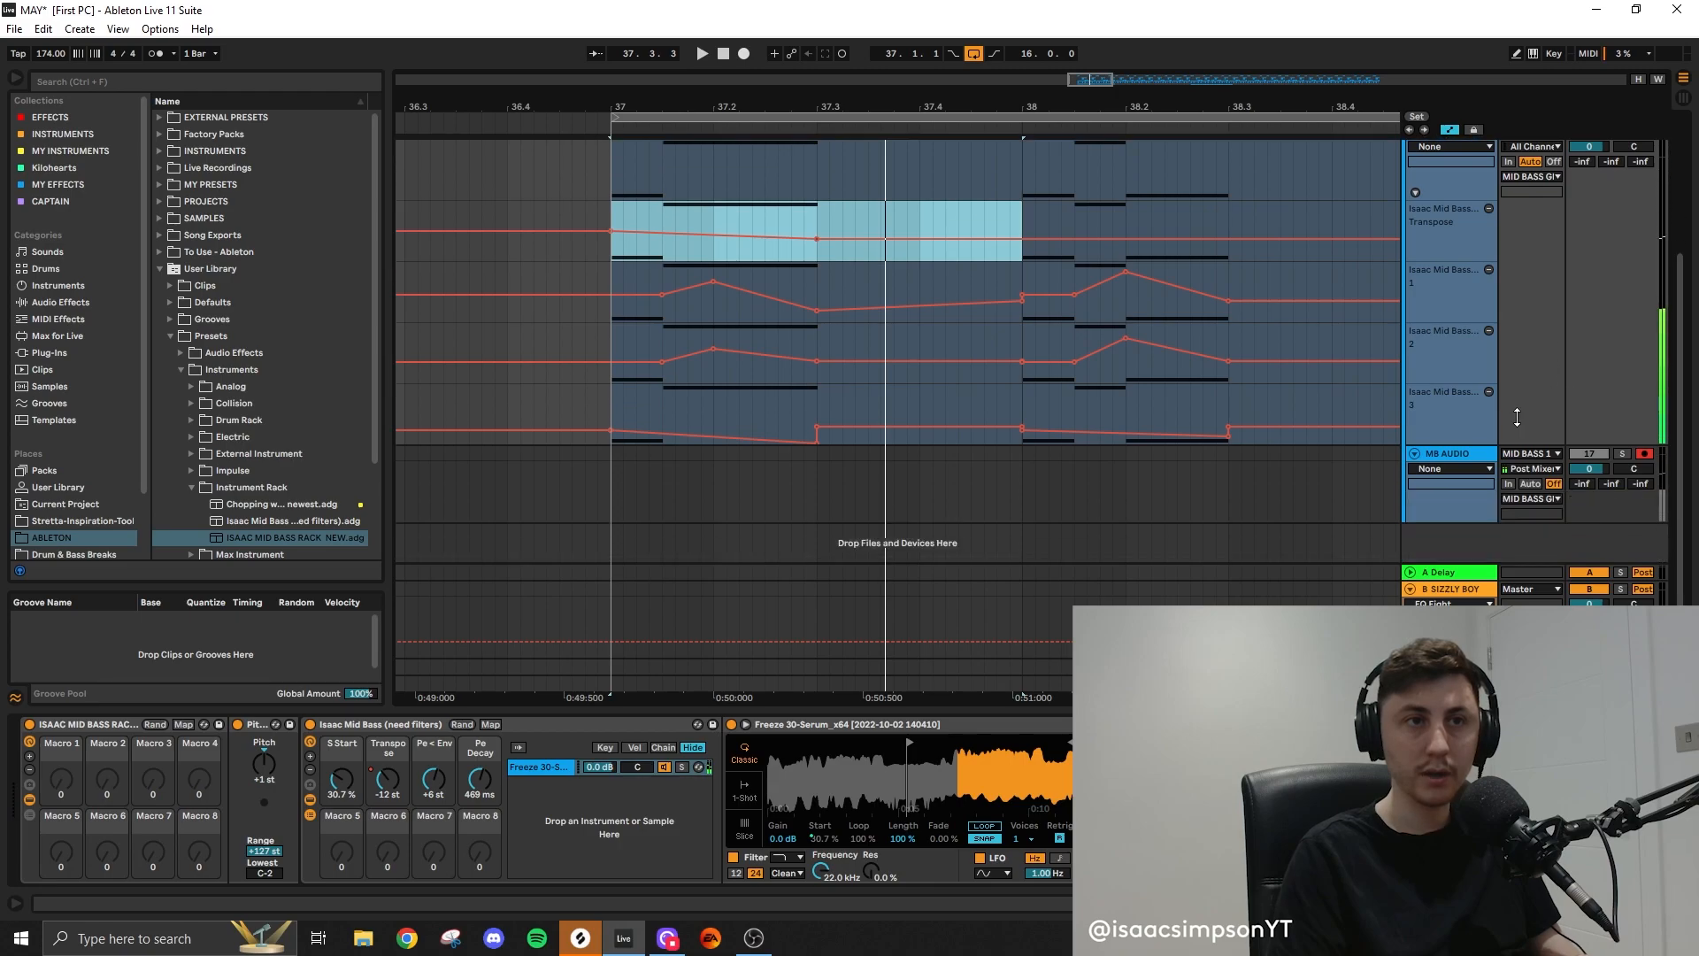
click(1459, 459)
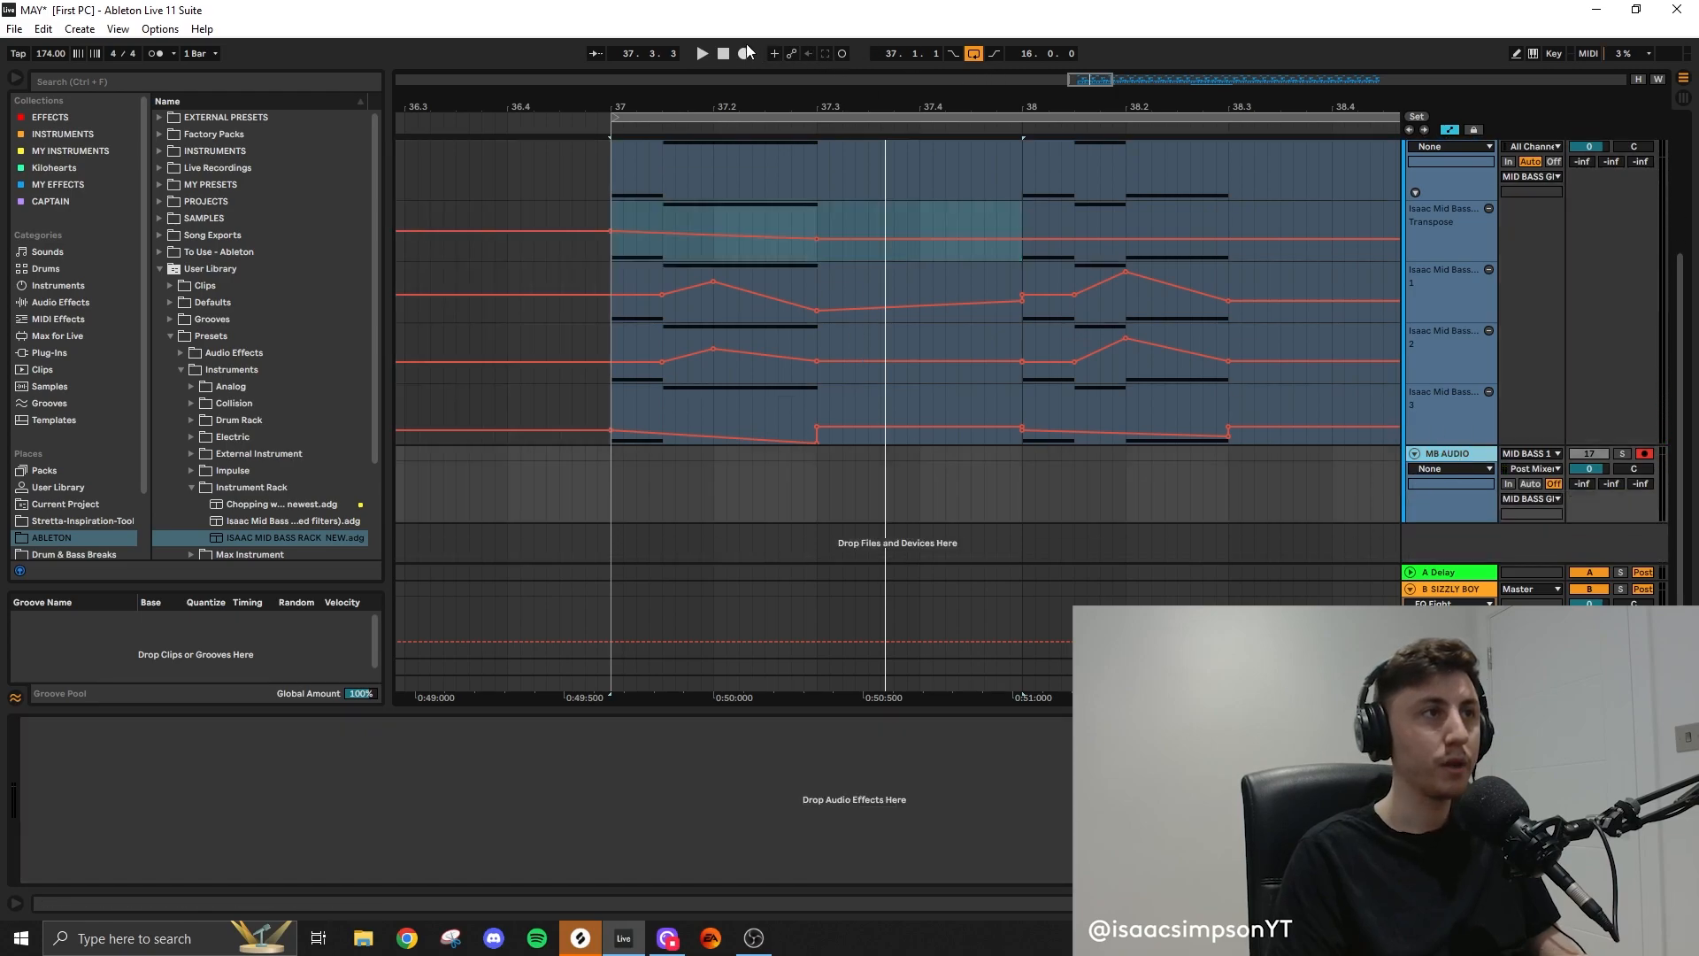
scroll(848, 361, up, 1)
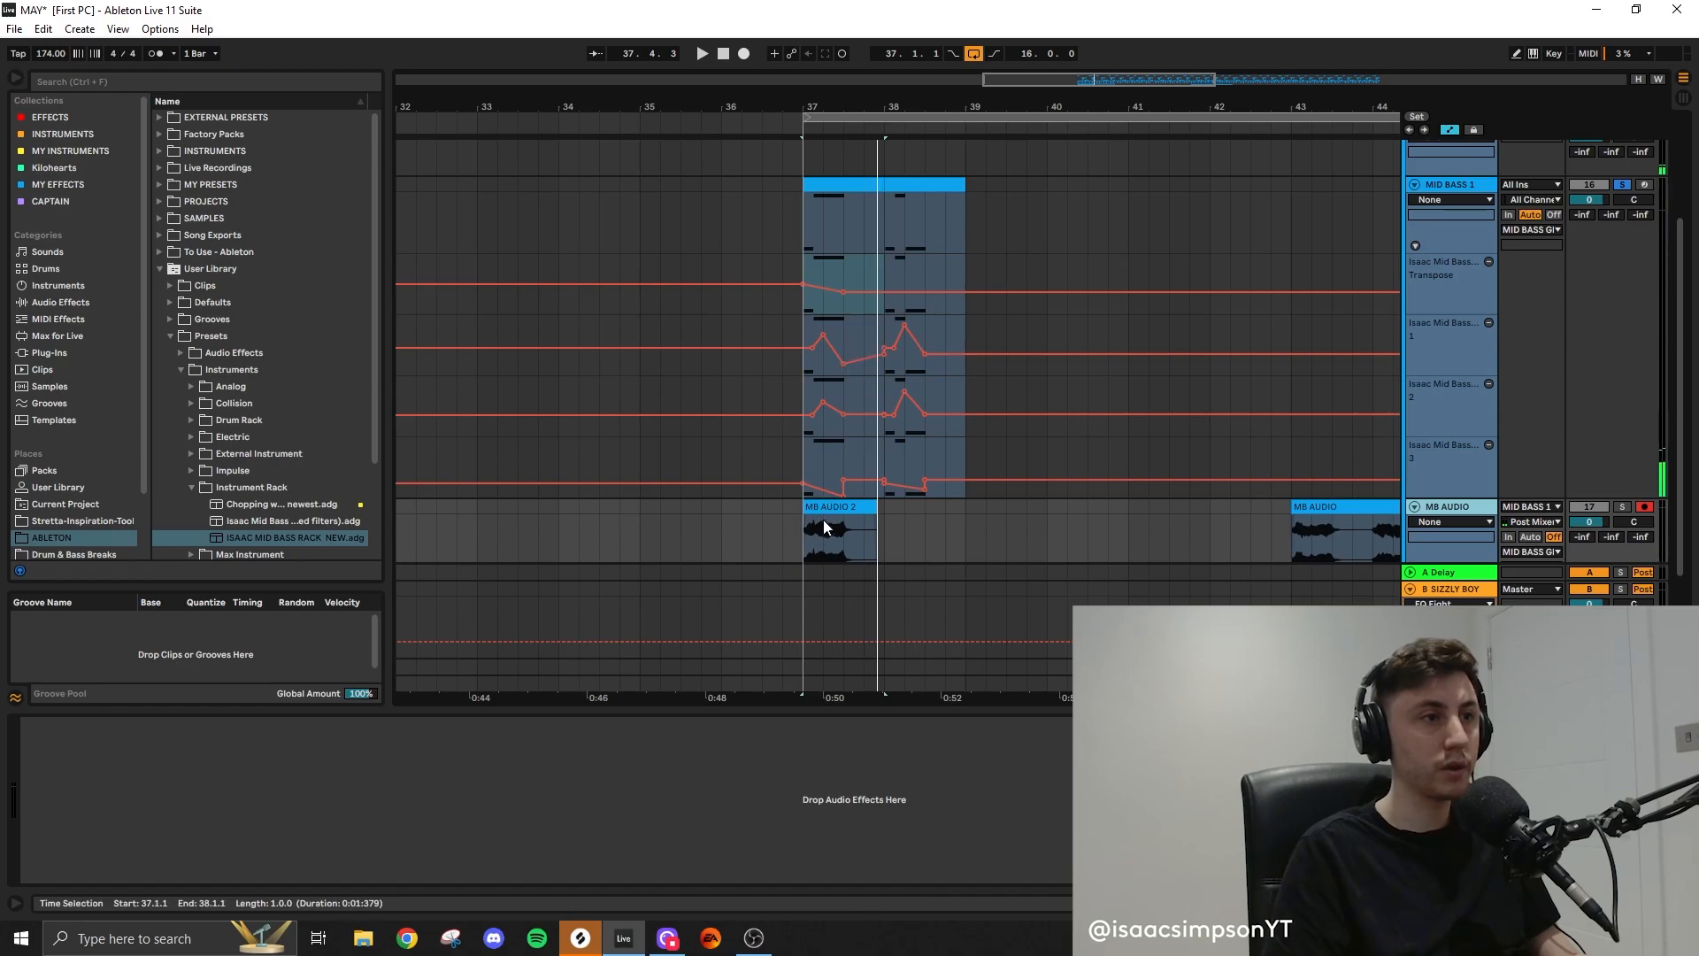
drag(823, 518, 1002, 517)
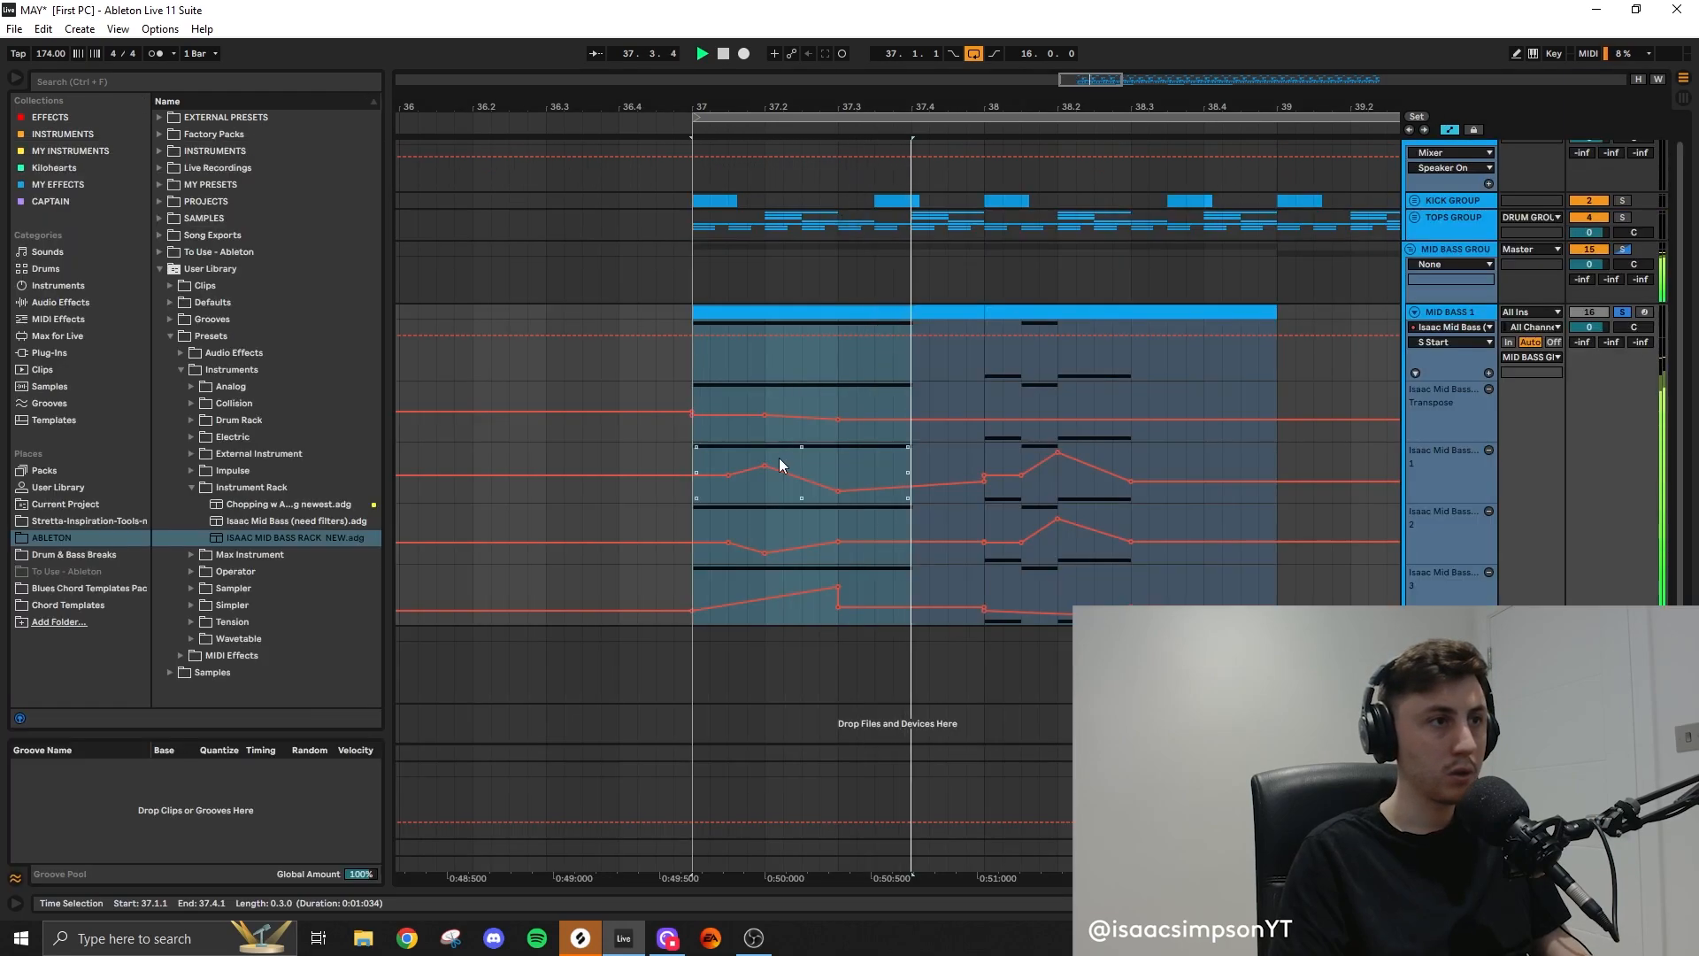
click(740, 55)
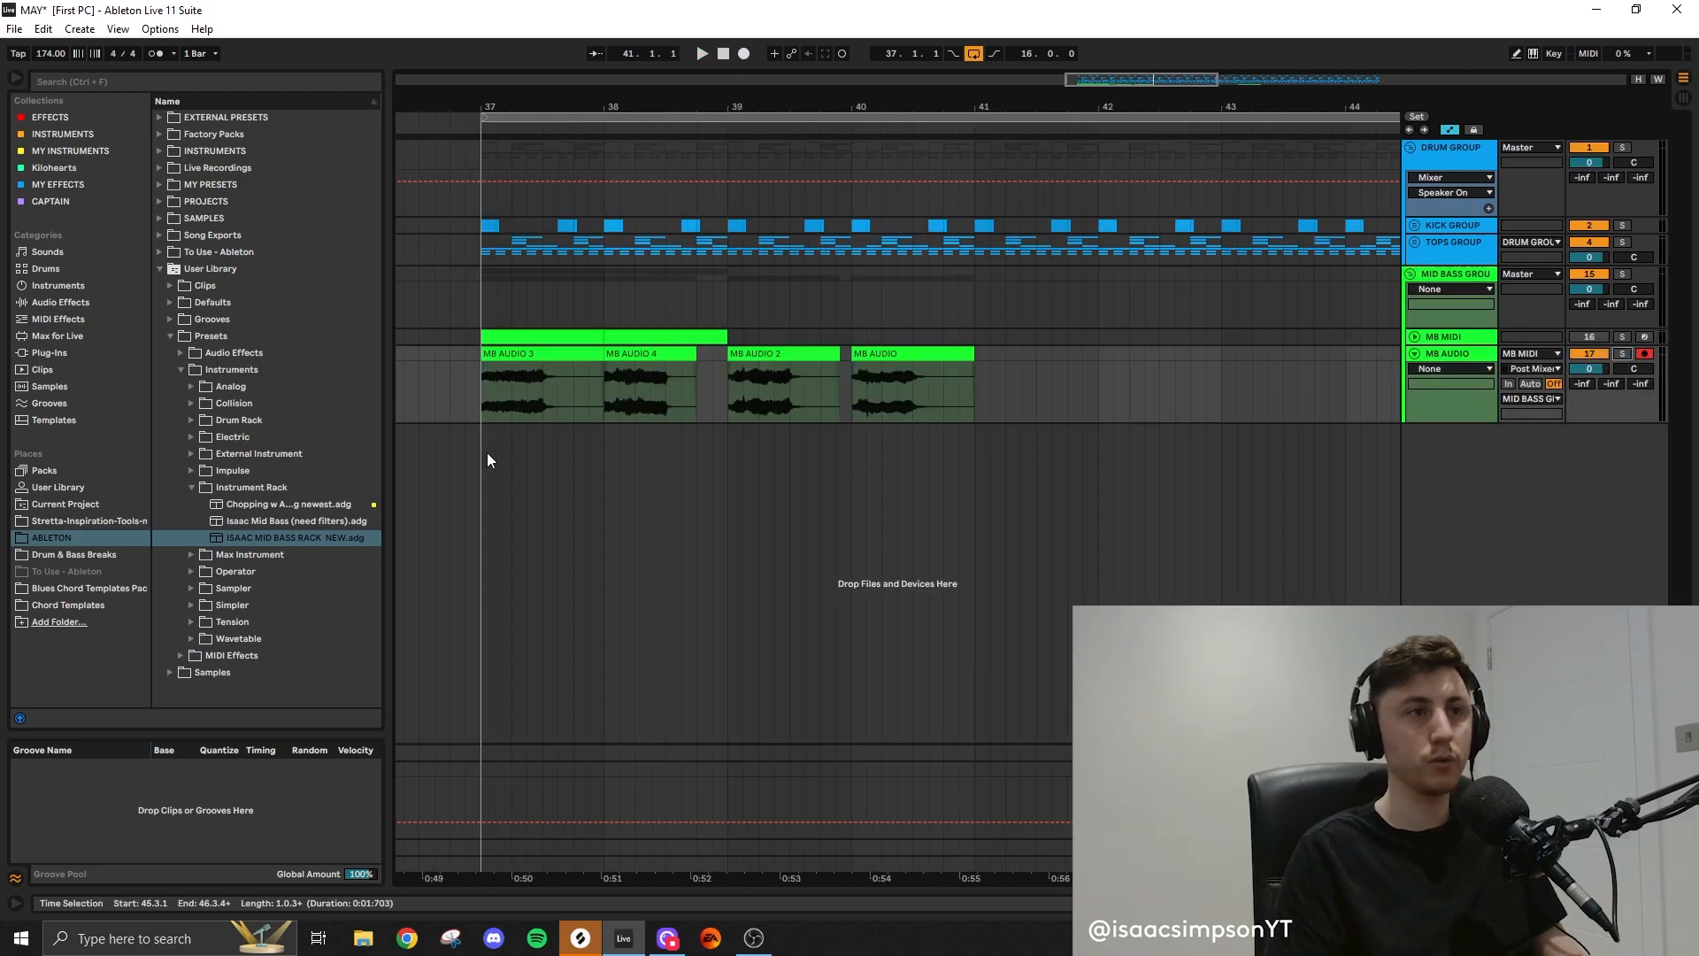
Rearrange the recorded MB AUDIO clips against the drums and audition the arrangement
click(496, 354)
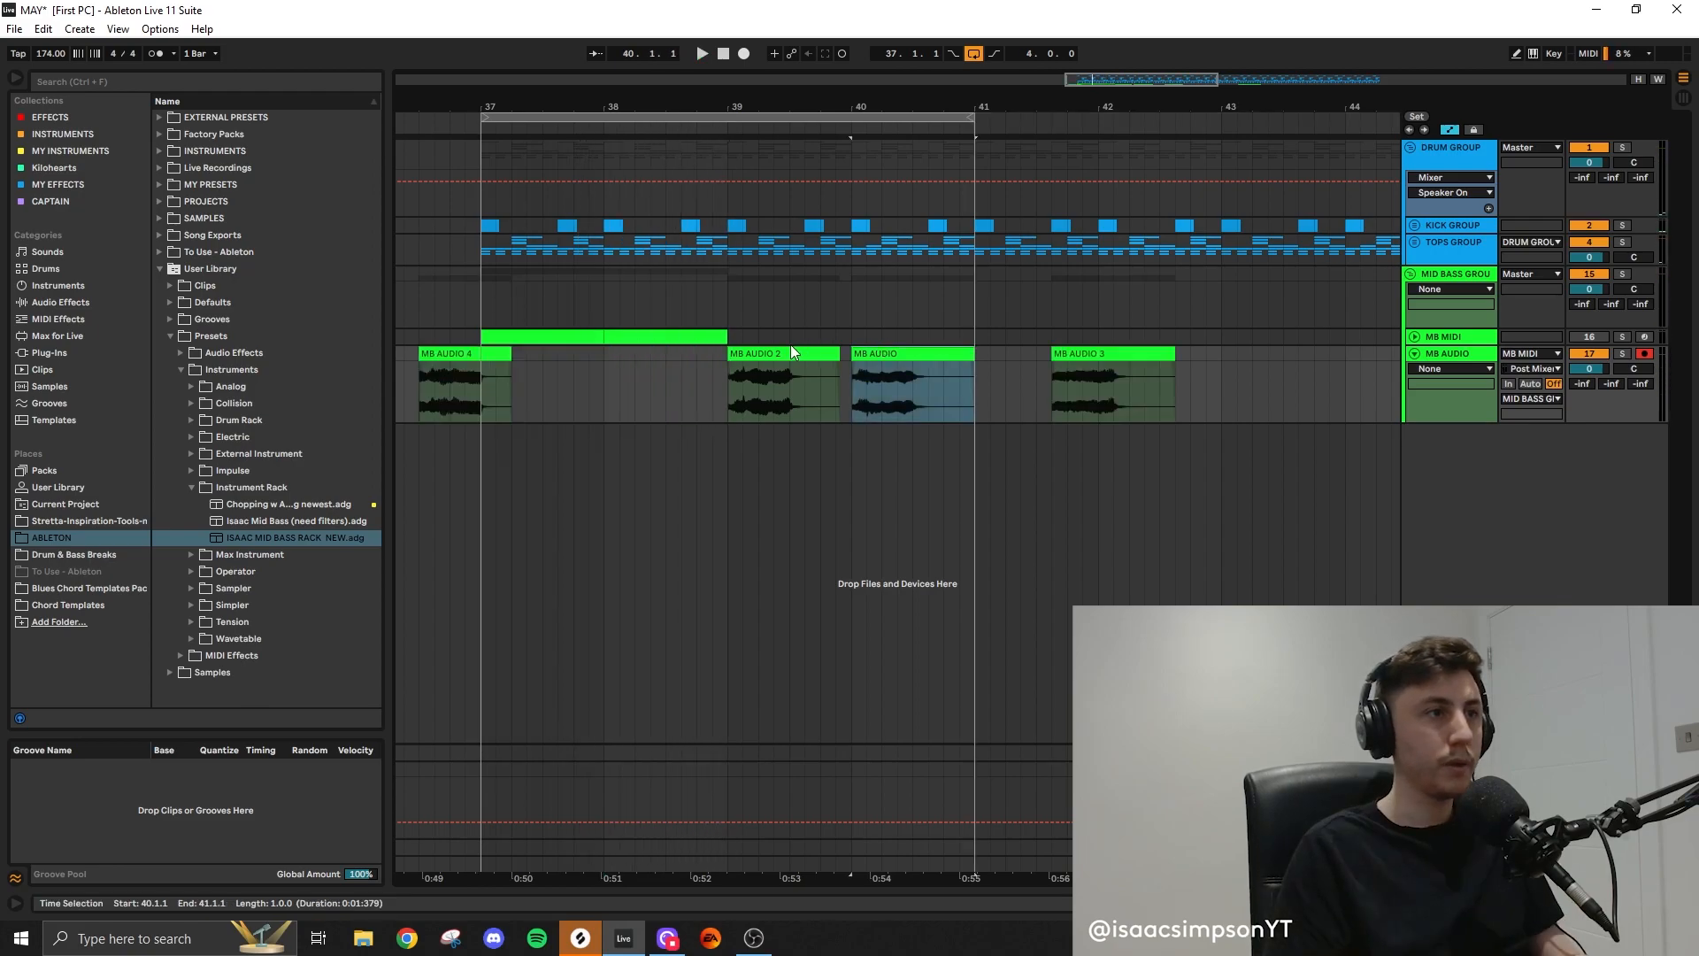
click(789, 354)
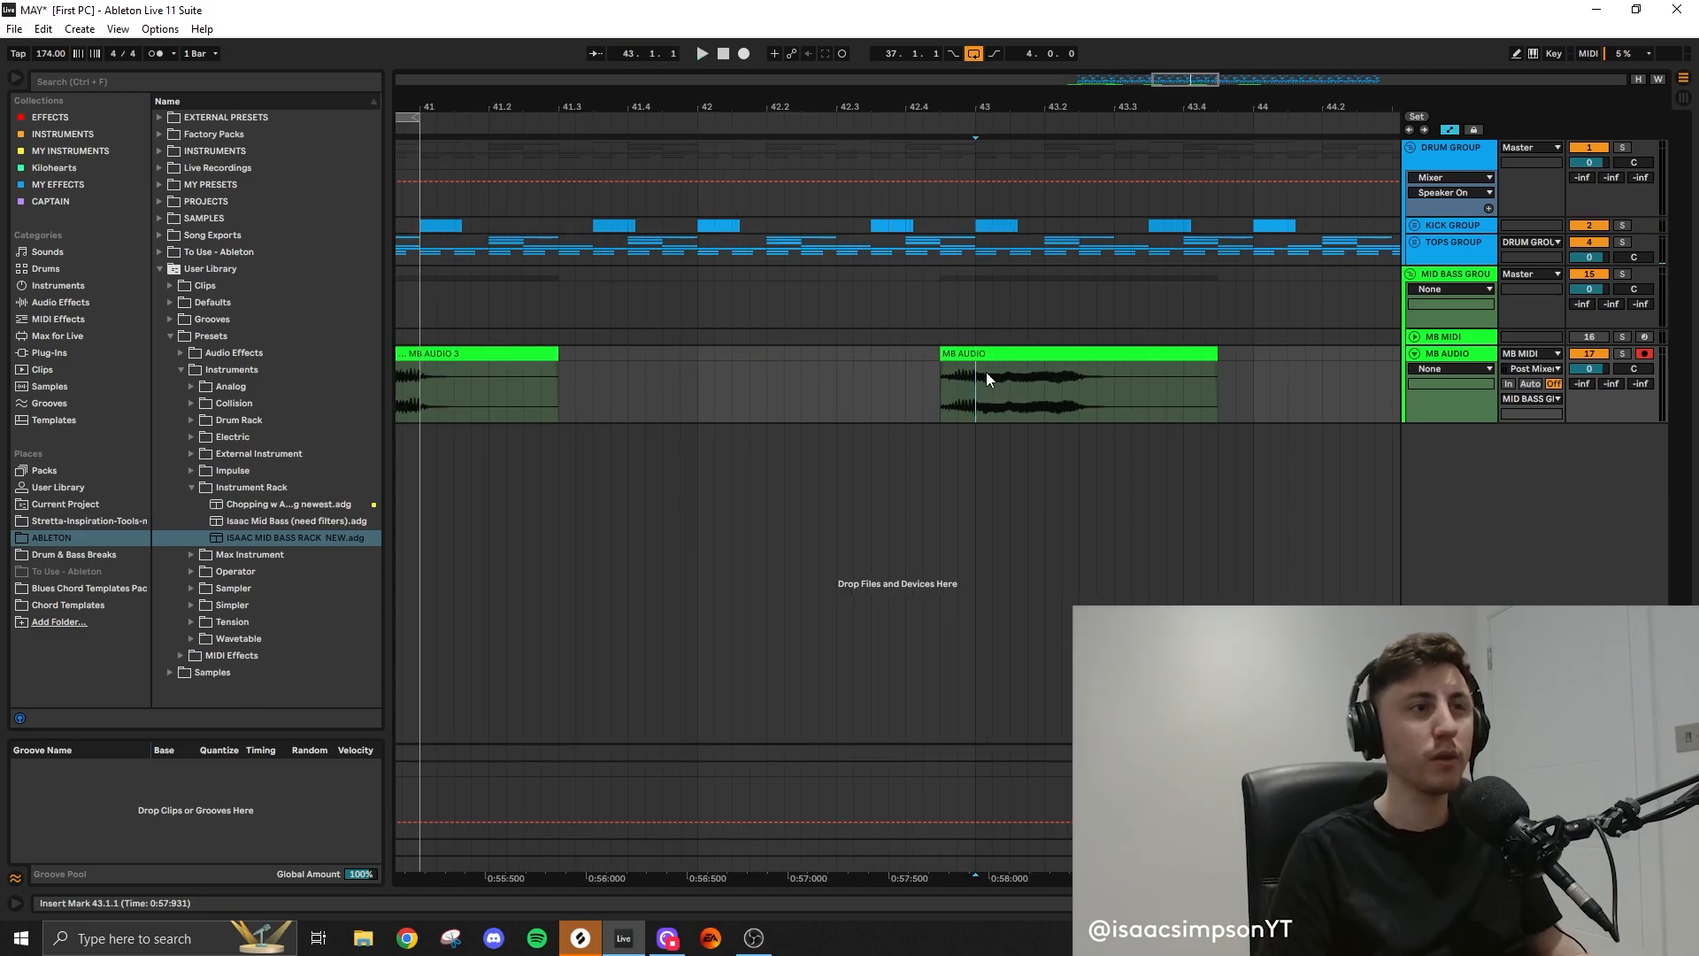
click(991, 354)
click(943, 400)
key(space)
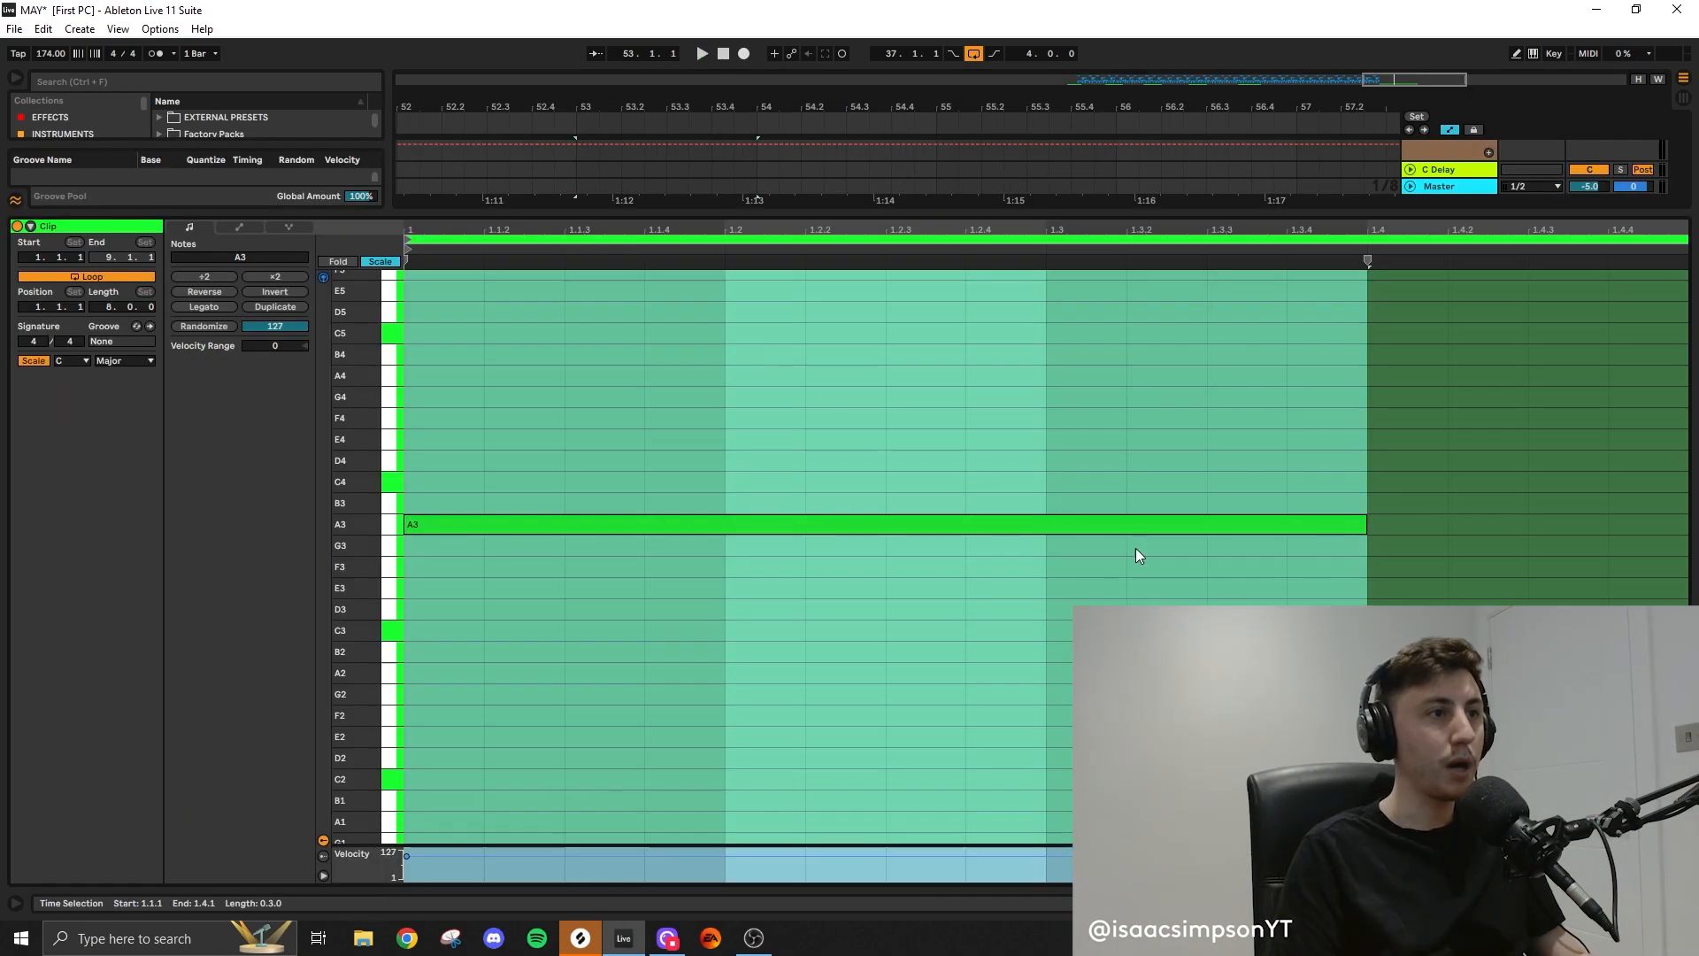
Move the second MB MIDI clip to bar 56, extend the bar 53 clip to two bars, and lengthen its A3 note into the second bar
drag(1367, 524, 1686, 526)
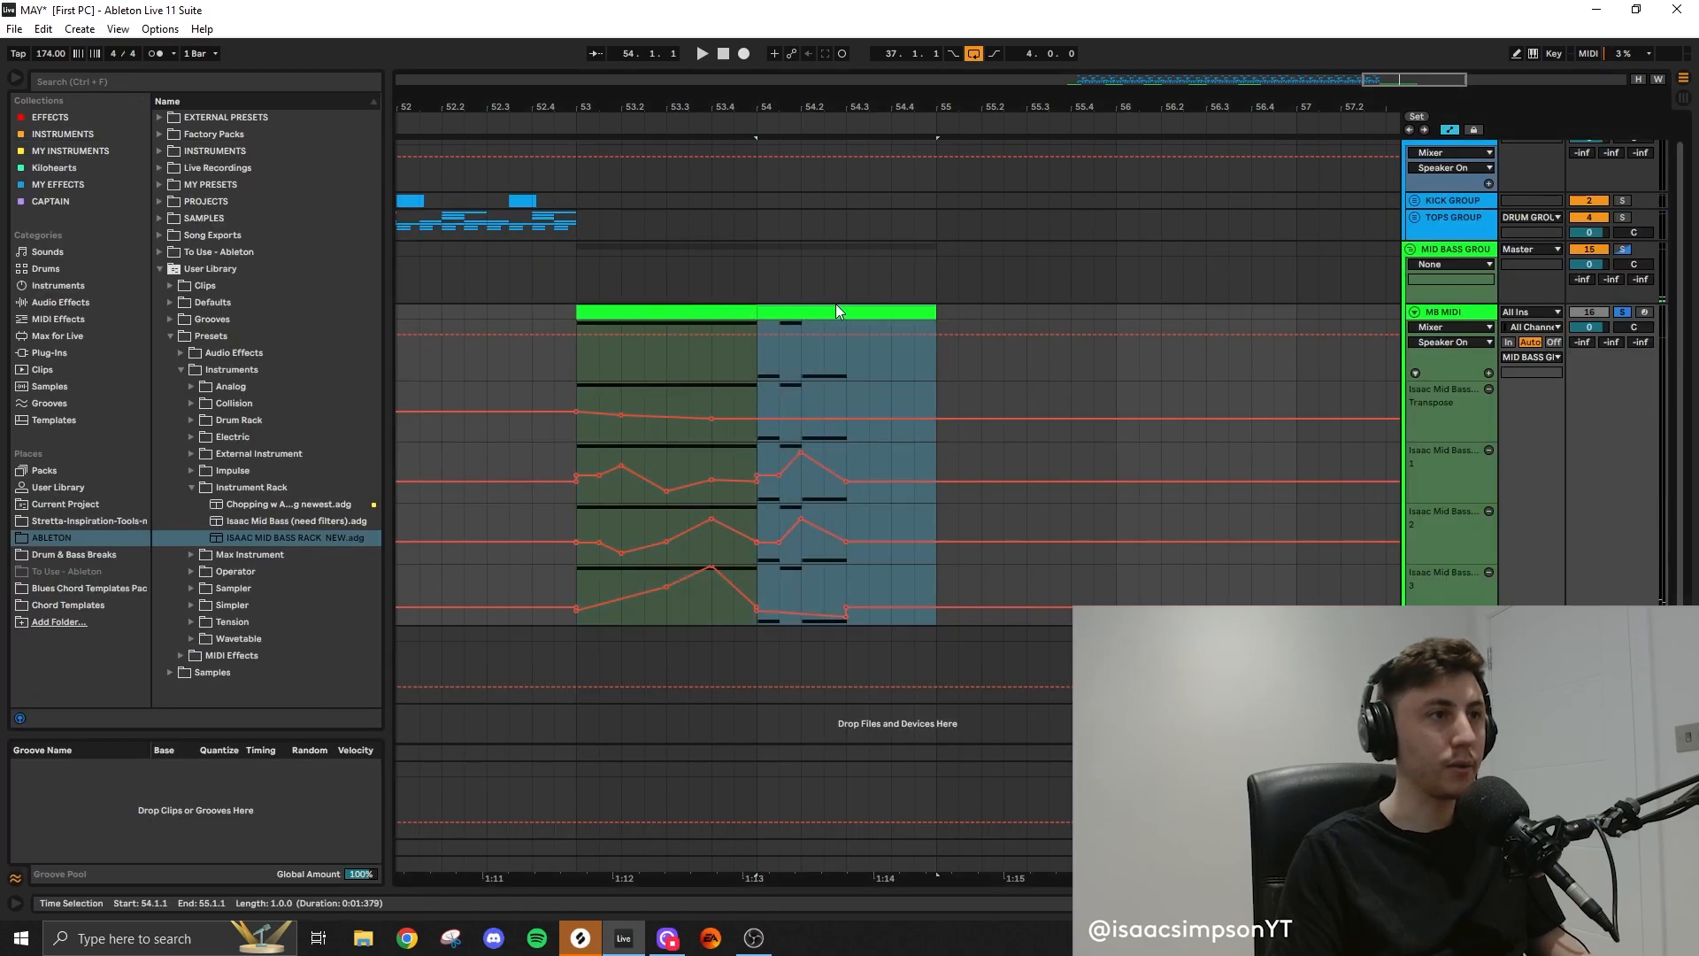
drag(835, 309, 1189, 347)
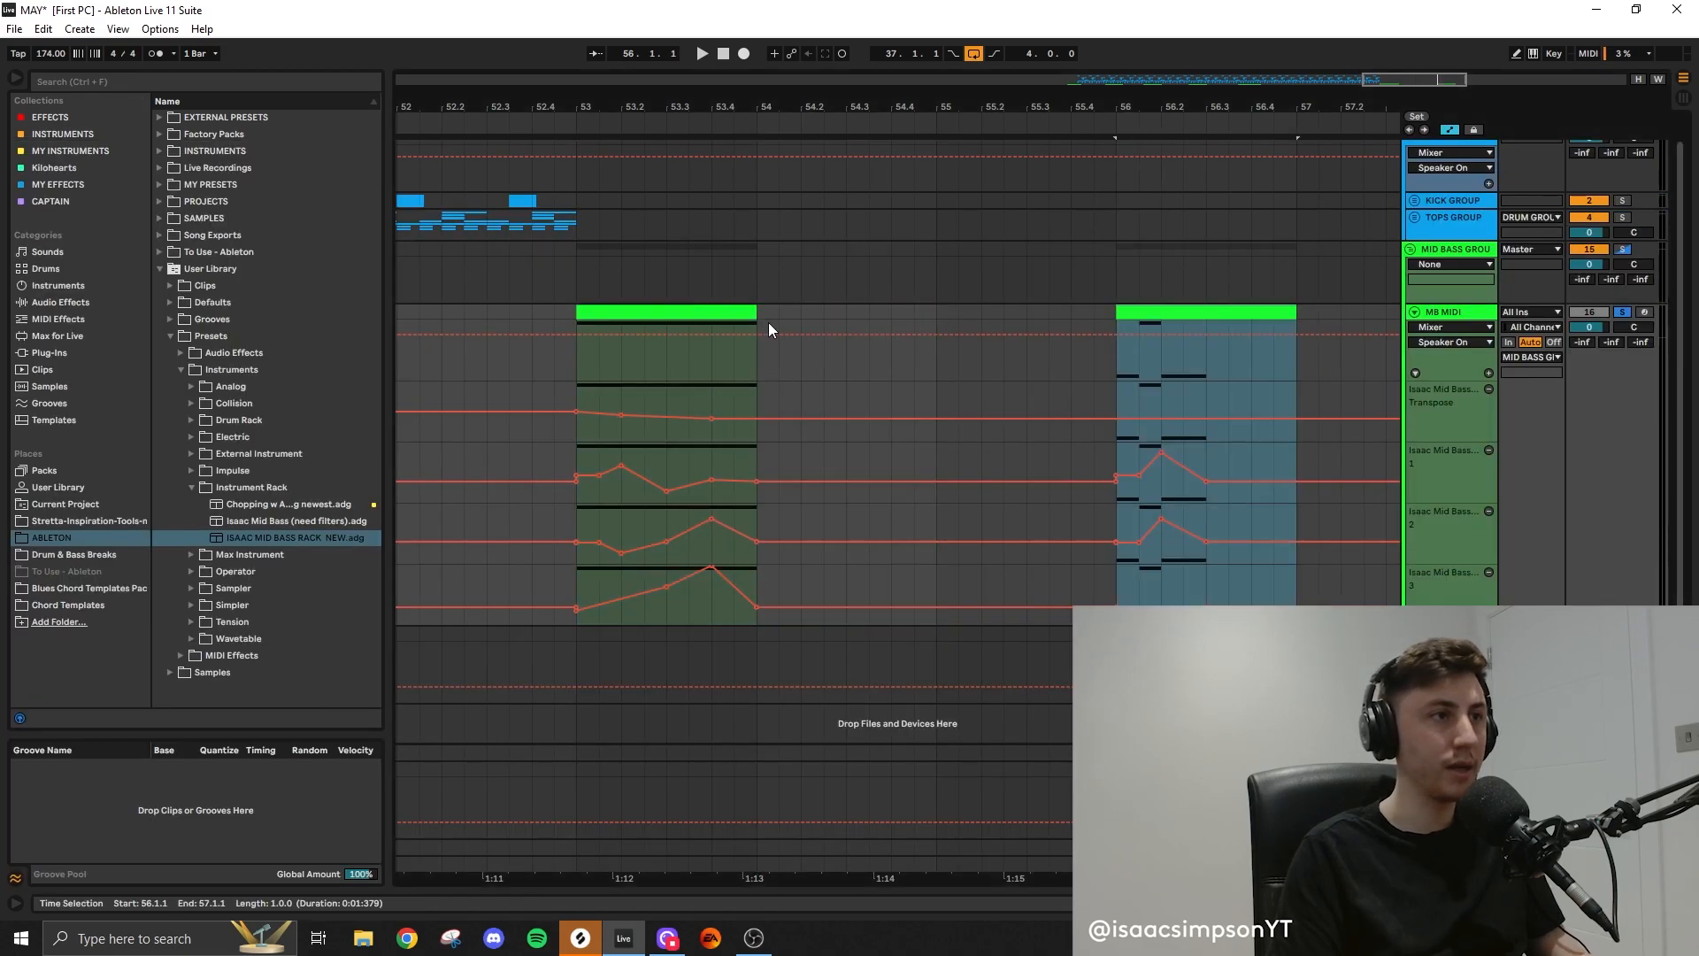
drag(755, 314, 922, 316)
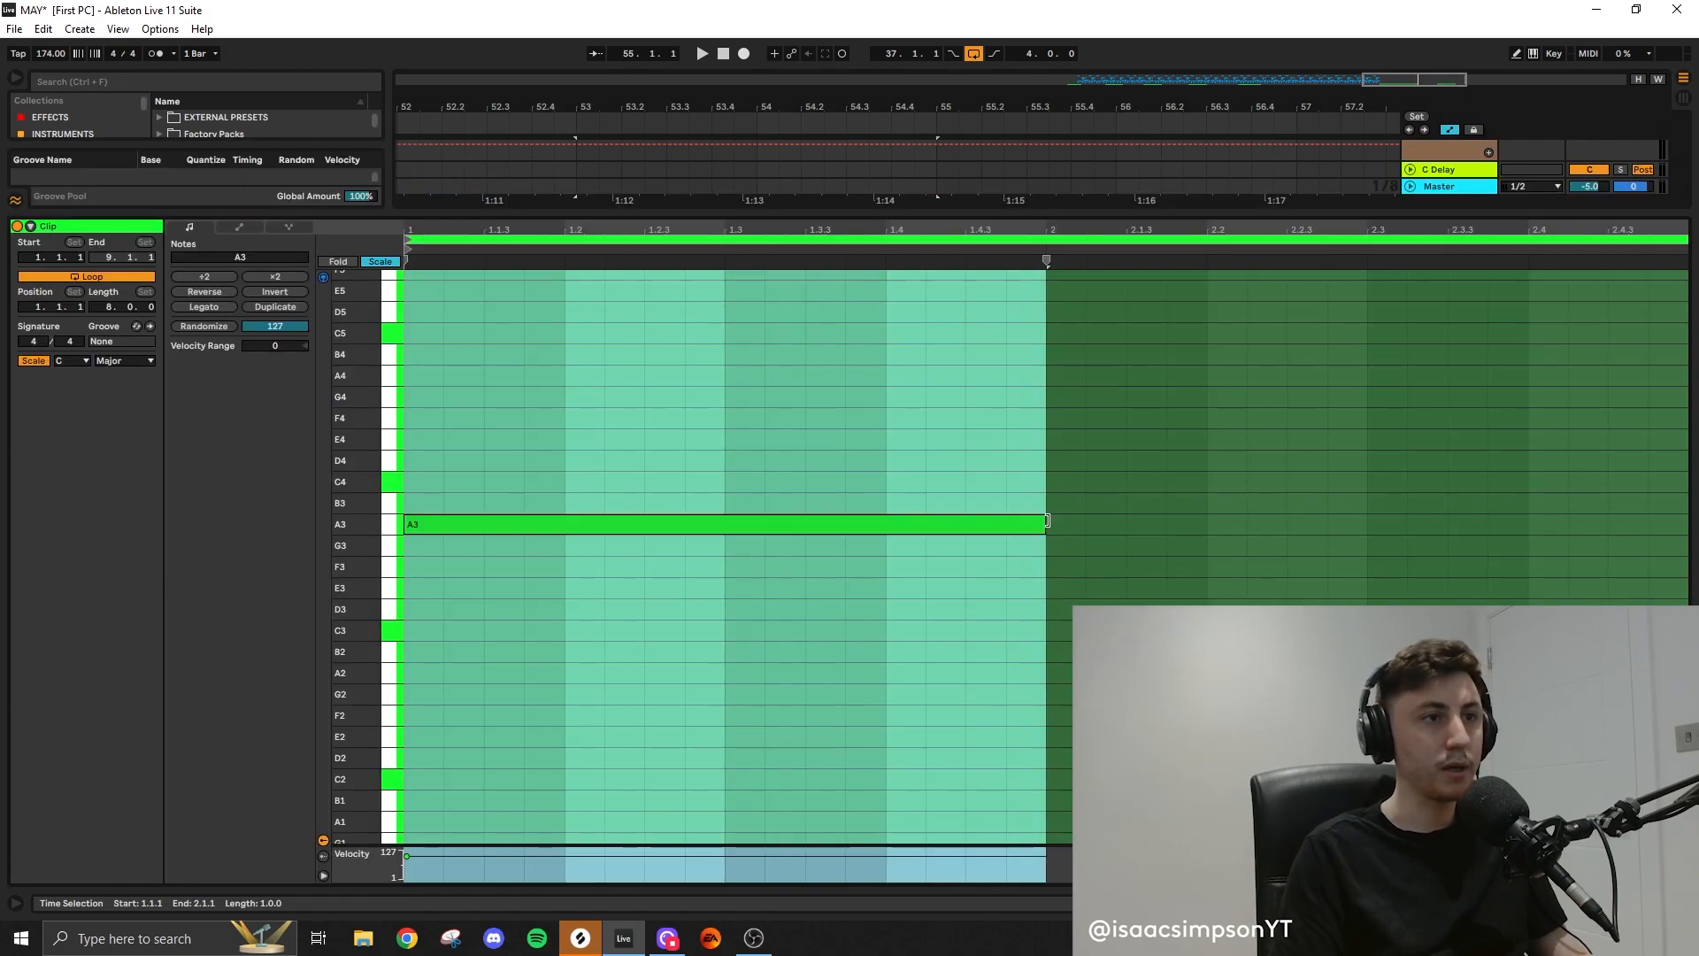
drag(1047, 520, 1633, 522)
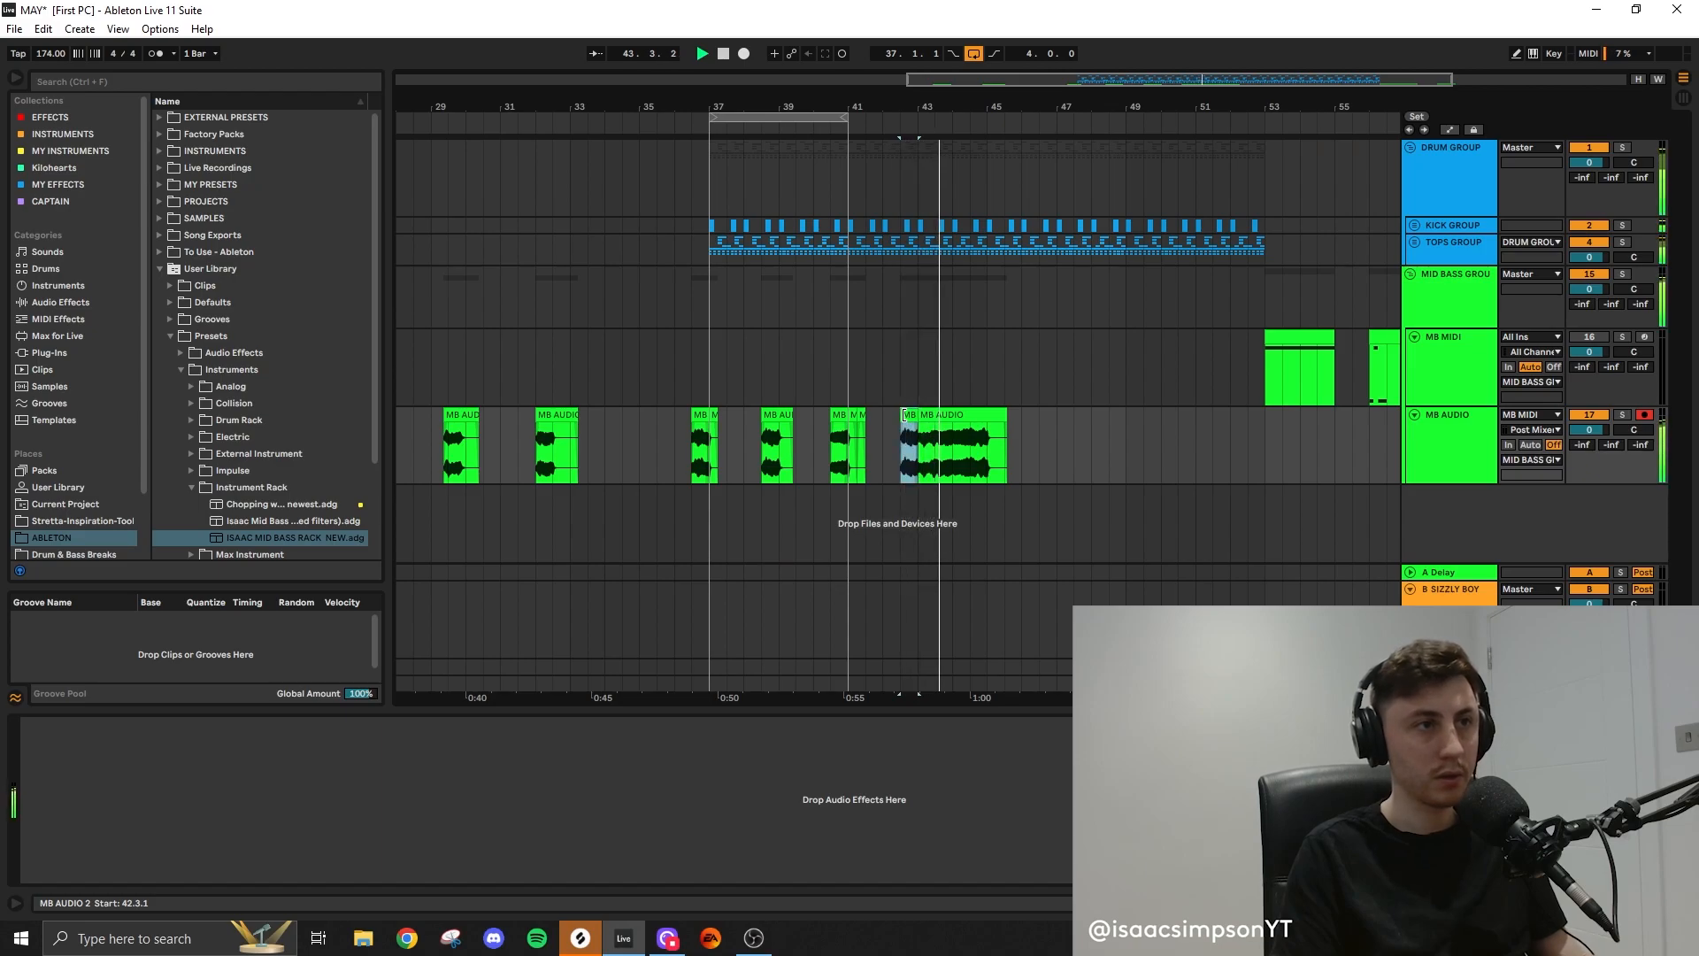
Shorten the long MB AUDIO clip at bar 43 and audition the MB AUDIO track soloed
scroll(948, 453, up, 4)
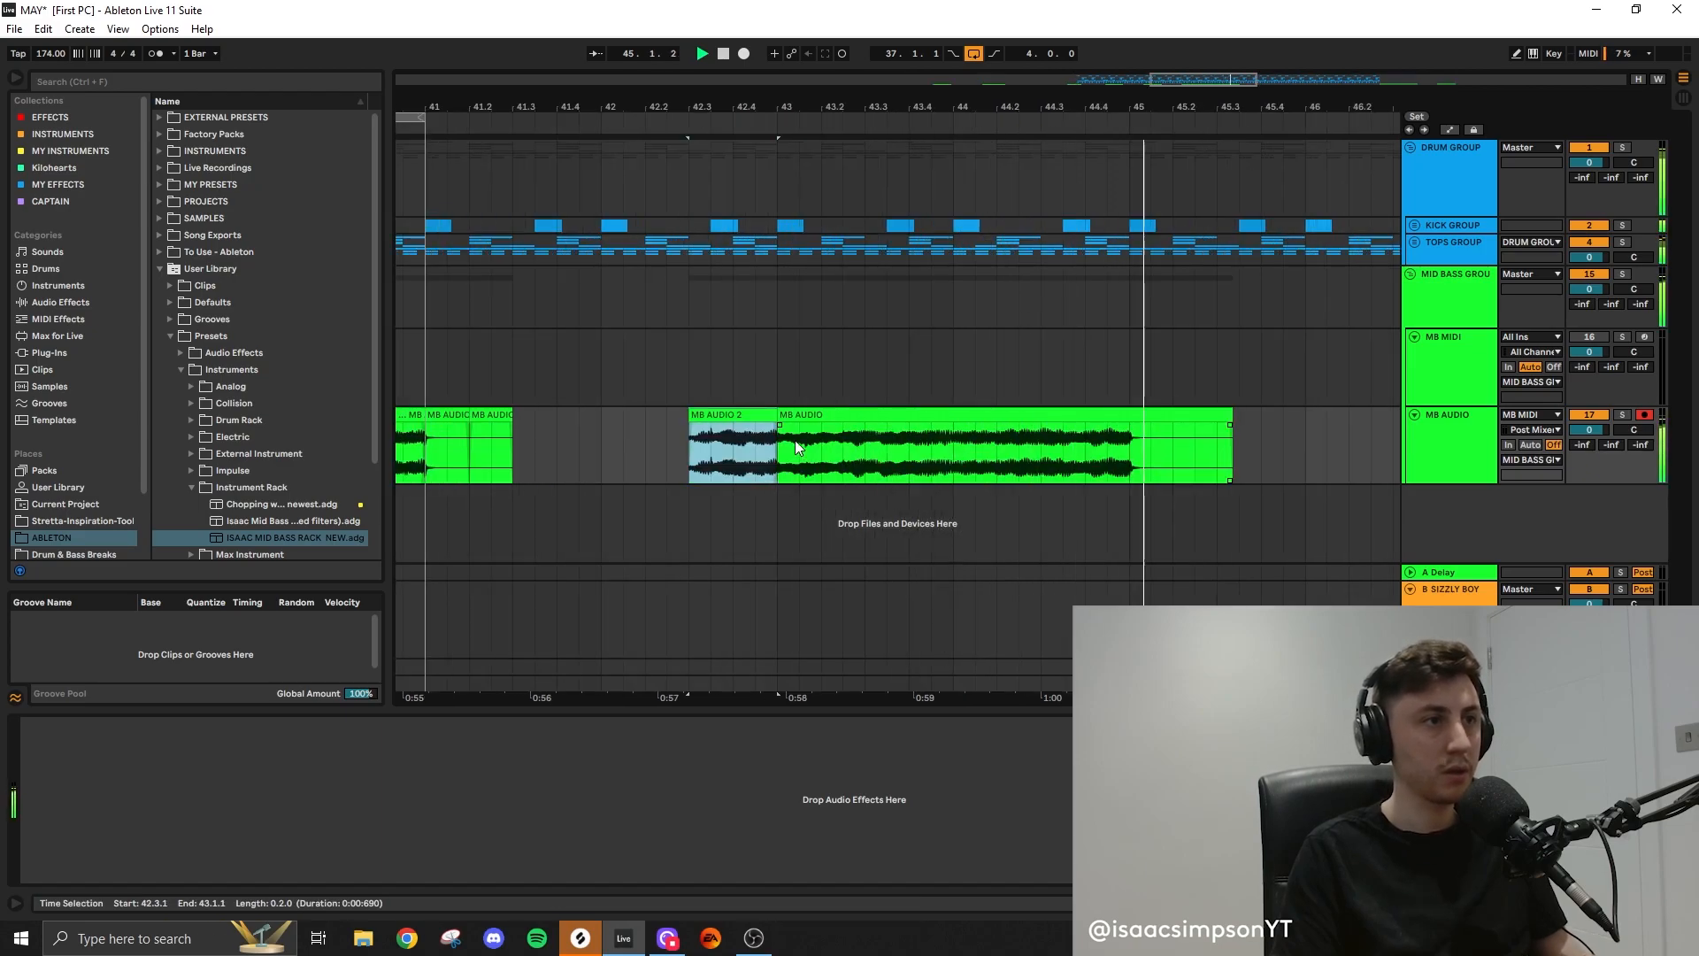
click(823, 415)
key(space)
key(s)
key(space)
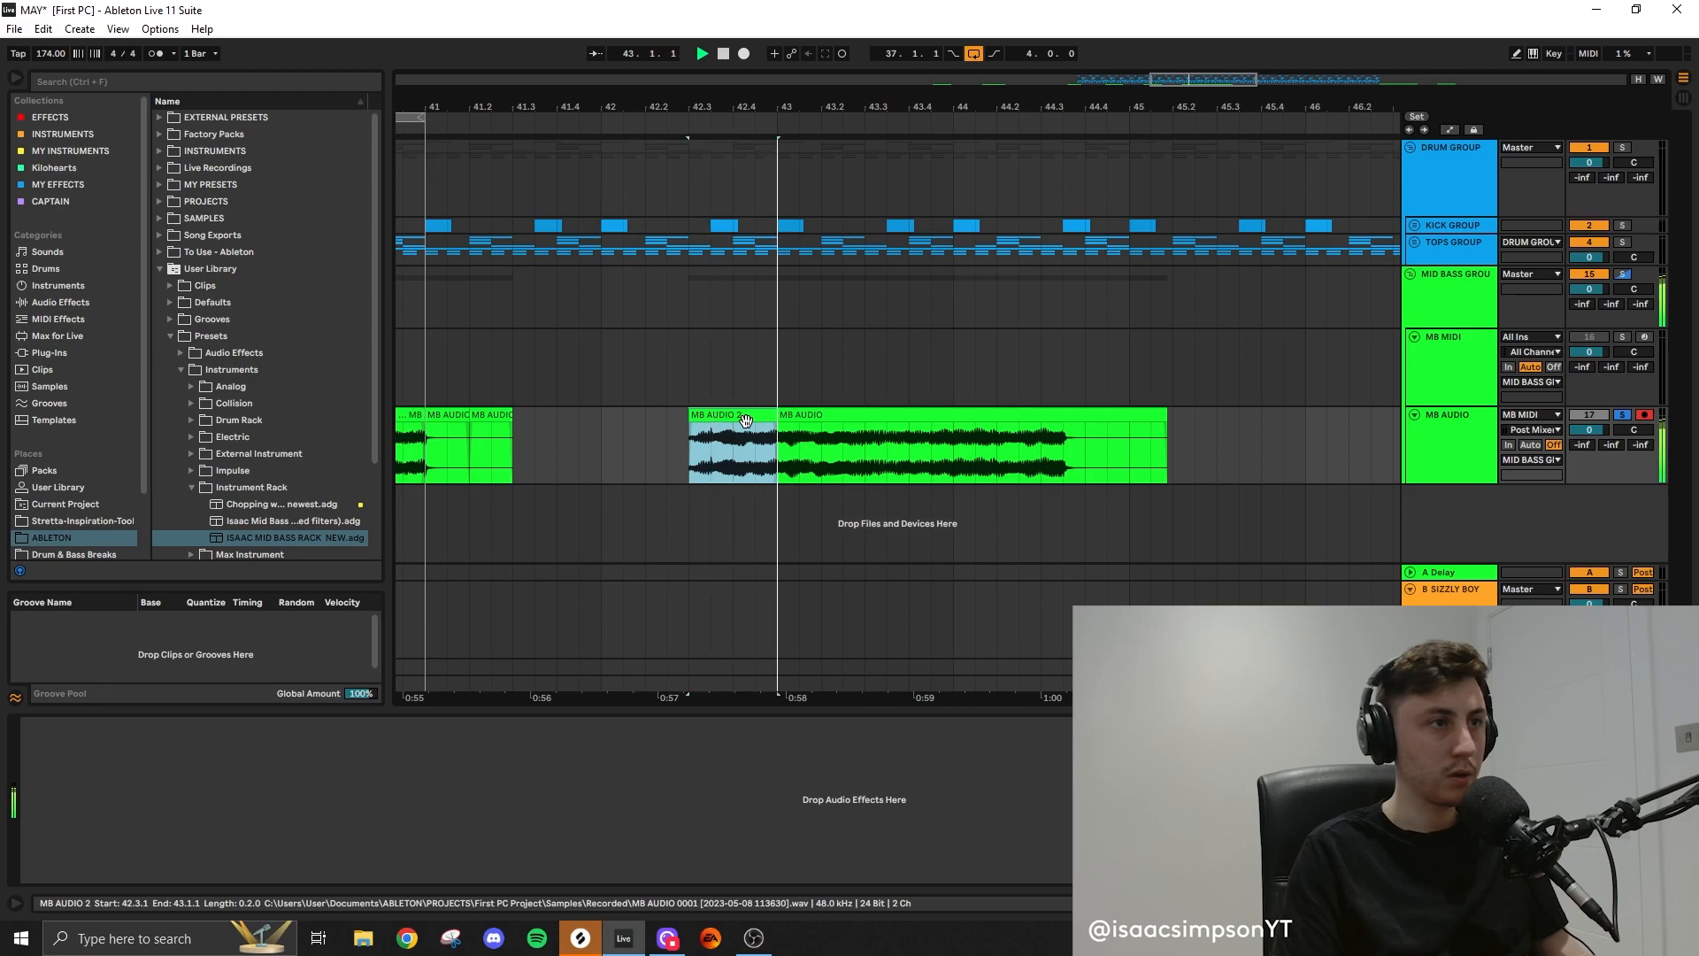
Reposition the long MB AUDIO clip to start at 43.2.1 and end at bar 45, and loop eight bars from bar 37
key(space)
drag(824, 415, 869, 415)
click(760, 414)
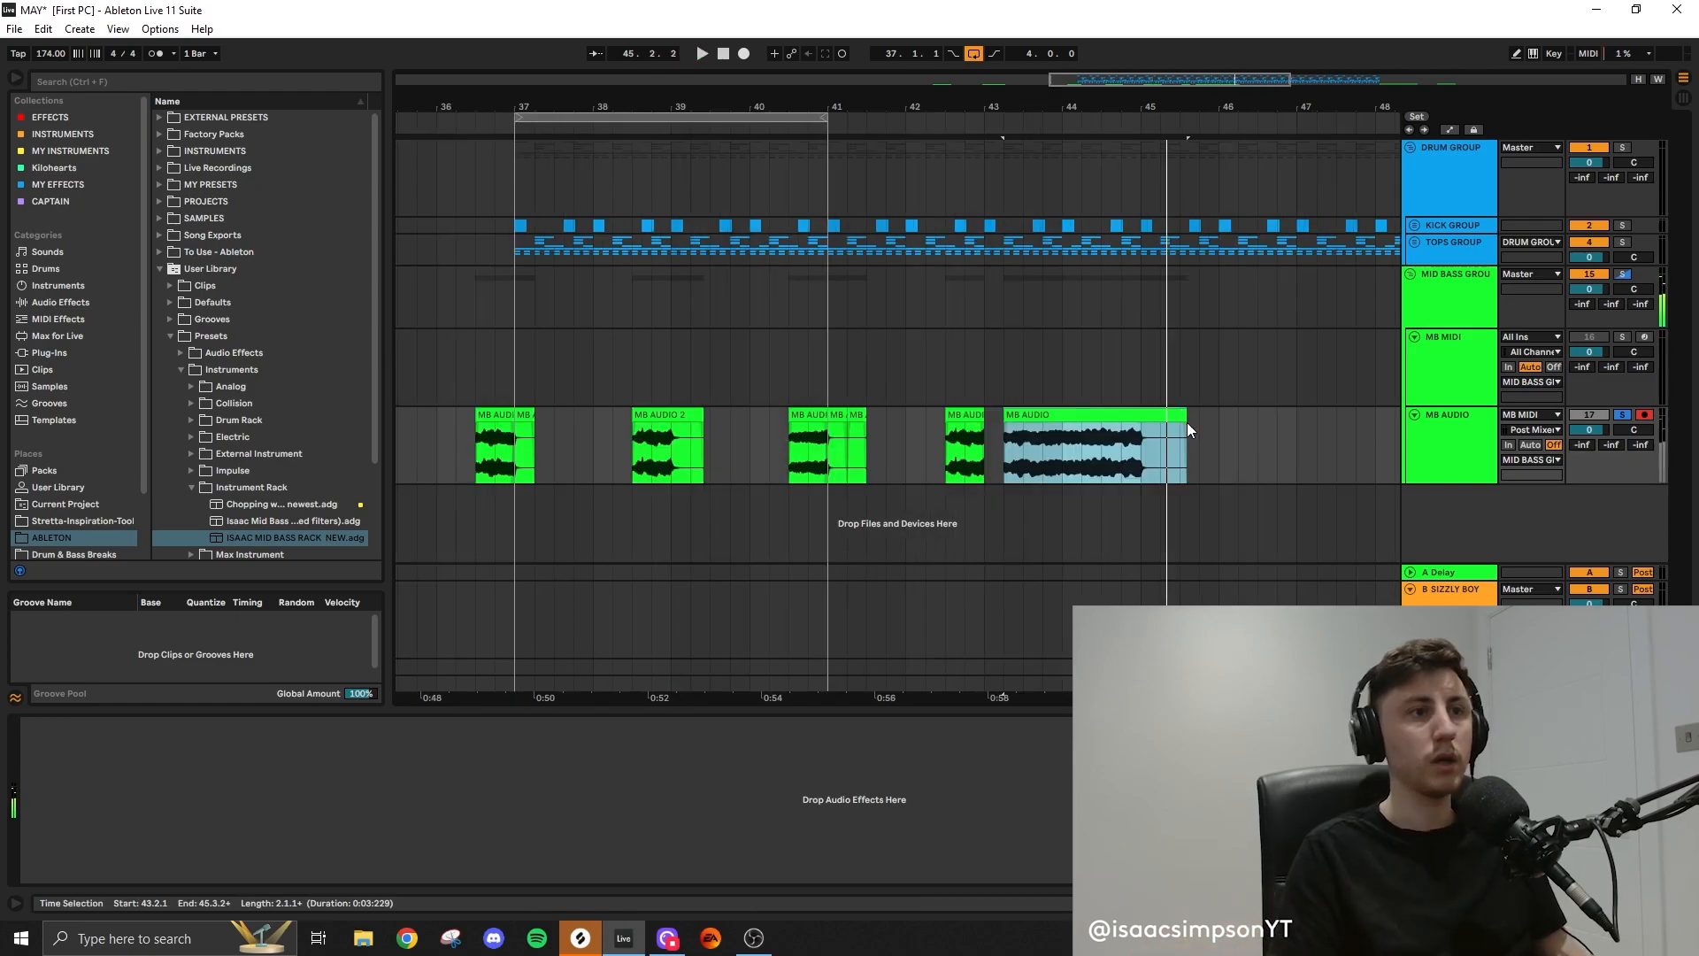
drag(1188, 417, 421, 354)
key(ctrl+l)
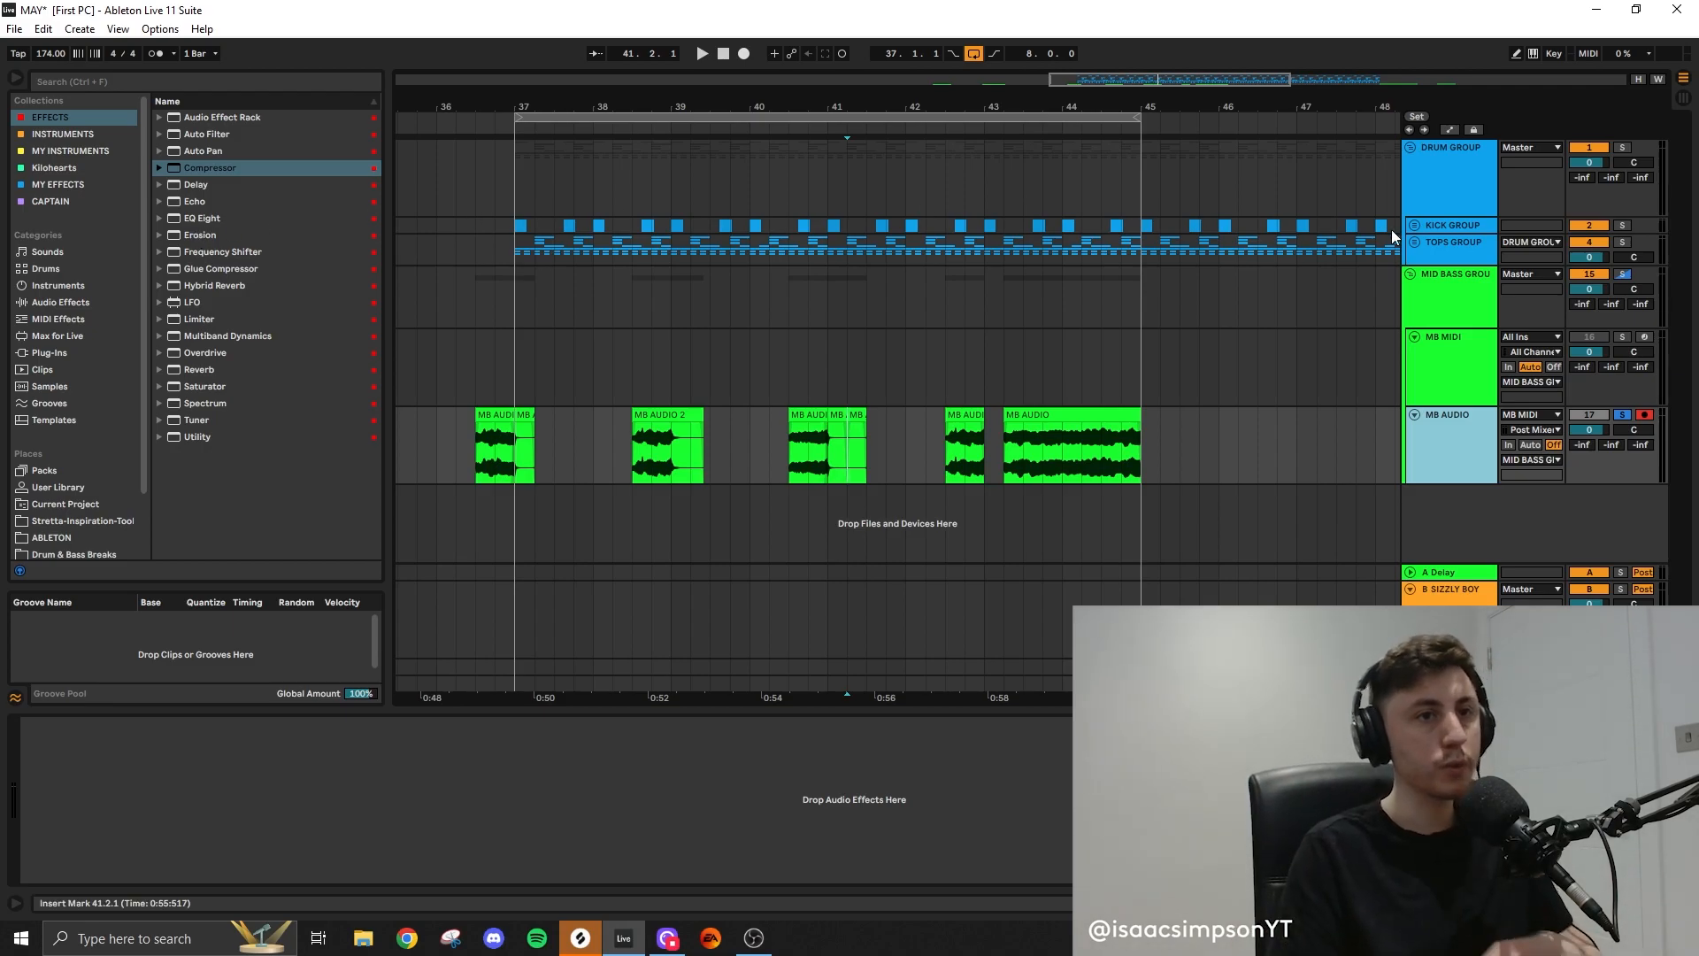
Add a MIDI track with Basic Sub Sine, set Drop to 88, and create a sub clip beneath the first MB AUDIO hit
key(ctrl+shift+t)
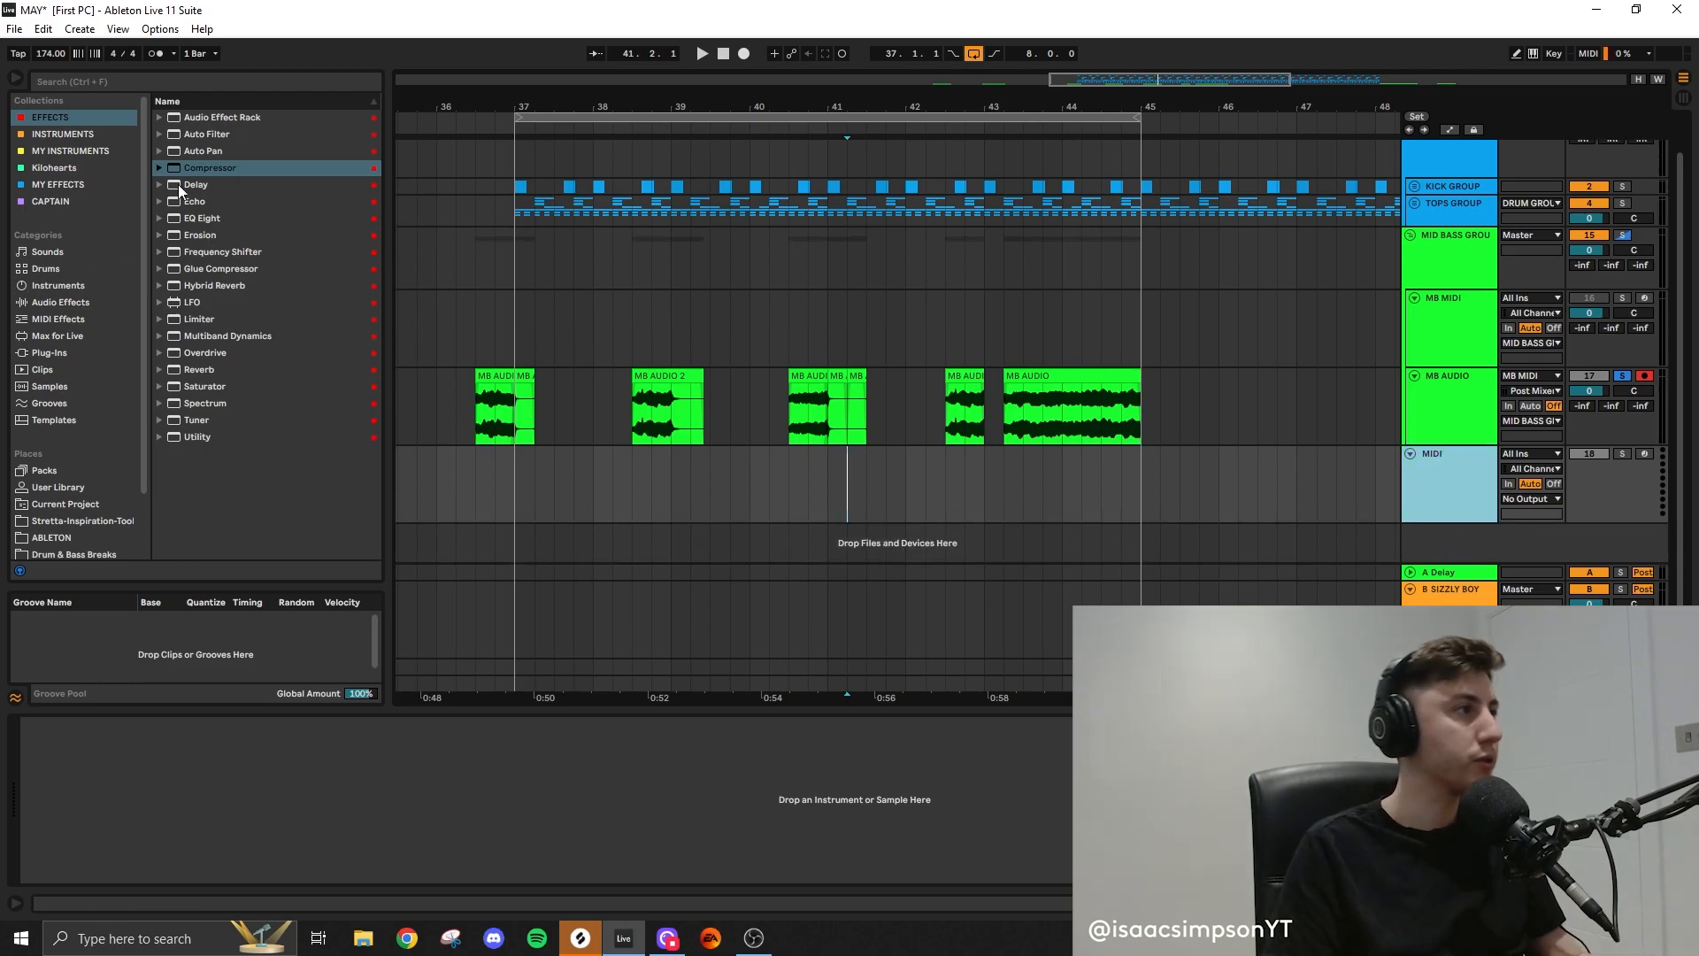
click(55, 134)
click(197, 168)
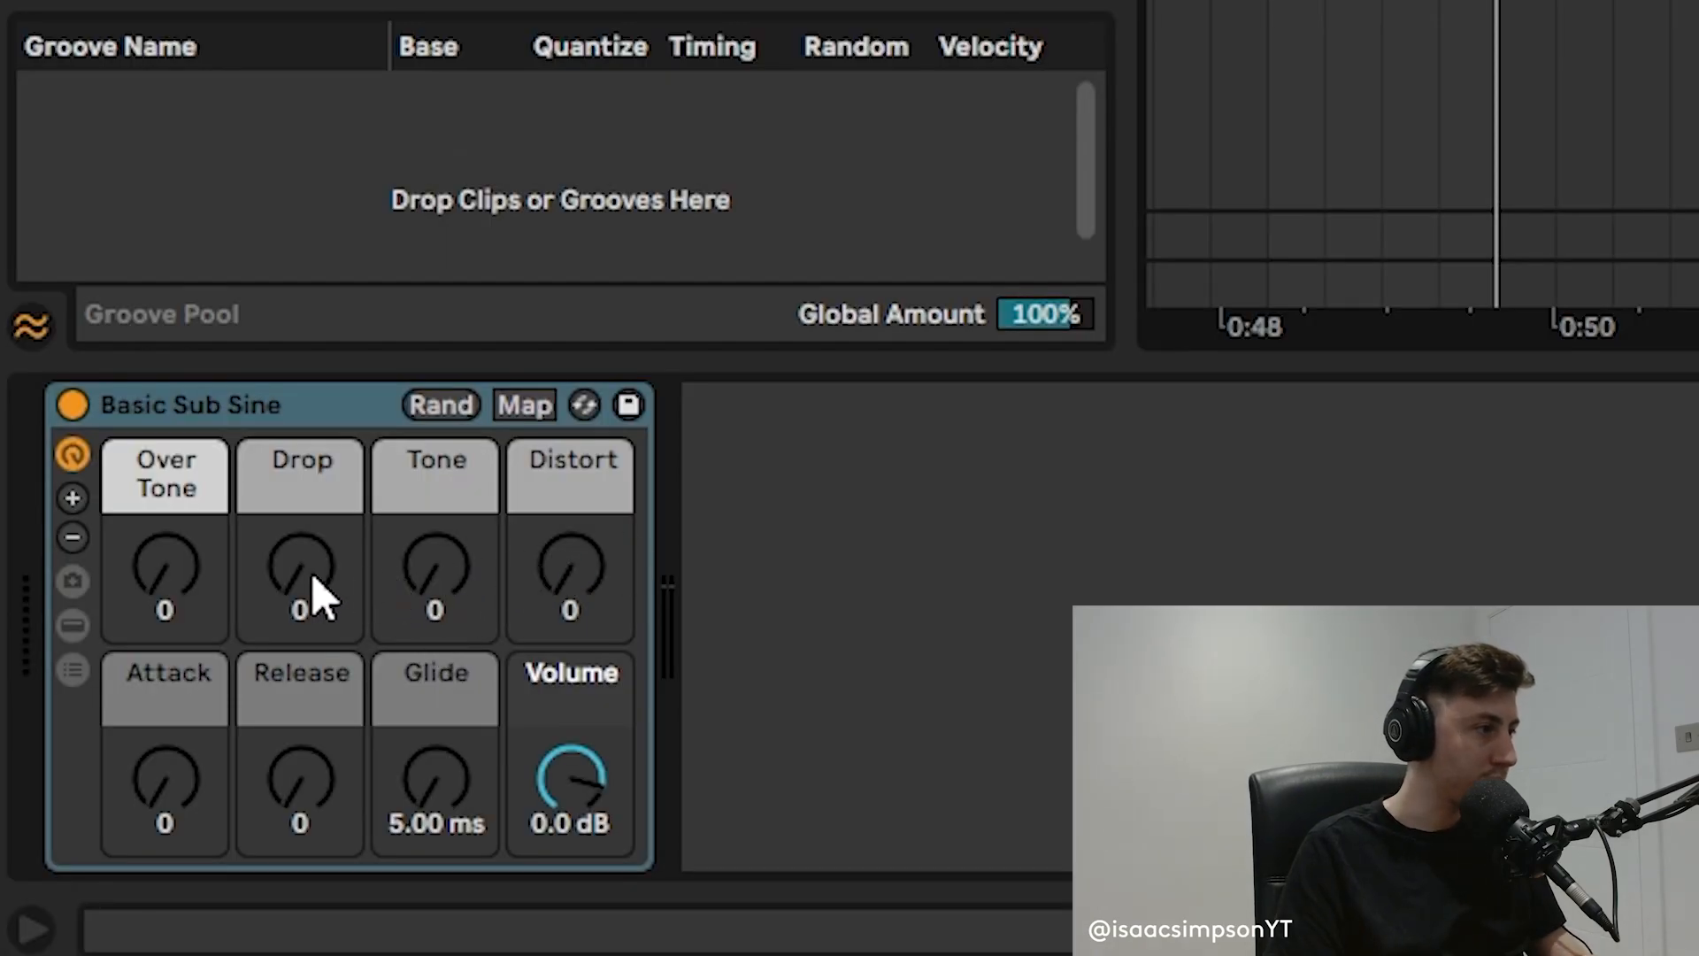
drag(314, 597, 314, 522)
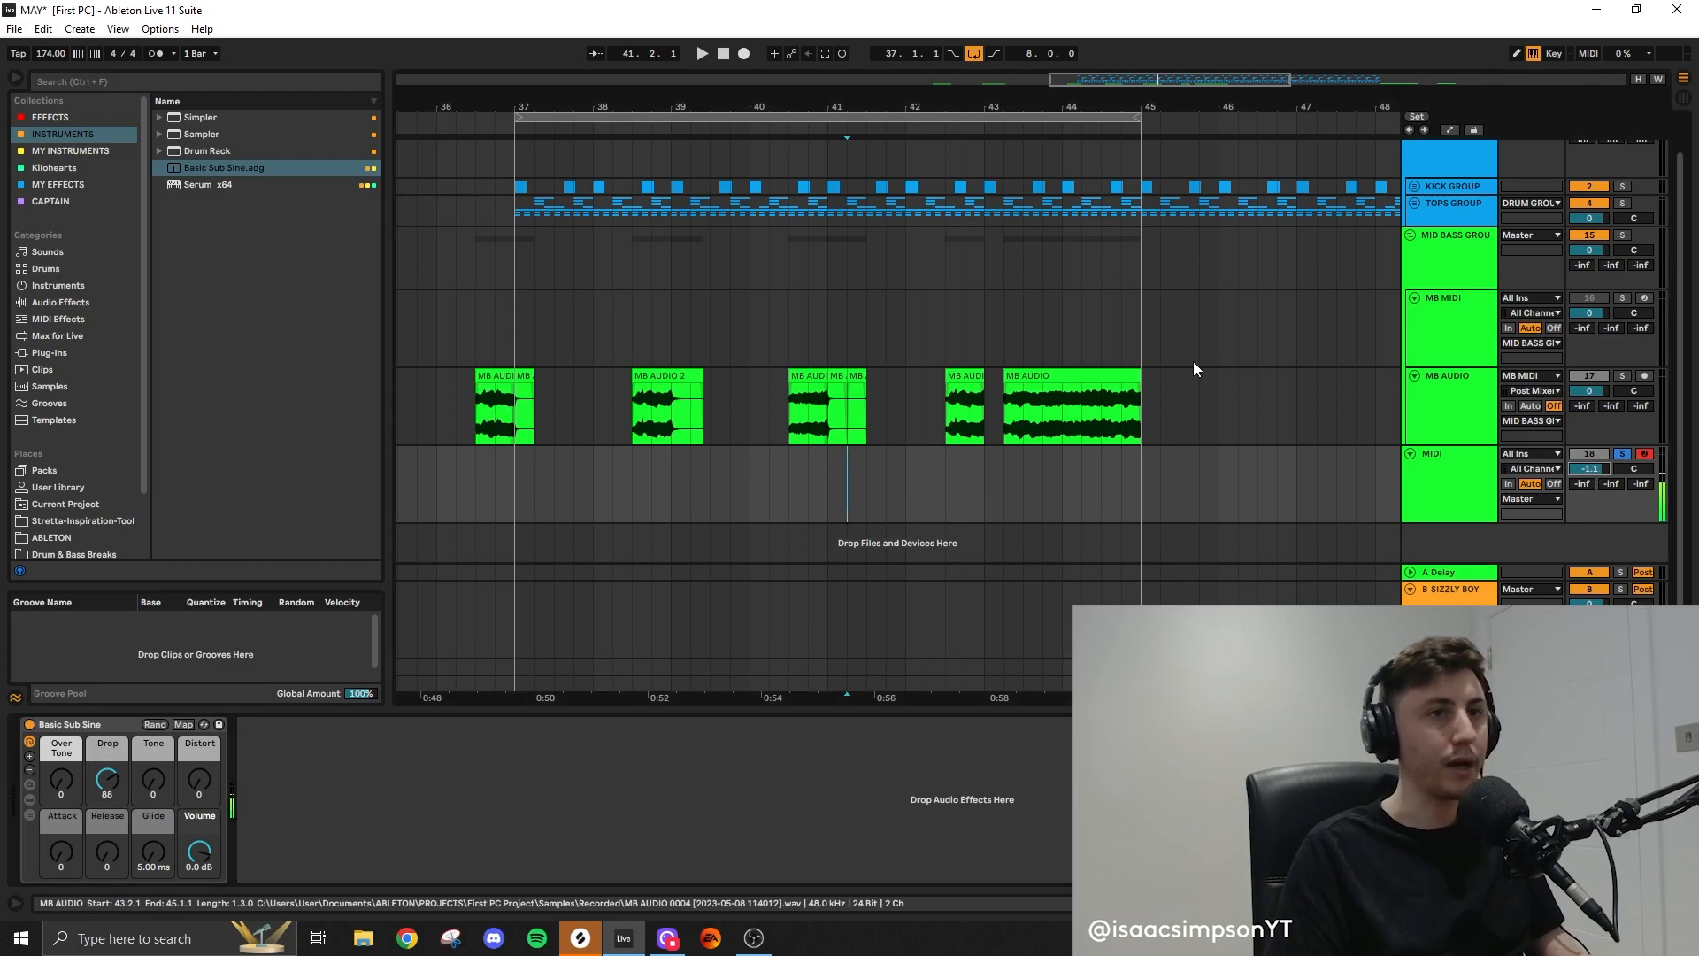
double_click(514, 487)
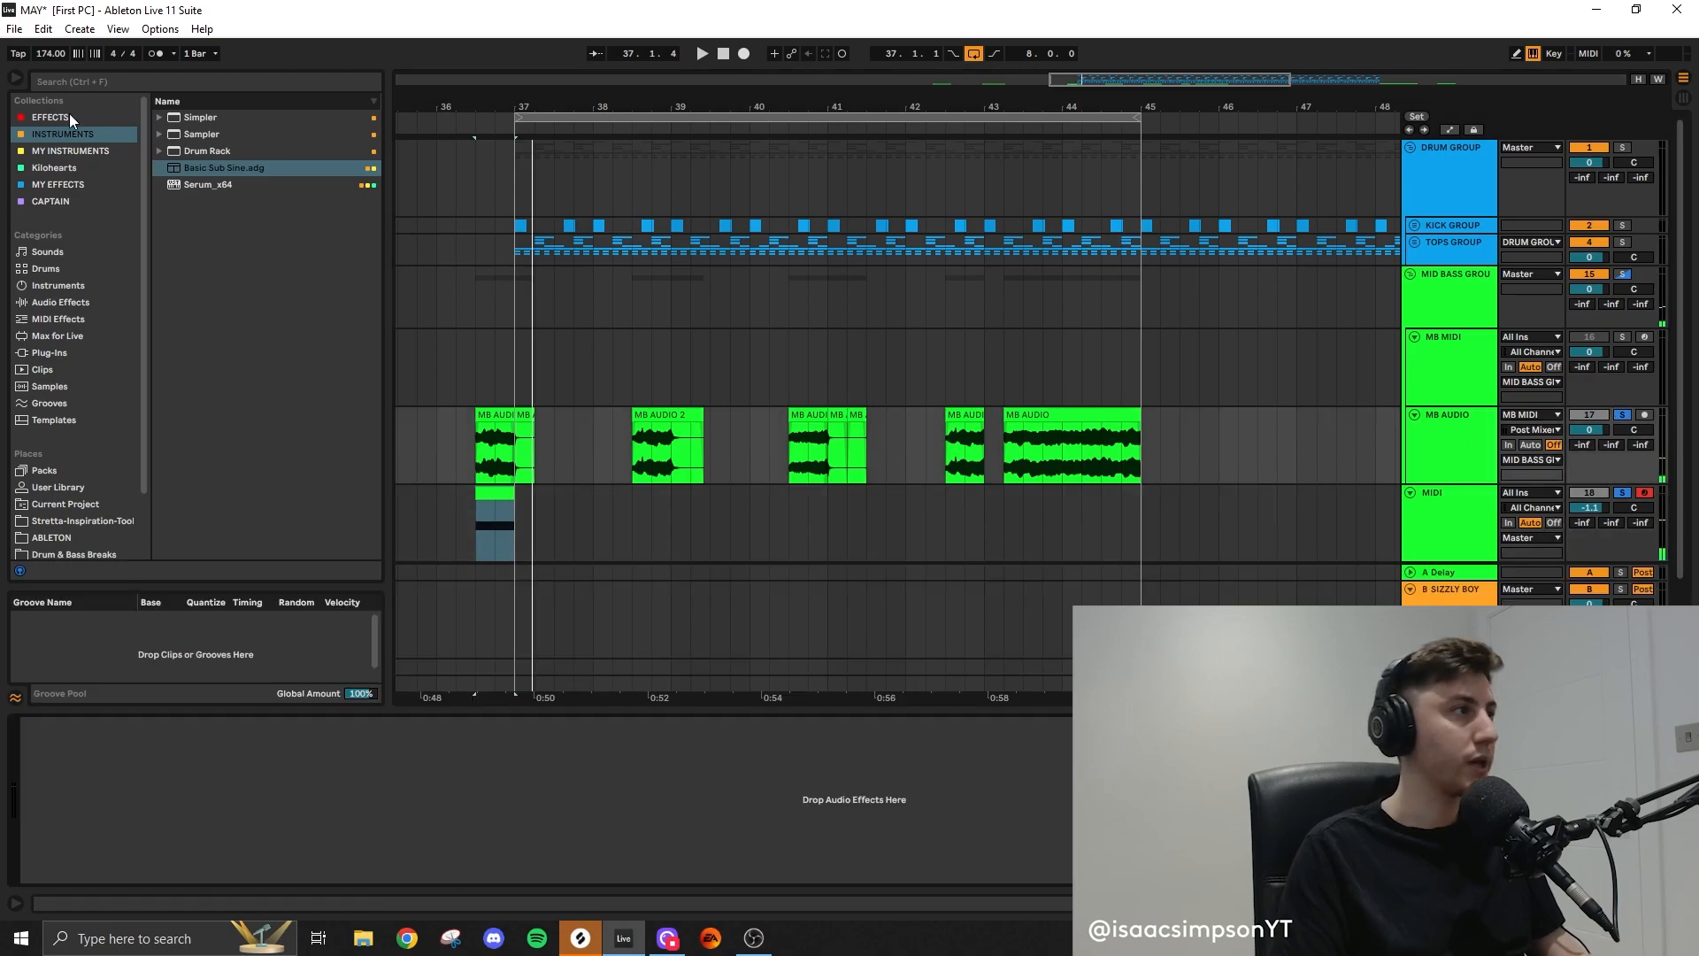
Add an EQ Eight to the MB AUDIO track with a low cut at 84.6 Hz, auditioning it with the sub clips
click(71, 115)
drag(215, 219, 311, 730)
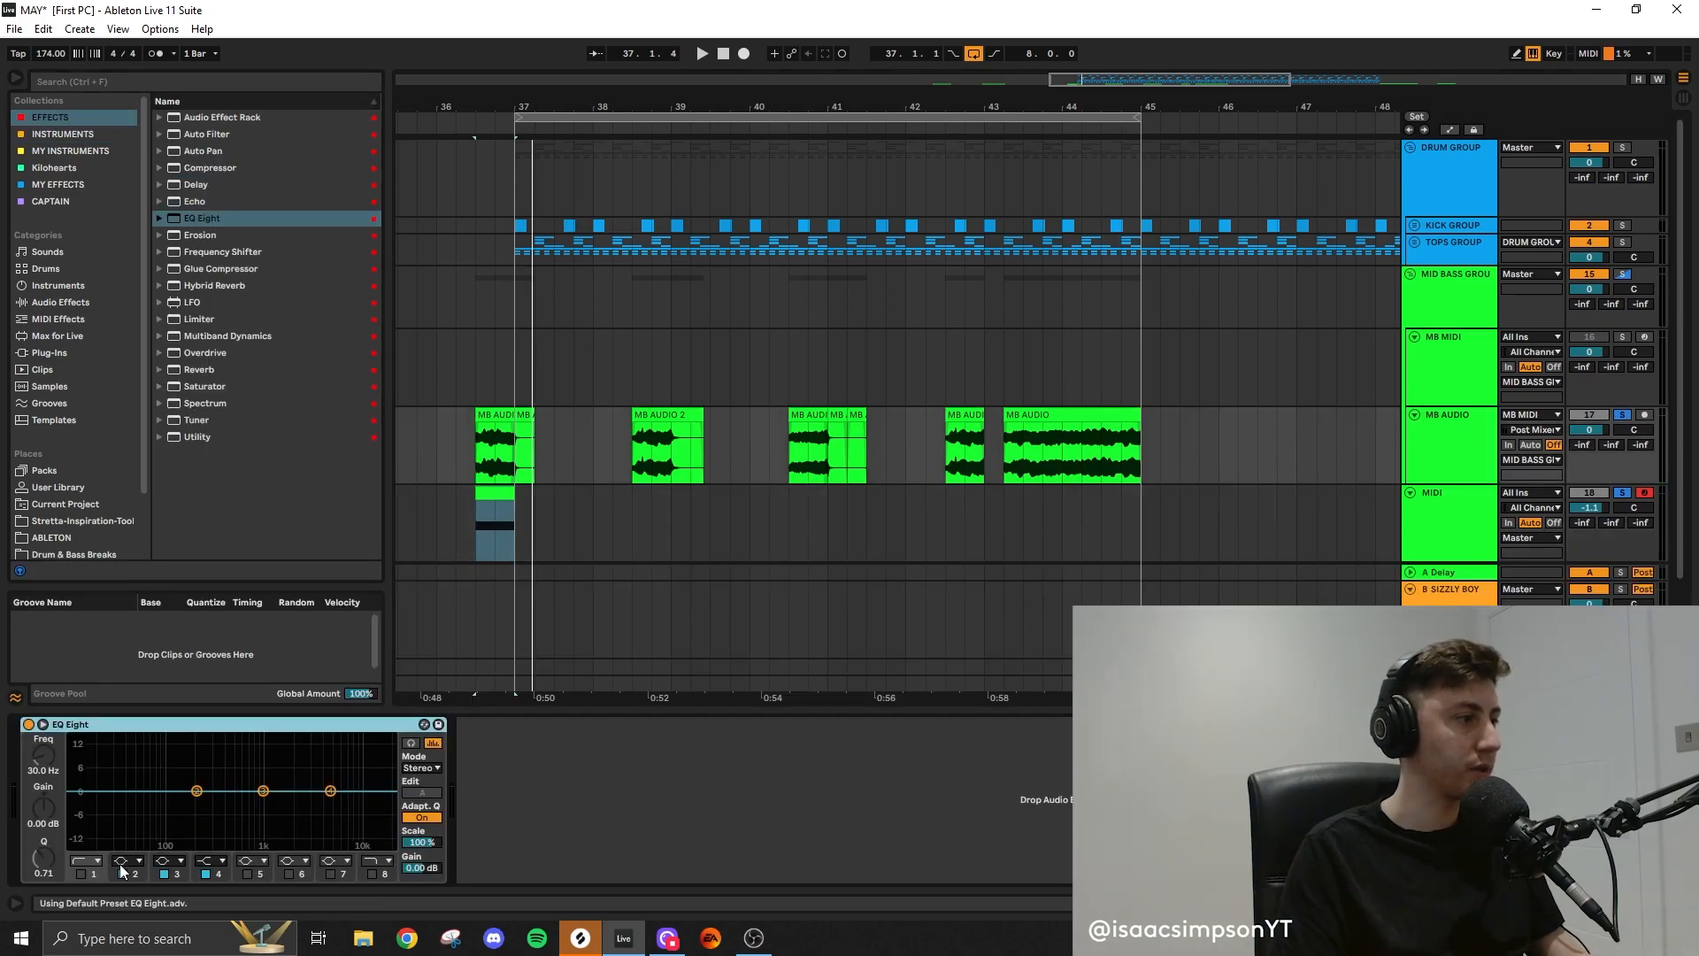
key(space)
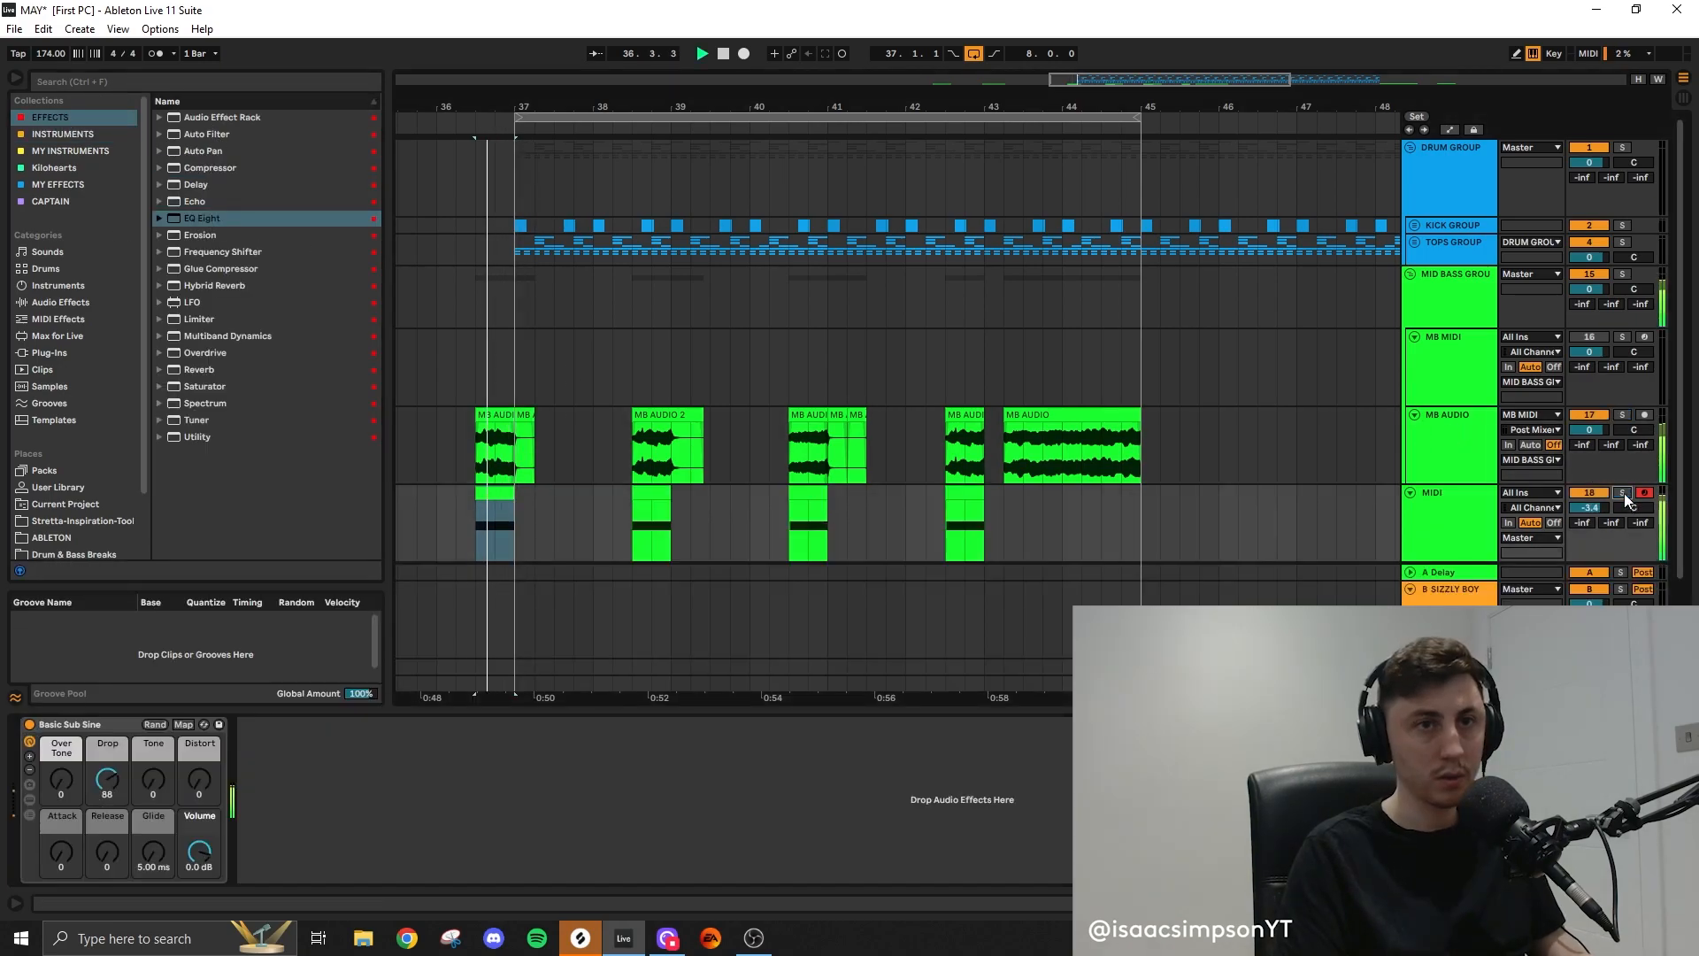
click(699, 517)
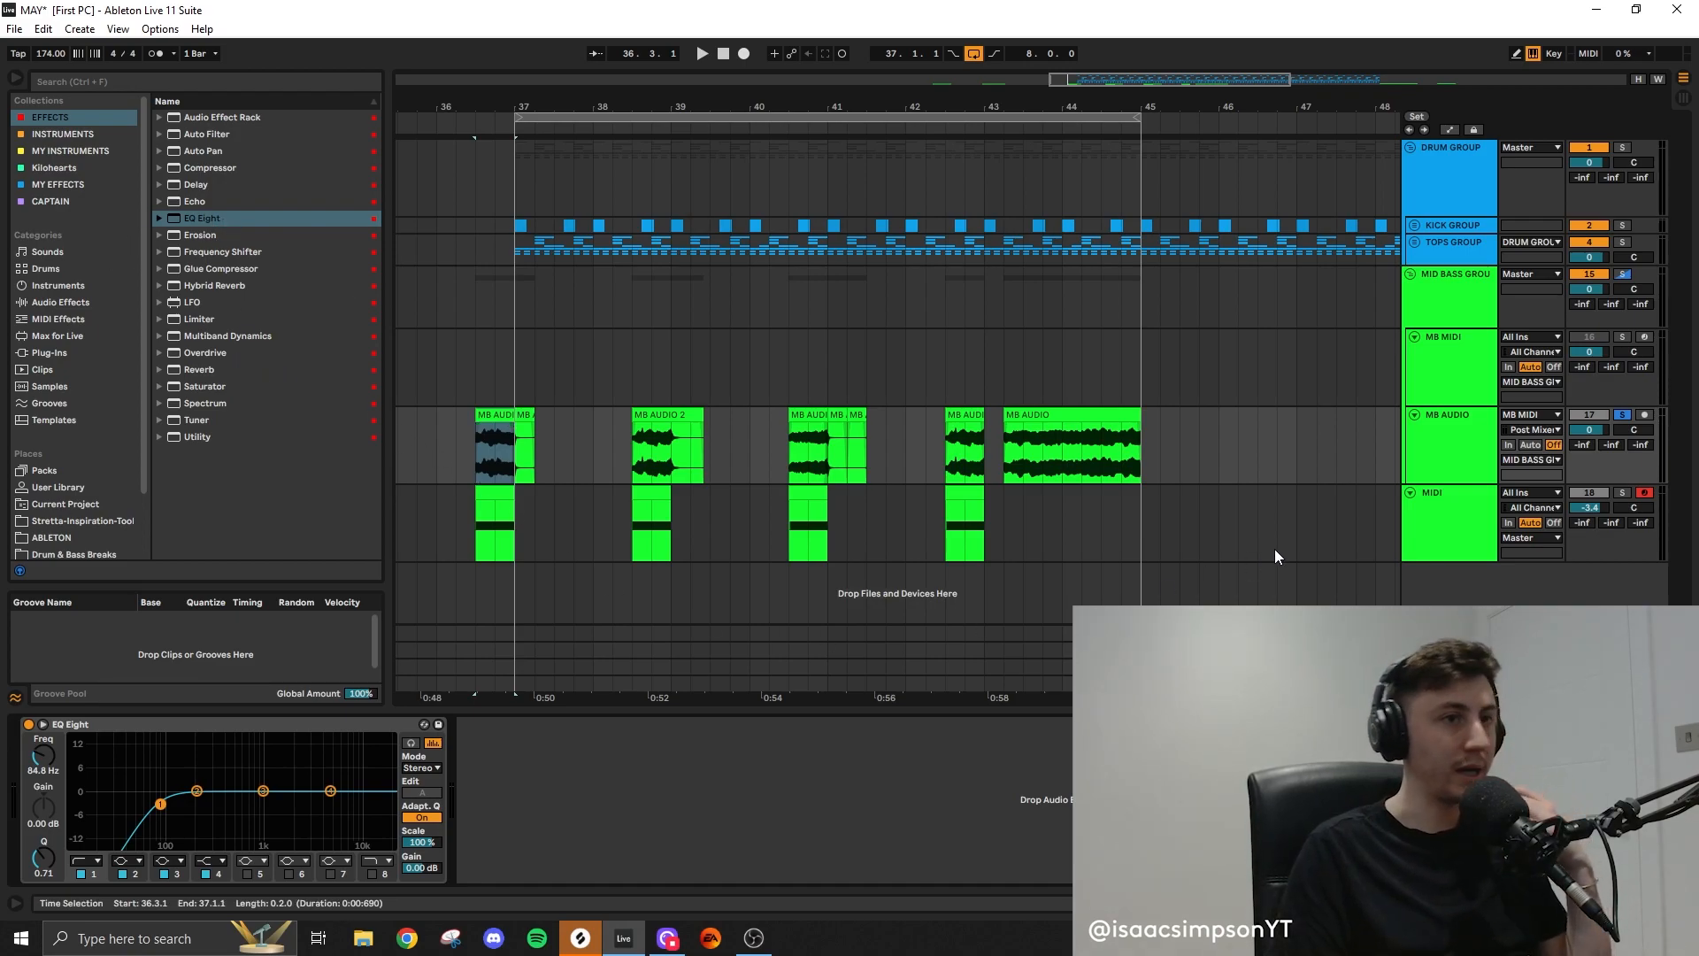
Add Multiband Dynamics after the EQ and set its high, mid and low outputs to 2.80, 4.10 and 3.80 dB while auditioning
drag(195, 335, 584, 796)
drag(819, 815, 812, 749)
key(space)
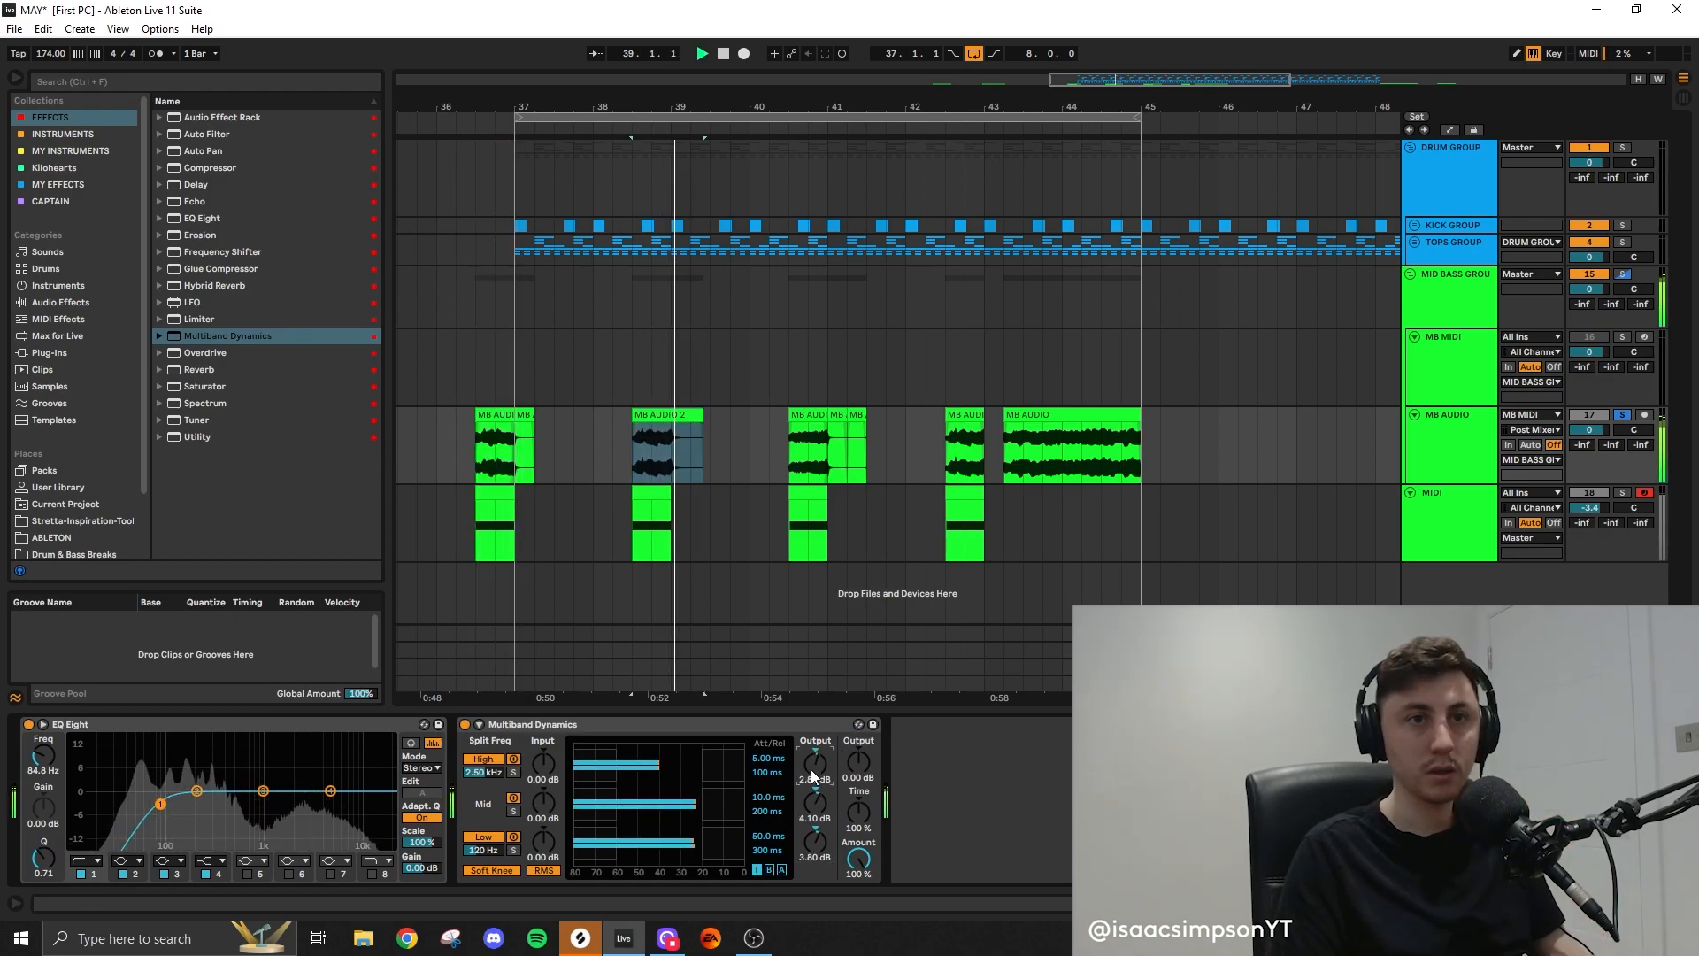
key(space)
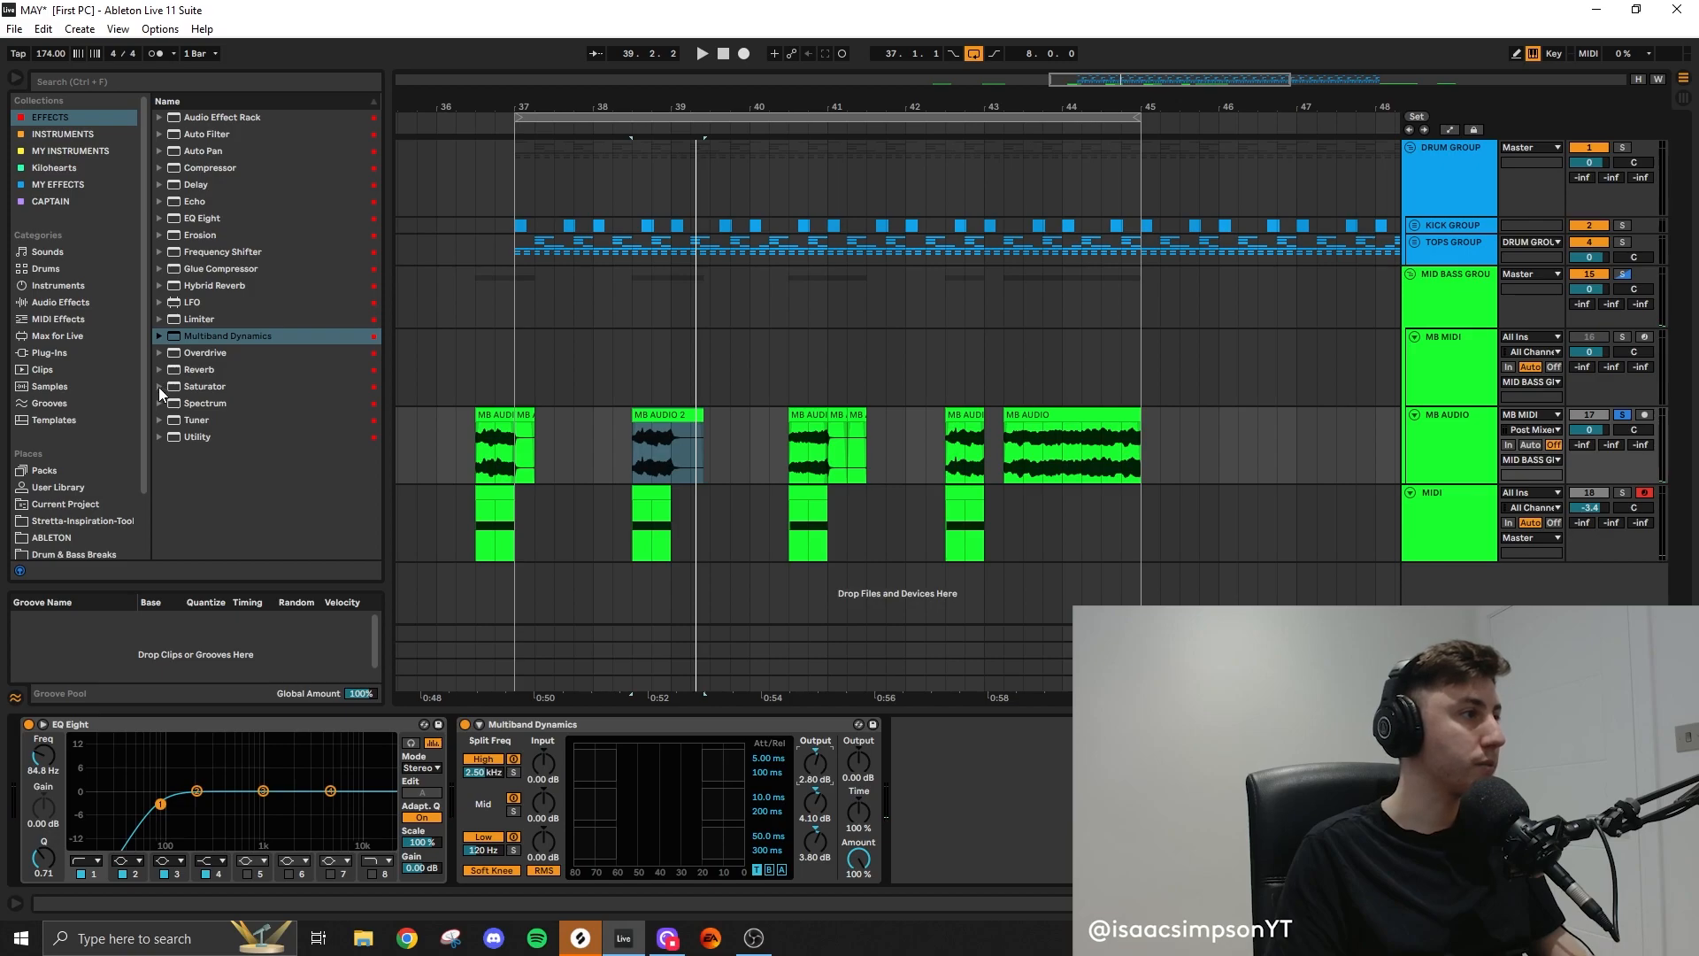
Add the A Bit Warmer Saturator preset to MB AUDIO and lower the track volume to -1.9 dB during playback
click(159, 385)
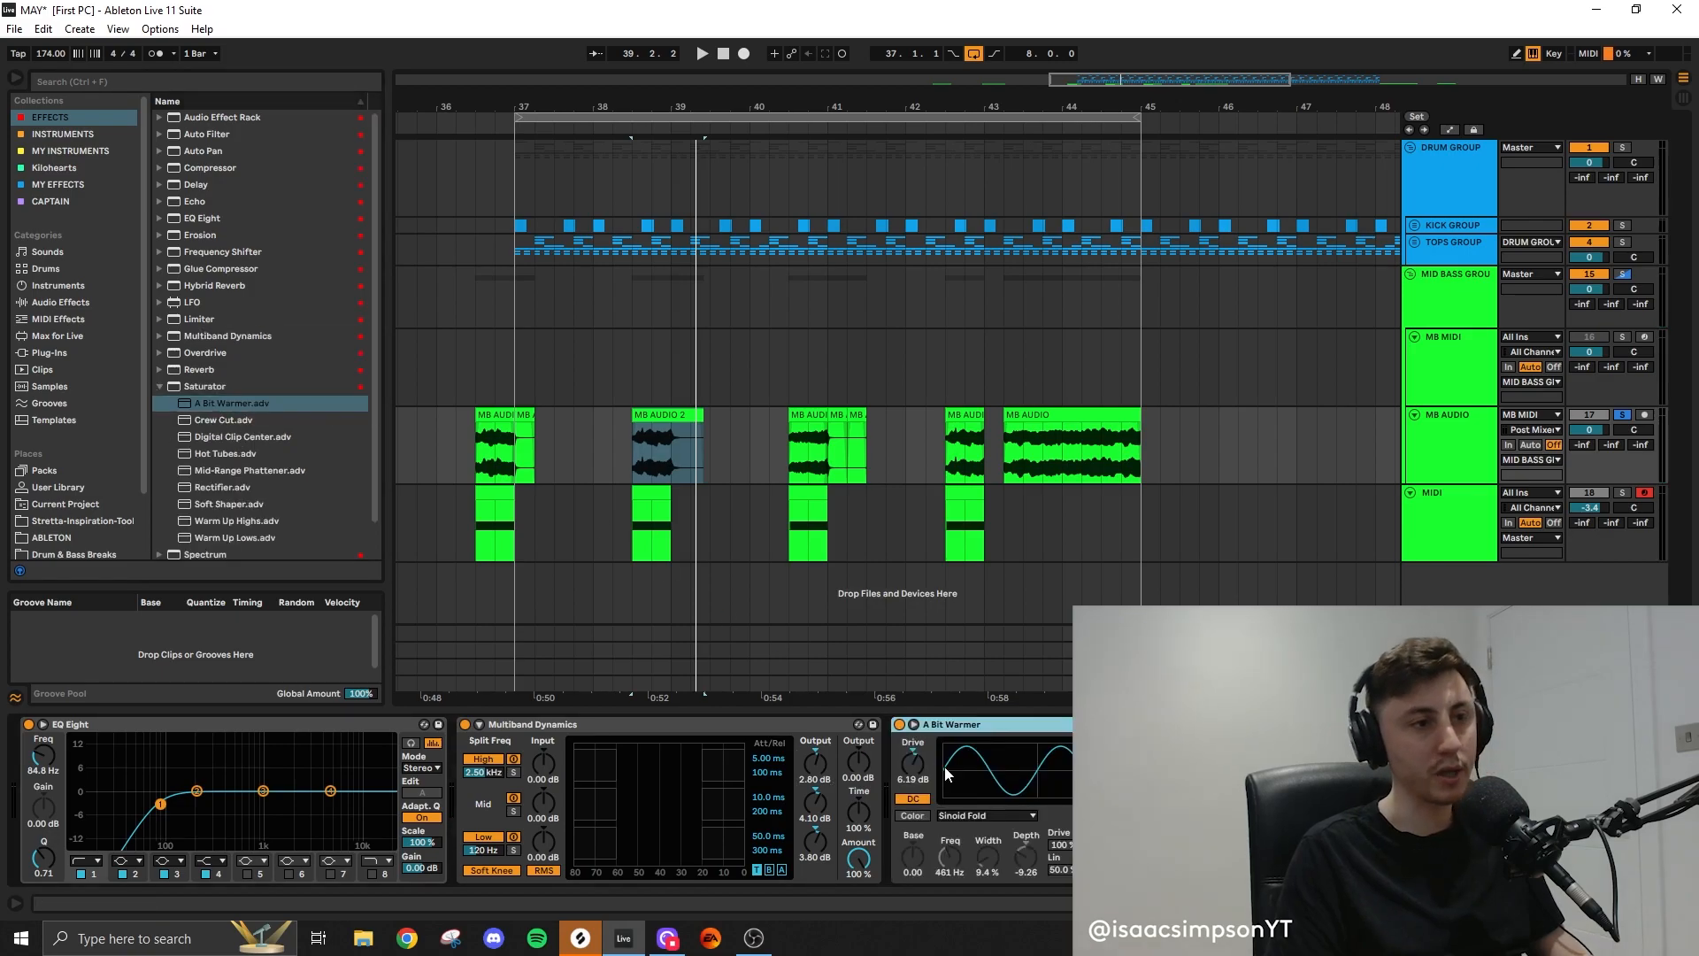
key(space)
drag(1607, 433, 1600, 443)
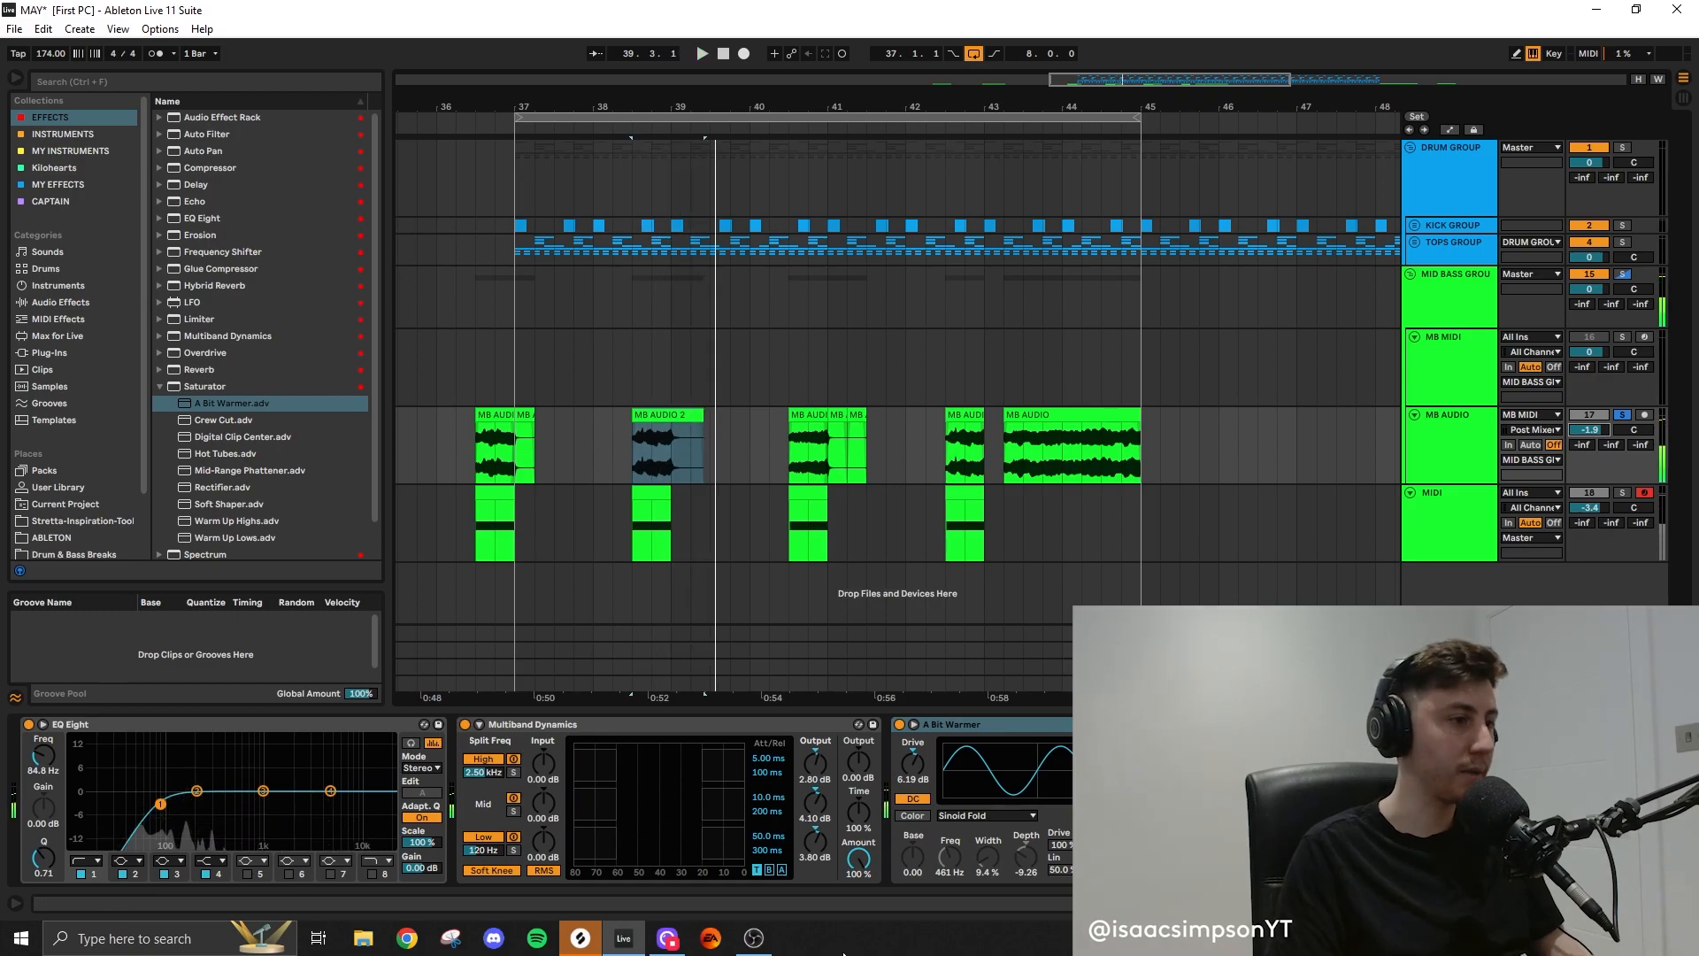
key(space)
Add a Glue Compressor and Thermal to the MB AUDIO chain and browse Thermal presets while auditioning the bass
click(197, 270)
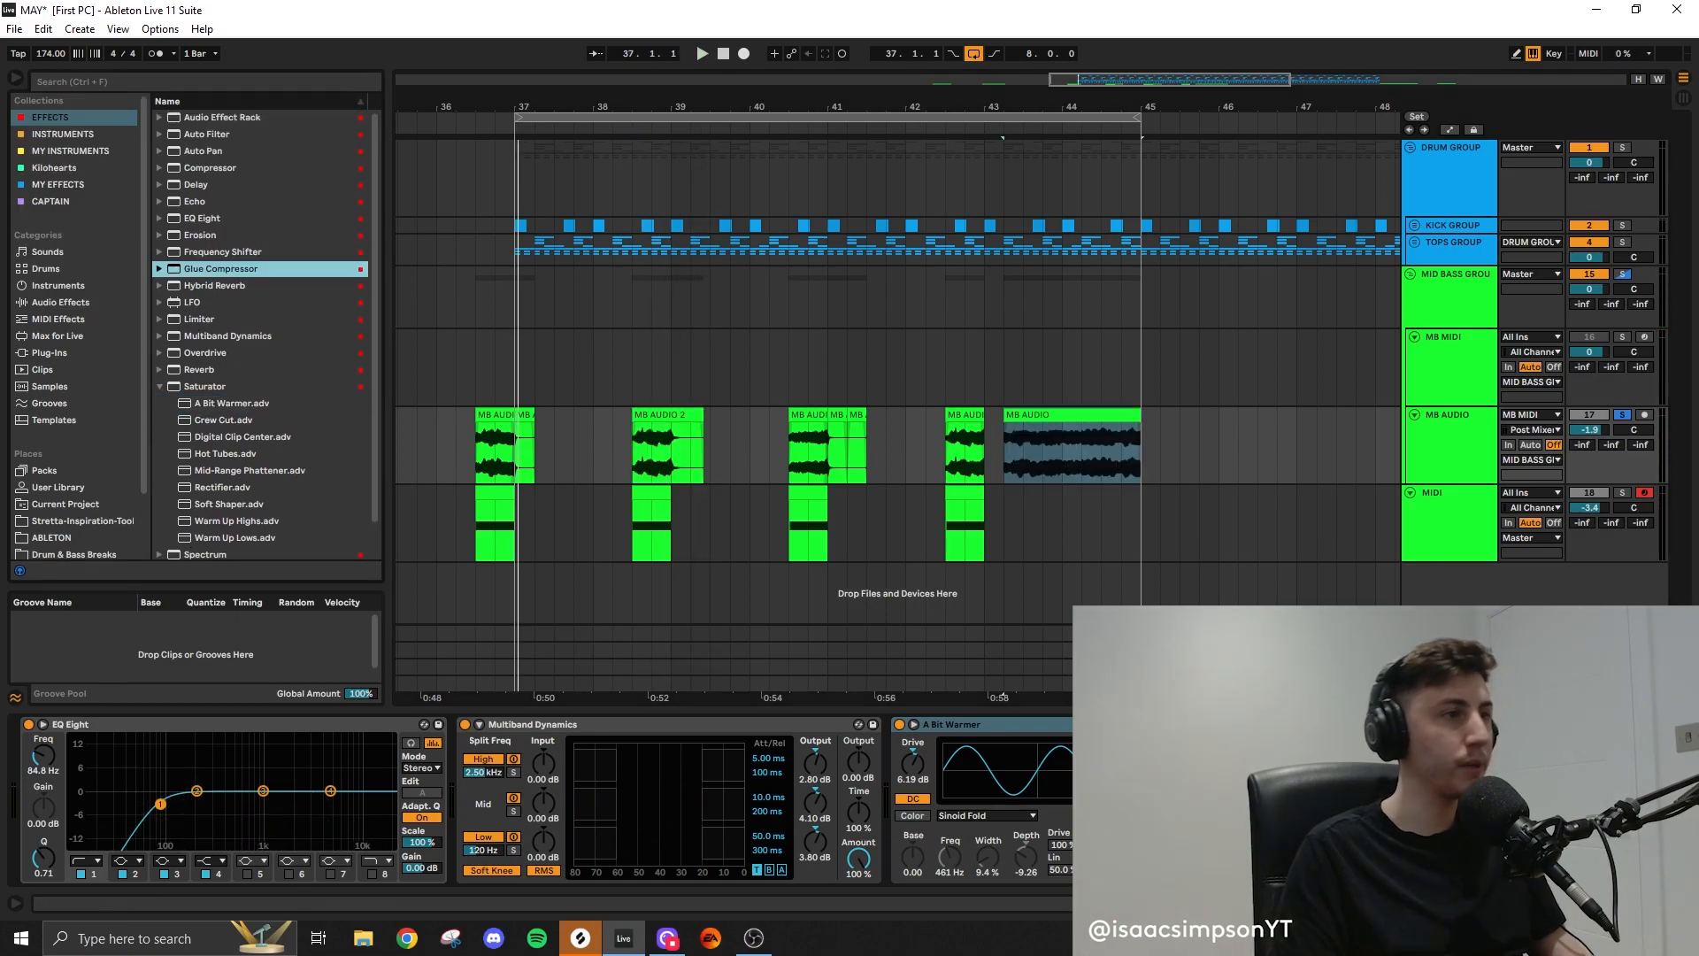
key(space)
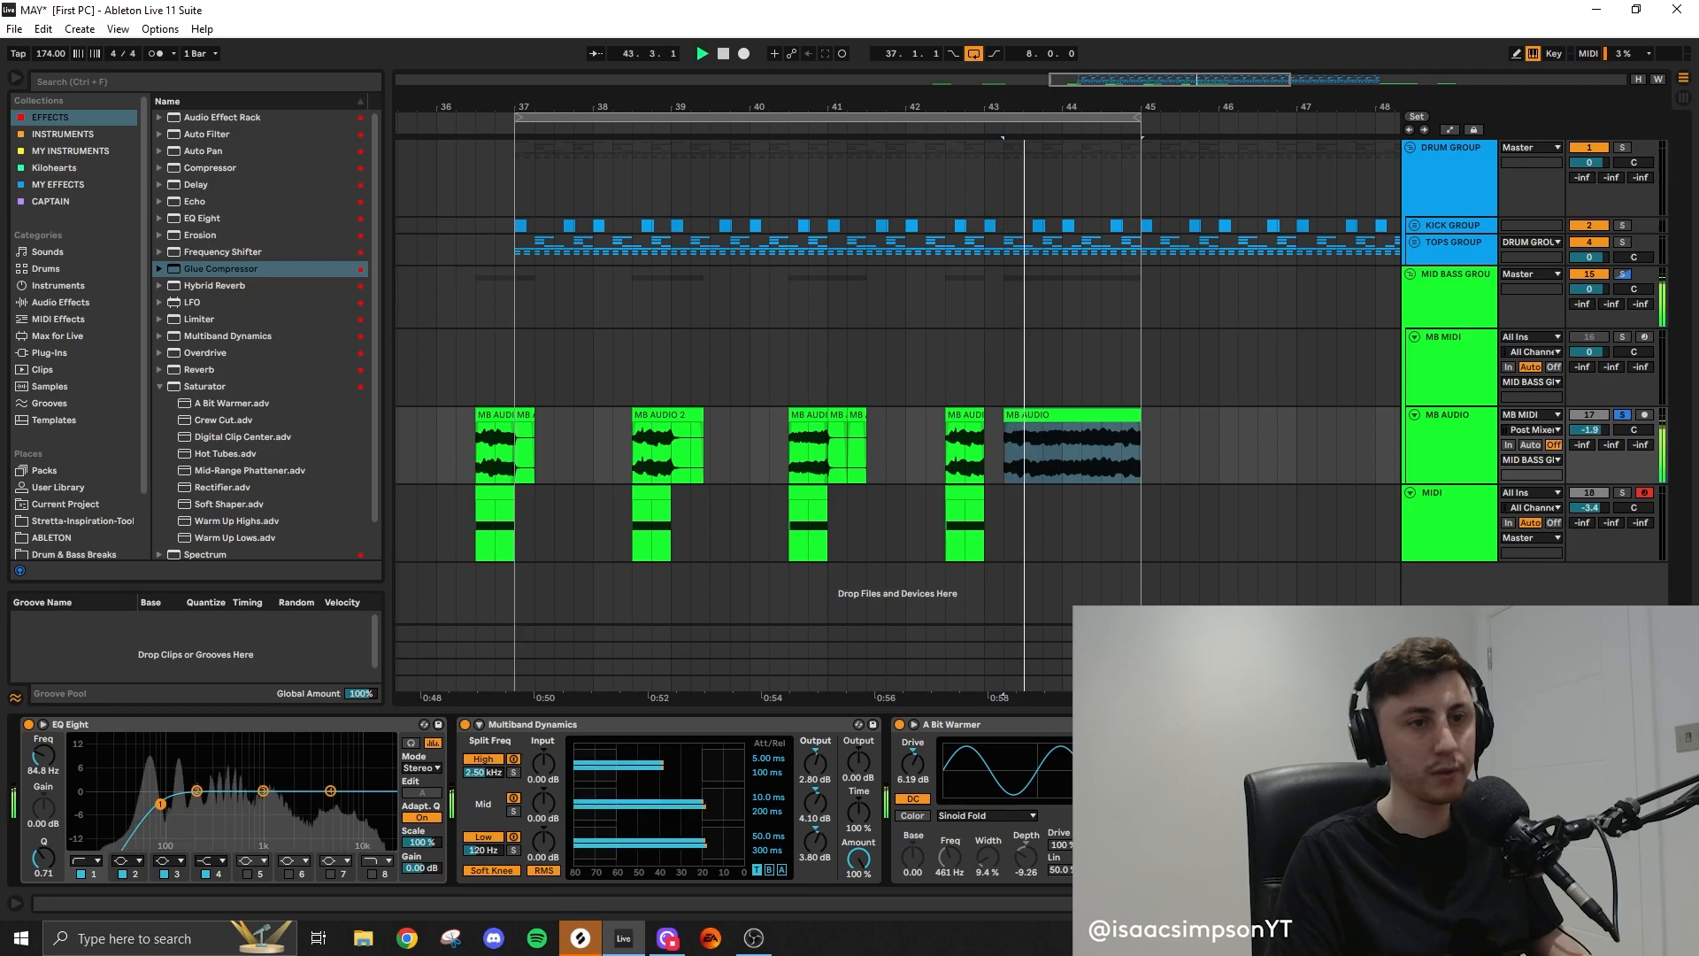
click(48, 184)
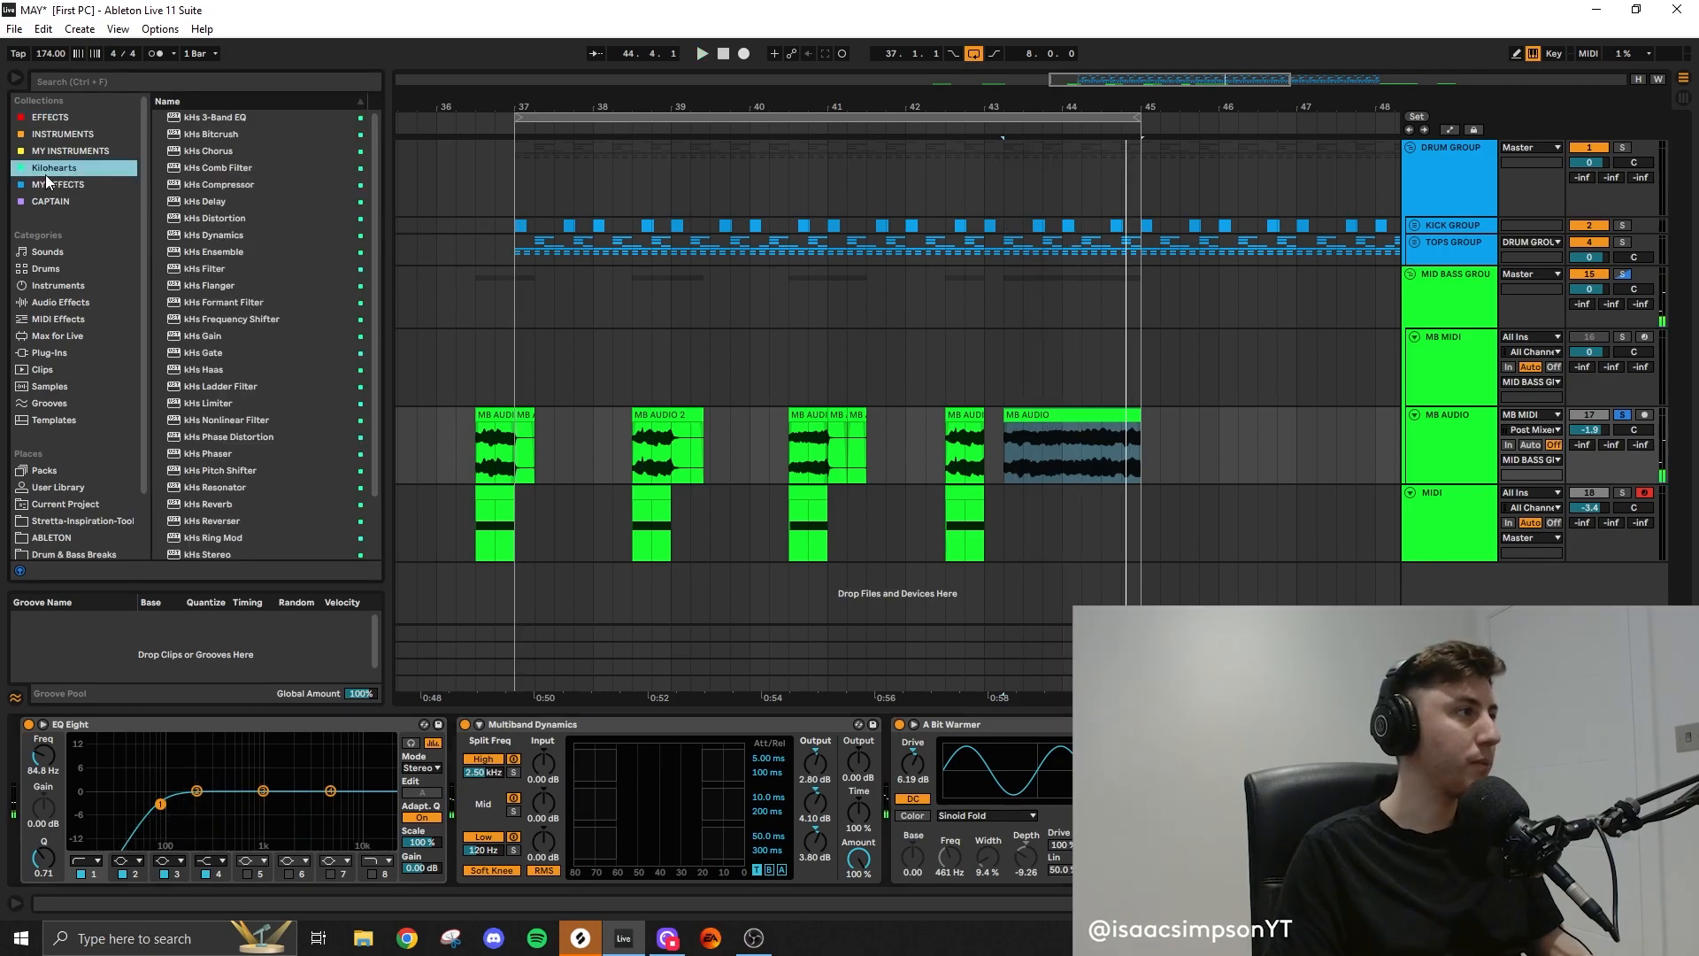
double_click(325, 220)
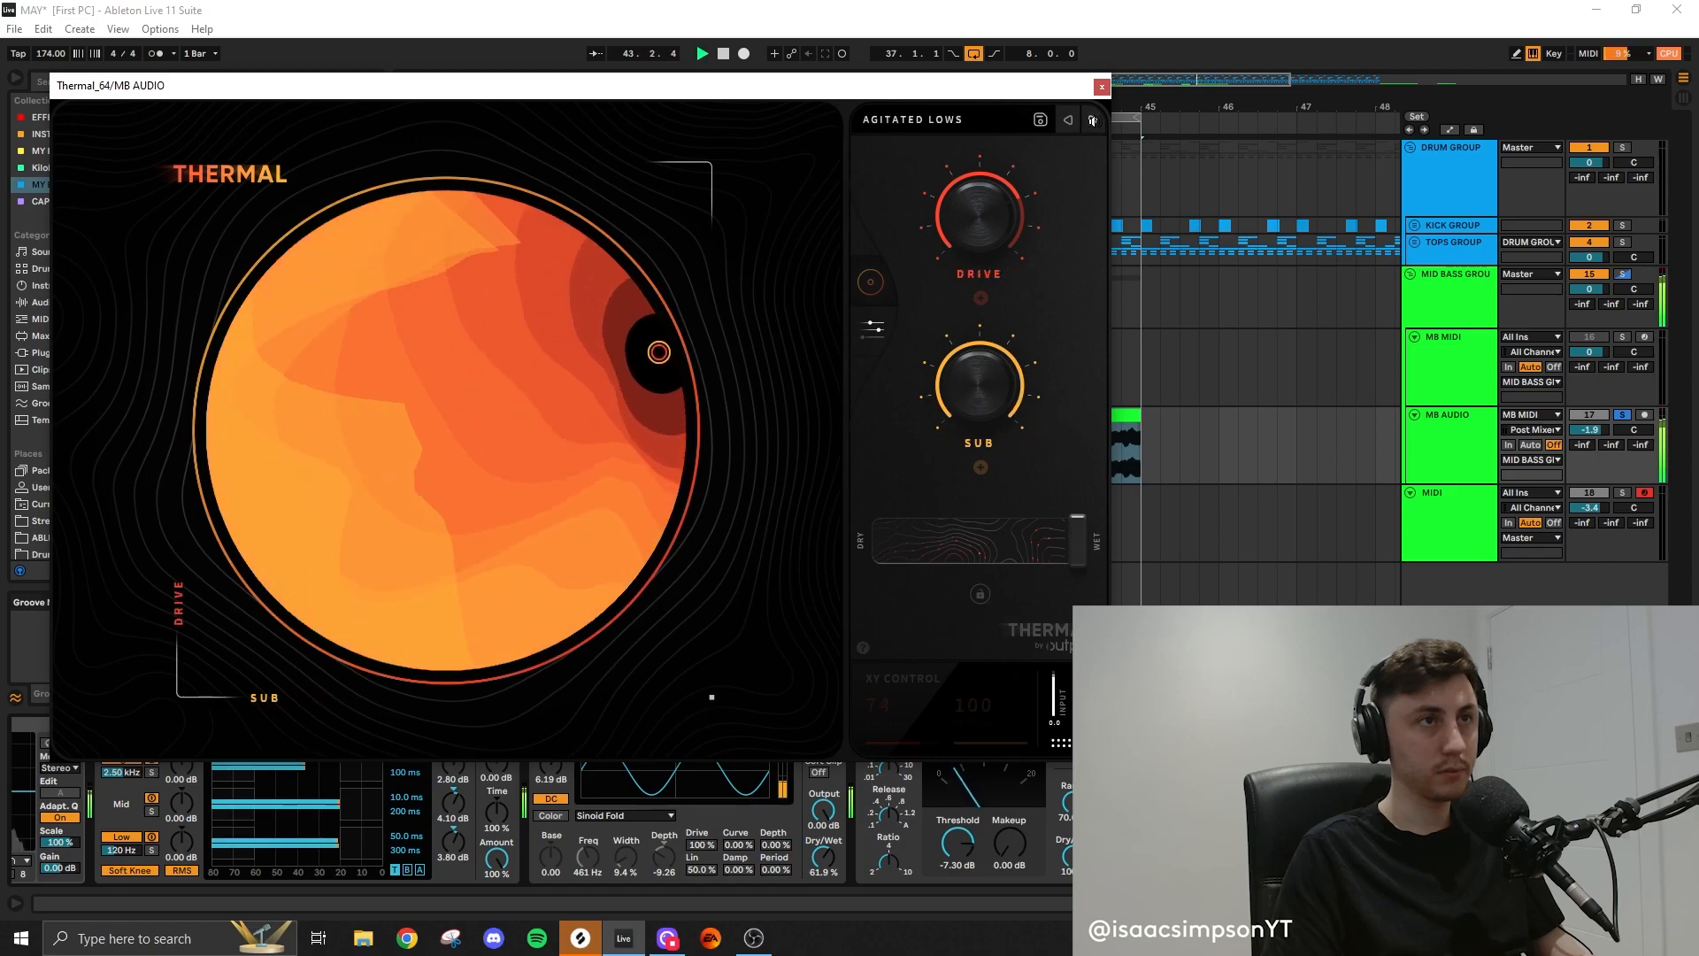
click(1093, 120)
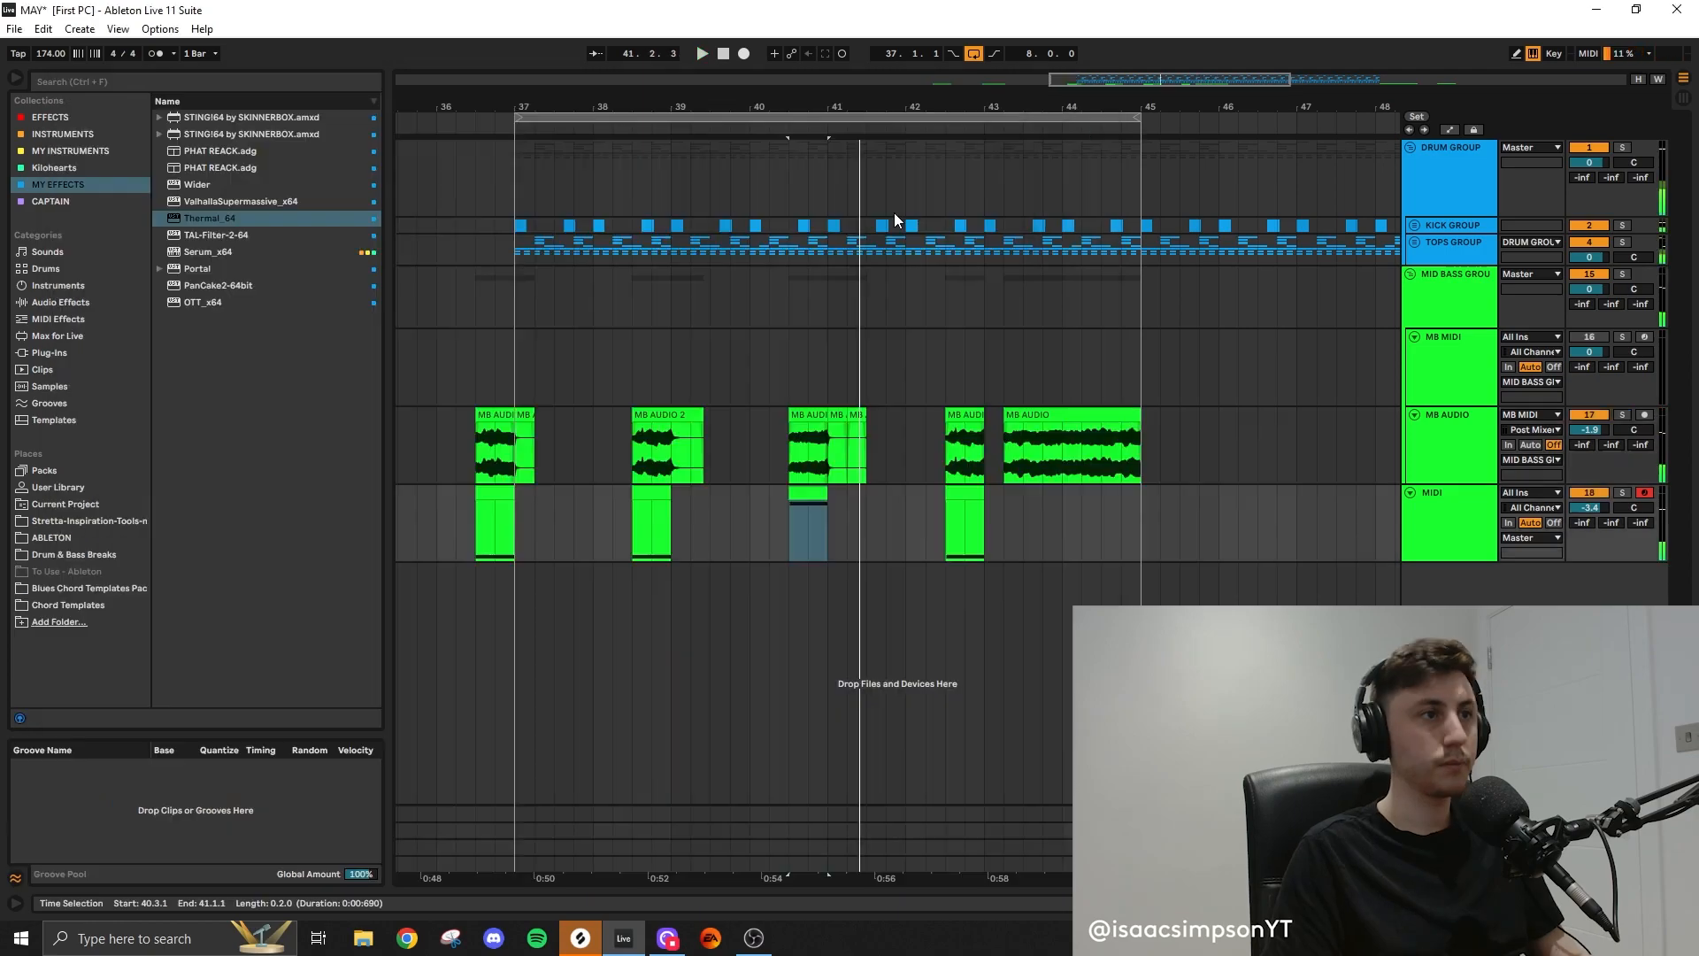
key(space)
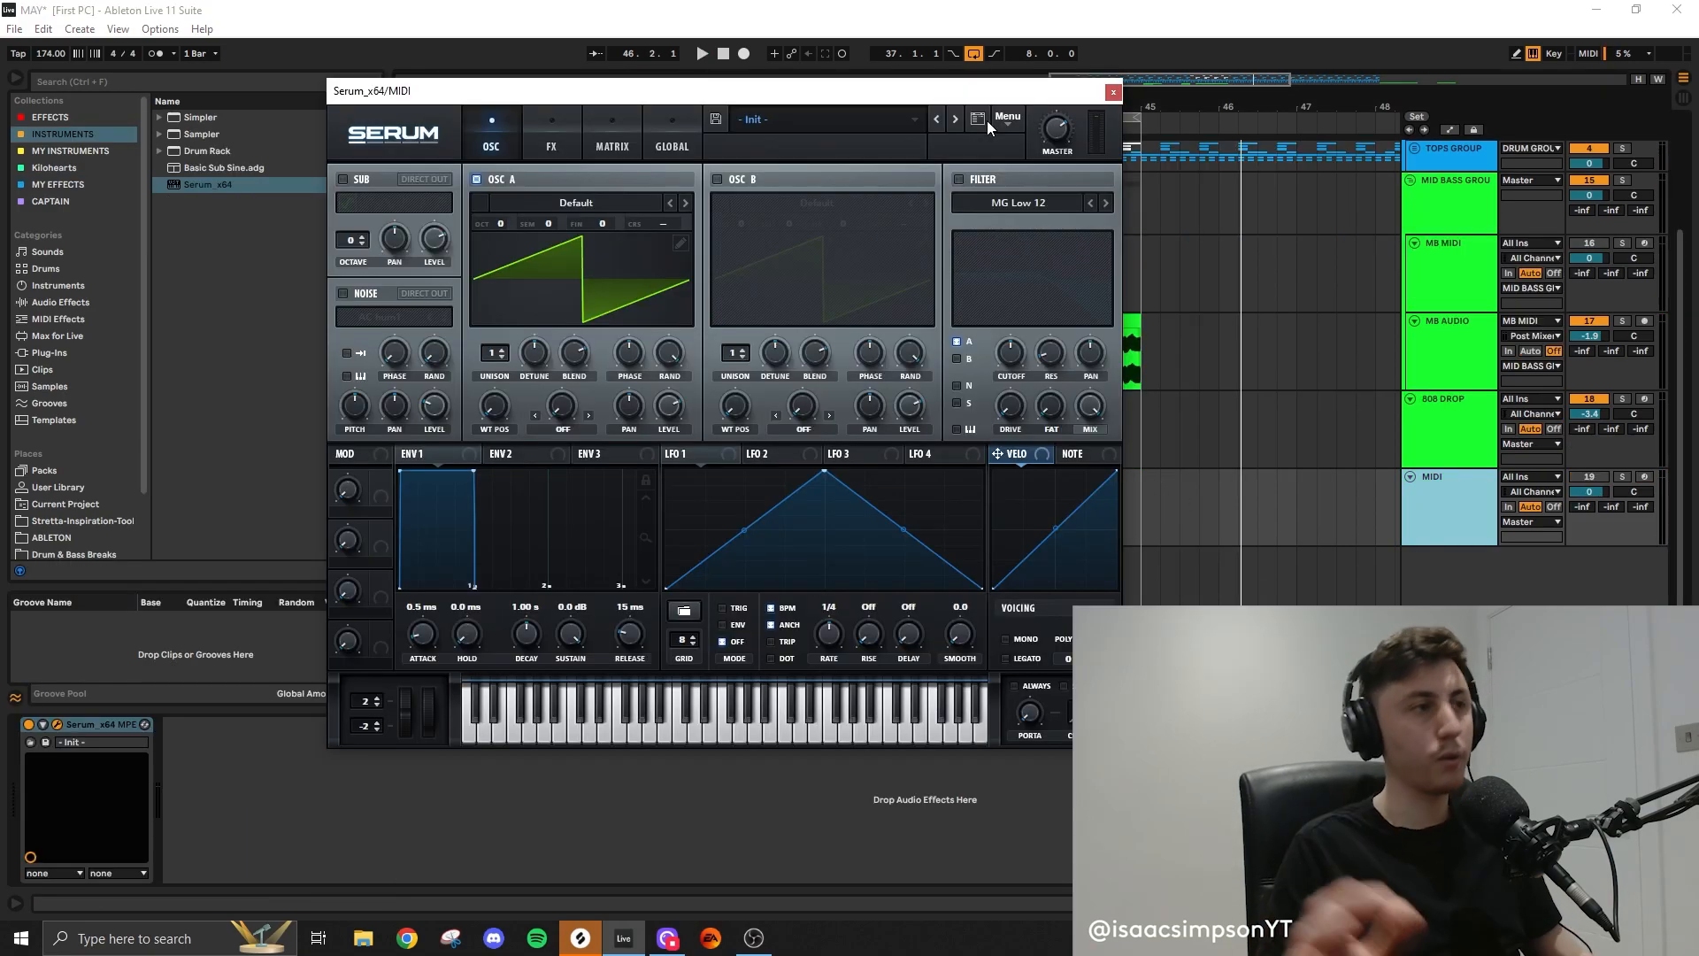
Load the Analog_BD_Sin wavetable in Serum's OSC A and enable OSC B with the Basic Mg wavetable
click(569, 210)
mouse_move(566, 221)
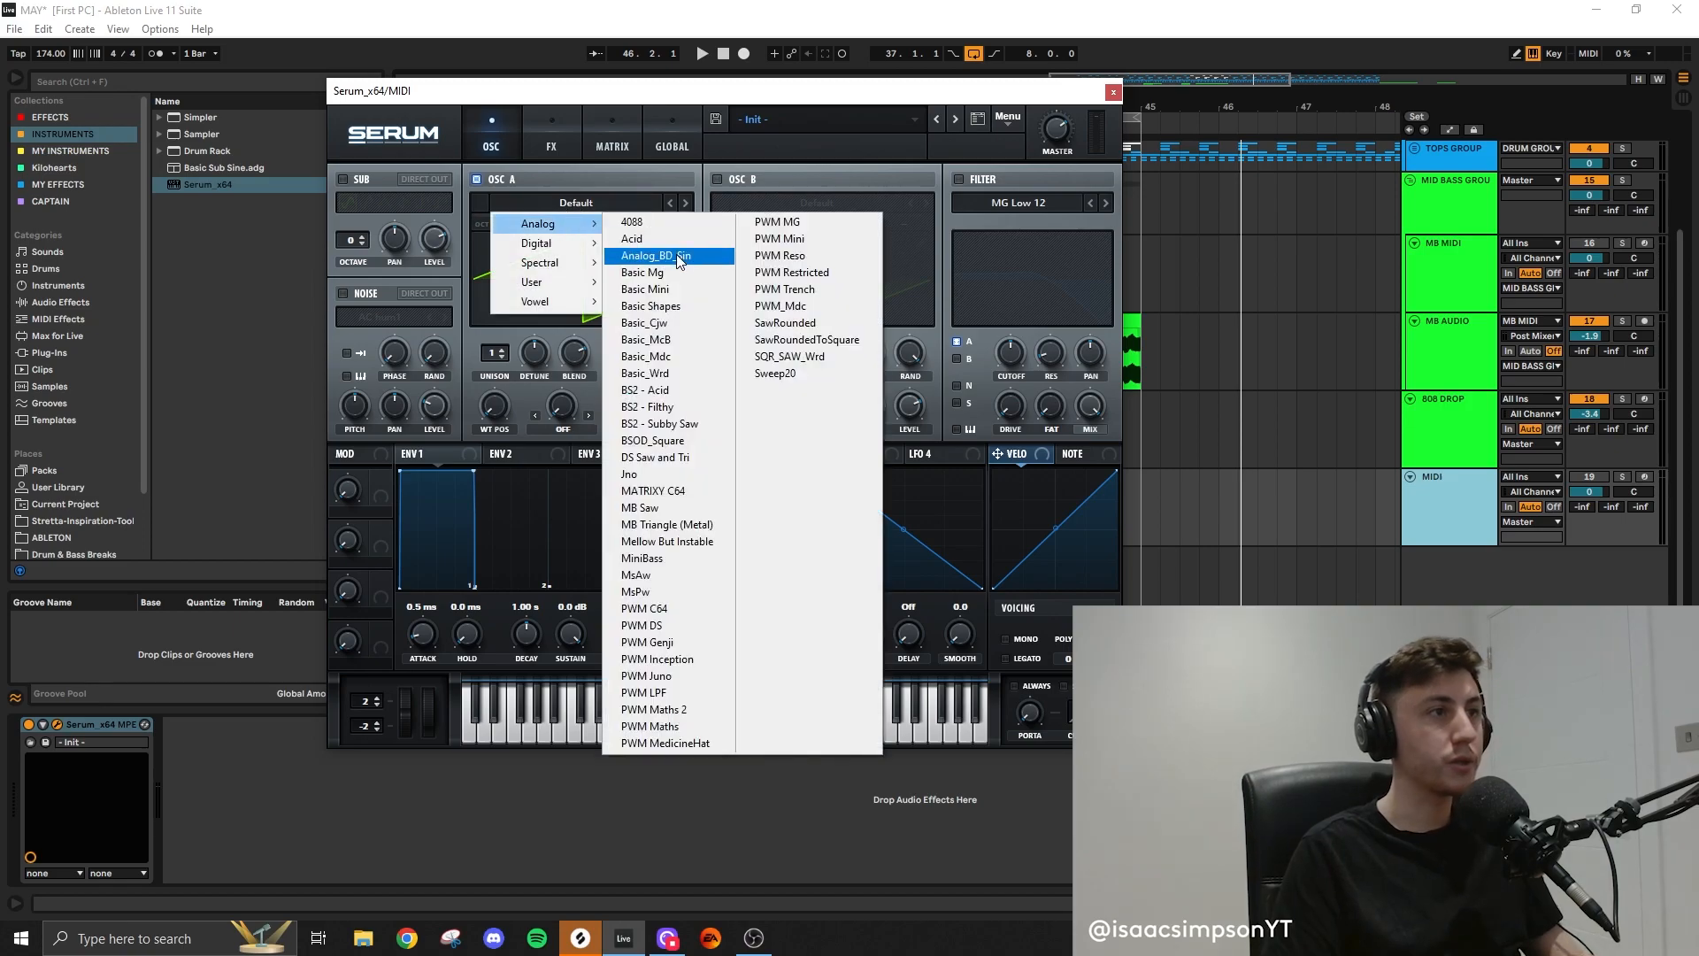
click(676, 253)
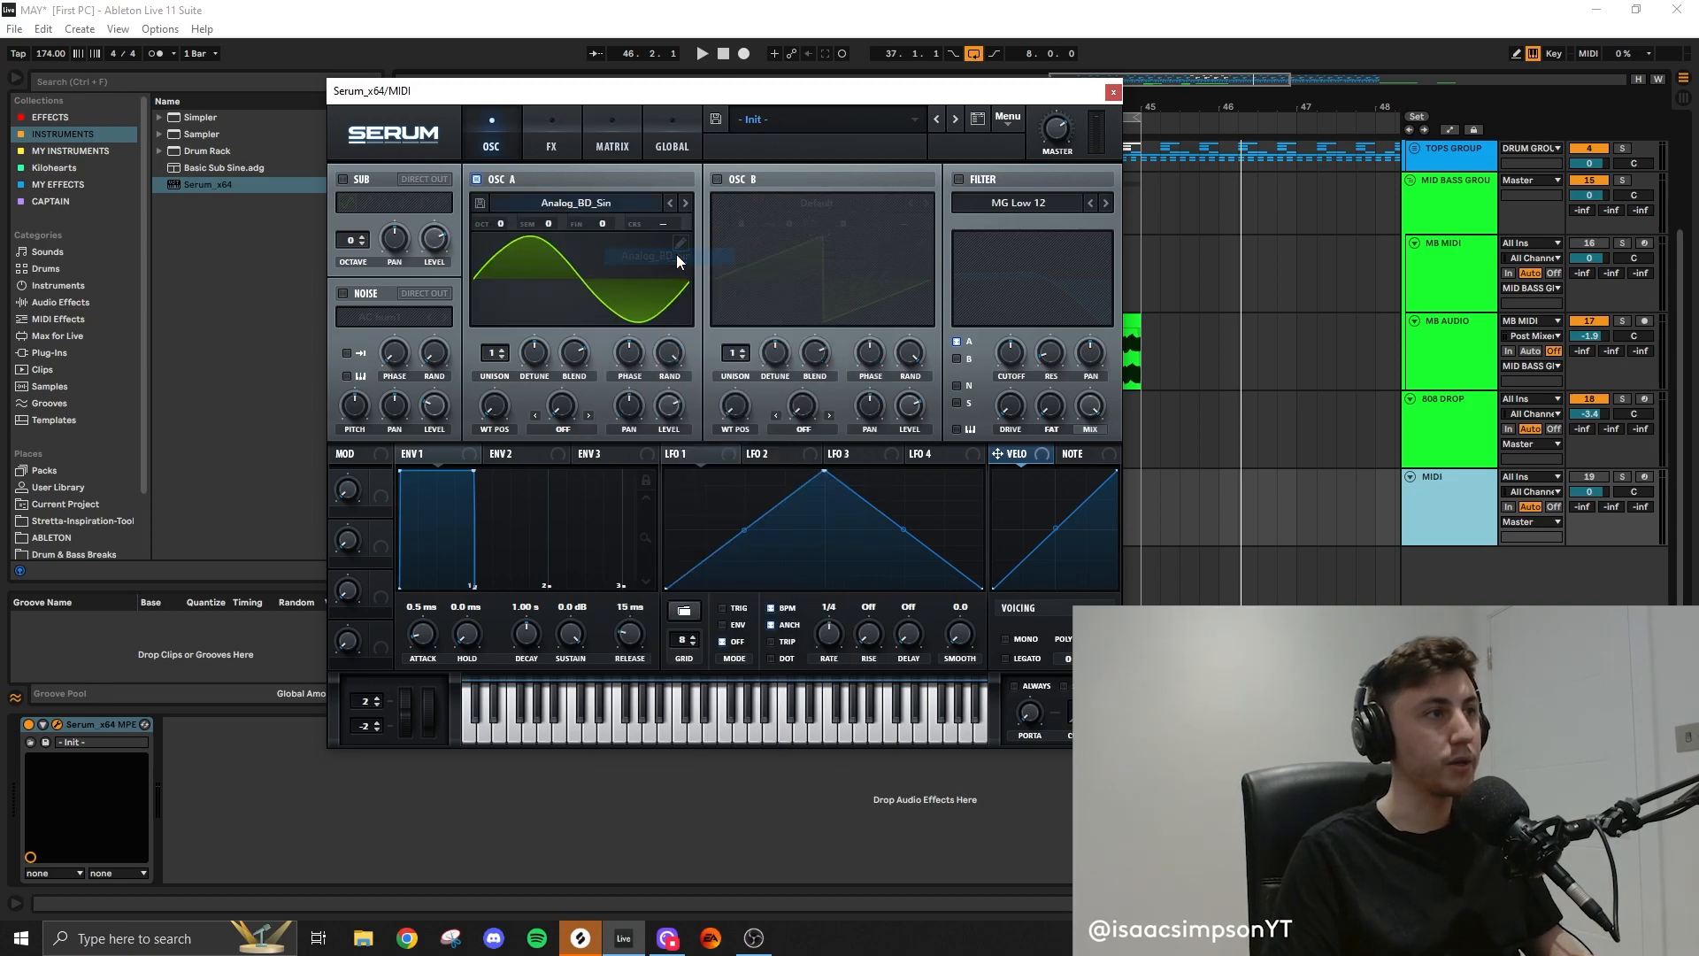
click(716, 178)
click(808, 203)
mouse_move(793, 223)
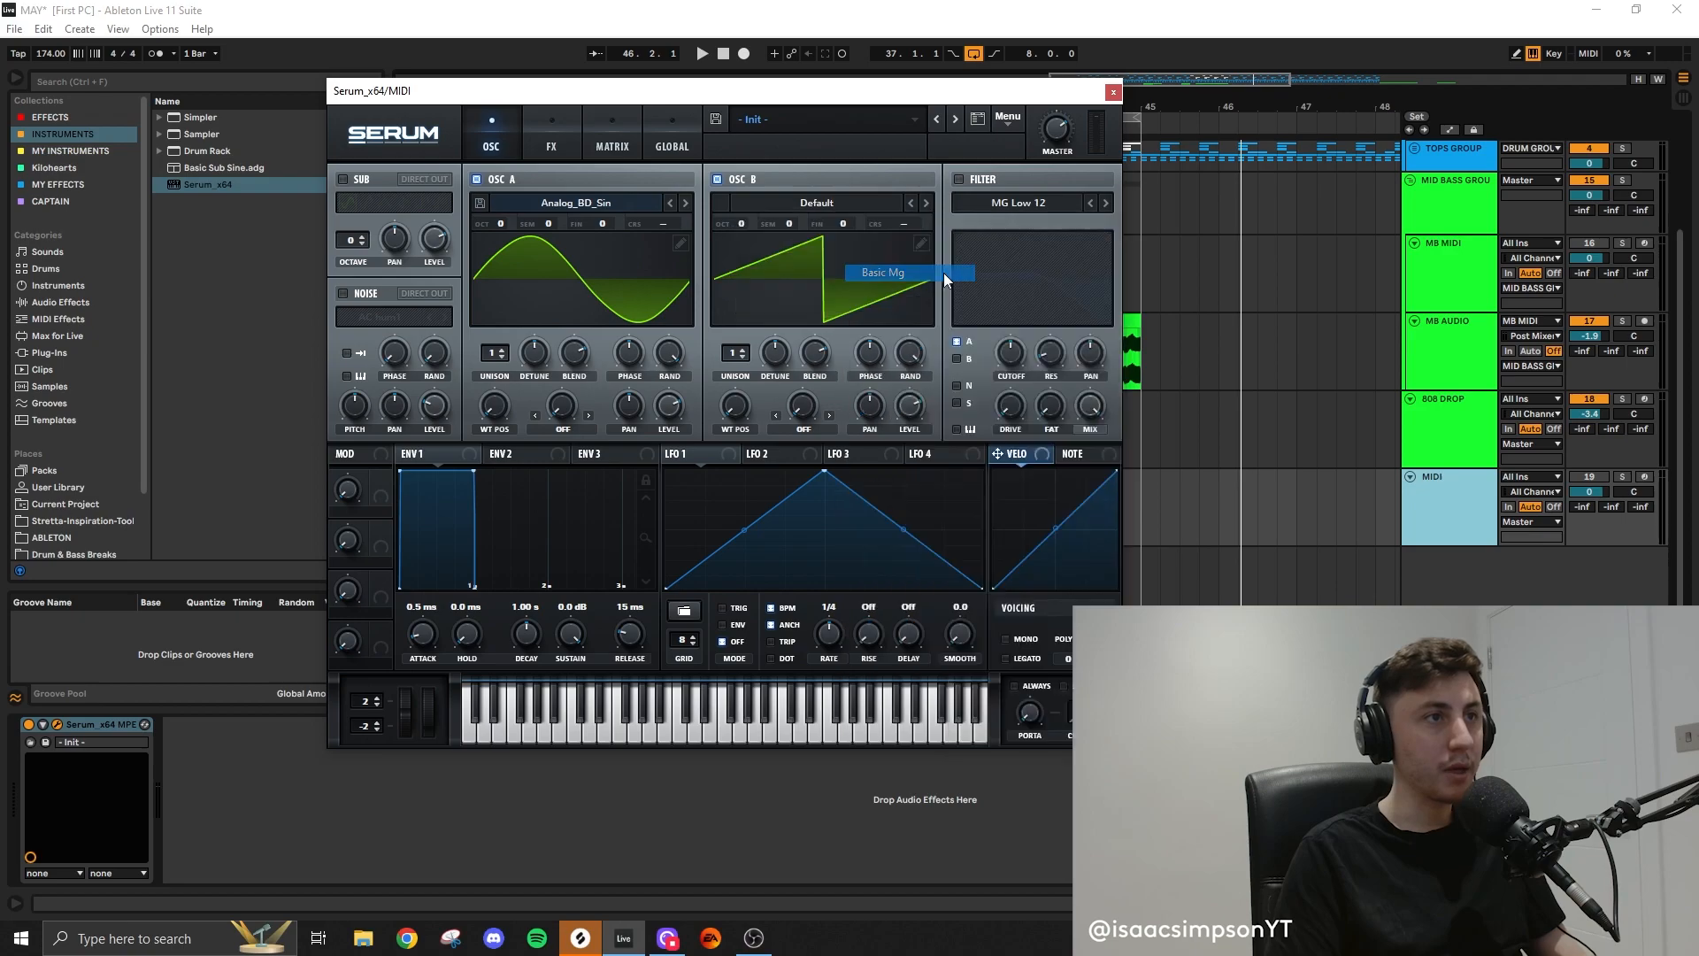
click(936, 272)
Set OSC A's warp to FM (from B), modulate its level with LFO 1 at 1/8, and audition the Serum track soloed
drag(783, 216, 766, 446)
click(573, 425)
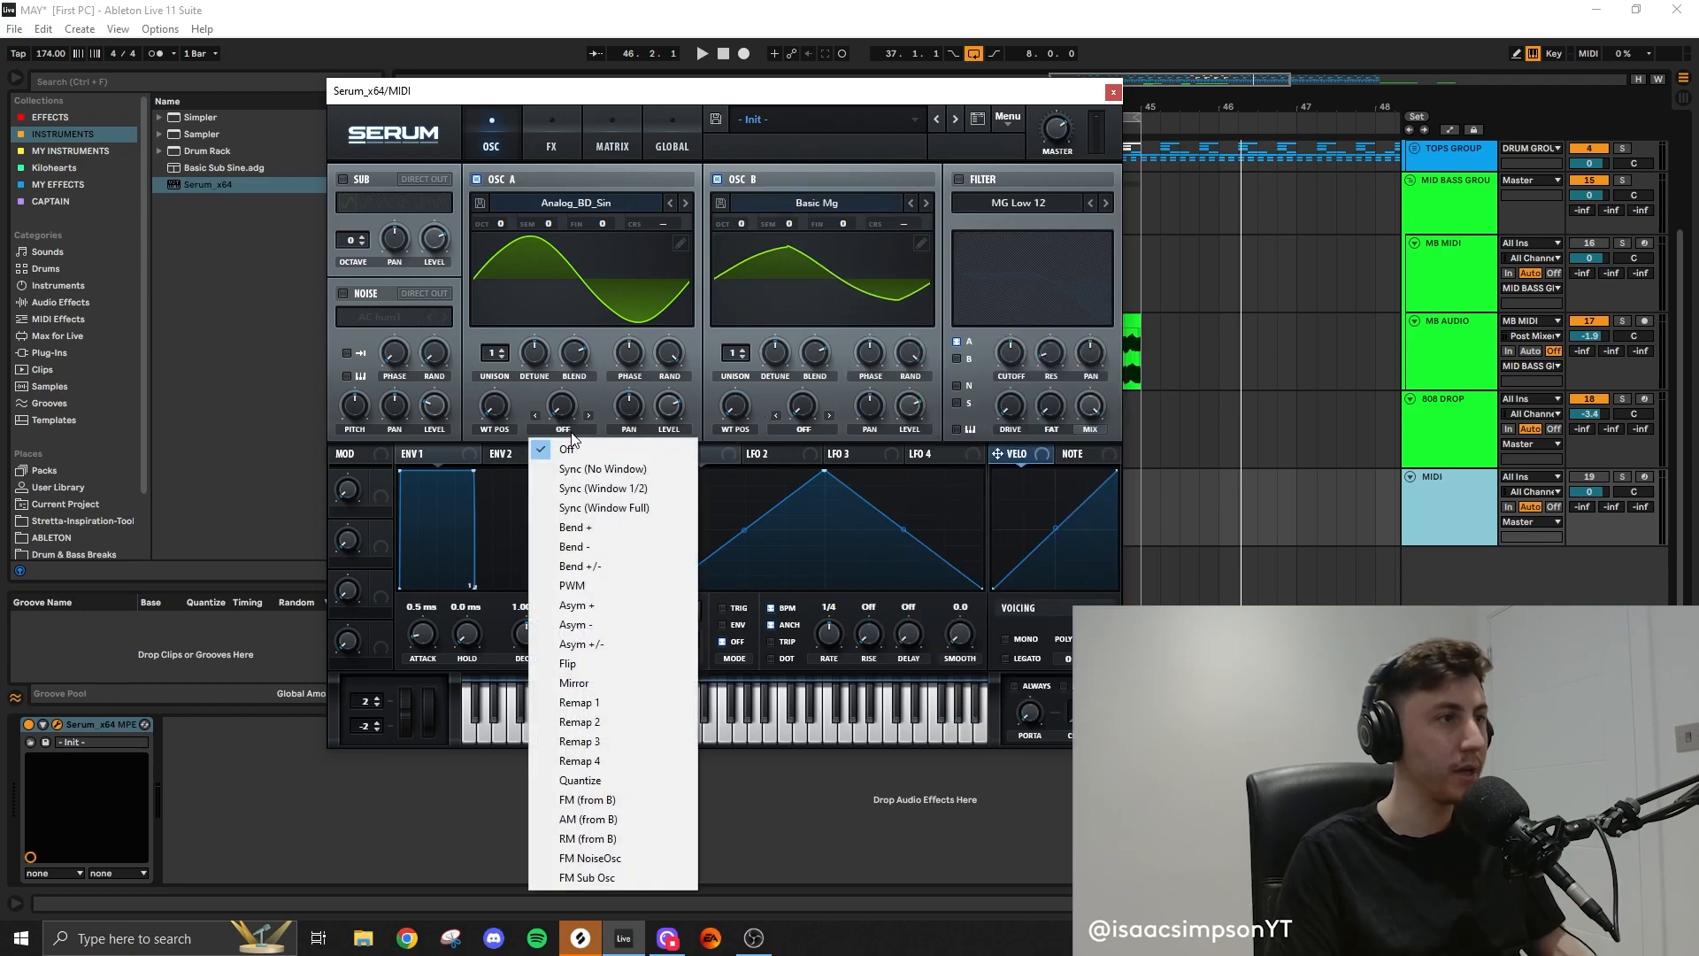
click(653, 798)
drag(670, 453, 674, 400)
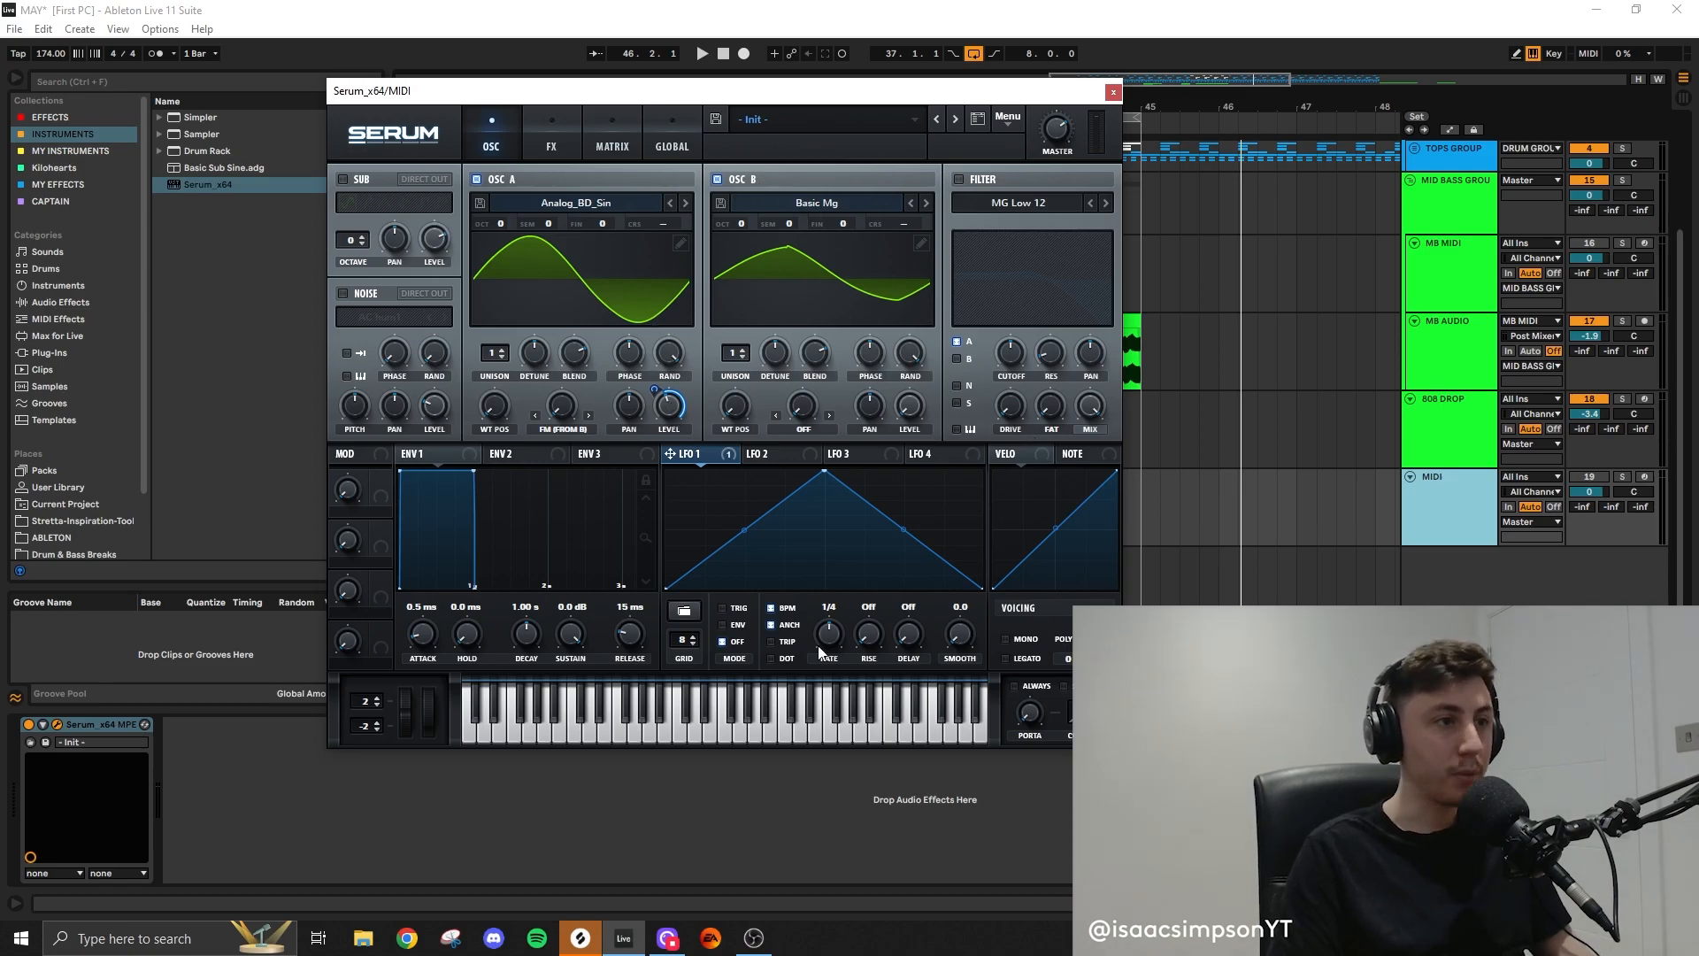
click(1622, 476)
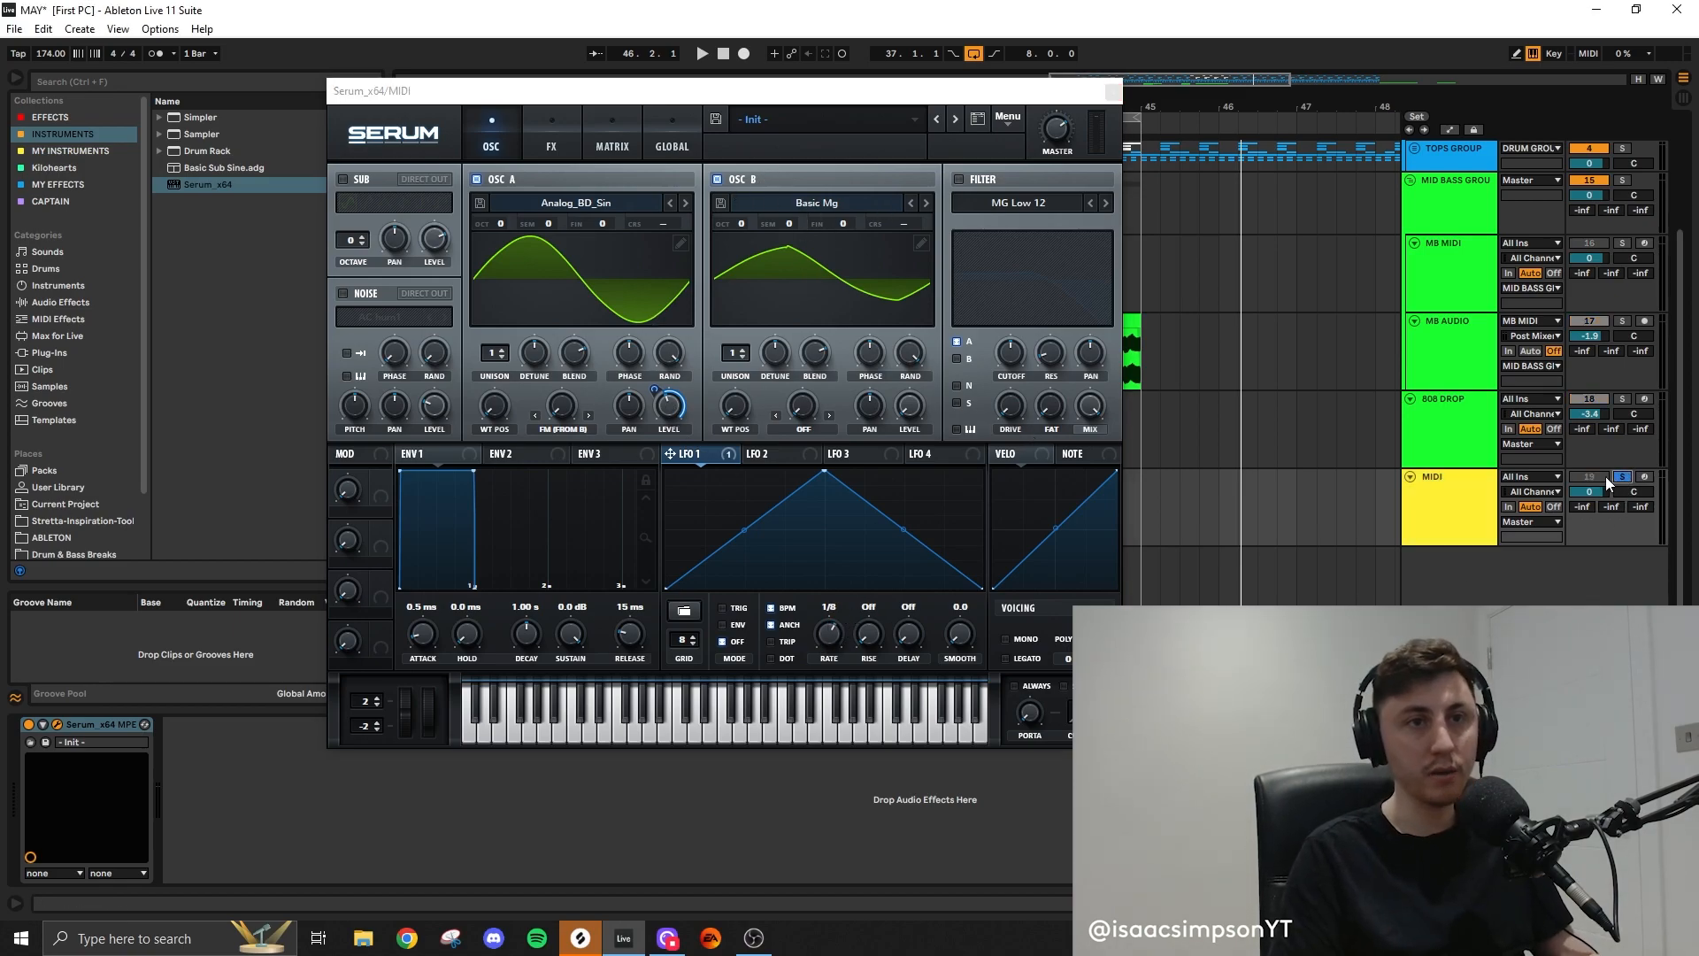
key(space)
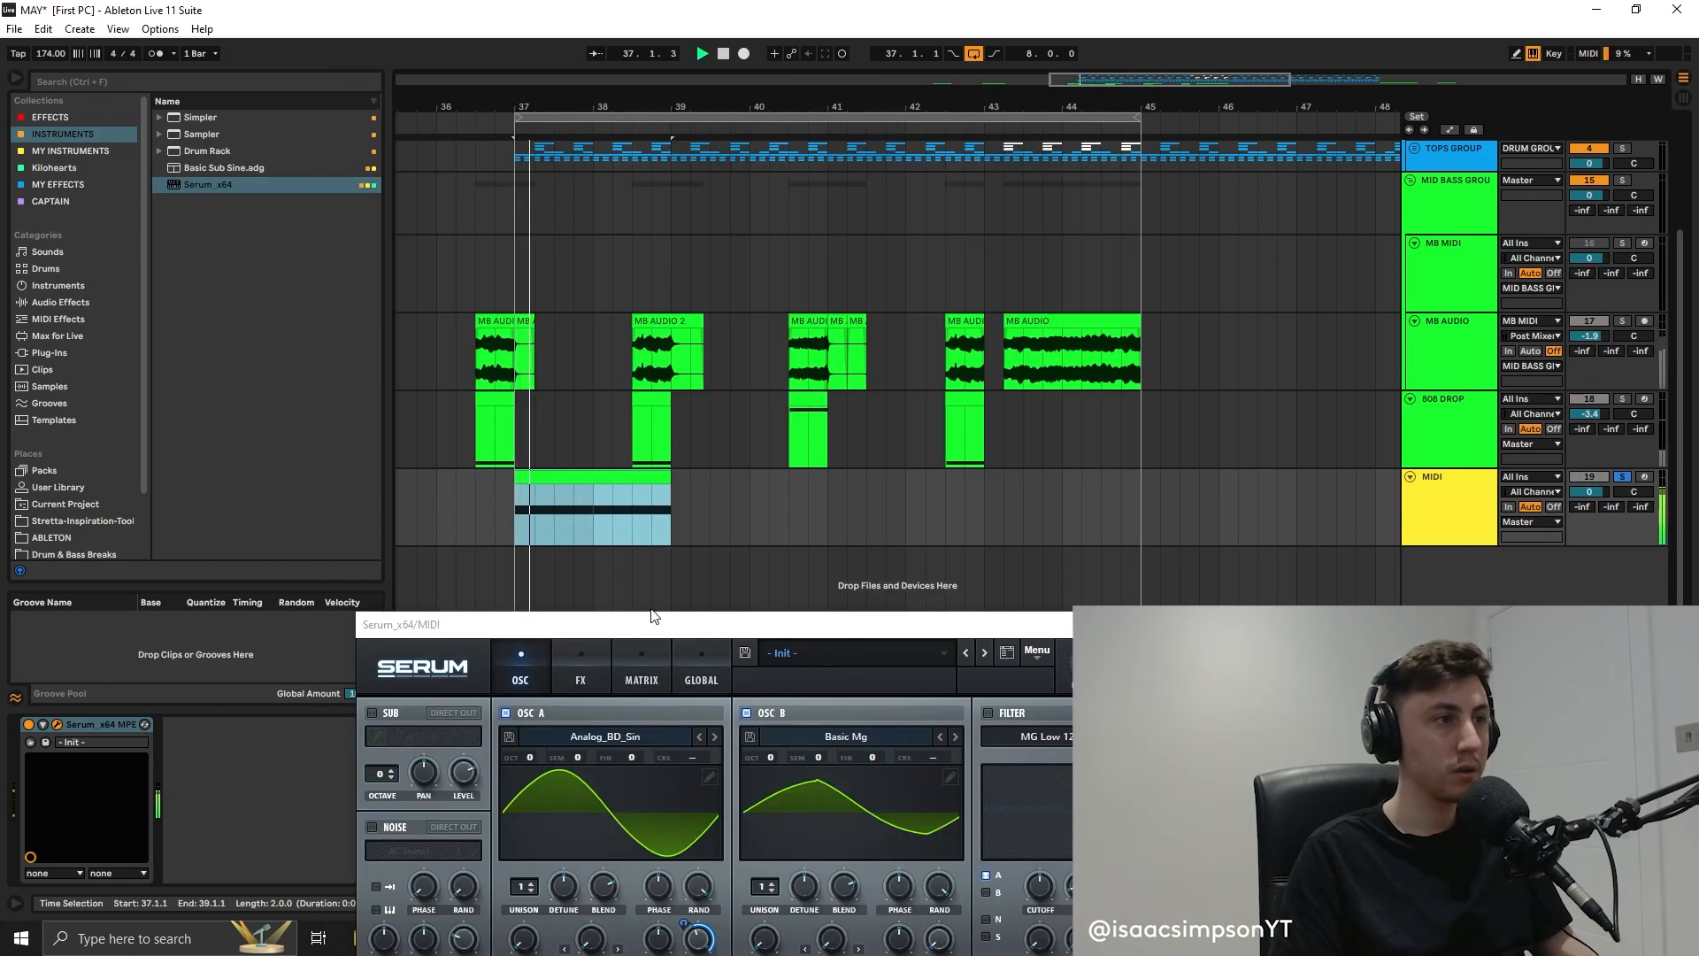
drag(662, 620, 729, 162)
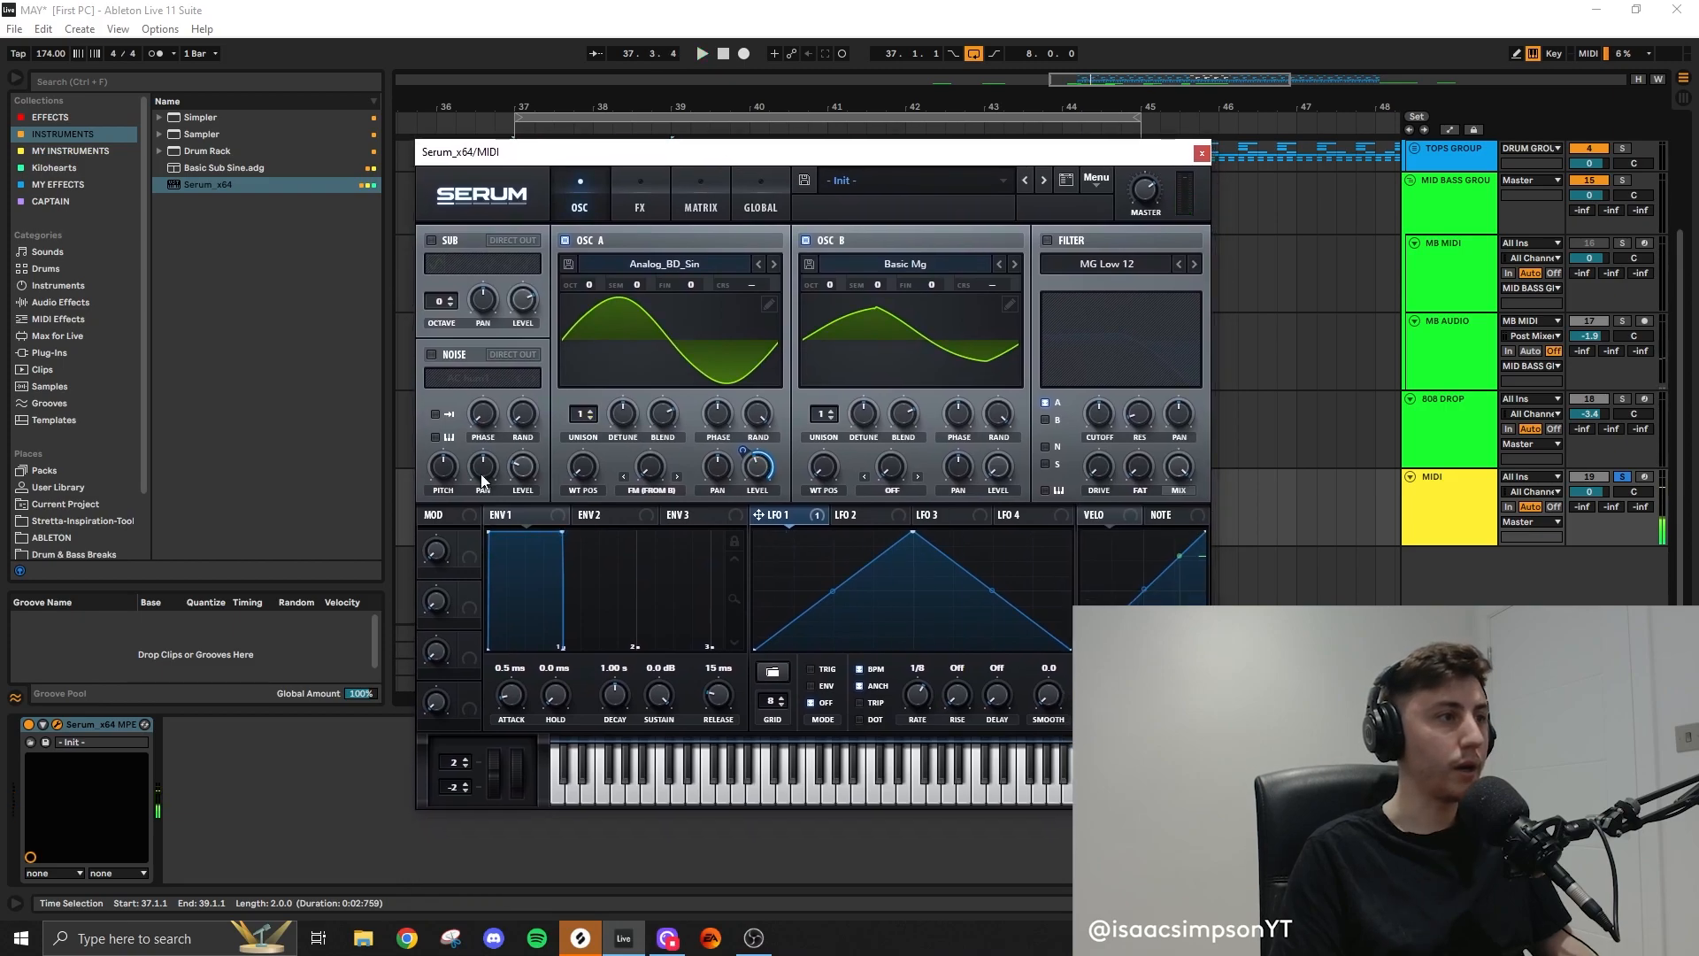
Modulate the AC hum1 noise level with LFO 1 and enable Tube distortion, adjusting its drive during playback
drag(535, 471, 523, 467)
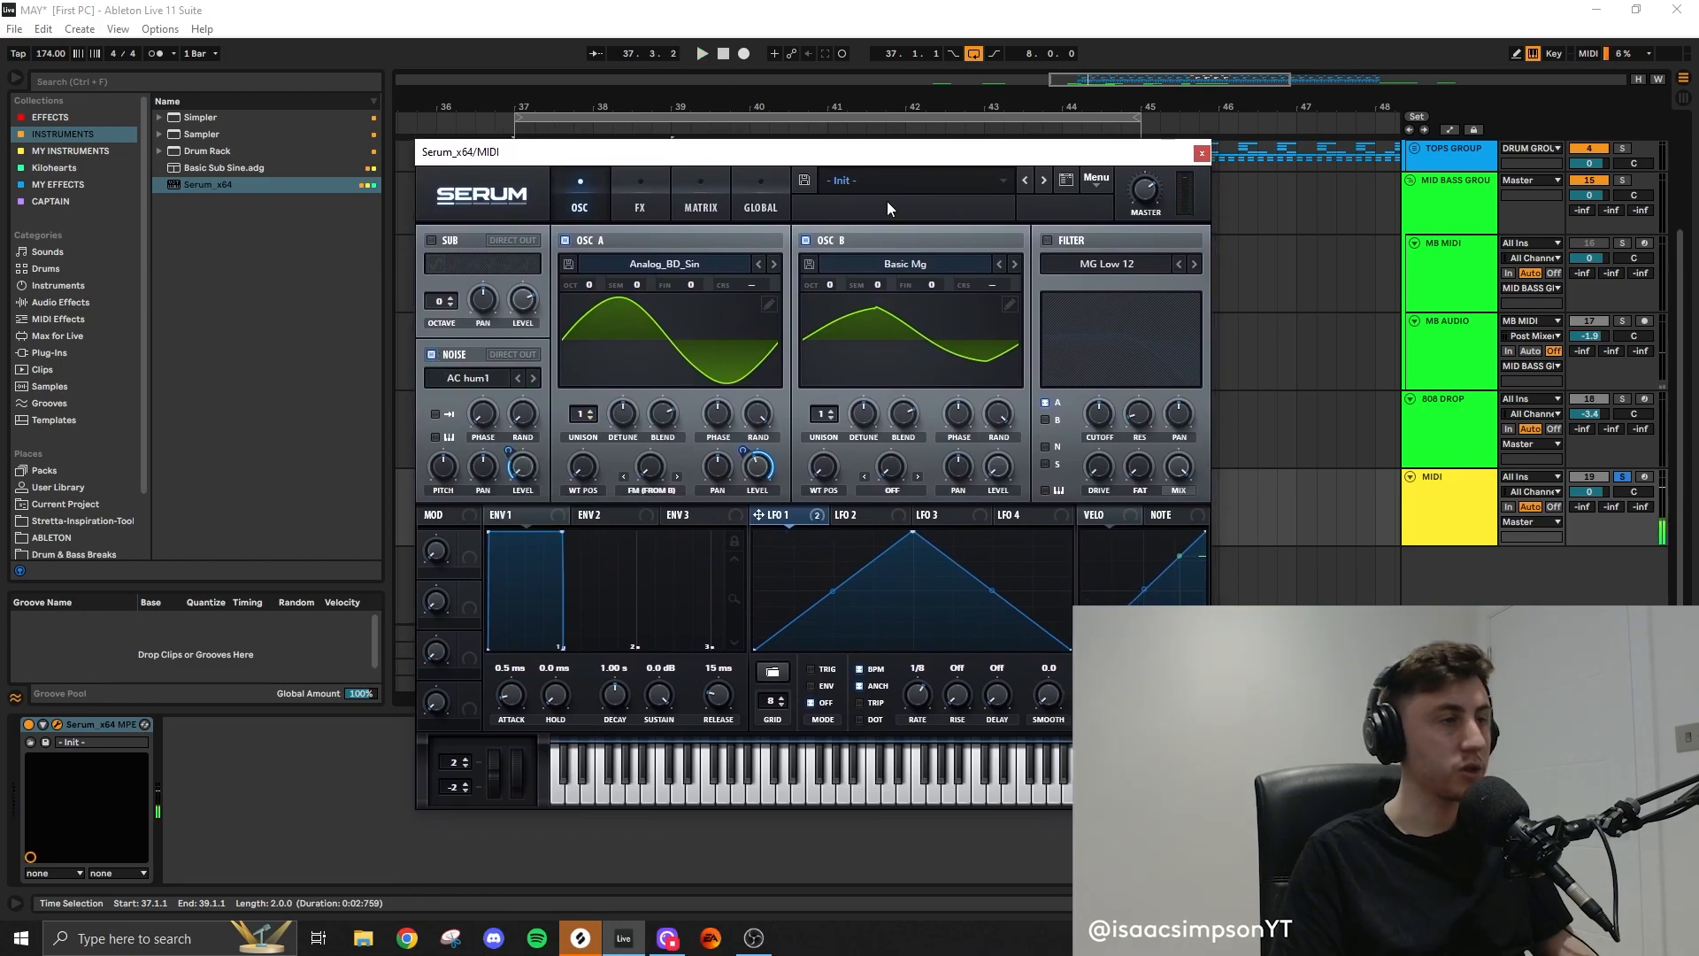
click(617, 213)
click(459, 272)
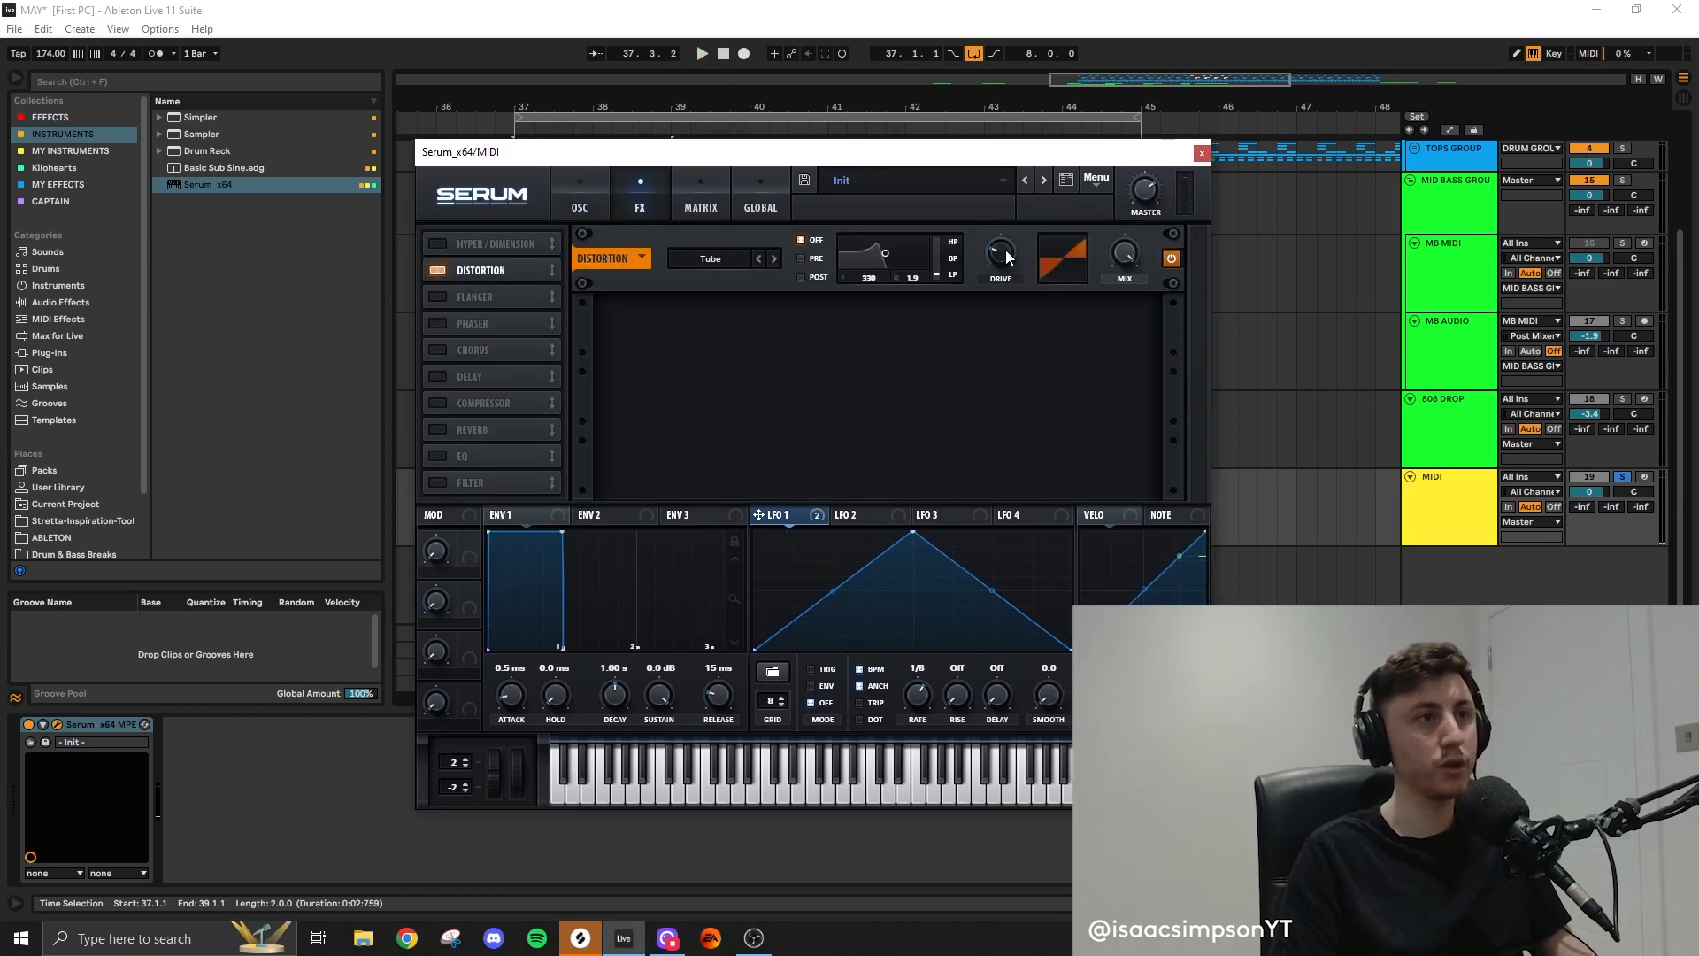
drag(1021, 181, 1021, 133)
key(space)
drag(1003, 250, 998, 286)
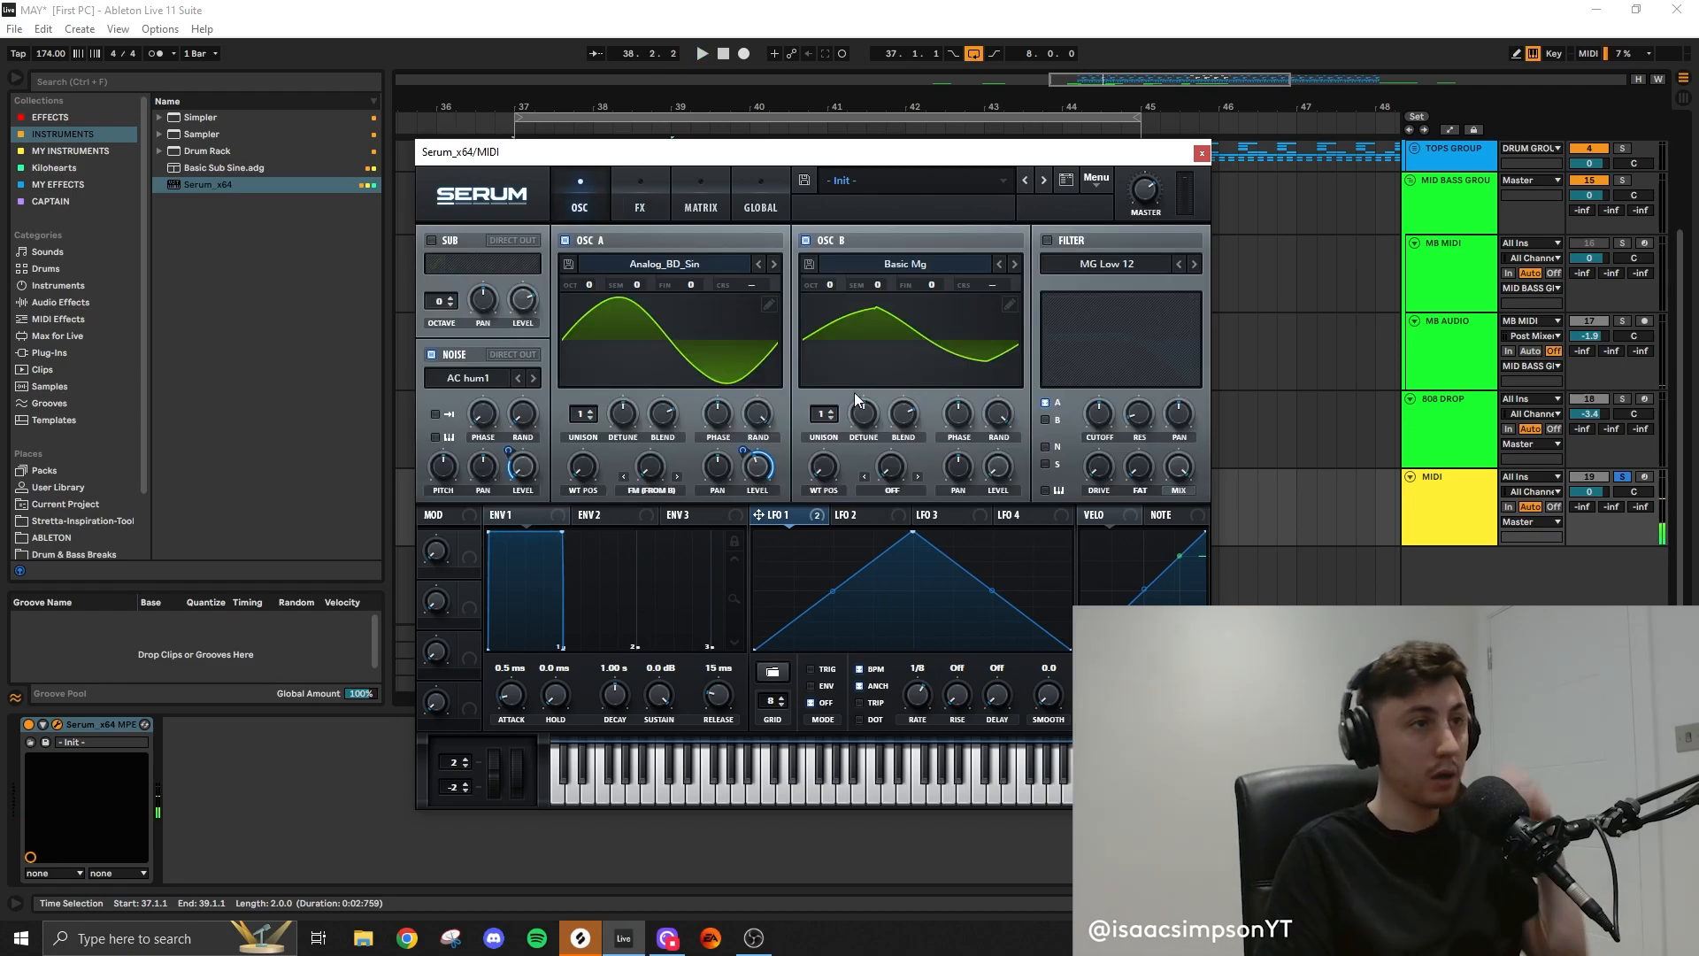
Review LFO 2 and the effects chain of the NEW BASS patch, and close the Serum window
click(863, 516)
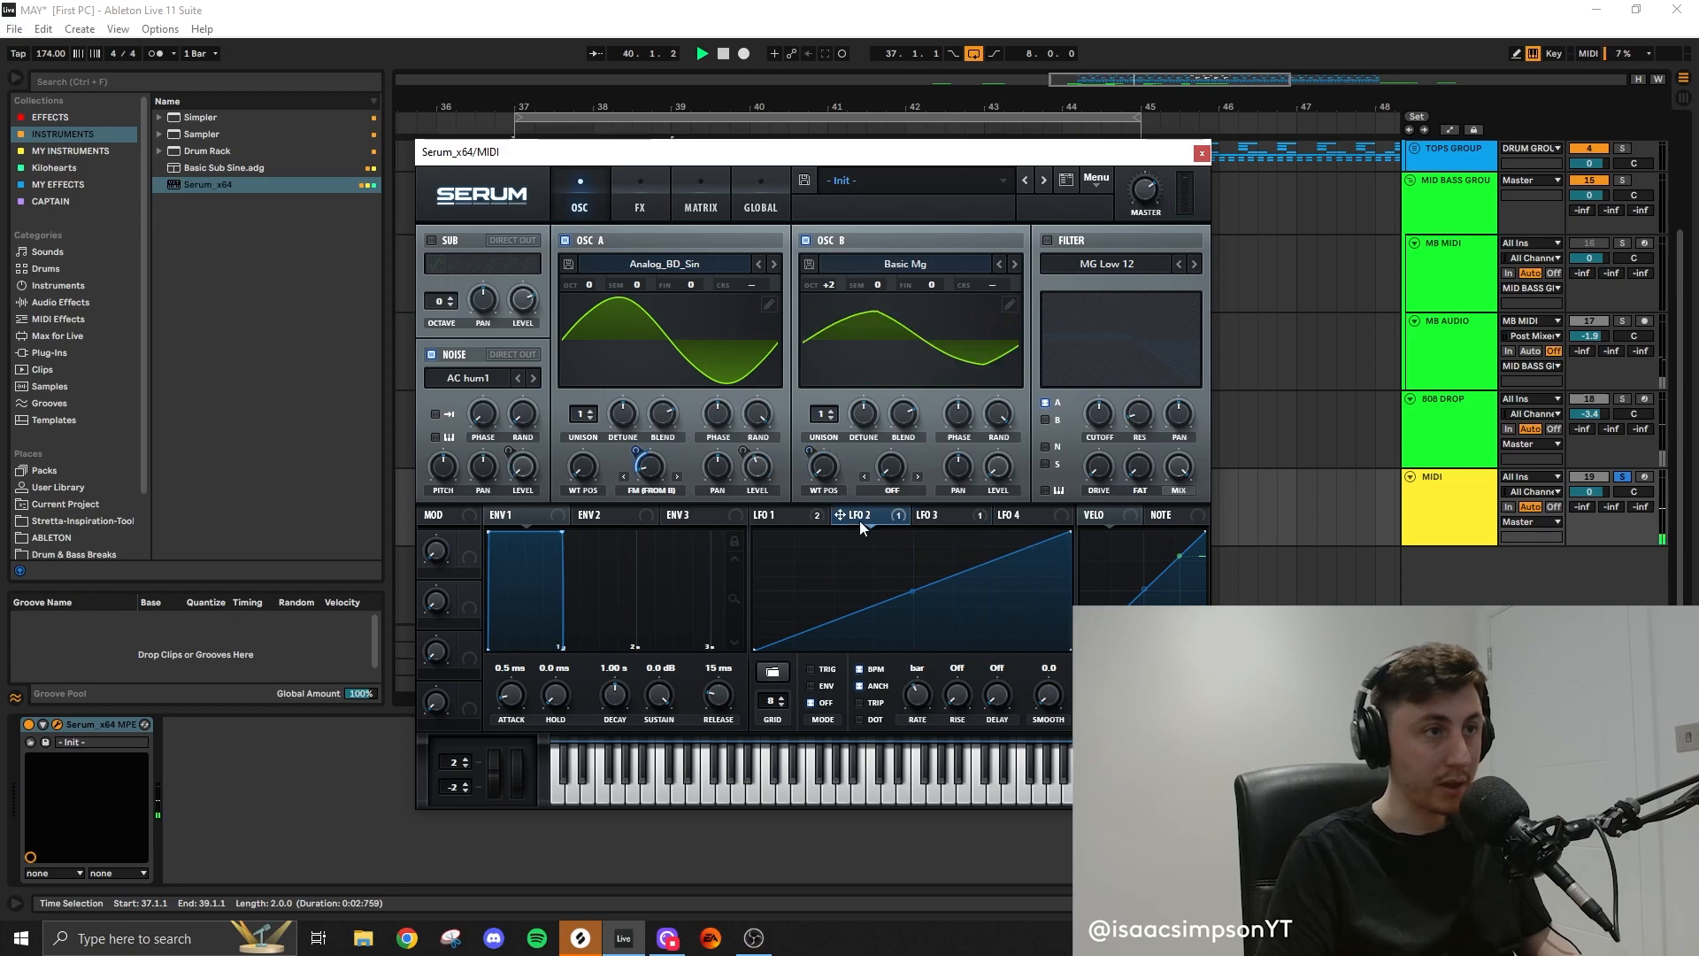
click(640, 204)
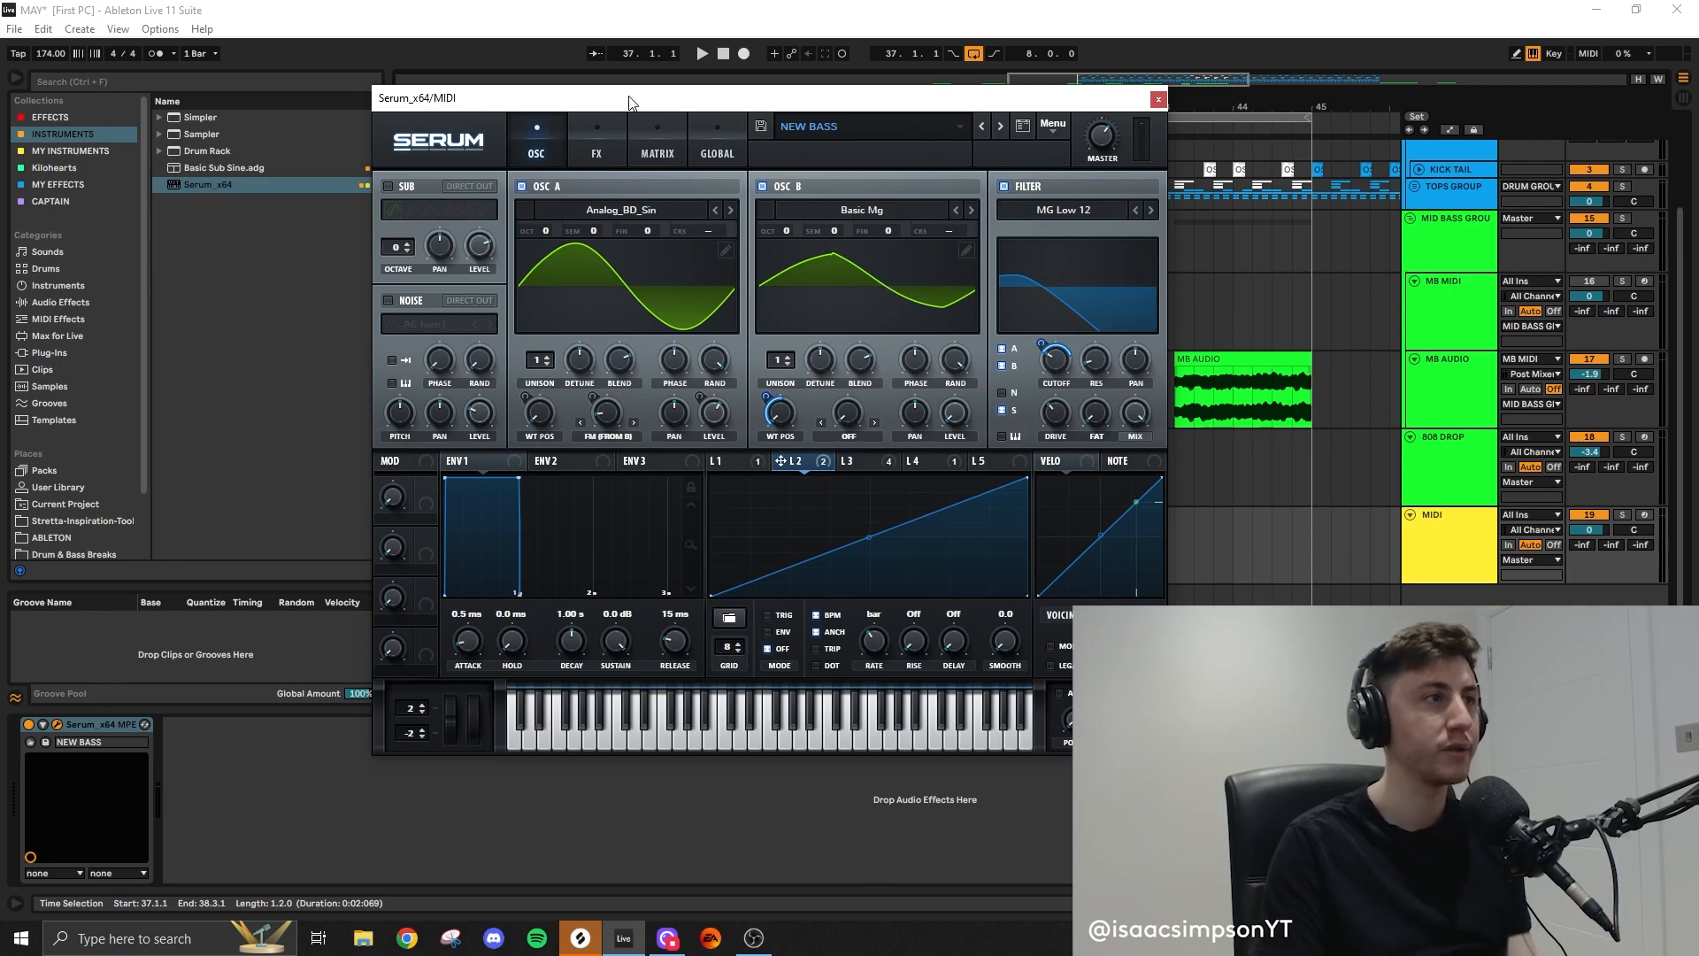
click(597, 147)
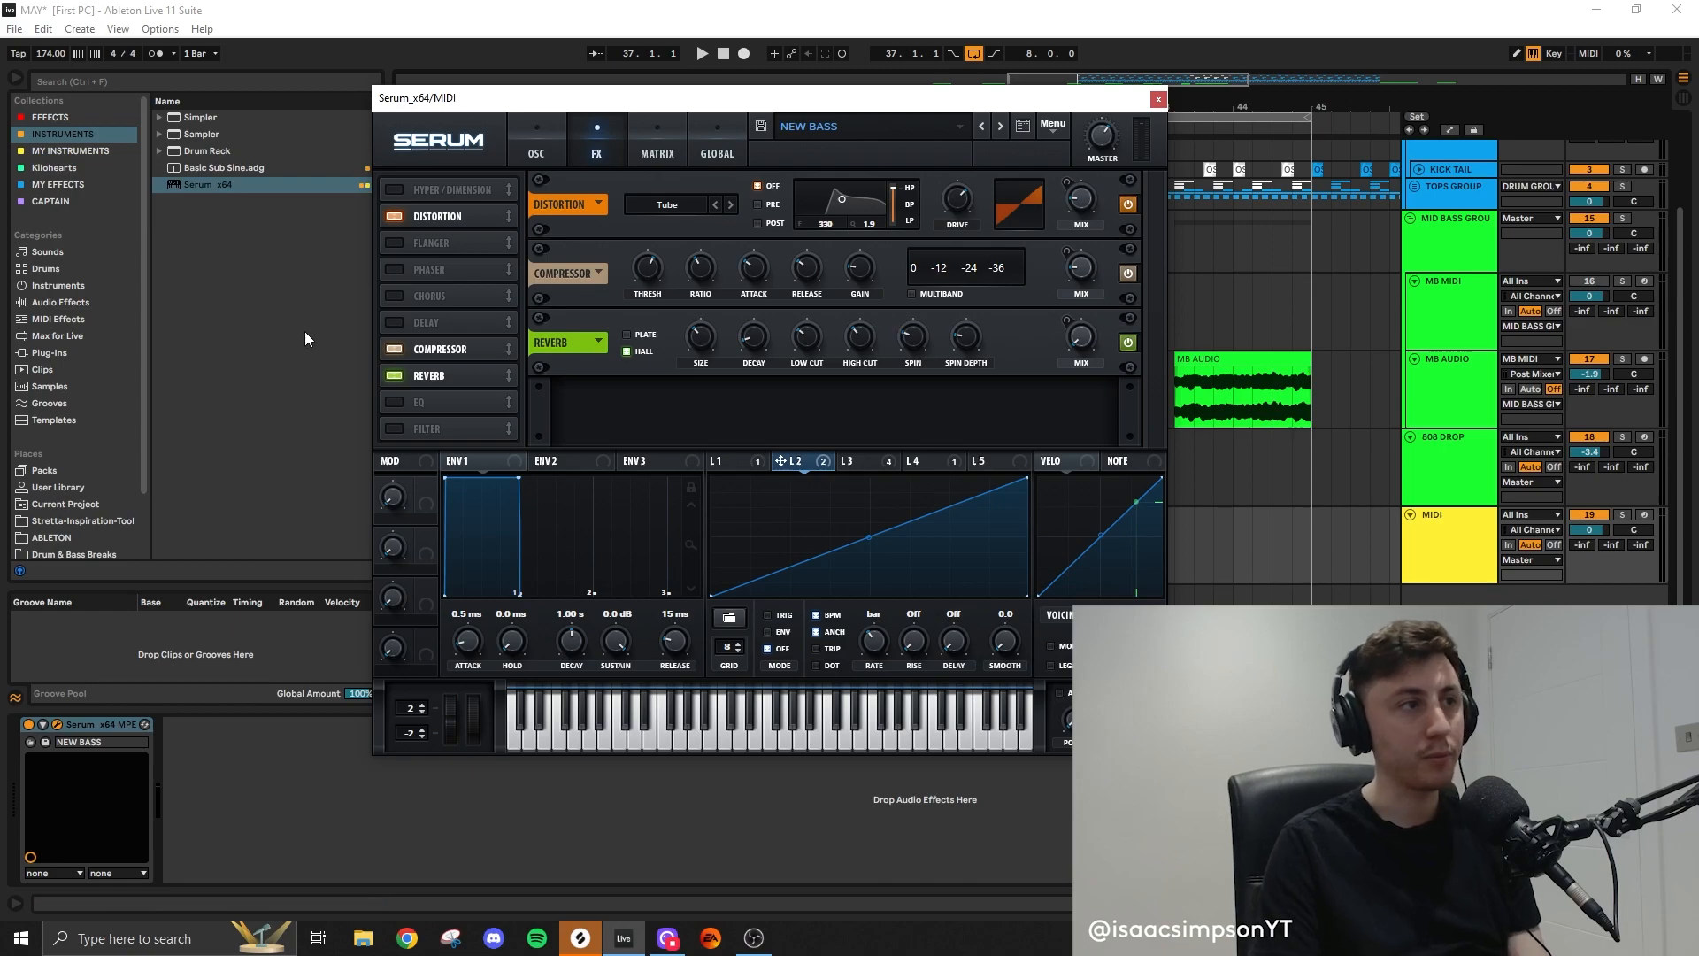
click(1158, 98)
Audition the Serum clips placed between the MB AUDIO hits and put the insert marker at the third clip's end
key(space)
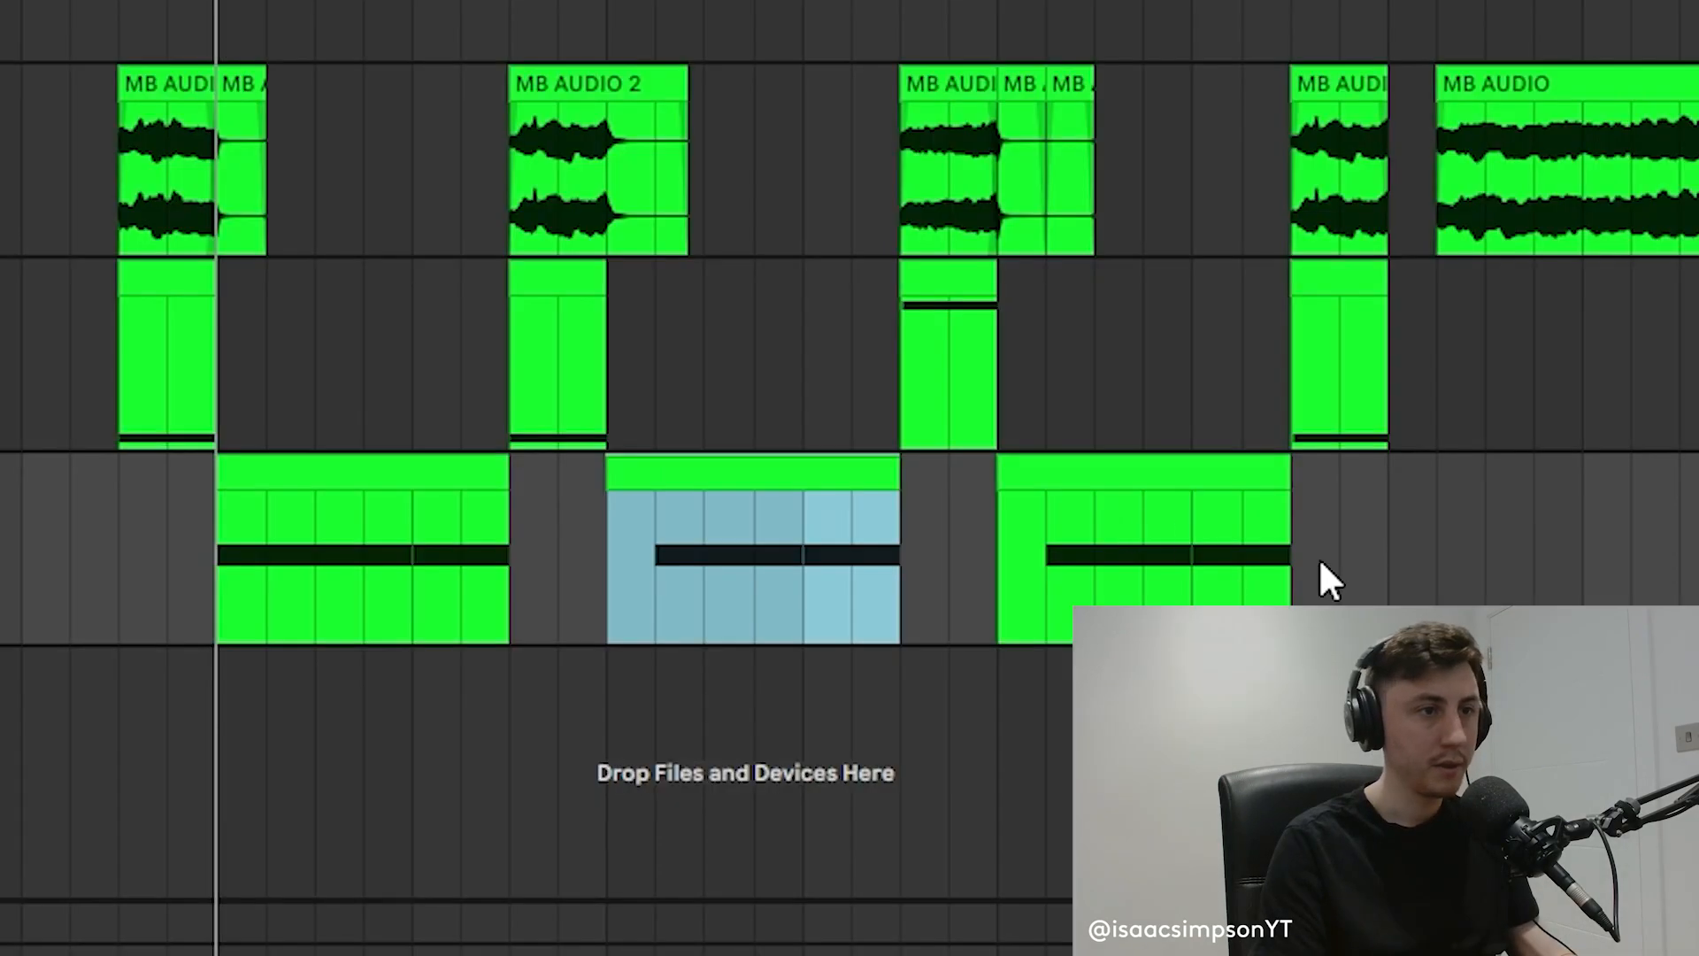
click(1426, 550)
click(1288, 547)
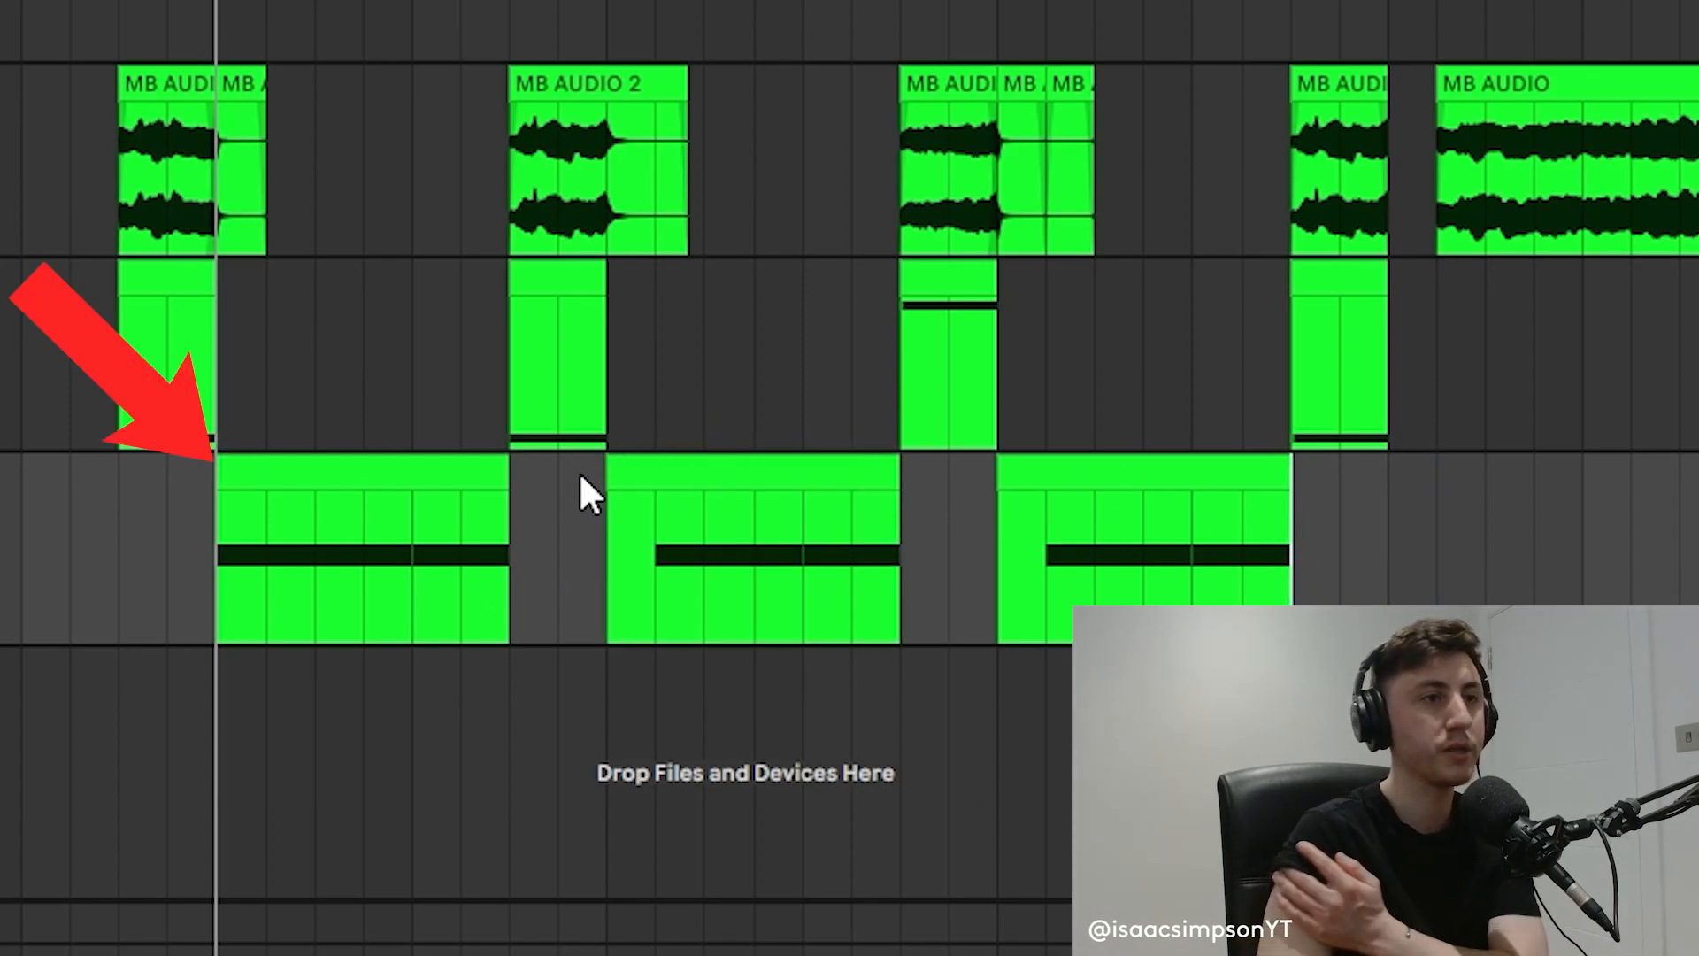
Enable the sidechain on the NEW BASS track's Compressor with KICK TAIL Post FX as source and set the threshold to about -16 dB
click(620, 423)
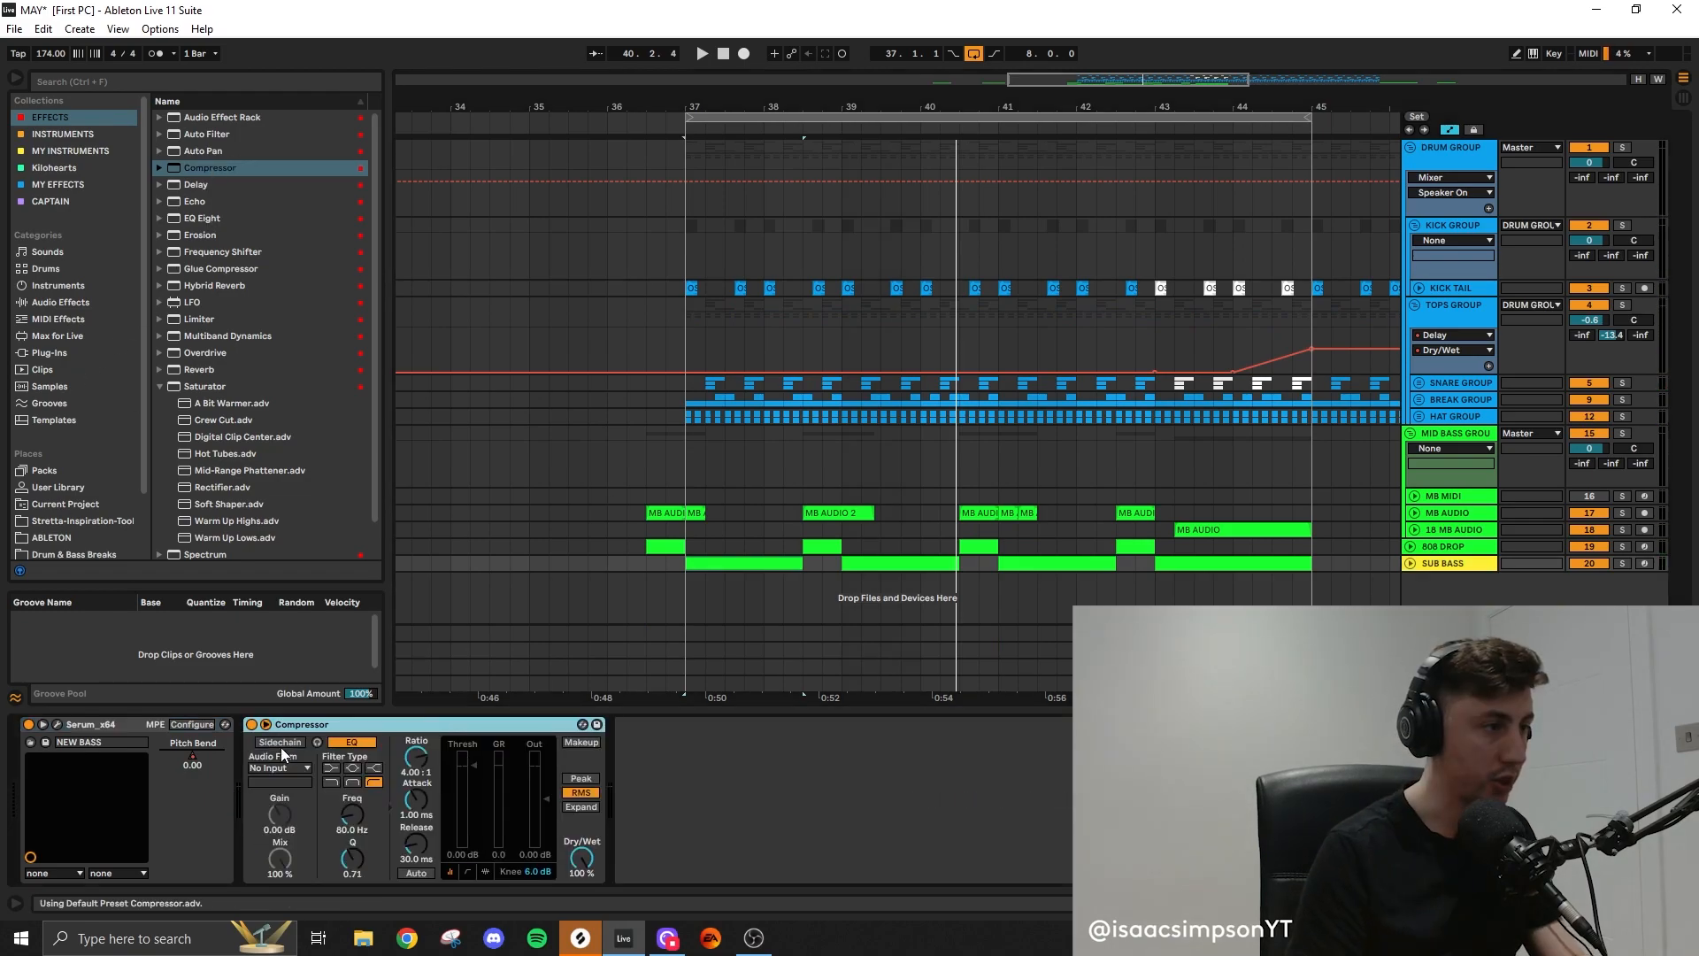
click(281, 743)
click(282, 767)
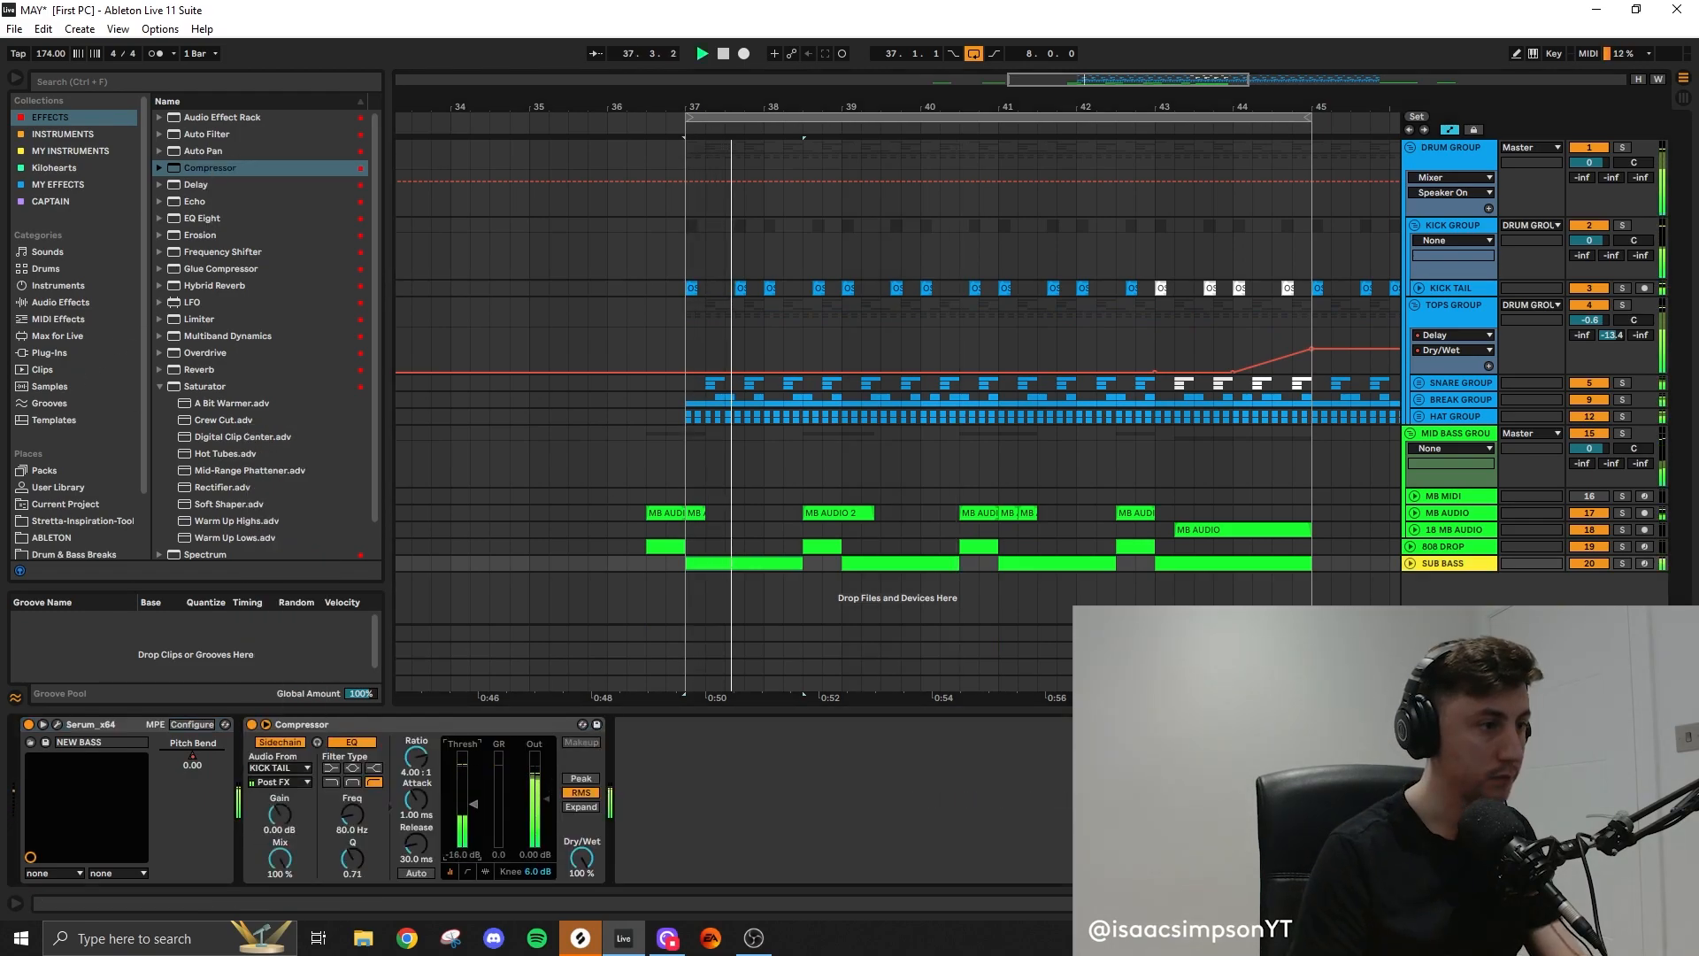
drag(471, 807, 471, 805)
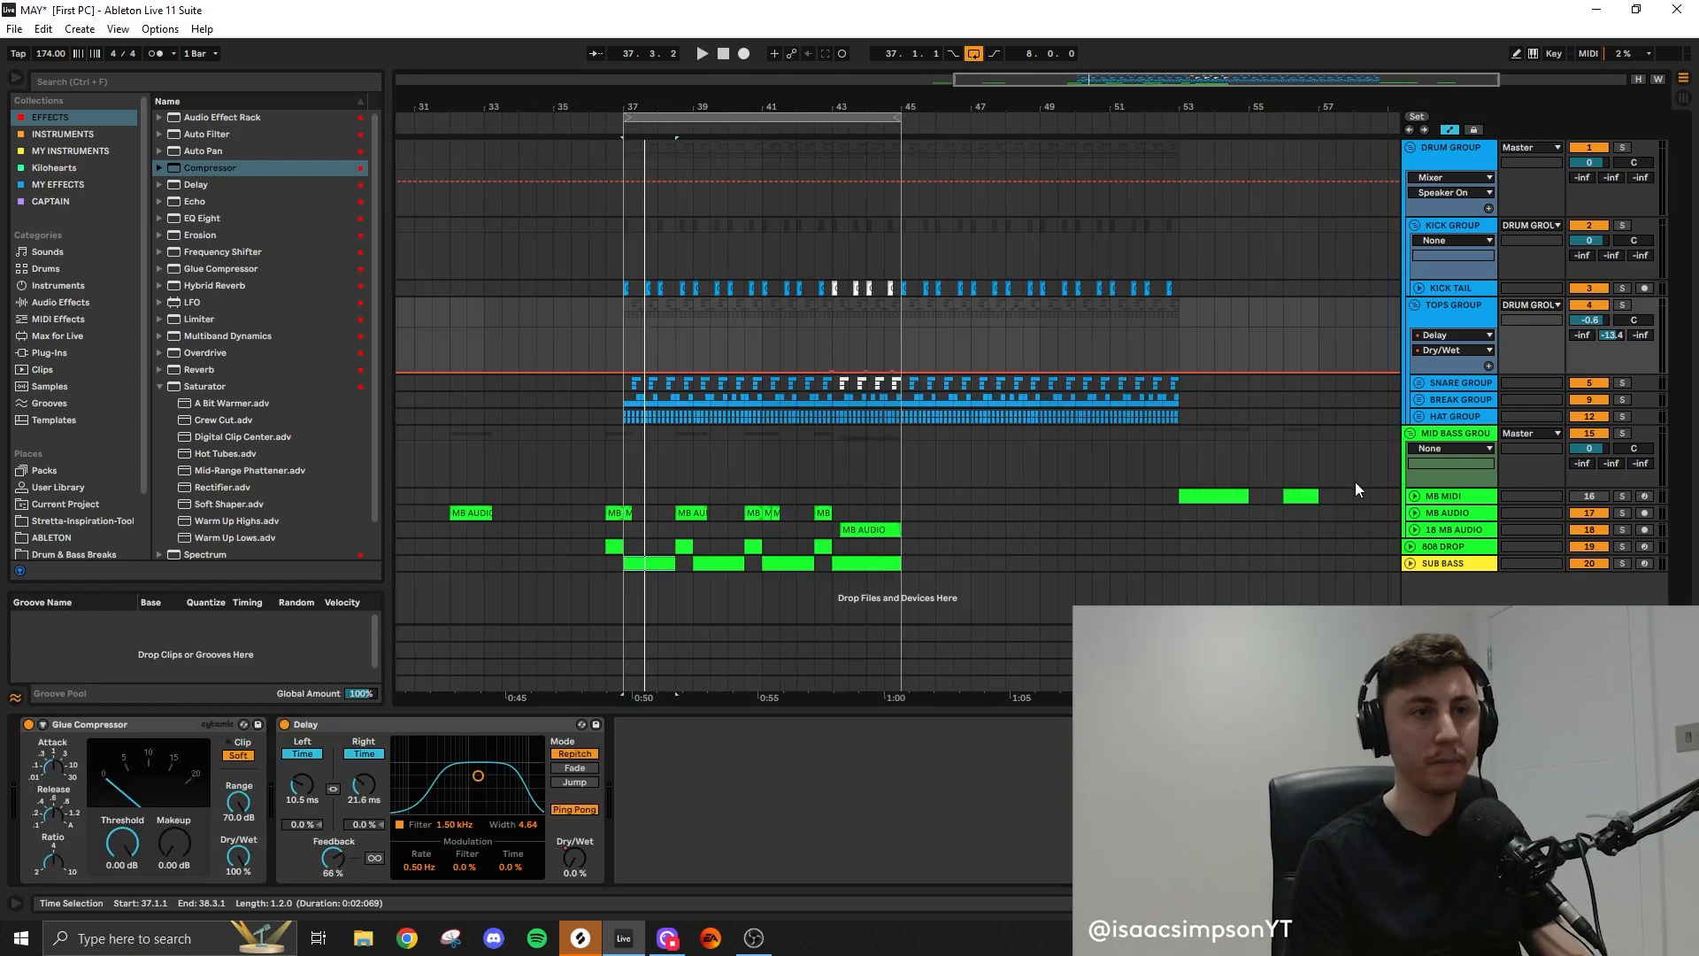
Unfold the MB MIDI track and edit the clip at bar 56 into two short notes at 56.1 and 56.2
click(1415, 495)
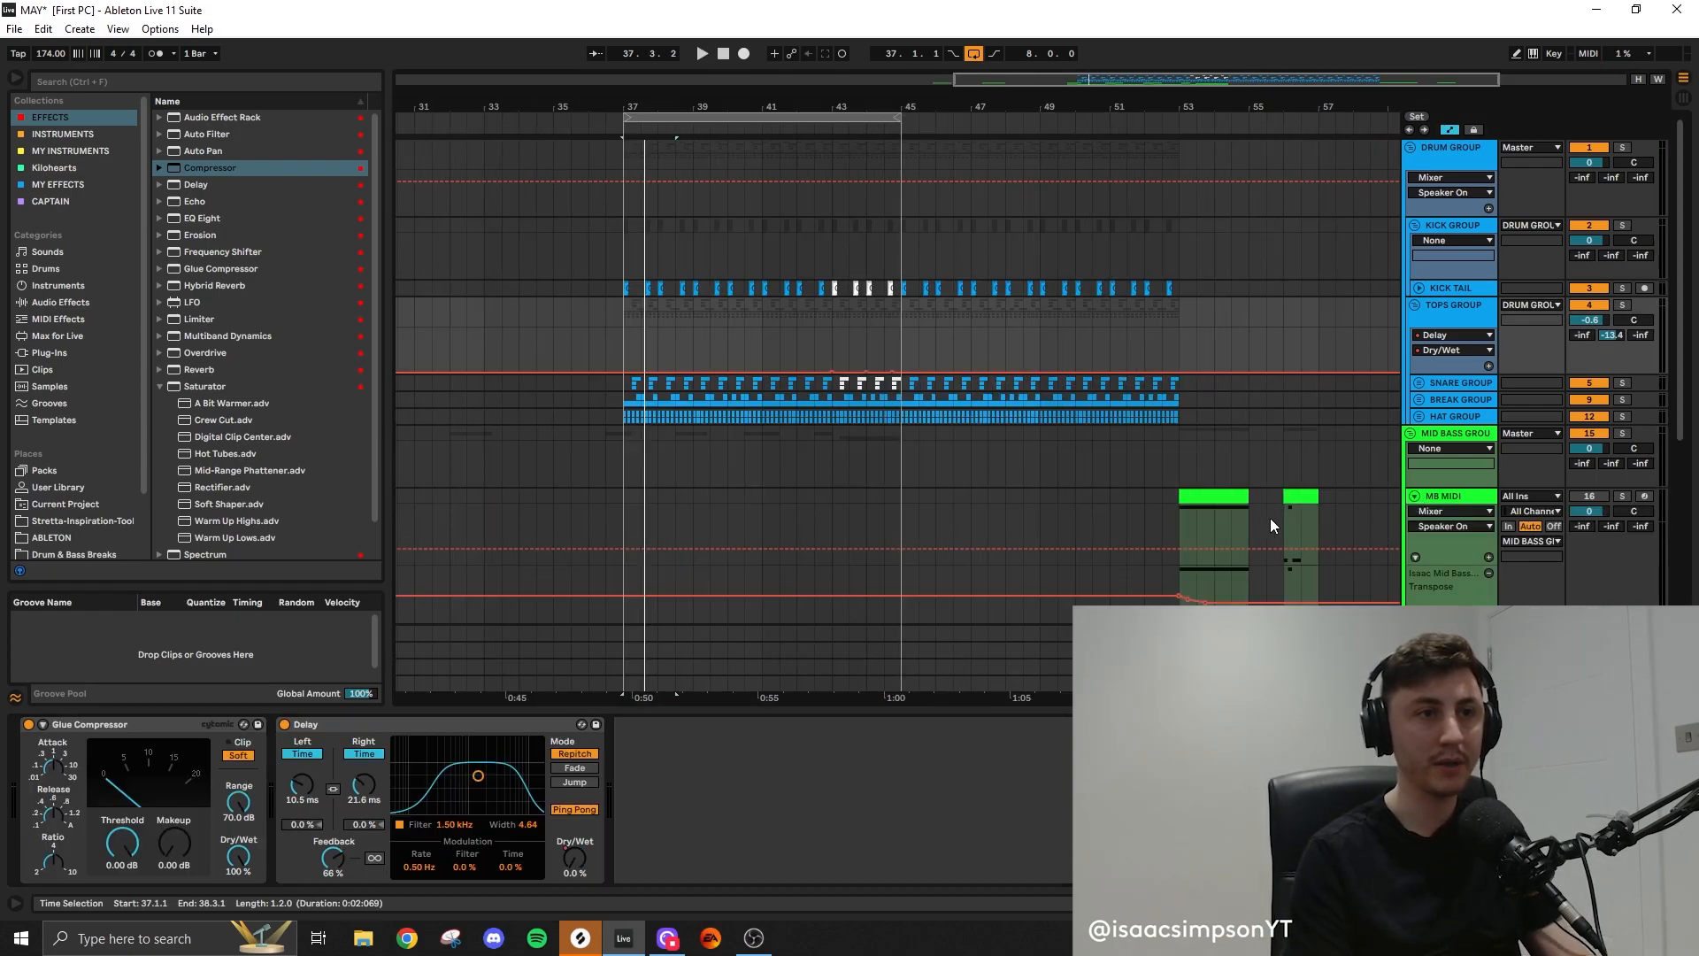
scroll(1270, 517, down, 5)
scroll(1274, 522, right, 5)
scroll(1325, 466, up, 8)
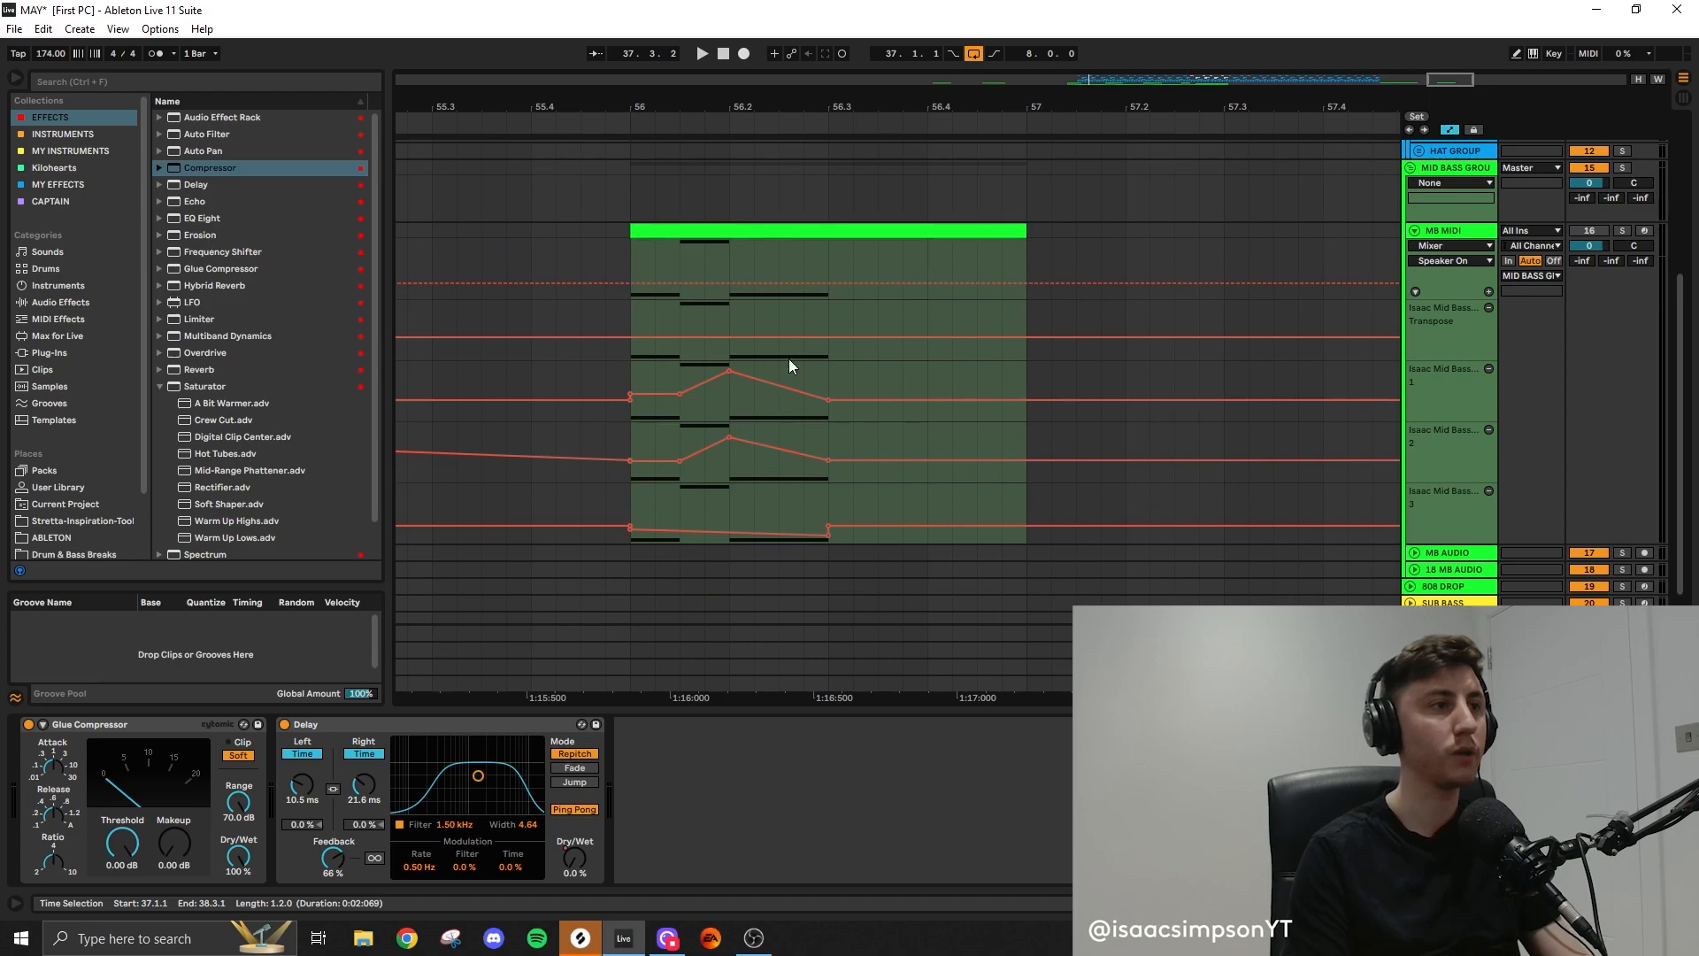
double_click(778, 231)
drag(639, 525, 485, 525)
drag(438, 525, 757, 680)
key(ctrl+alt+l)
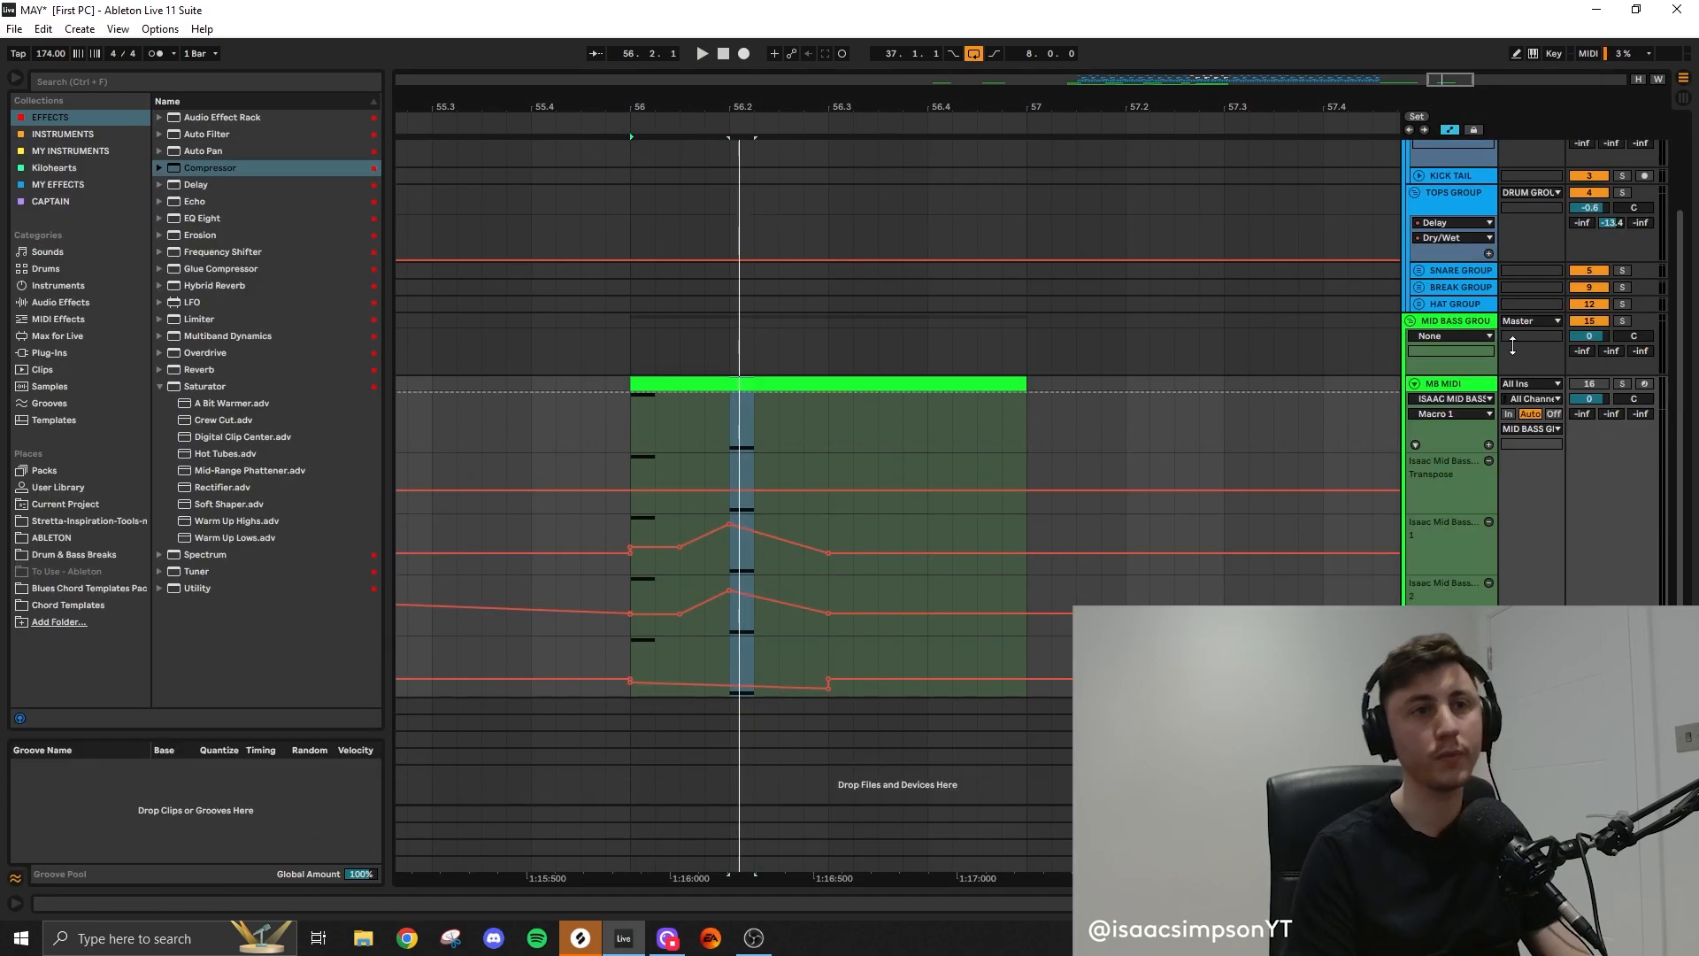
Solo the MB MIDI track and select its bar 56 clip for auditioning
click(1623, 384)
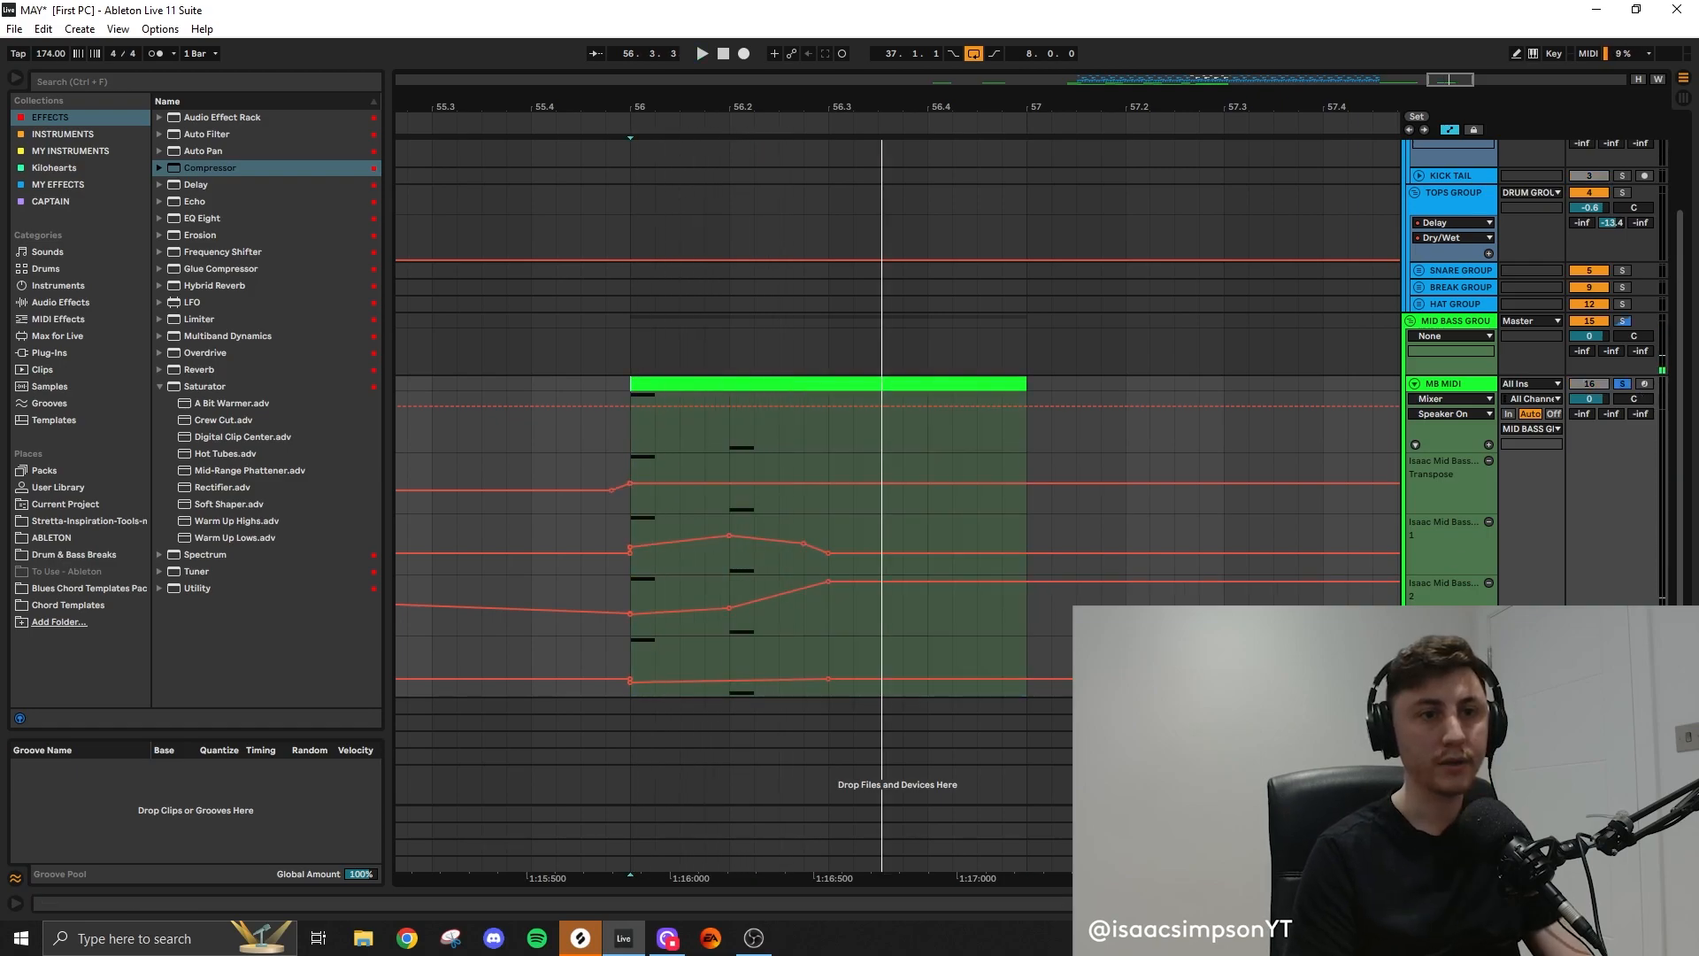
click(1451, 706)
click(700, 381)
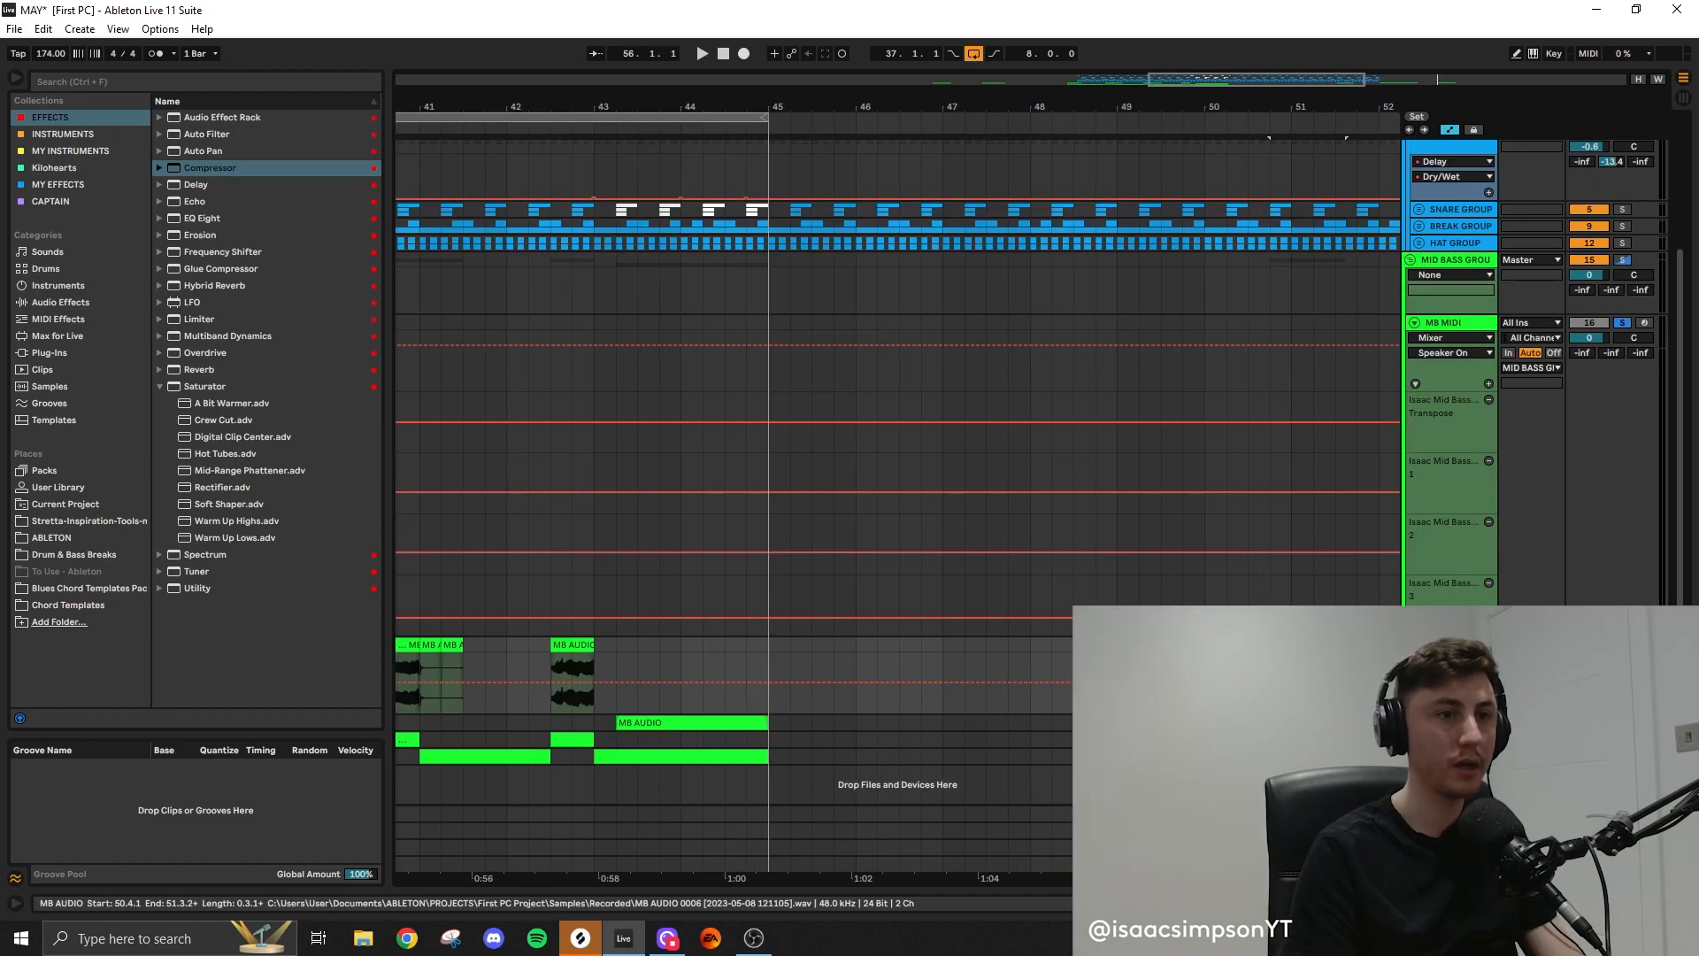
Bring the recorded MB AUDIO clip from bar 50 back to the gap between the first two hits, at 37.4.3
drag(1292, 646, 681, 666)
drag(1255, 82, 1164, 82)
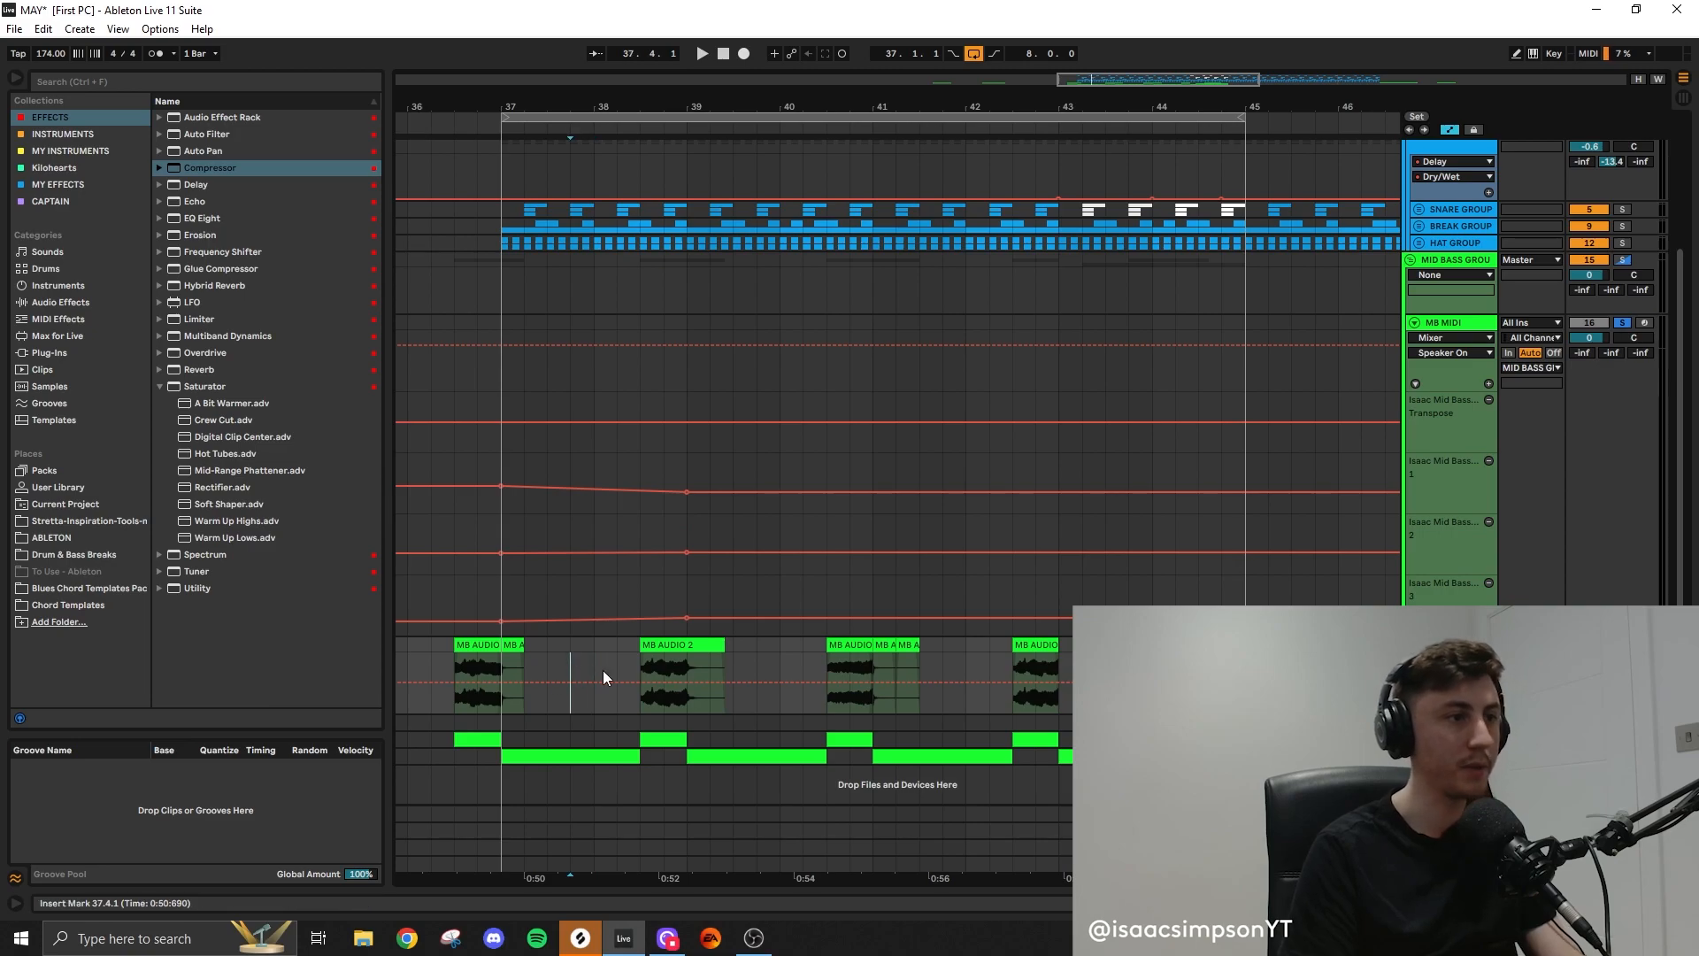
ctrl+scroll(603, 671, up, 3)
click(567, 678)
click(1091, 682)
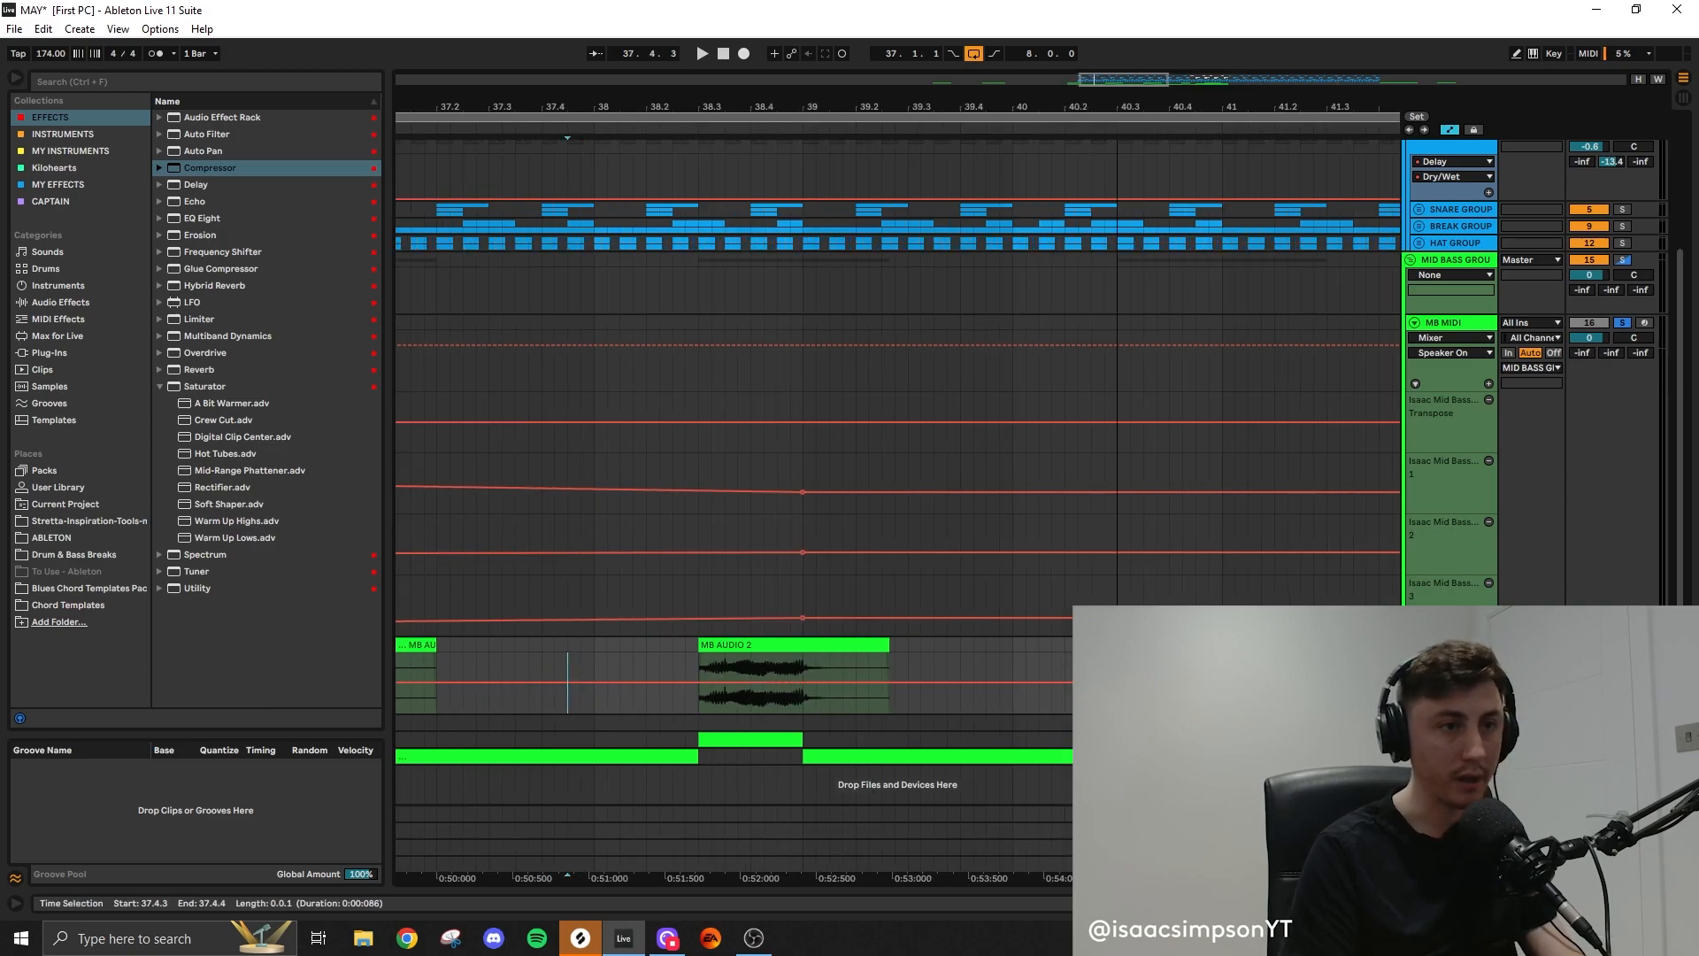
ctrl+scroll(1105, 682, down, 5)
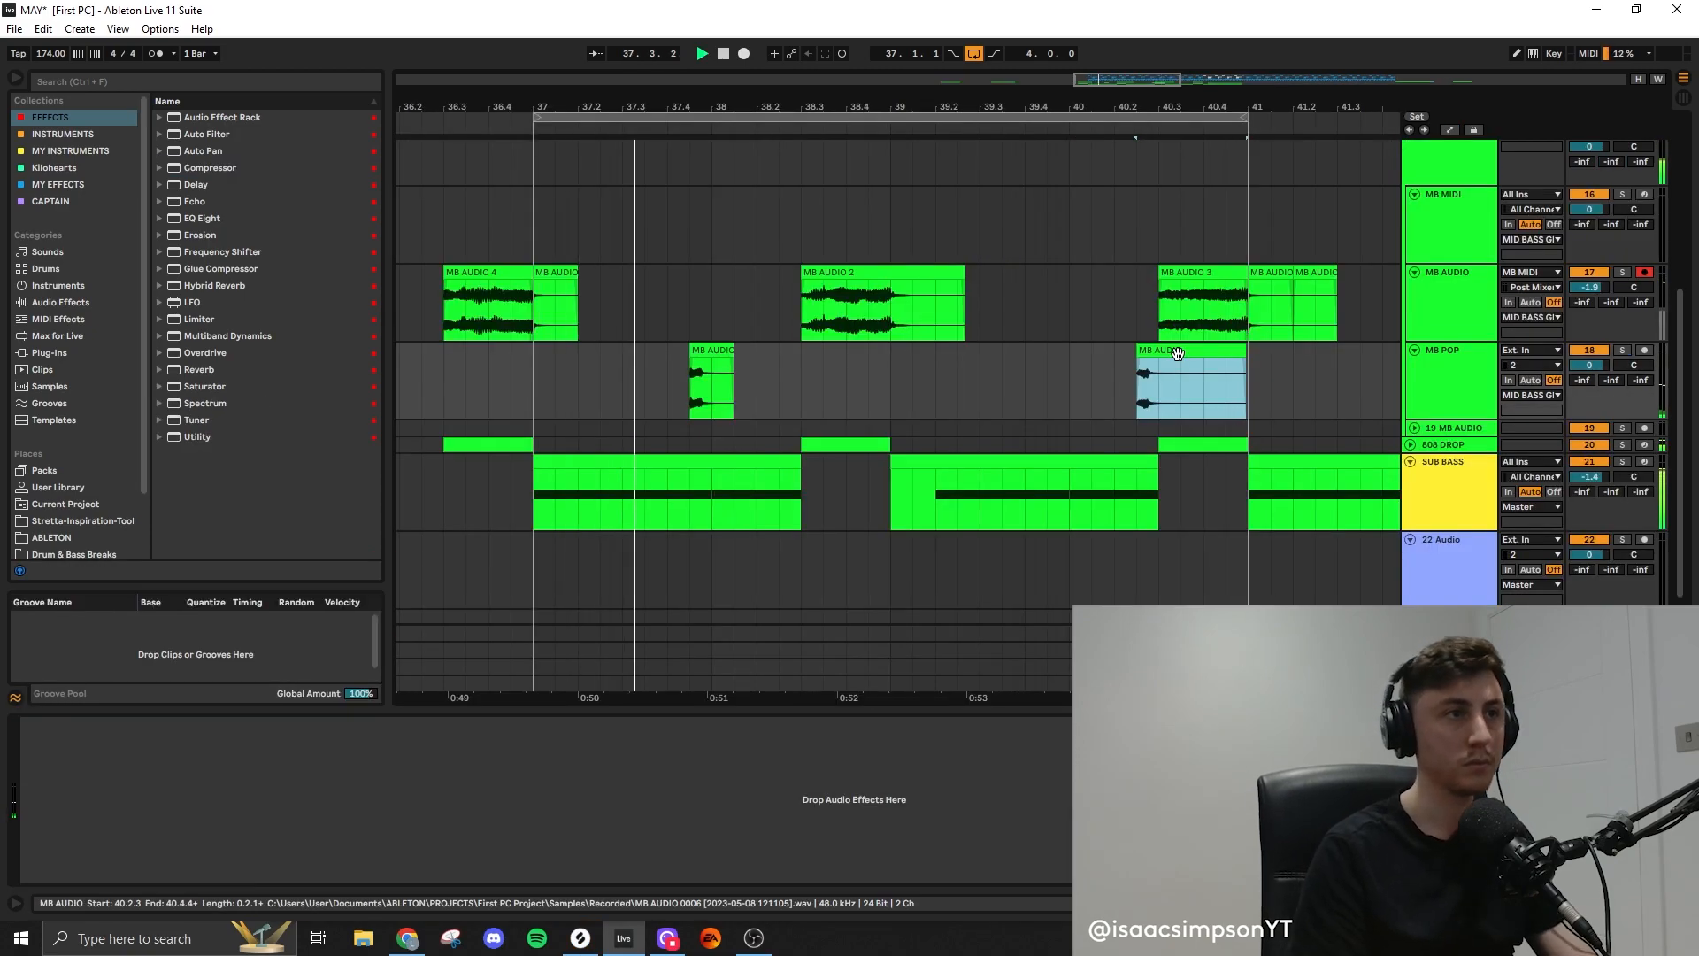
Move the second MB POP clip to 39.4.3 and toggle solo on the MB POP track
drag(1177, 352, 1087, 354)
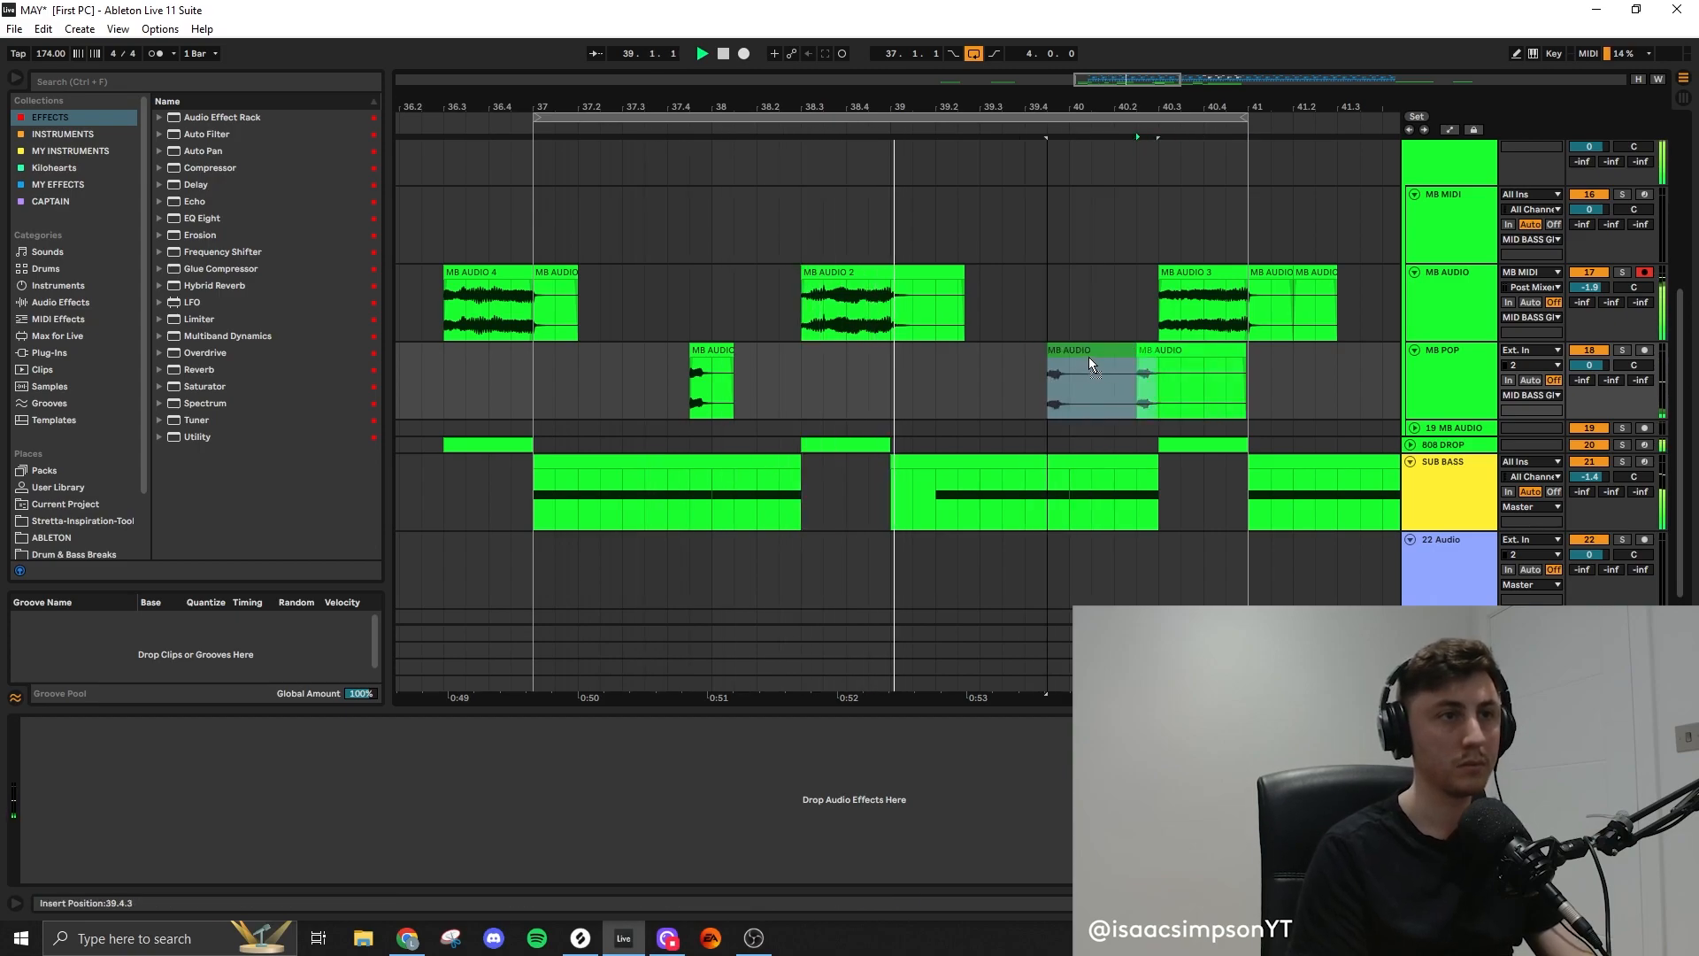
click(1089, 323)
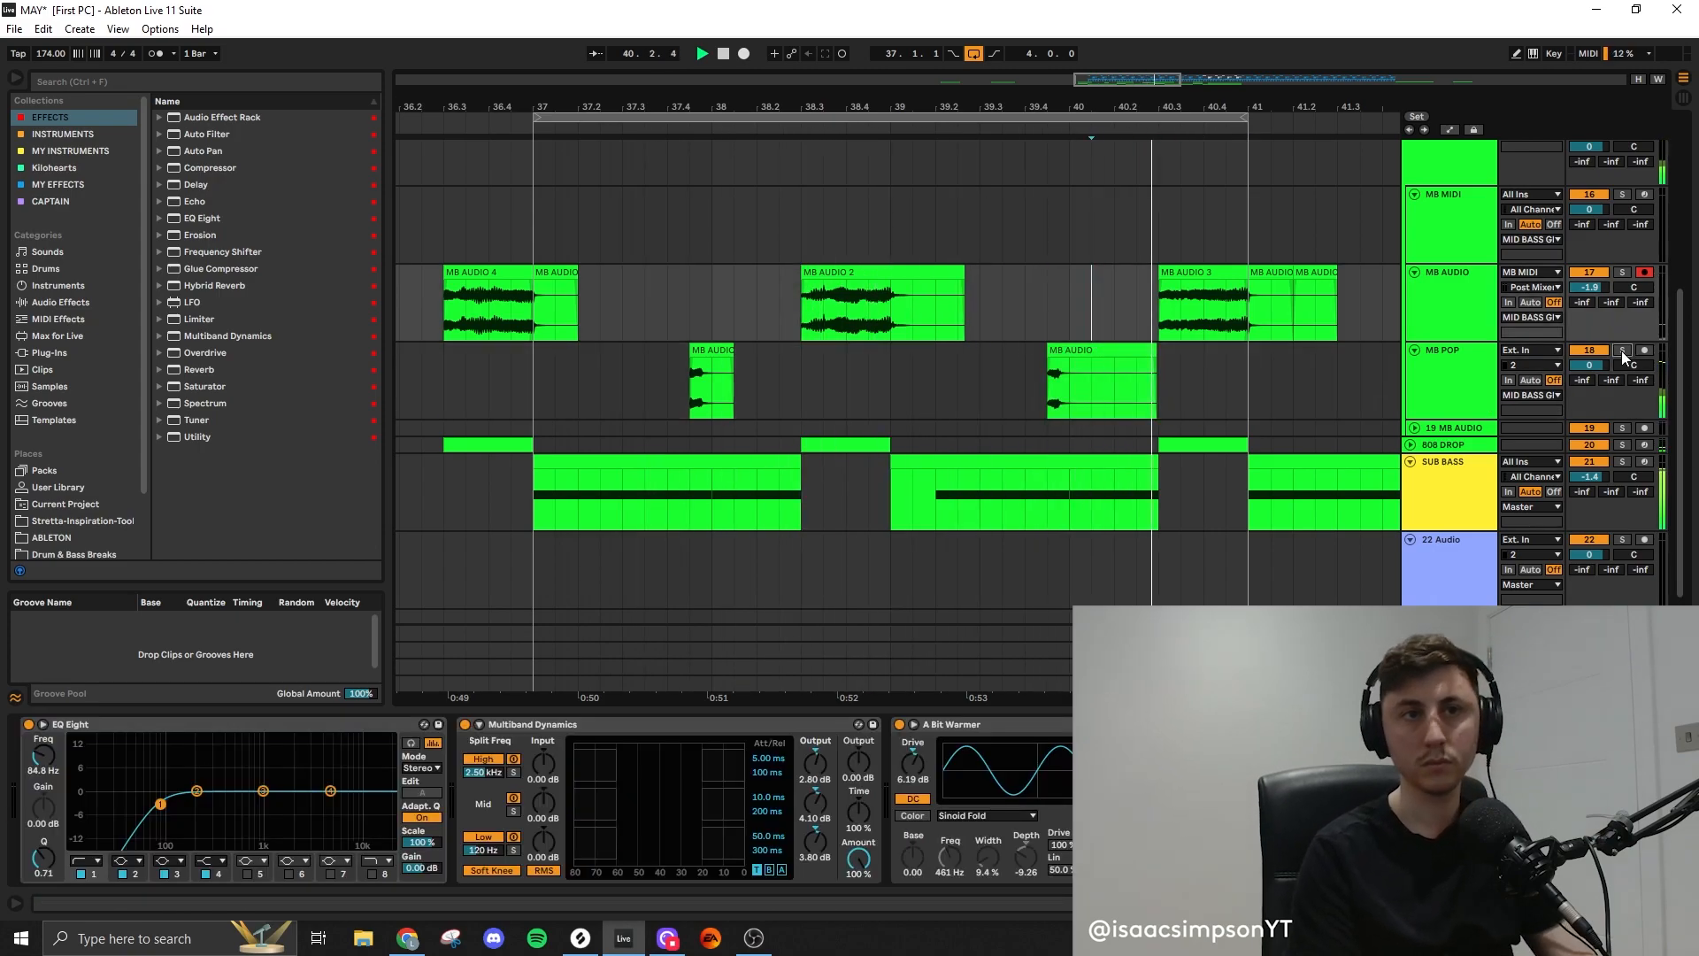
click(1622, 349)
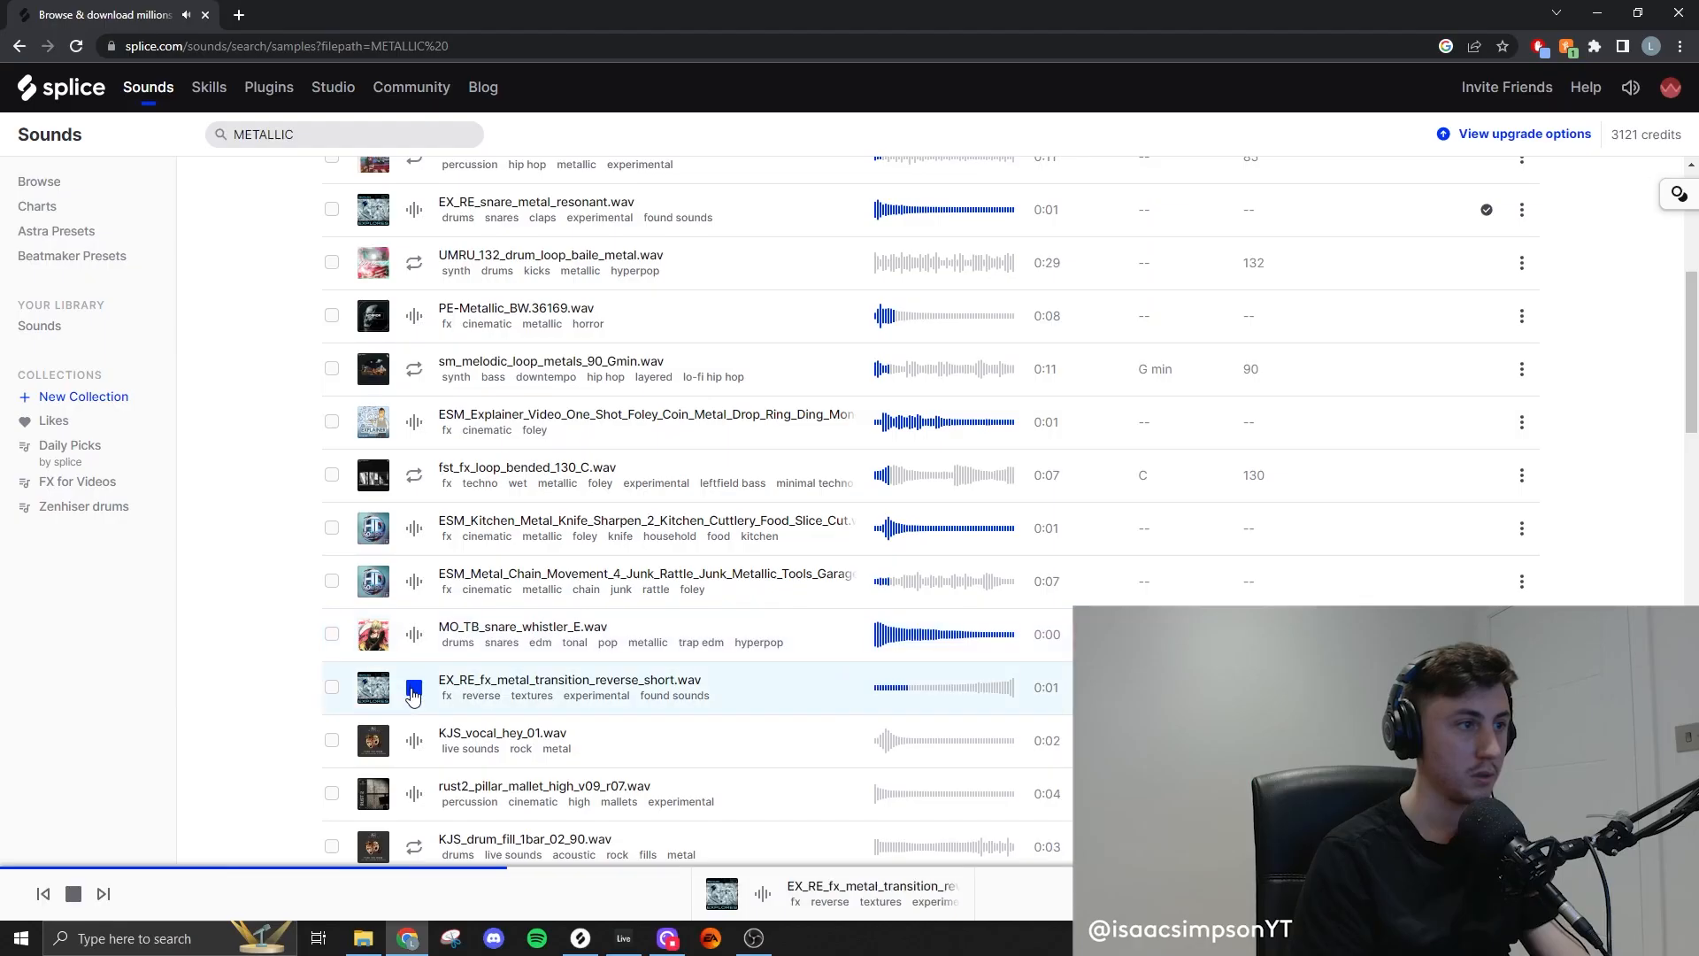
Switch to Splice and audition METALLIC search results, including the silverware, pipe strike, iron desk stick and small metal sheet samples
key(Down)
key(Down)
click(425, 670)
scroll(426, 670, up, 10)
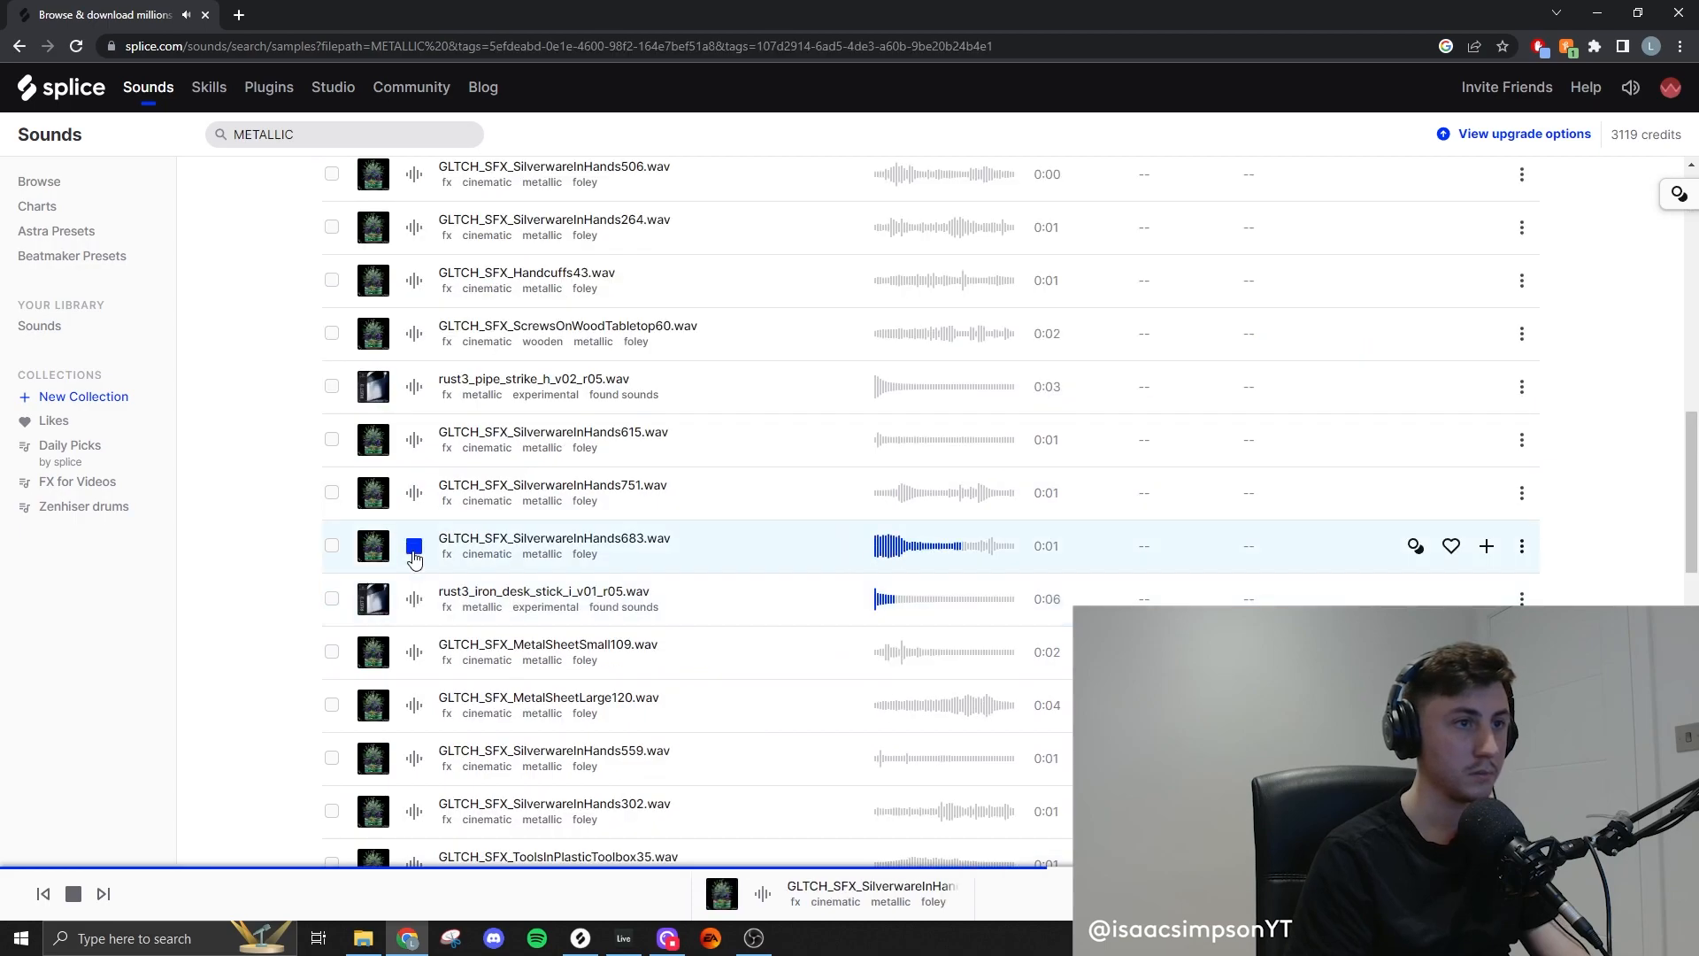
click(411, 513)
click(413, 386)
click(413, 598)
click(413, 651)
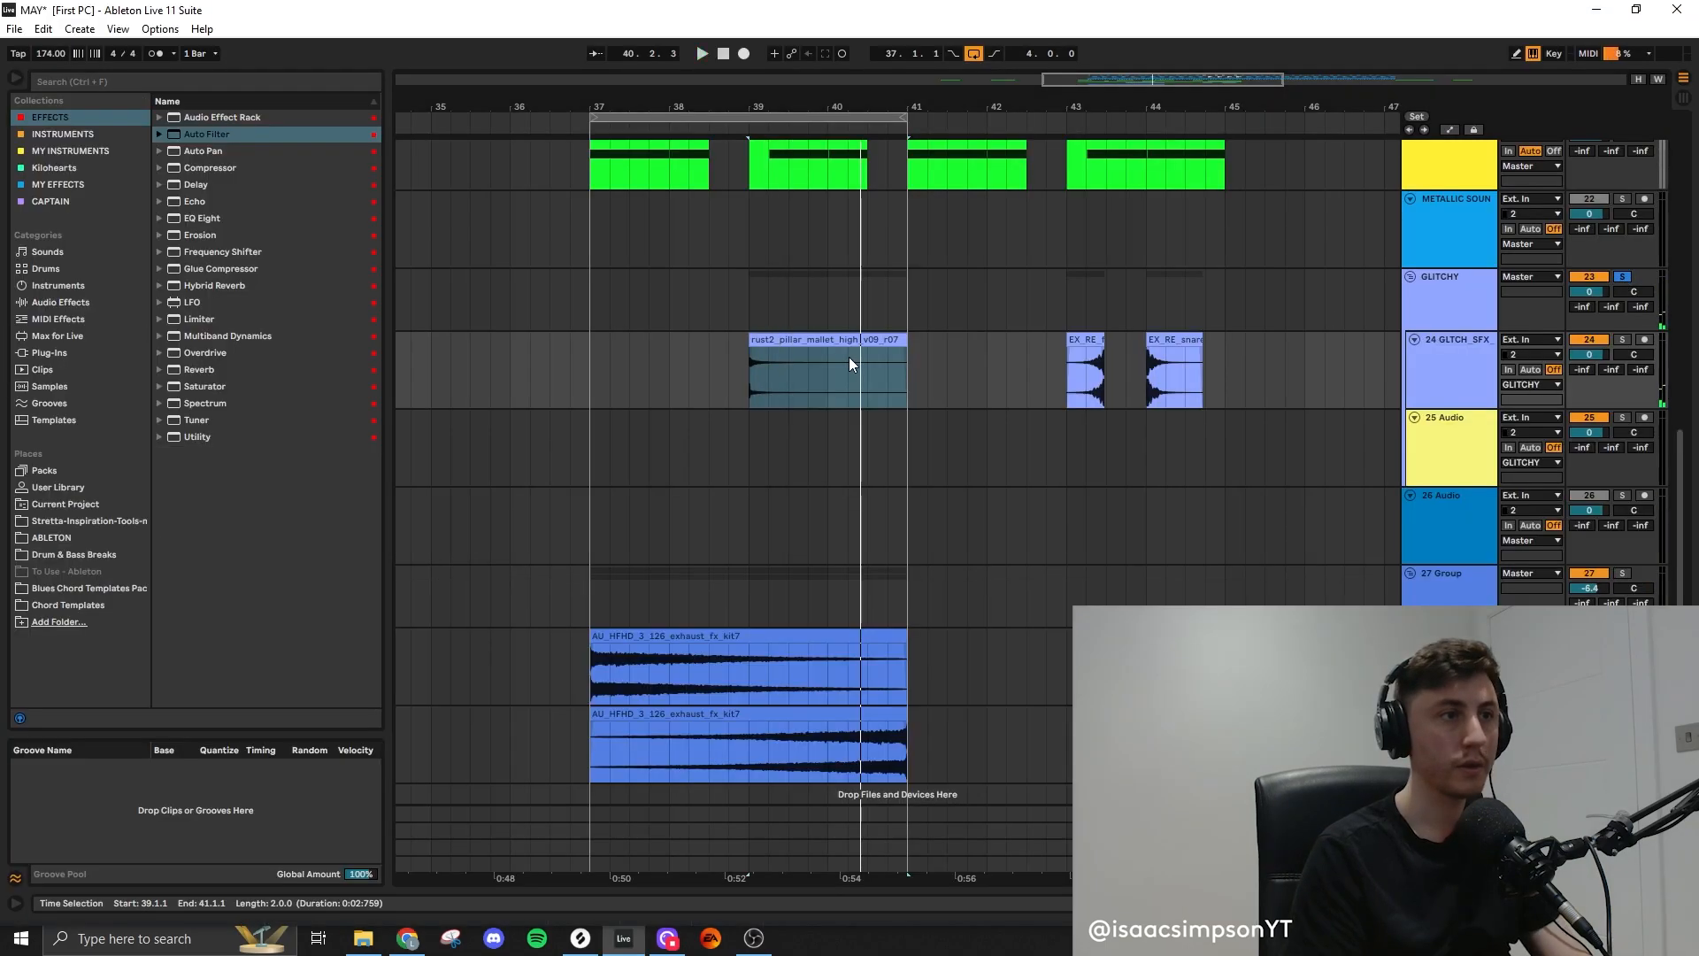
Move the rust2_pillar_mallet clip at bar 39 down to track 25 and add a Delay to that track
drag(830, 339, 830, 342)
drag(830, 341, 830, 429)
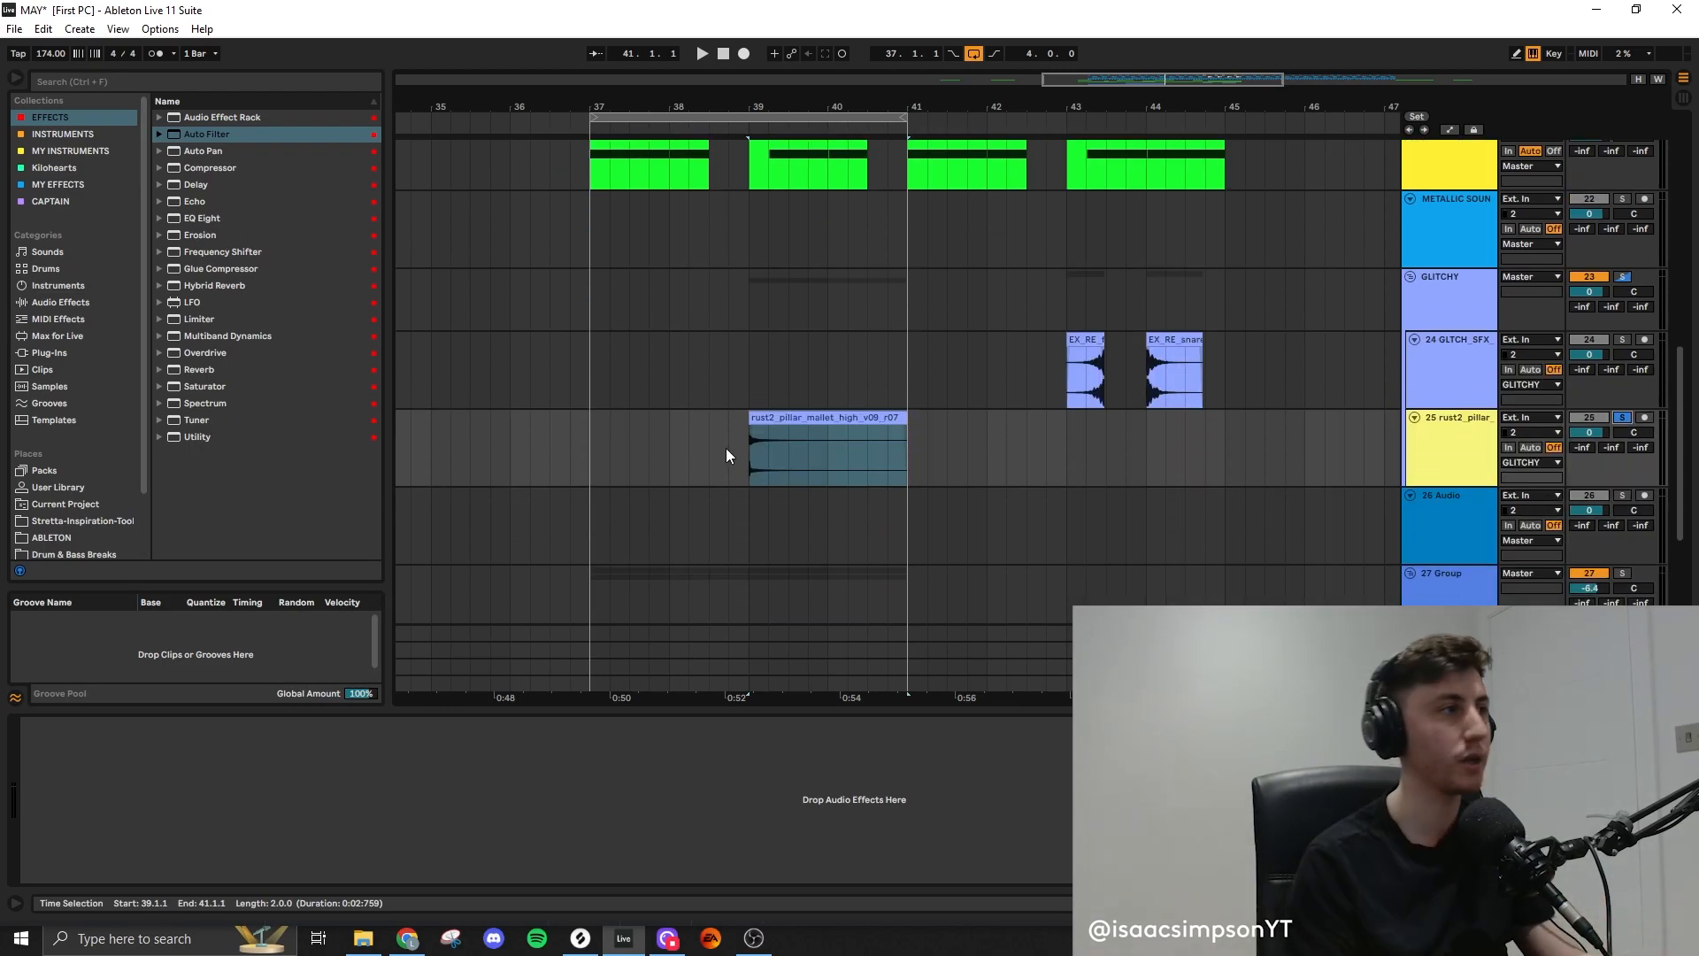
drag(184, 198, 332, 246)
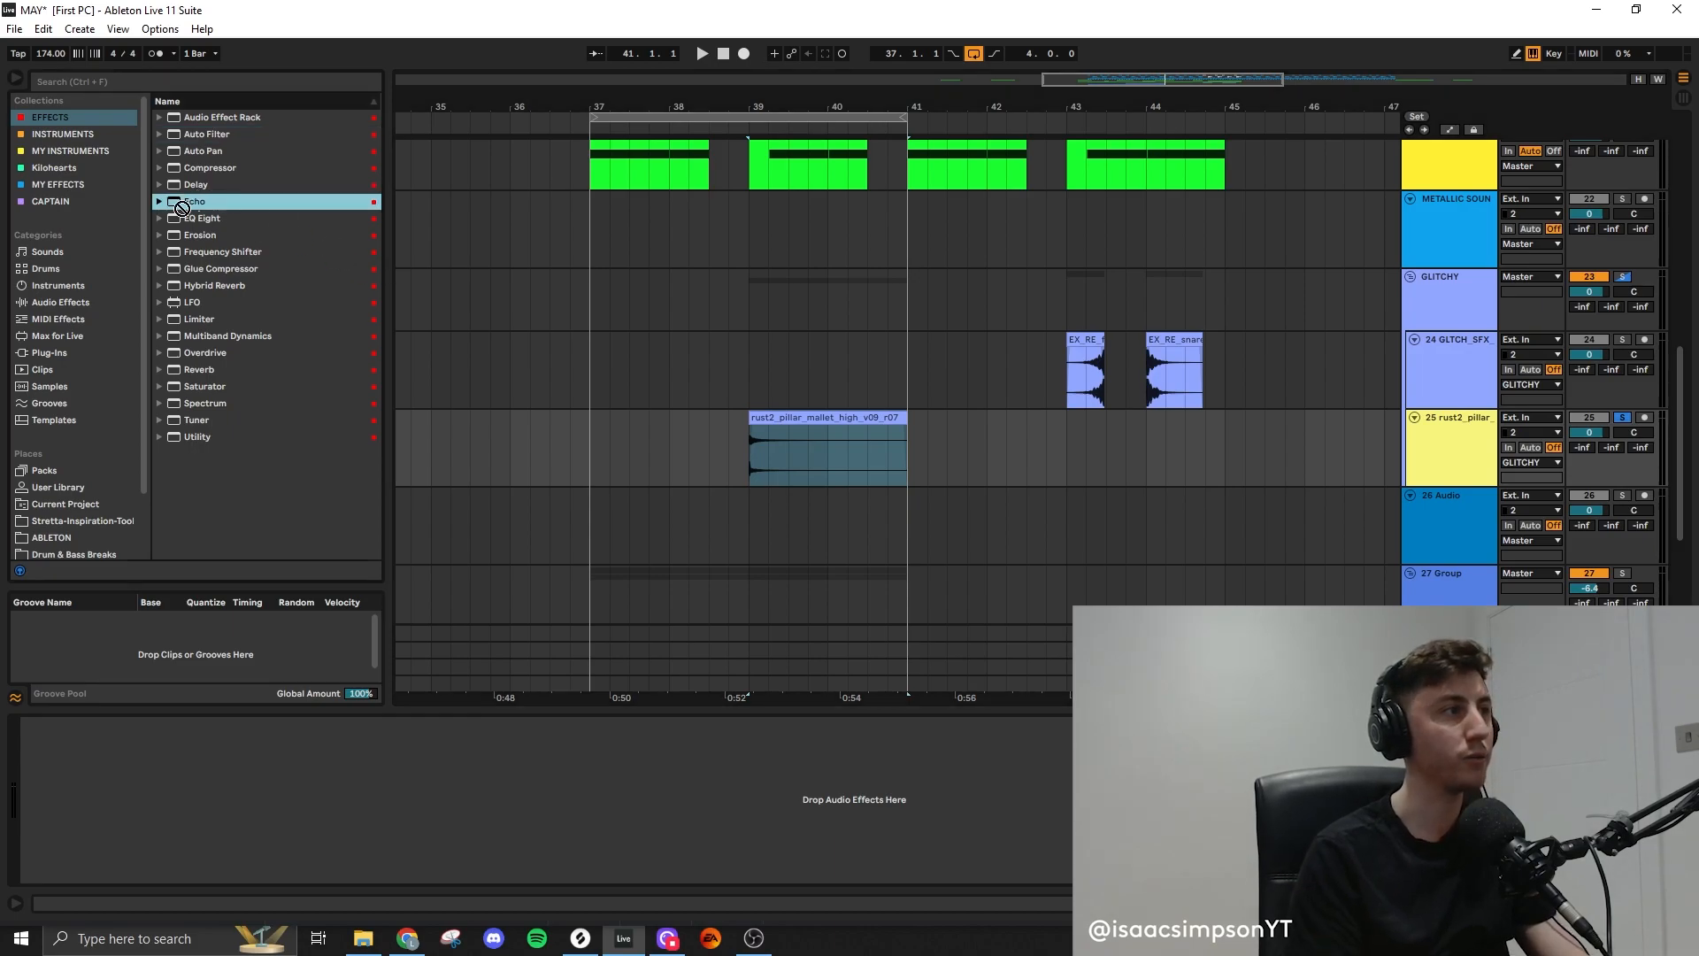
drag(187, 182, 290, 837)
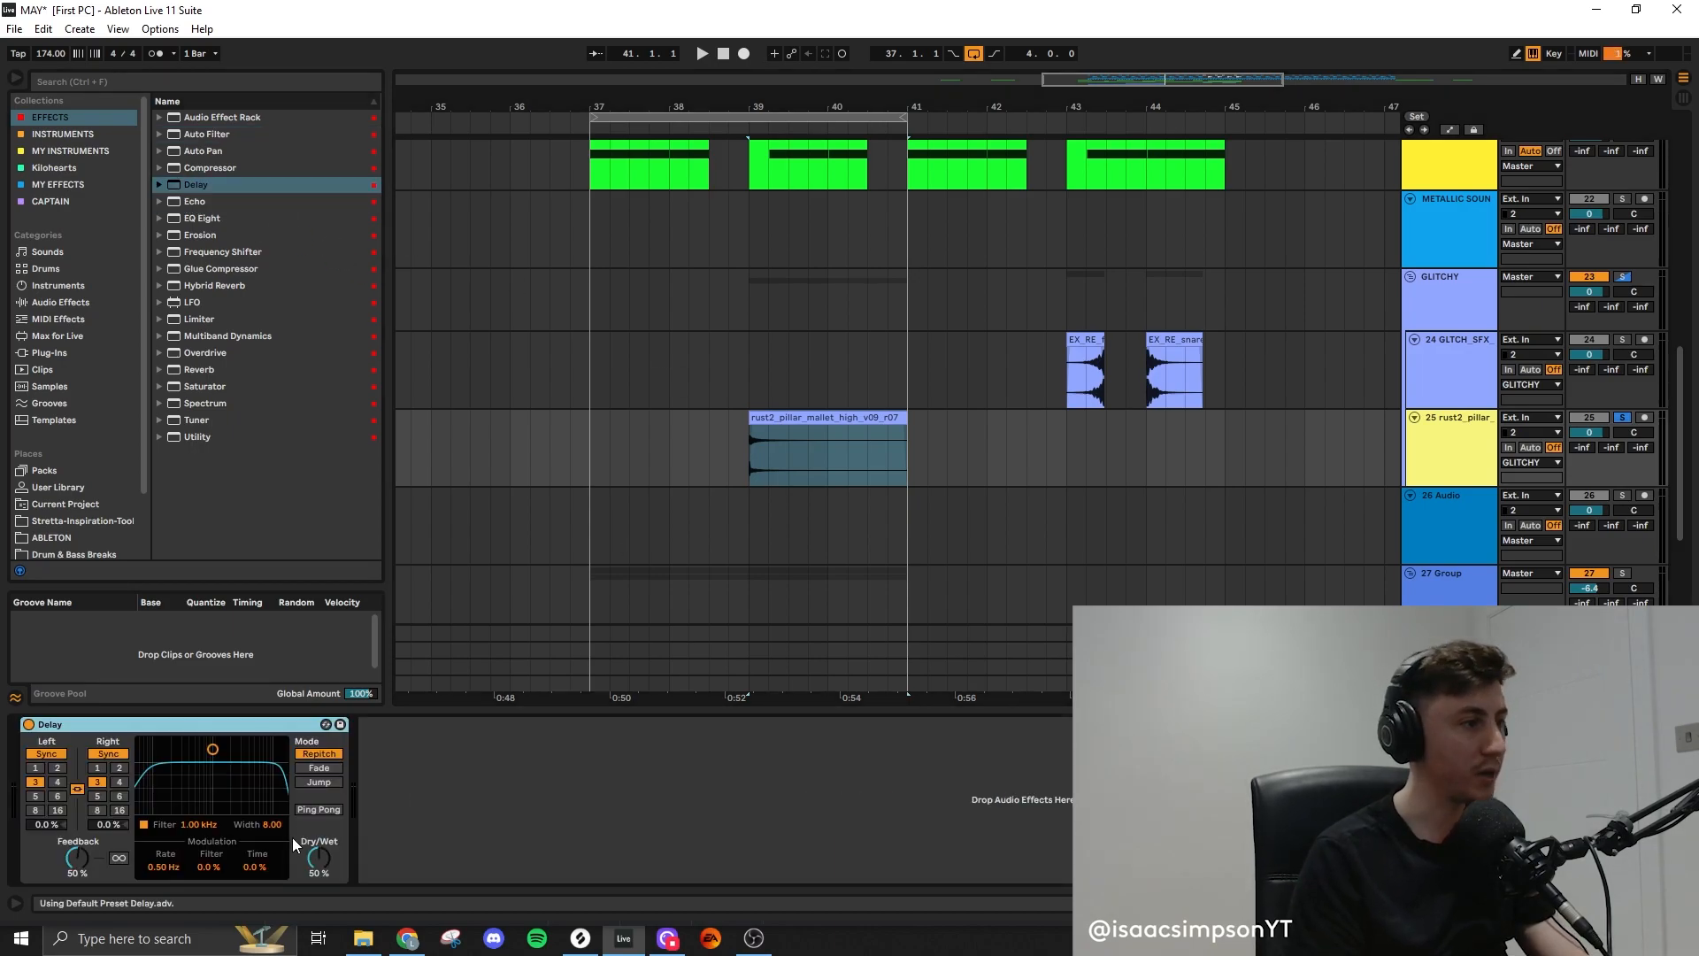
Unlink the Delay's channels and set the left time to 6 and the right time to 3 sixteenths
click(119, 795)
click(75, 789)
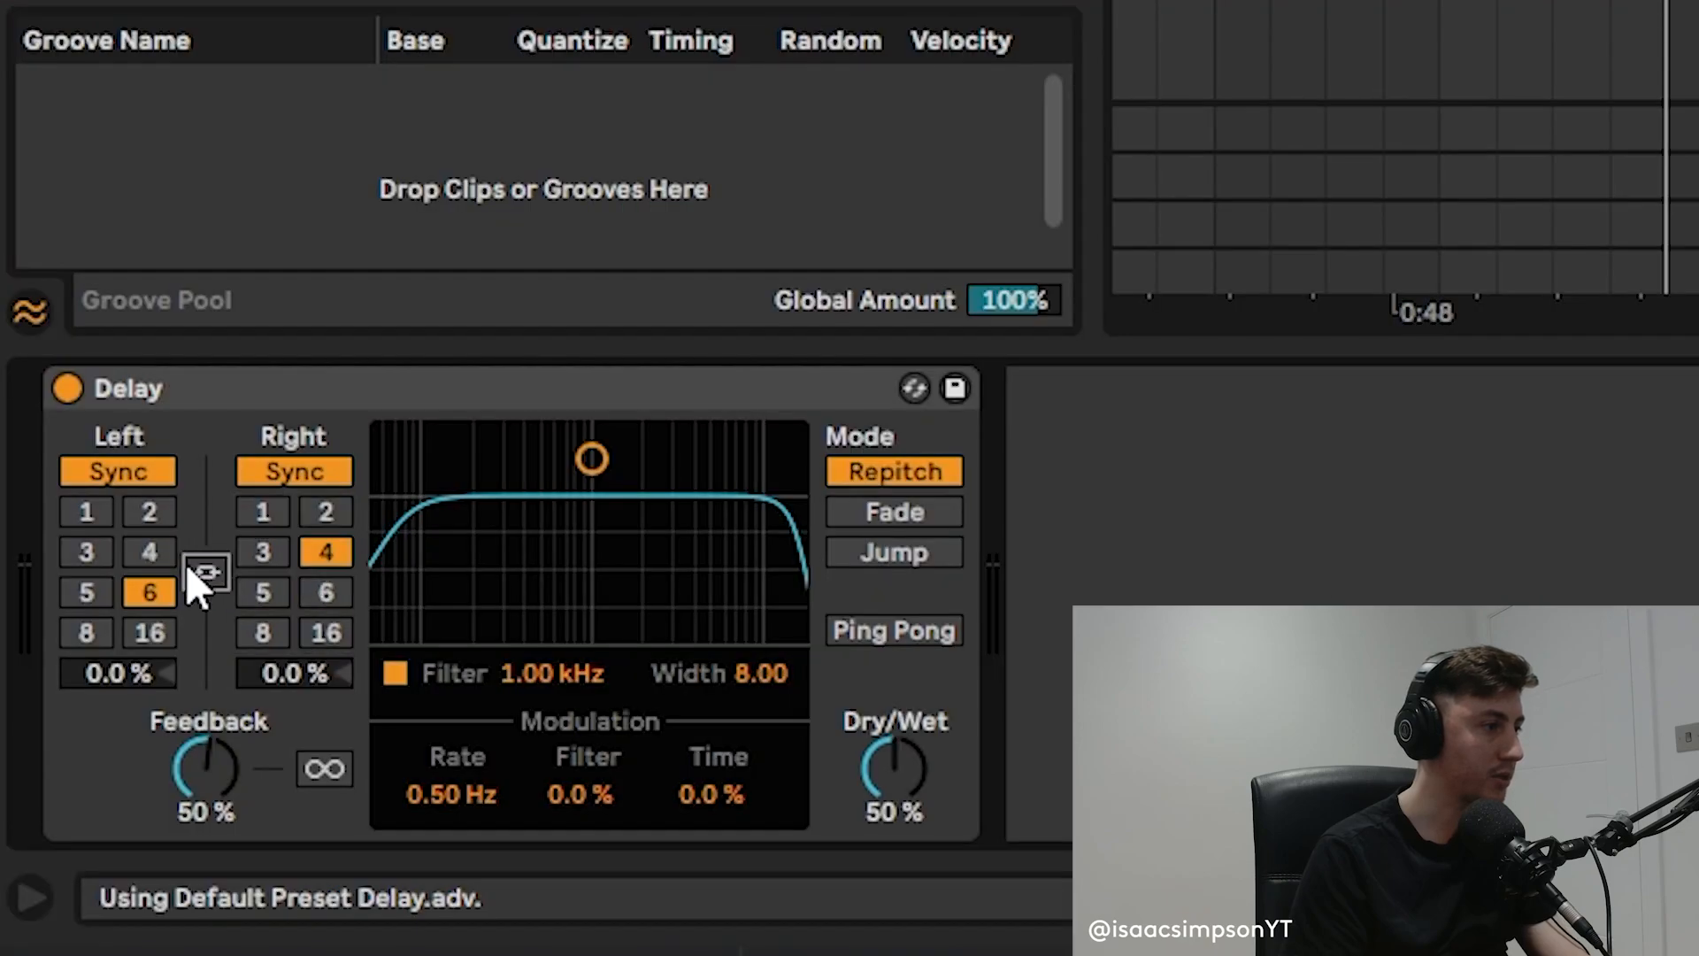
click(262, 552)
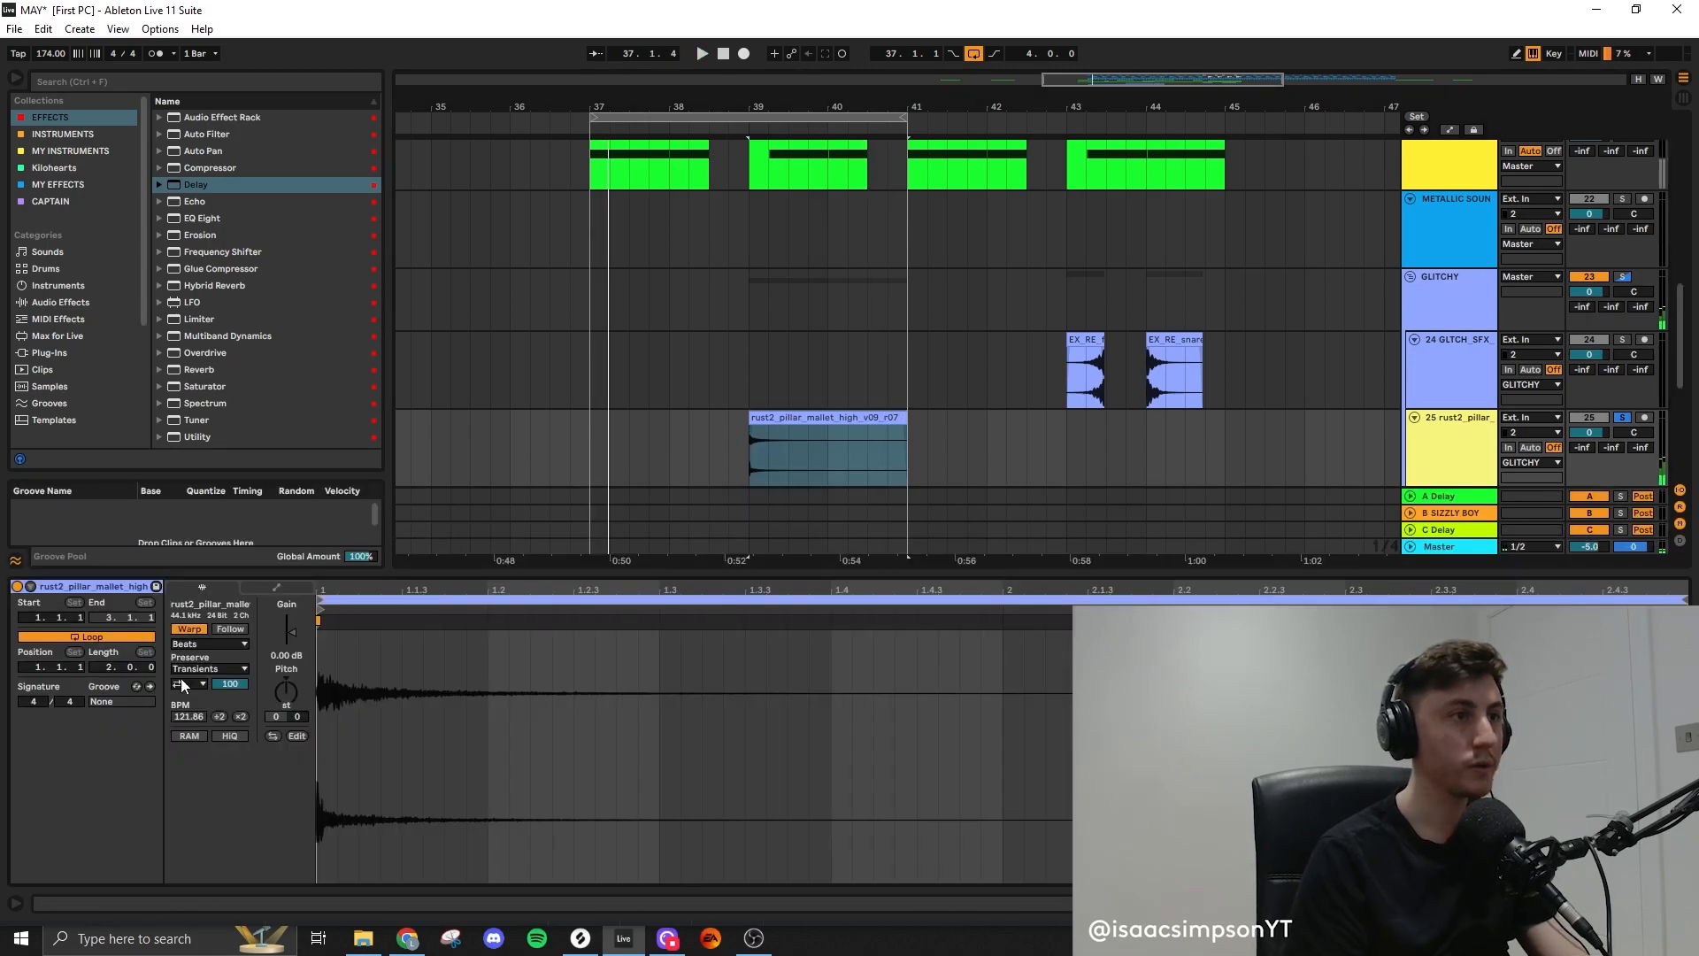
Transpose the rust2_pillar_mallet clip up 12 semitones and turn off its track's solo
text(12)
key(Return)
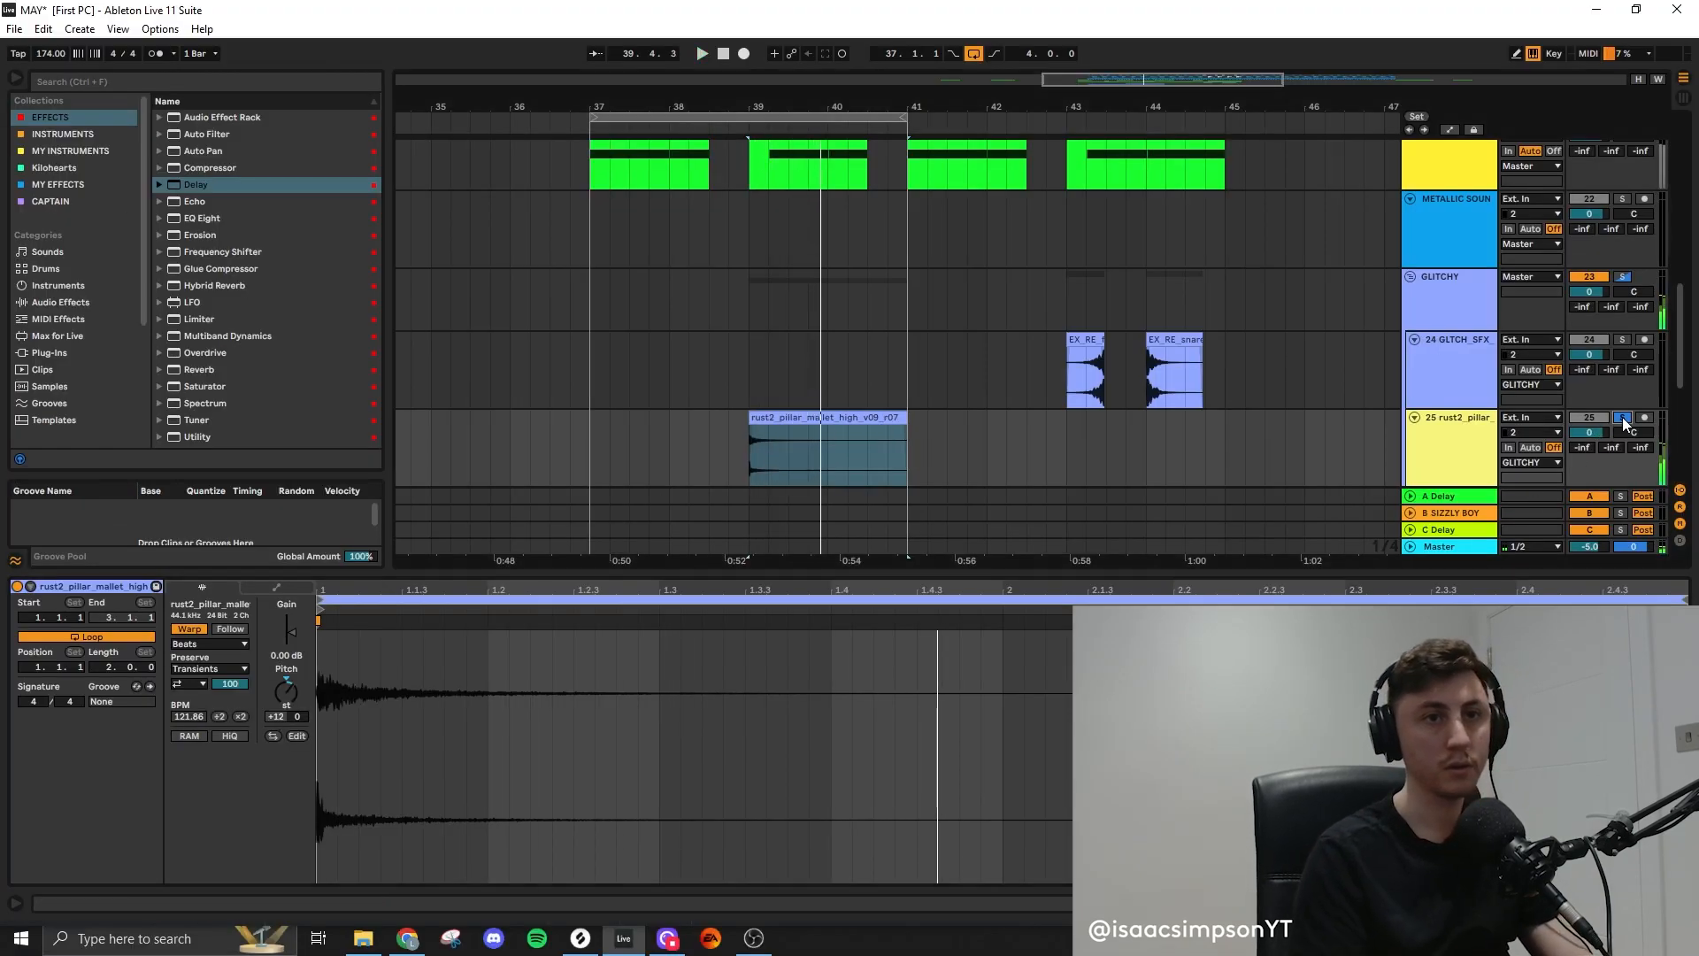
click(1623, 417)
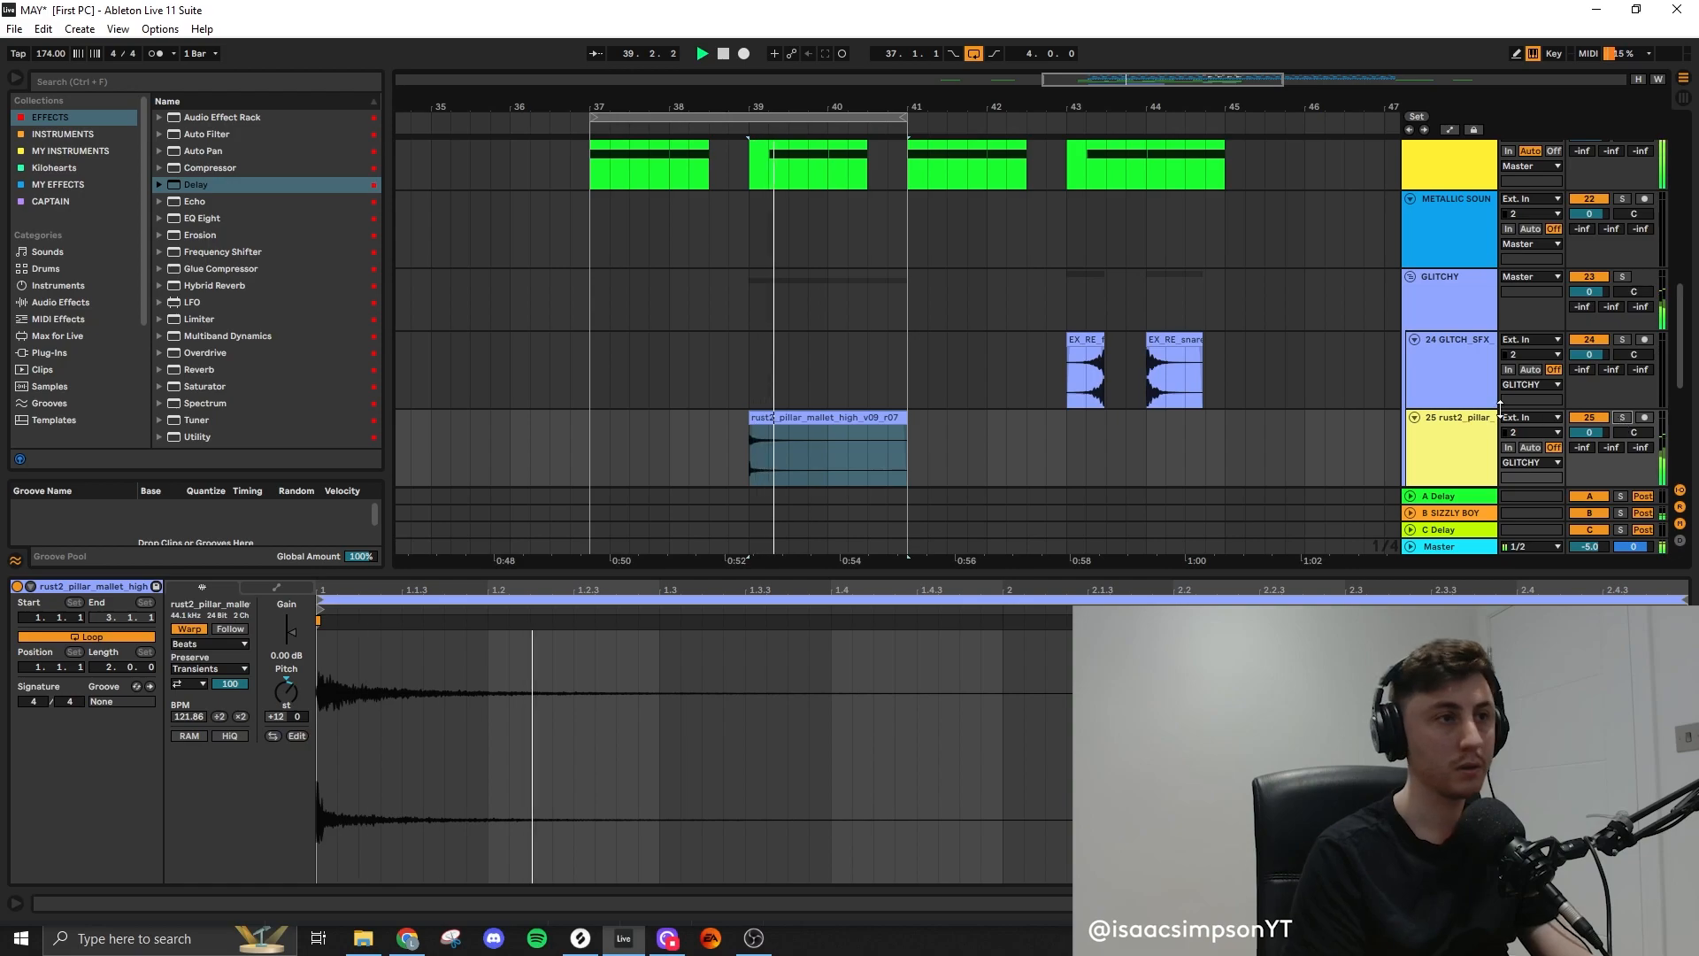
Try 3 sixteenths on the left and 5 on the right in the mallet track's second Delay, and toggle playback
click(1422, 421)
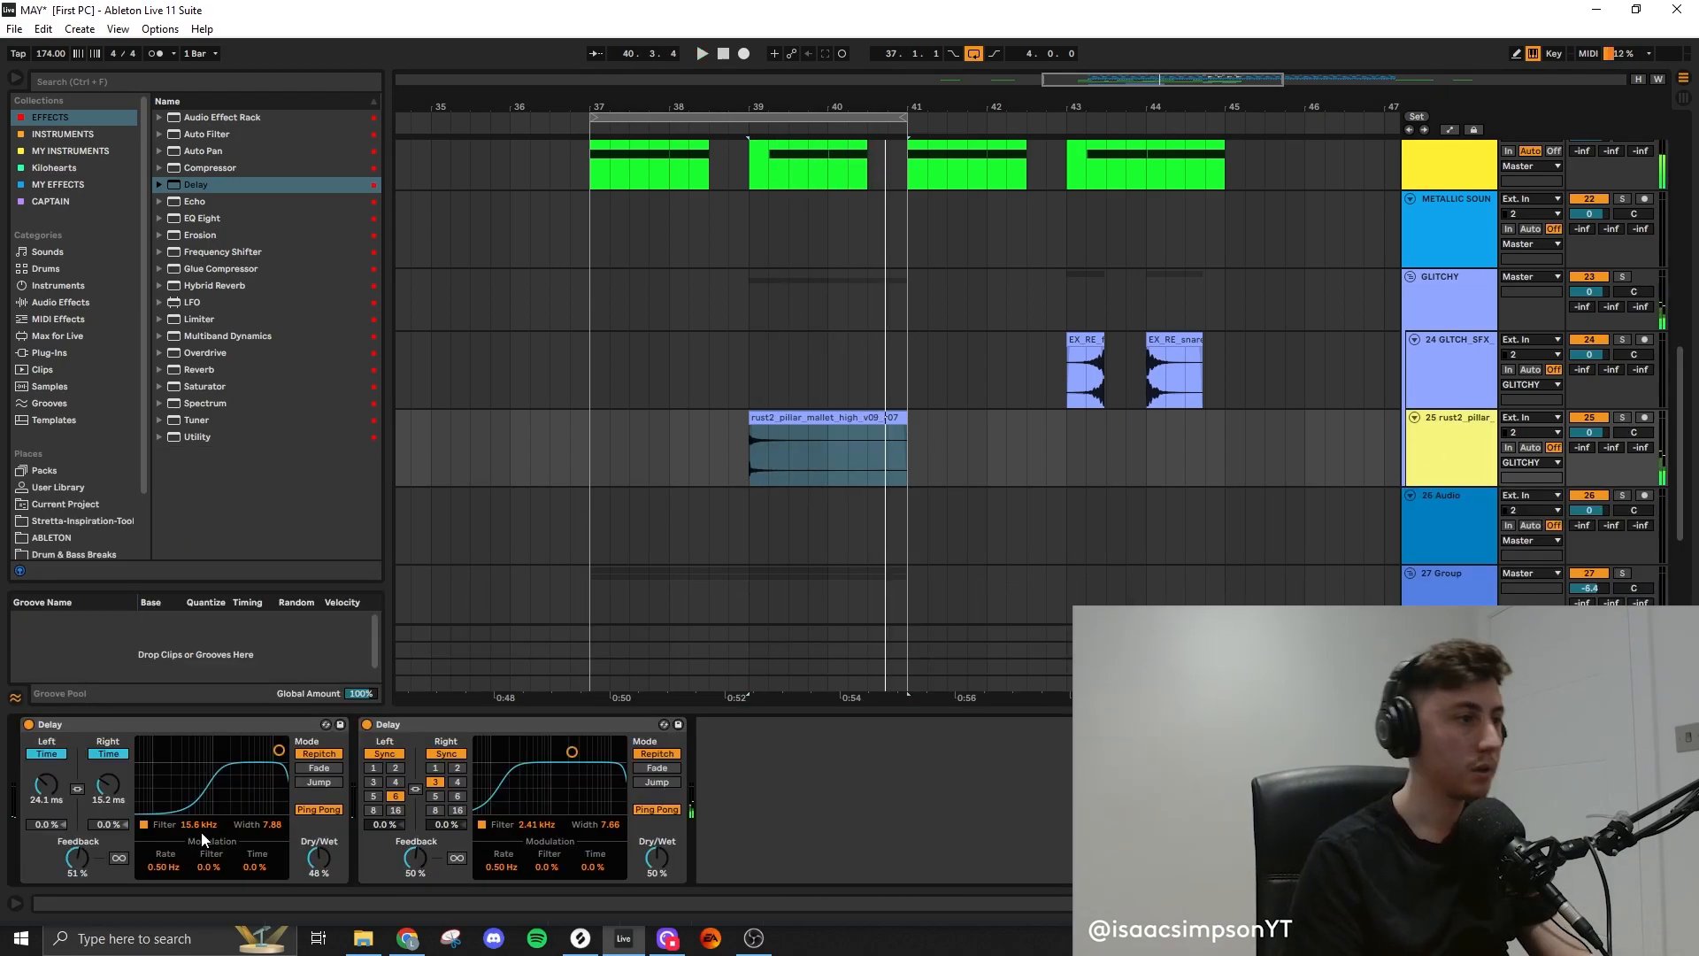
click(434, 798)
click(374, 782)
key(space)
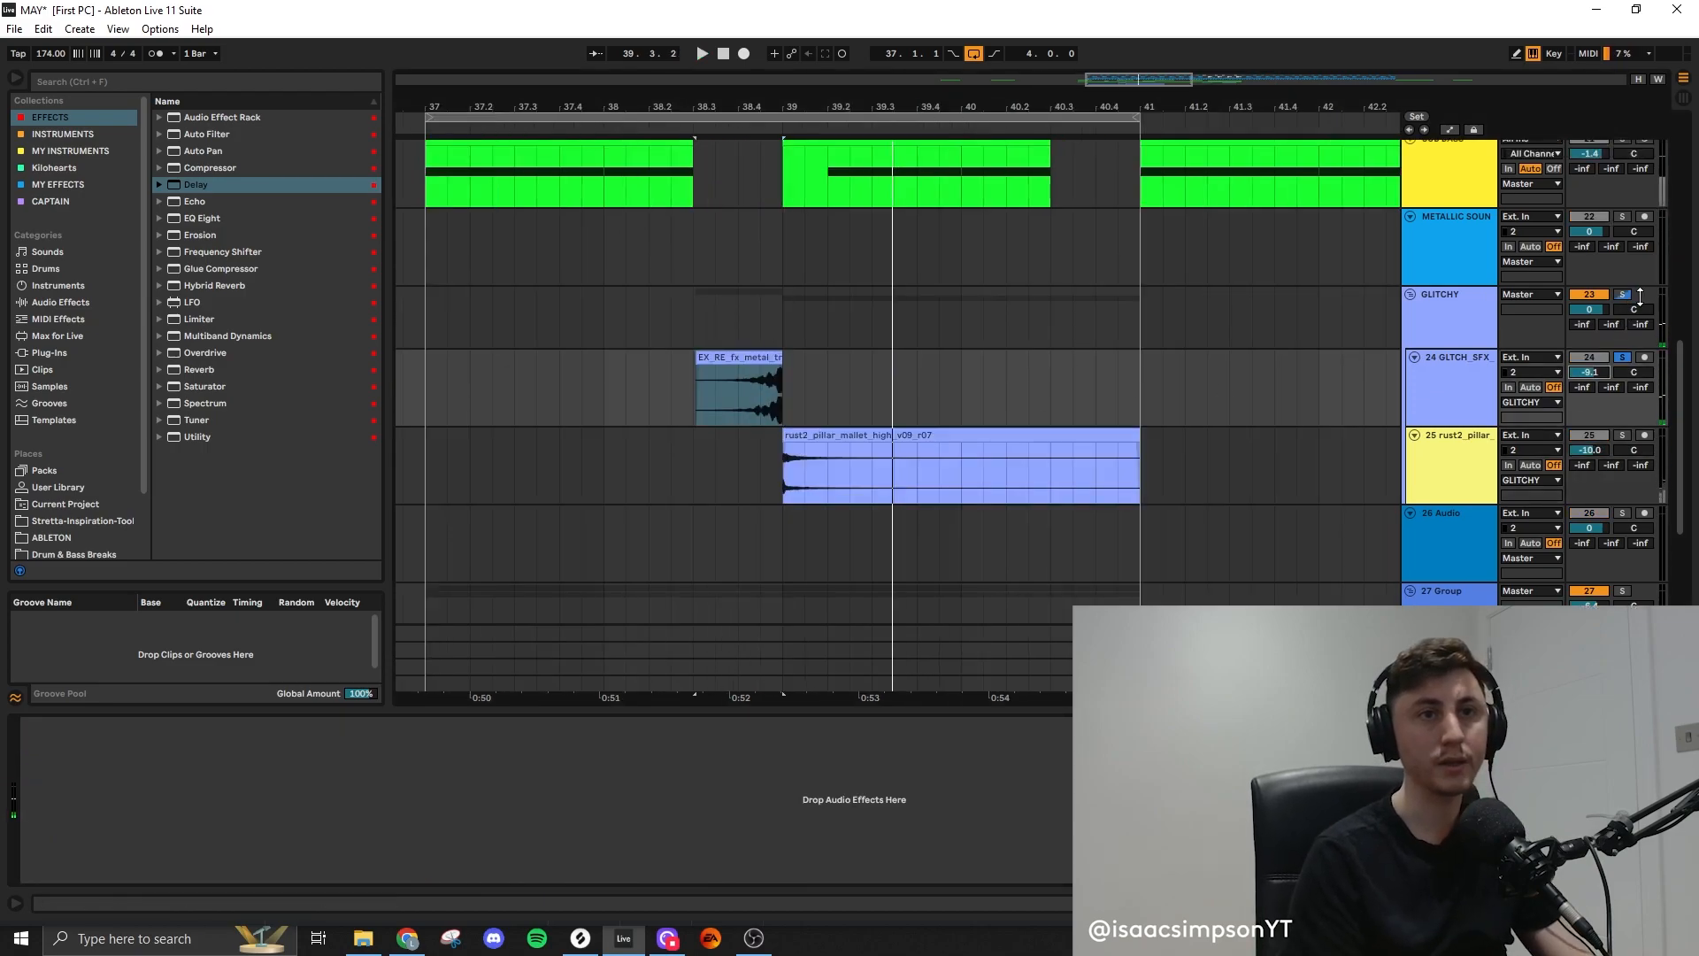
Insert an audio track, move the EX_RE_snare_metal_resonant clip onto it at 38.4.3, and audition it with the reverse metal transition
click(713, 356)
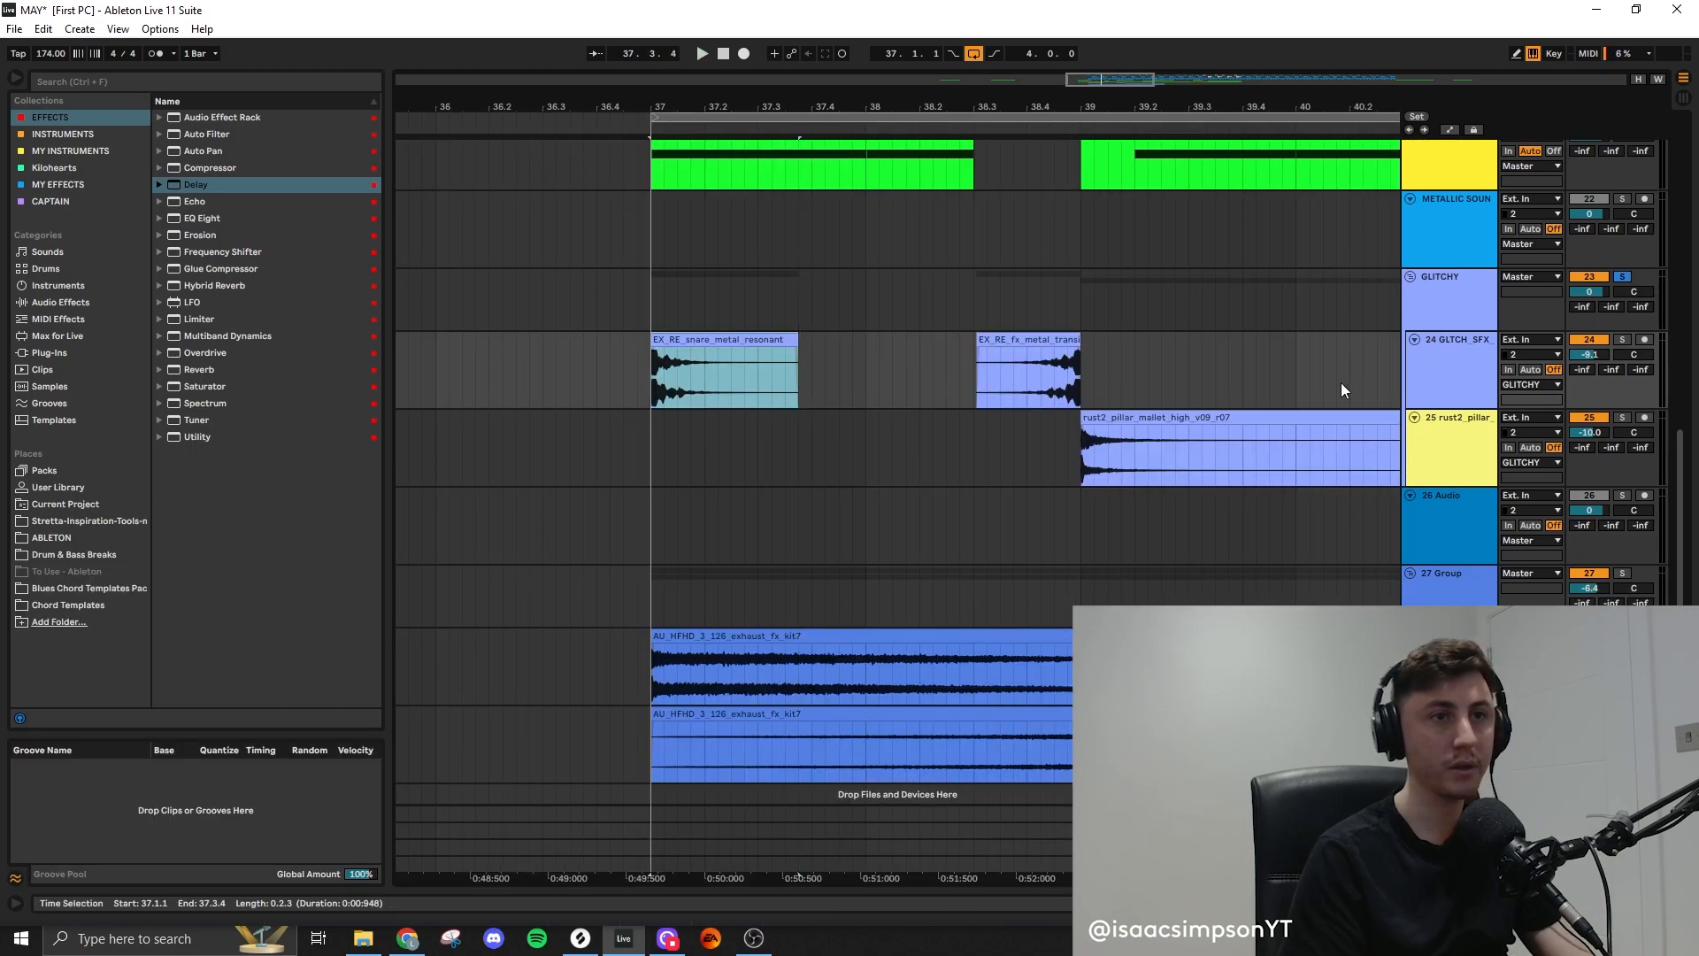
key(ctrl+t)
drag(762, 352, 917, 460)
scroll(851, 354, up, 5)
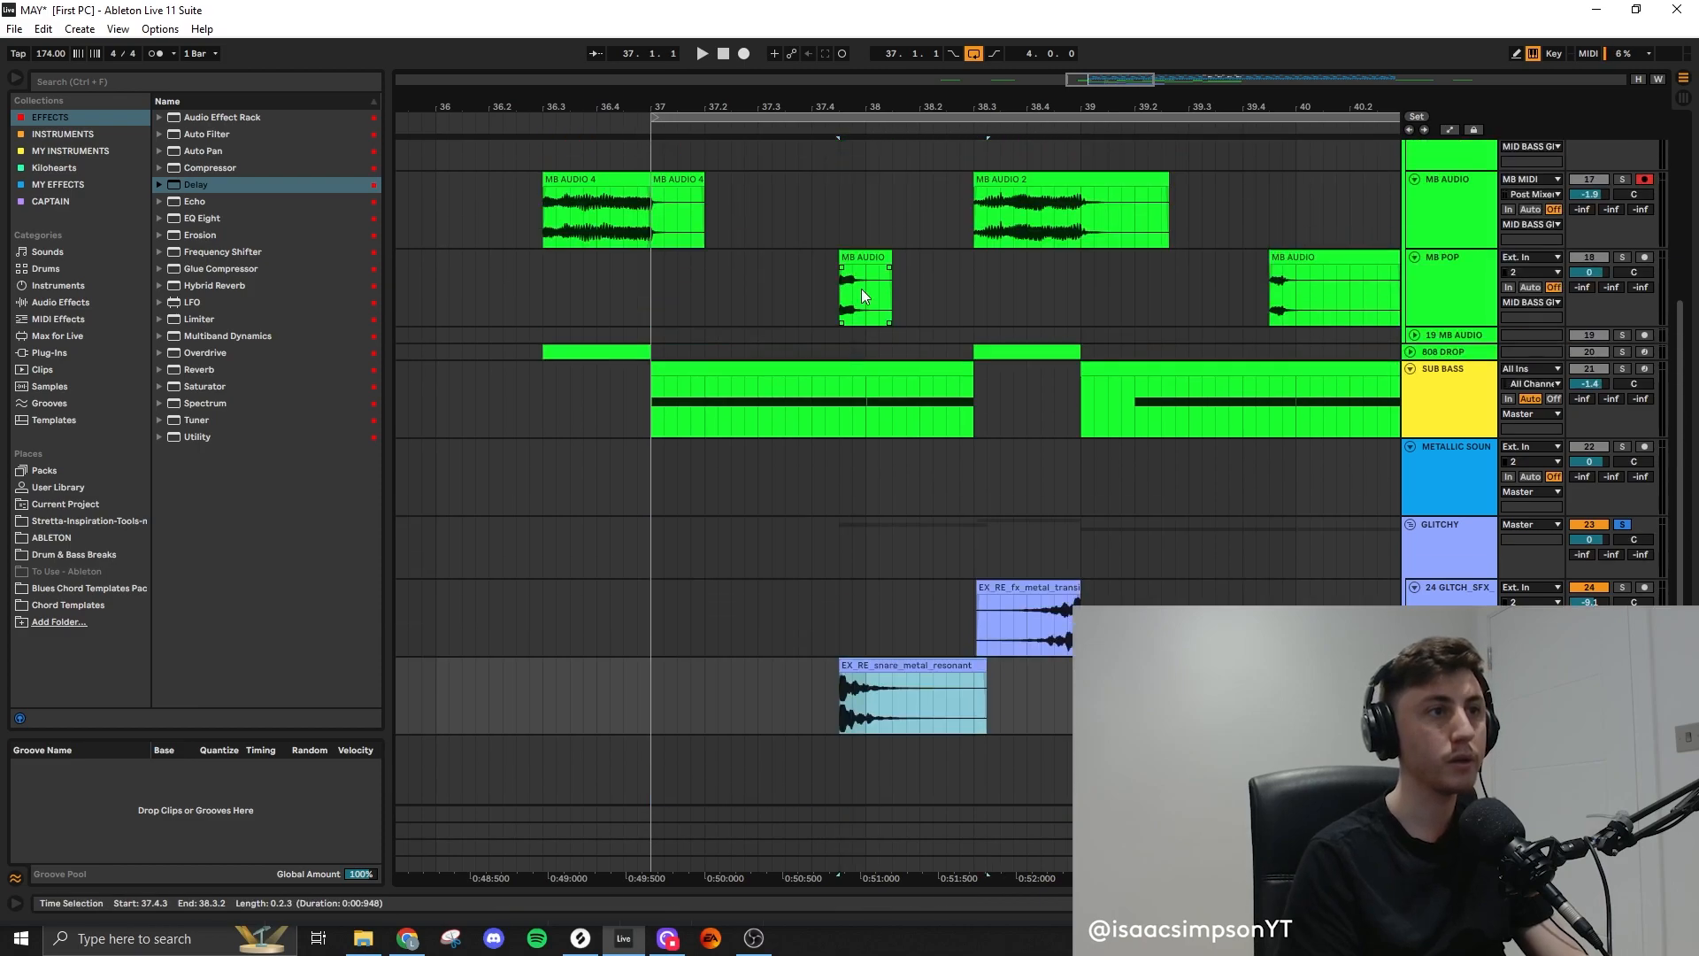
scroll(868, 289, down, 1)
drag(1044, 255, 1074, 262)
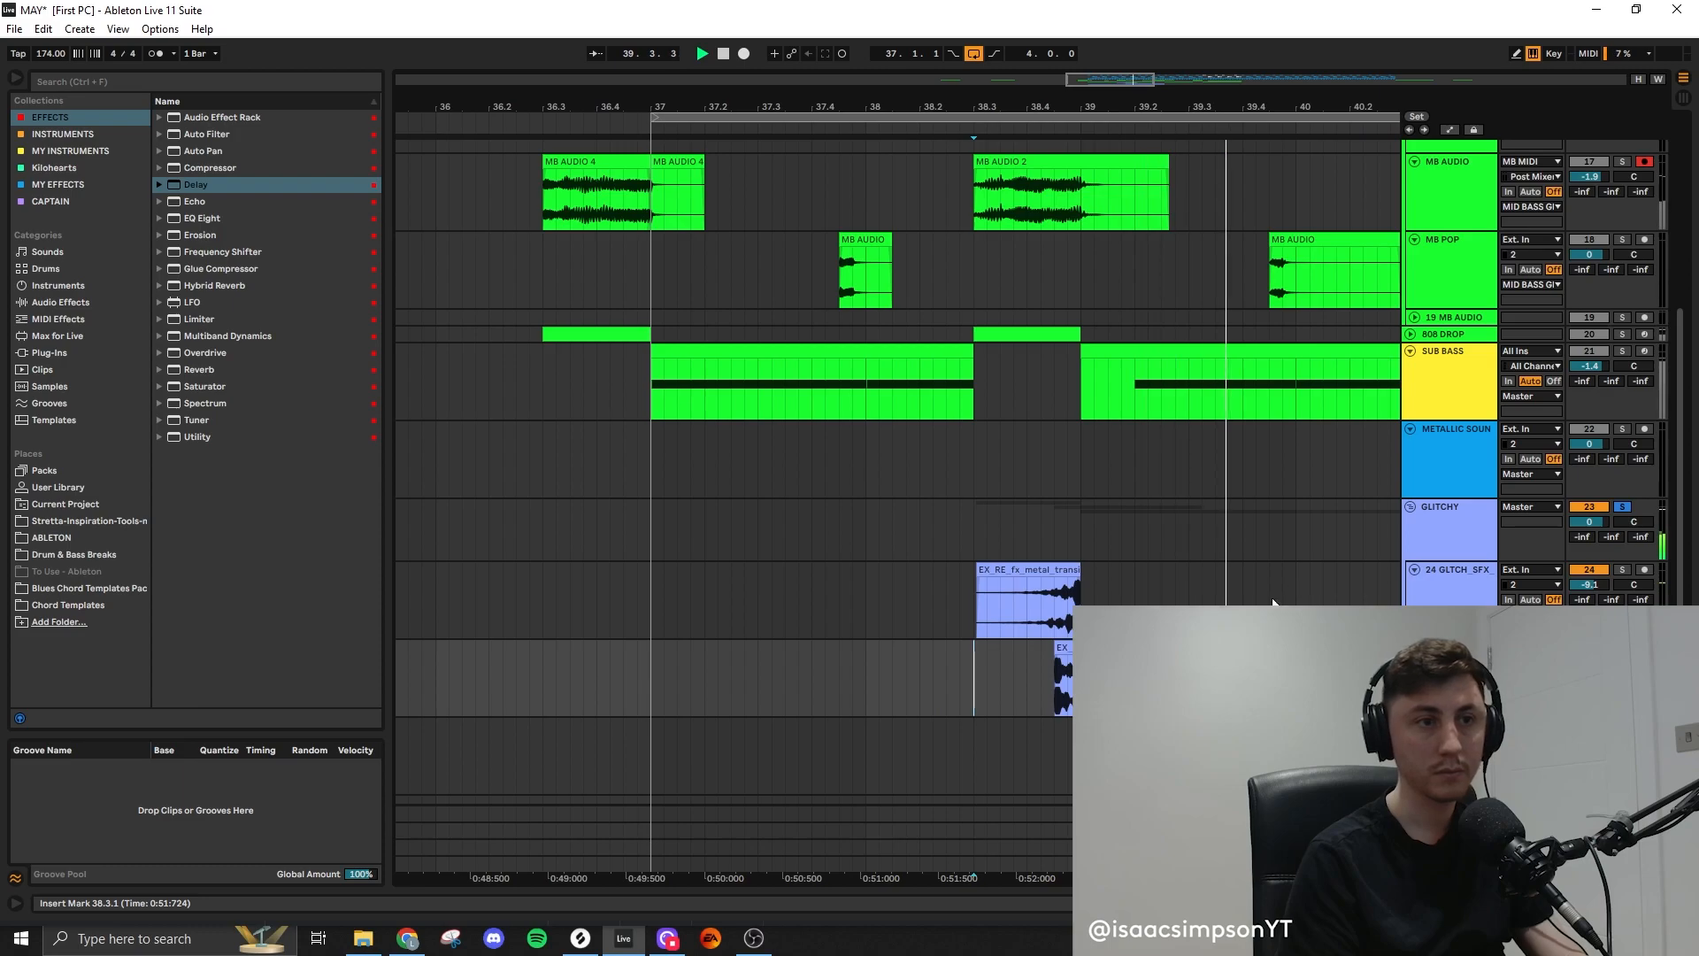
click(1141, 648)
key(space)
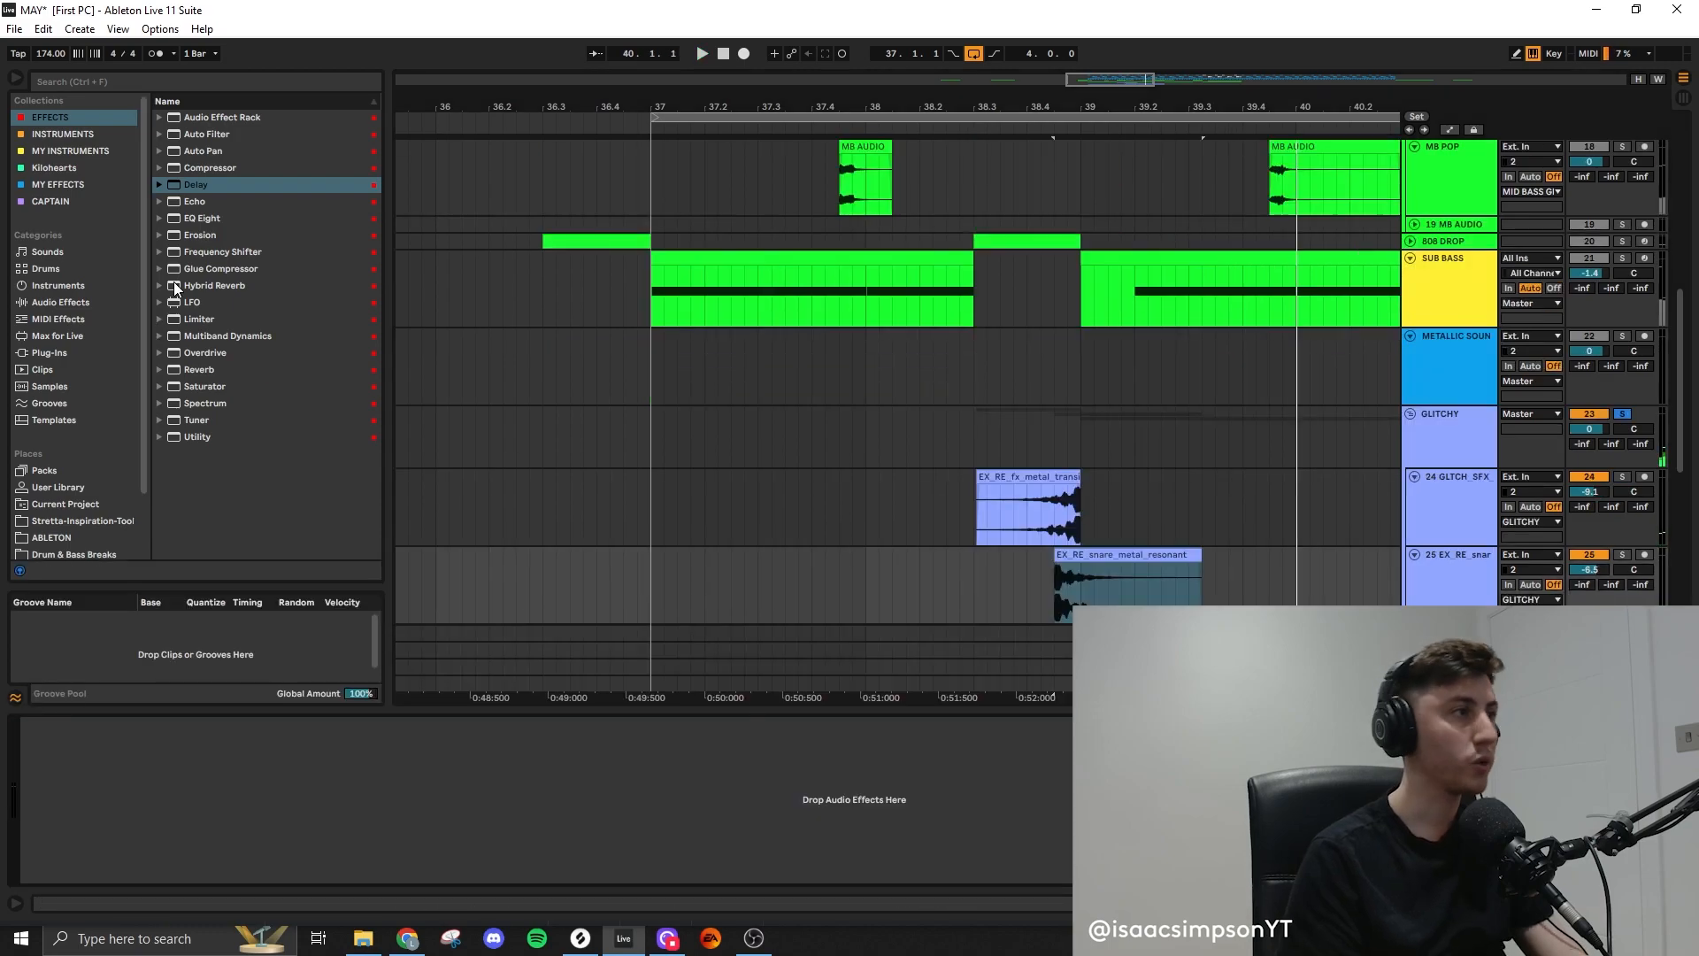
Load the DUEL REVERB-1.adg rack onto the EX_RE_snare track
click(160, 118)
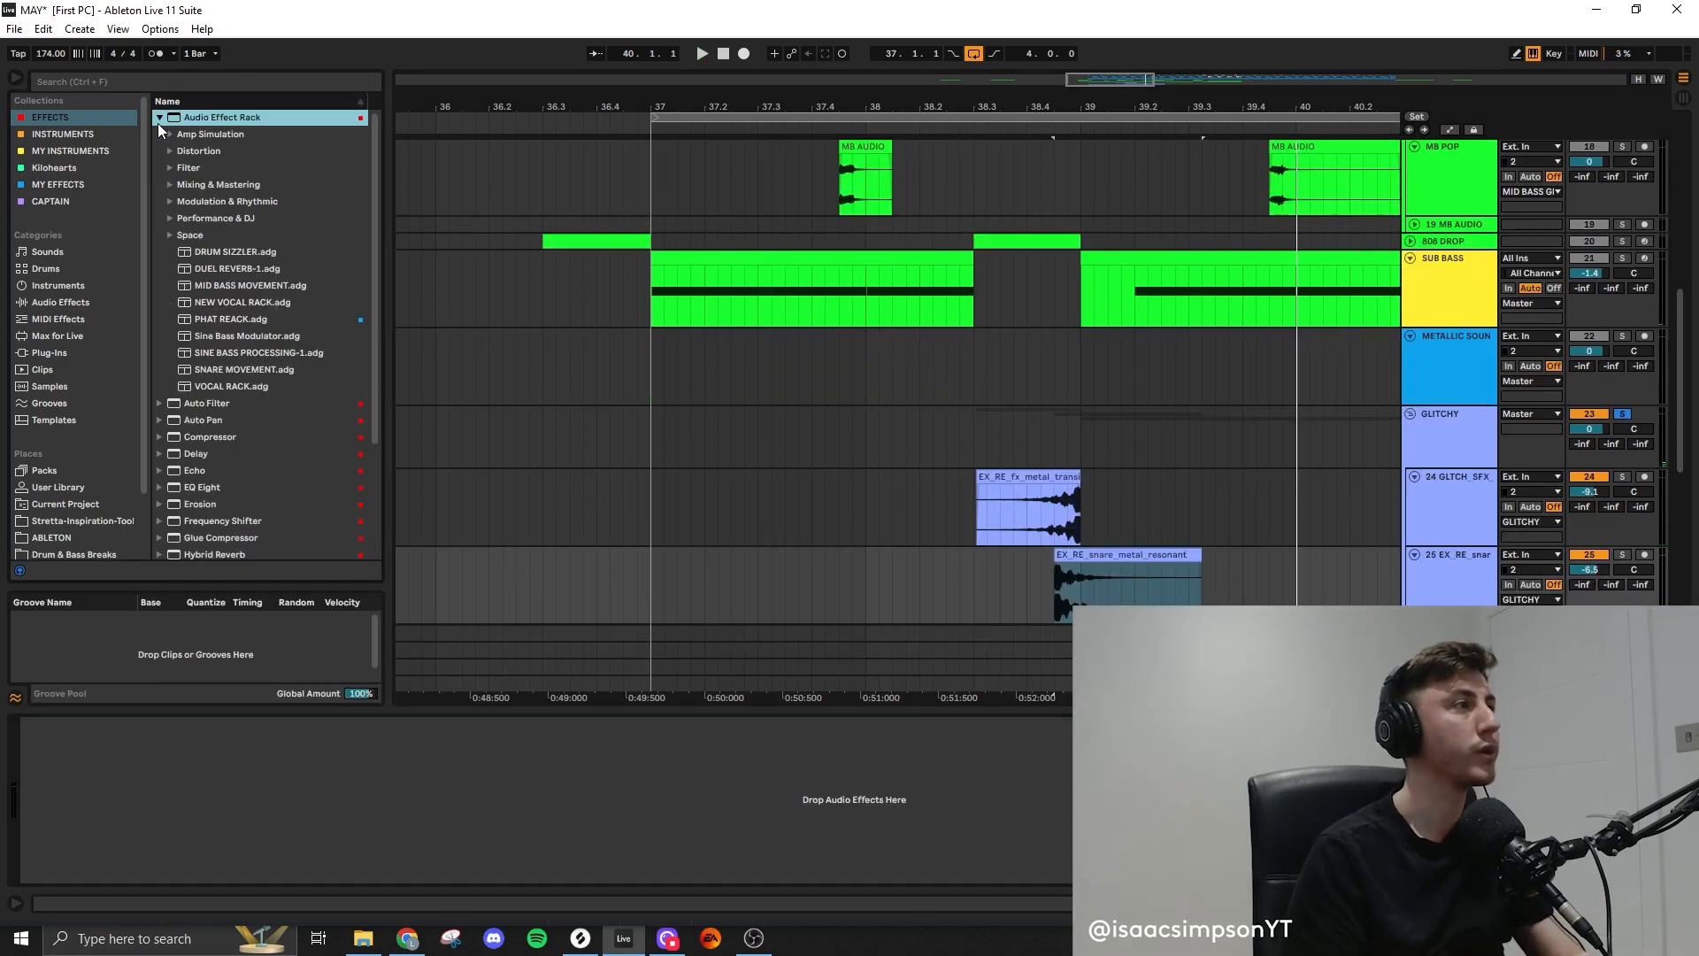
drag(221, 268, 265, 778)
scroll(1016, 582, down, 3)
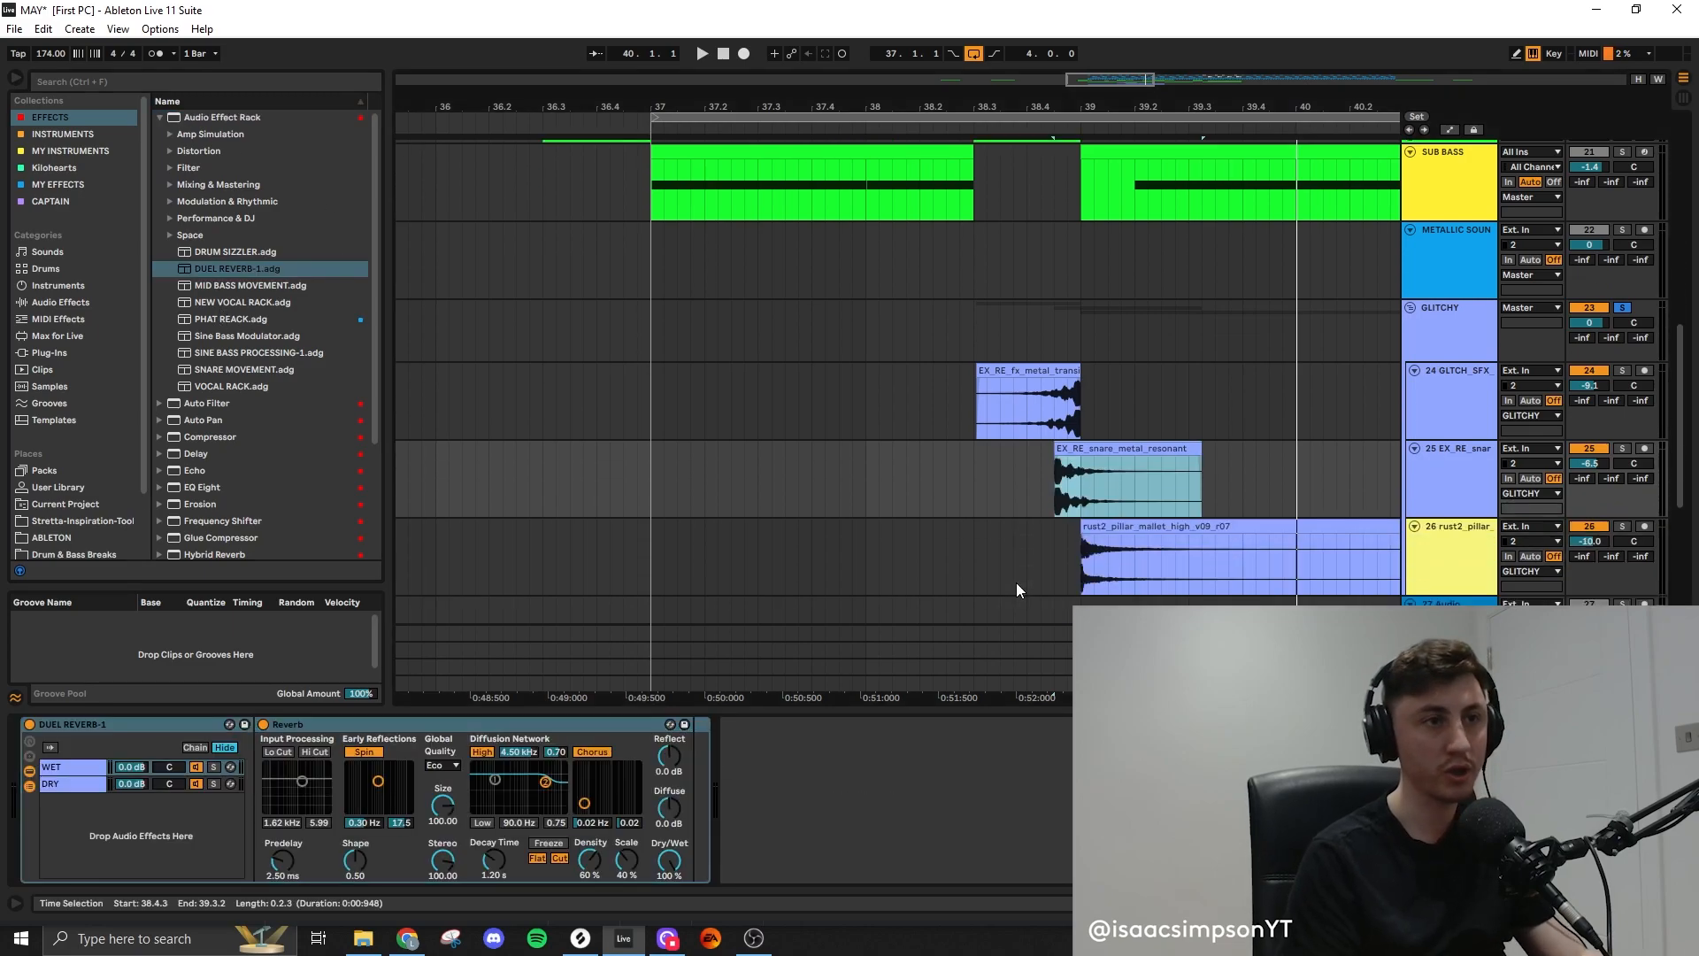
Lower the EX_RE_snare track's volume to -9.8 dB and set the WET chain's reverb decay time to 5.45 s
drag(1584, 472, 1584, 496)
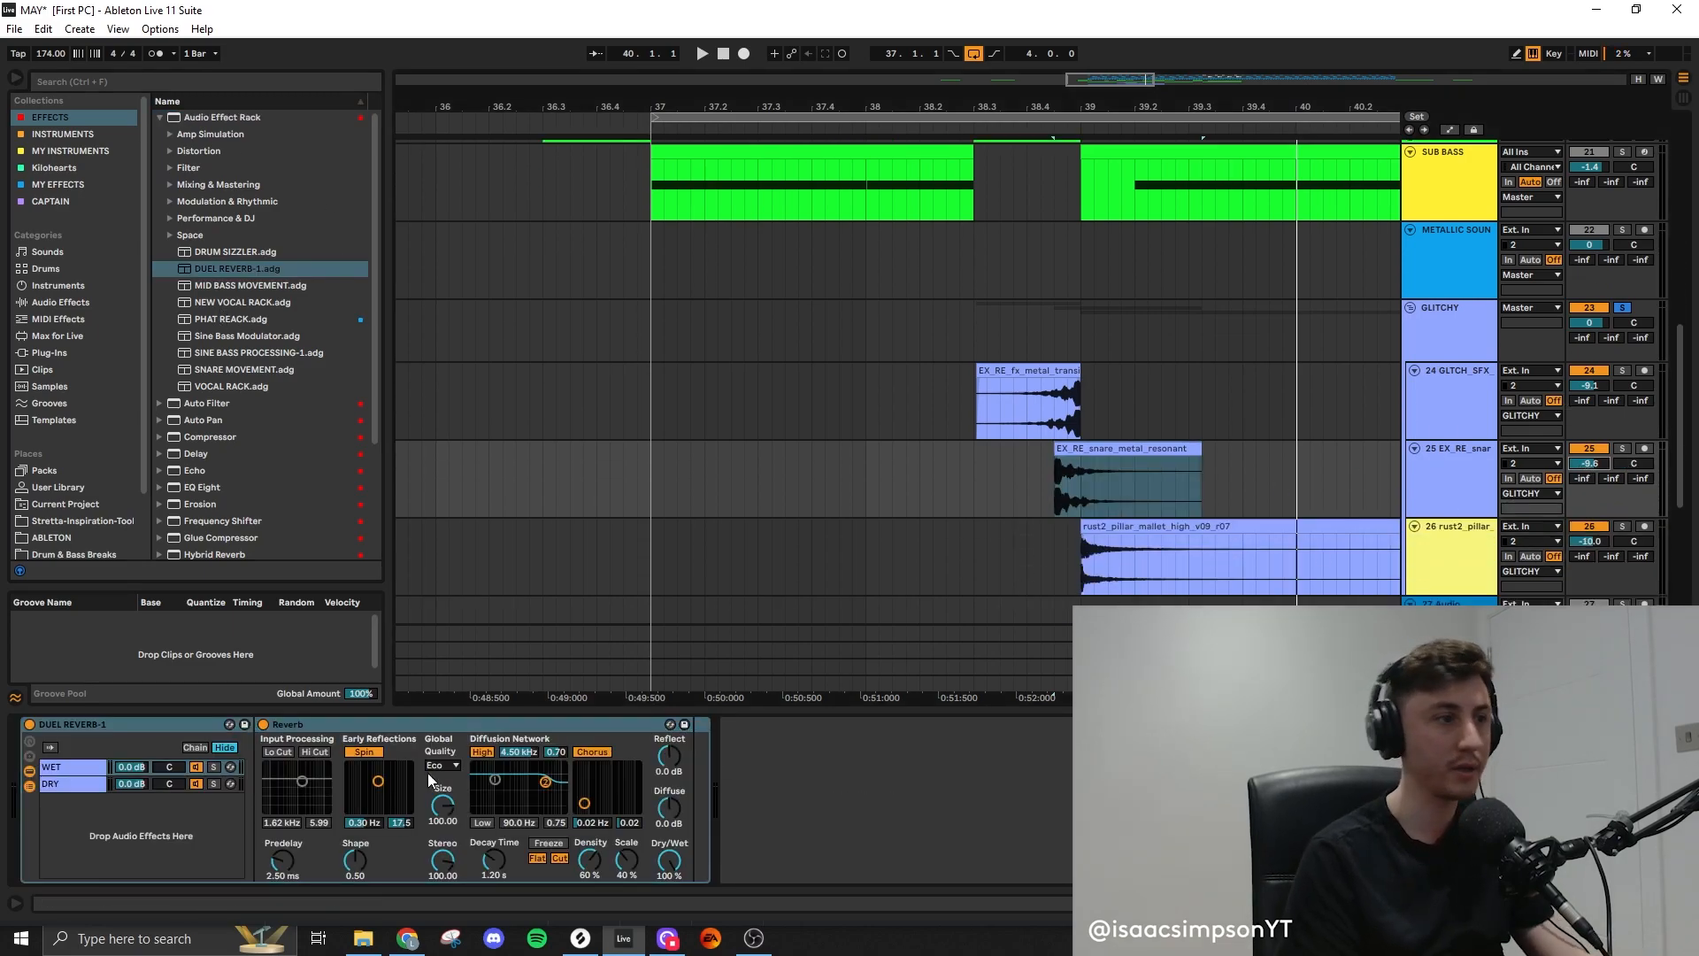
click(97, 773)
key(space)
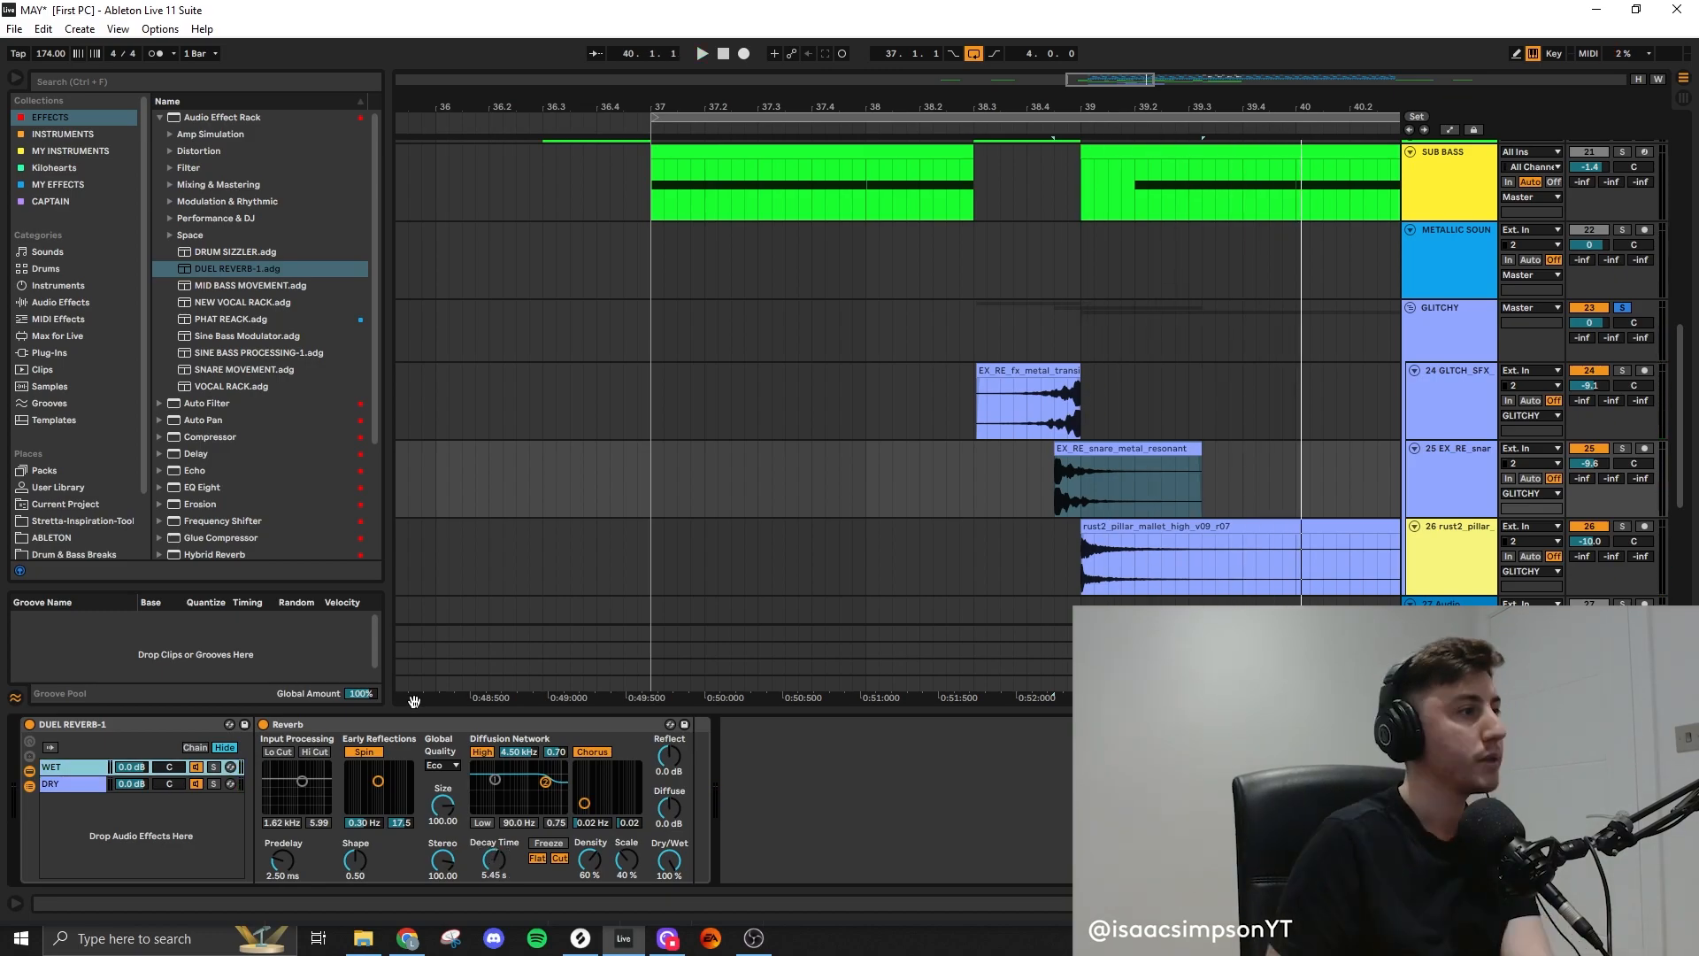
Add a Compressor after the WET chain's Reverb, sidechain it from KICK TAIL, and start playback
drag(202, 420, 430, 460)
drag(227, 438, 95, 767)
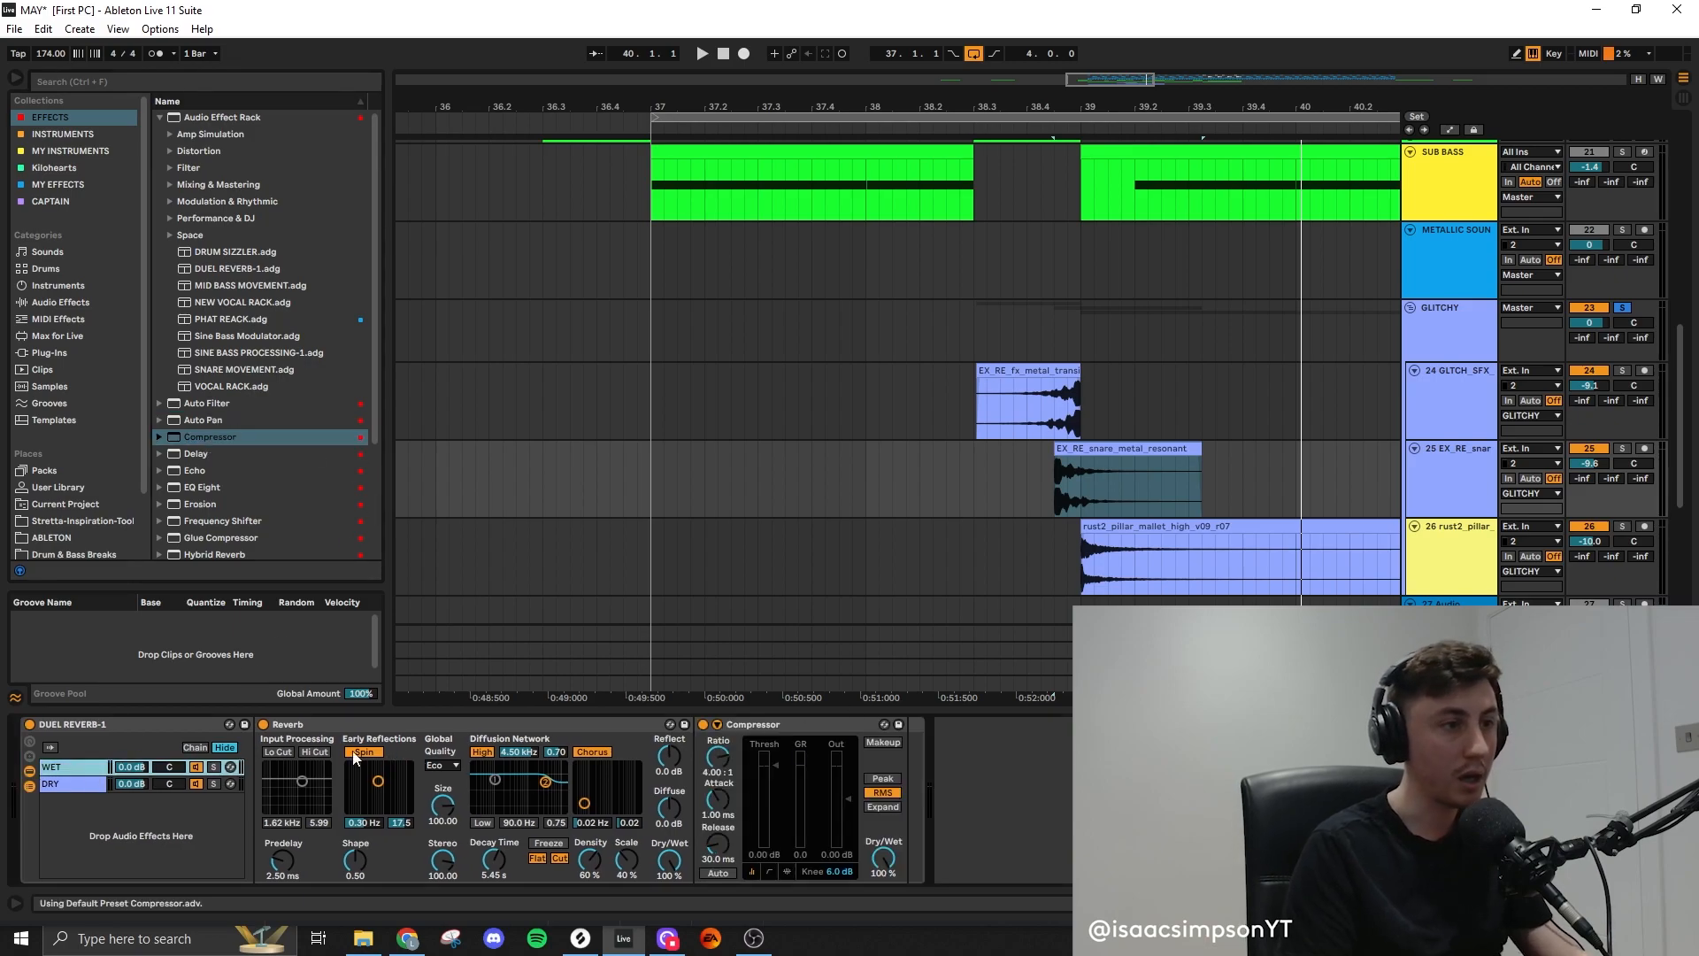
click(717, 725)
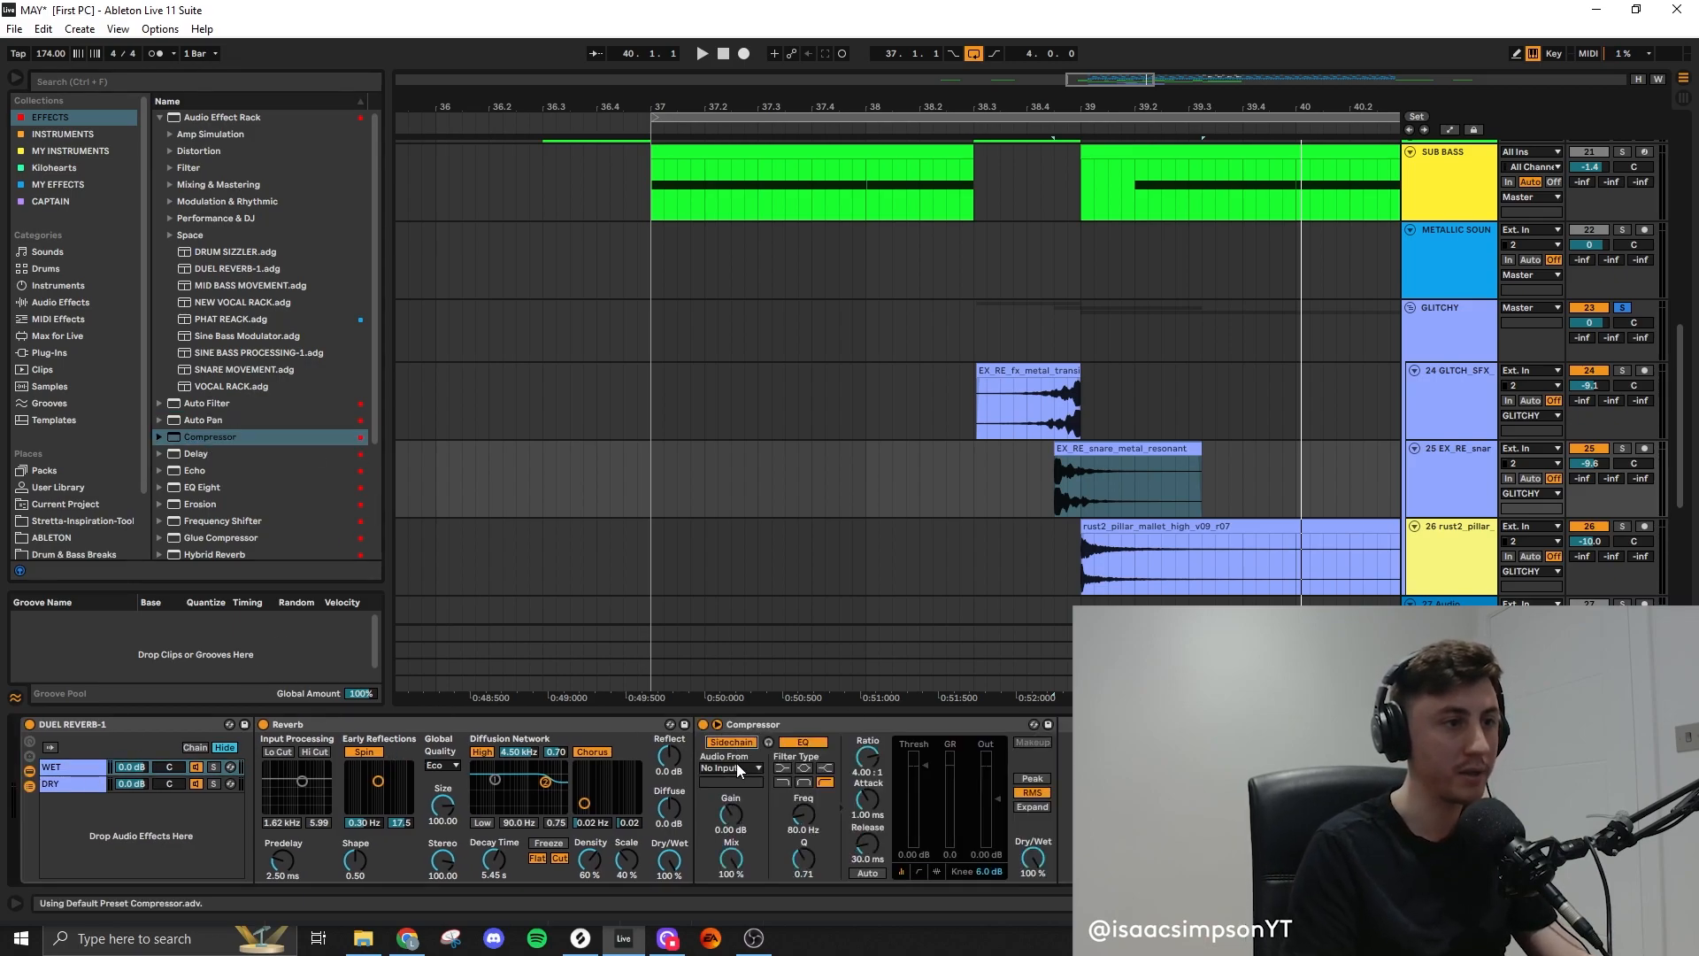
click(736, 766)
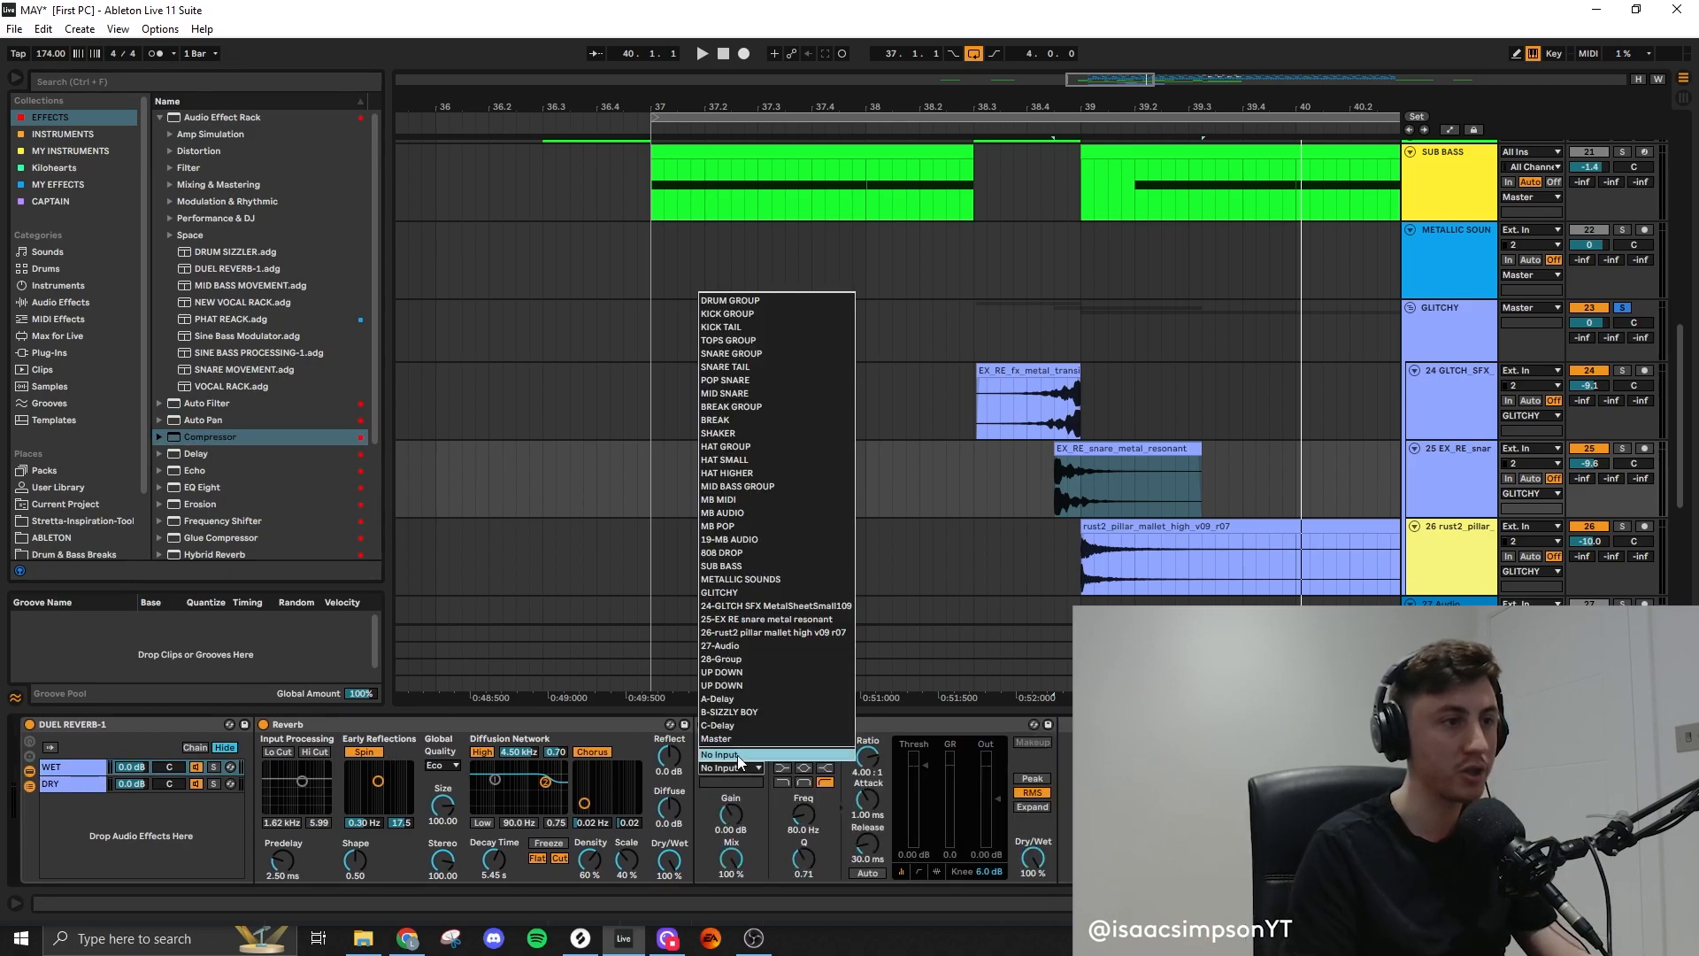
click(759, 326)
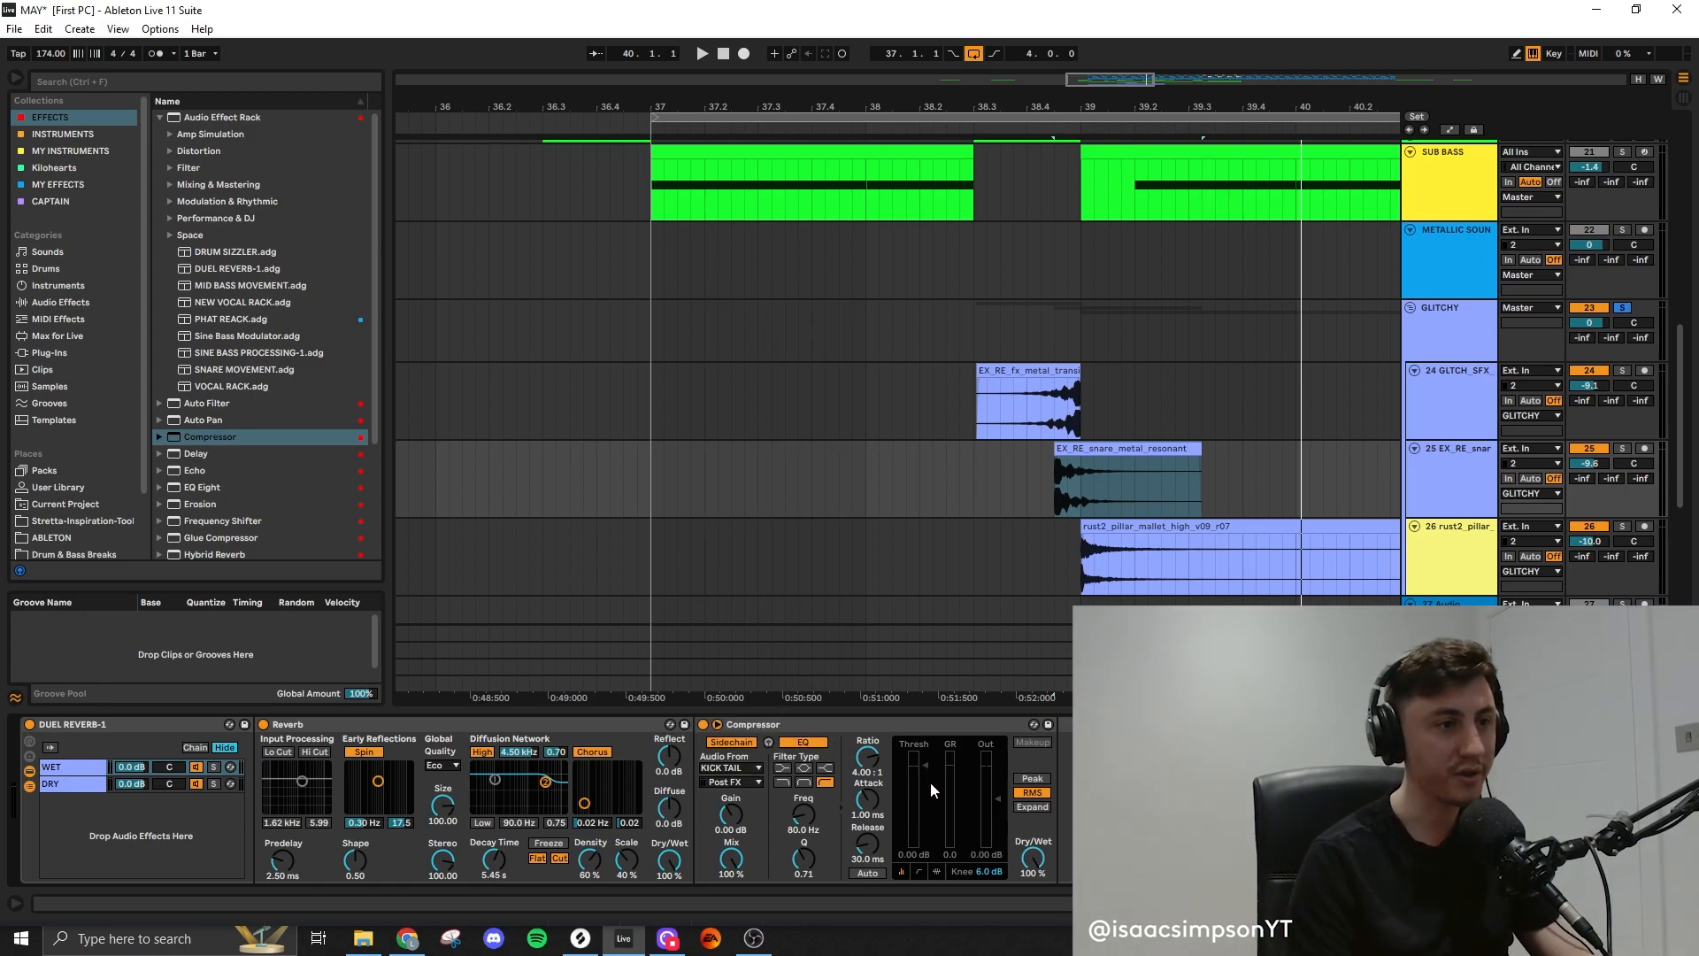
key(space)
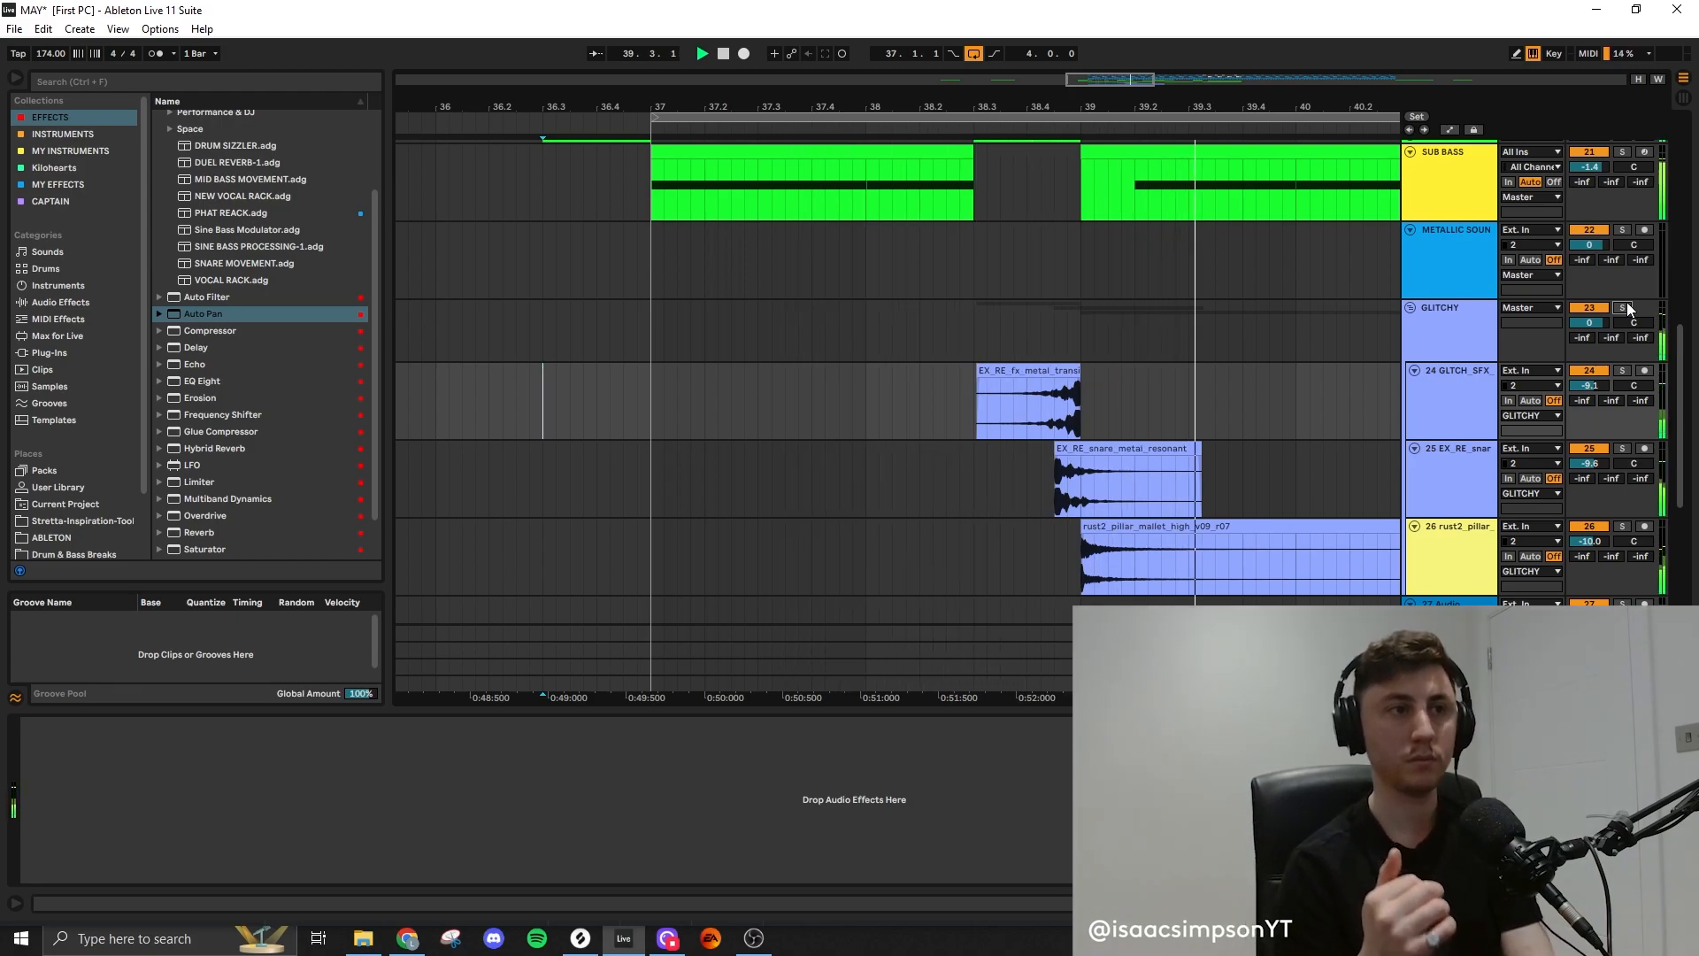
Split off the first two sixteenths of the EX_AI_92_perc_tidy_tops clip at 44.1.1
scroll(994, 348, down, 4)
scroll(1007, 400, up, 4)
scroll(1007, 400, down, 2)
scroll(1110, 492, down, 5)
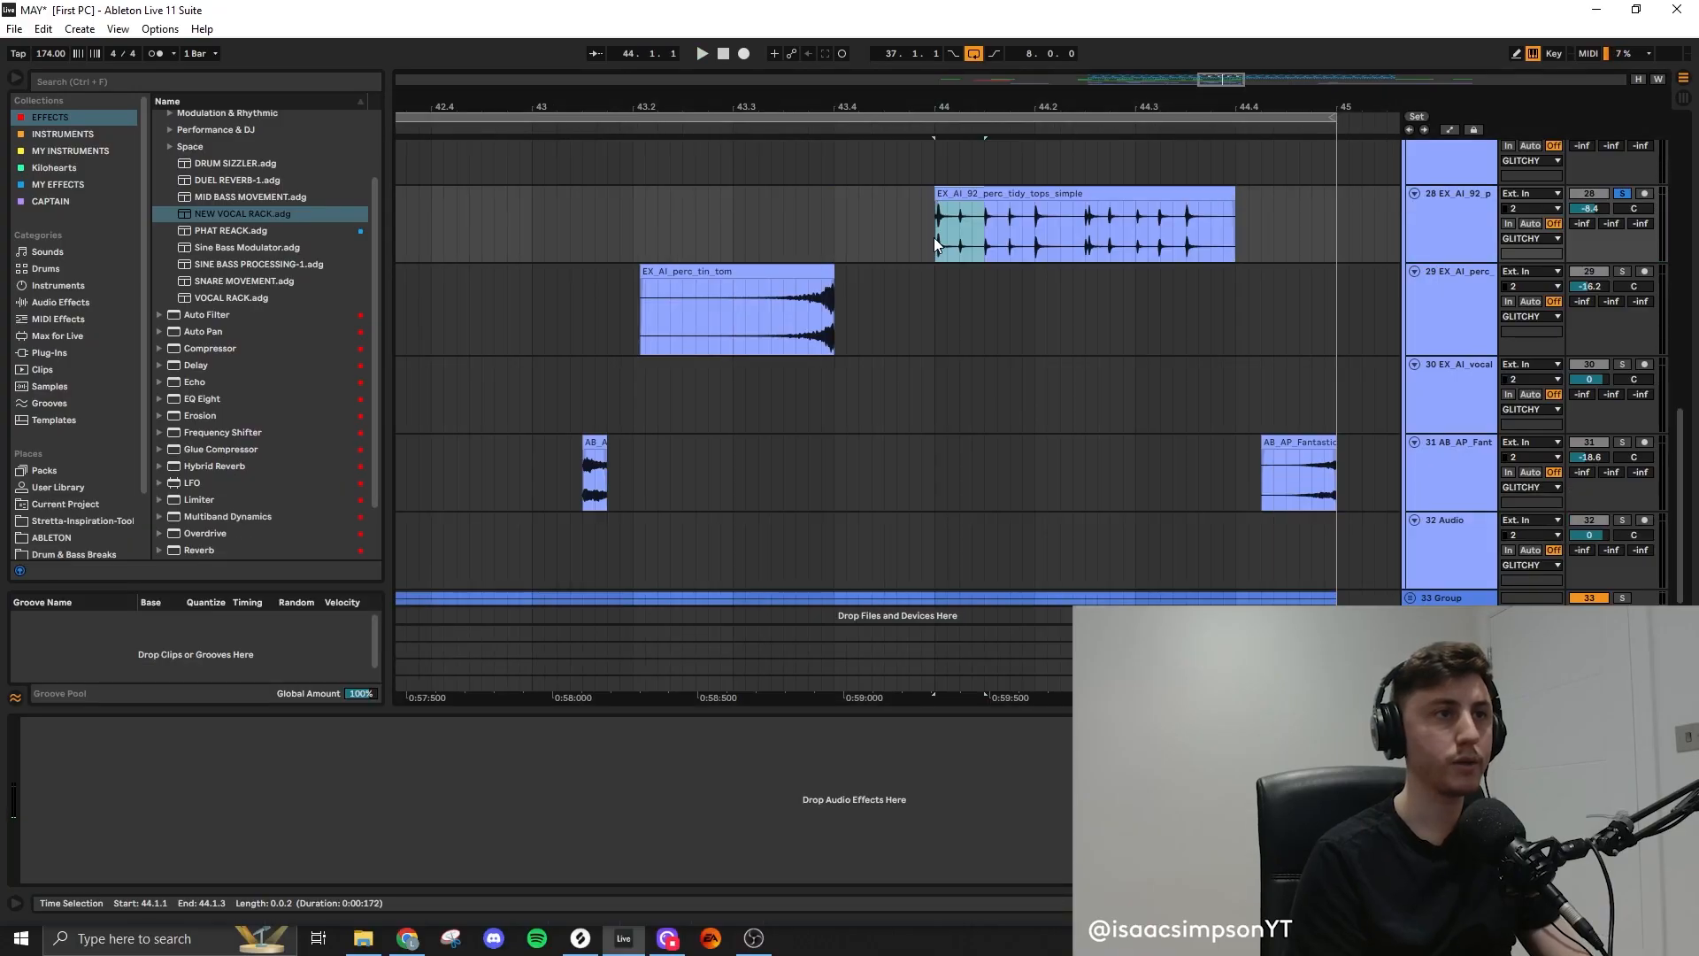
key(ctrl+e)
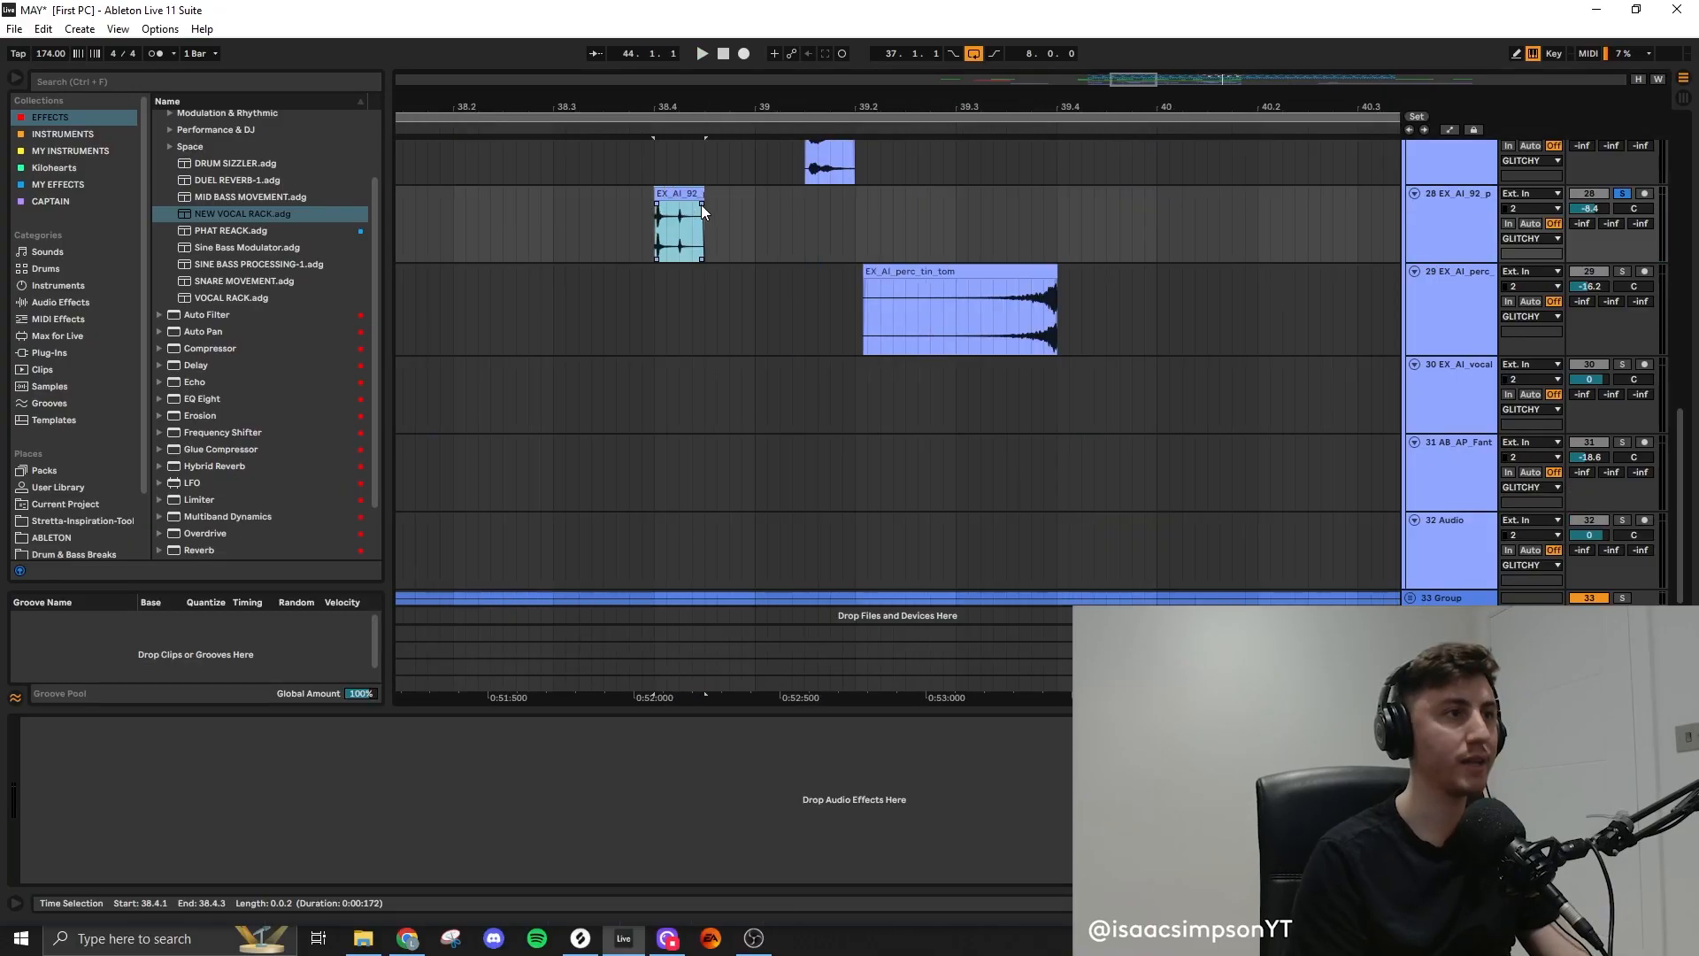
Repeat the short EX_AI_92 percussion chop from 38.4.1 every two bars up to bar 45, and audition it soloed
scroll(703, 207, down, 5)
drag(712, 216, 558, 232)
key(ctrl+d)
key(ctrl+d)
click(636, 226)
click(1622, 193)
key(space)
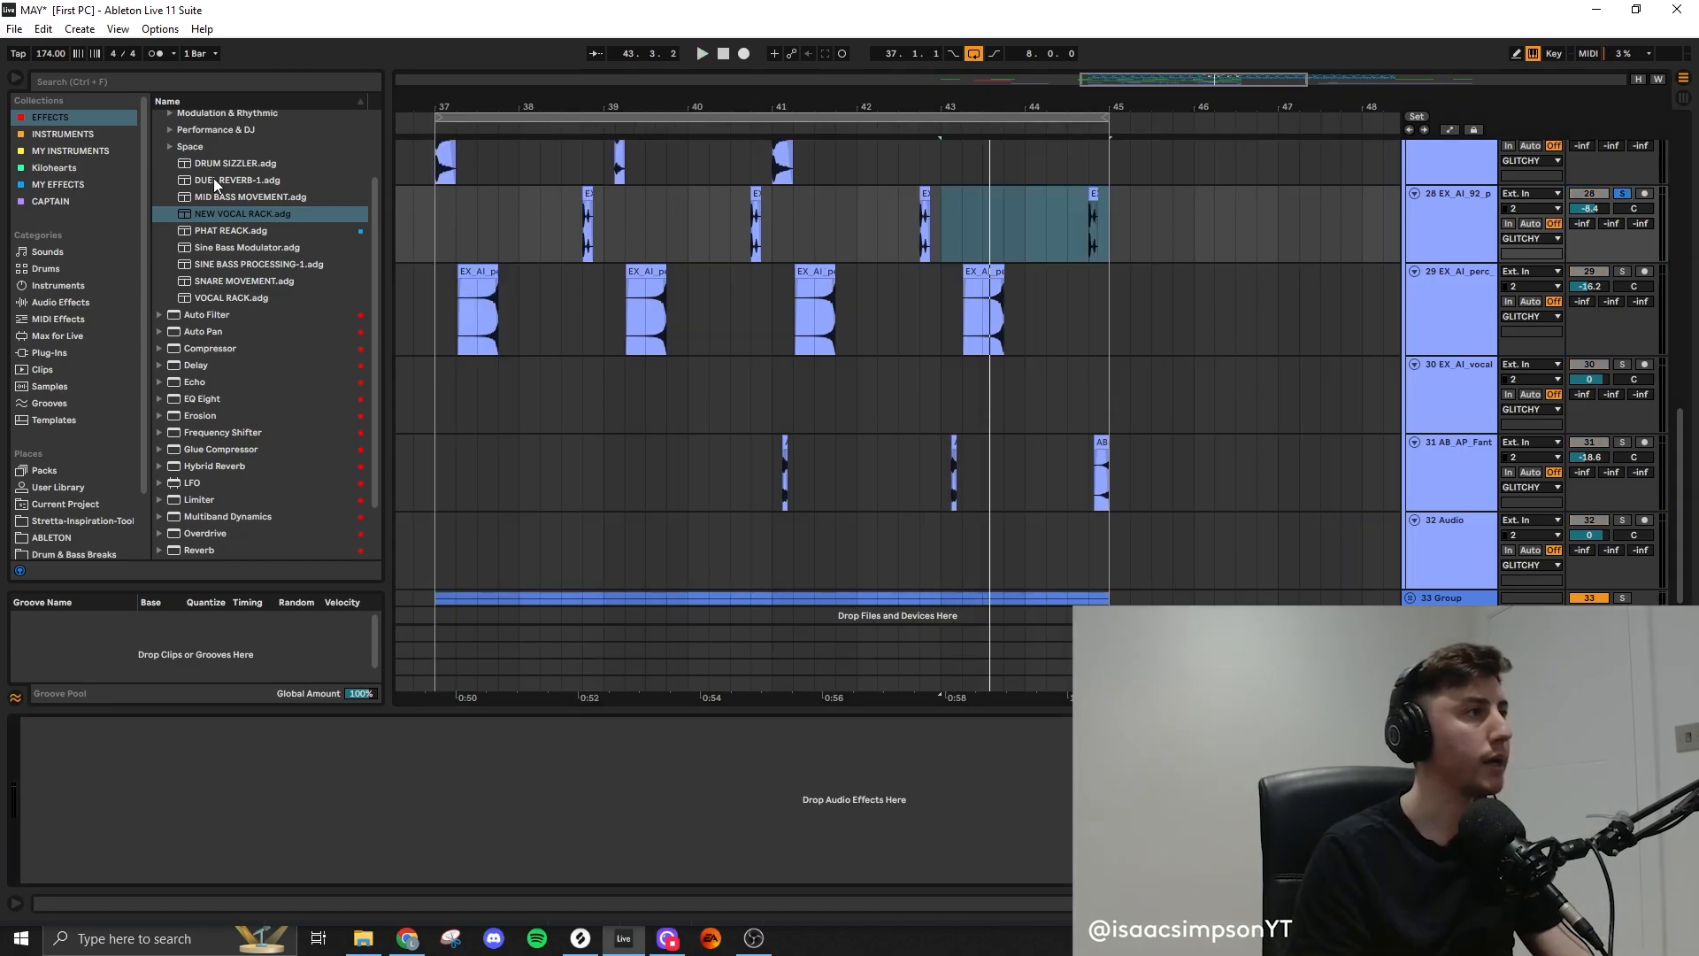
Load the DUEL REVERB-1.adg rack and a Delay onto the EX_AI_92 percussion track, and audition them
drag(217, 180, 274, 799)
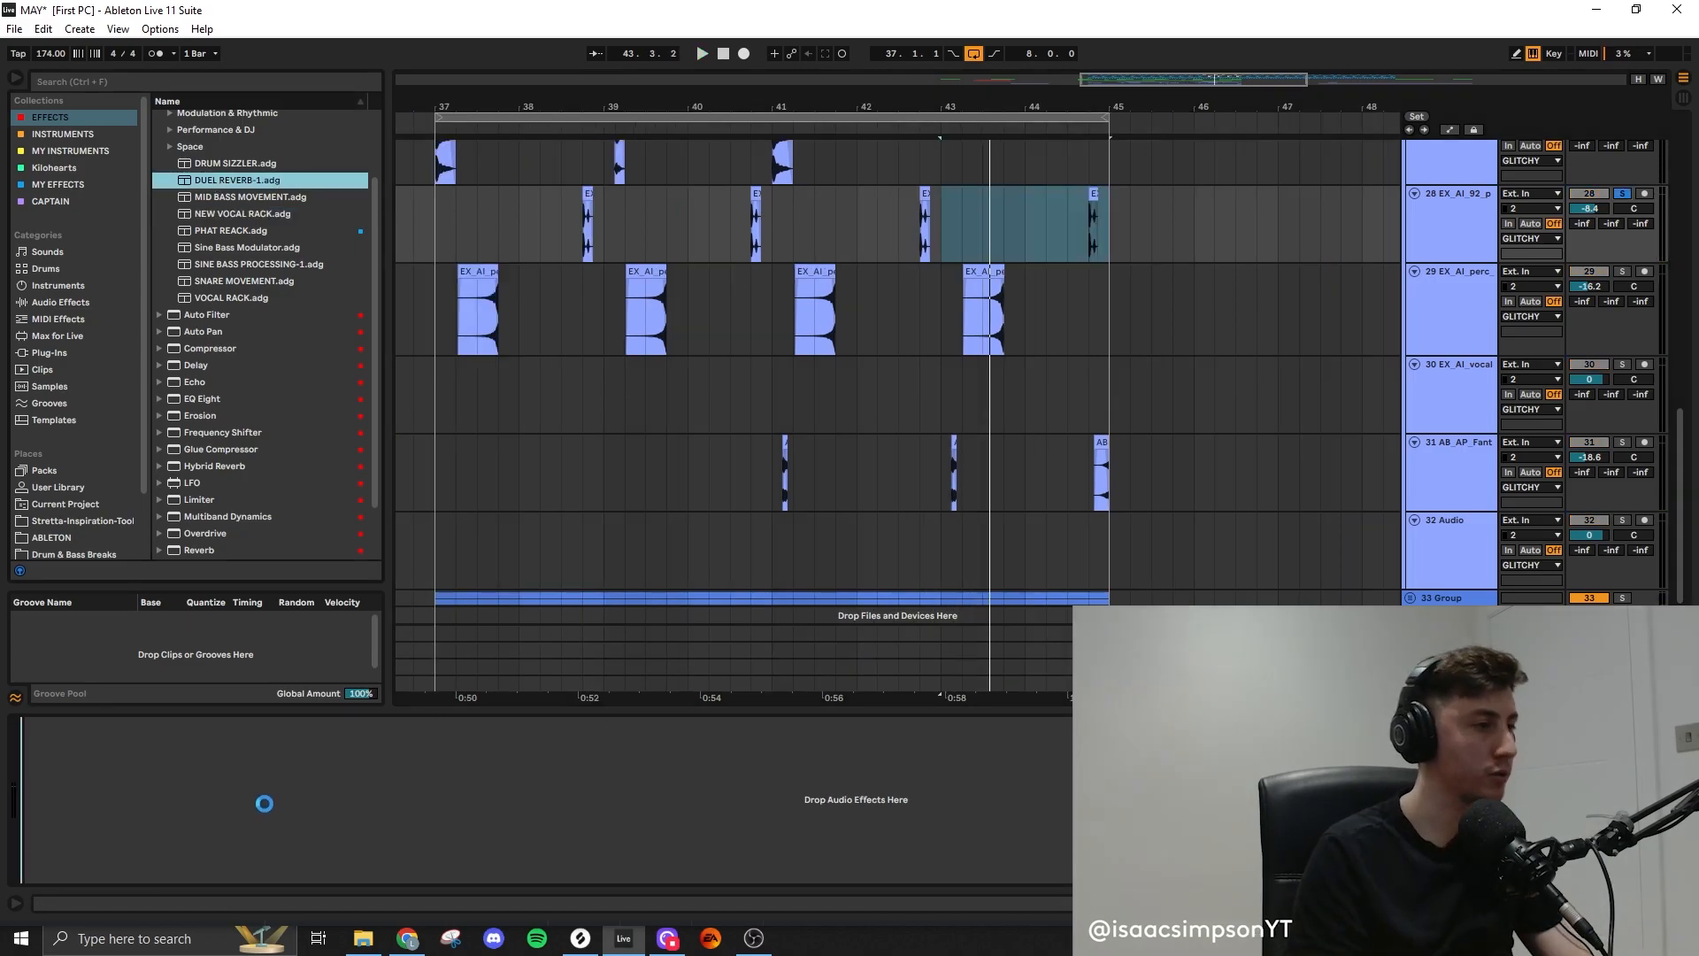
key(space)
key(space)
drag(195, 365, 1097, 800)
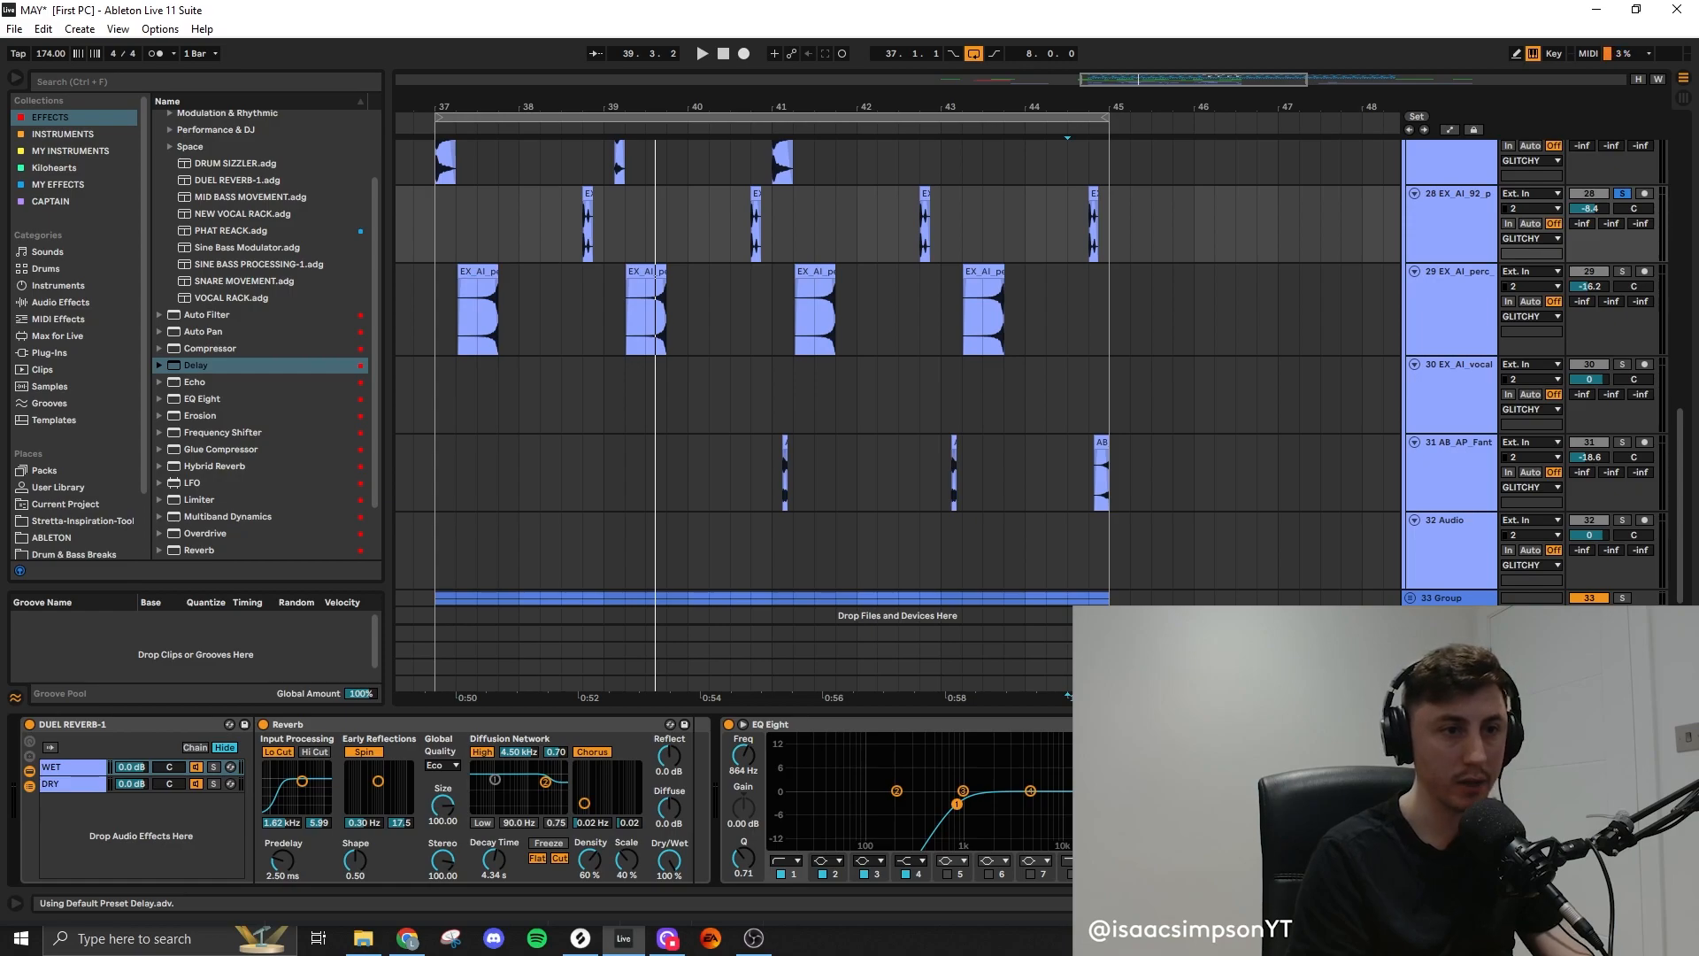
key(space)
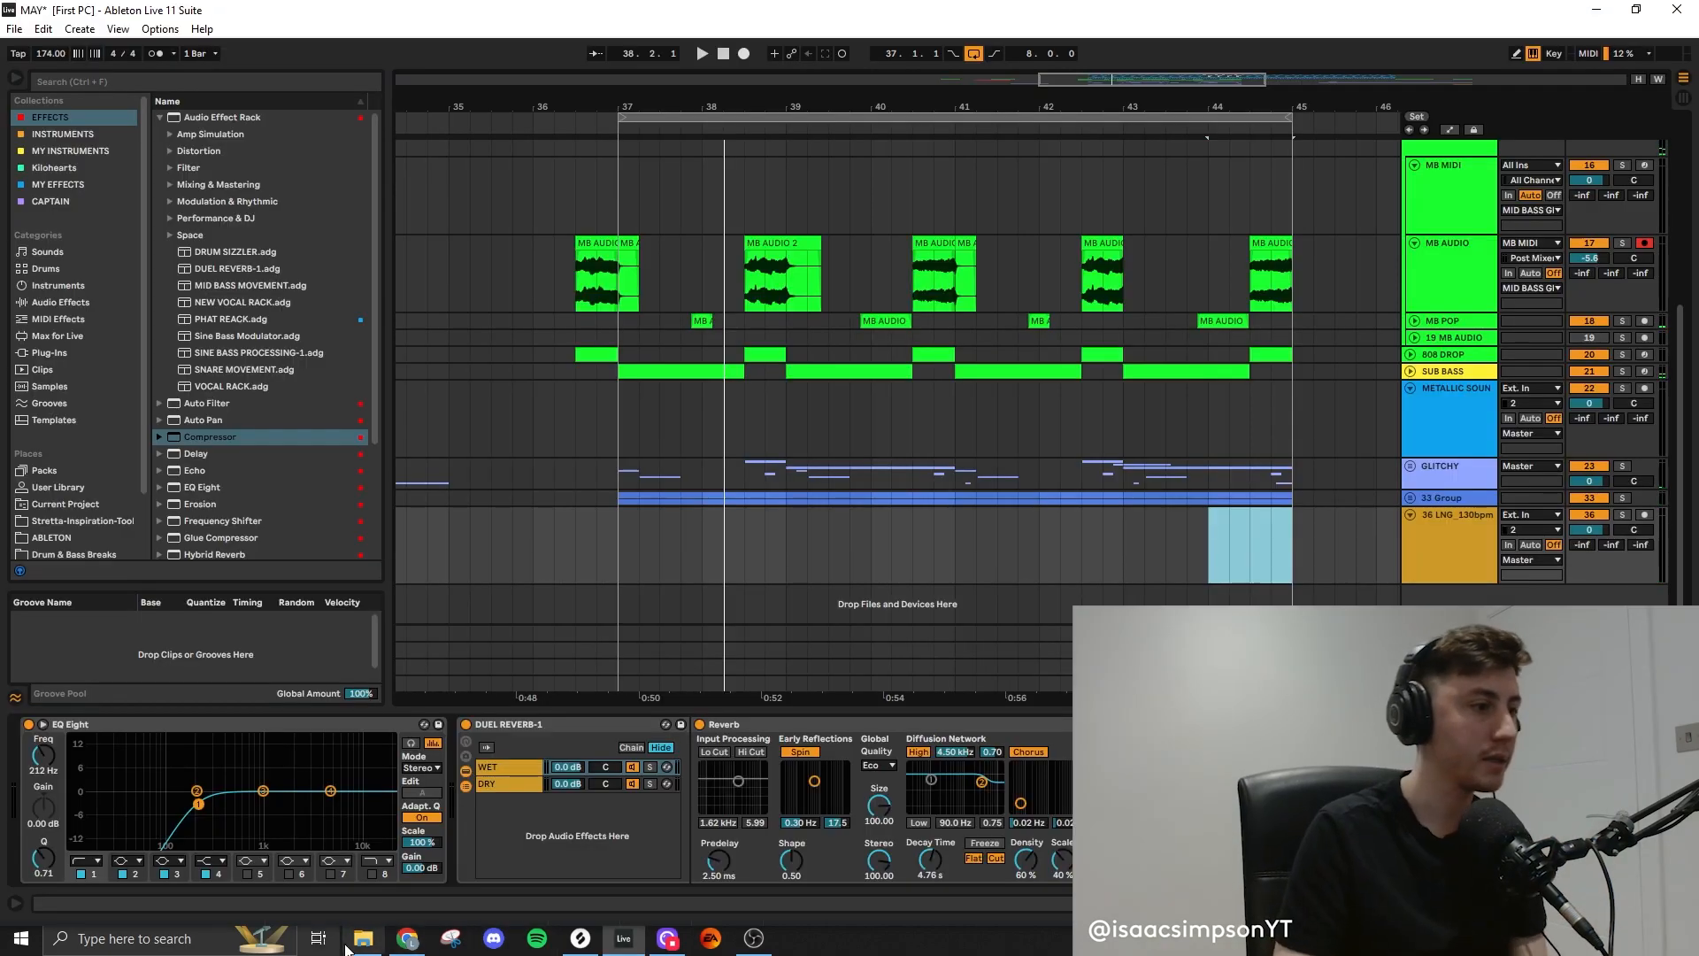
Switch to File Explorer and look through the folders for vocal samples
click(363, 938)
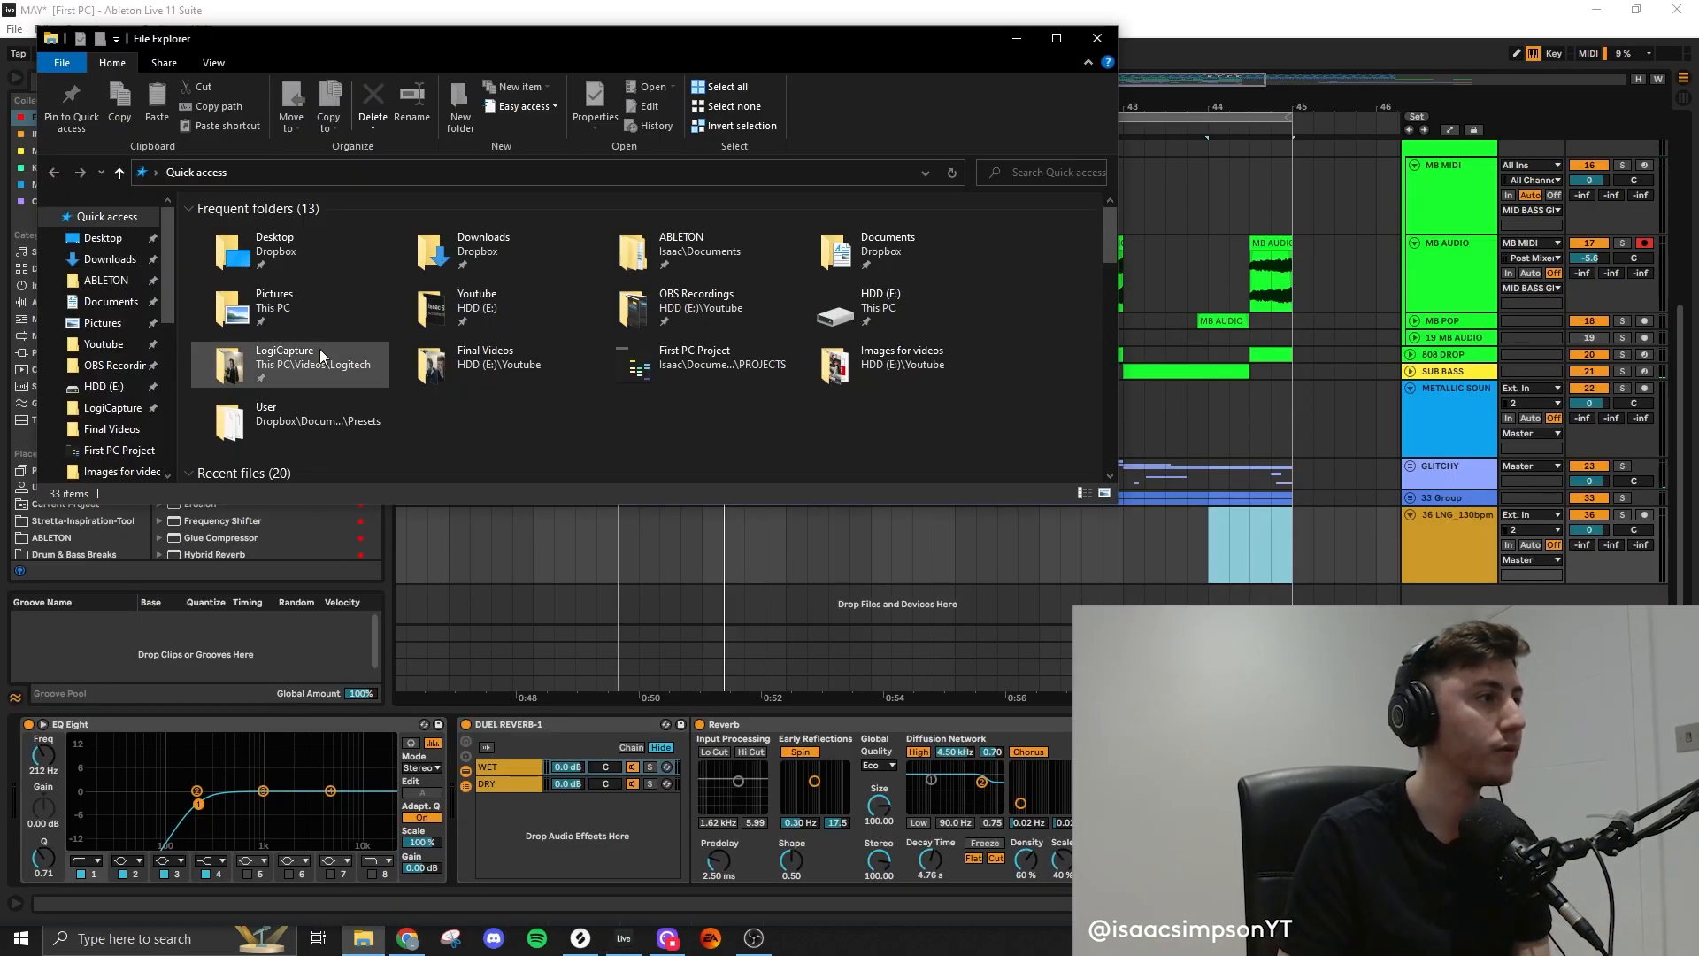
scroll(319, 347, down, 3)
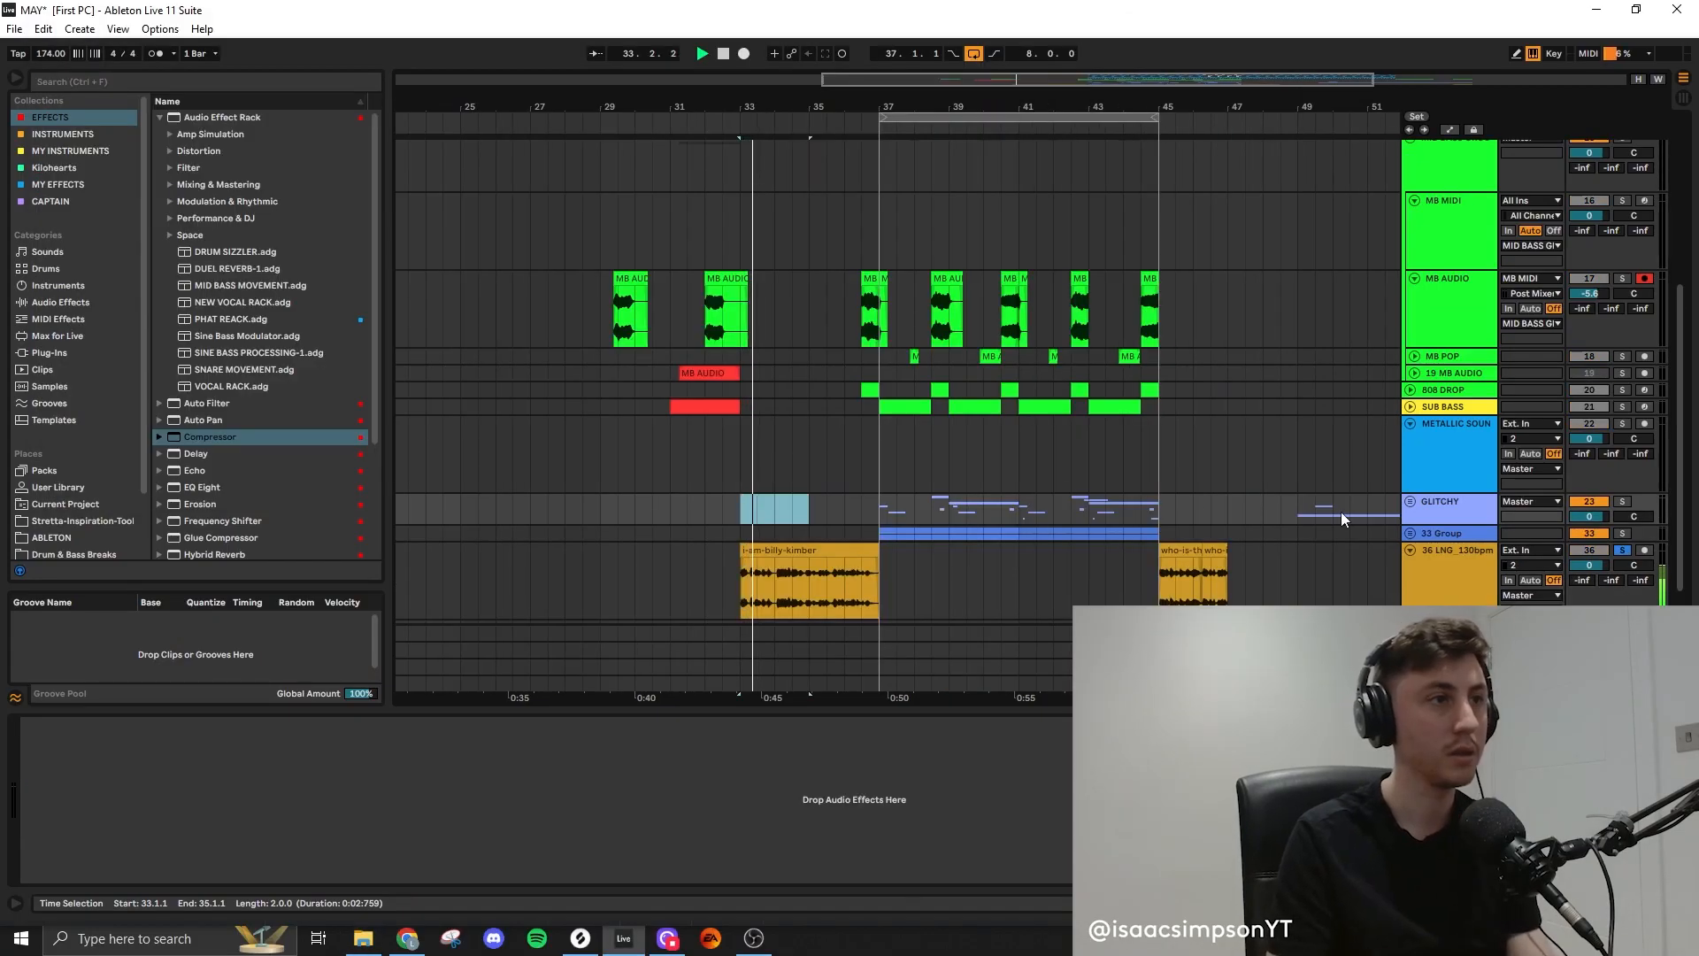
Delete the leftover GLITCHY and vocal clips lying after bar 49
scroll(820, 505, up, 2)
scroll(817, 492, down, 3)
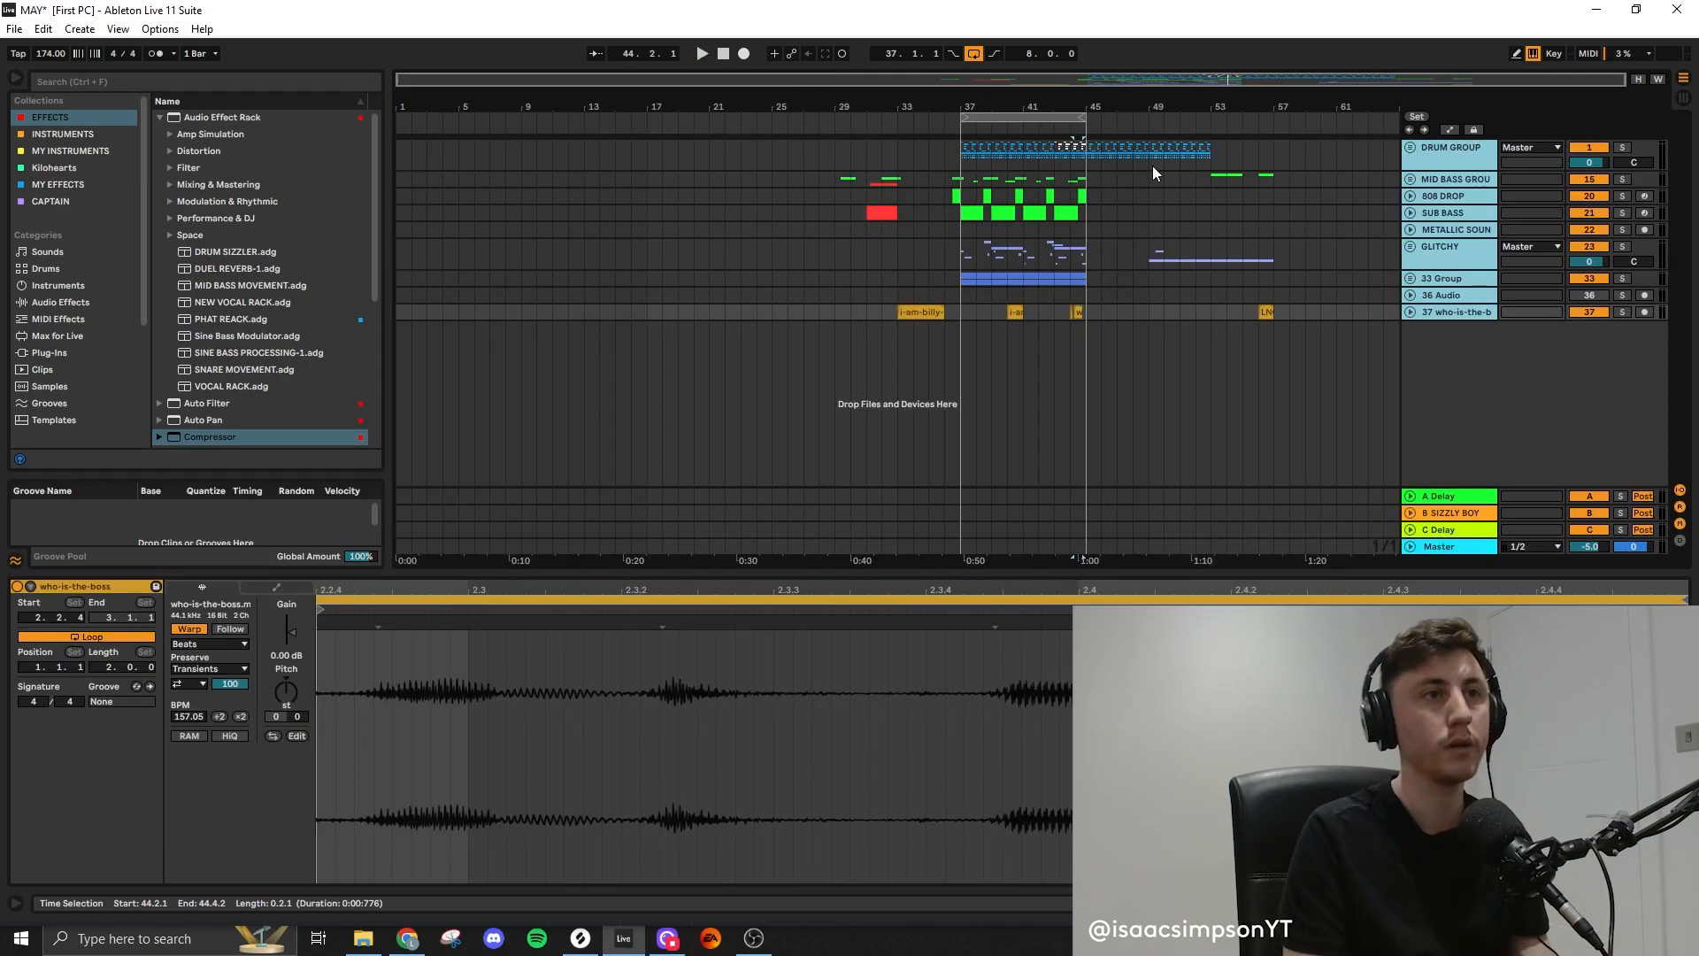
drag(1151, 166, 1299, 312)
click(1297, 305)
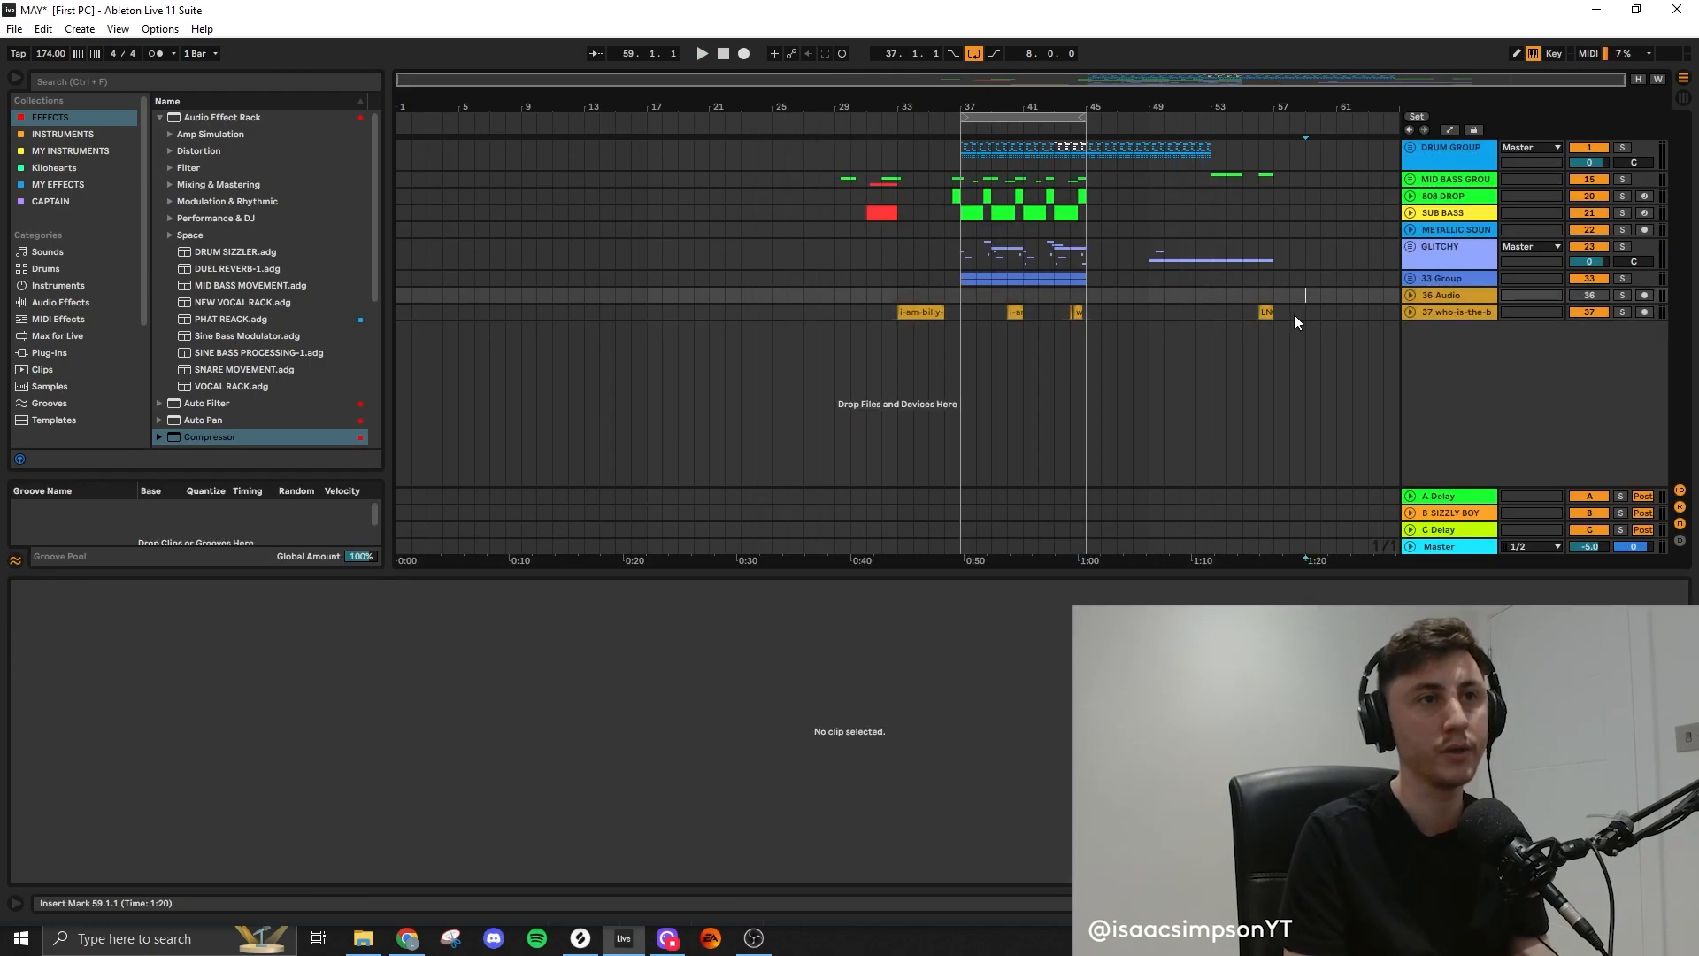
Duplicate bars 37 to 45 of the mid bass, 808, sub bass, GLITCHY and vocal tracks to bars 45 to 53
drag(1086, 189, 958, 317)
key(ctrl+d)
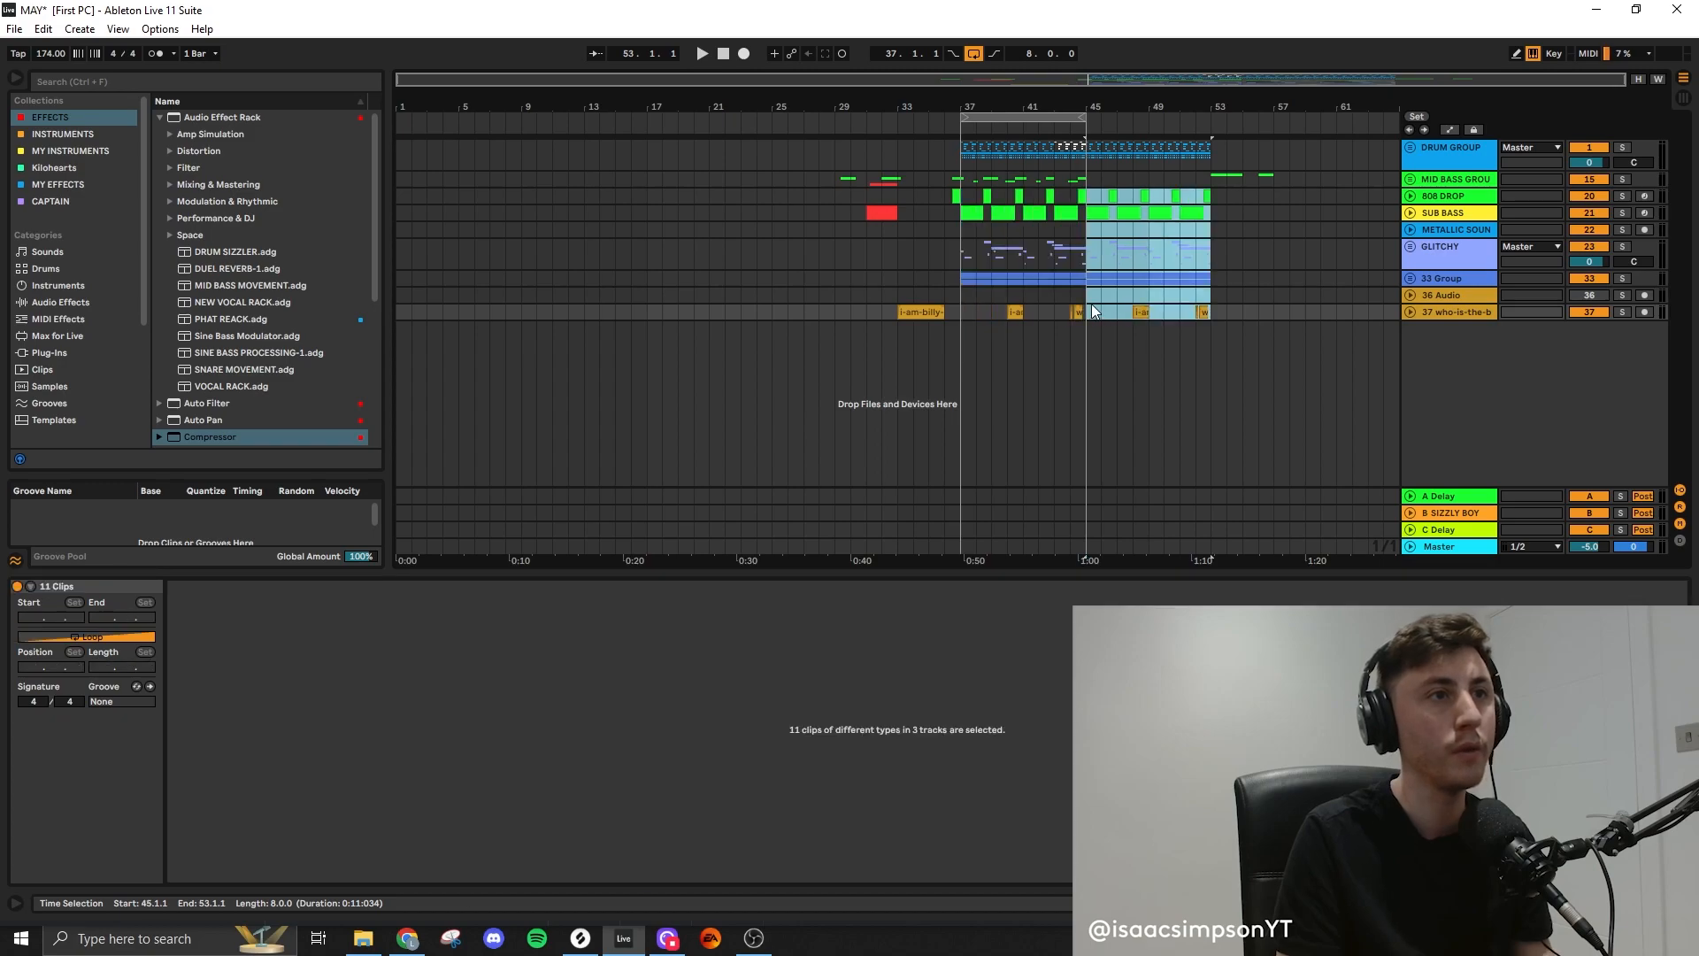
click(1246, 215)
drag(956, 195, 1205, 200)
click(1277, 223)
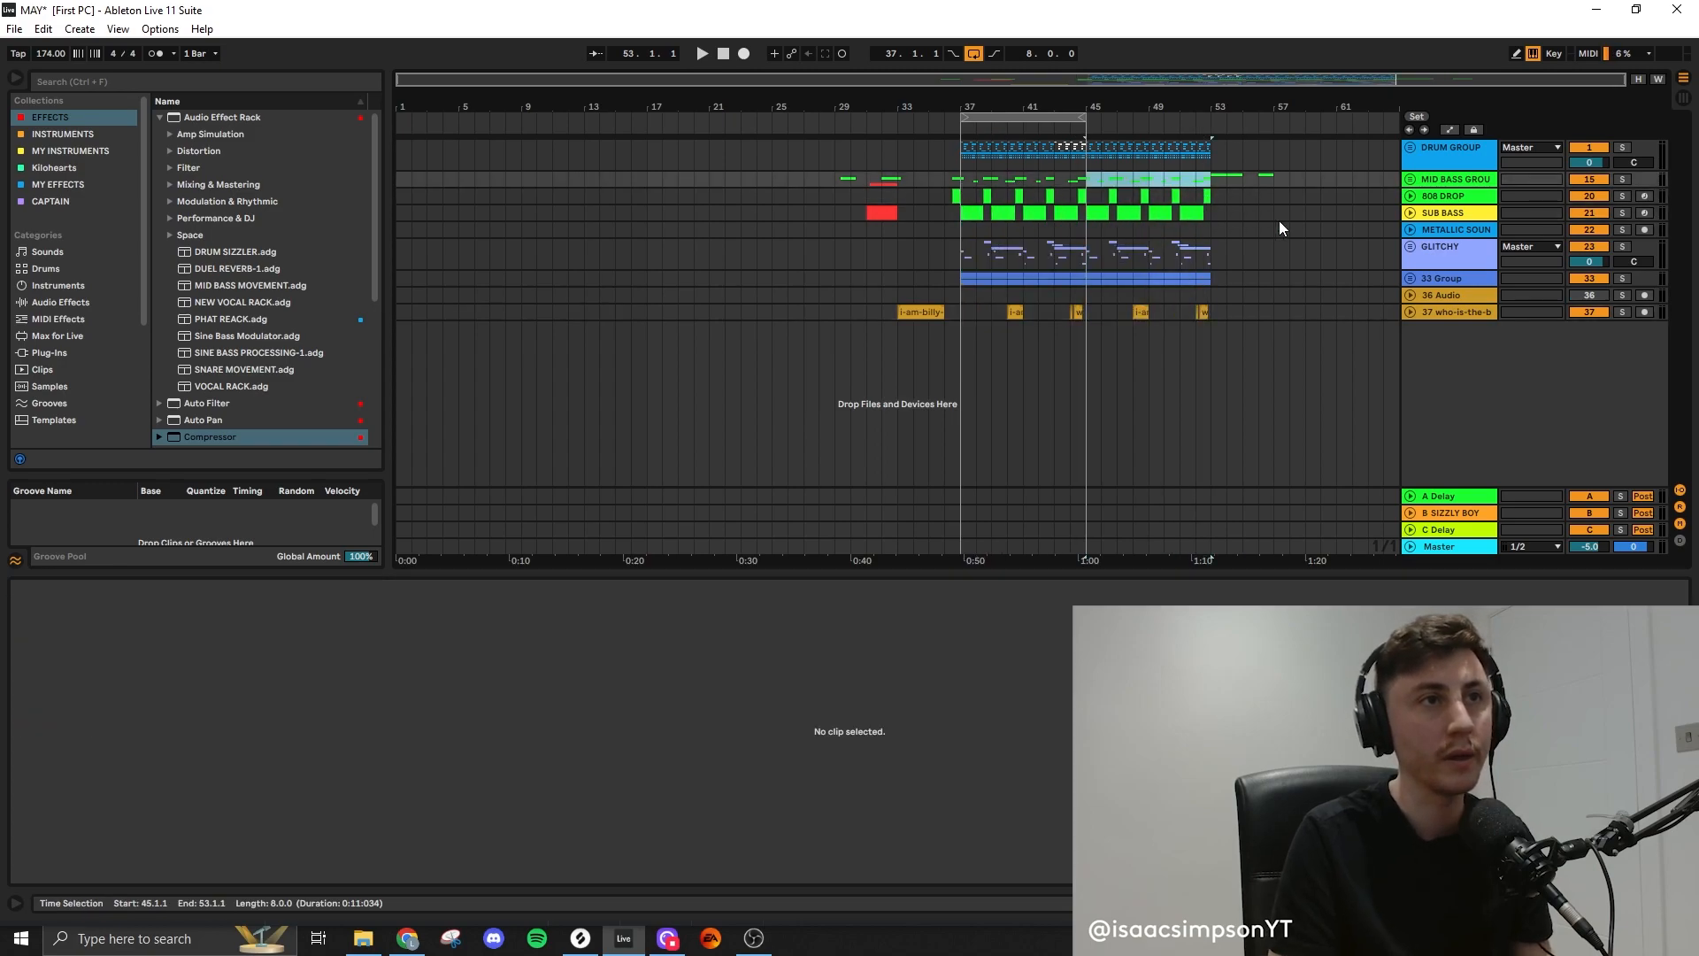
Move the i-am-billy-kimber clip from bar 40 to 44.1.1 and delete its copy at 48.1.1
scroll(1122, 341, up, 3)
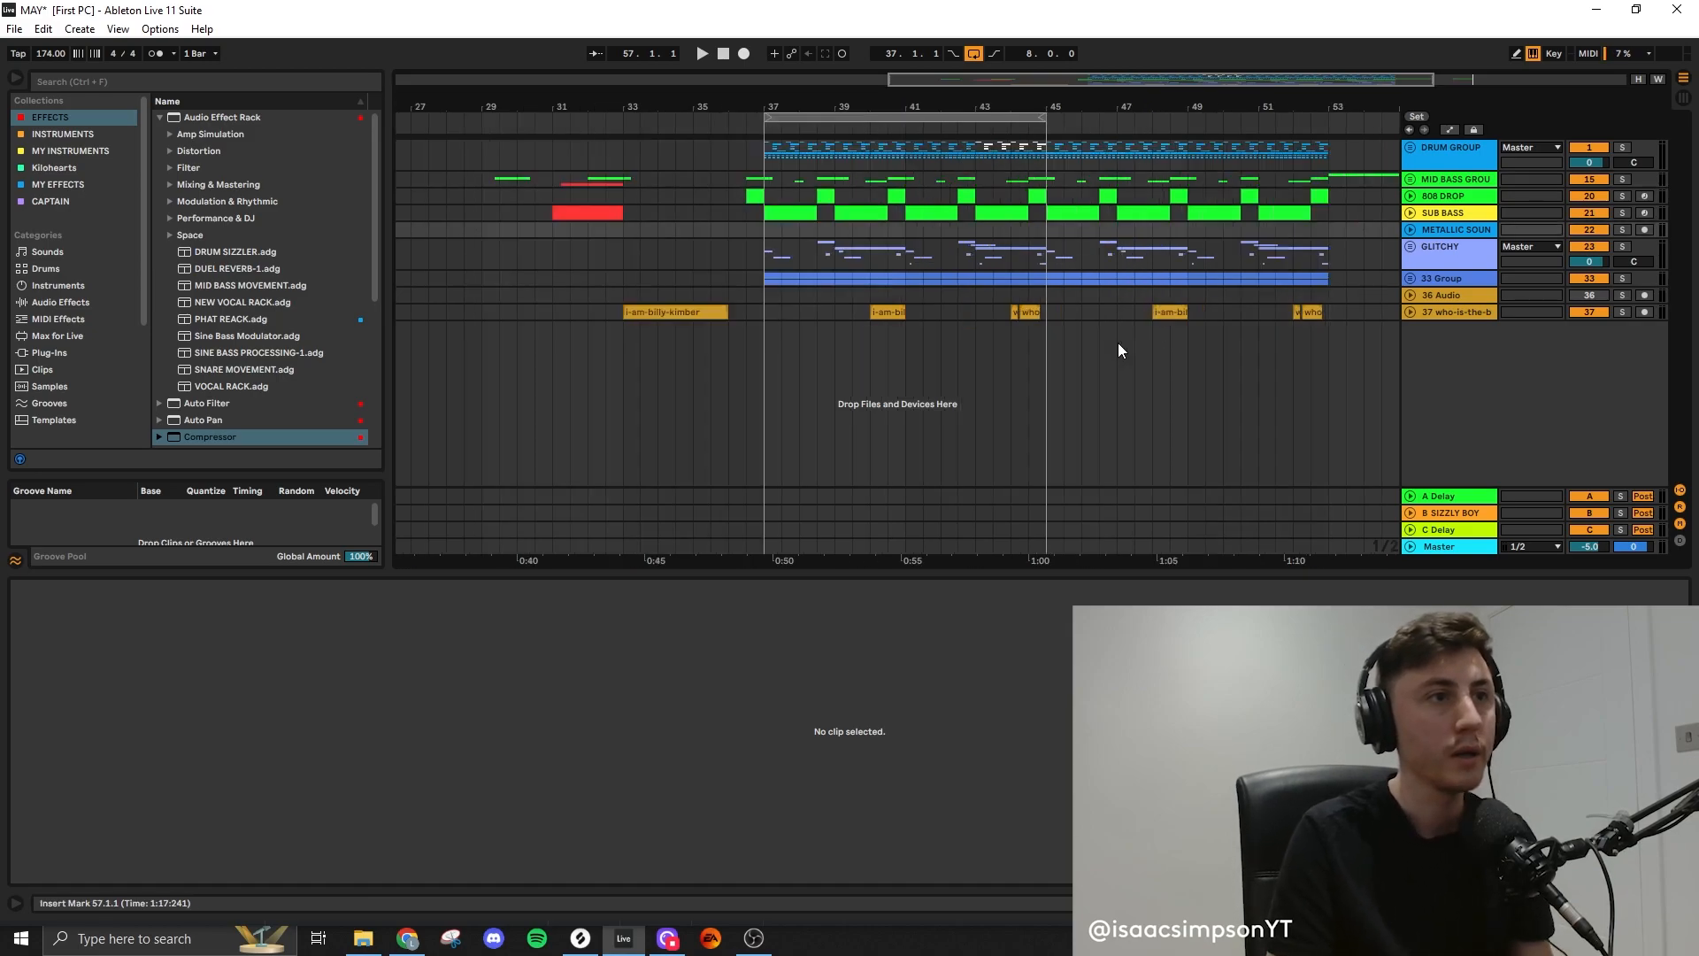
drag(887, 311, 1027, 310)
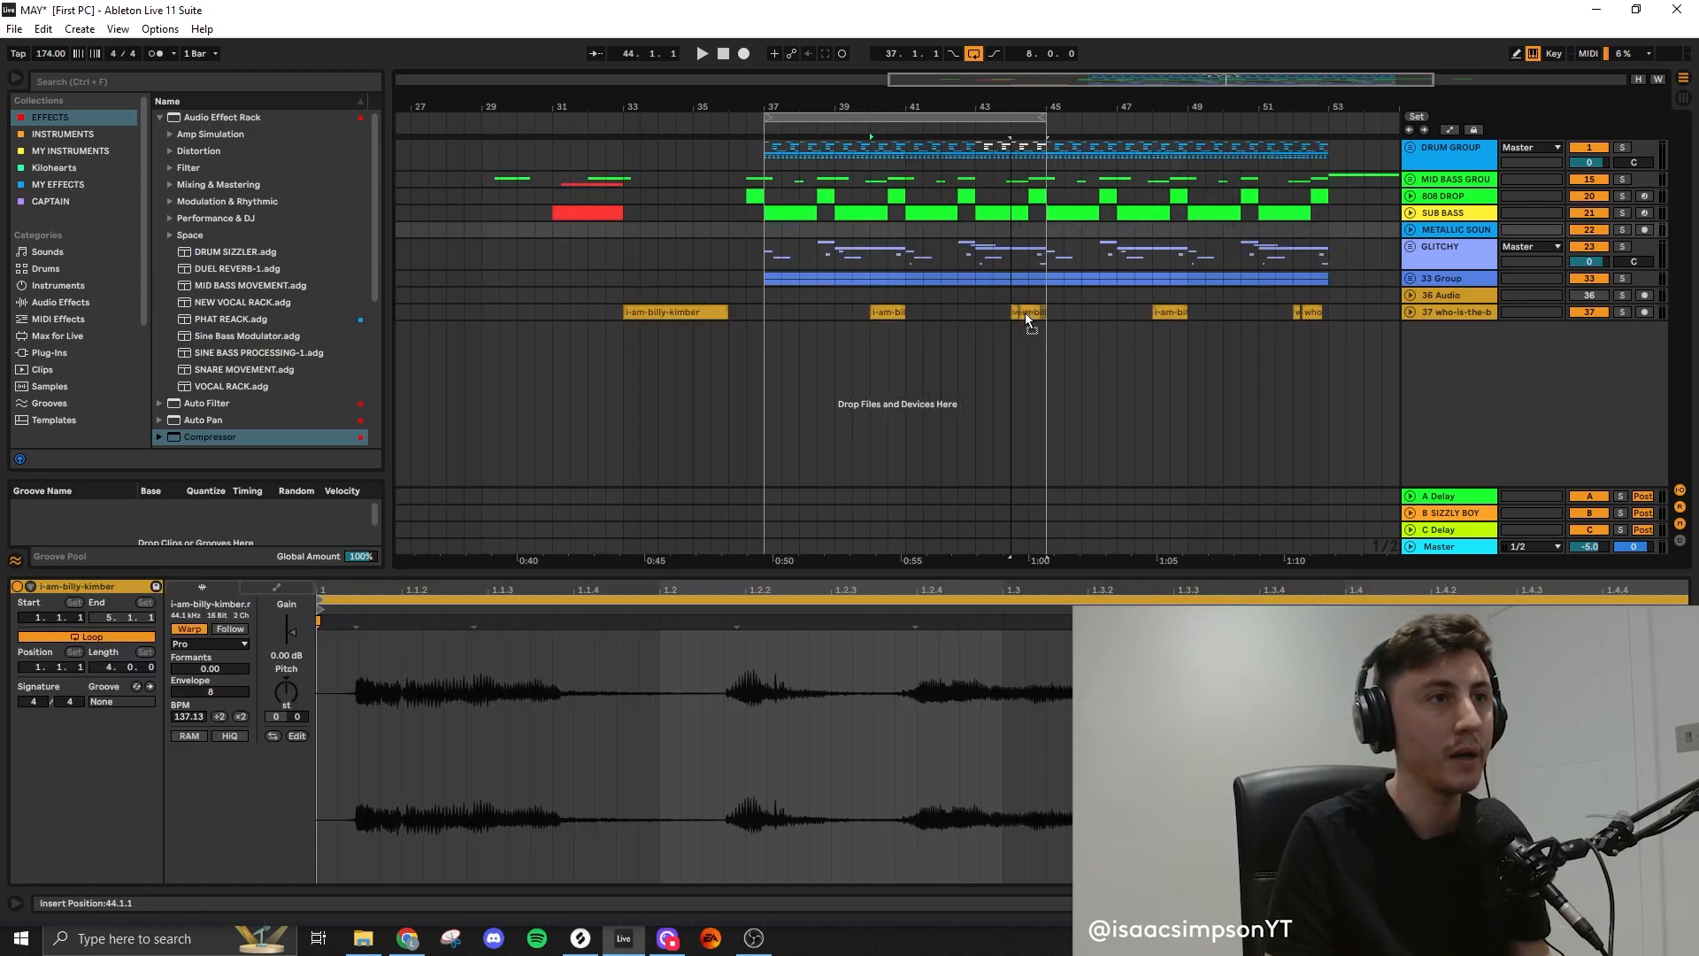
click(1186, 310)
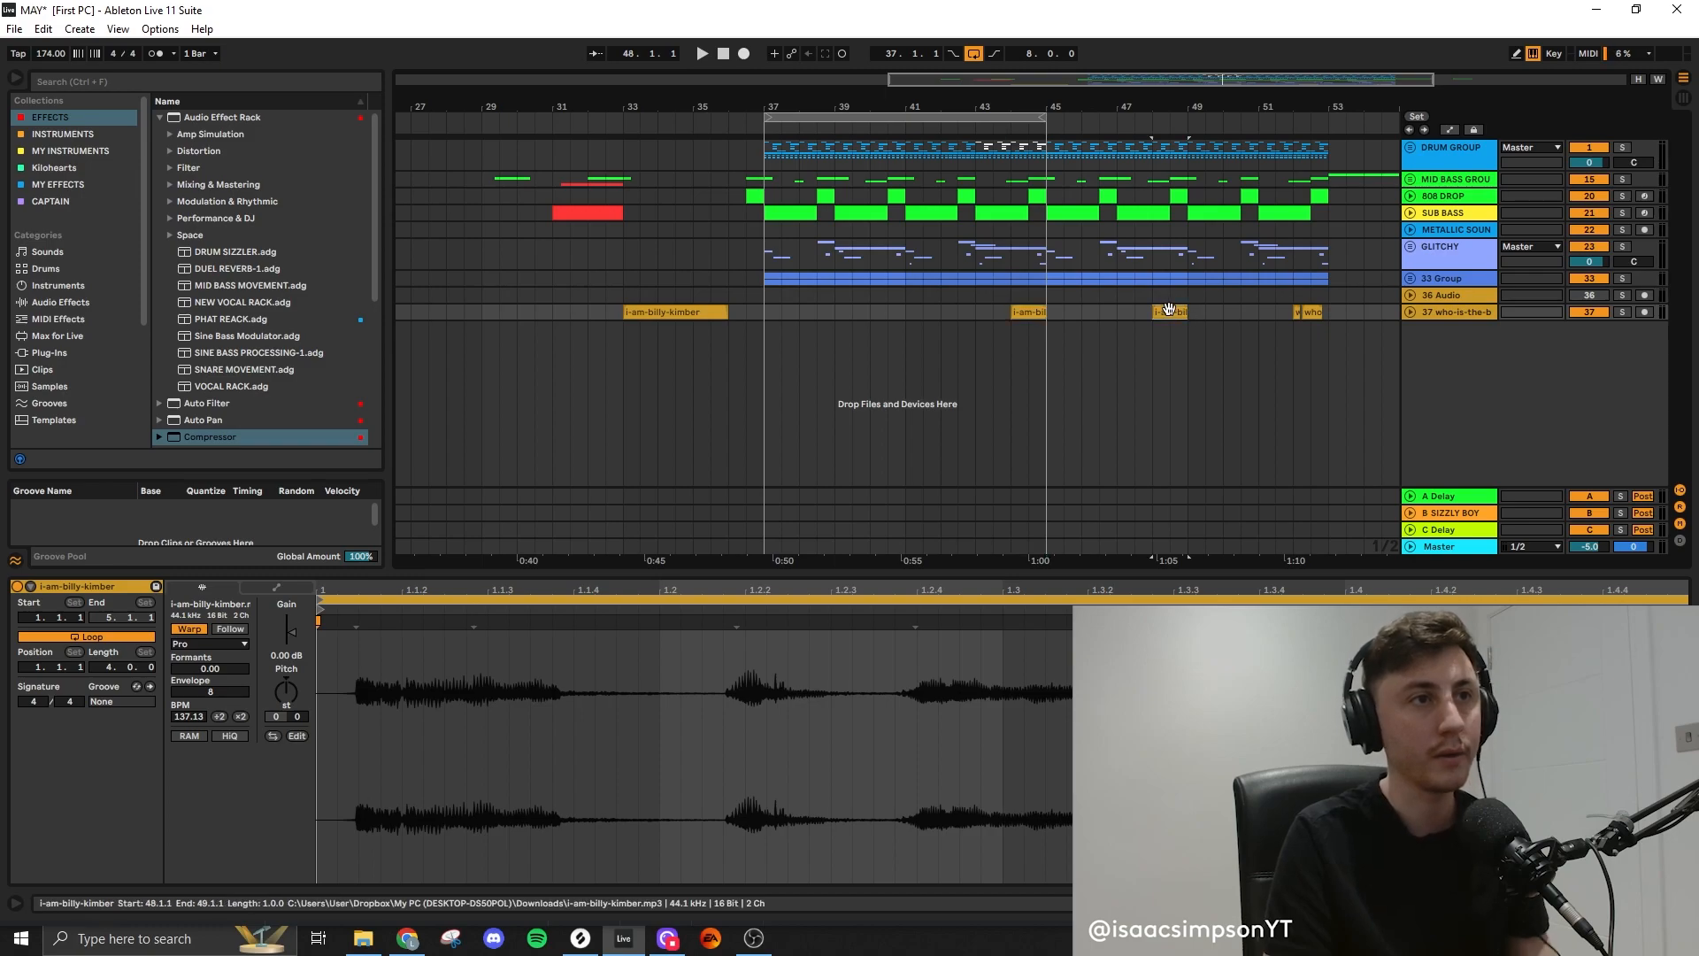
key(Delete)
Extend the loop to 16 bars starting at 37.1.1, and unfold the who-is-the-boss vocal track
drag(1328, 310, 770, 163)
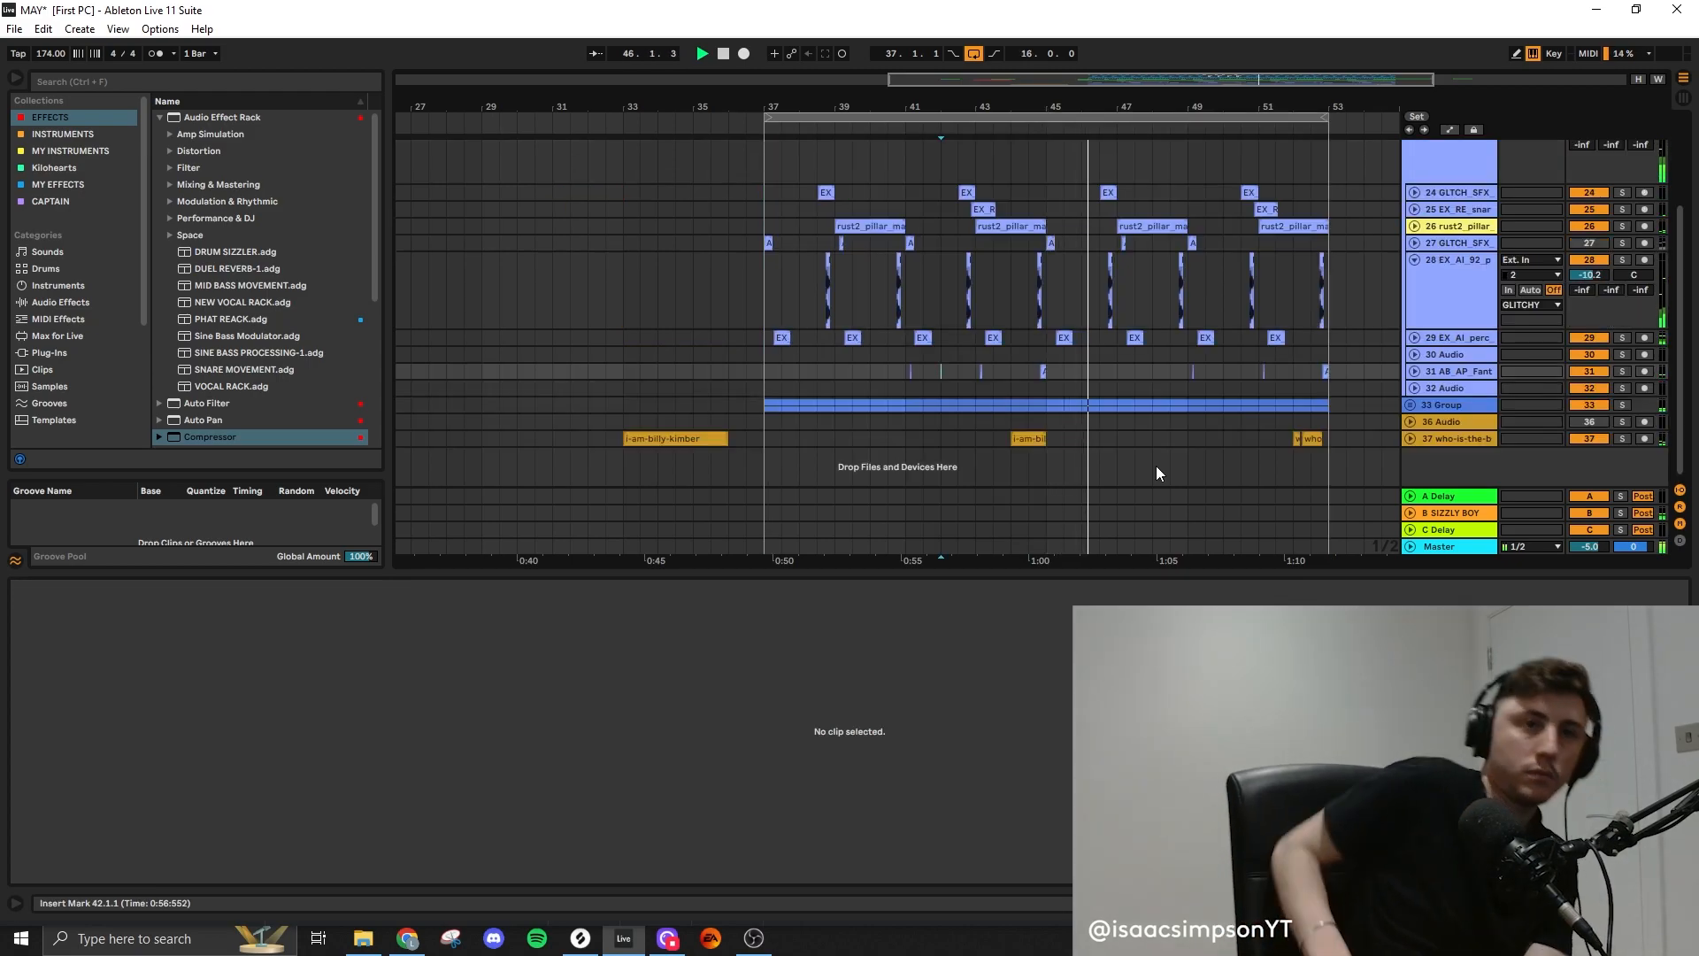
click(1410, 439)
Turn off Warp for the i-am-billy-kimber clip before bar 45 and shift it earlier so it ends at bar 45
scroll(1010, 440, up, 3)
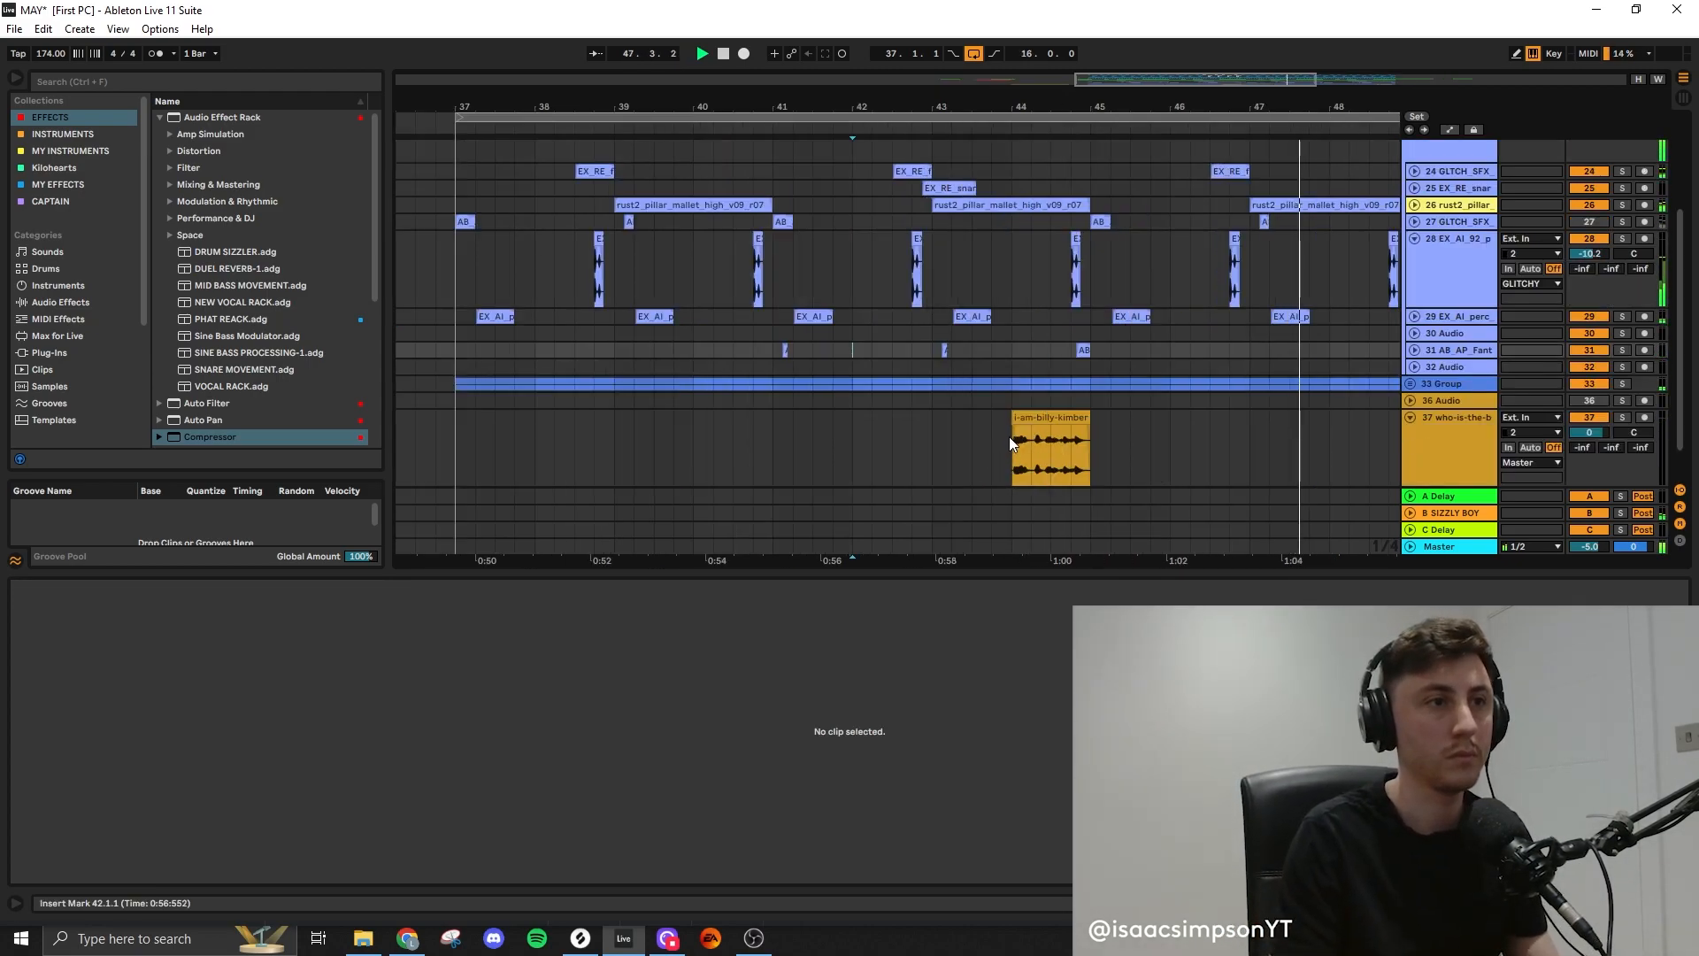
scroll(1011, 441, up, 4)
click(1047, 428)
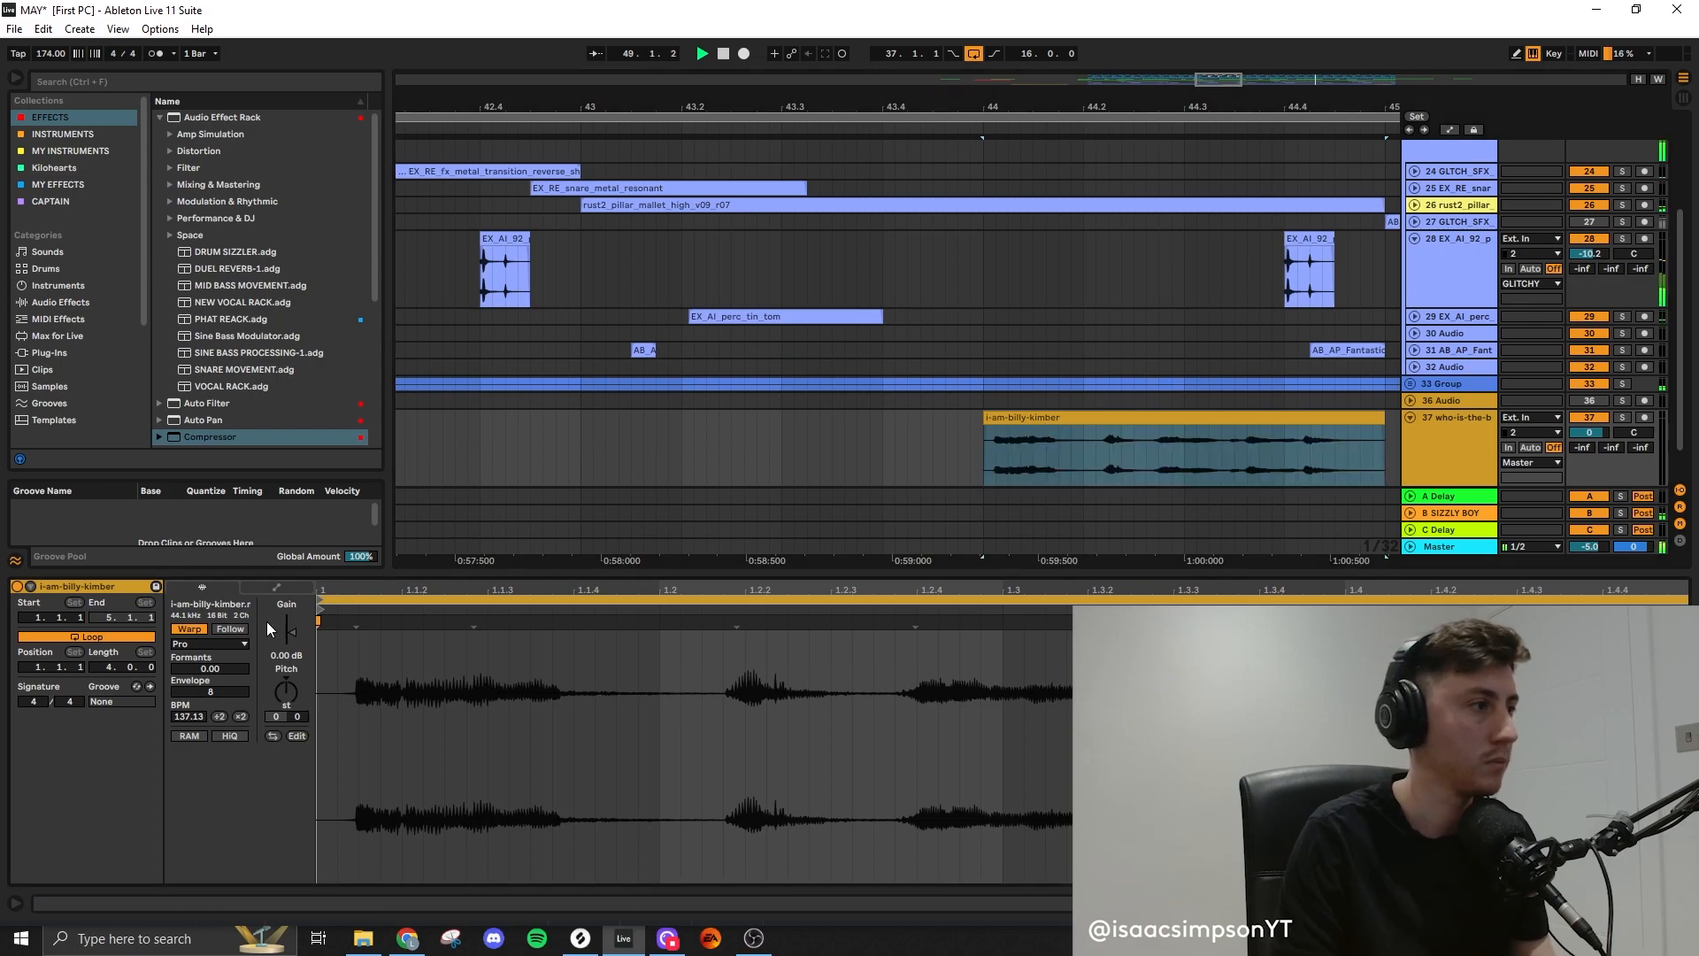
click(191, 629)
scroll(1078, 492, down, 3)
click(1226, 435)
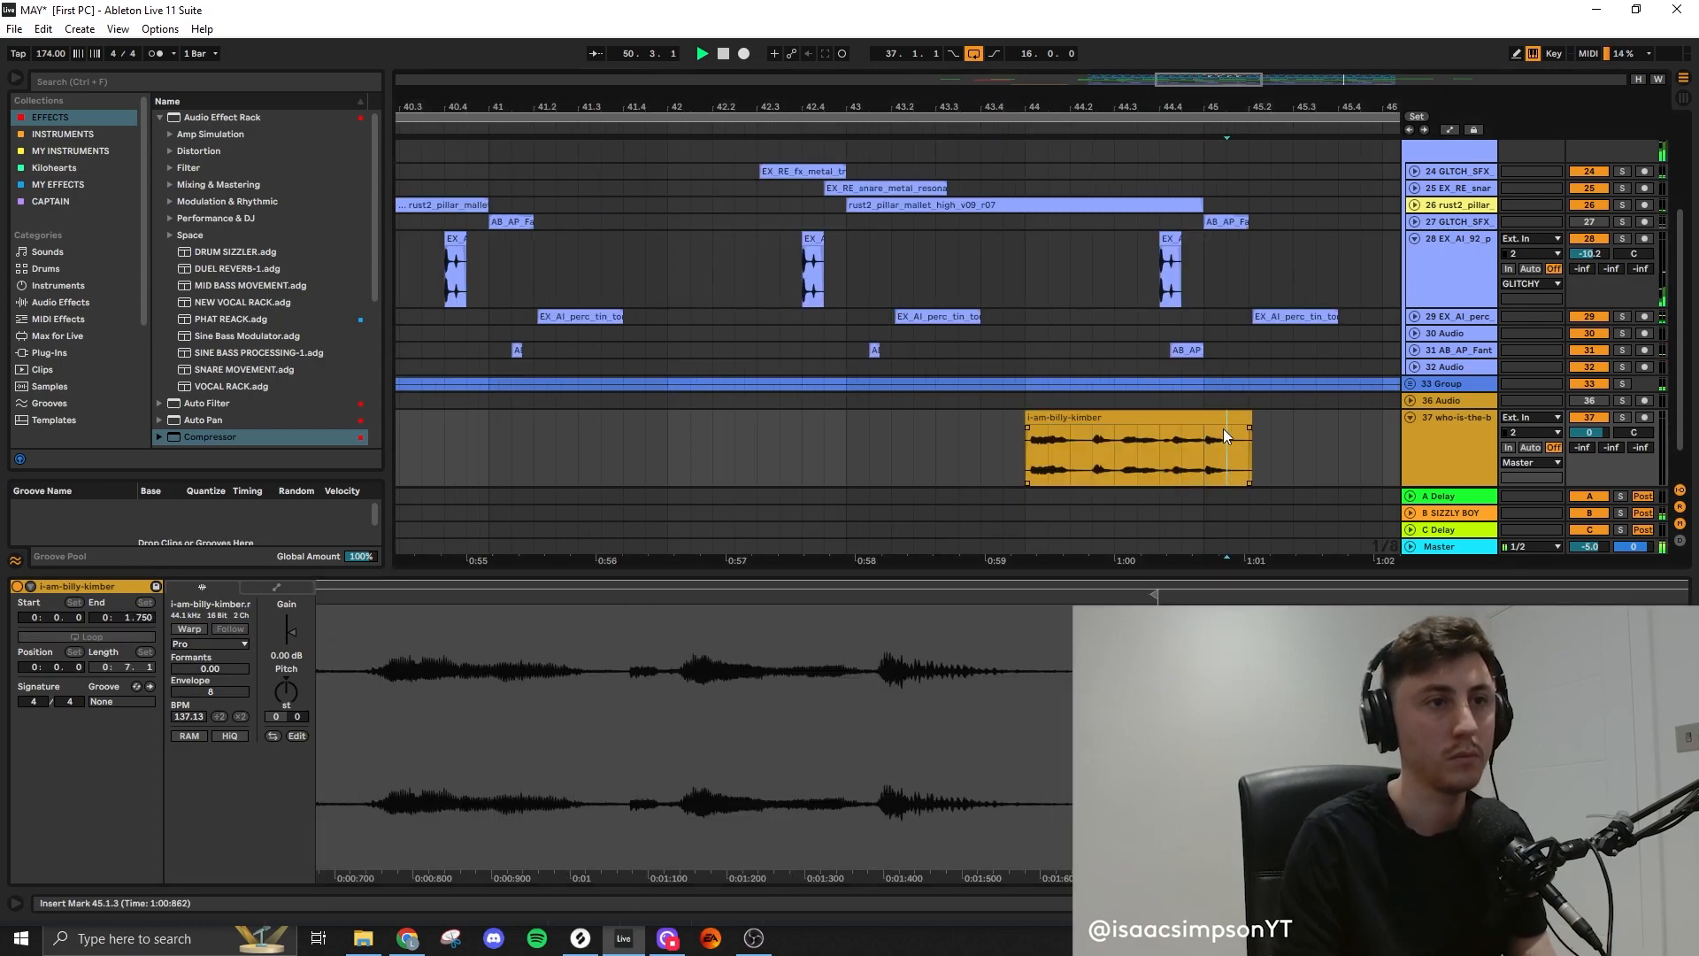
drag(1214, 419, 1159, 427)
Duplicate the MB AUDIO track in the mid bass group, keeping the original deactivated under the name MB AUDIO OG
scroll(1026, 439, down, 5)
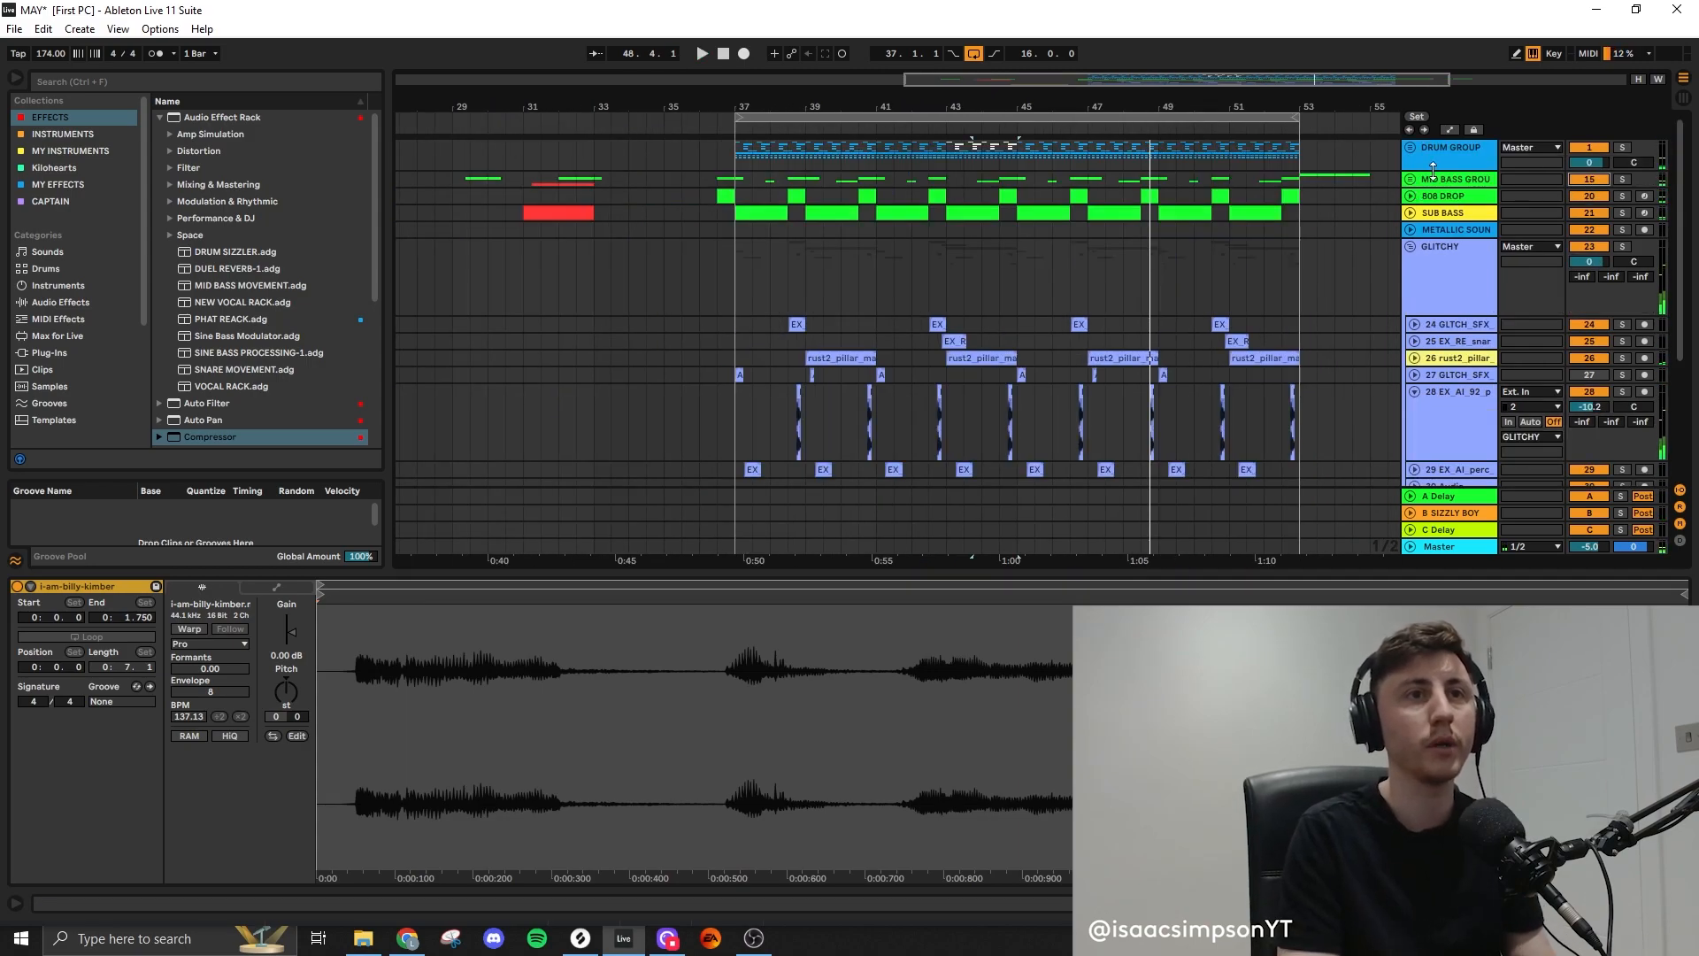
click(1412, 180)
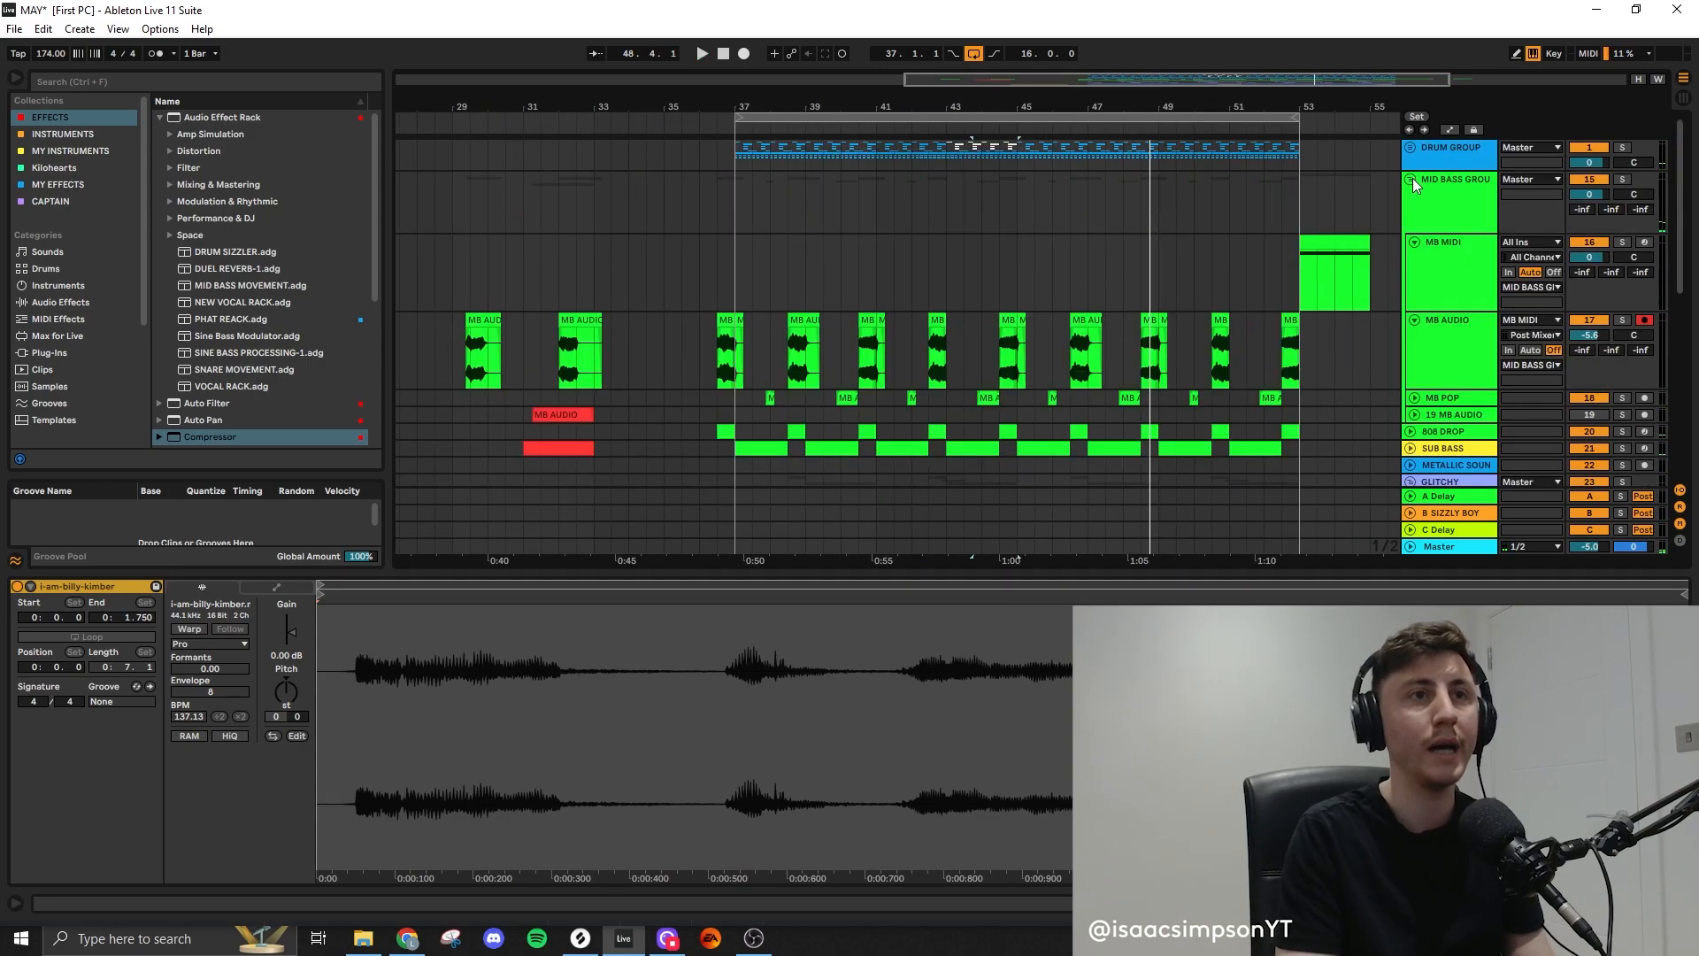
scroll(1434, 342, down, 2)
click(1449, 290)
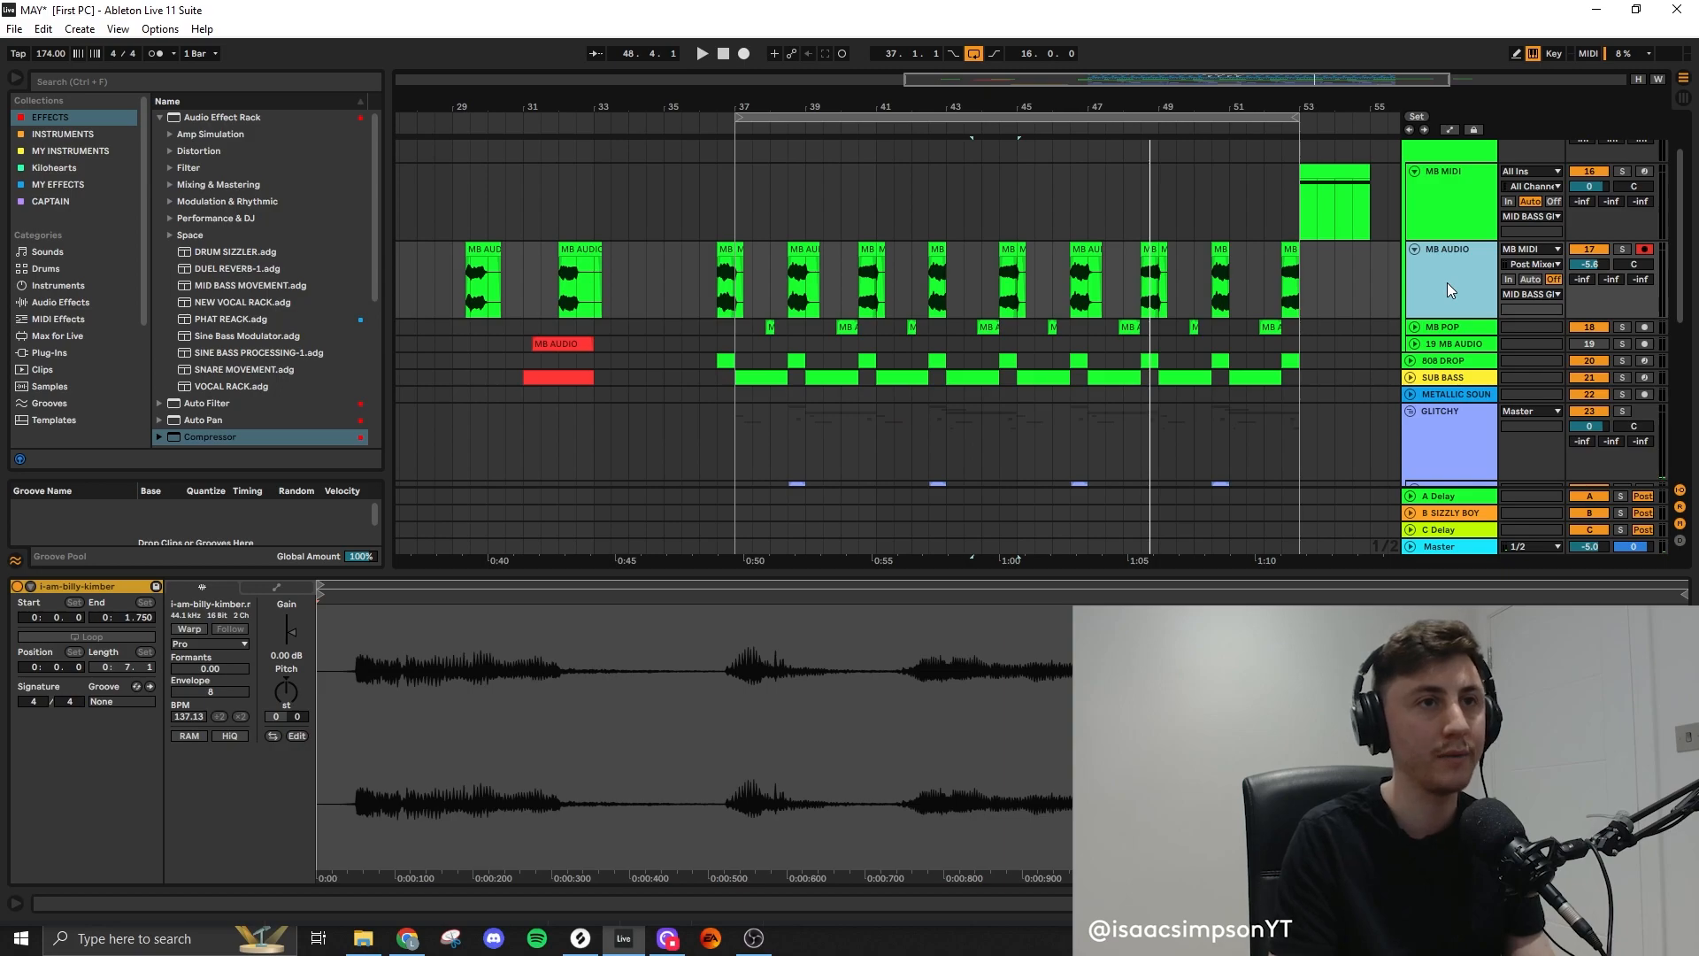
key(ctrl+d)
click(1589, 254)
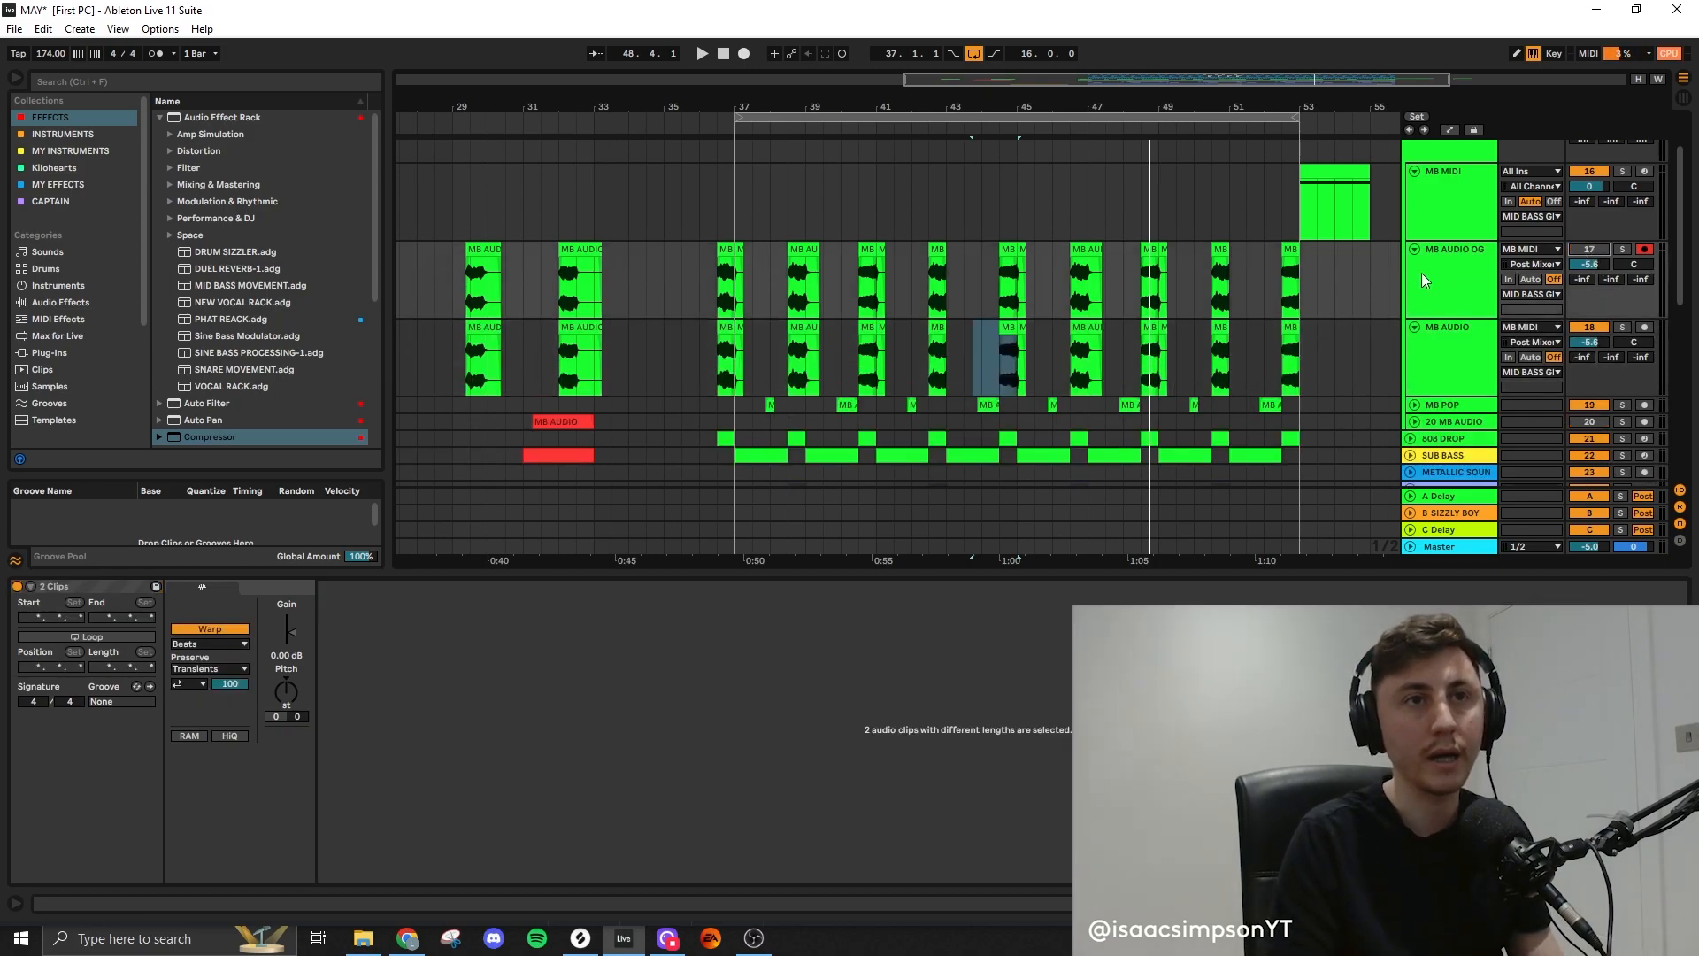
Add a fade-in across the full MB AUDIO 2 clip starting at 38.3 on the duplicated MB AUDIO track, and play it
scroll(1456, 269, down, 4)
scroll(1150, 265, up, 1)
scroll(809, 254, up, 3)
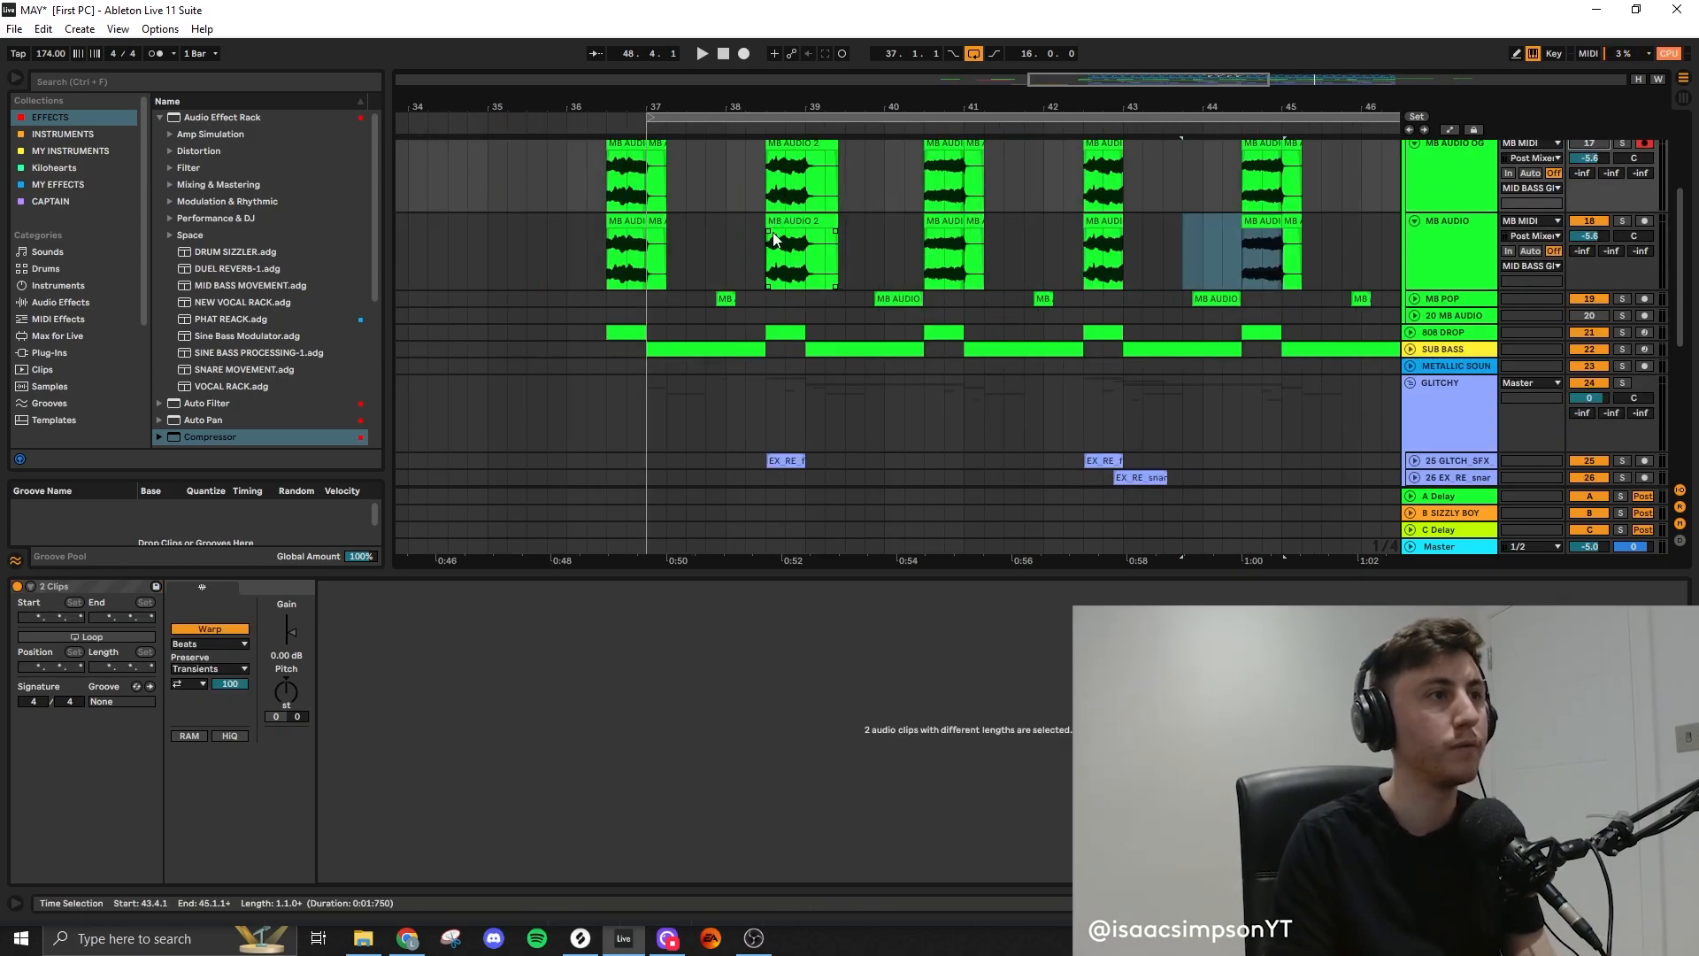
click(773, 238)
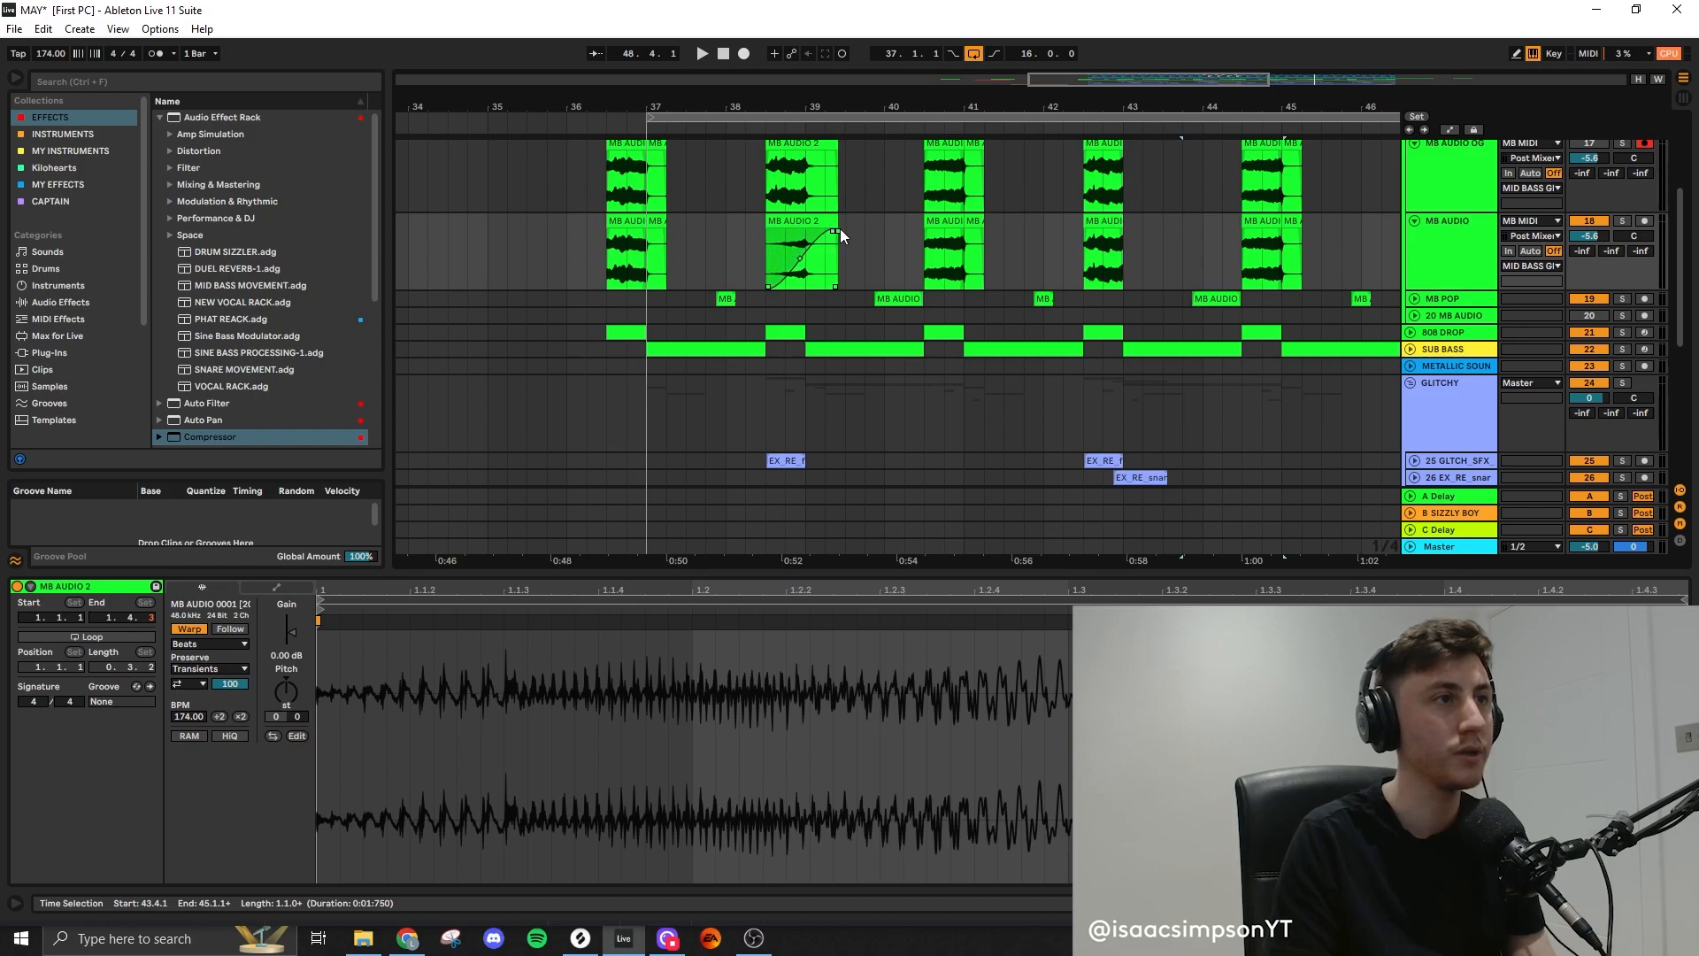
key(space)
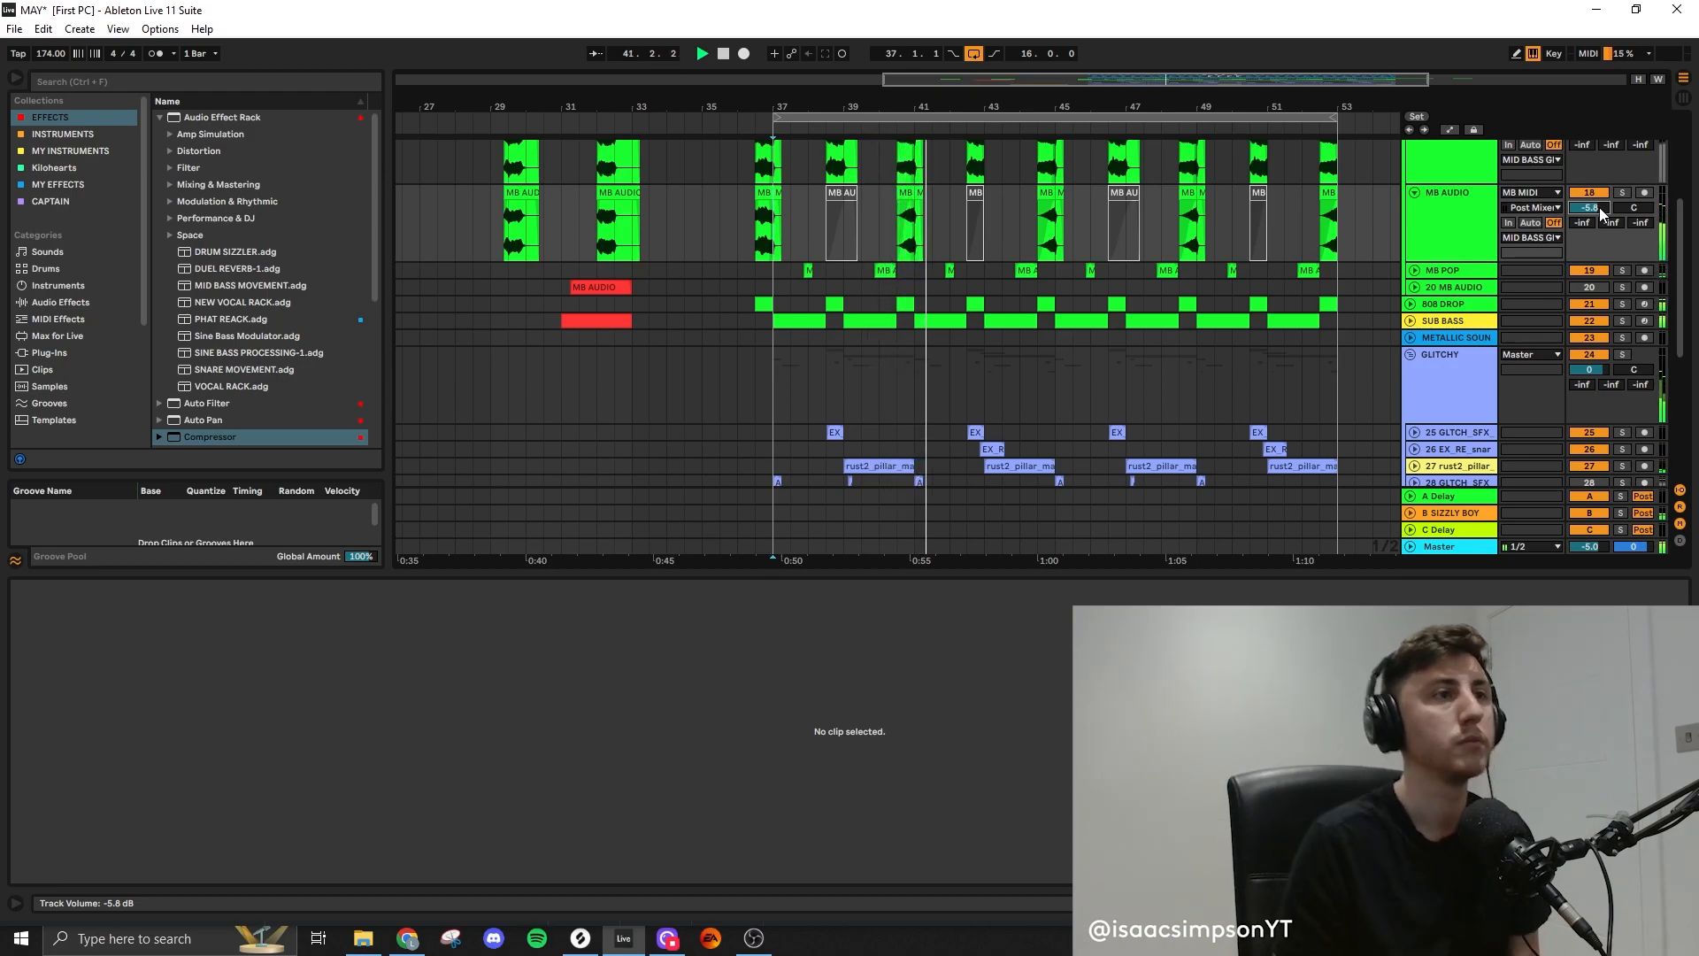
Audition the soloed GLITCHY group from 37.1.1 and insert a new audio track below its track 33
scroll(1067, 357, up, 2)
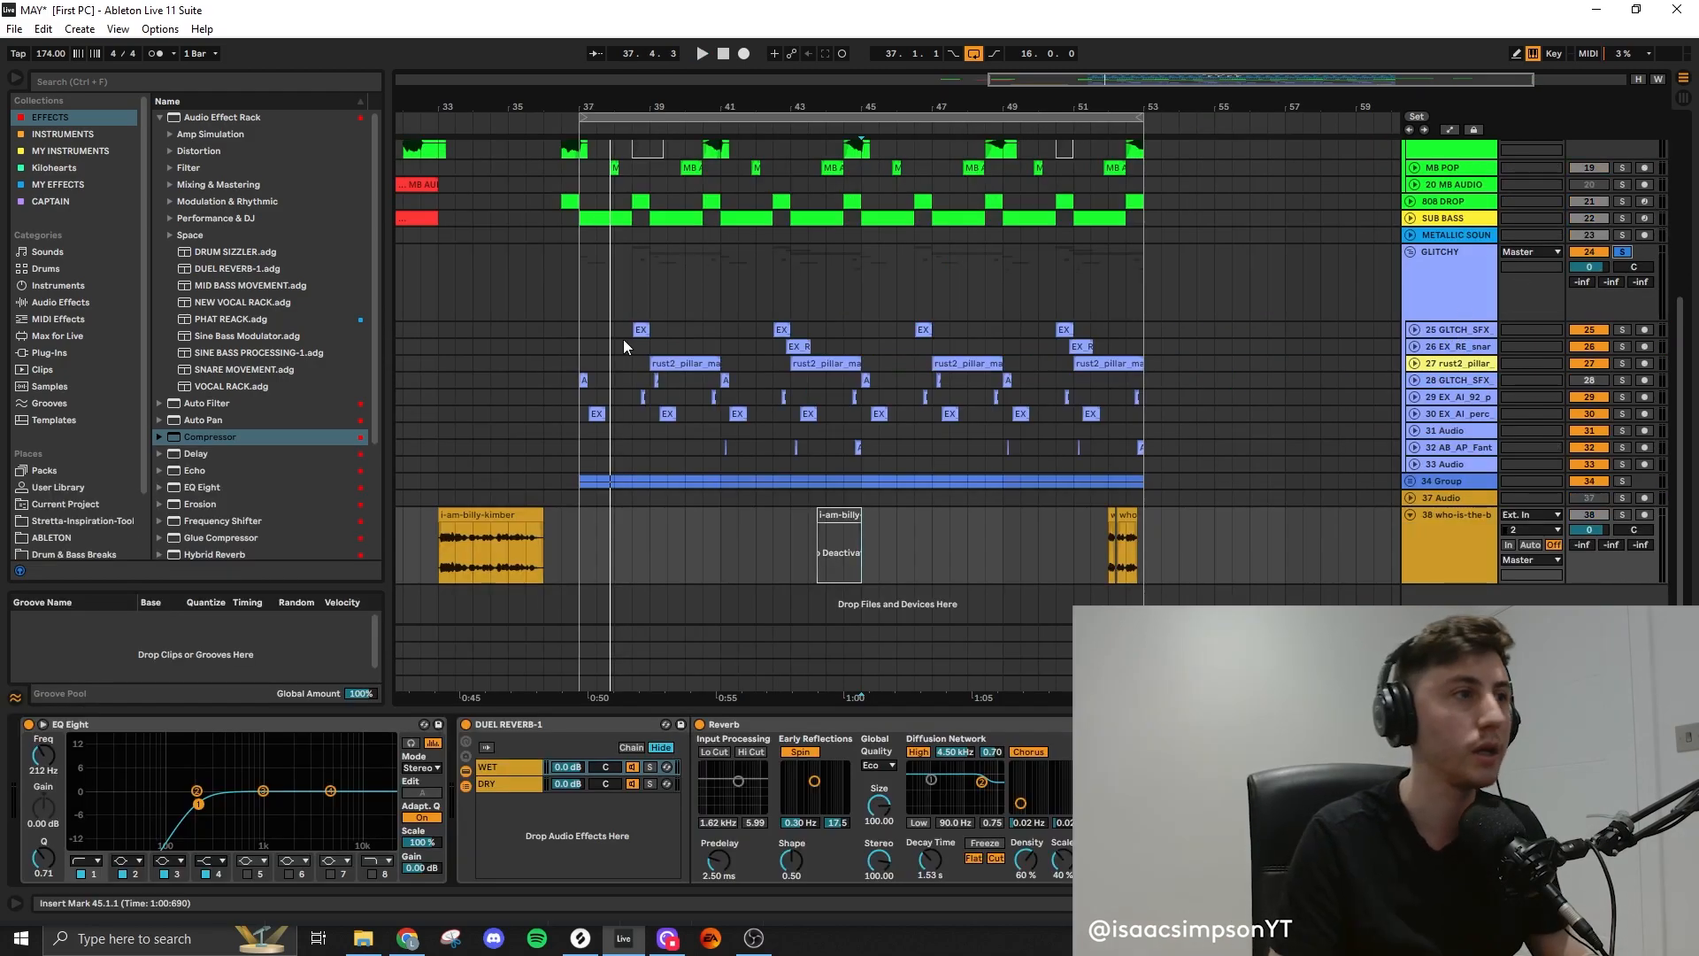
click(581, 329)
key(space)
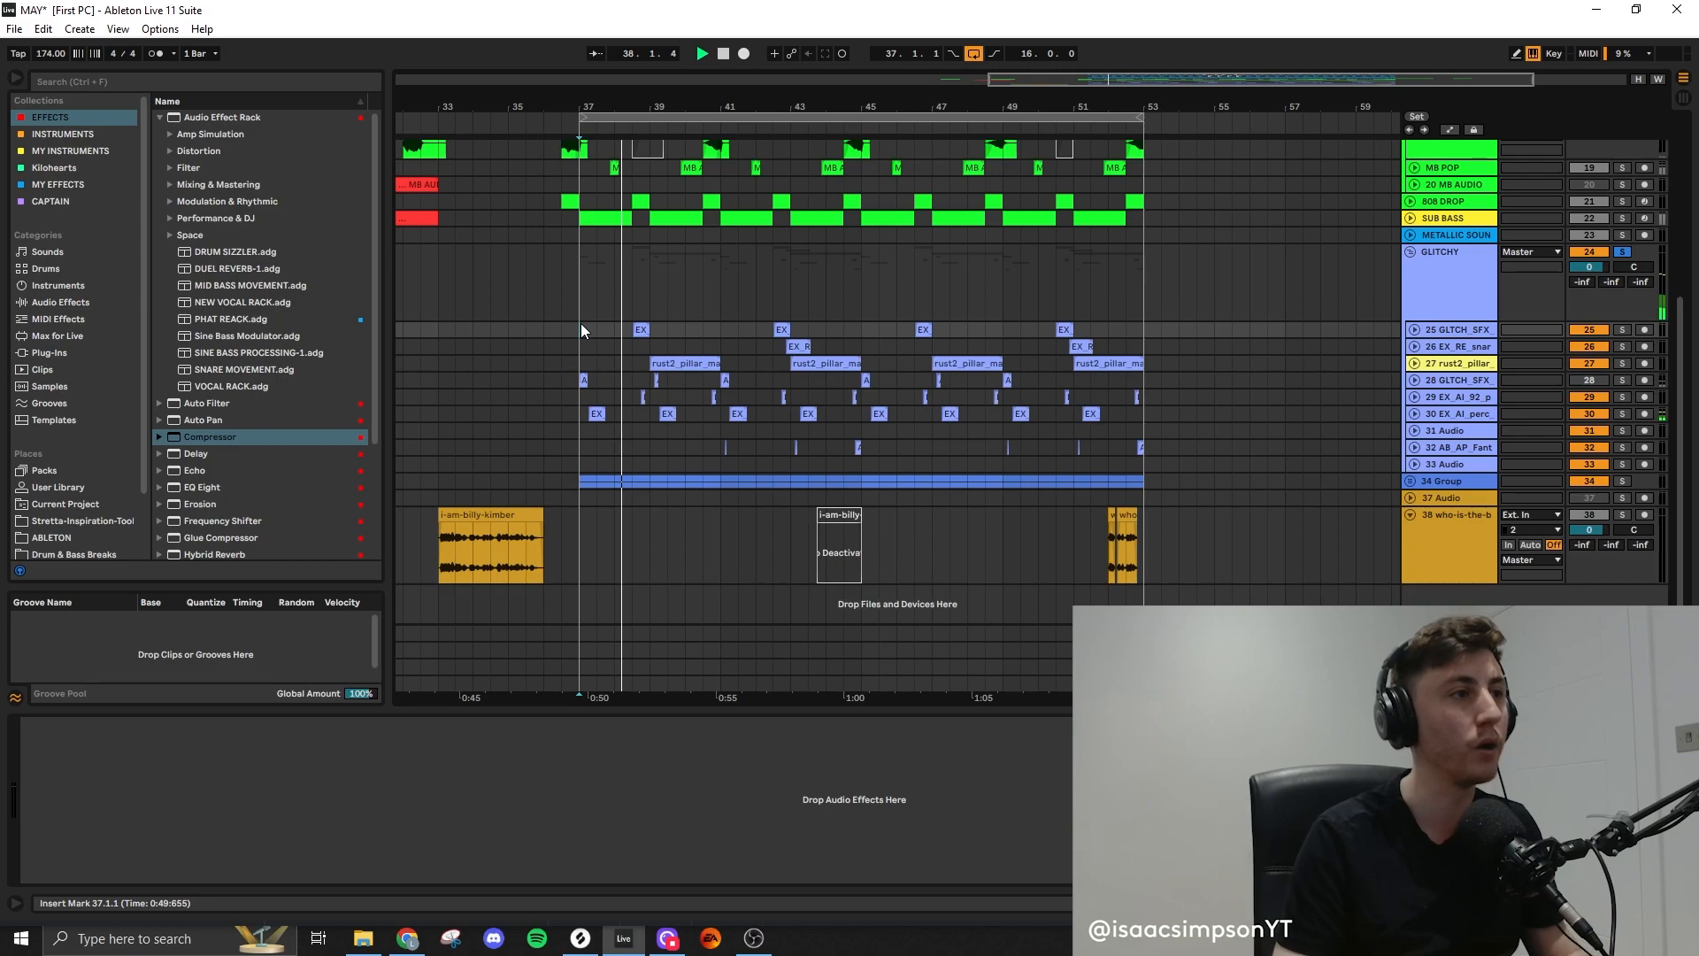
click(1447, 458)
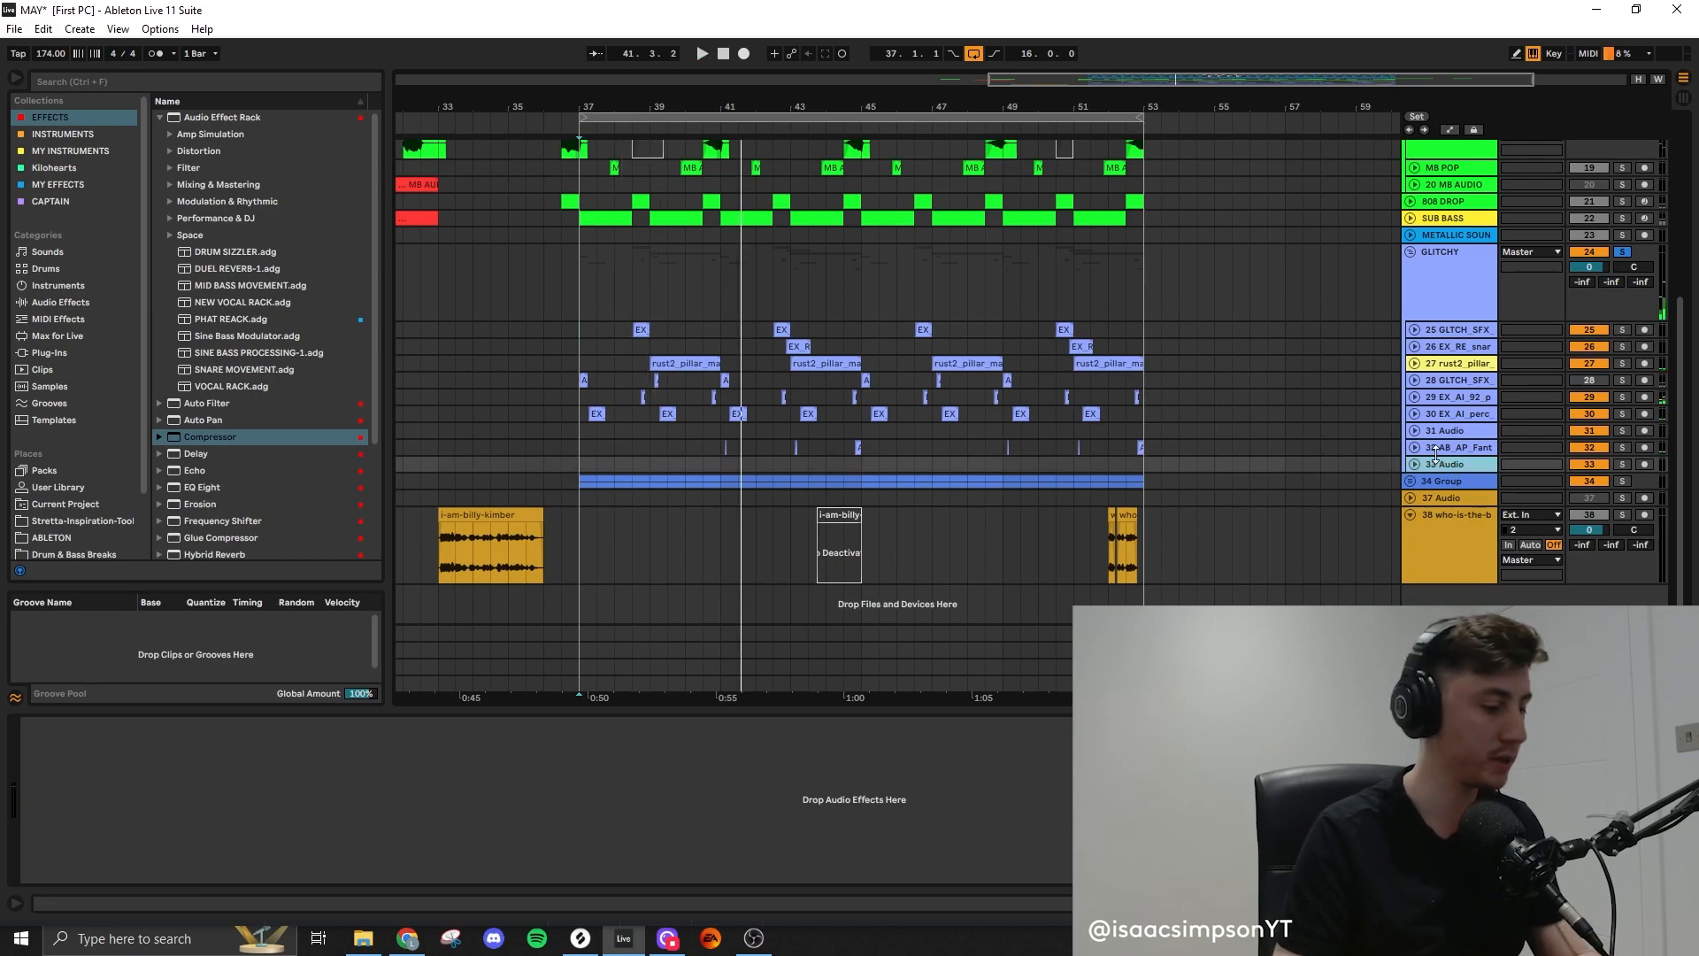
key(ctrl+t)
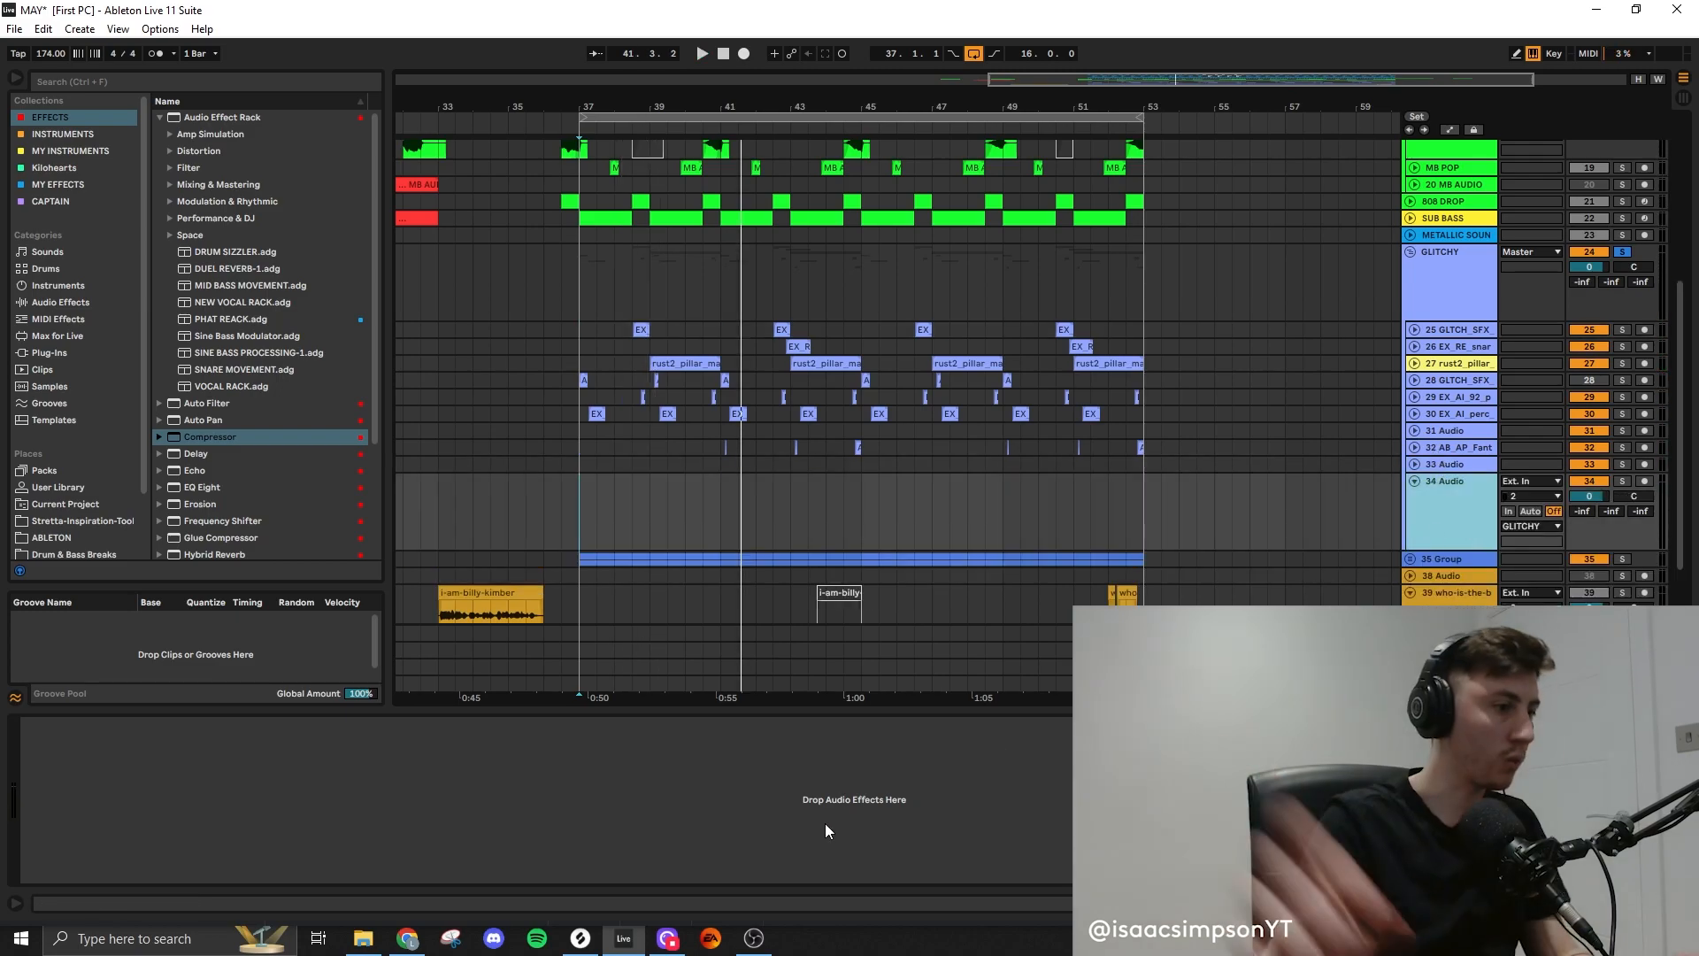
Switch to Splice and audition the live percussion FX one-shots, from RARE_ABP3_bird_oneshot_audio.wav onward, then a percussion gong sample in the library
click(406, 939)
scroll(581, 630, down, 5)
click(414, 579)
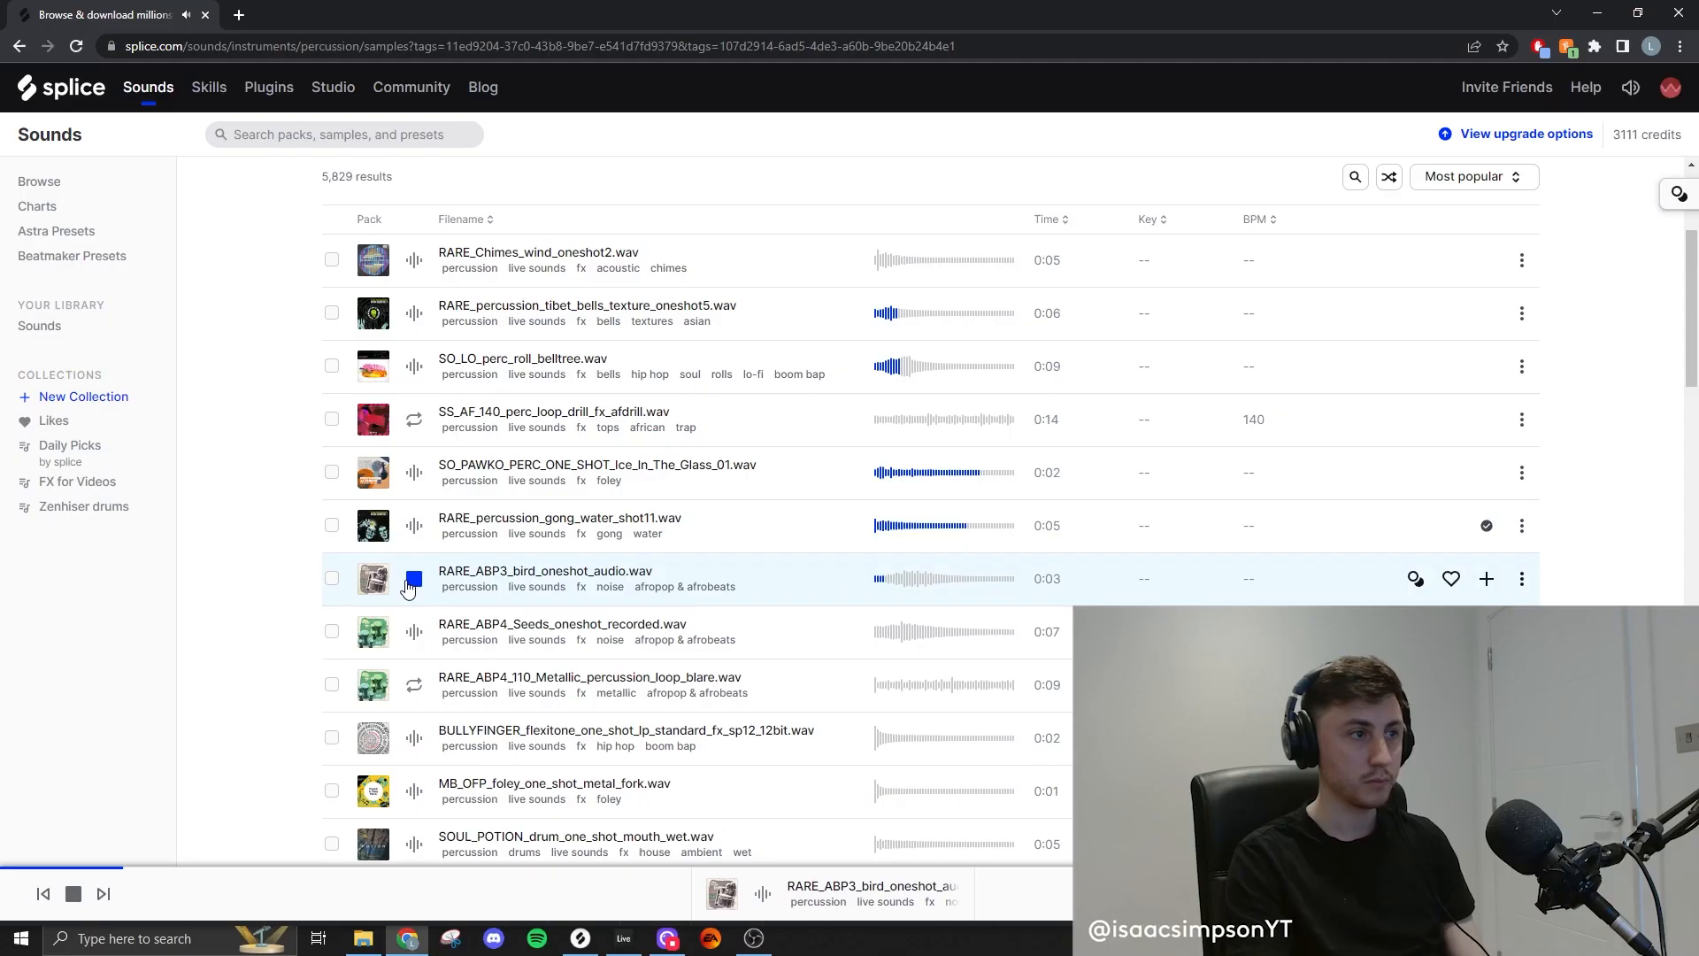
key(Down)
key(Down)
key(Down)
key(Down)
key(Down)
key(Down)
key(Down)
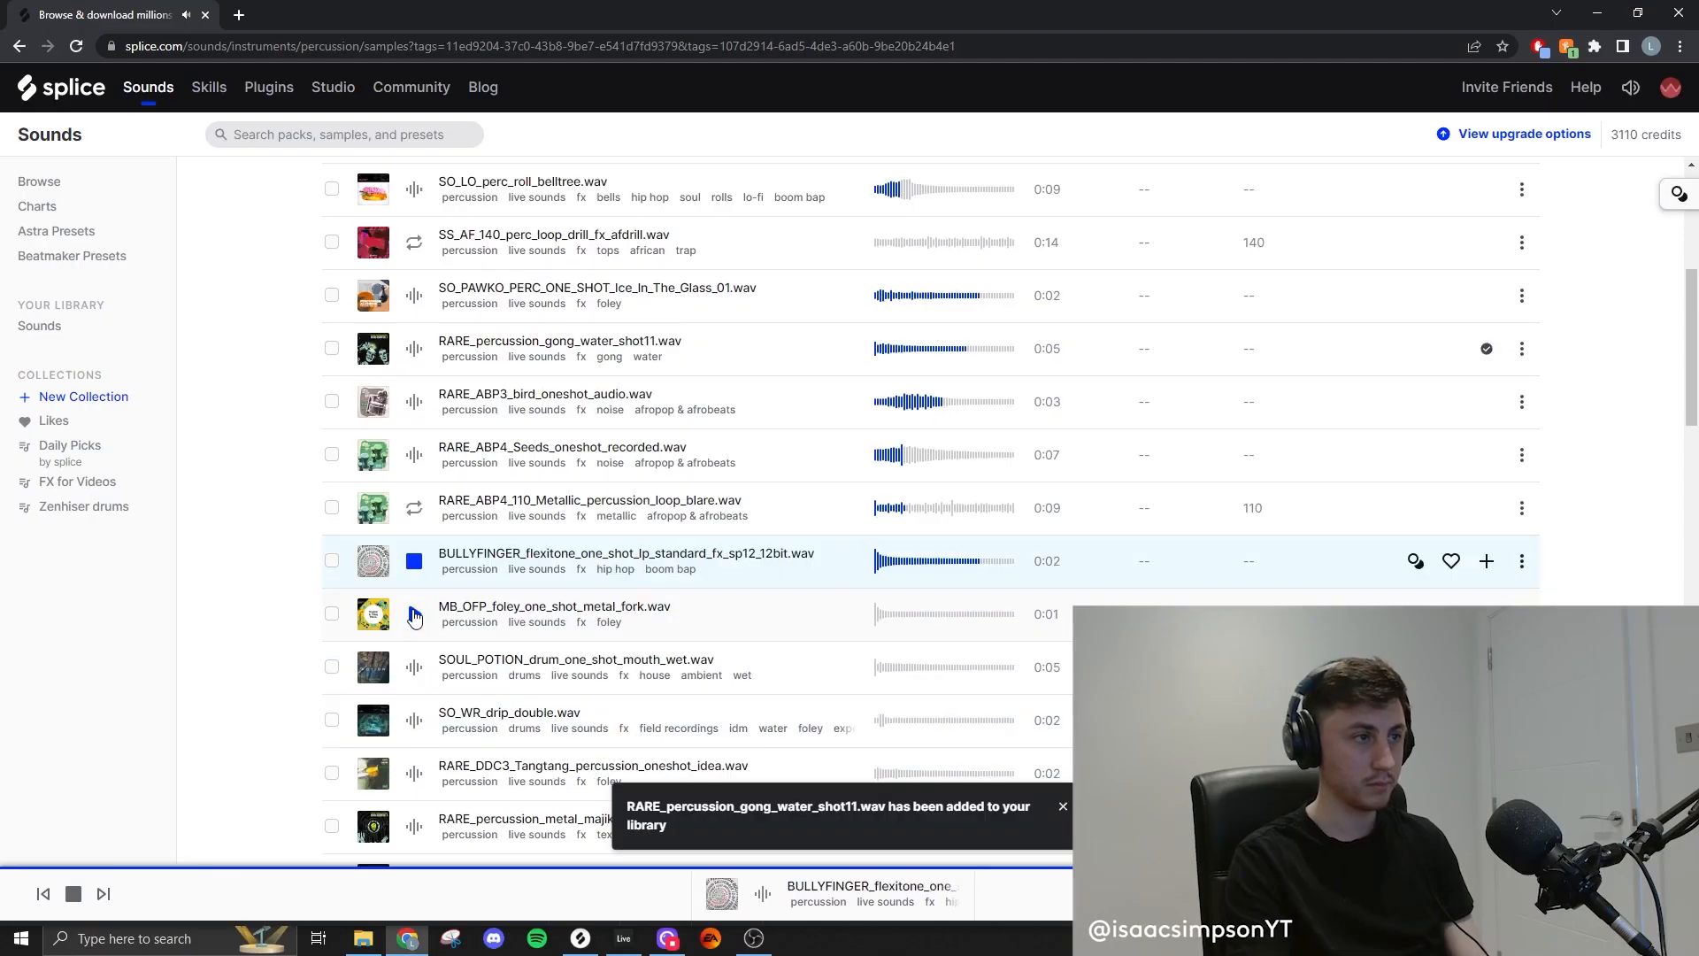
key(Down)
key(Down)
key(Down)
key(Down)
key(Down)
key(Down)
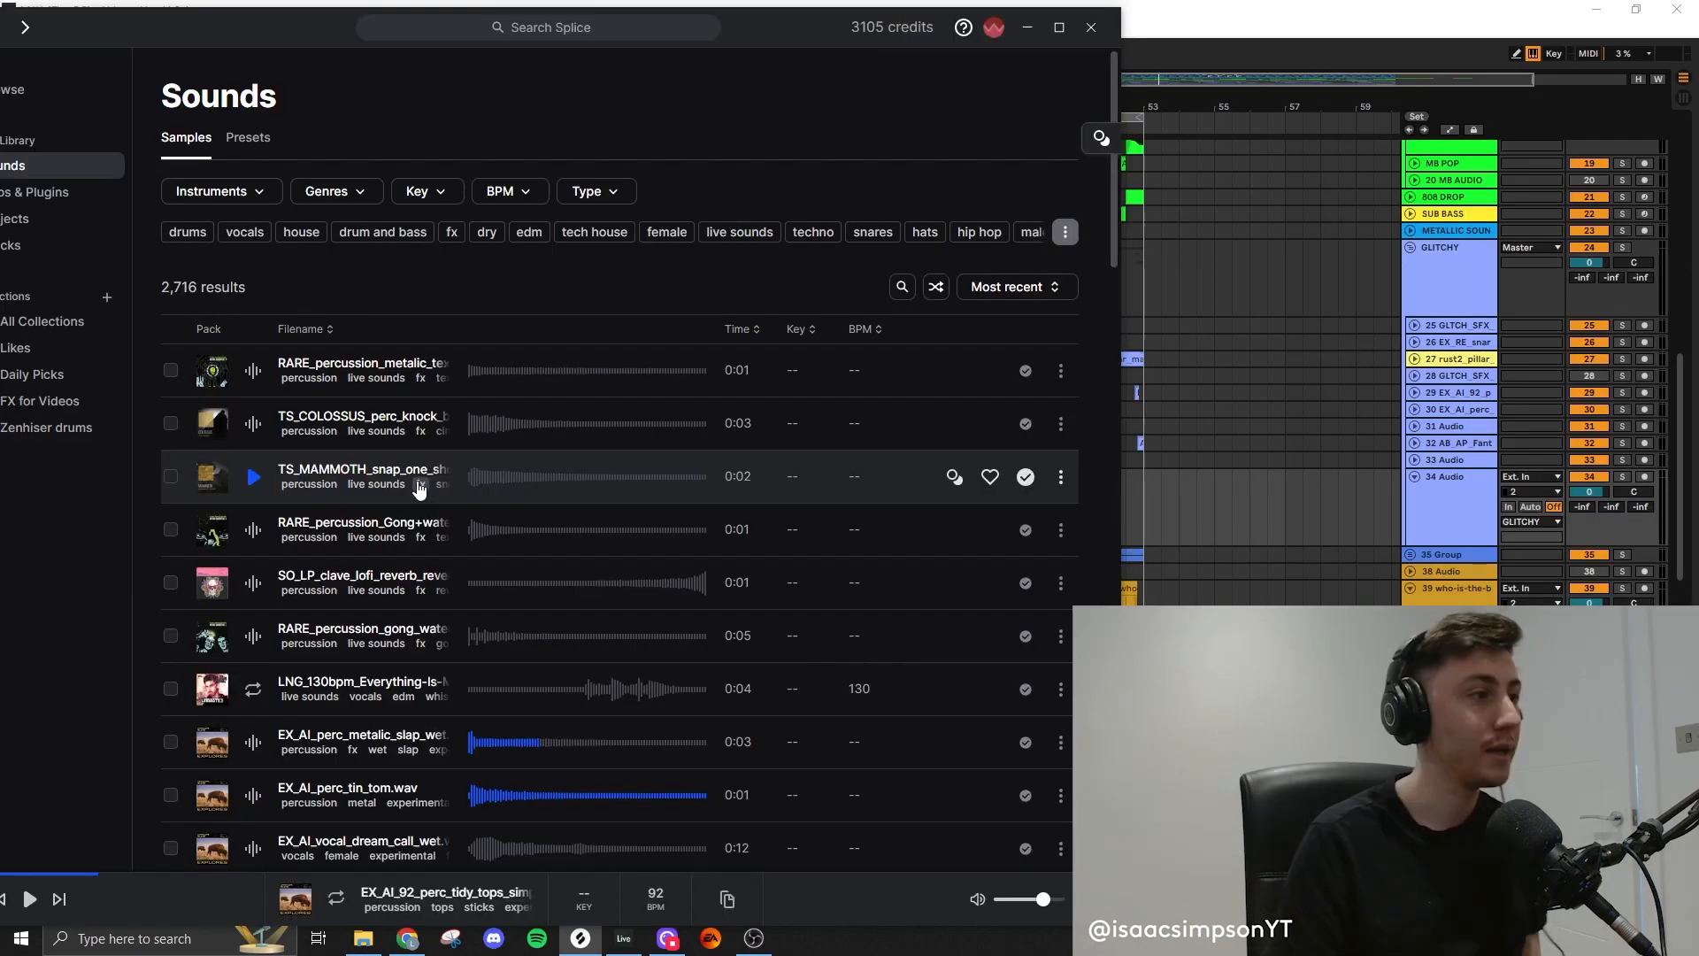
click(254, 635)
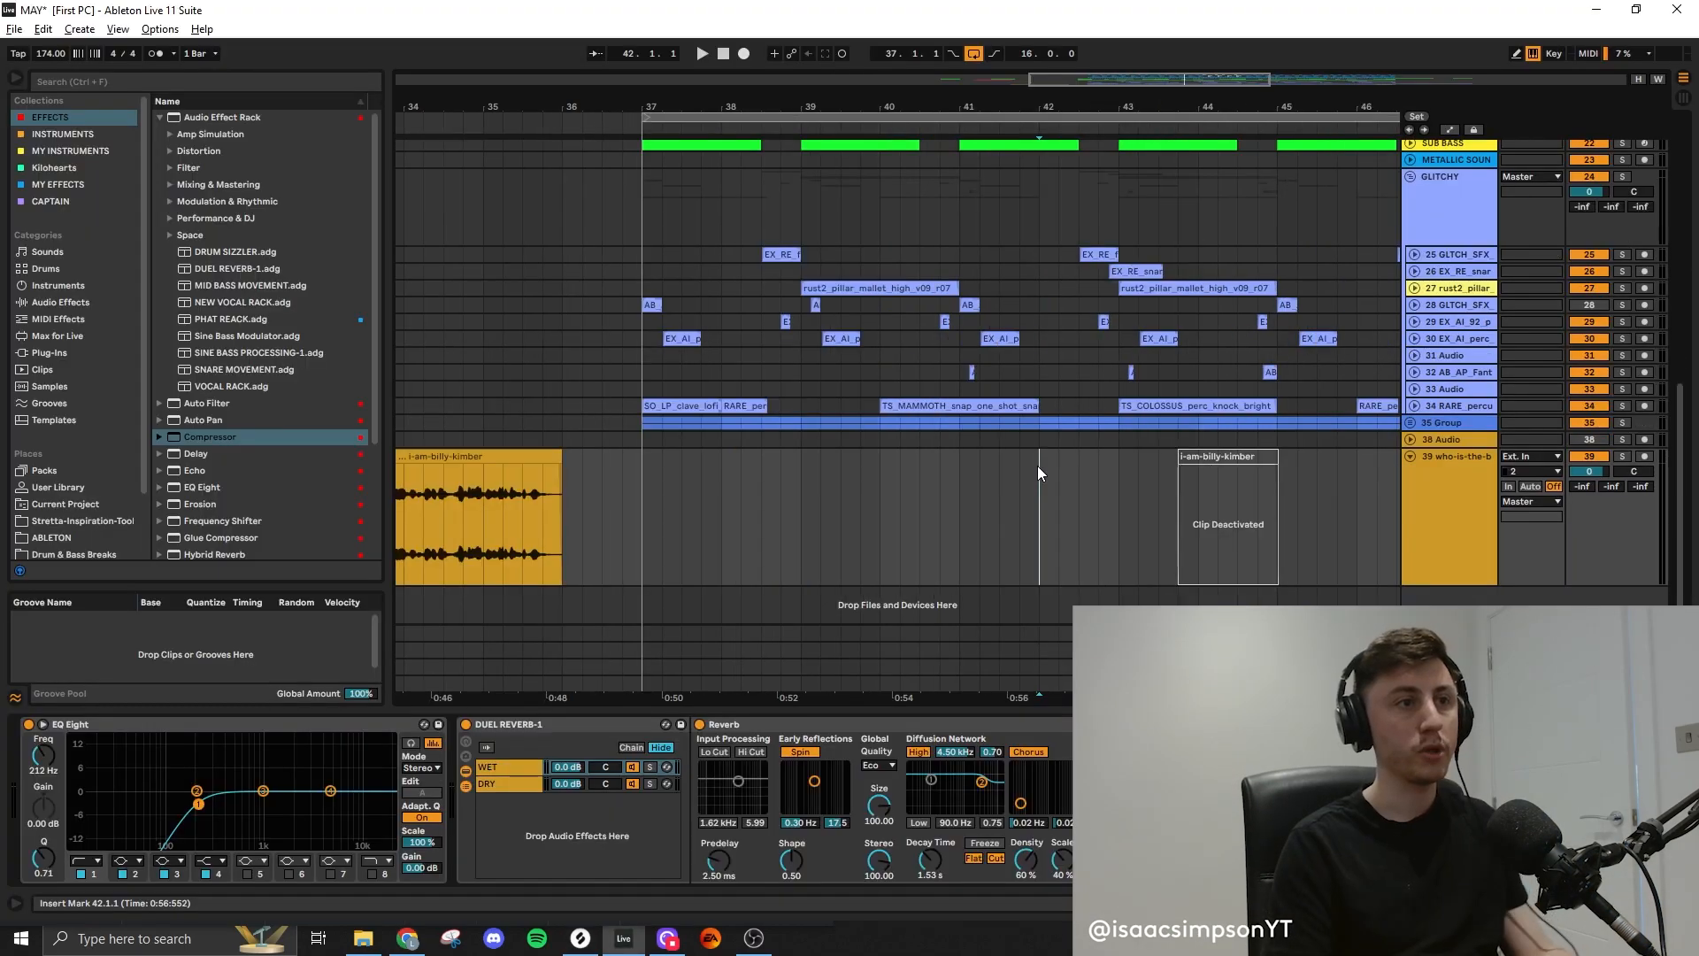
Back in Ableton Live, expand track 34, move its RARE percussion clip one beat later to 38.2, and solo the track
scroll(1037, 468, down, 3)
click(1455, 406)
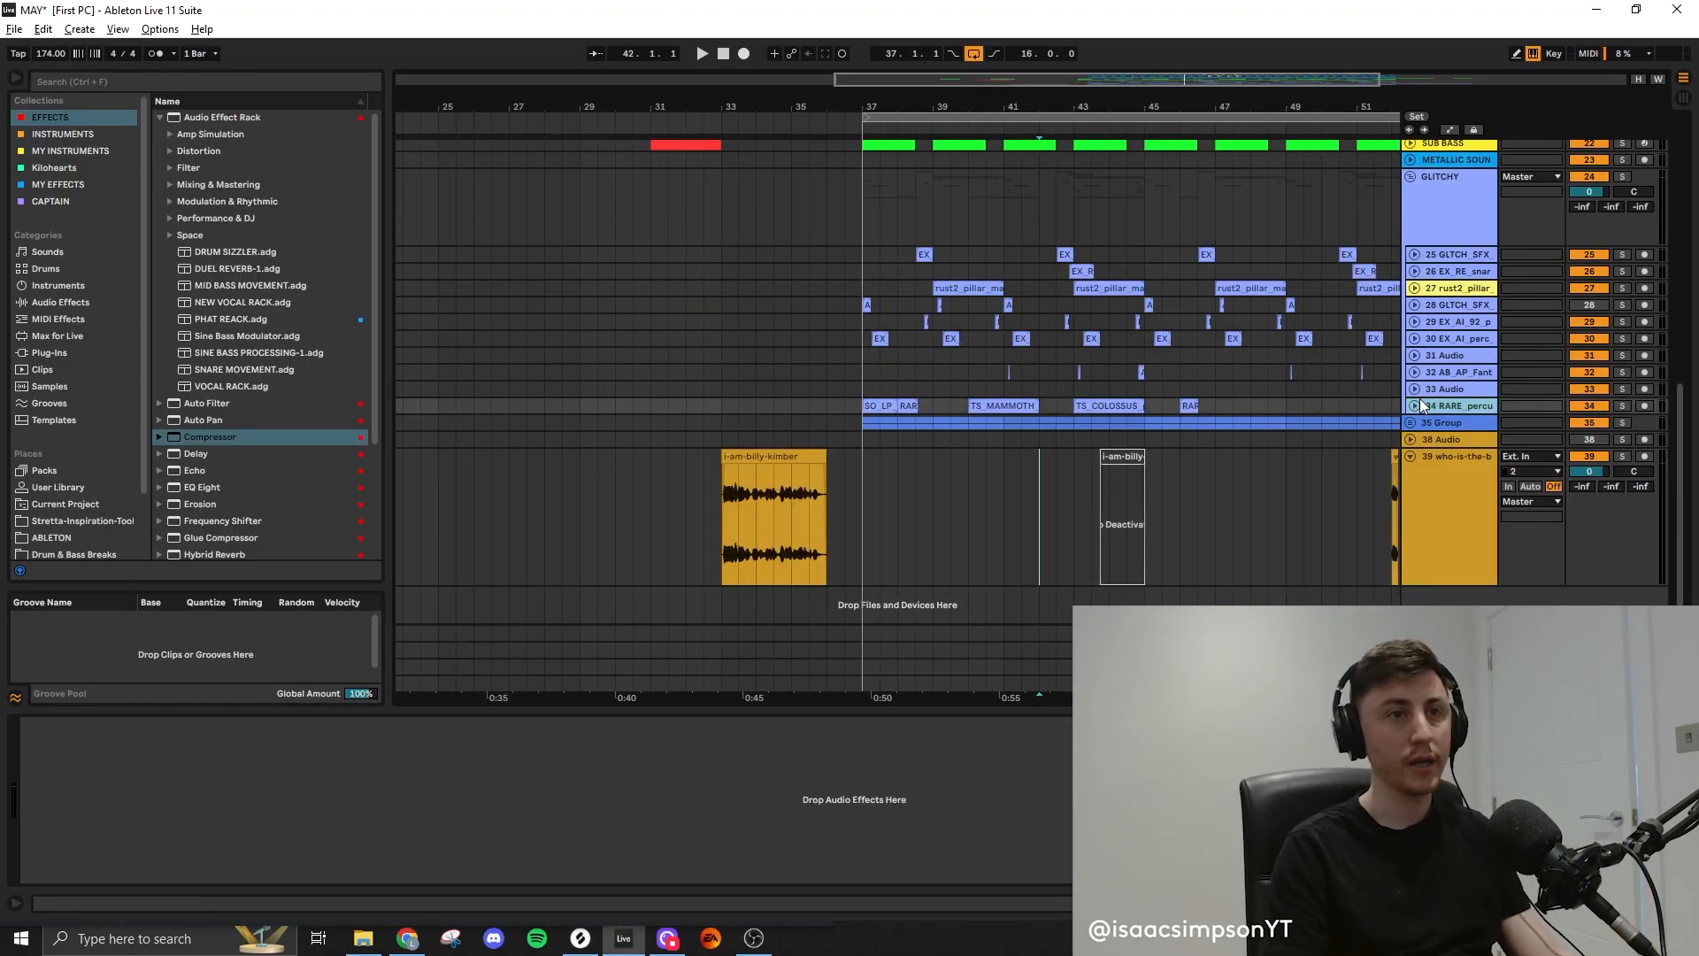
click(1414, 406)
scroll(985, 492, up, 3)
drag(795, 414, 814, 414)
click(1621, 407)
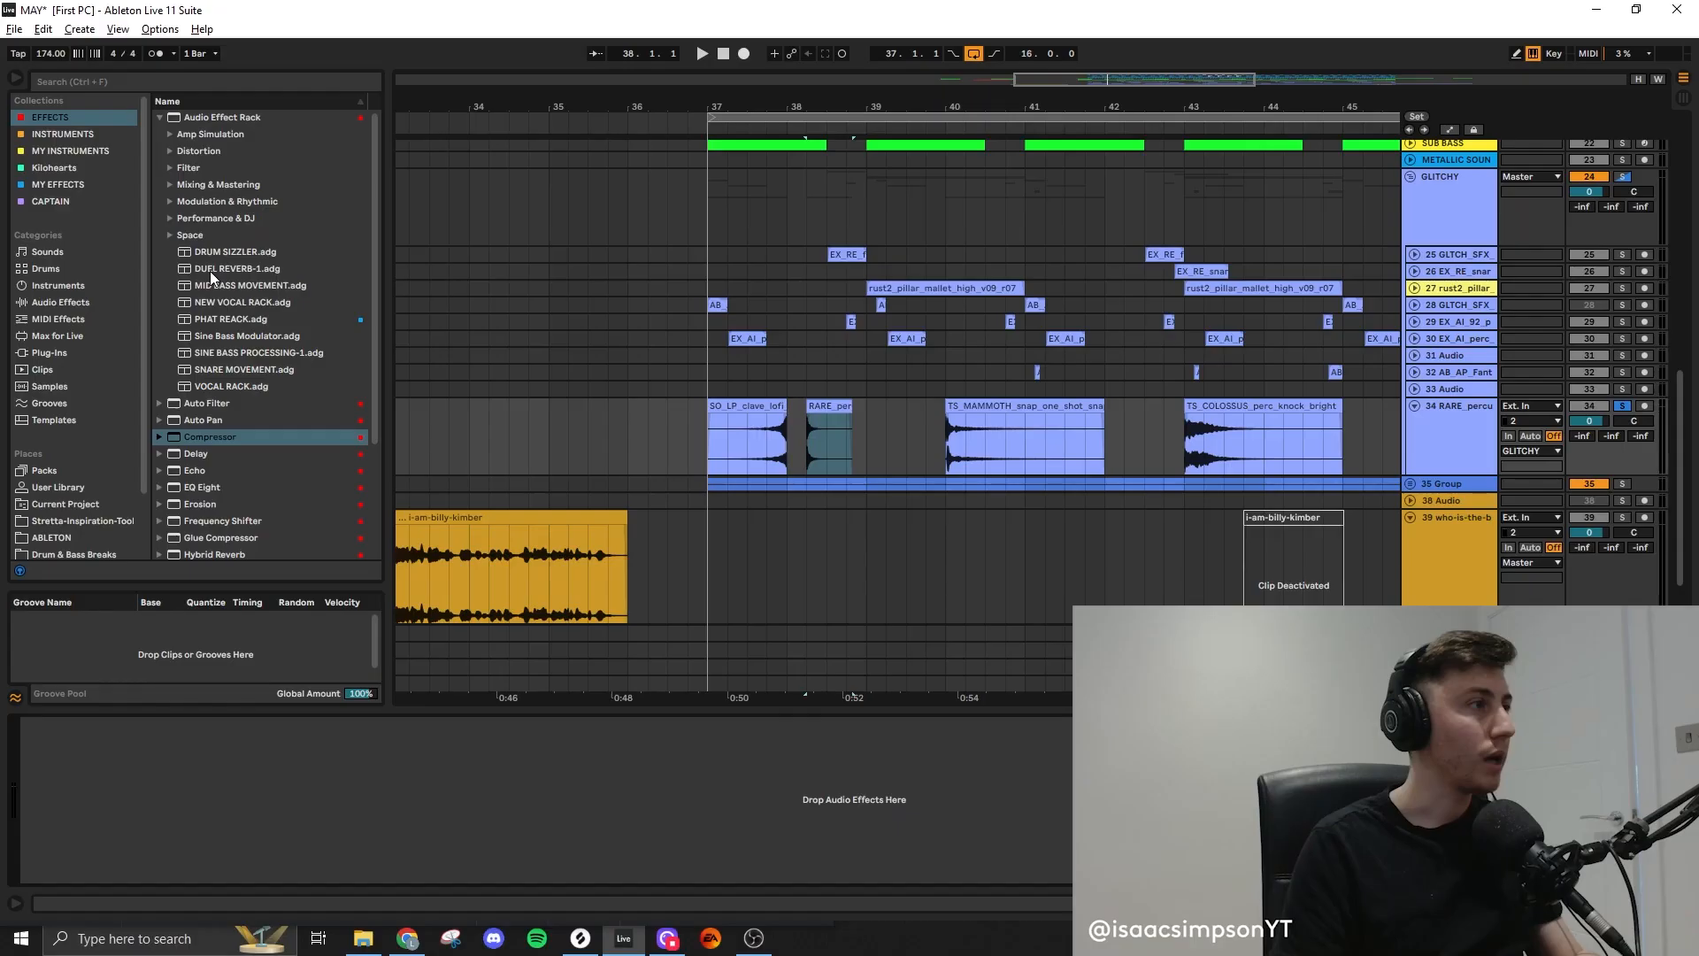
Load the DUEL REVERB-1 rack on track 34, add Hybrid Reverb's Endless Arctic preset after its Reverb, and play it
drag(283, 253, 435, 729)
click(202, 269)
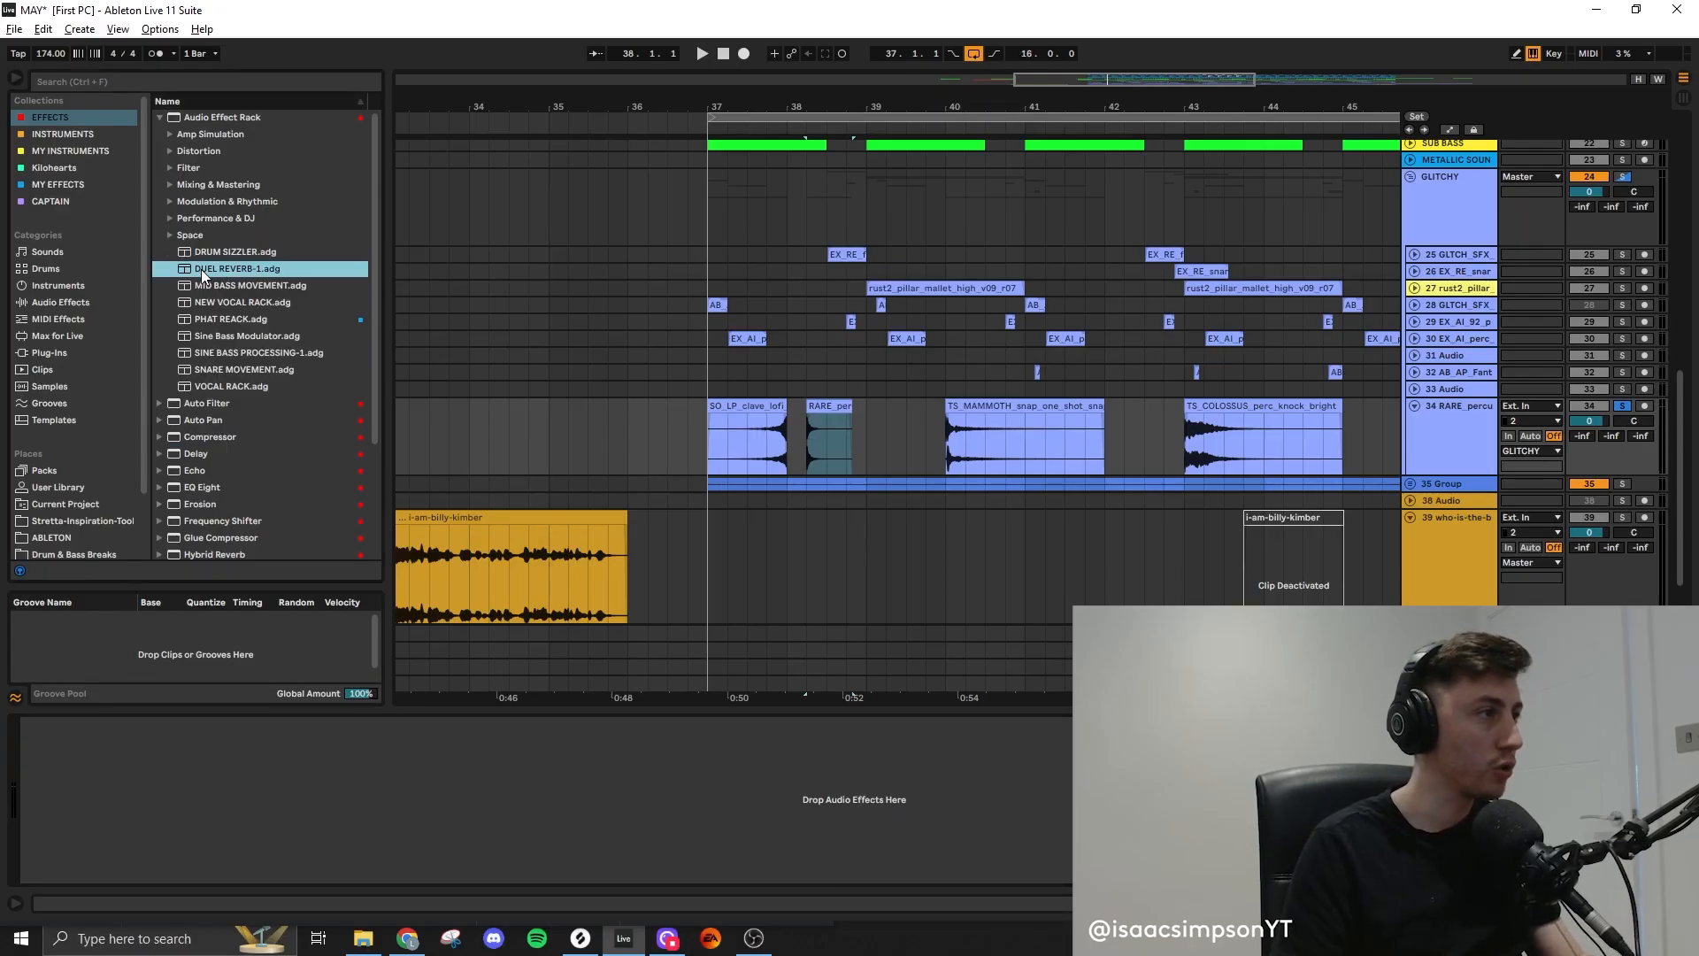
drag(236, 838, 236, 839)
scroll(217, 449, down, 3)
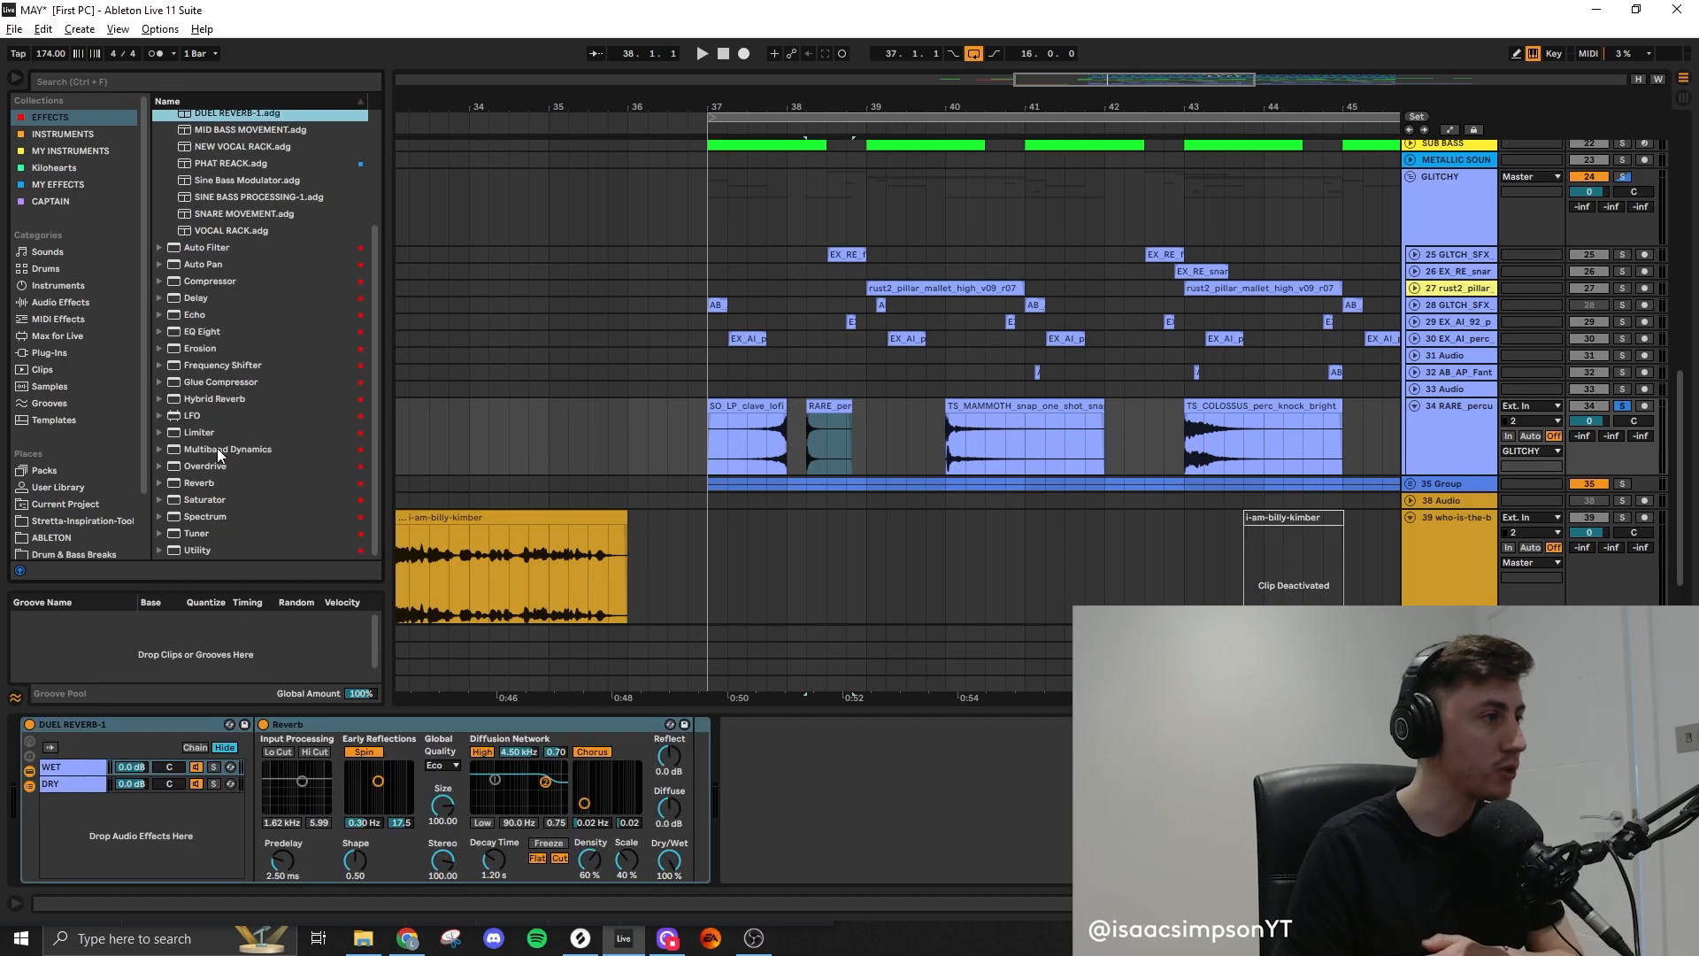
click(165, 398)
click(171, 370)
click(171, 370)
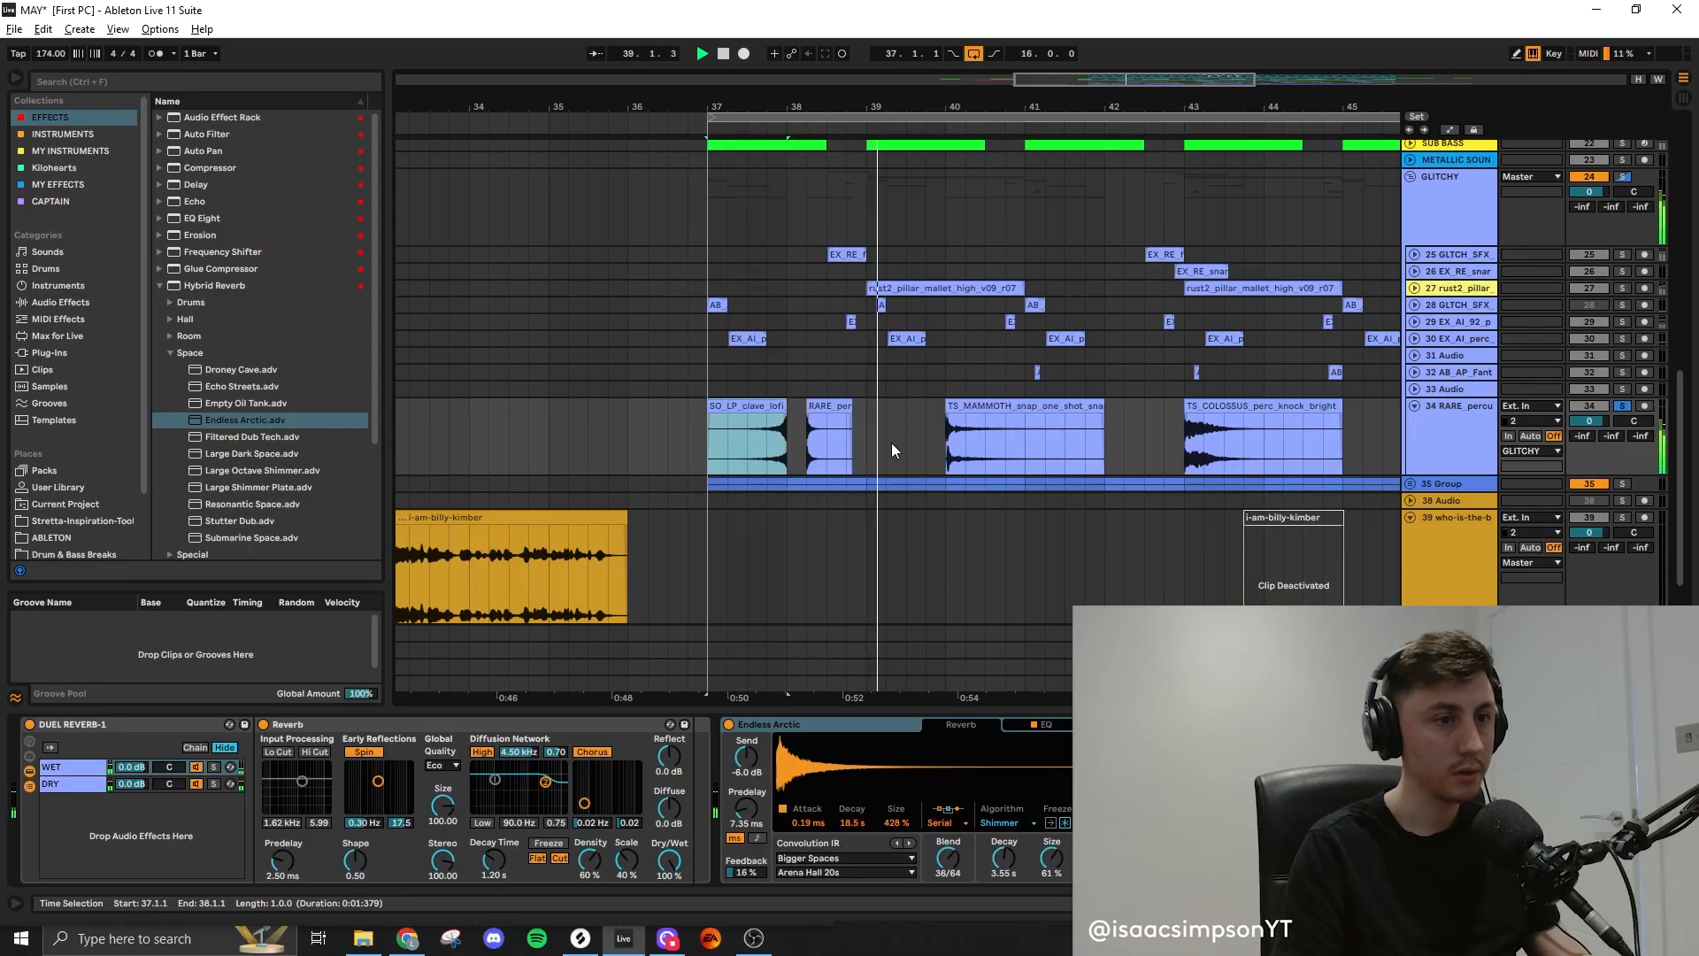
click(1327, 796)
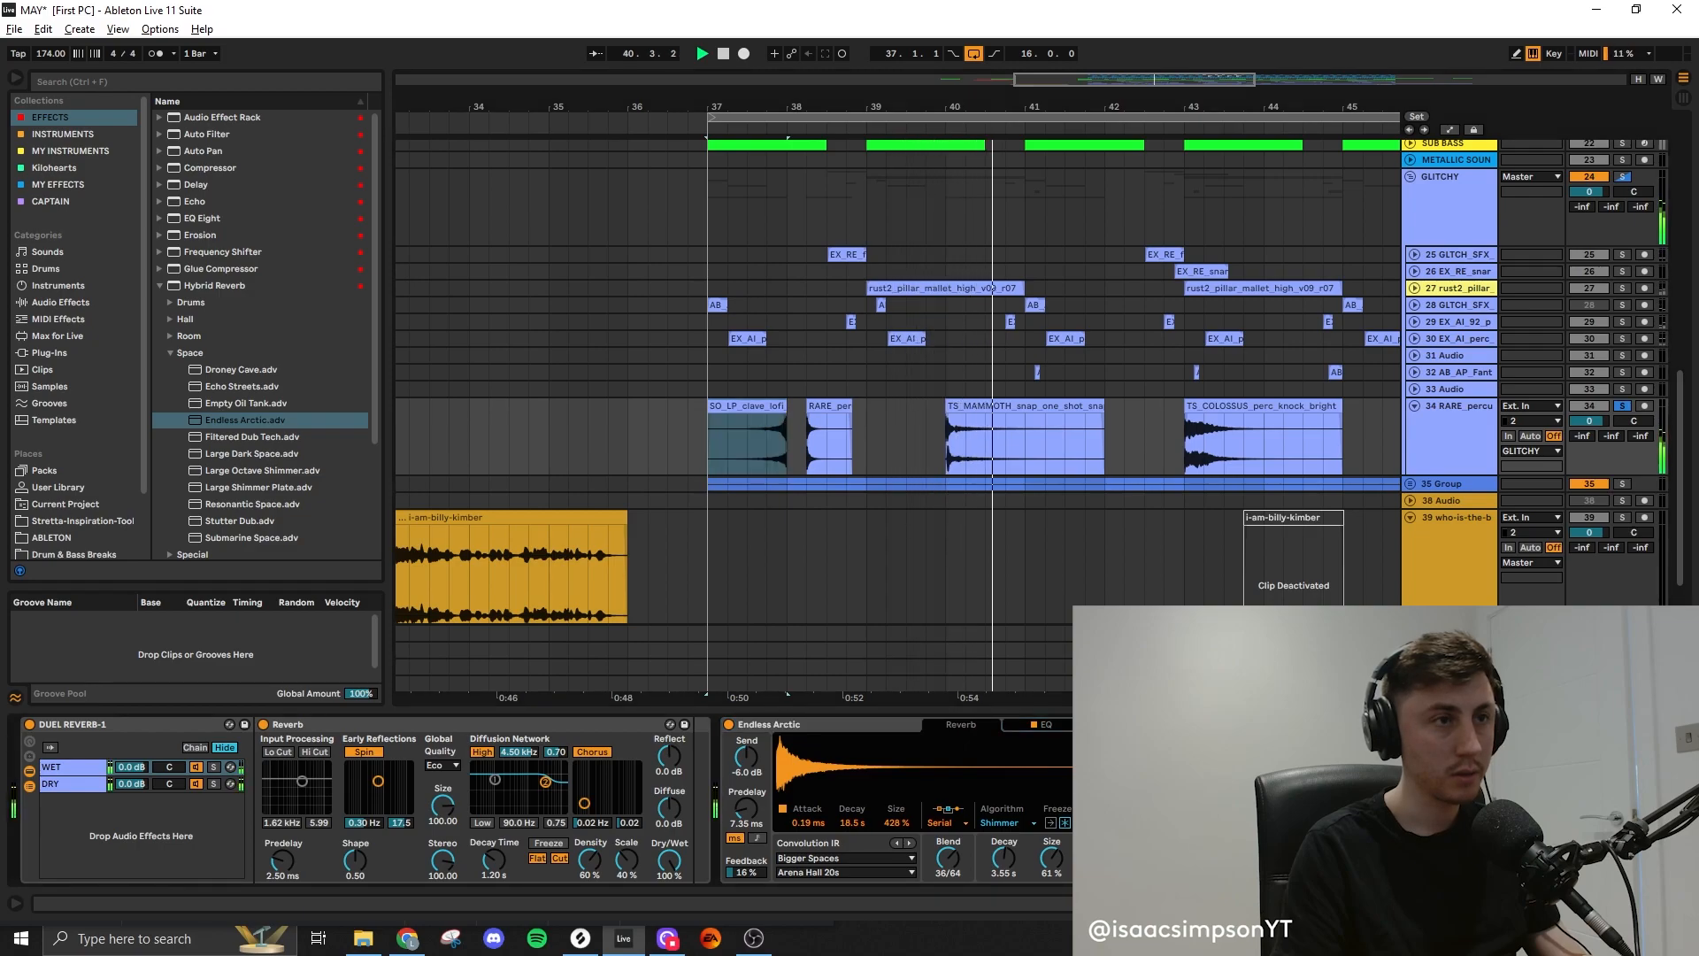
scroll(1181, 646, down, 4)
scroll(1136, 508, right, 3)
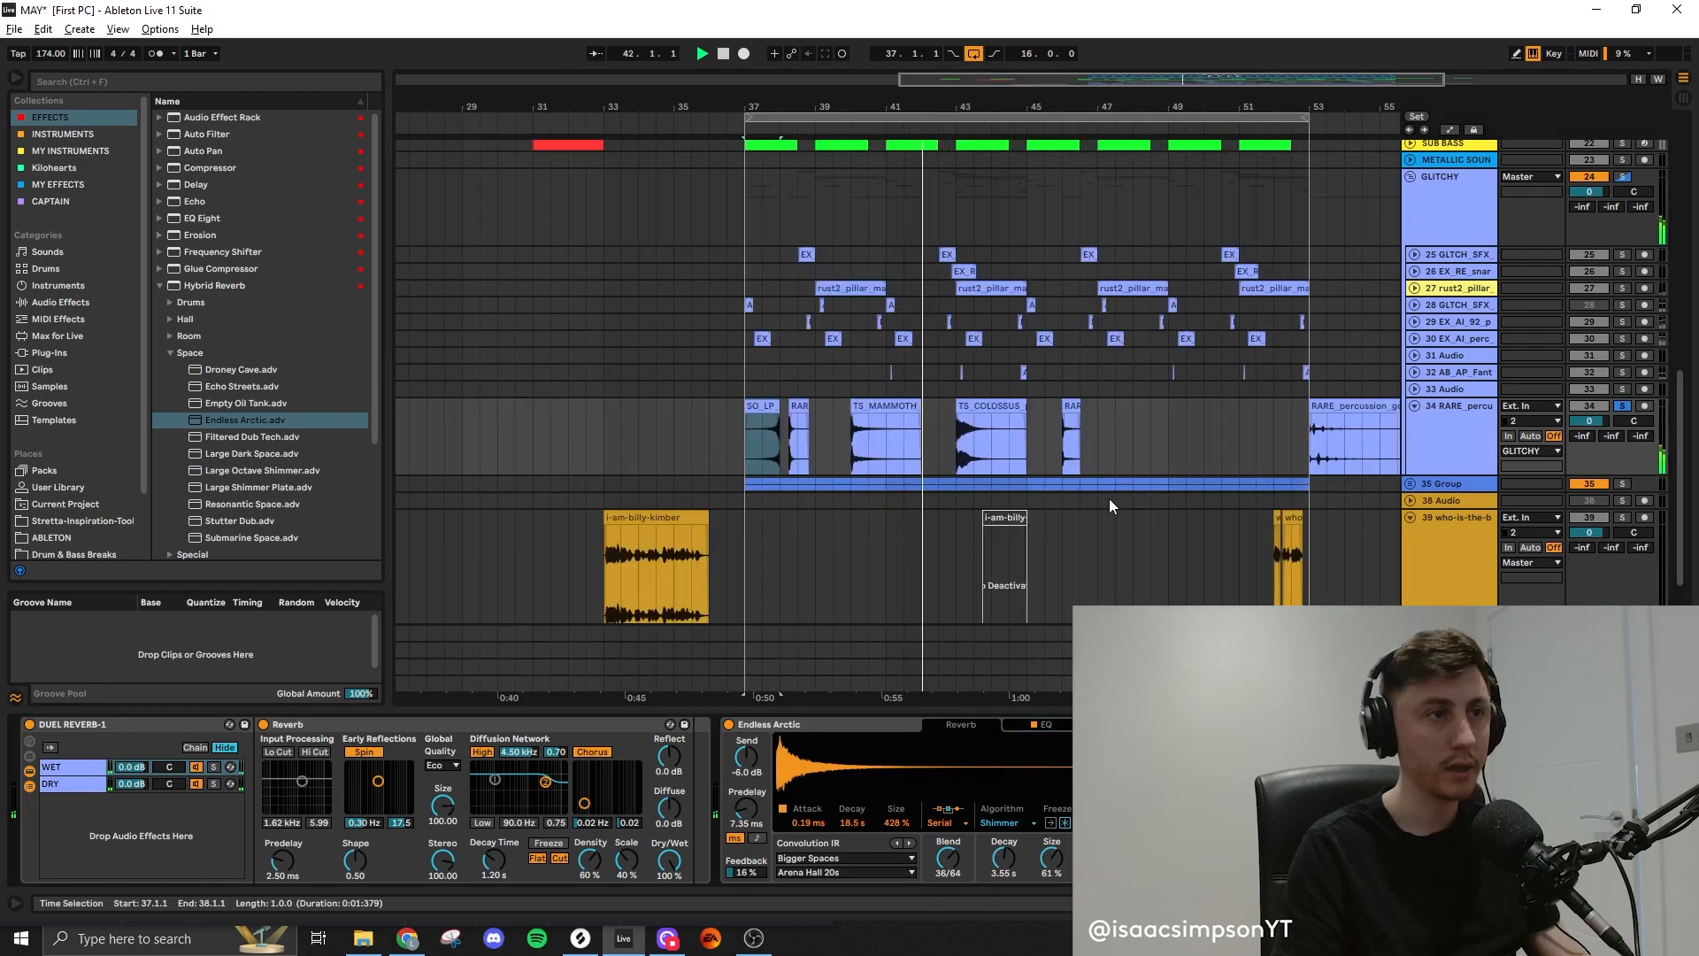
Duplicate track 34, deactivate the copy and rename it INTRO
click(1445, 430)
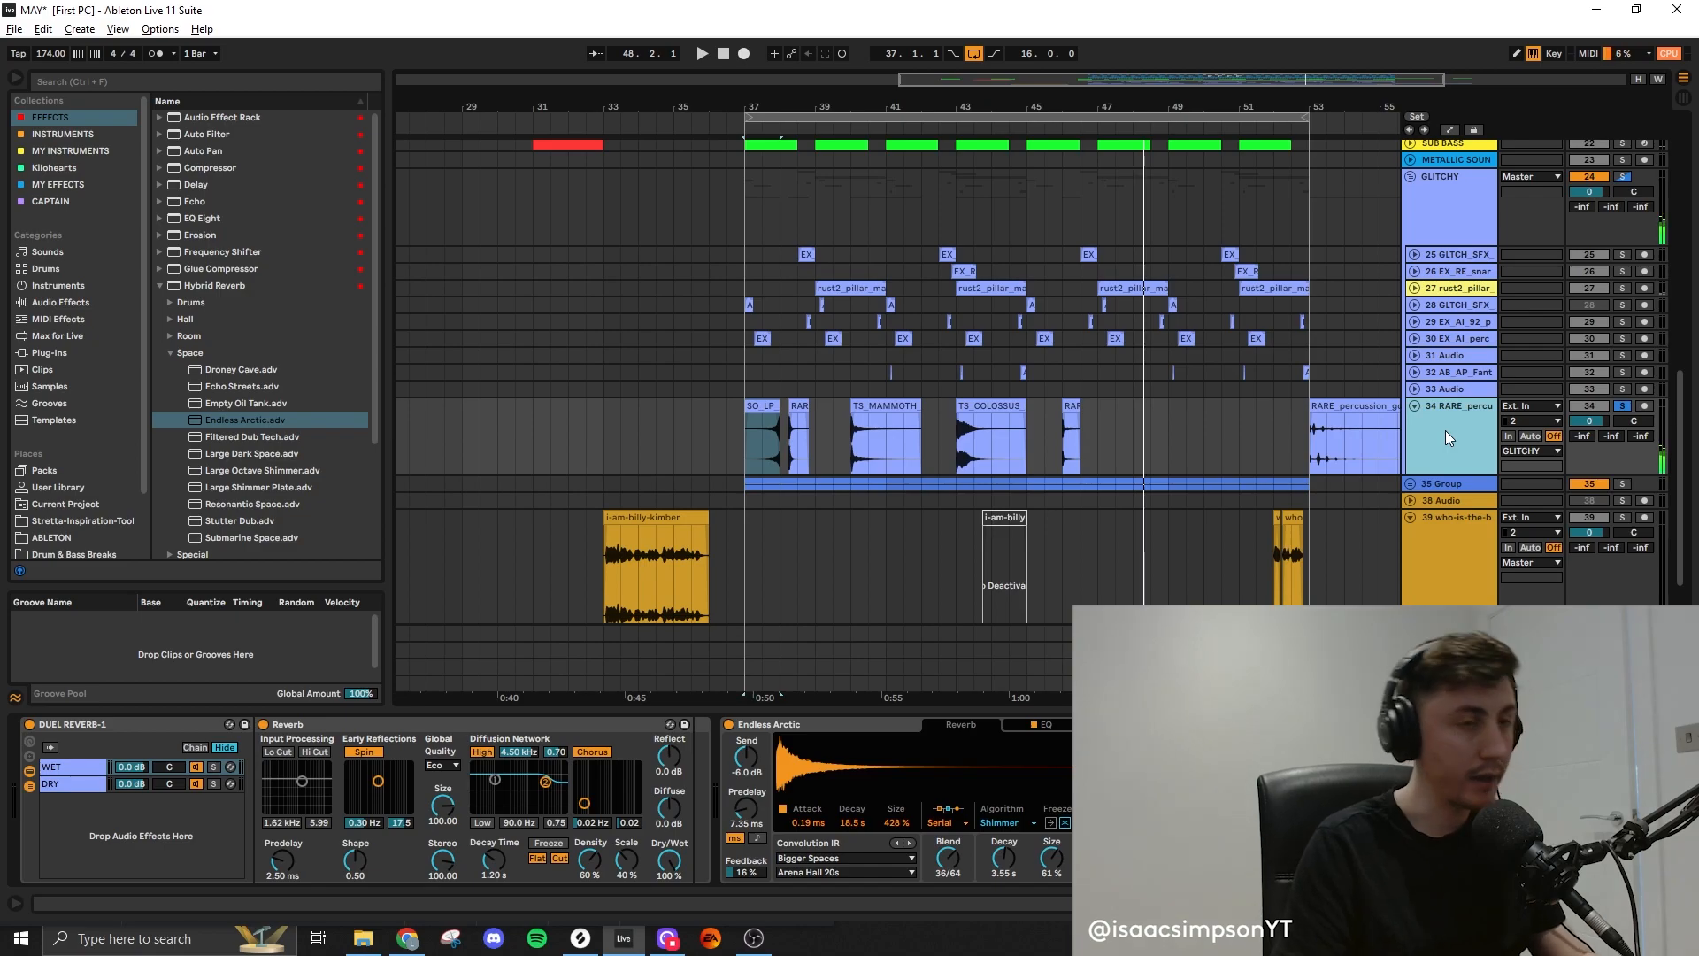
key(ctrl+d)
click(1571, 487)
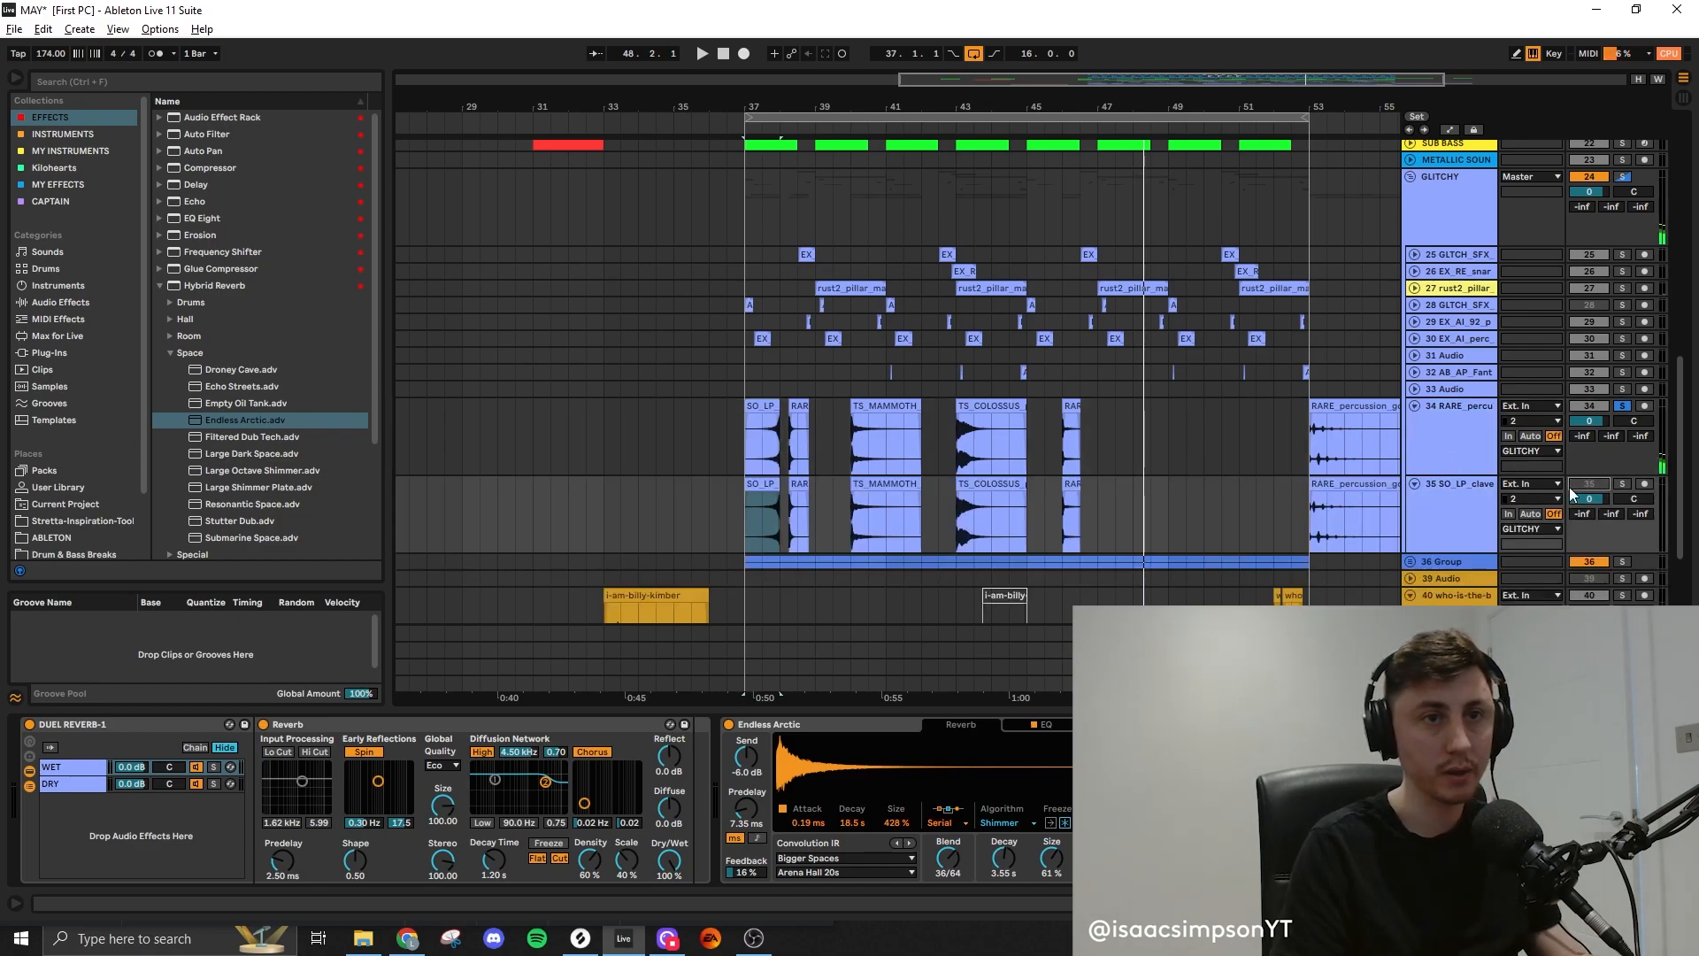
click(1445, 496)
key(ctrl+r)
text(i)
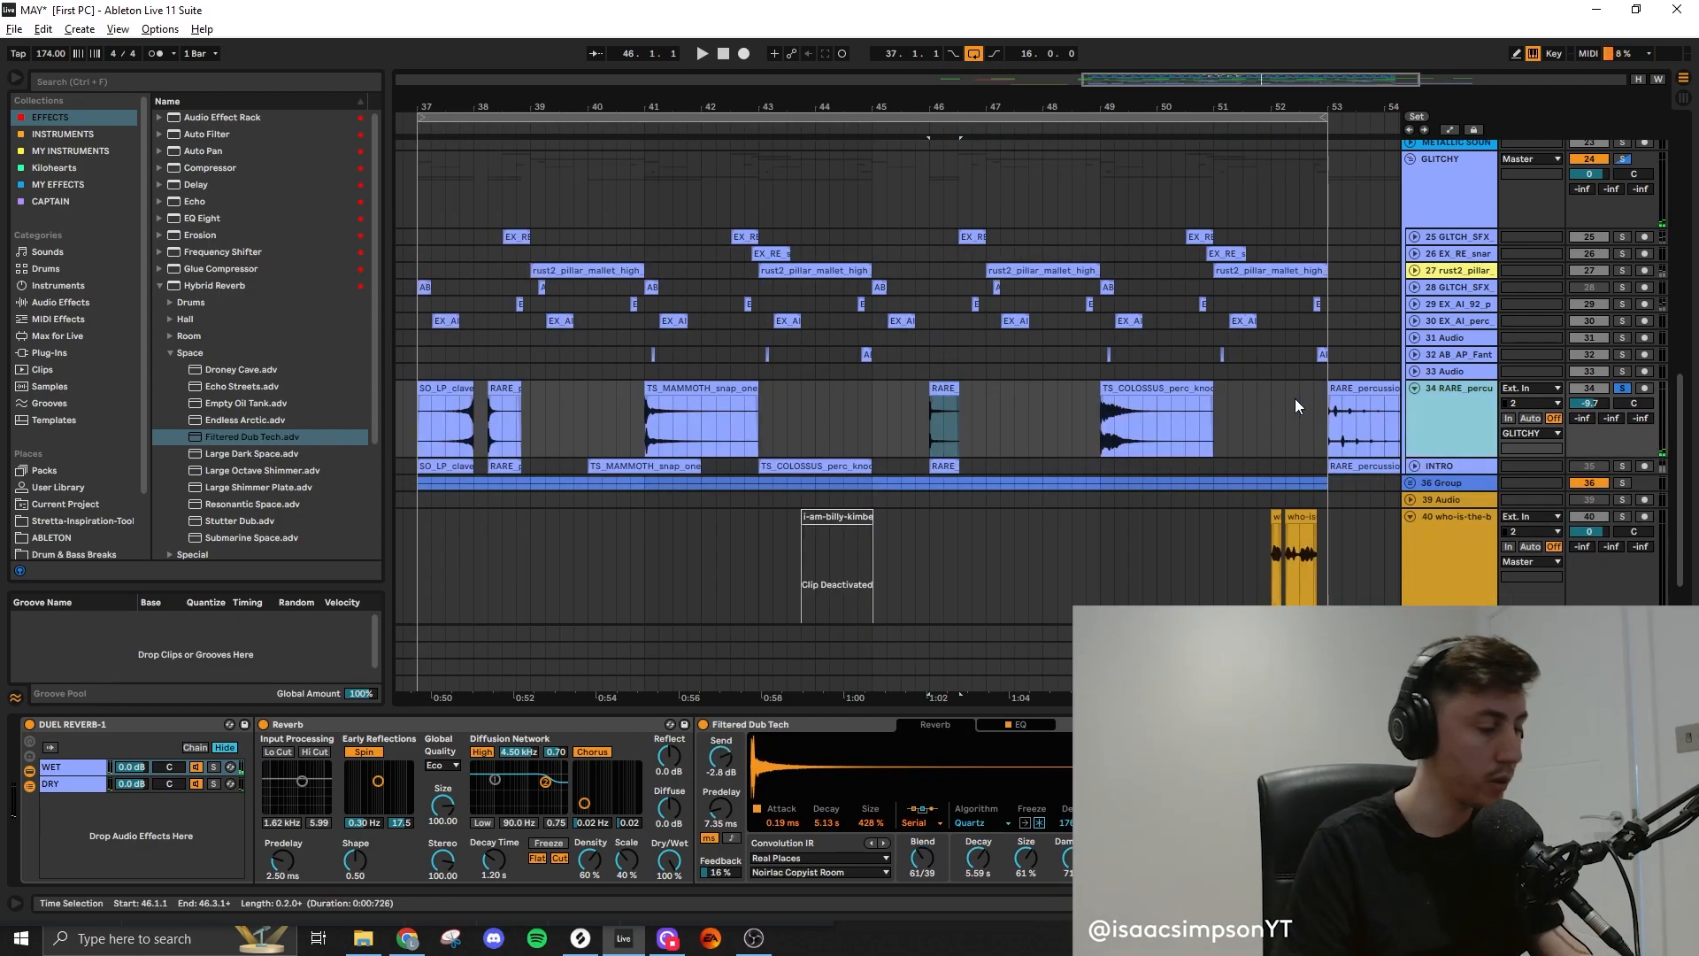
Duplicate track 34 again, delete the clips on the copy, and move the RARE percussion clip at bar 46 onto it
key(ctrl+d)
scroll(1012, 402, down, 3)
drag(1303, 507, 741, 496)
key(Delete)
scroll(936, 469, up, 3)
drag(1038, 404, 1043, 494)
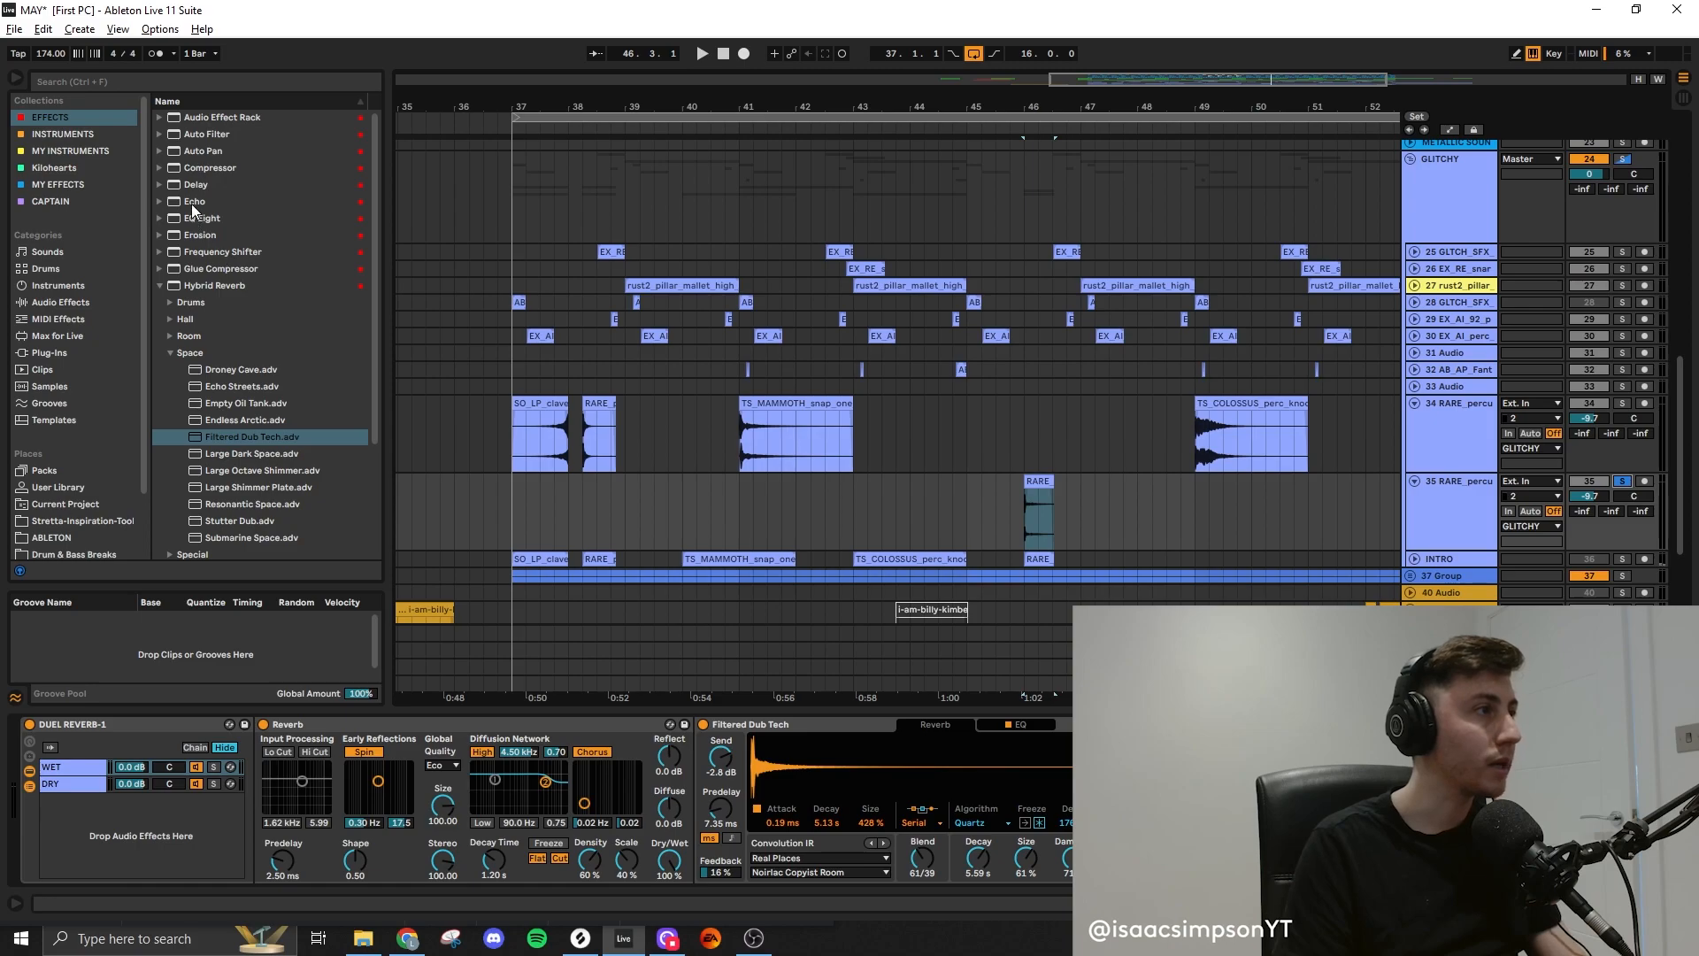
Add Echo to the DRY chain of track 35's DUEL REVERB-1 rack and lower its feedback while playing that chain soloed
drag(192, 205, 94, 801)
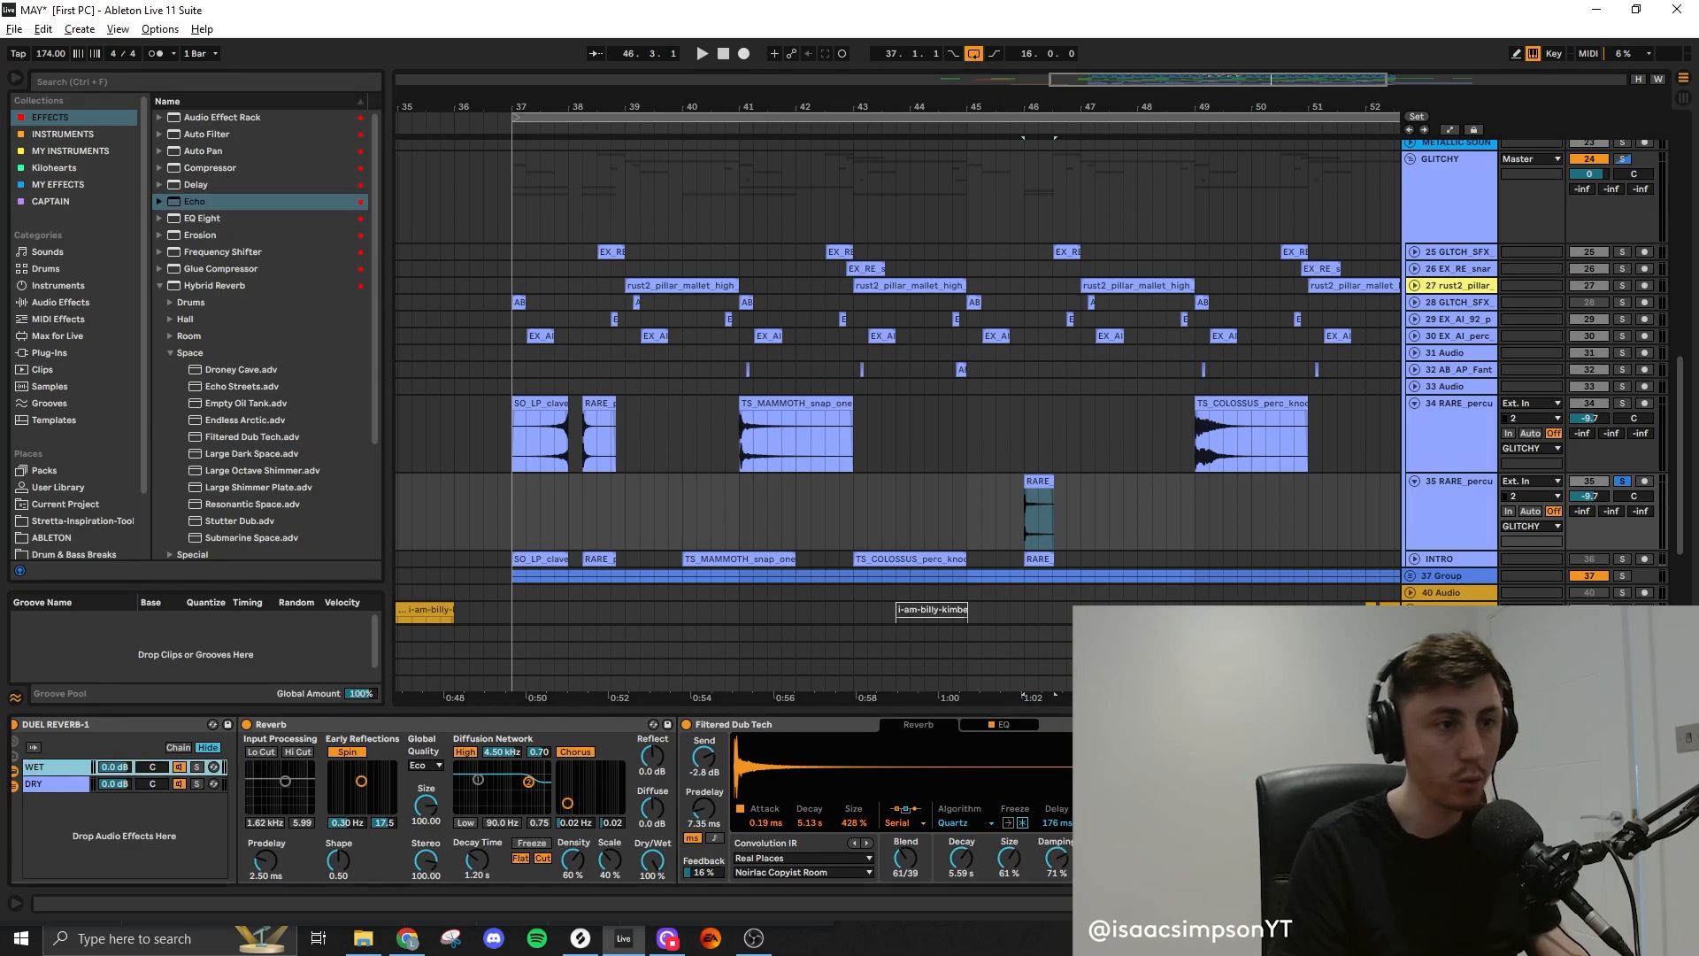
key(space)
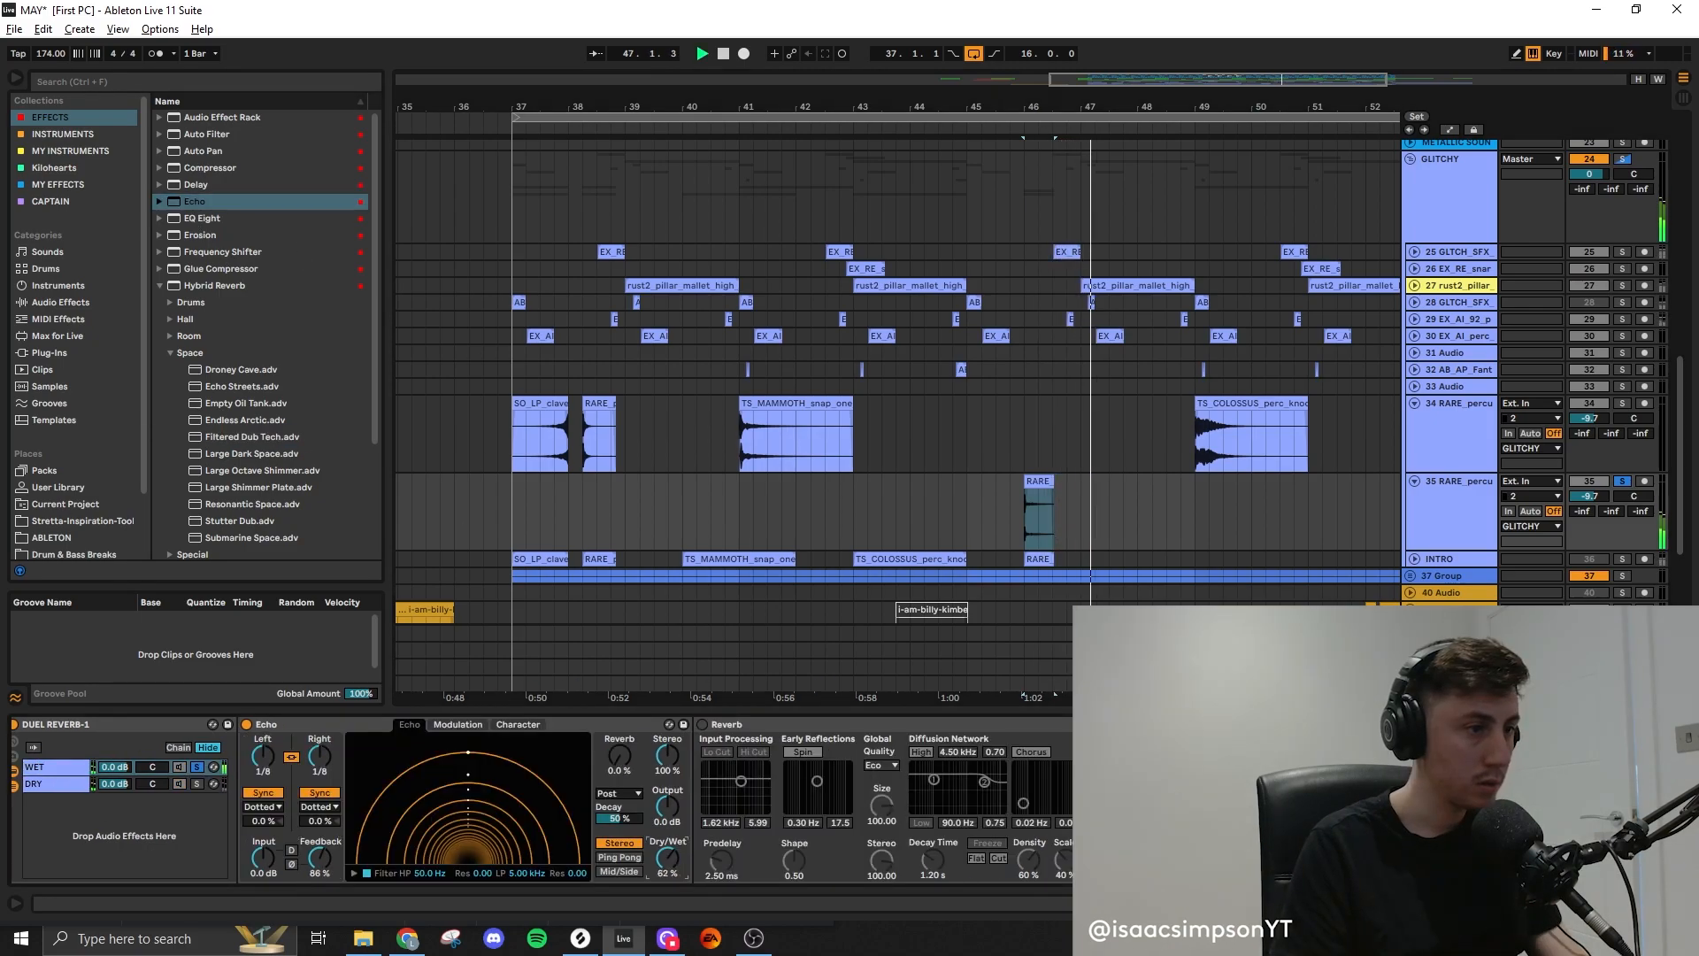
click(344, 724)
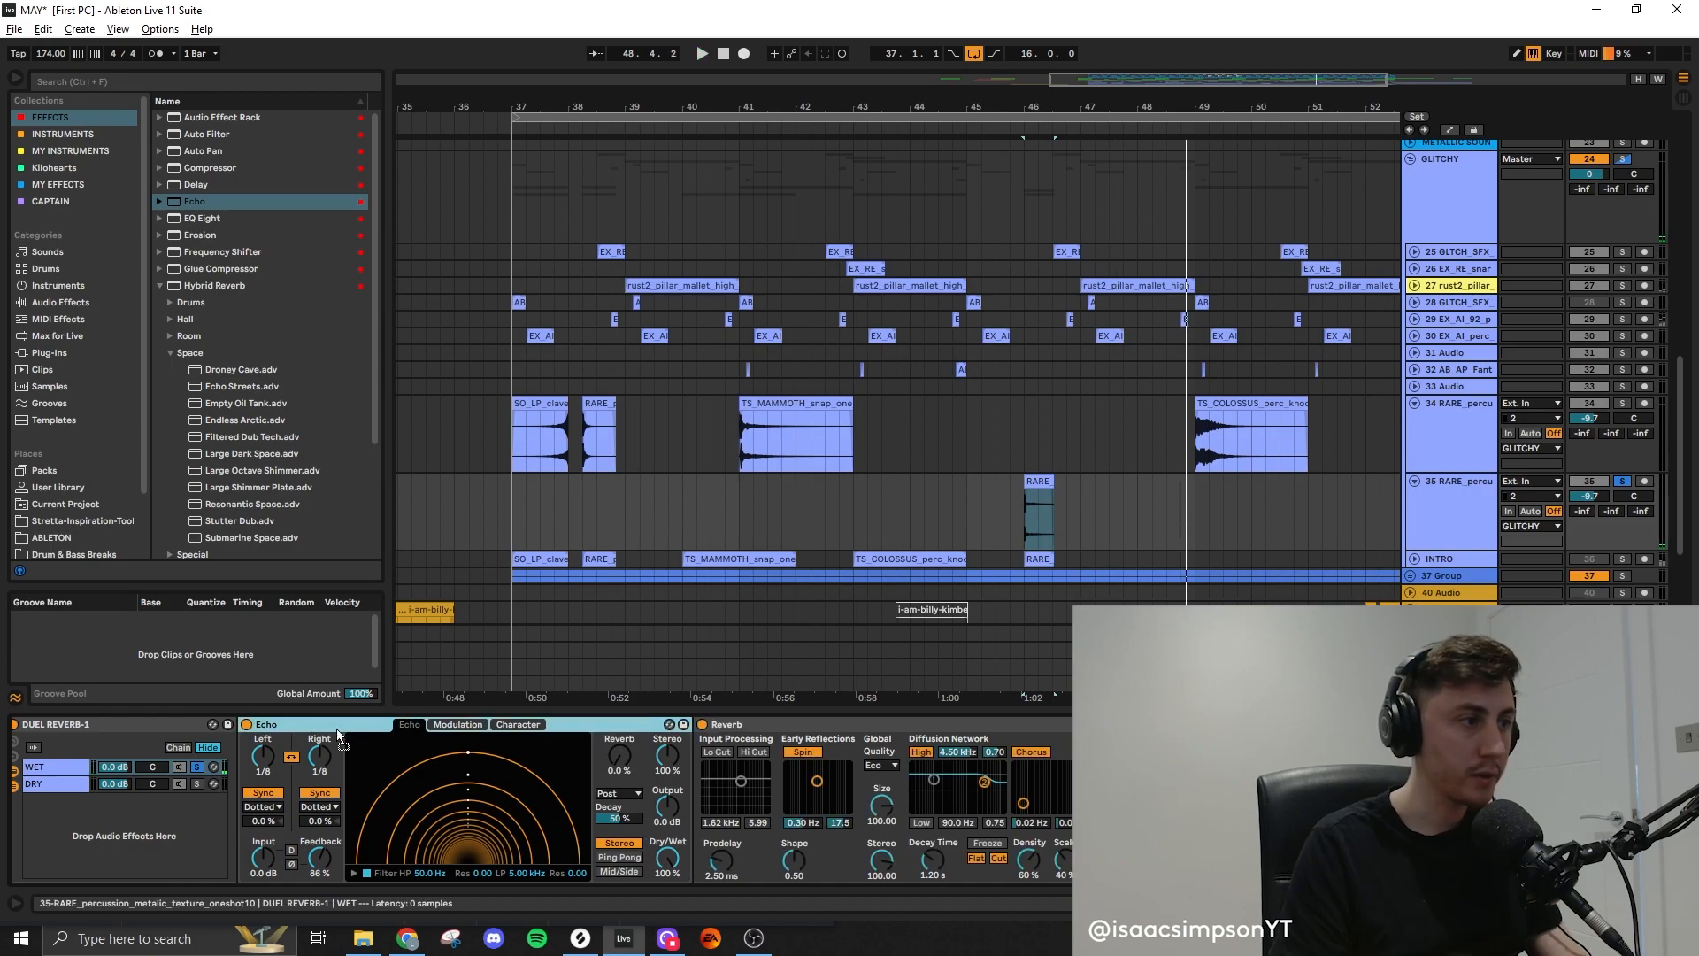
drag(289, 752, 115, 784)
click(213, 783)
key(space)
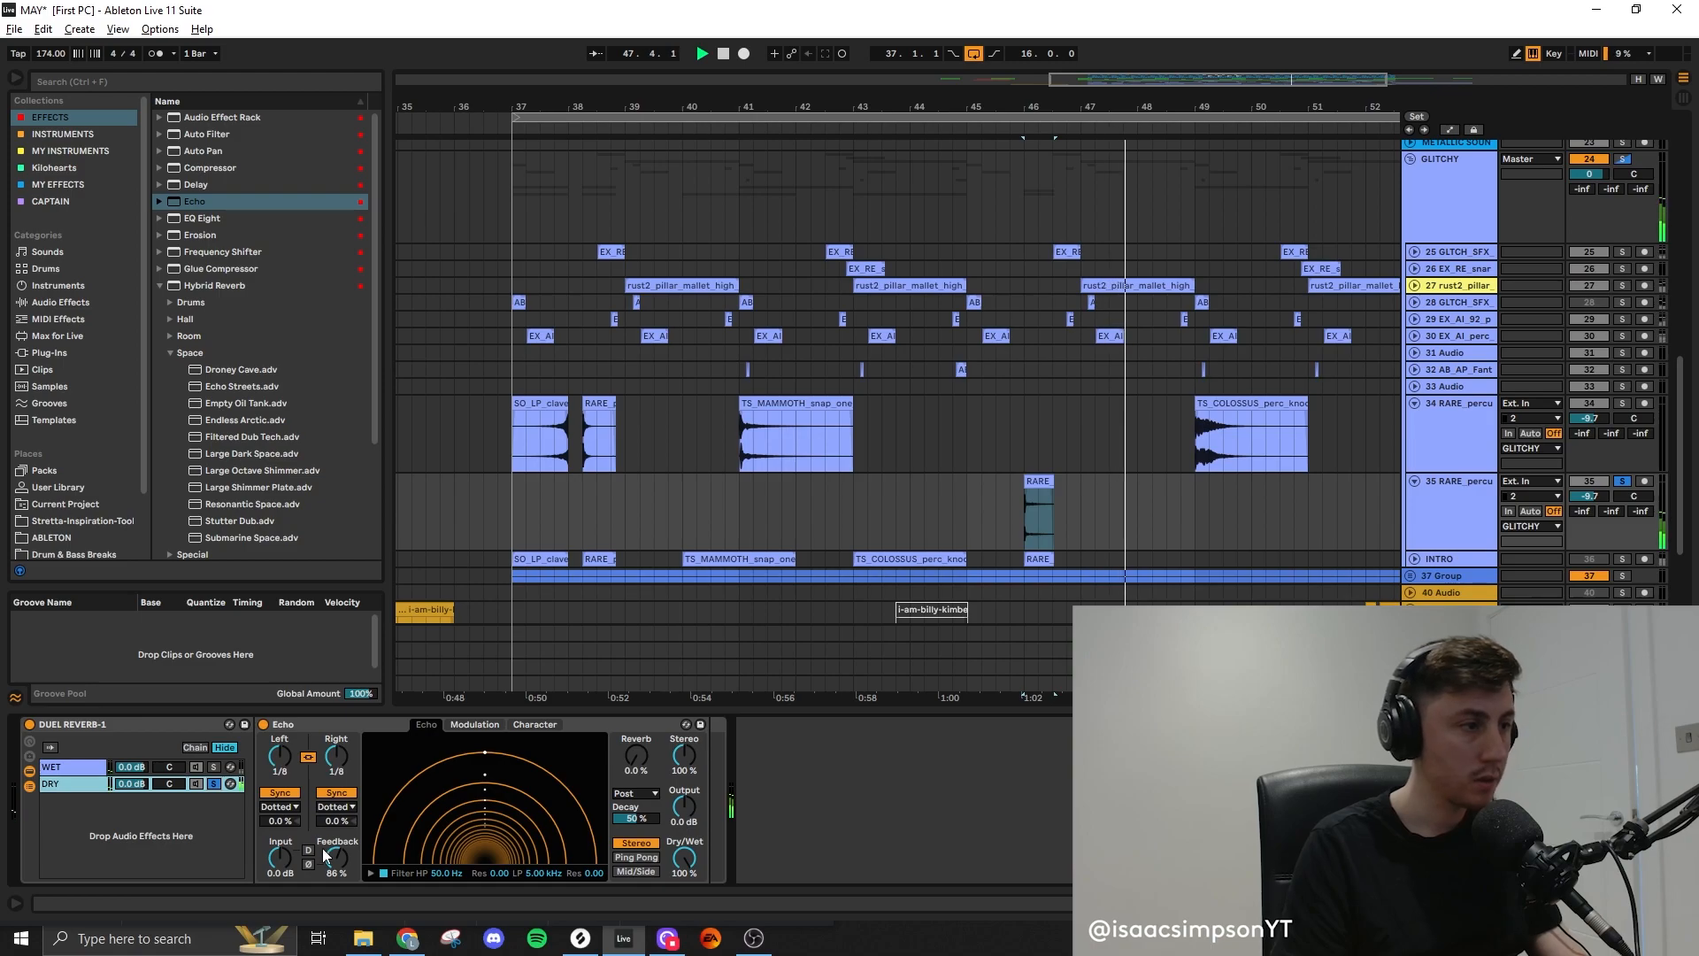
drag(336, 857, 337, 876)
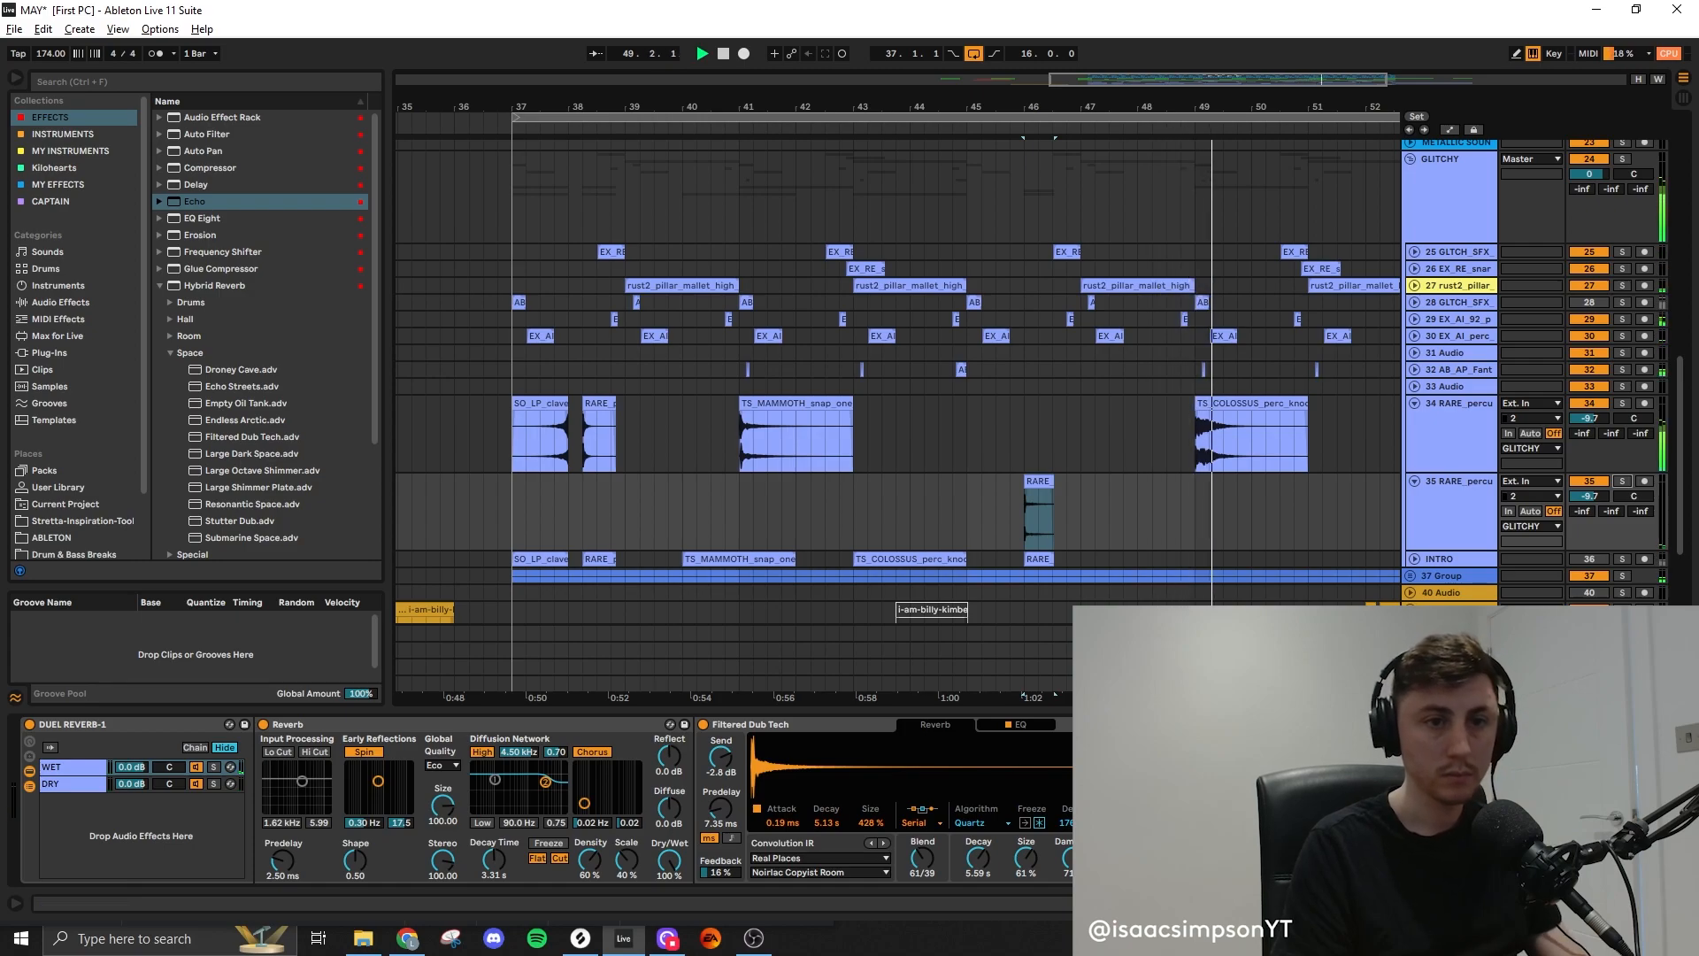
Group percussion tracks 34 to 36 and load EQ Eight on the new group
scroll(849, 801, right, 2)
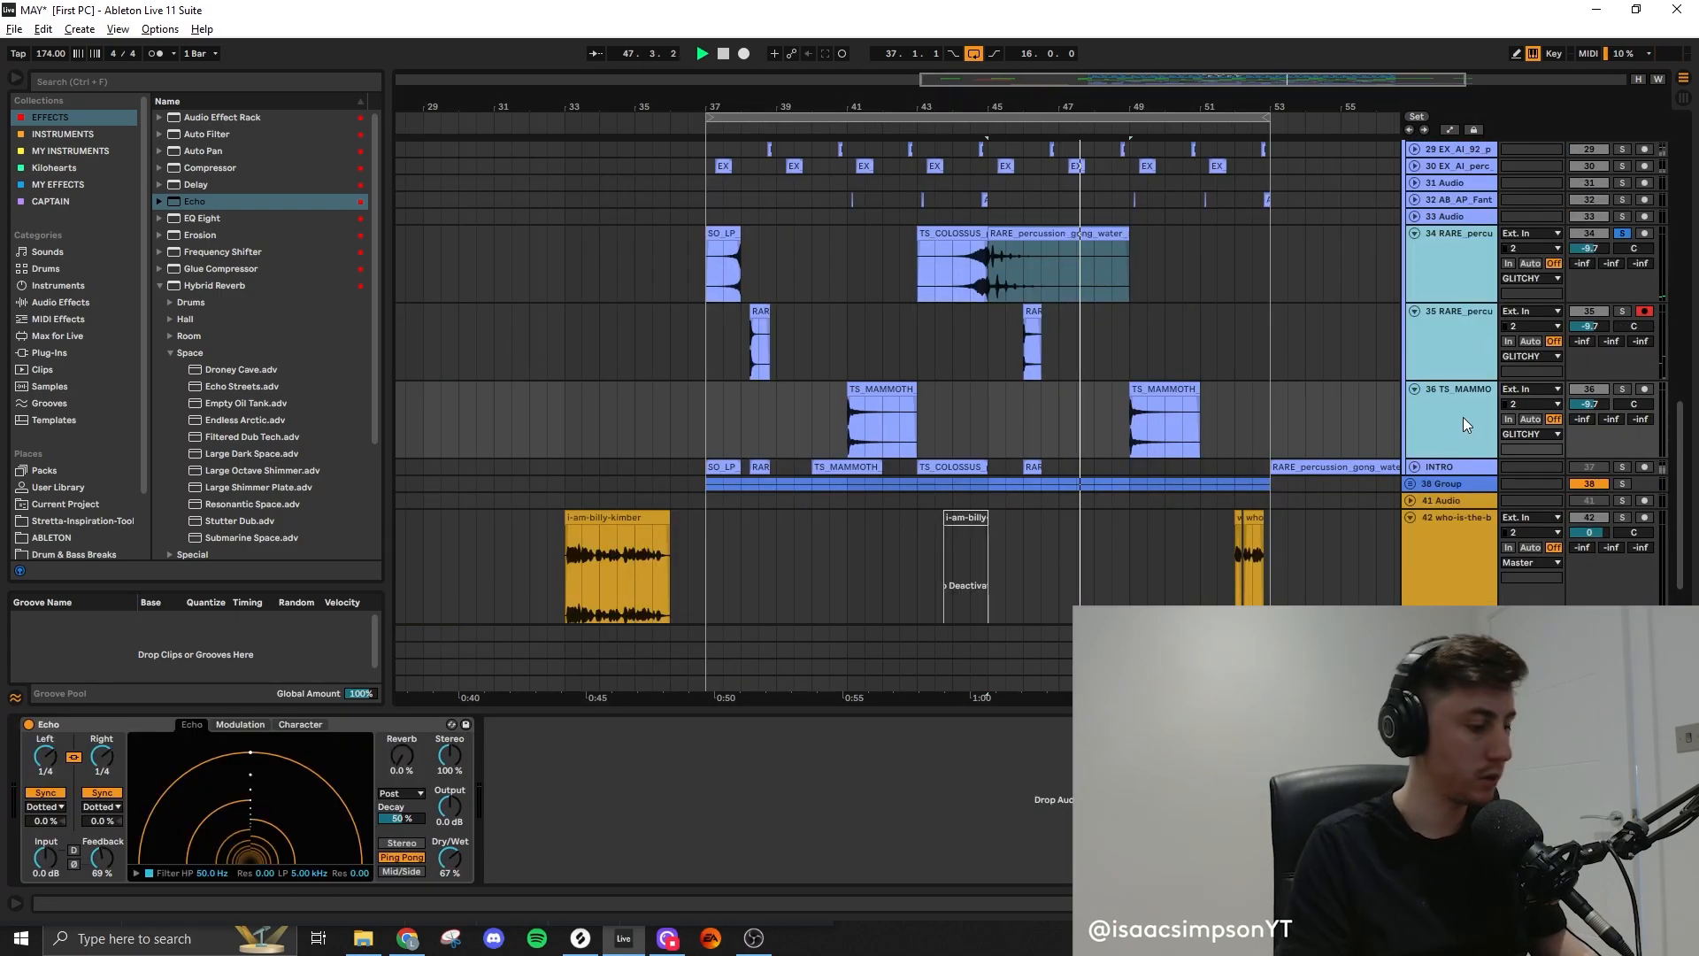
key(ctrl+g)
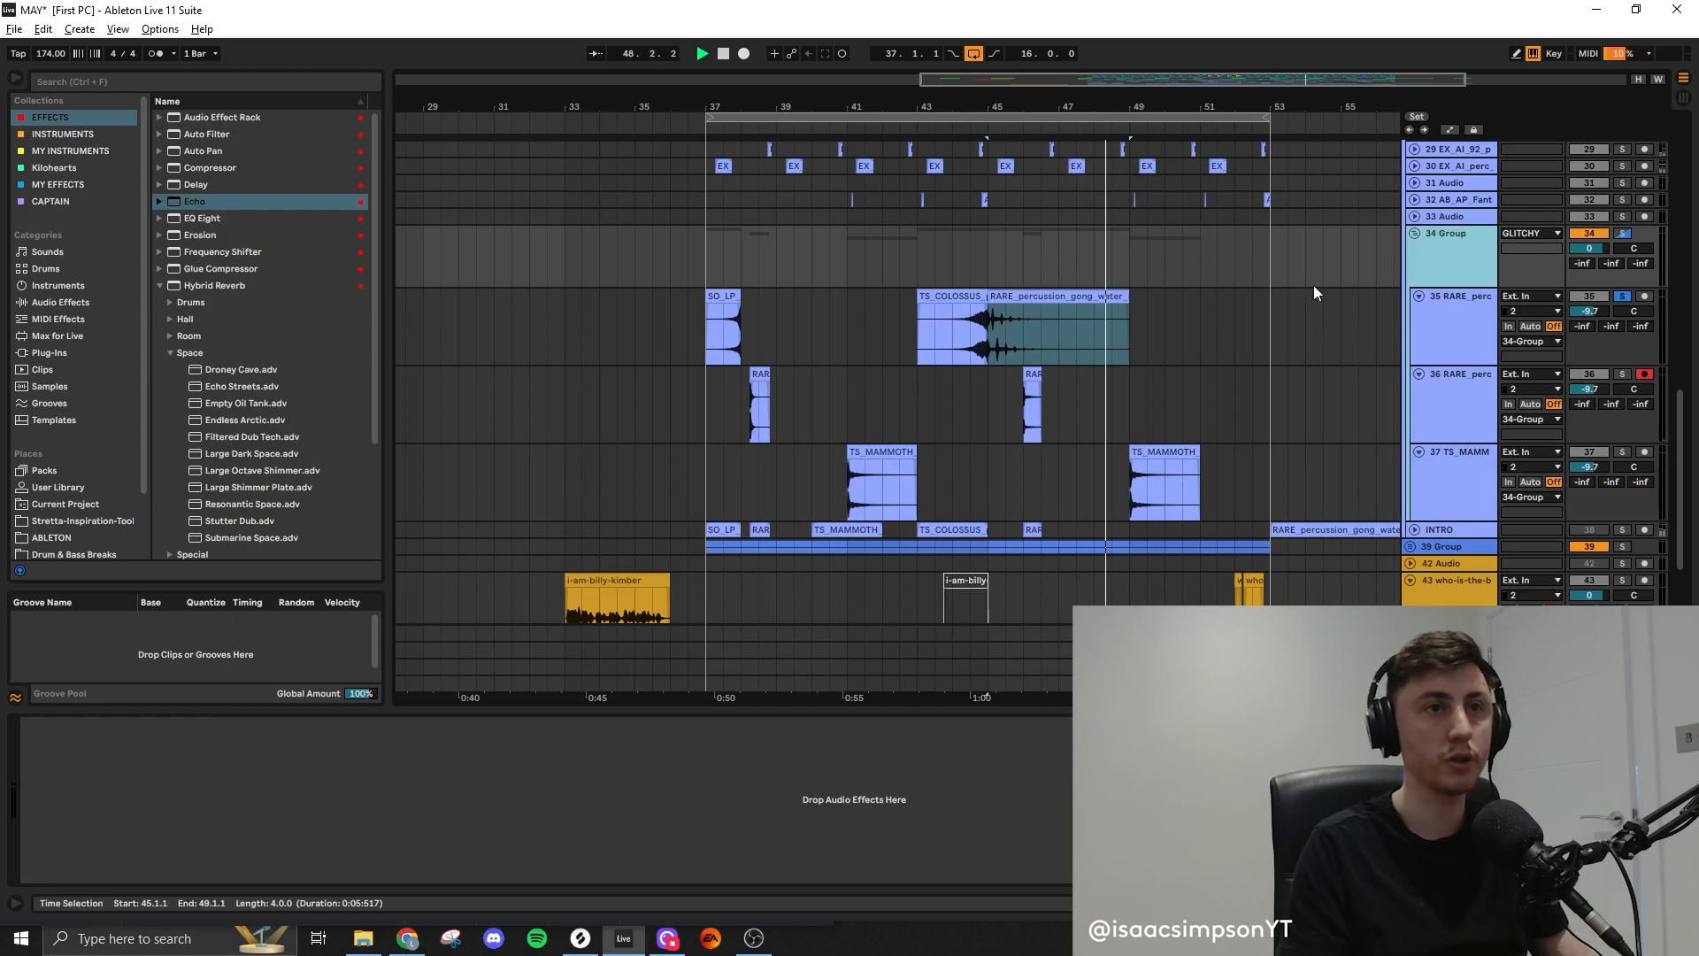
double_click(203, 218)
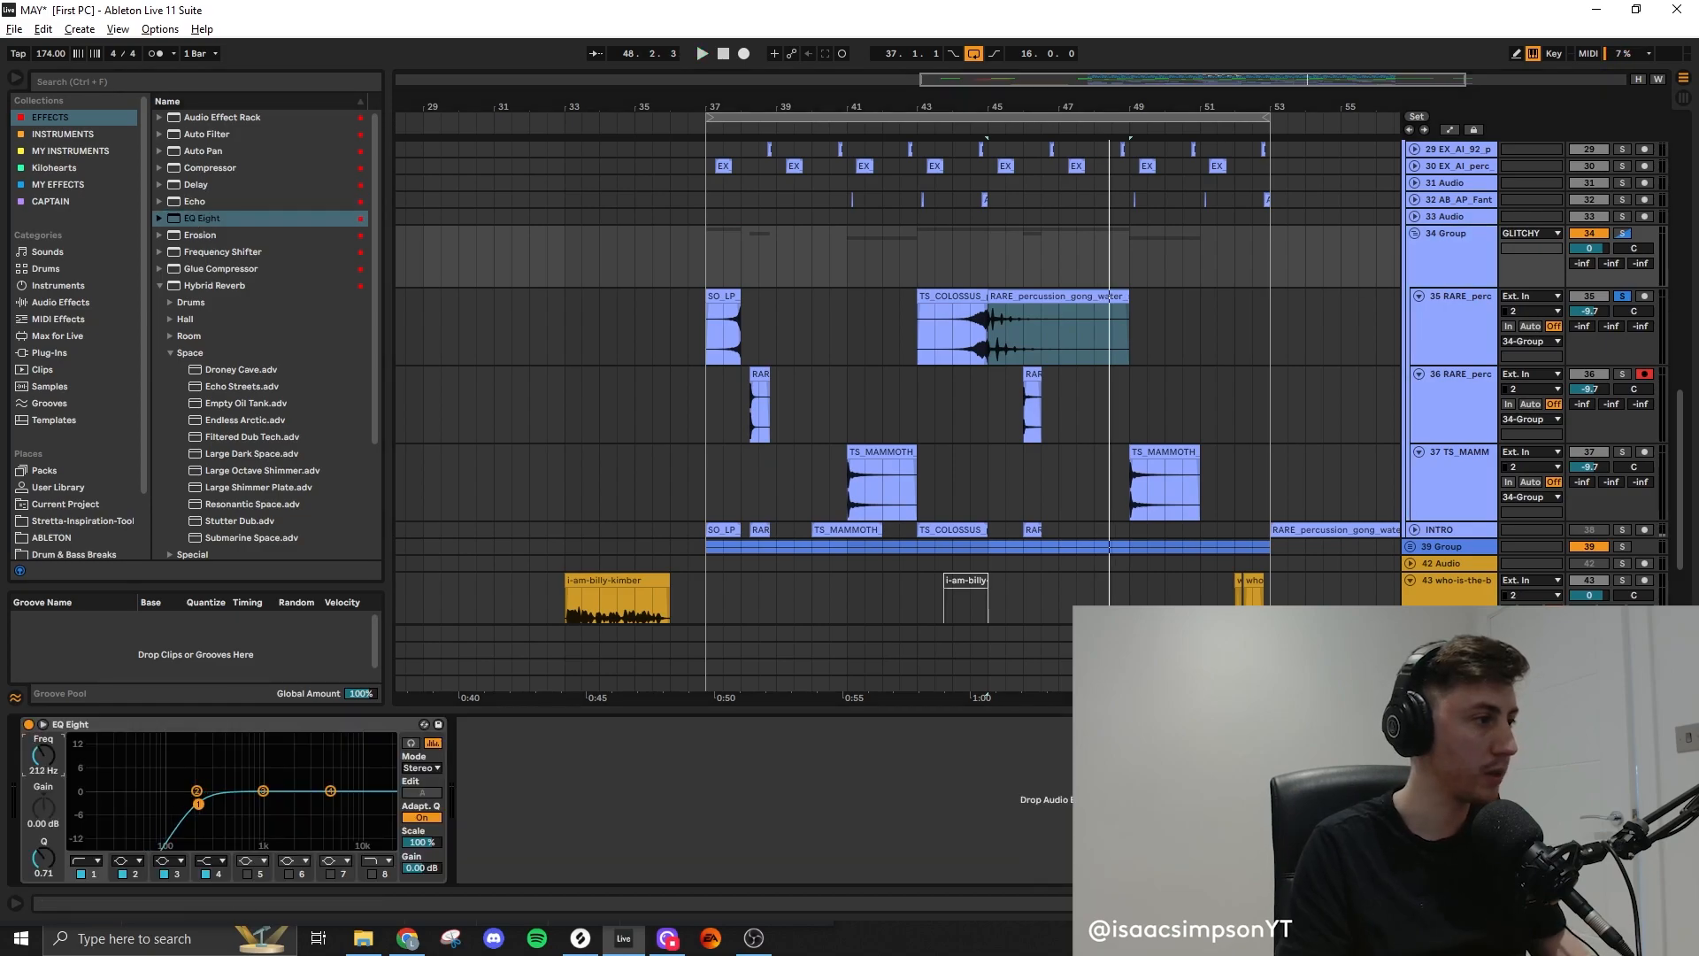
Choose Glue Compressor for the GLITCHY group
scroll(1346, 376, up, 7)
click(1447, 256)
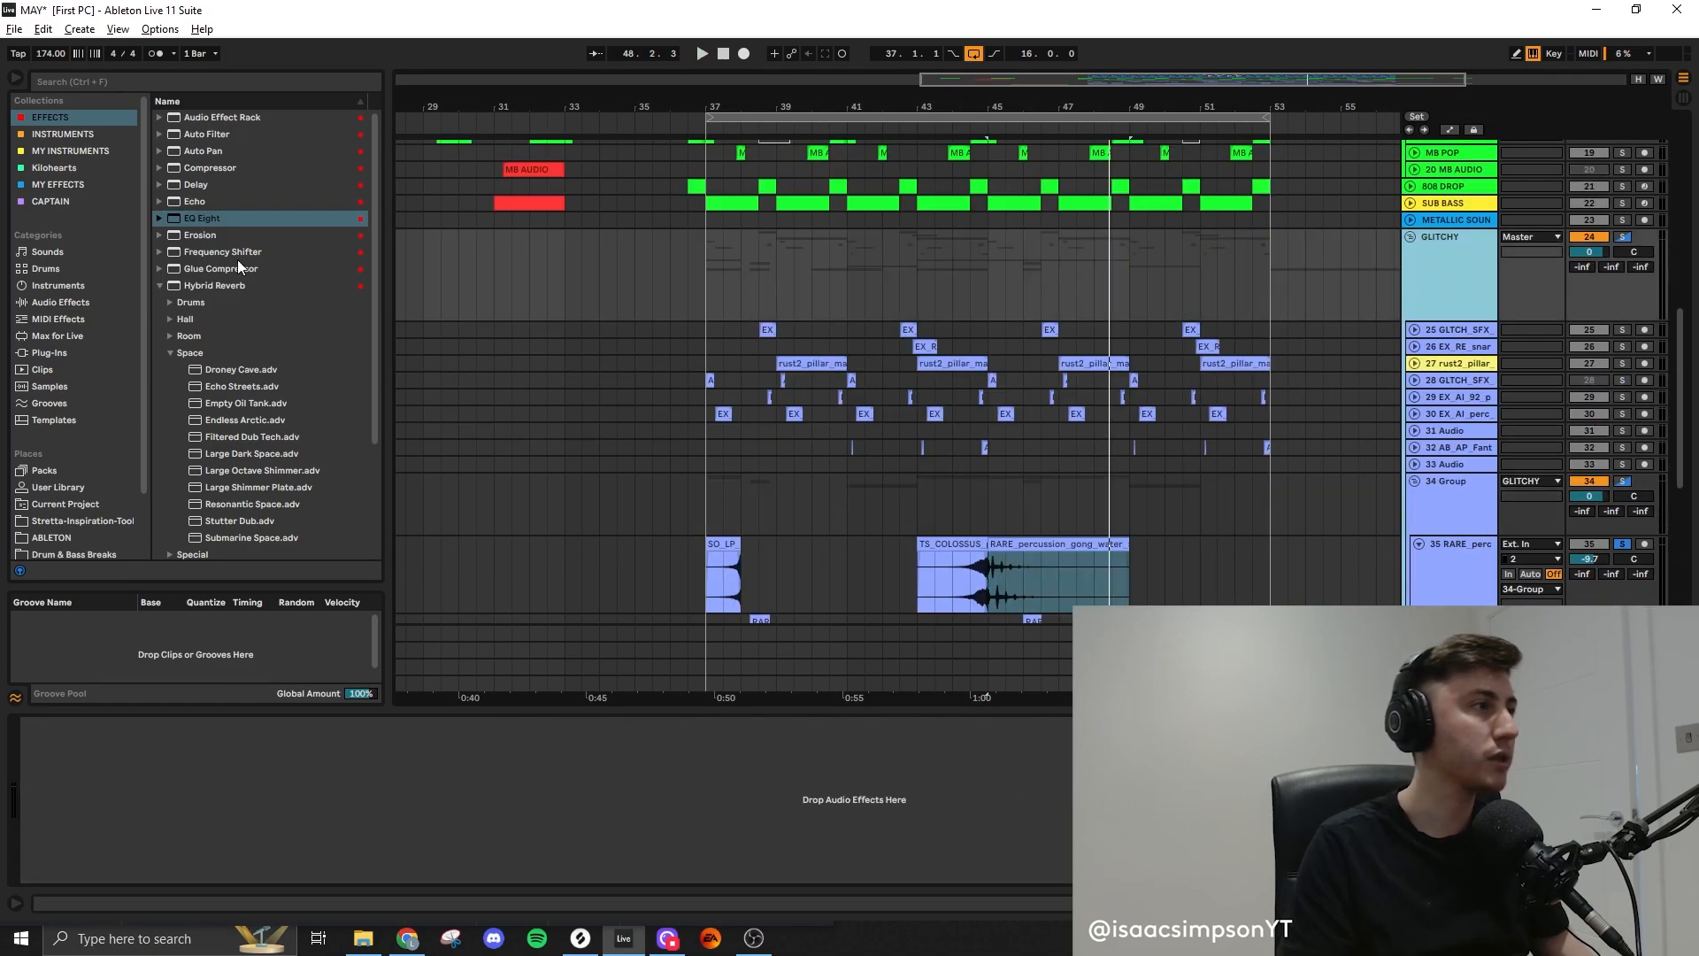
click(211, 269)
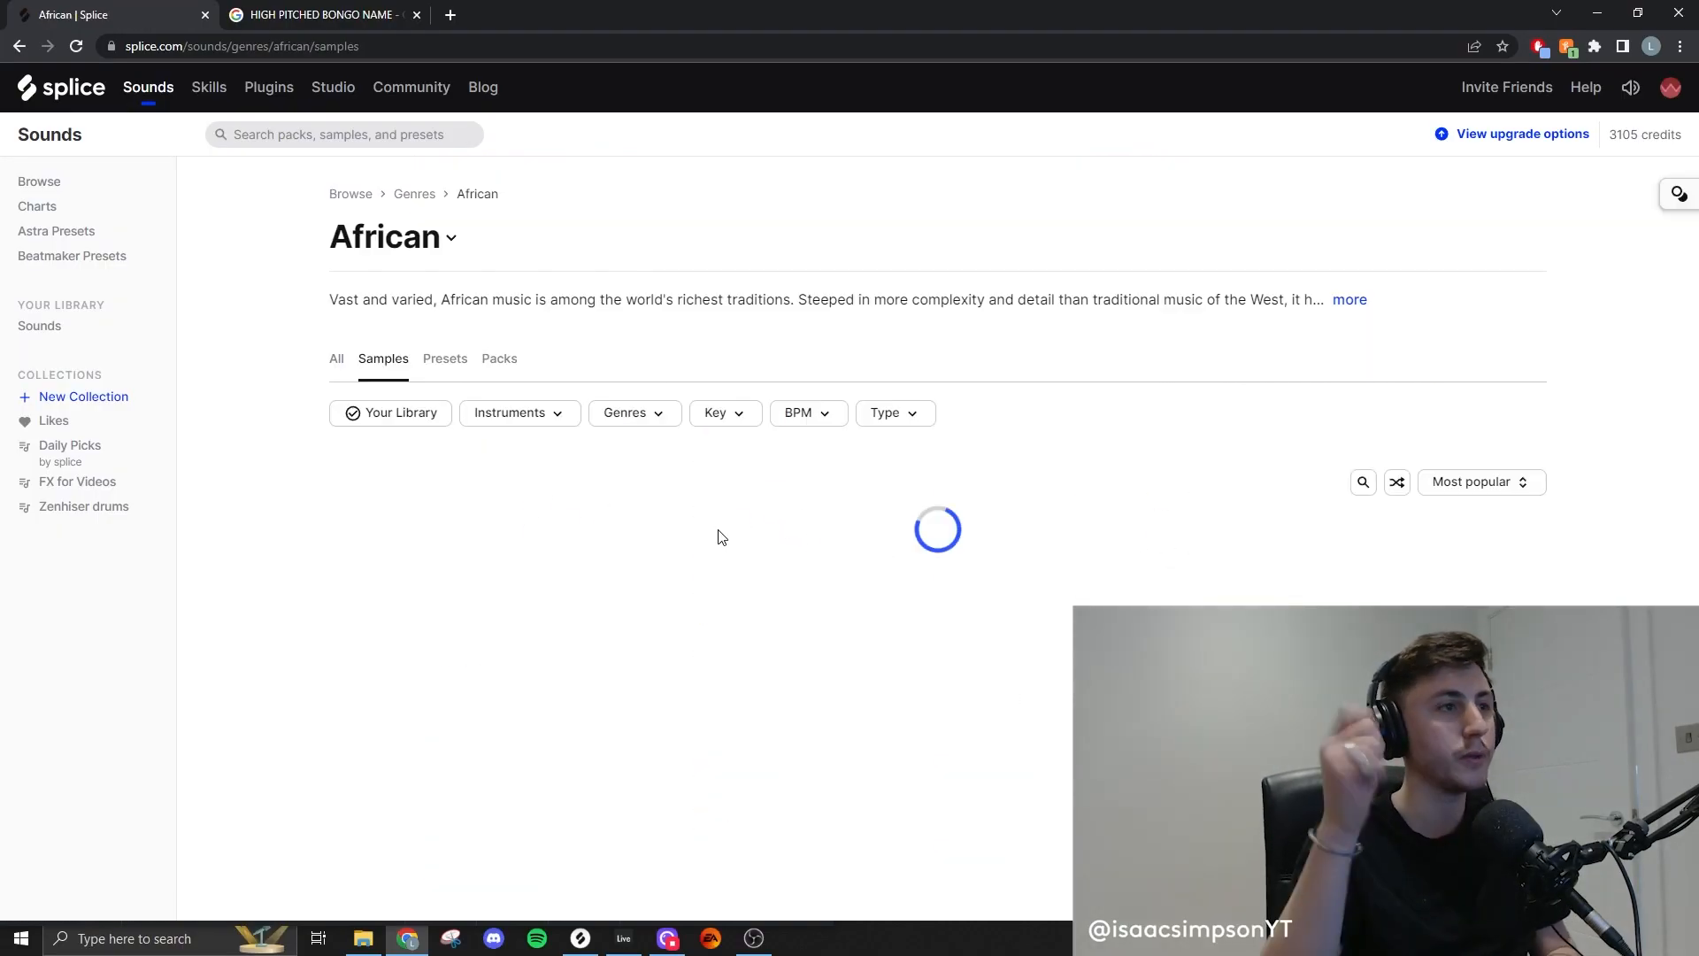
Filter Splice's African samples by live sounds, grooves and percussion, and audition the djenaba djembe groove loop
click(531, 644)
scroll(673, 558, down, 1)
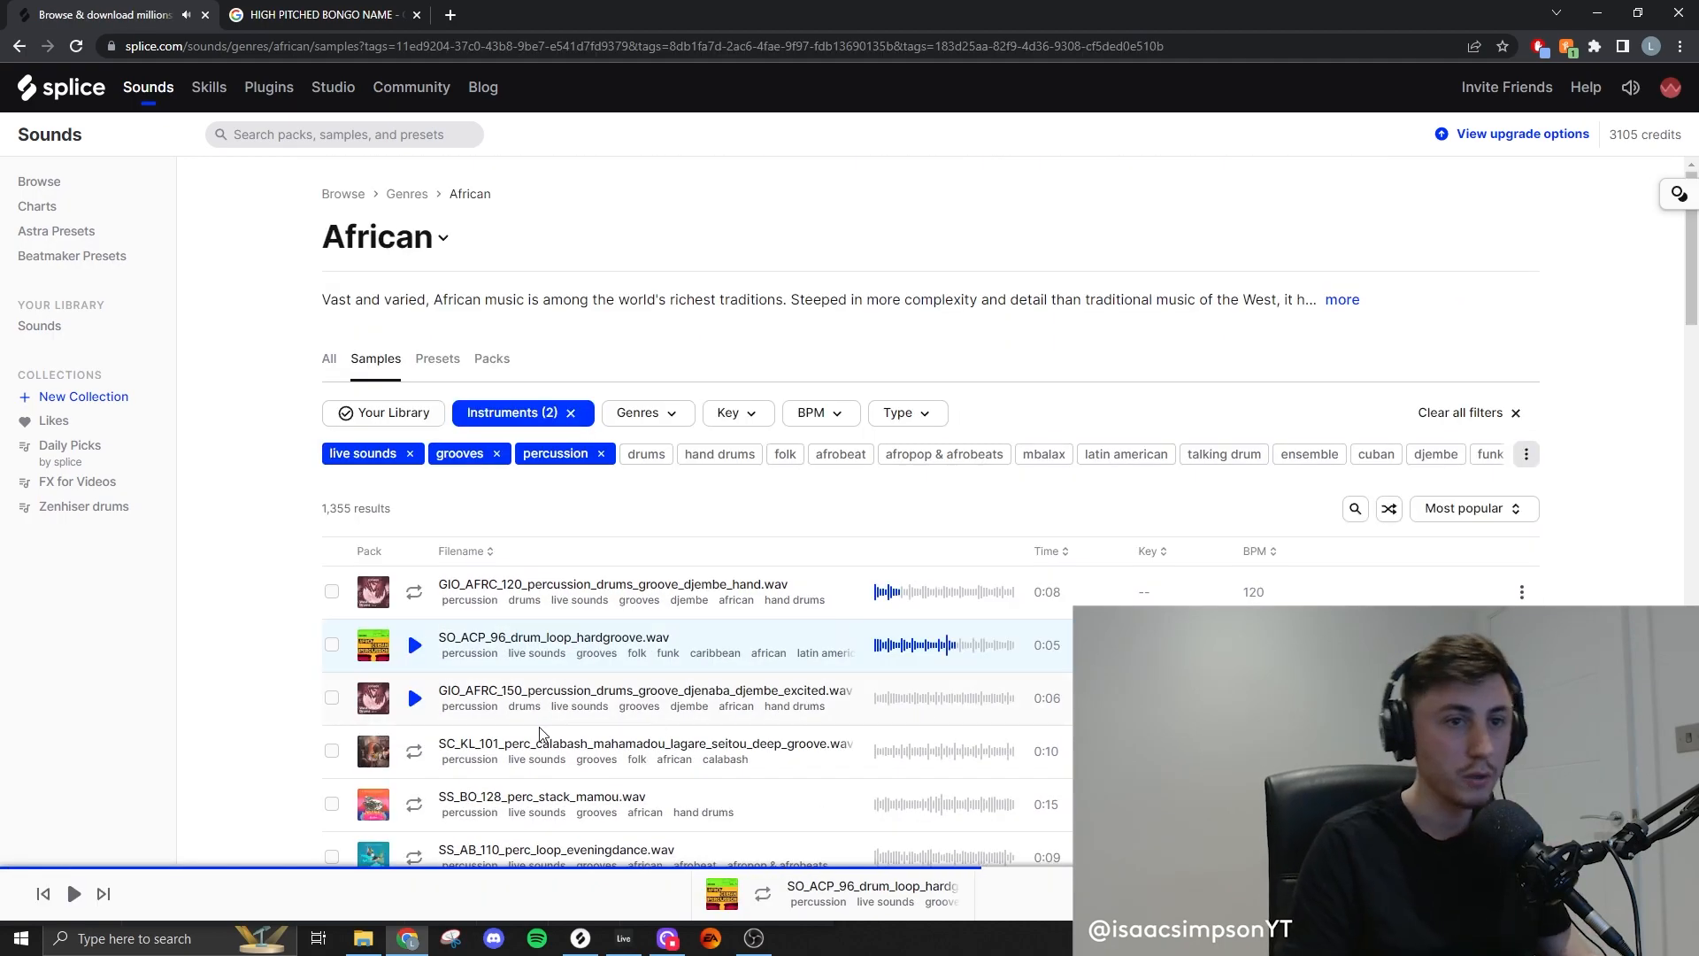
click(415, 698)
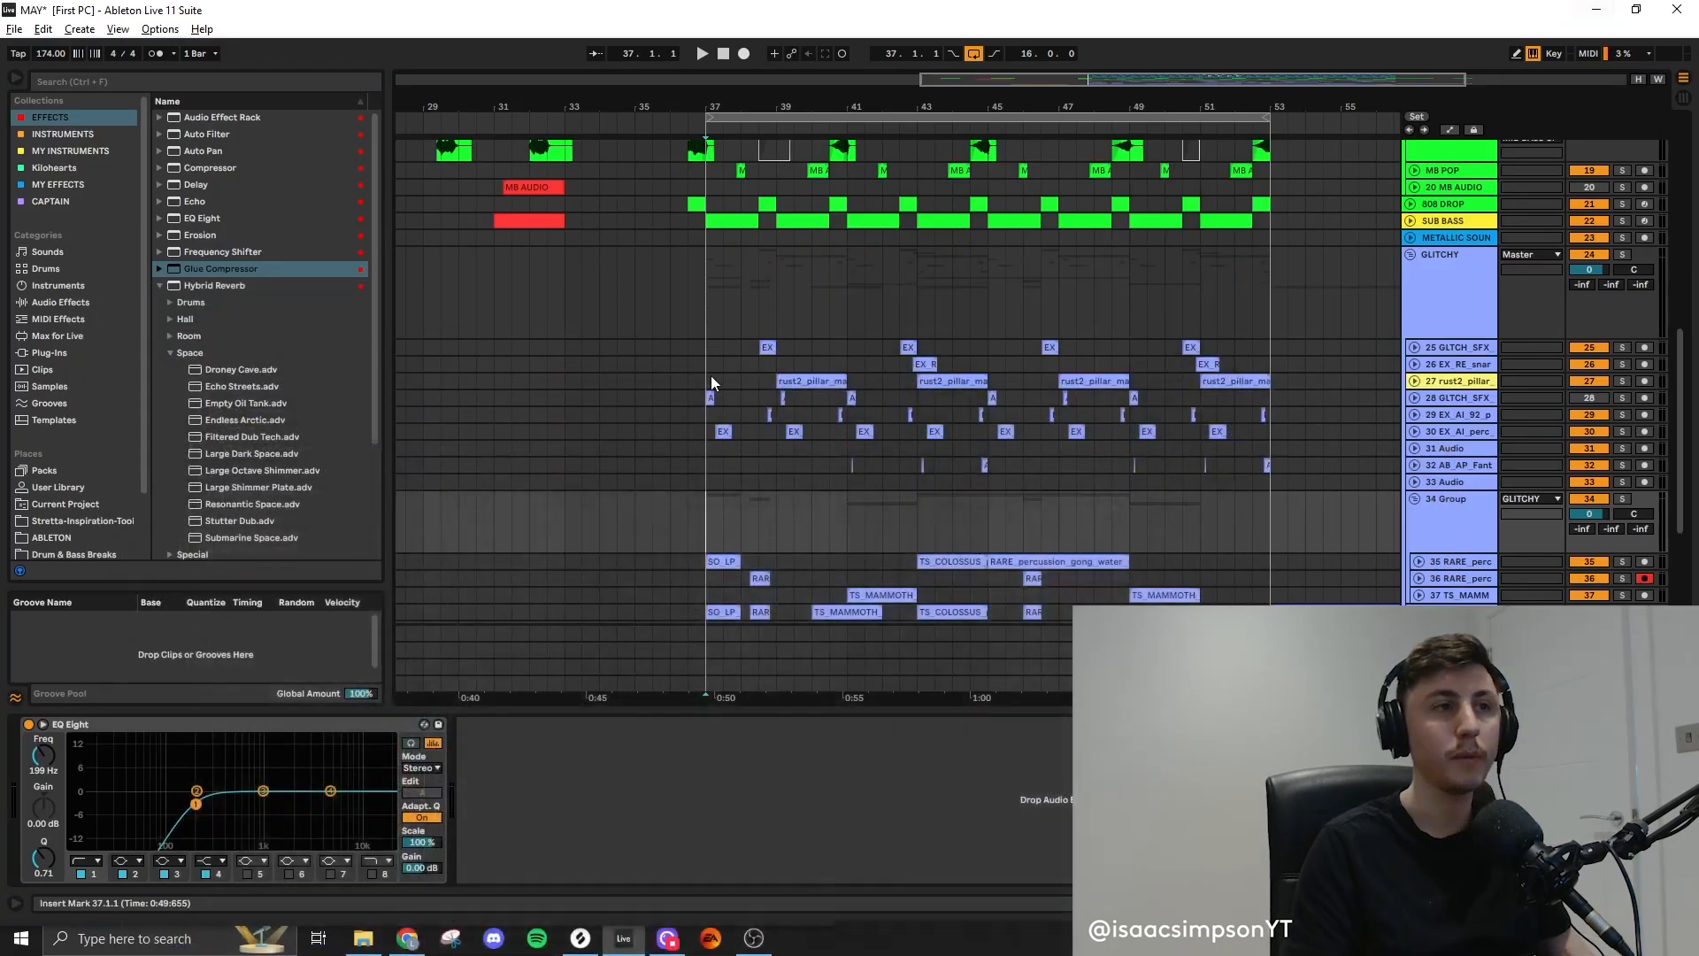
Deactivate the BONGO track below HAT GROUP and play the drop without it from 36.2
scroll(1244, 330, up, 5)
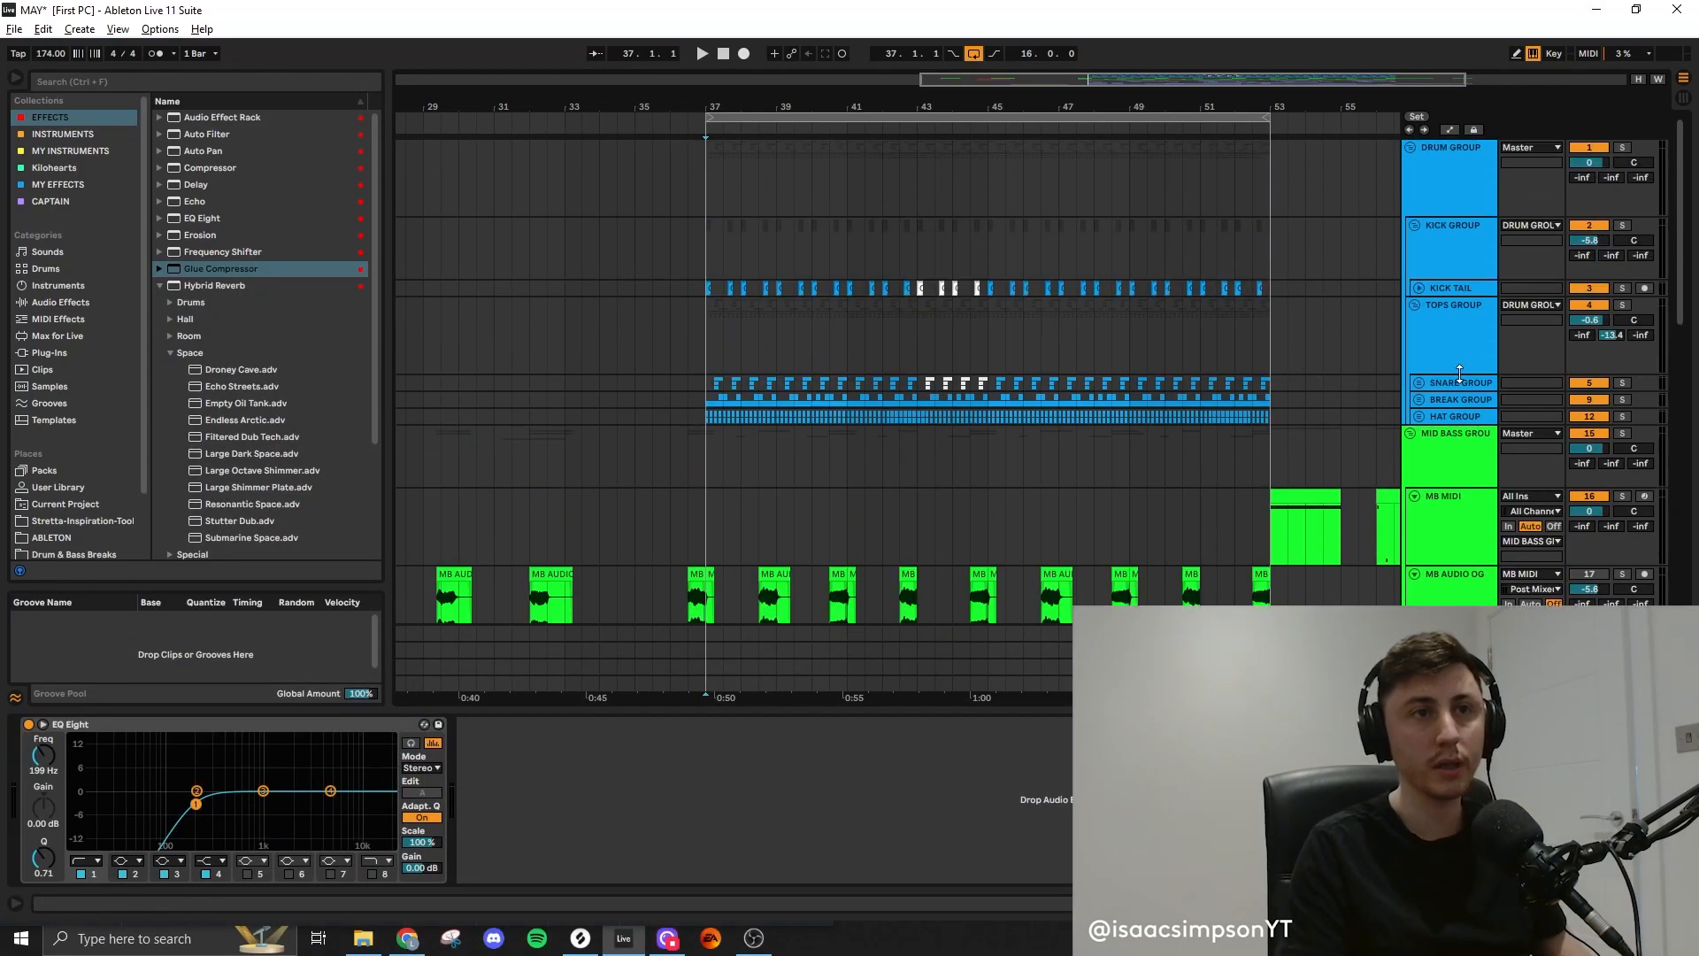
click(1459, 372)
click(1457, 416)
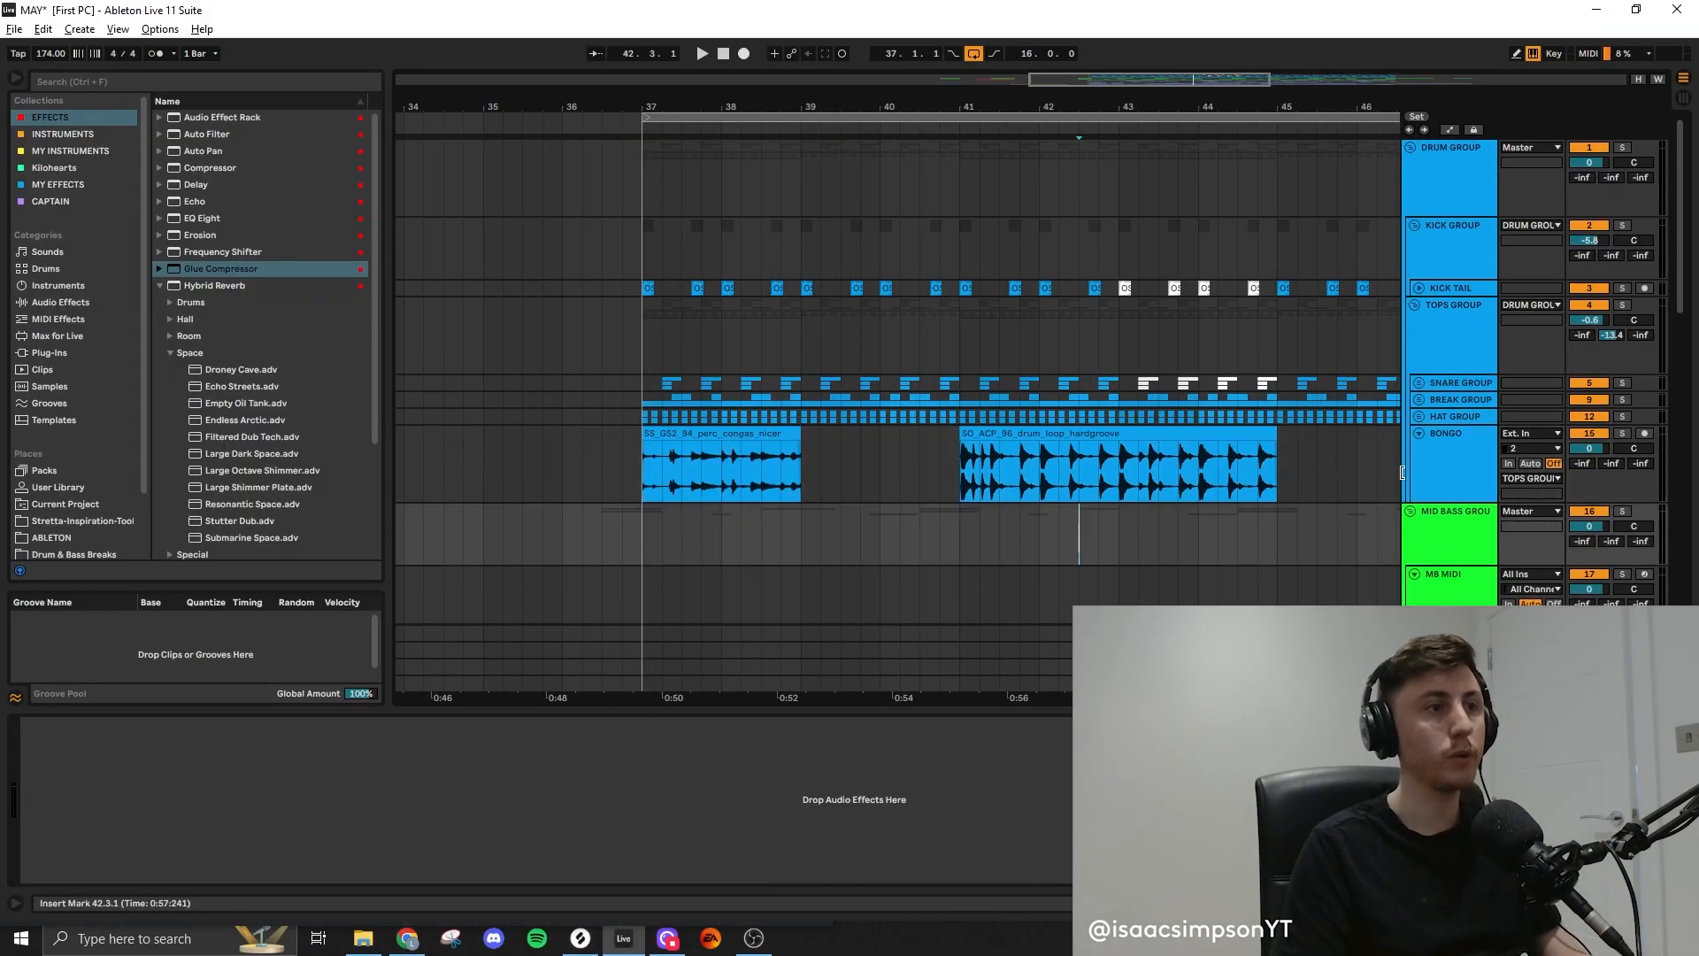
click(1590, 438)
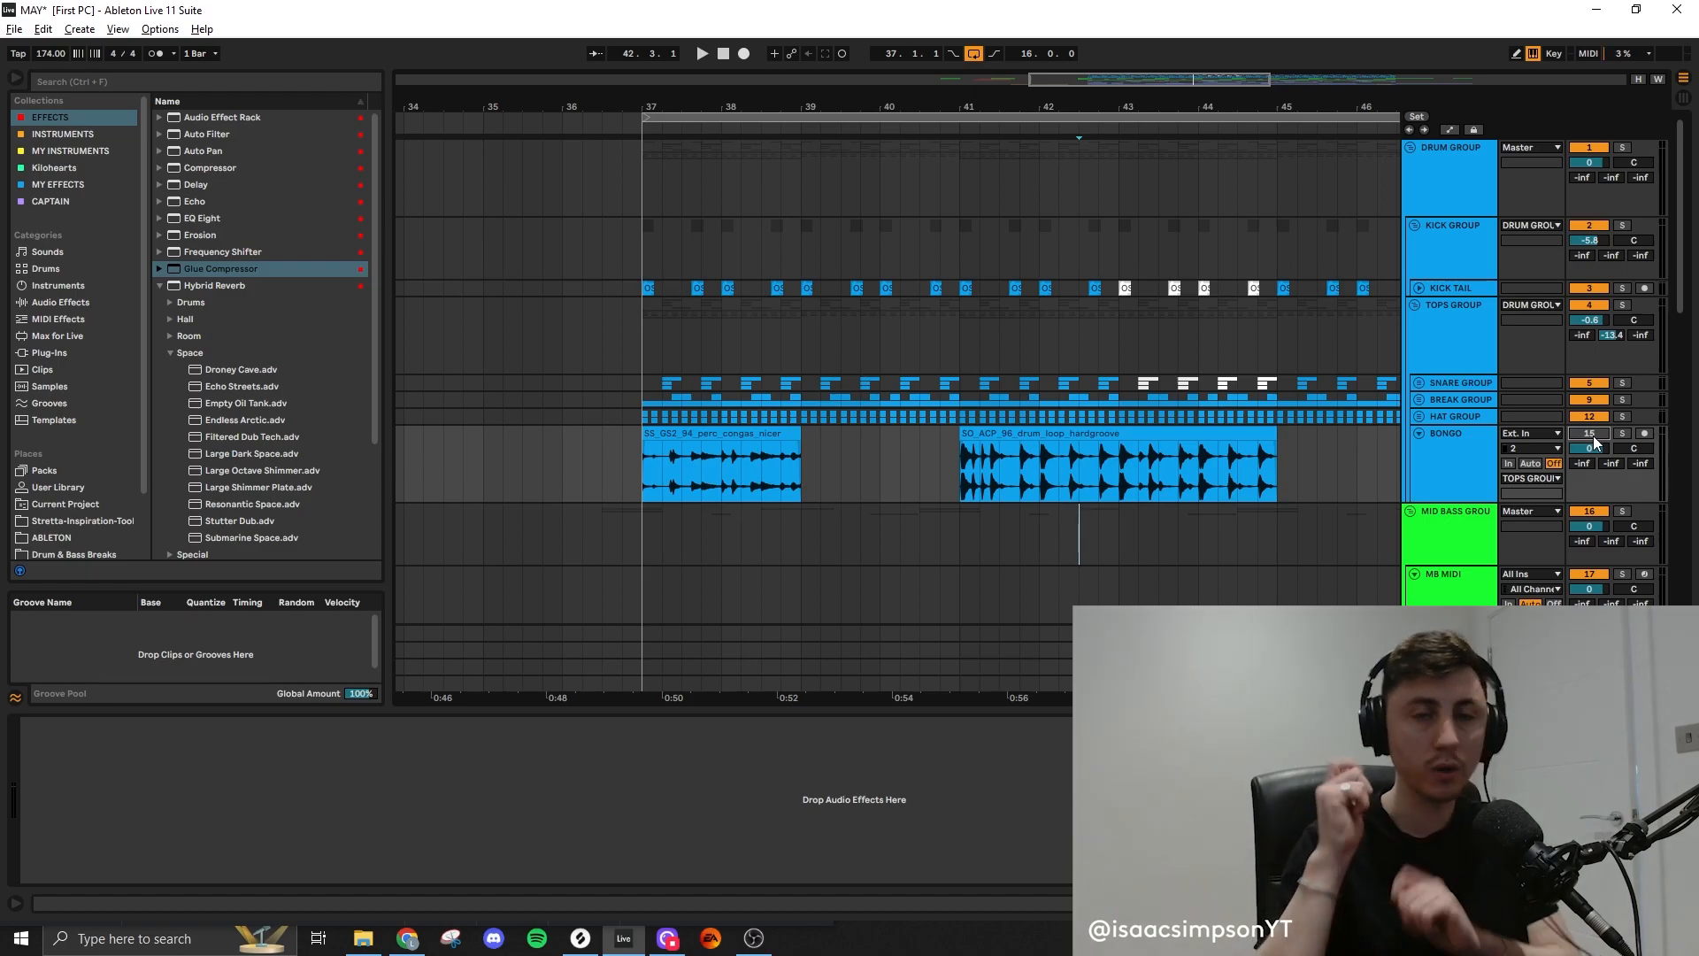
click(587, 384)
key(space)
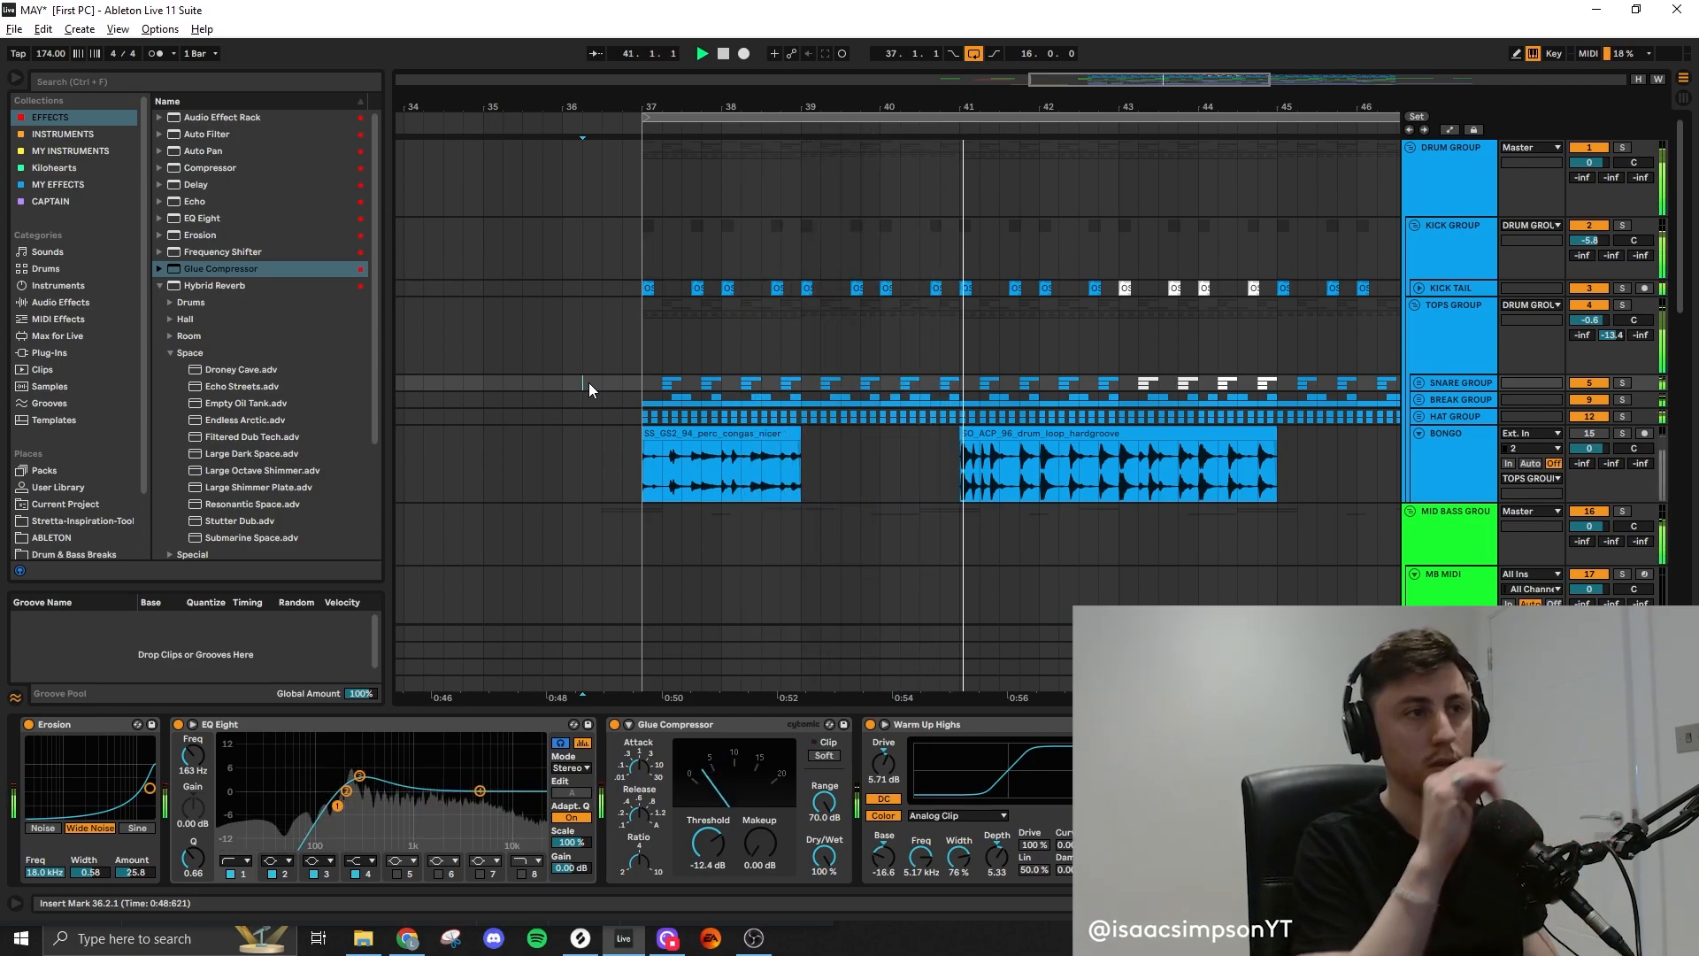
key(space)
Solo the BONGO track and audition its SS_GS2_94_perc_congas_nicer clip
drag(920, 465, 941, 476)
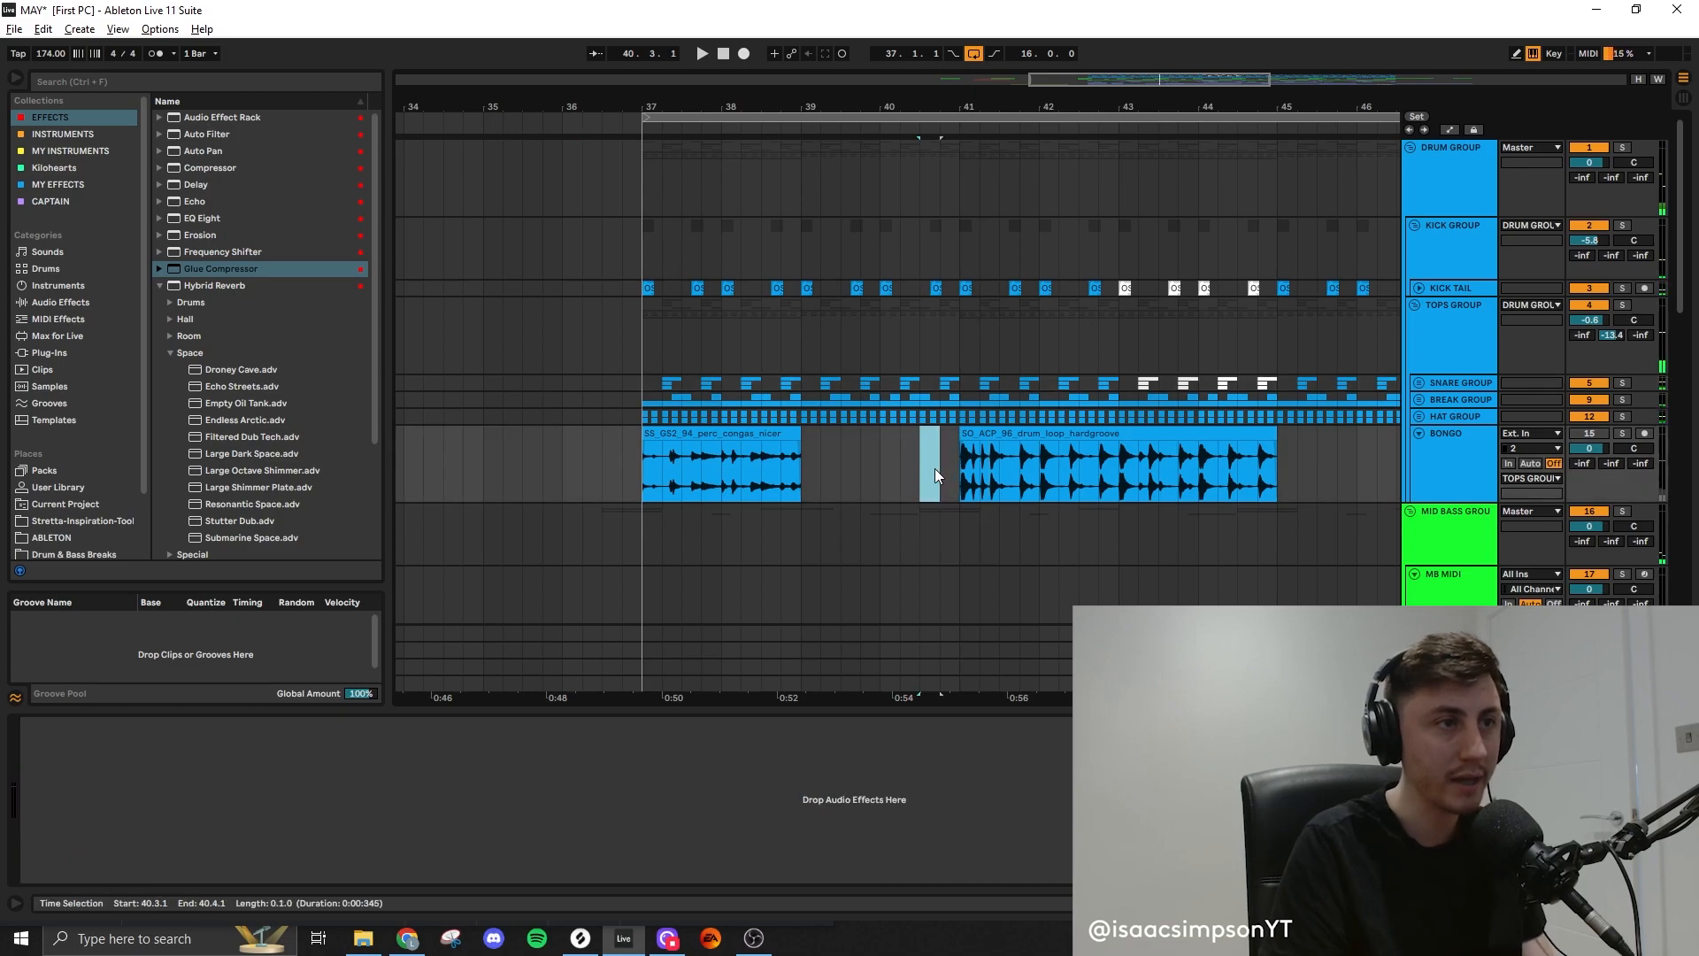
click(709, 476)
click(1620, 433)
key(space)
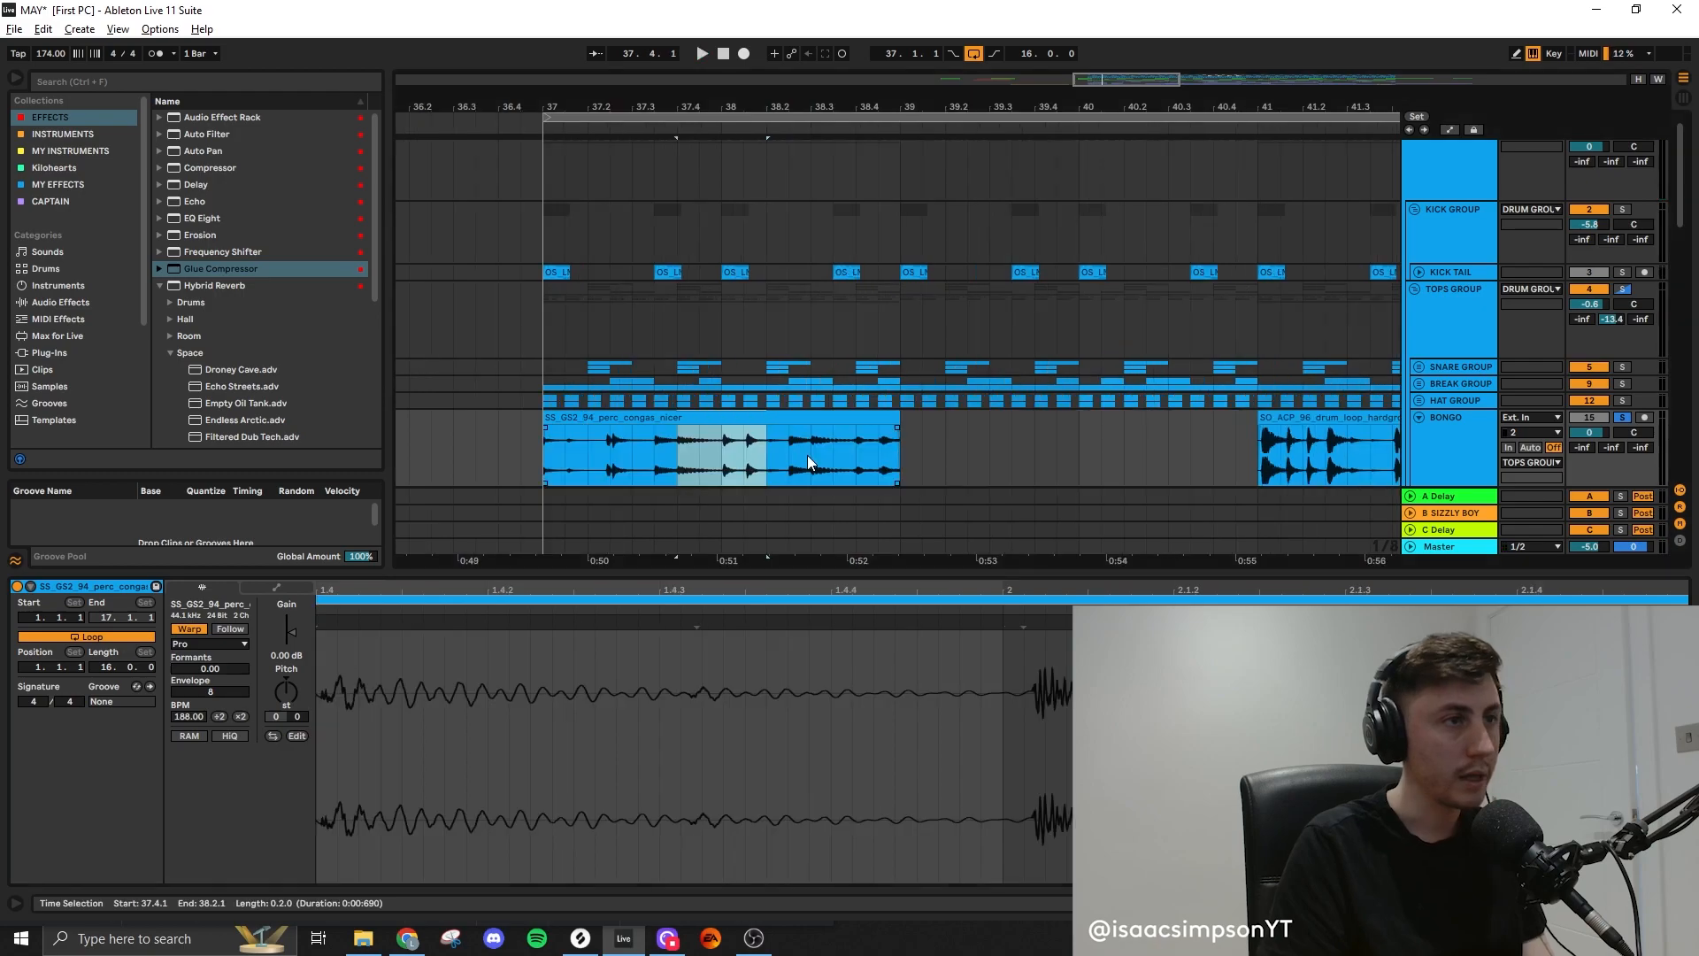
Split the congas clip on the BONGO track at 37.4, 38.1 and 38.3
drag(807, 455, 694, 447)
key(ctrl+e)
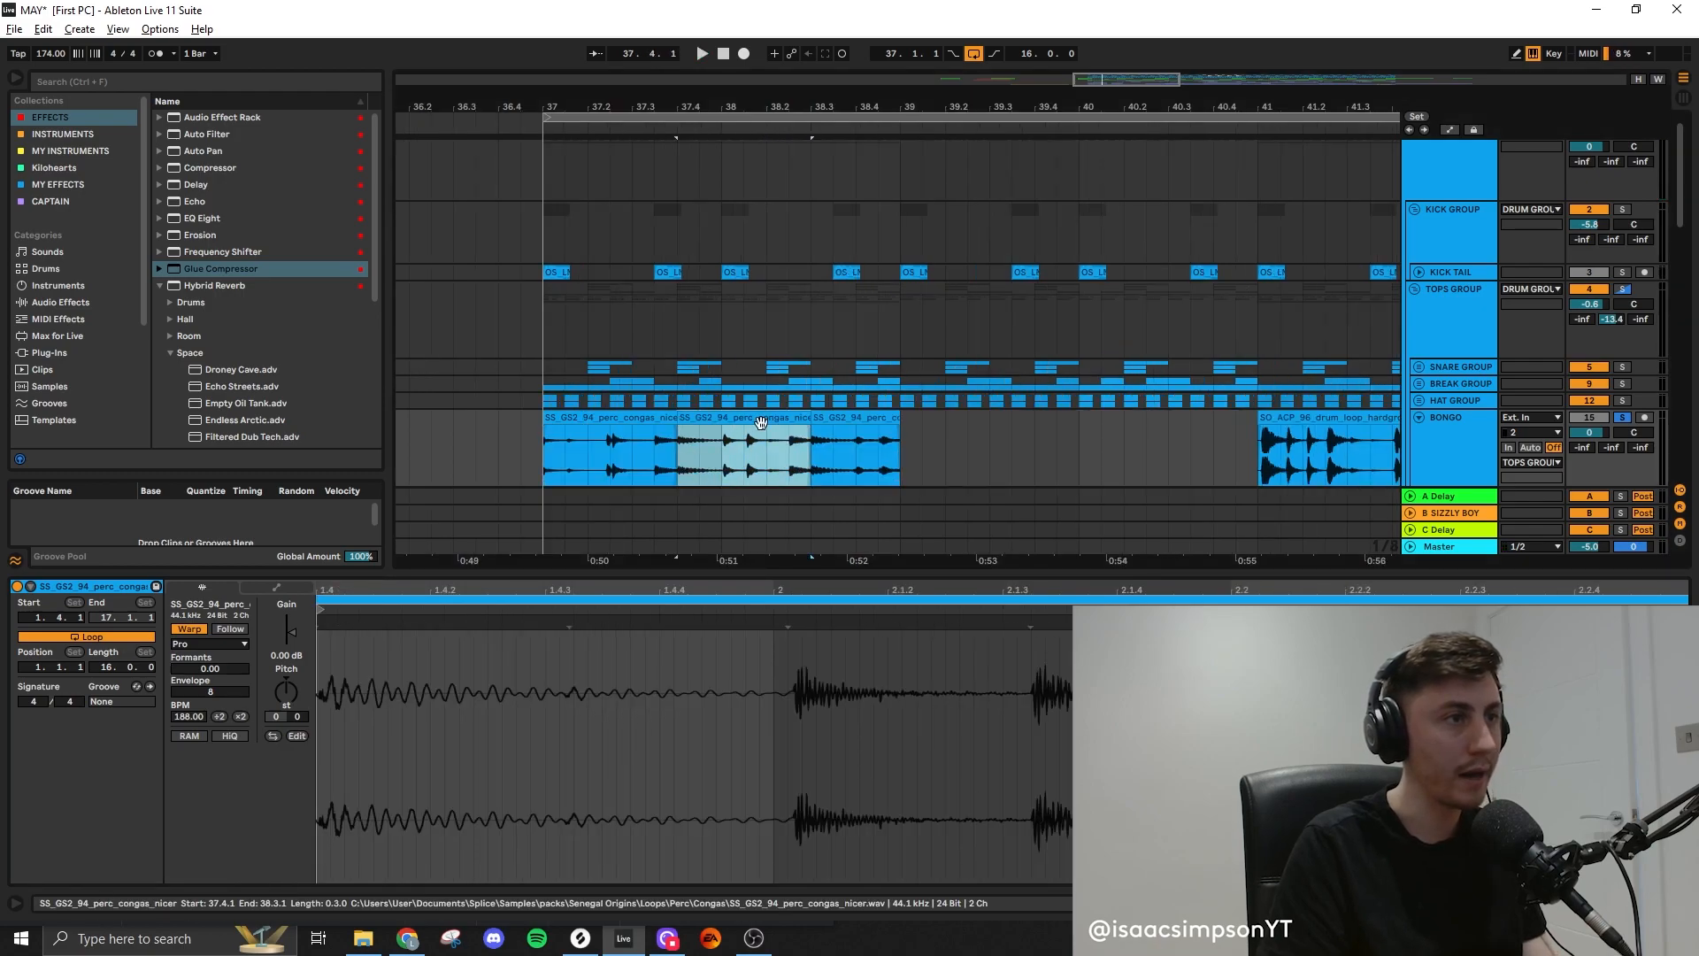
click(722, 450)
key(ctrl+e)
Try to shift the last congas segment from 38.3 one beat earlier, and undo the last edit
drag(809, 418, 764, 427)
click(713, 418)
key(ctrl+z)
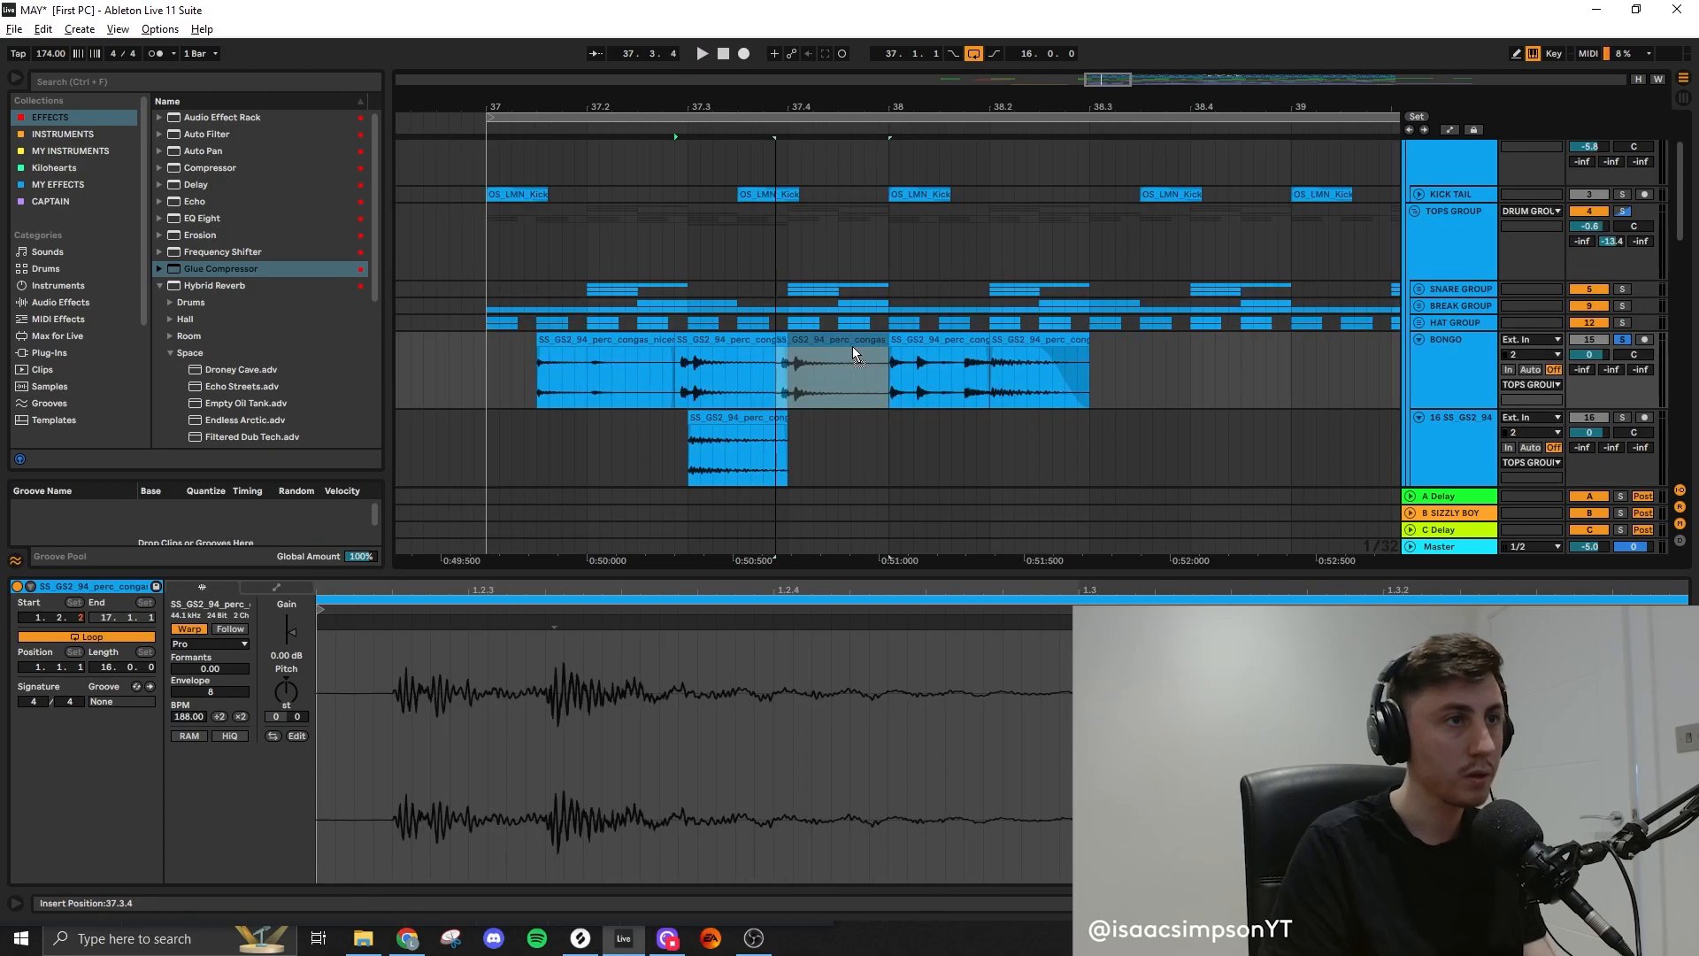
Shift a congas segment on the BONGO track to 37.3.4 and play the arrangement from 39.2
drag(747, 346, 852, 347)
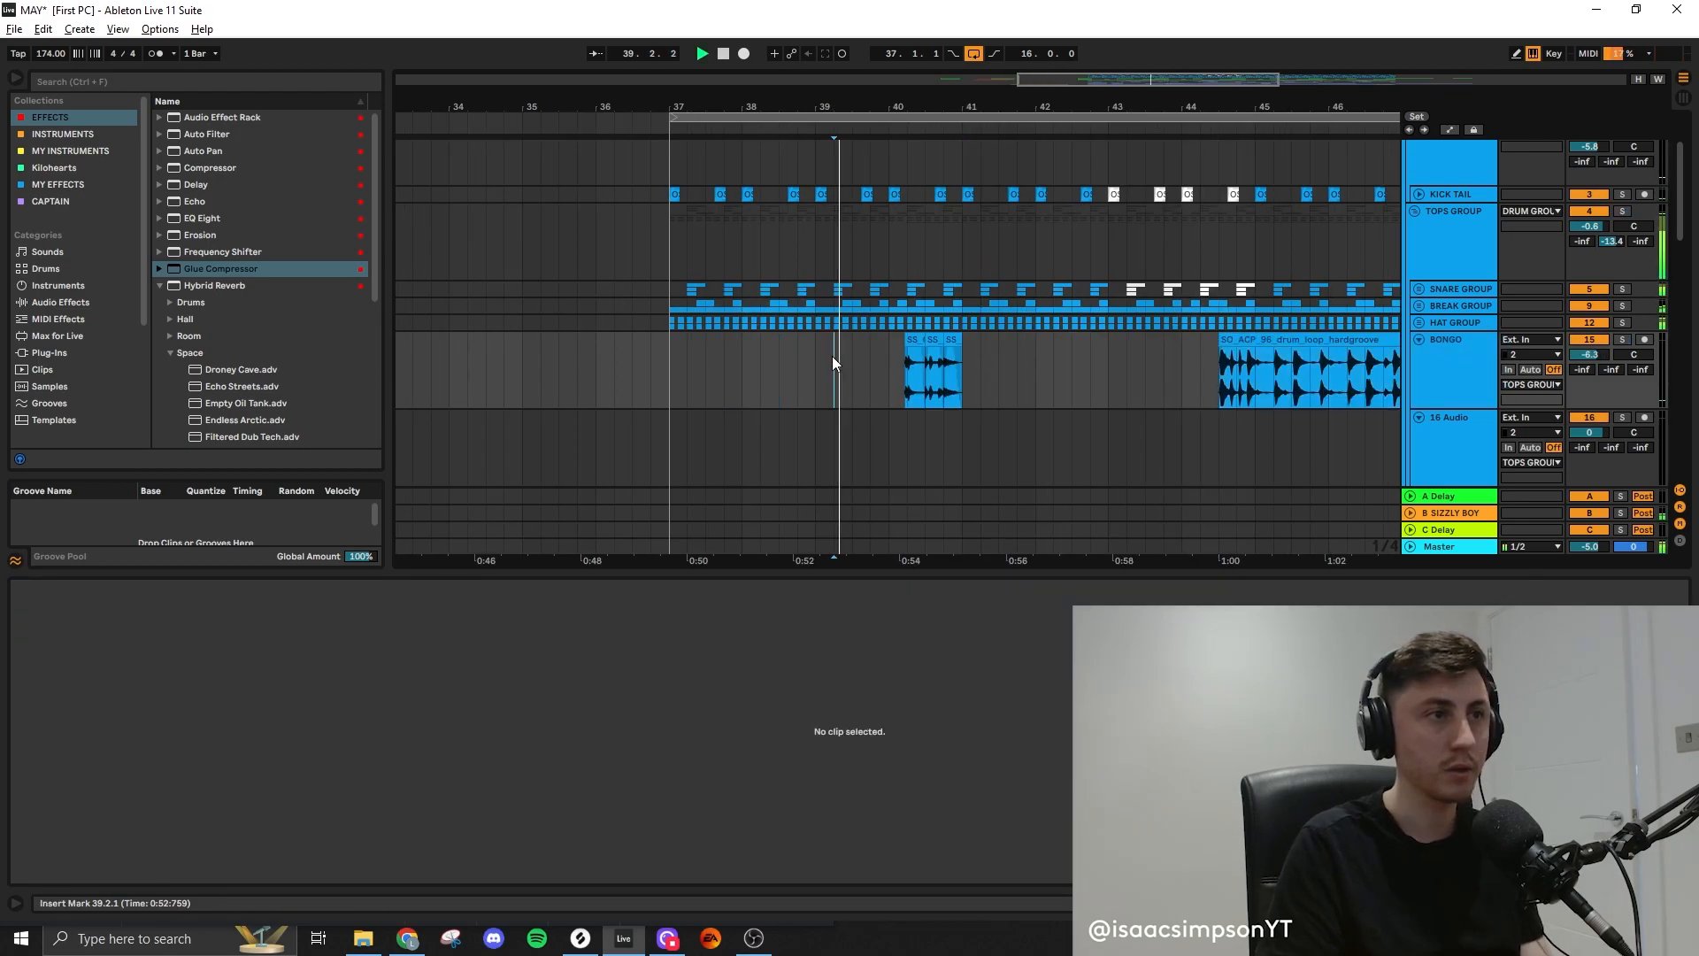
key(space)
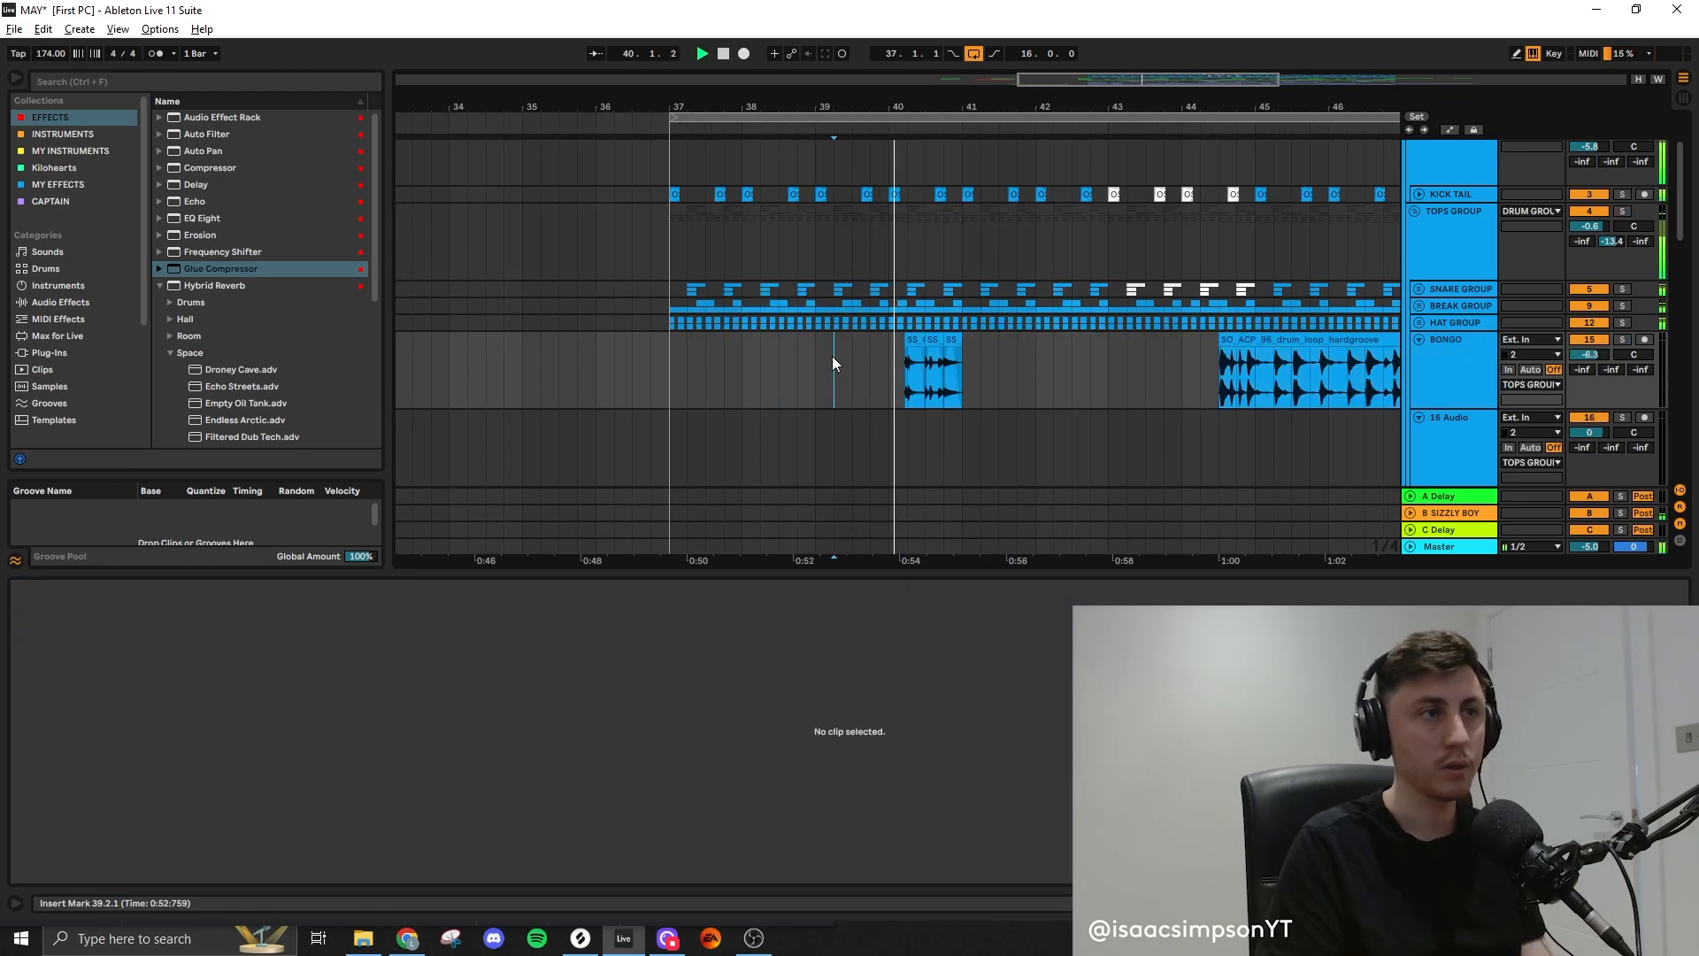
scroll(938, 358, up, 5)
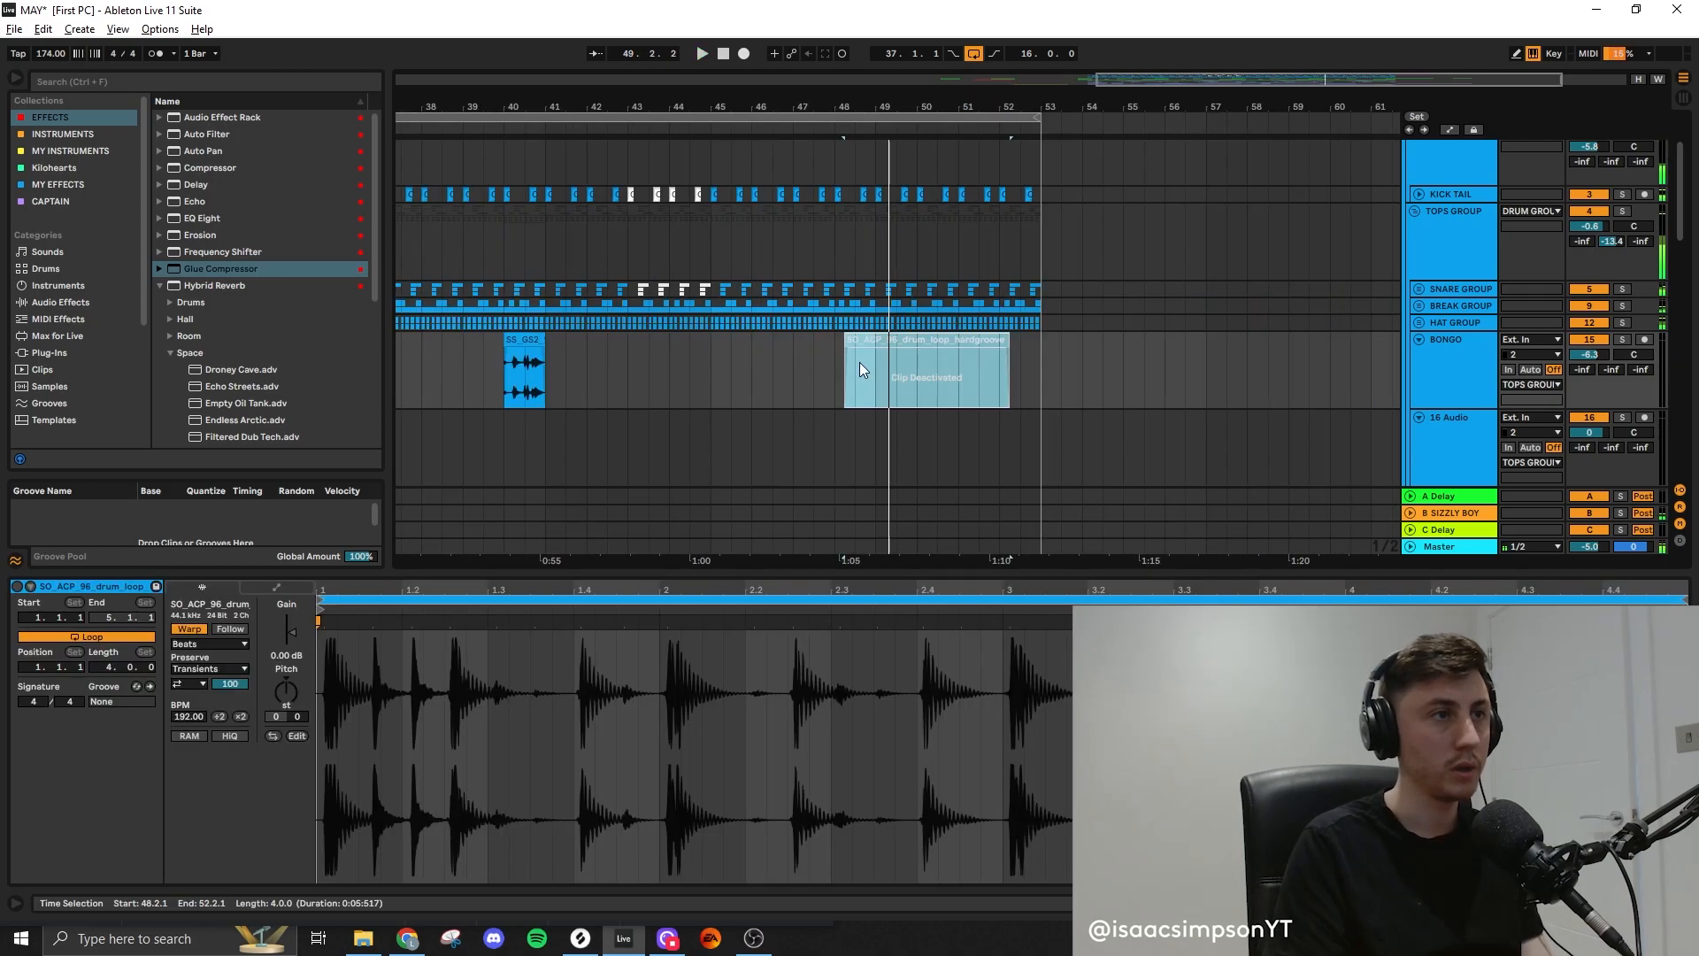
Cut the SO_ACP_96 drum loop on the BONGO track down to a half-bar hit at 48.3 and audition it from 48.1
drag(896, 342, 1038, 343)
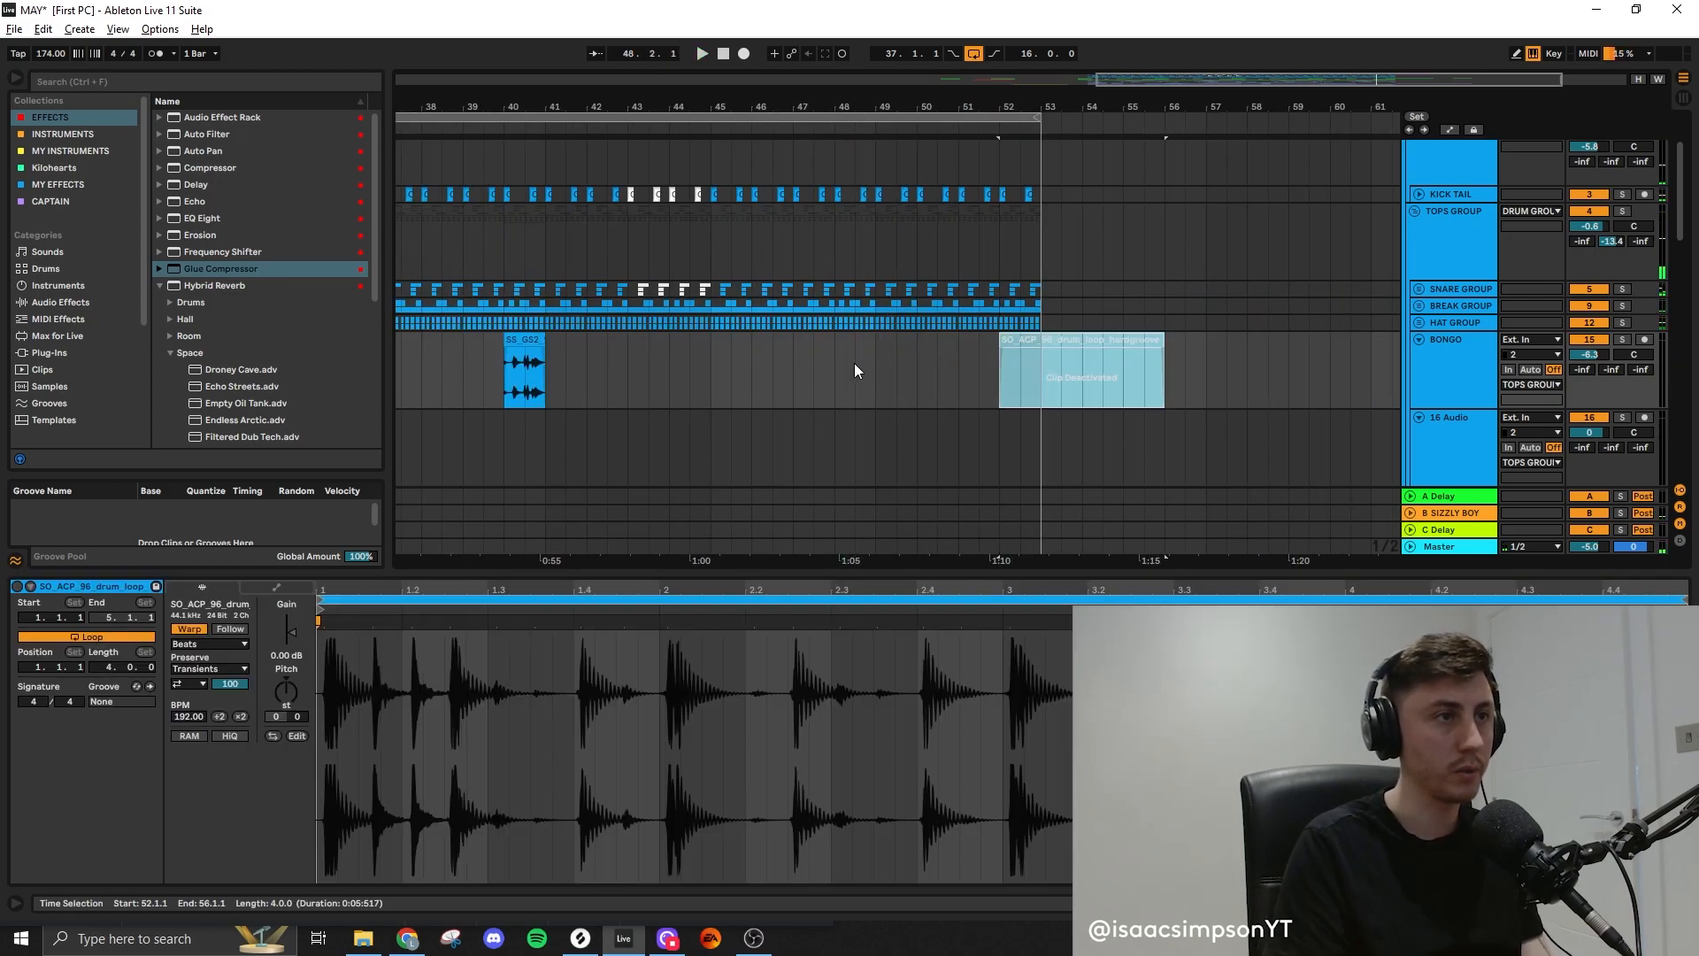
click(871, 364)
key(ctrl+m)
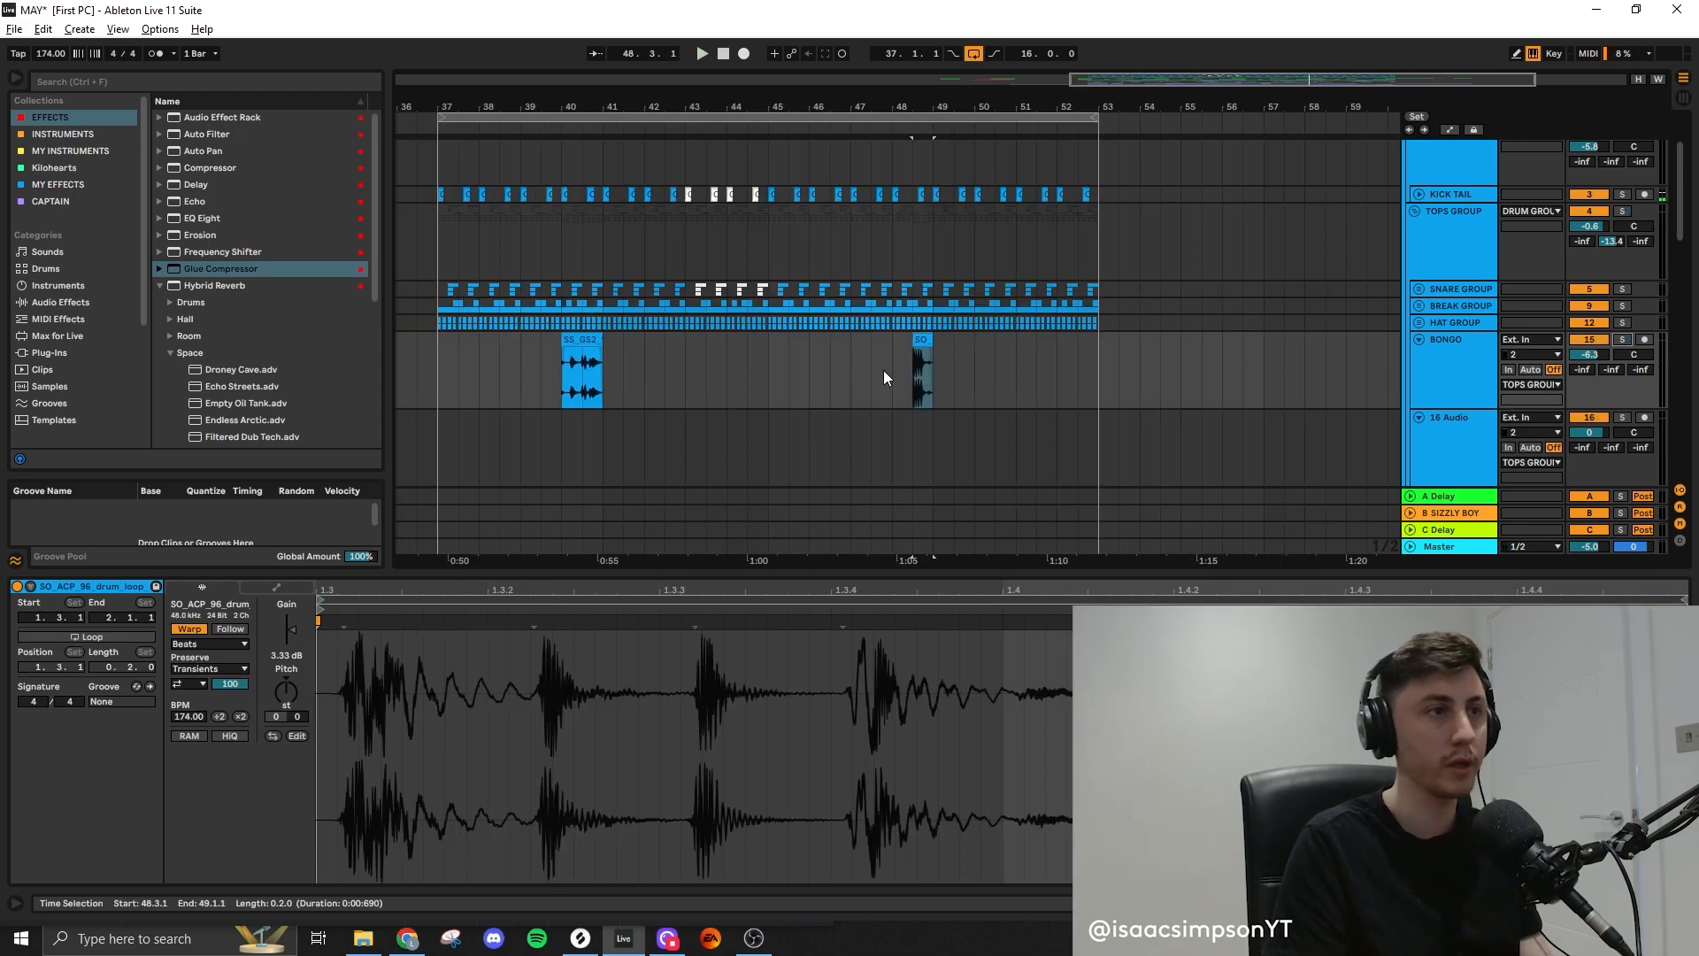
click(883, 372)
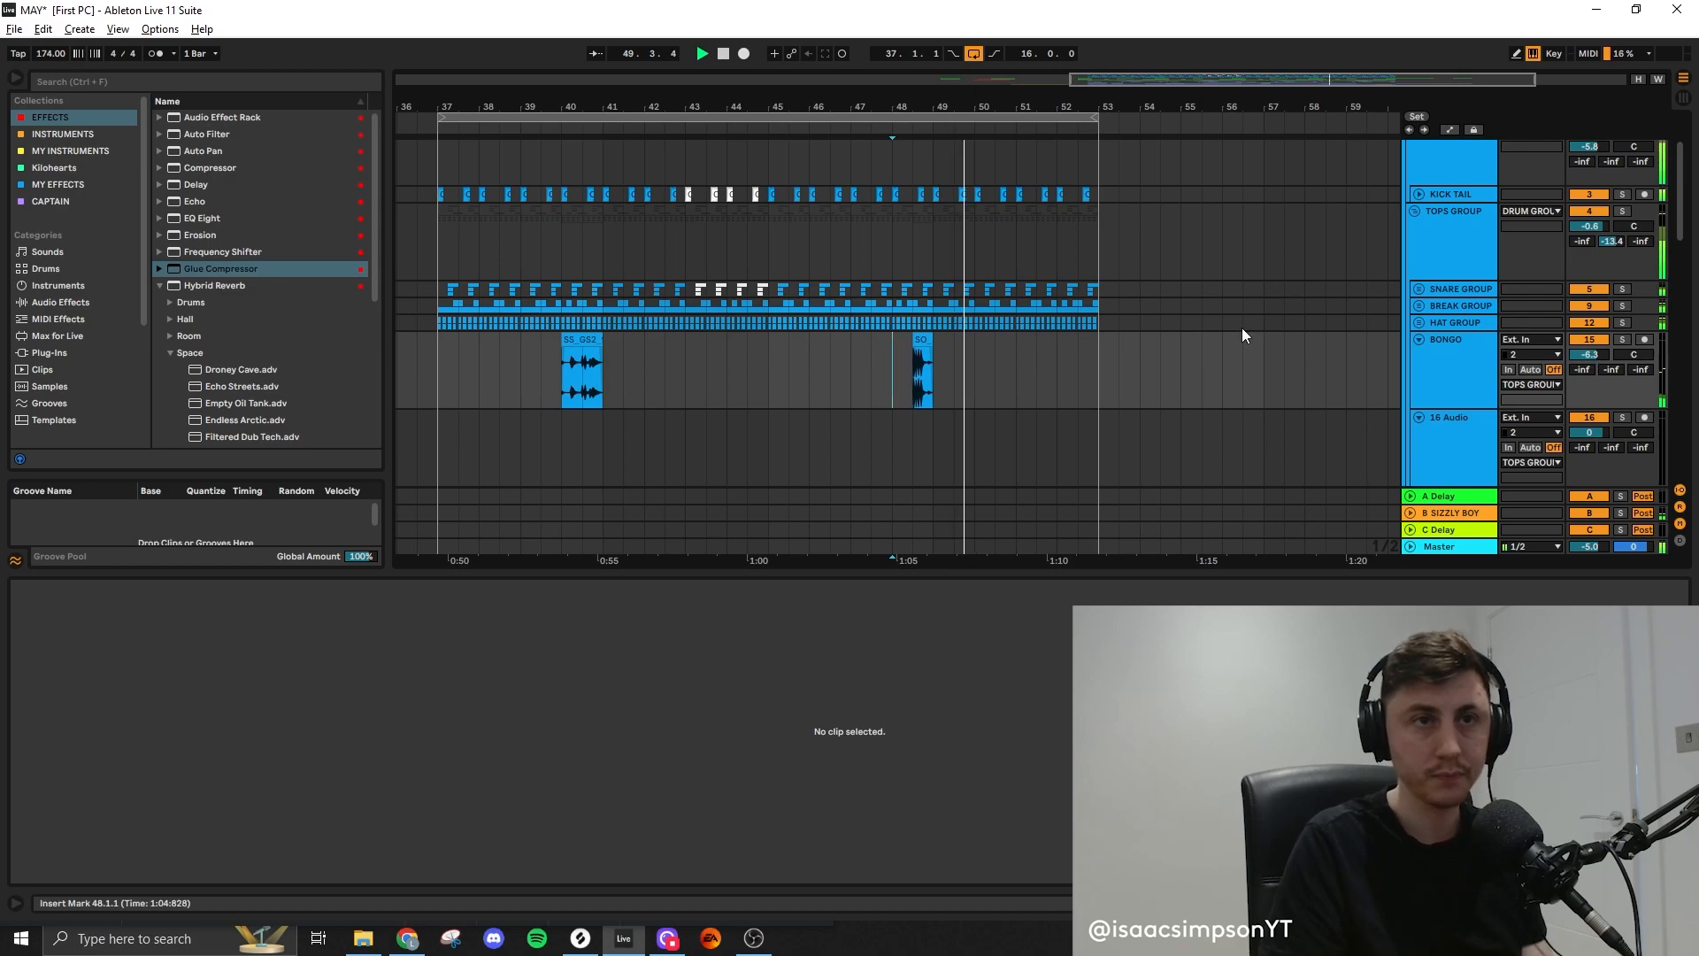
click(920, 342)
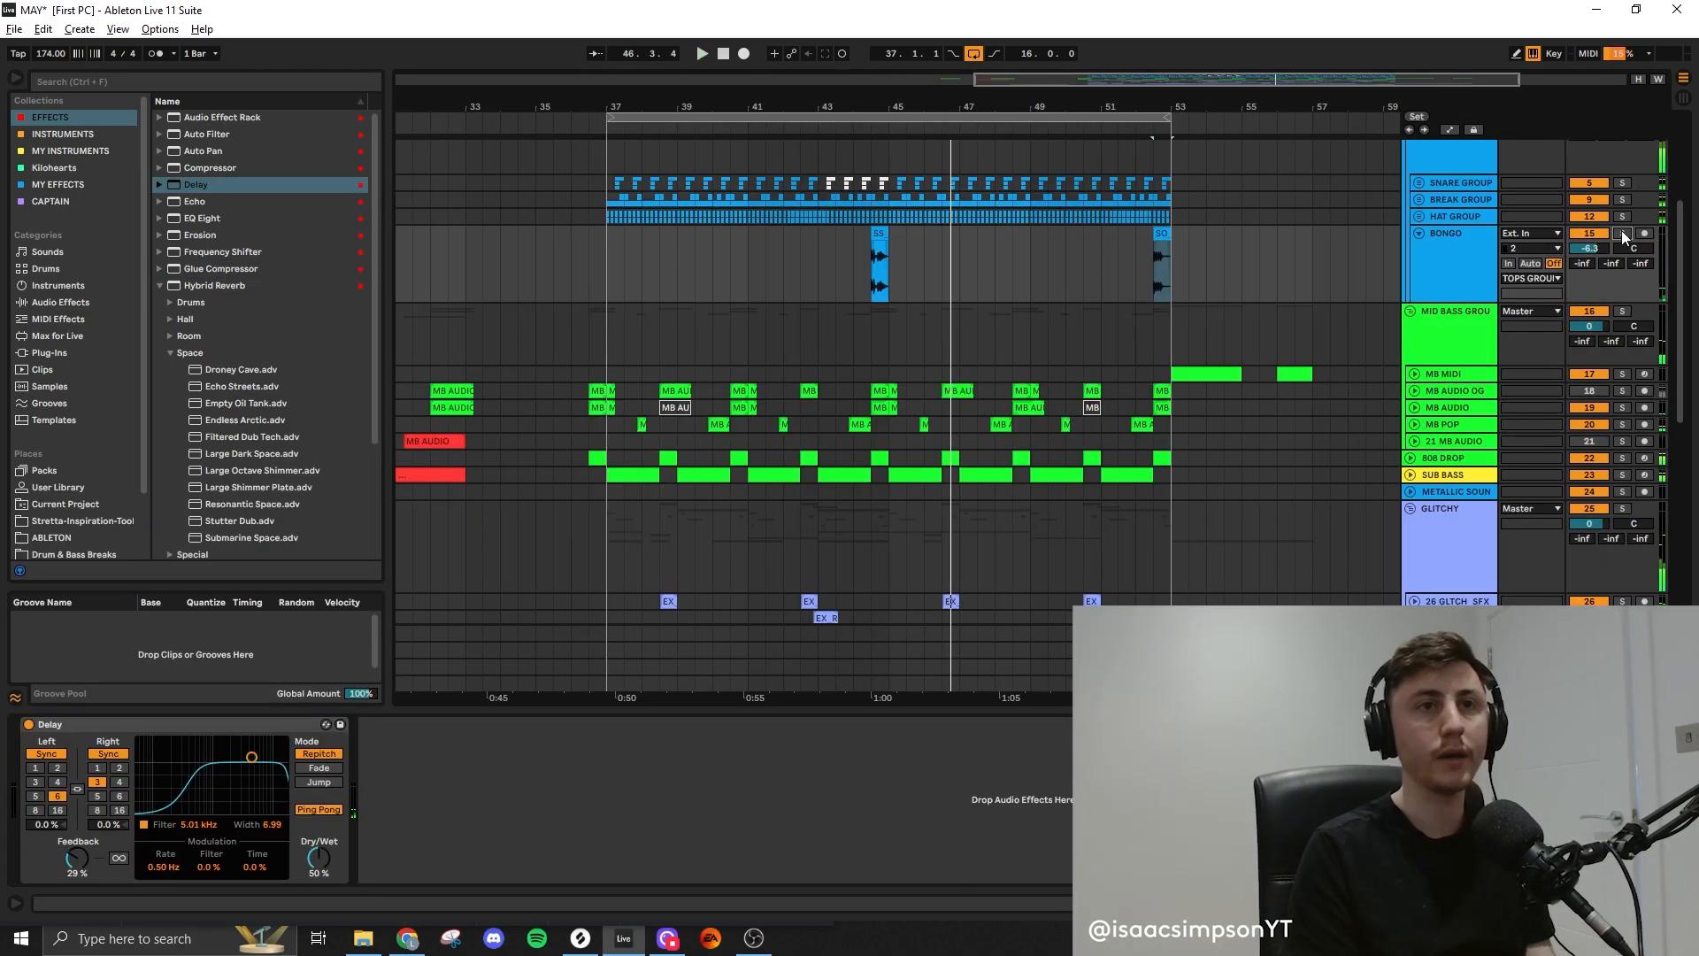
Solo the BONGO track and add an Auto Pan after its Delay with Amount 68.8% and Phase 17.1°
click(1622, 233)
drag(204, 151, 467, 816)
click(425, 865)
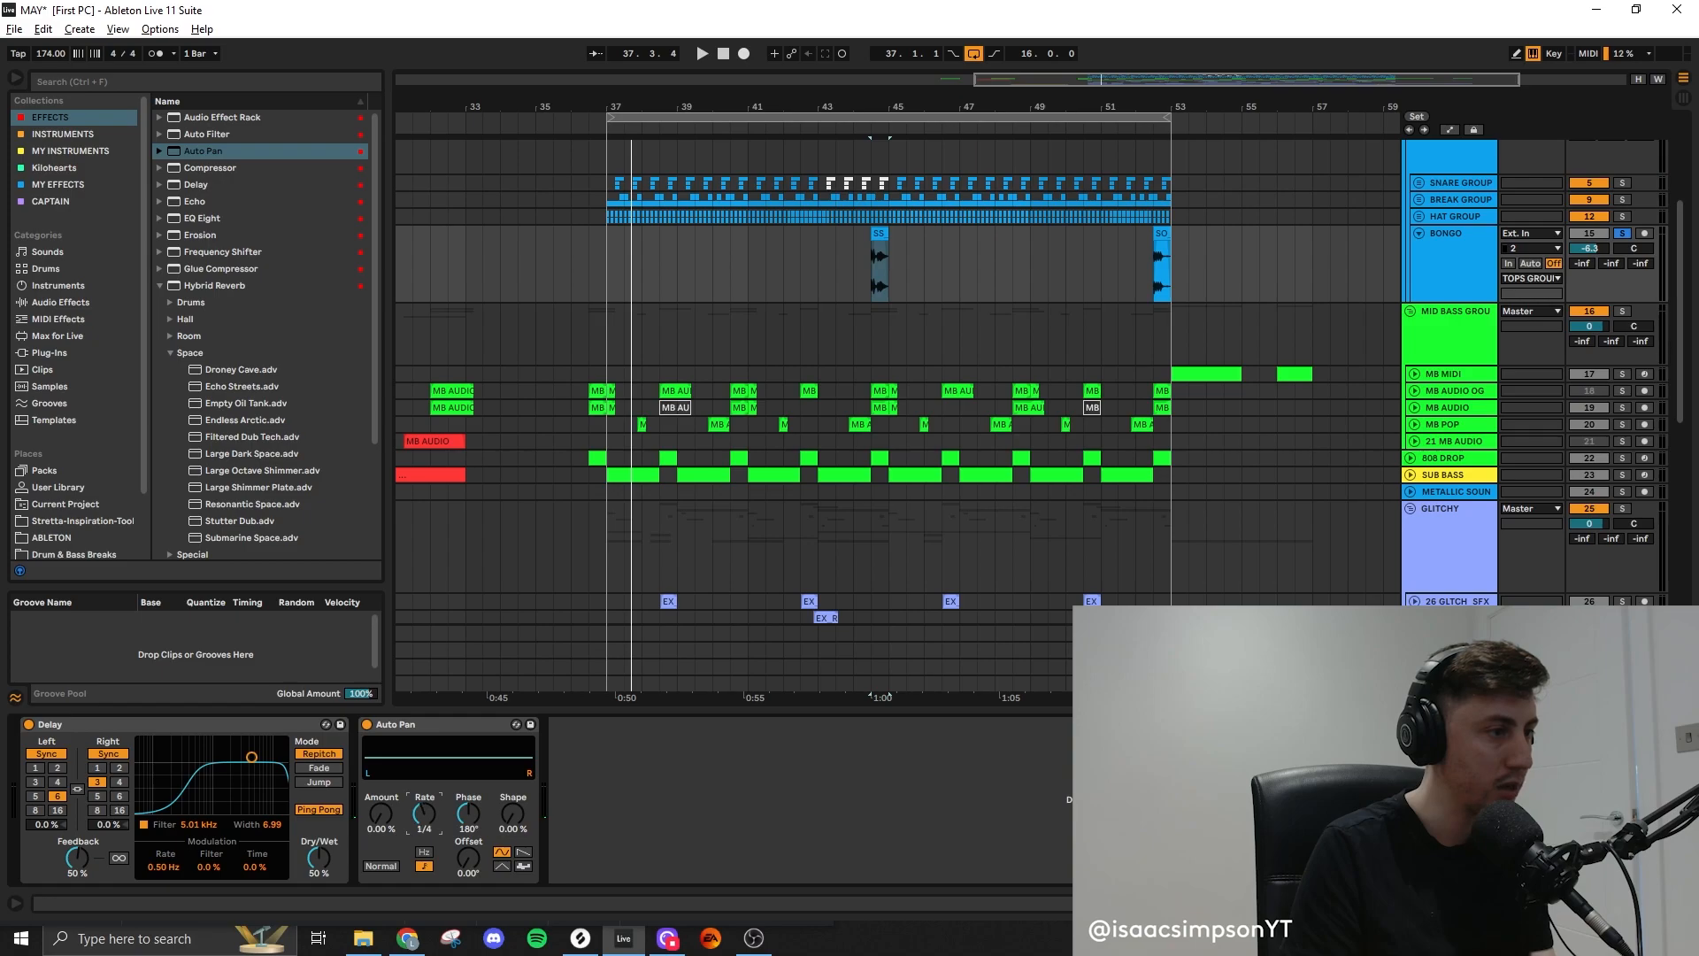
key(space)
drag(380, 828, 472, 885)
Insert an EQ Eight before the Delay on BONGO and drop the A Bit Warmer Saturator preset between them
drag(202, 218, 56, 804)
scroll(205, 469, down, 3)
click(157, 499)
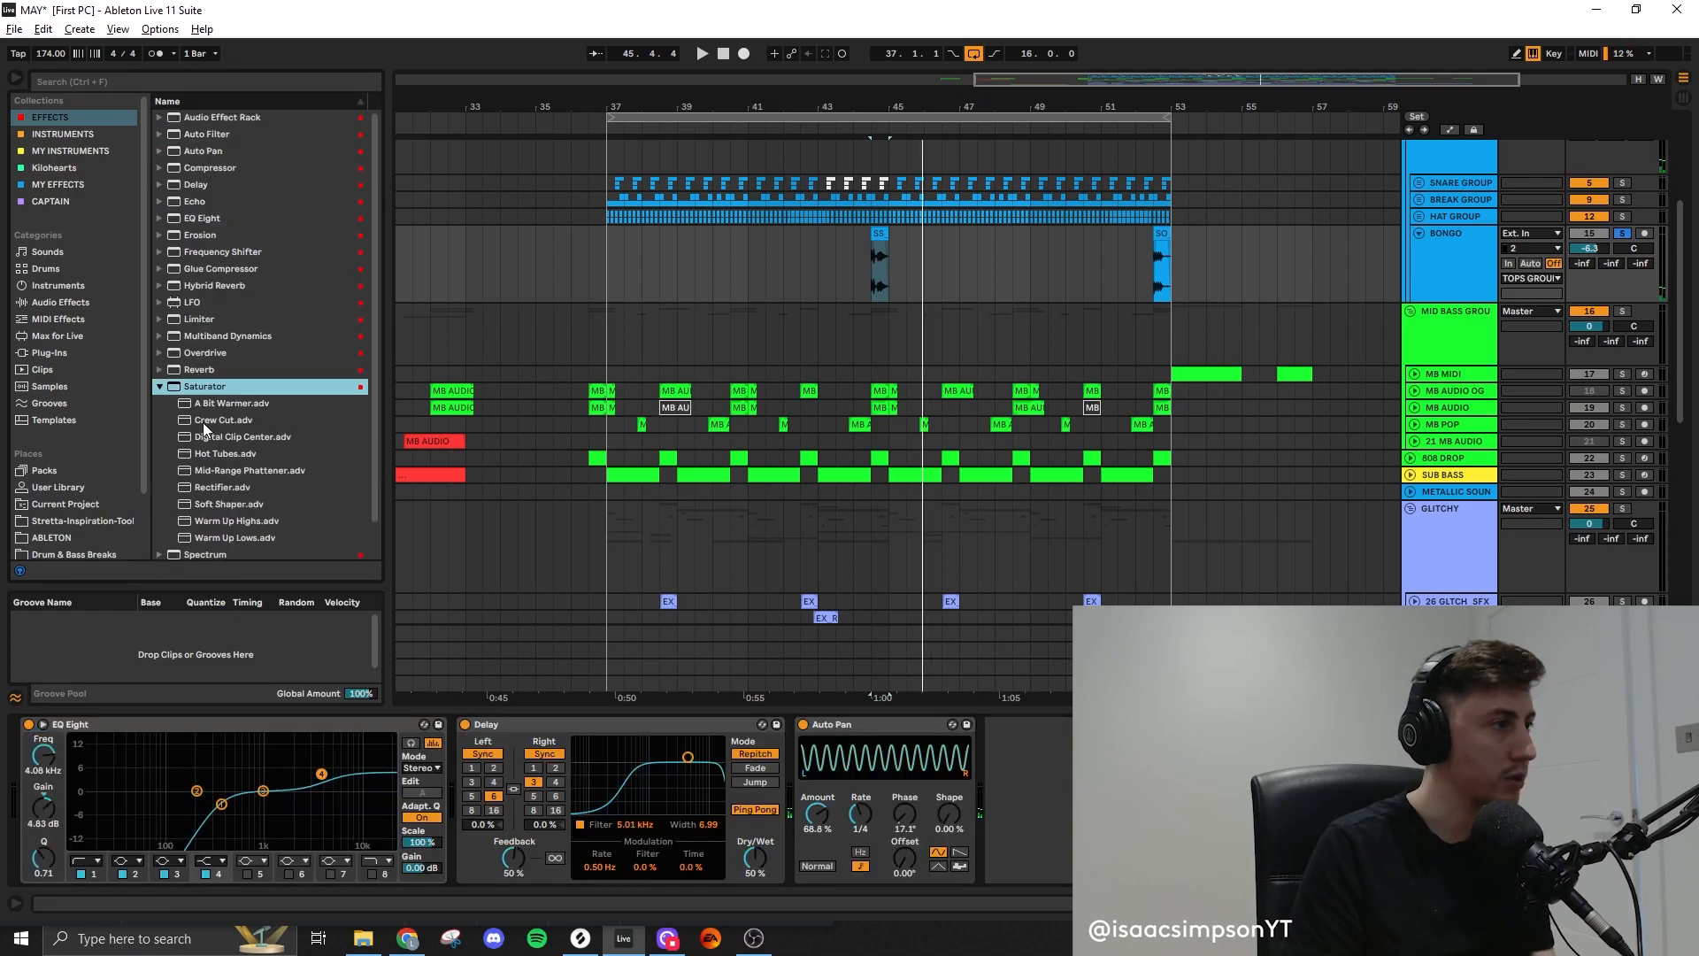
drag(209, 402, 455, 770)
drag(455, 770, 457, 768)
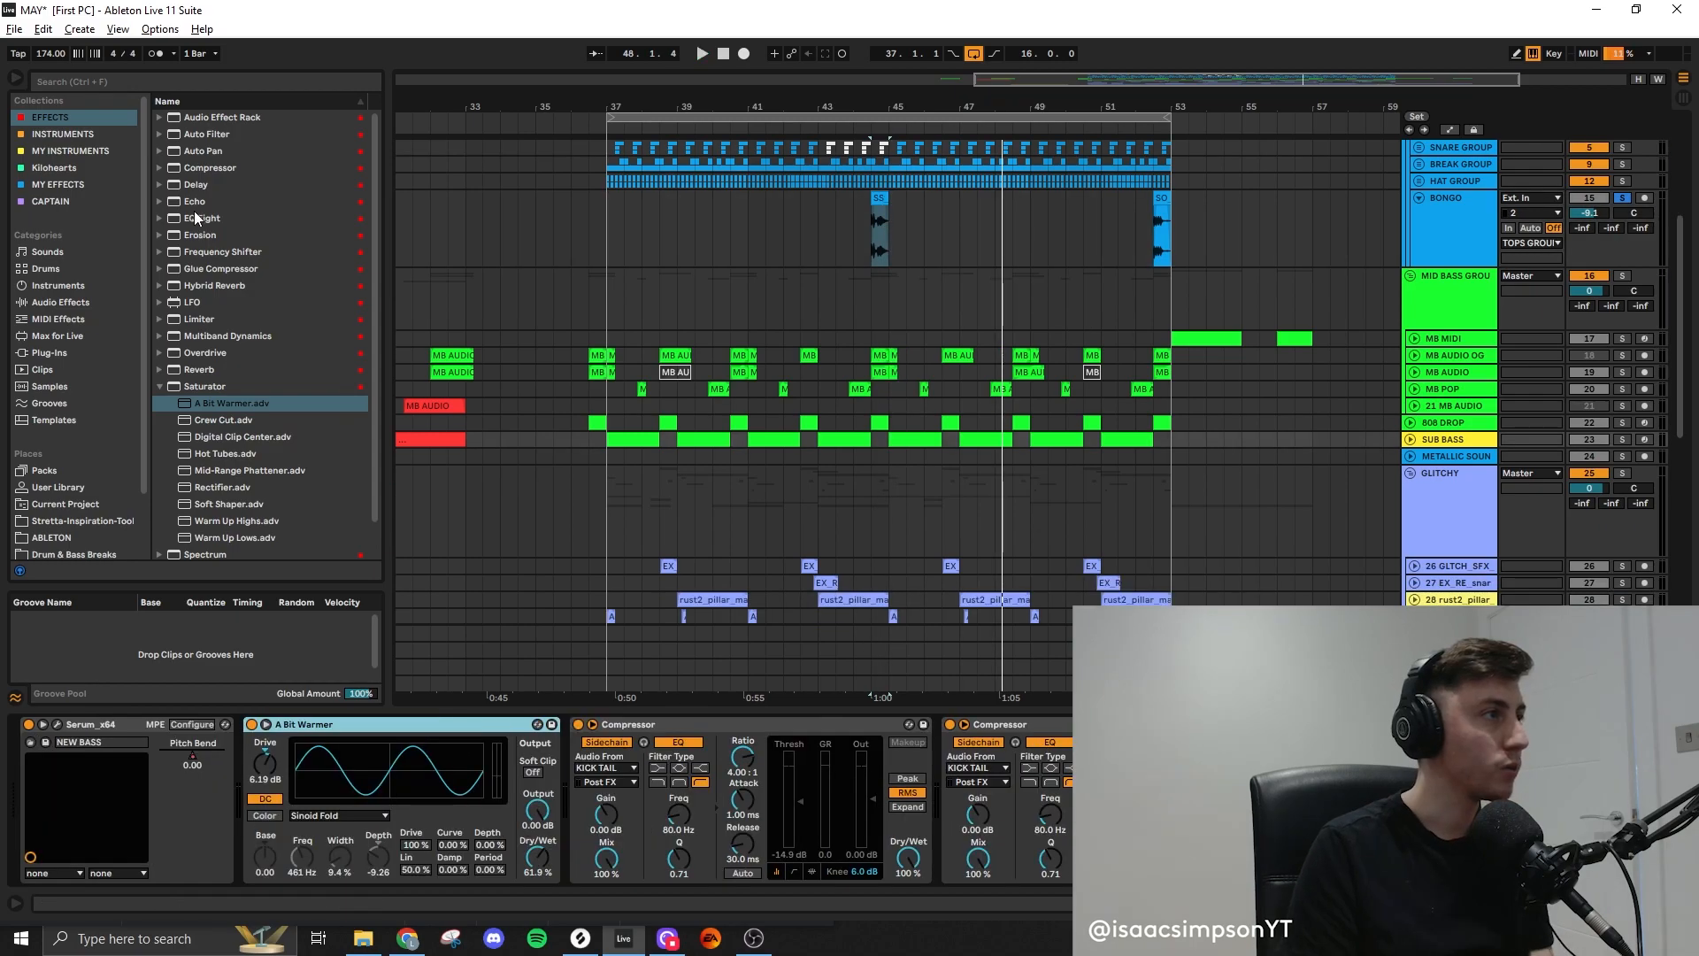
Add an EQ Eight to the Serum bass chain, fold the arrangement's group tracks, and unfold the group below GLITCHY
double_click(196, 218)
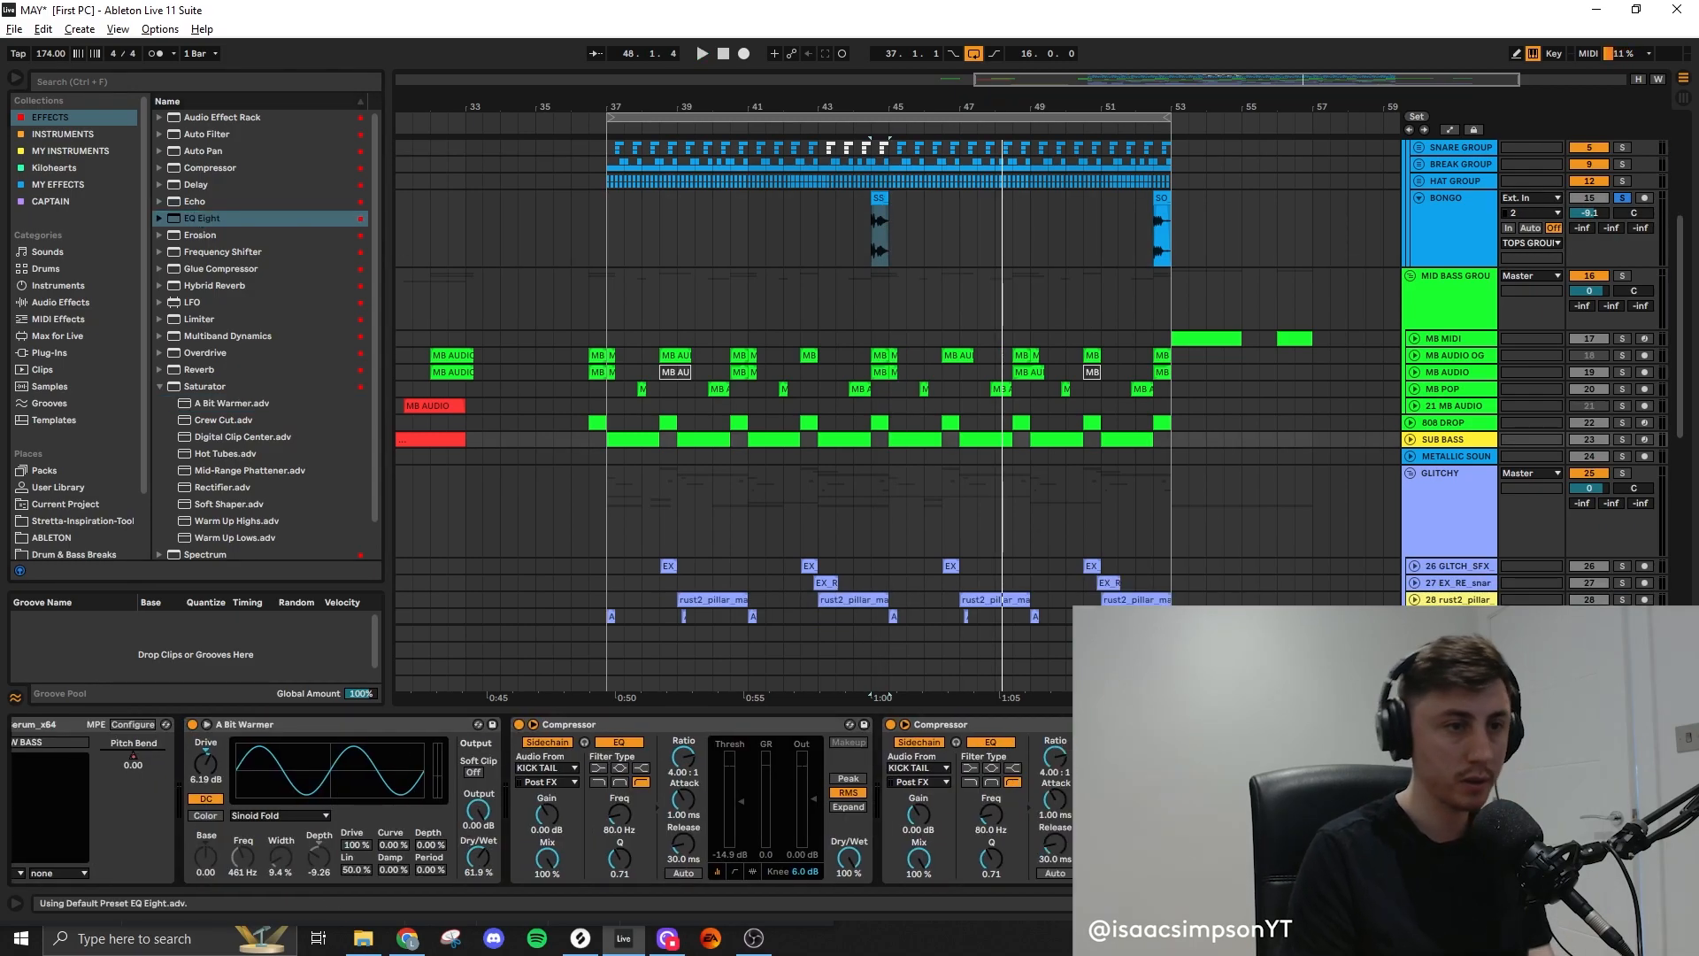
scroll(911, 481, down, 4)
click(1430, 317)
click(1407, 280)
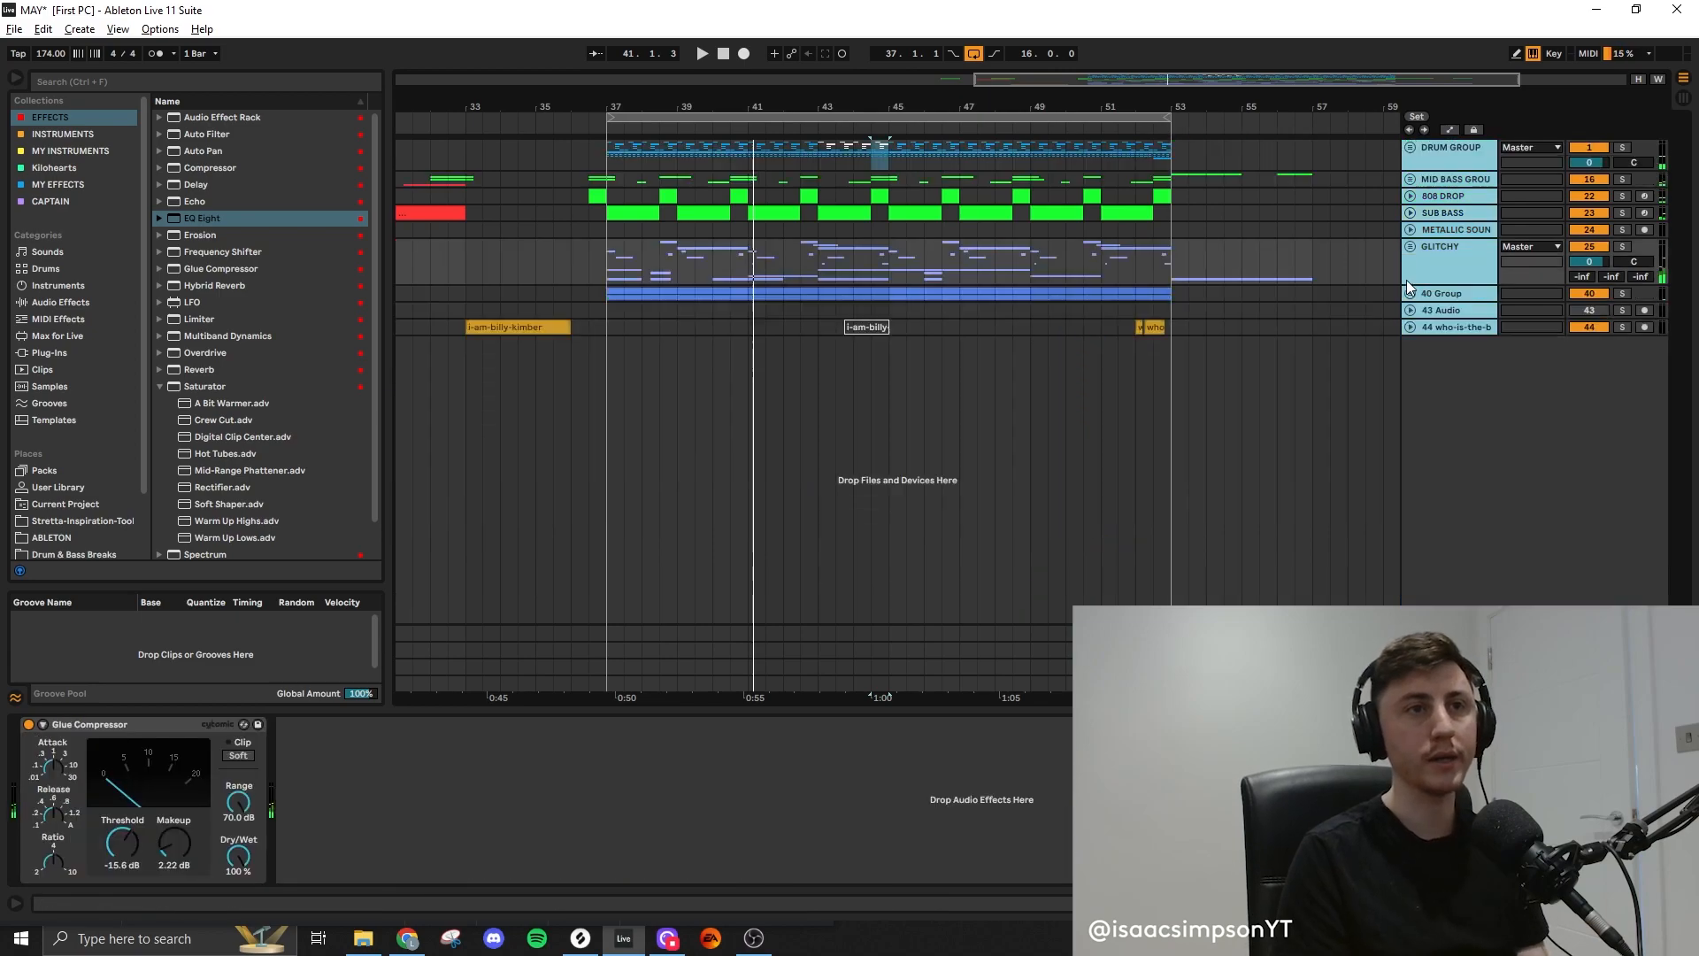
click(886, 446)
scroll(1029, 391, down, 3)
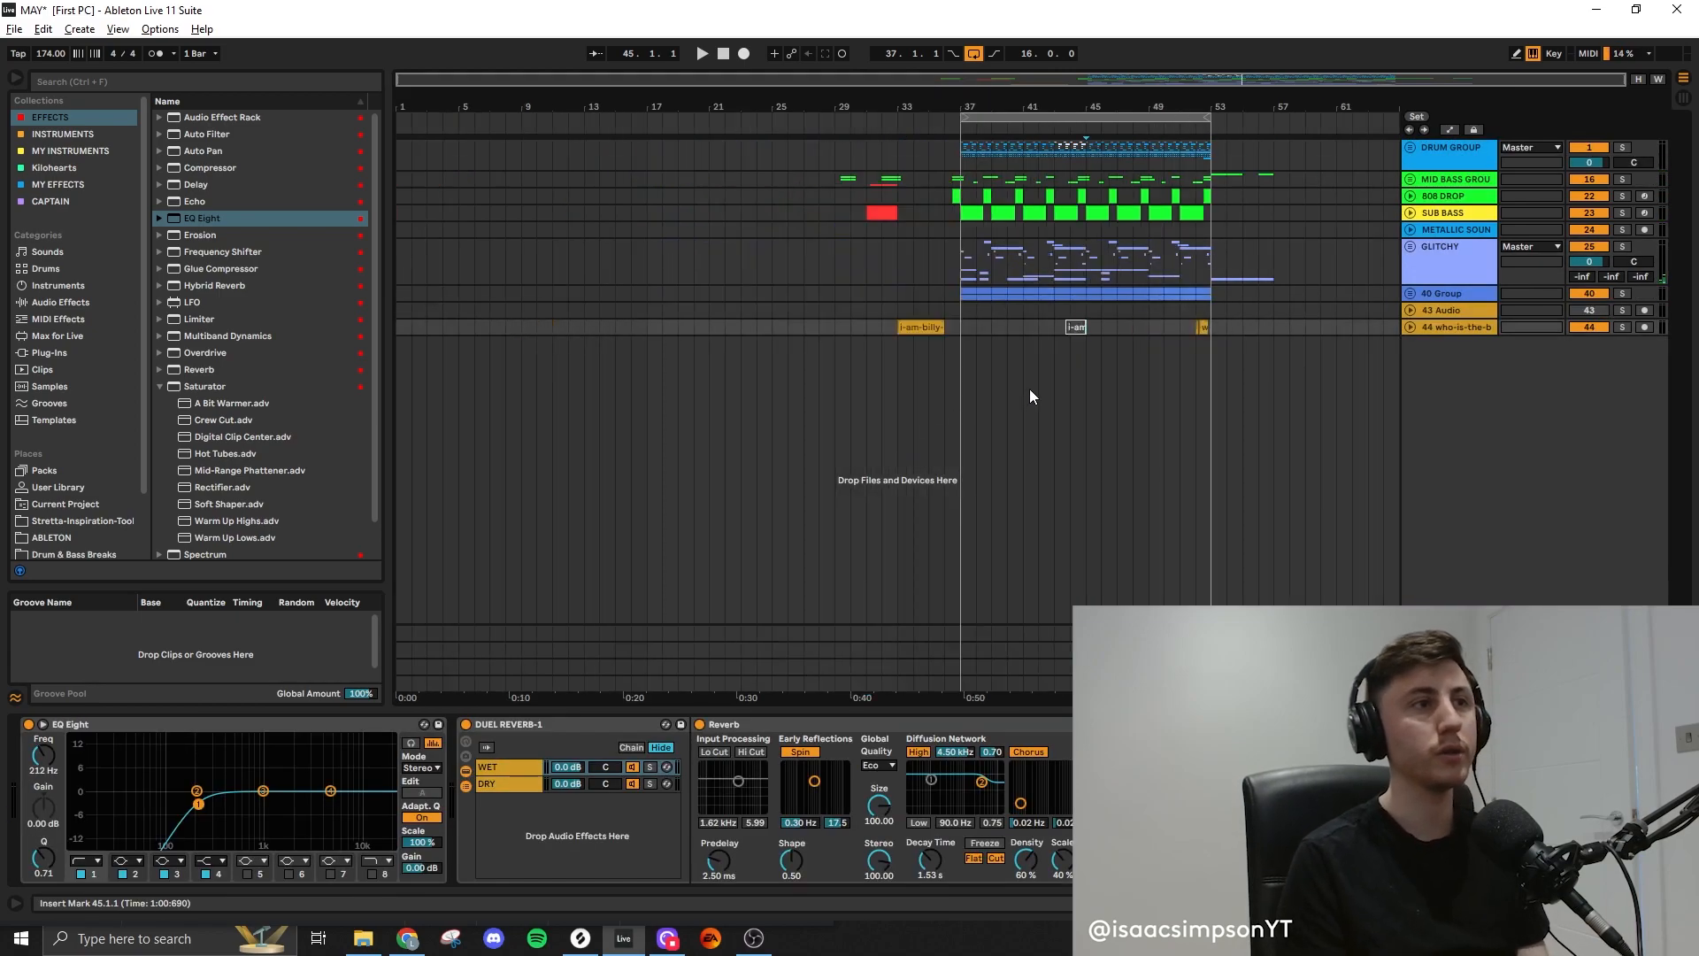
click(1411, 294)
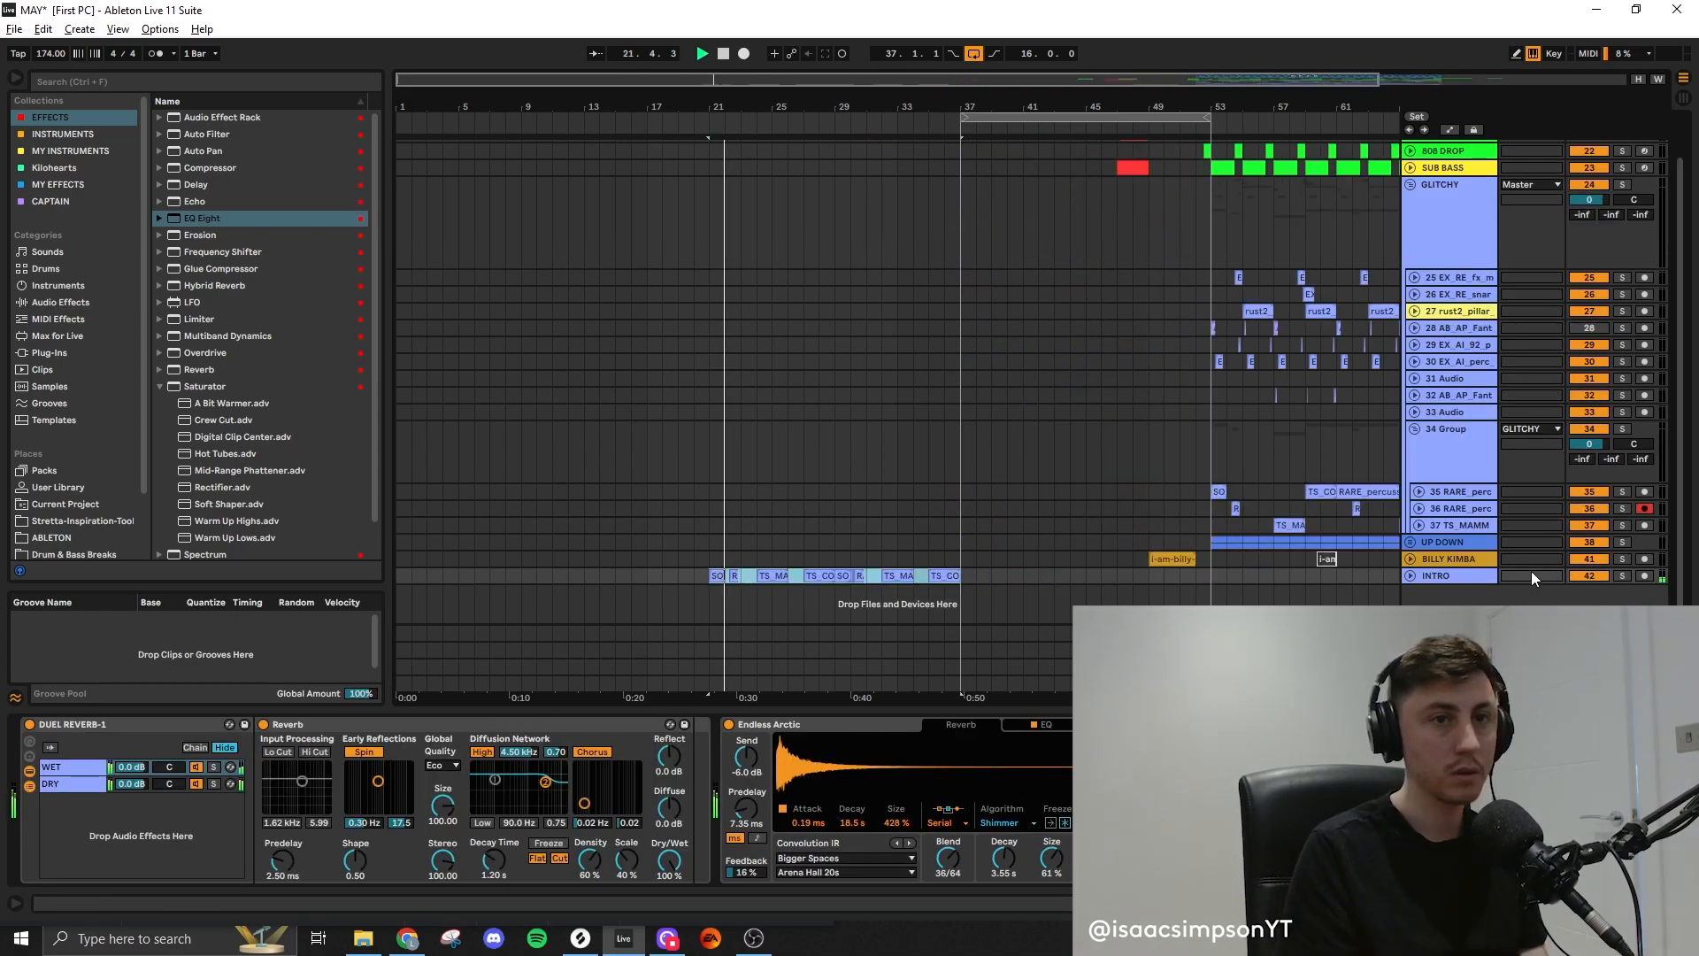
Consolidate the percussion clips on the INTRO track from 21.1 to 37.1 into a single clip
scroll(1100, 519, up, 1)
scroll(911, 473, down, 1)
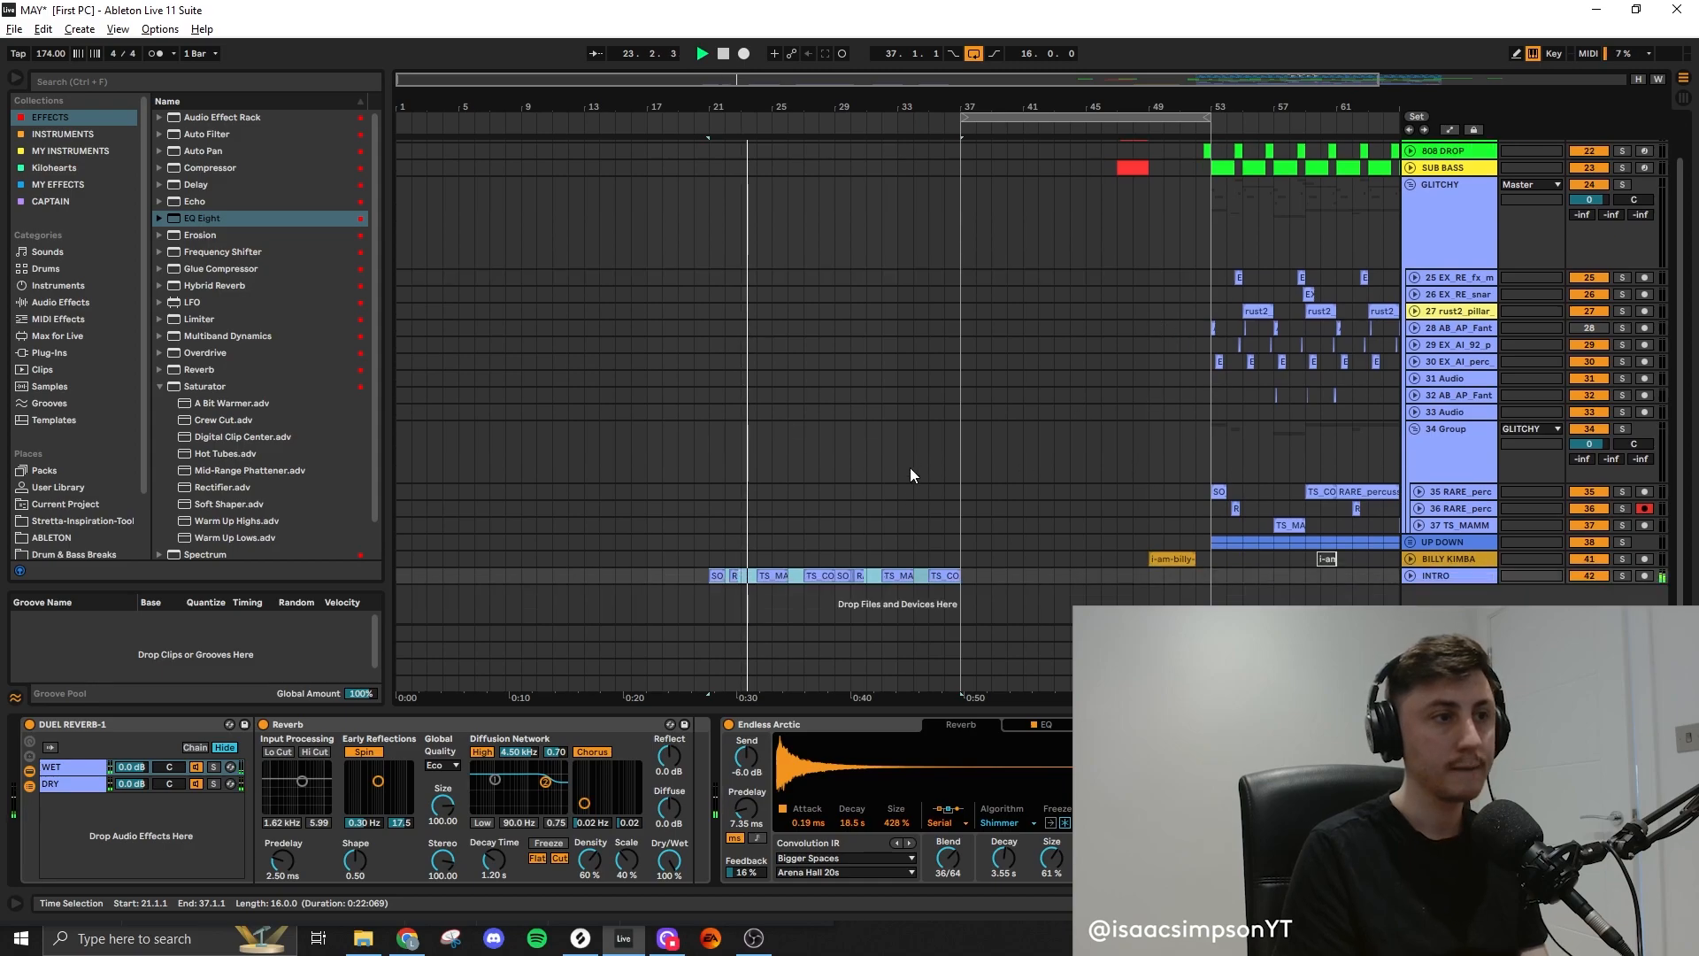
key(ctrl+j)
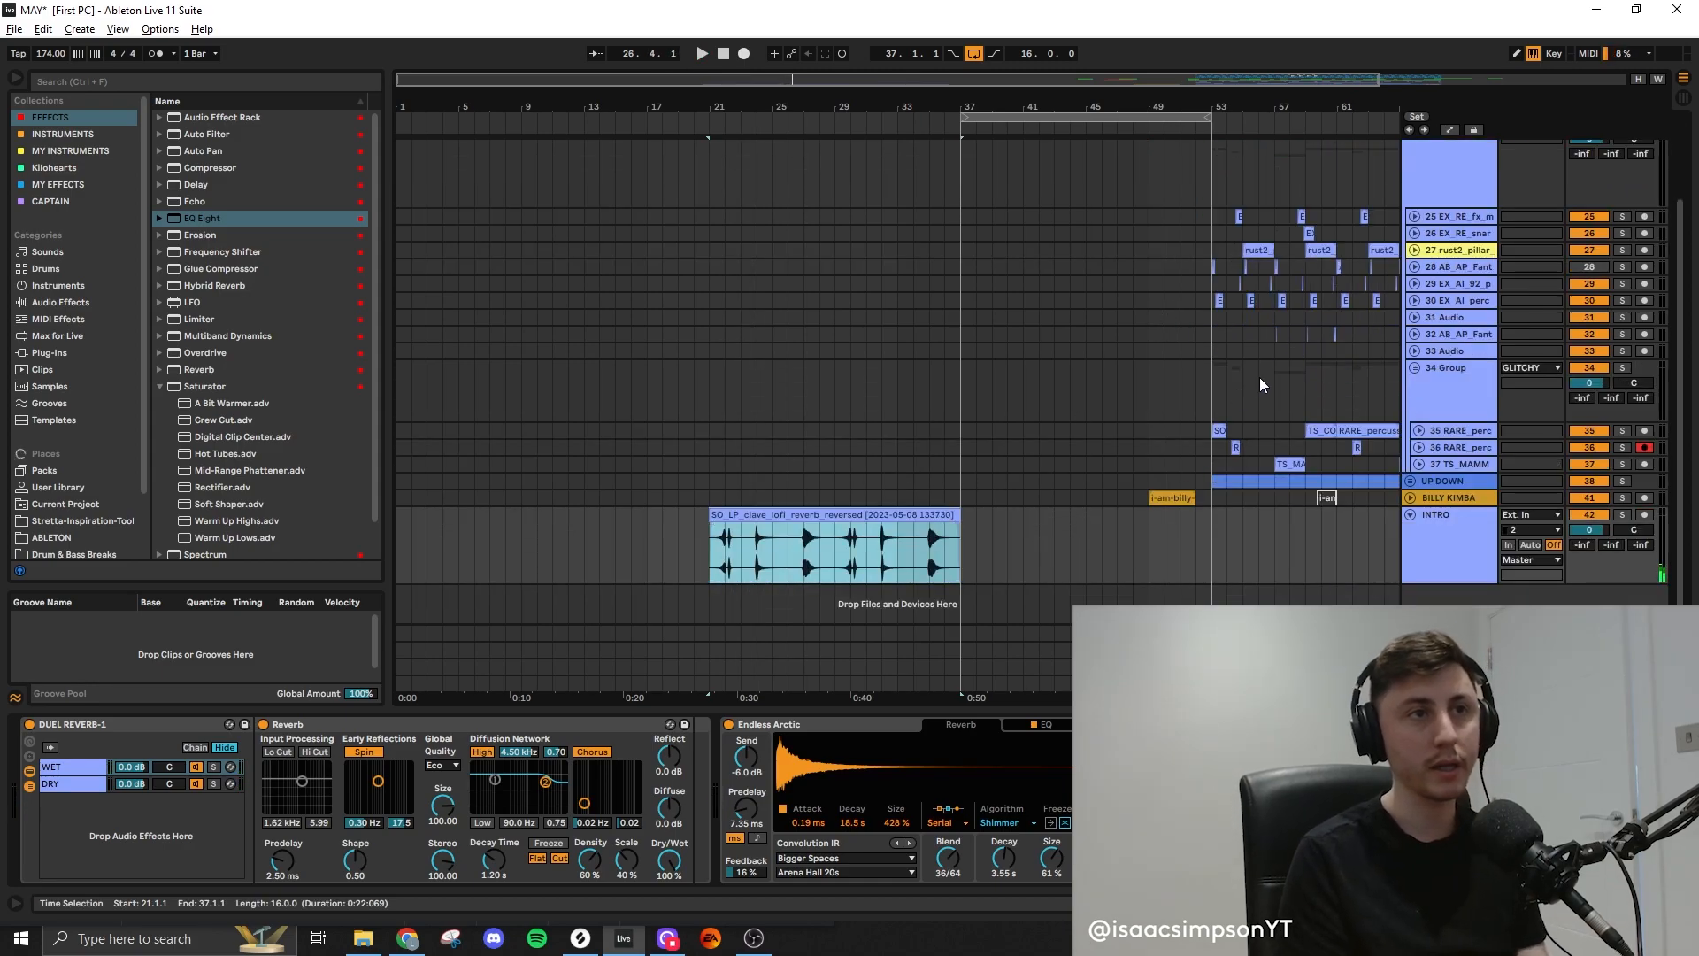
Record the GLITCHY group's output from 53.1 onto a new audio track below INTRO
click(1456, 539)
scroll(1315, 360, down, 1)
key(ctrl+t)
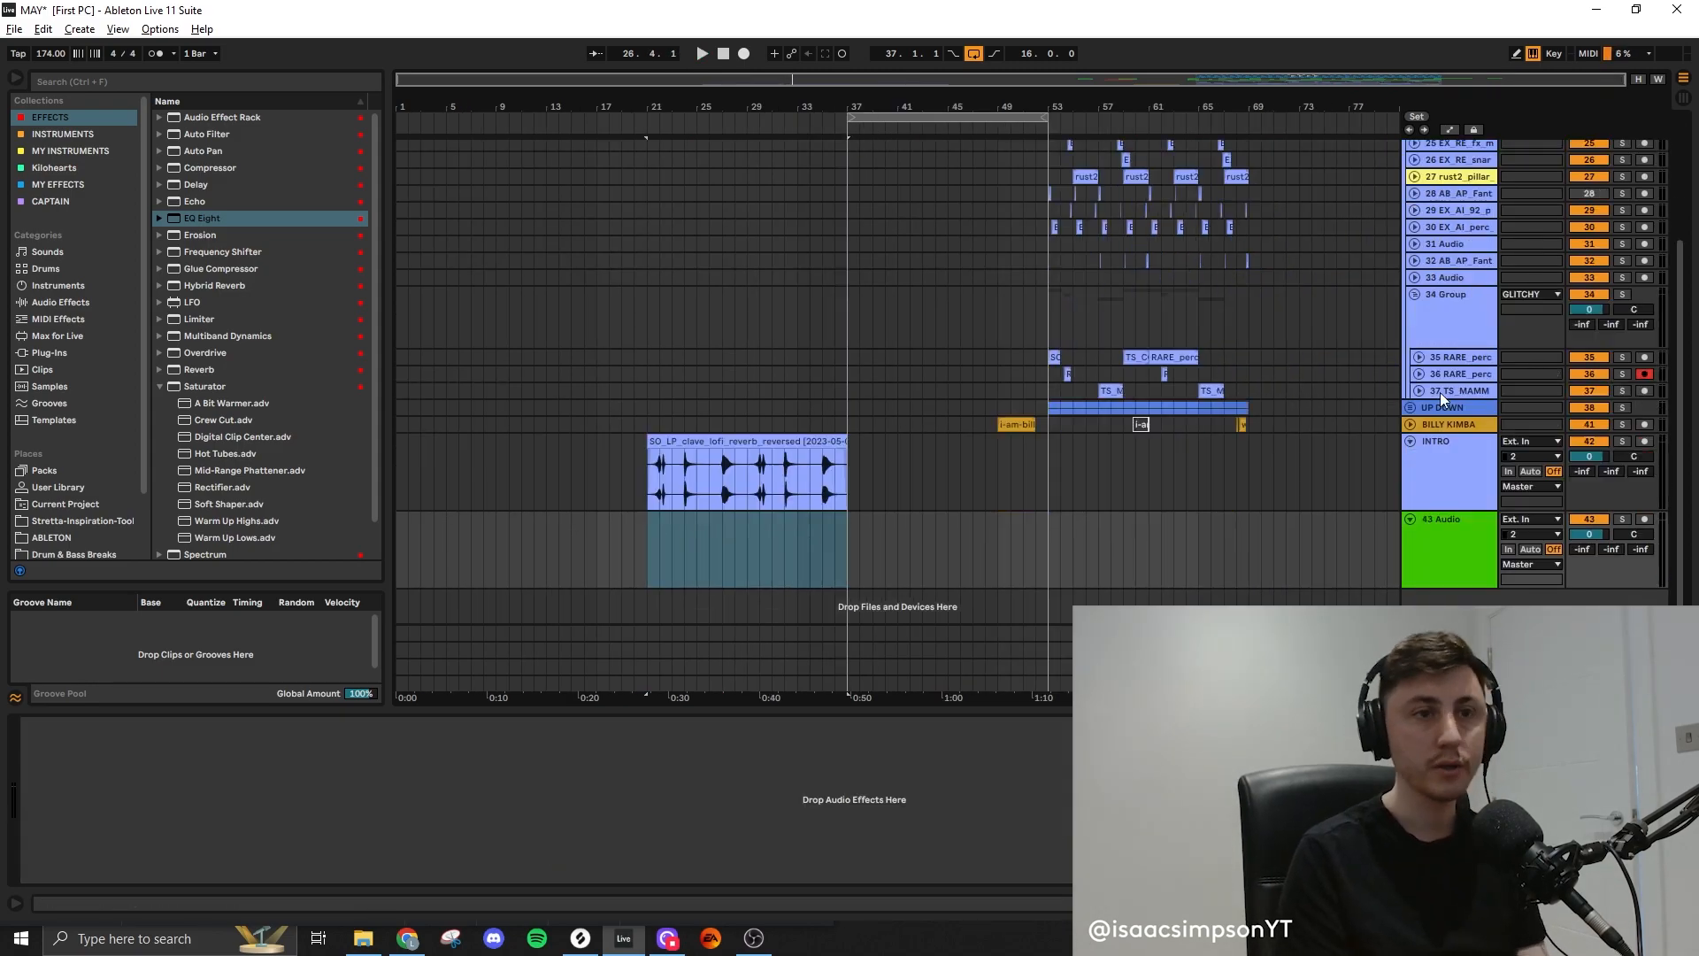
click(1048, 445)
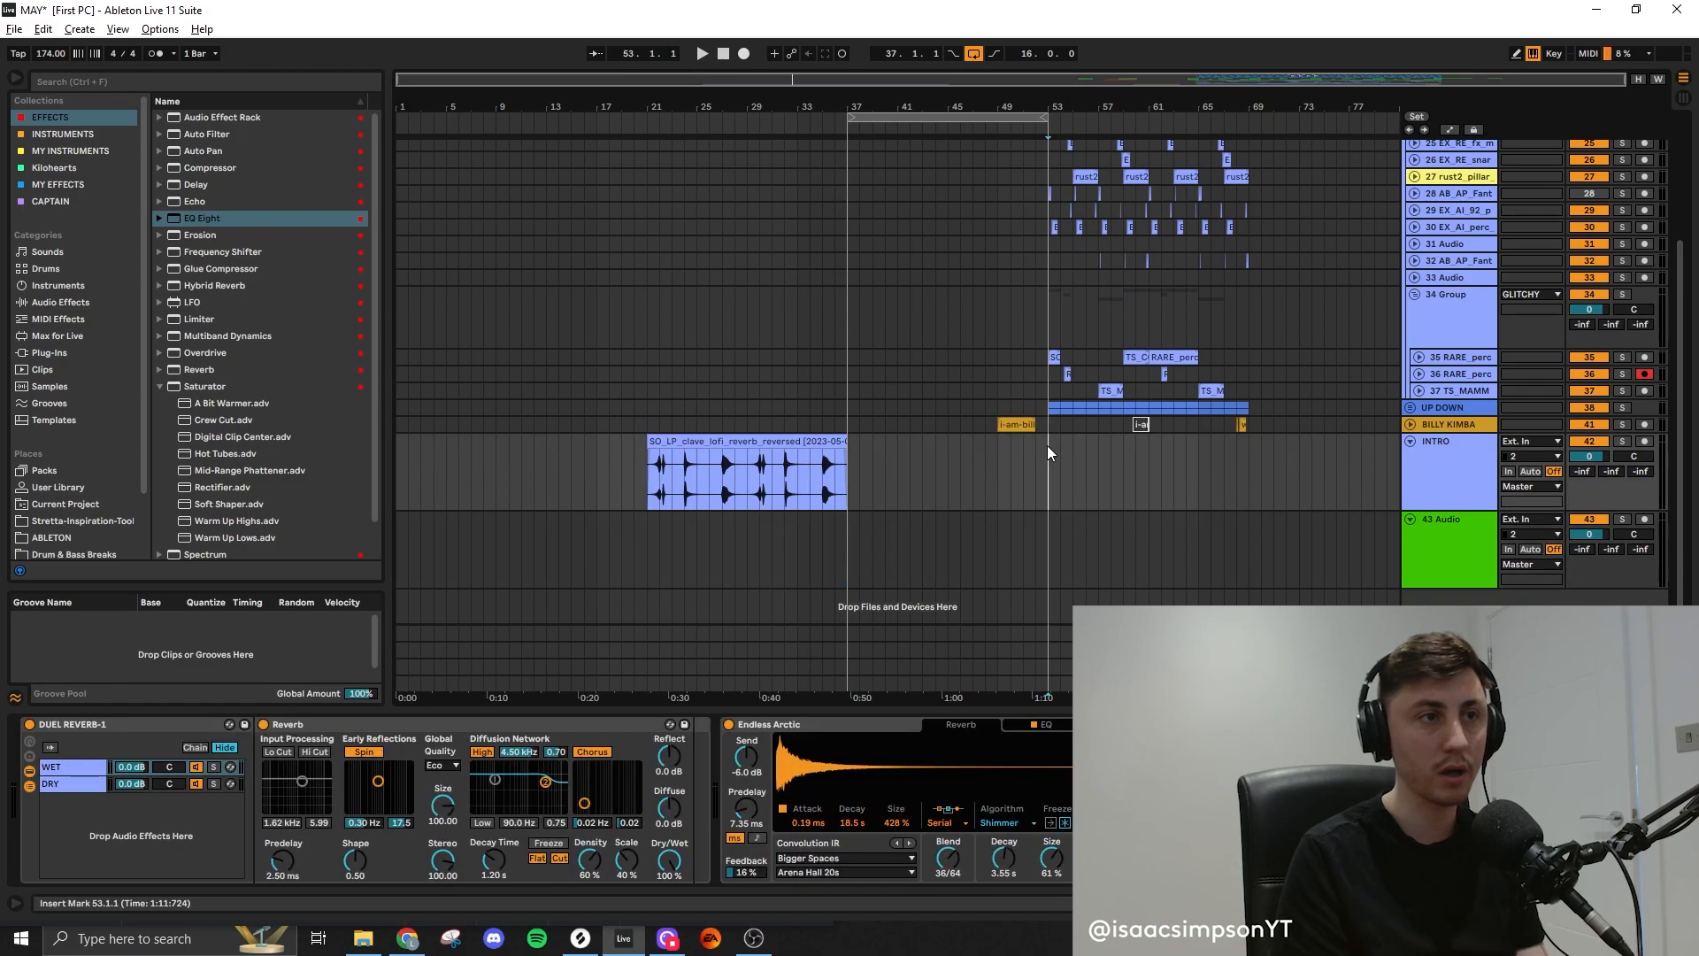
click(1447, 535)
click(1529, 522)
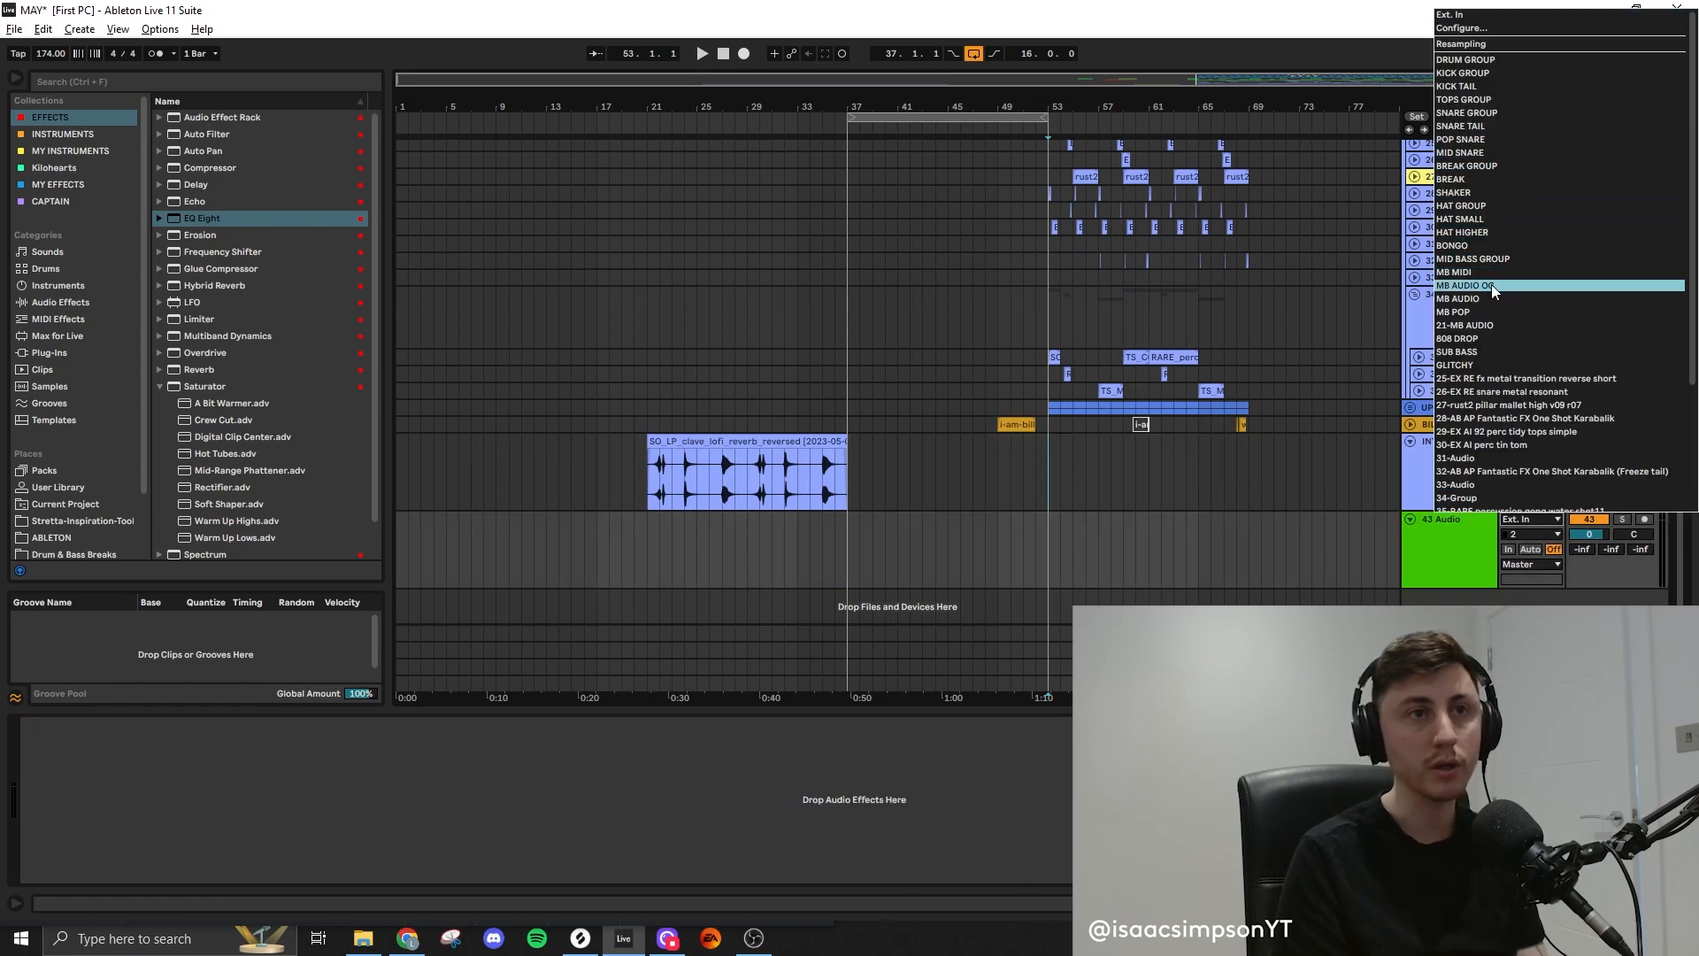
click(1455, 364)
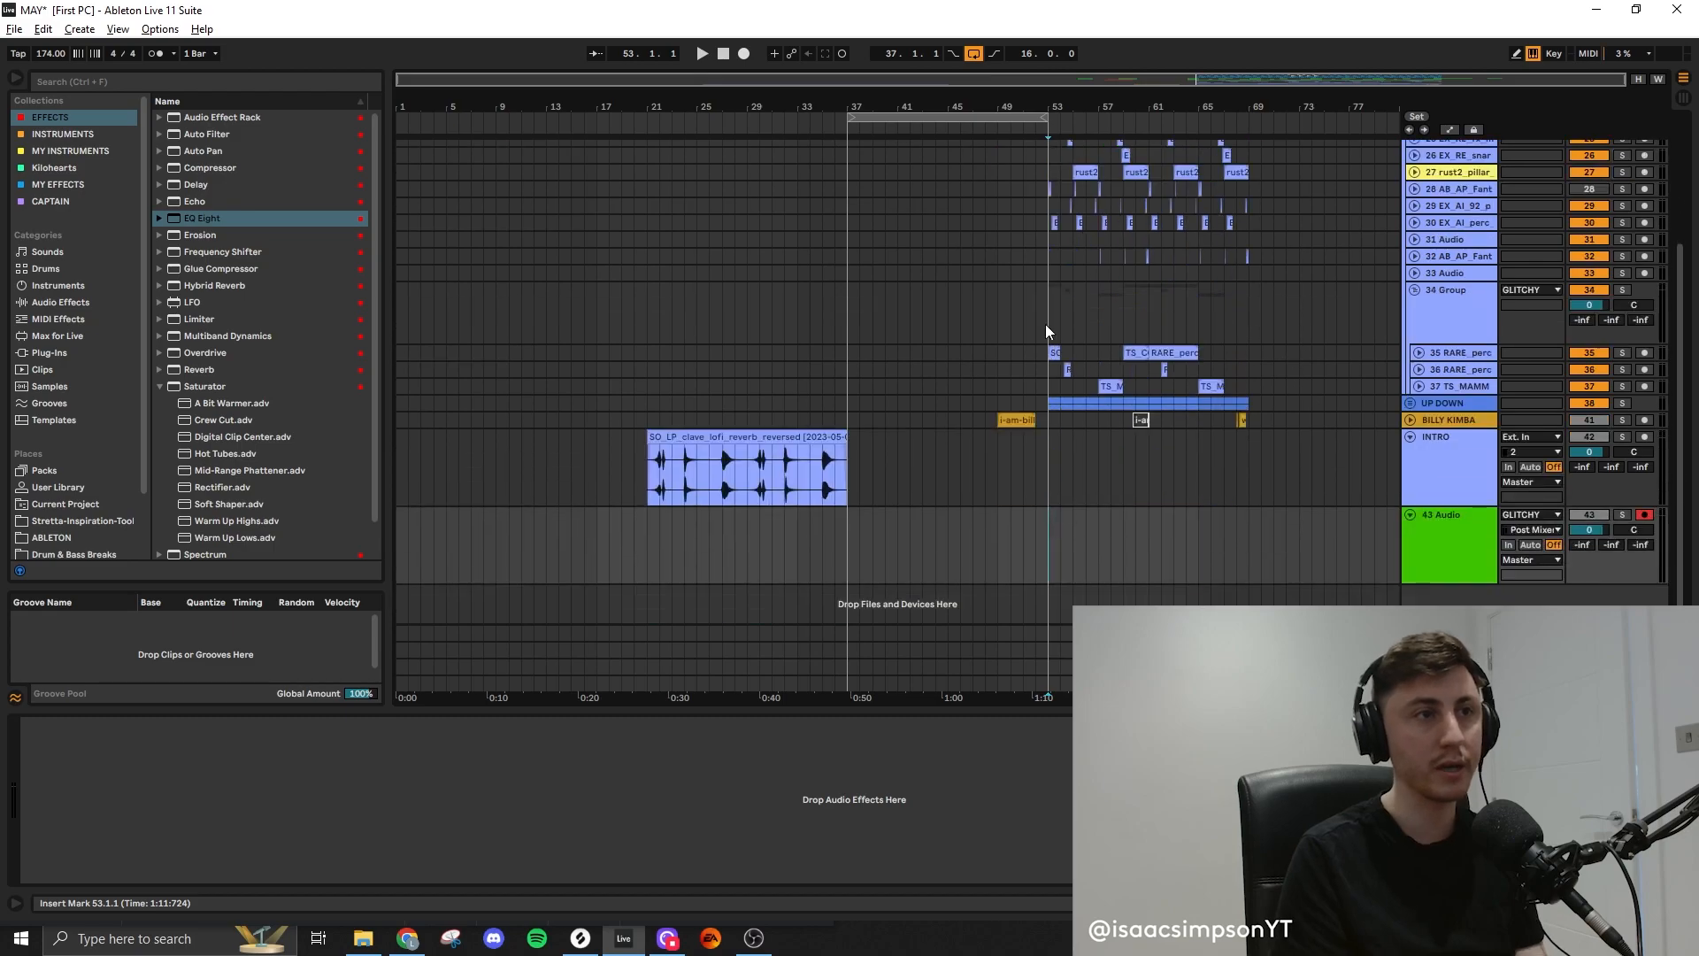
click(743, 54)
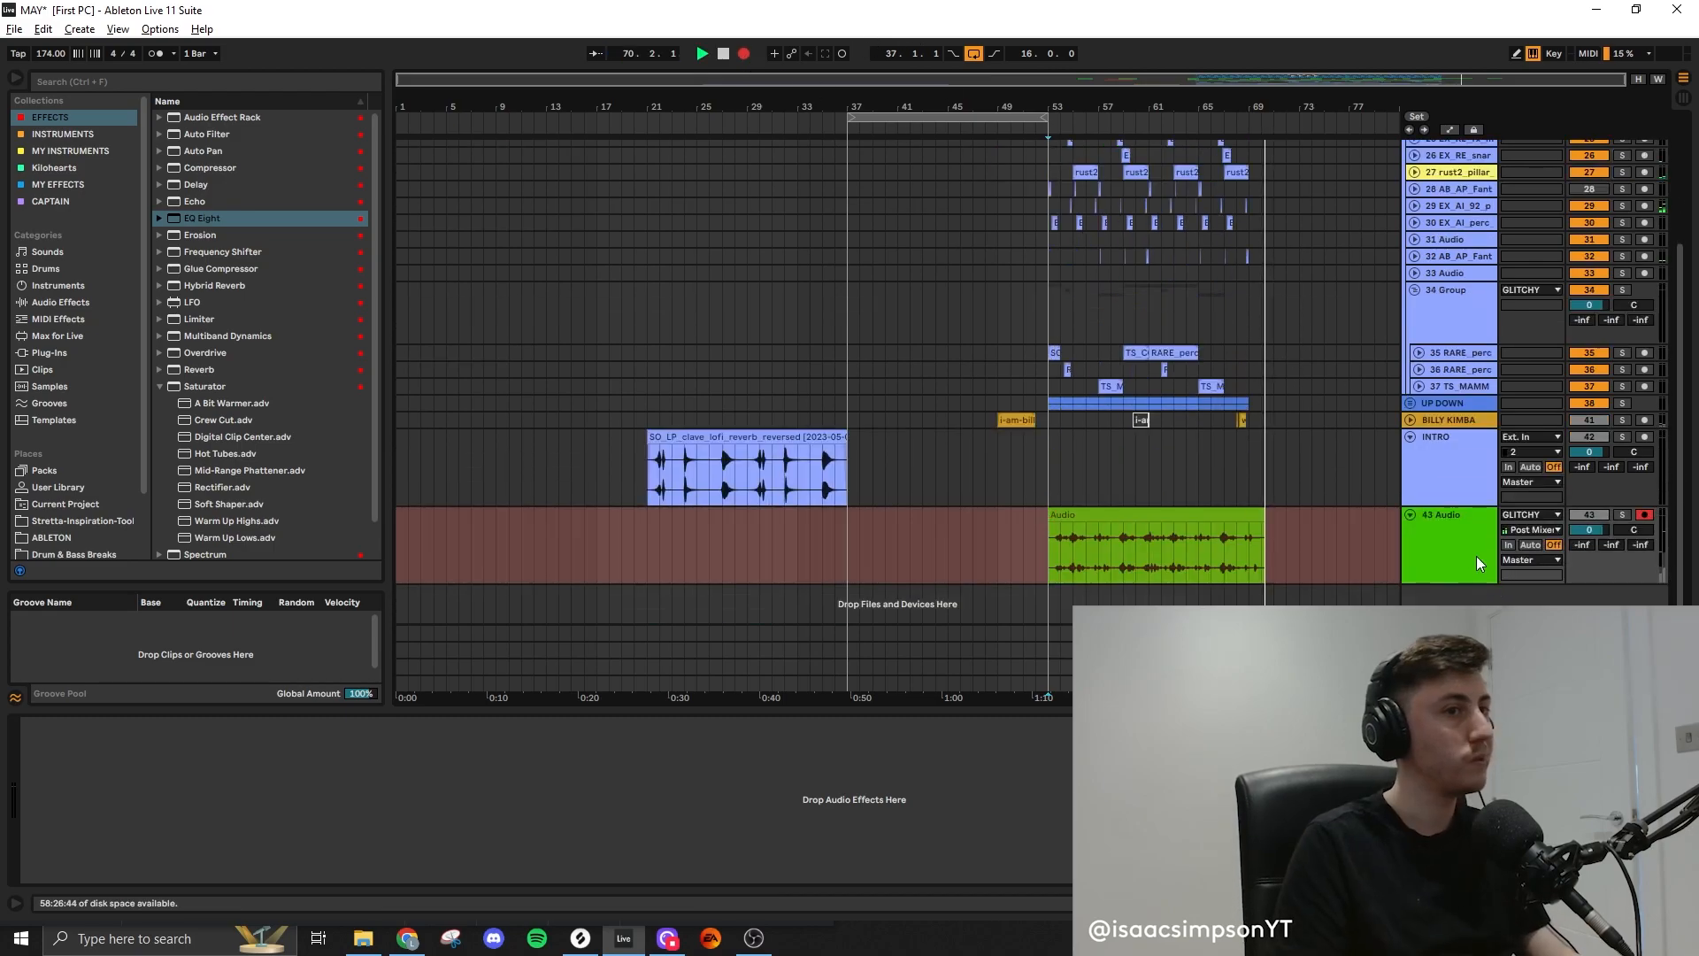
key(space)
Place the recorded glitch audio at 21.1 to 37.1 on a duplicate INTRO track and audition that track soloed
drag(1214, 538, 782, 514)
key(ctrl+d)
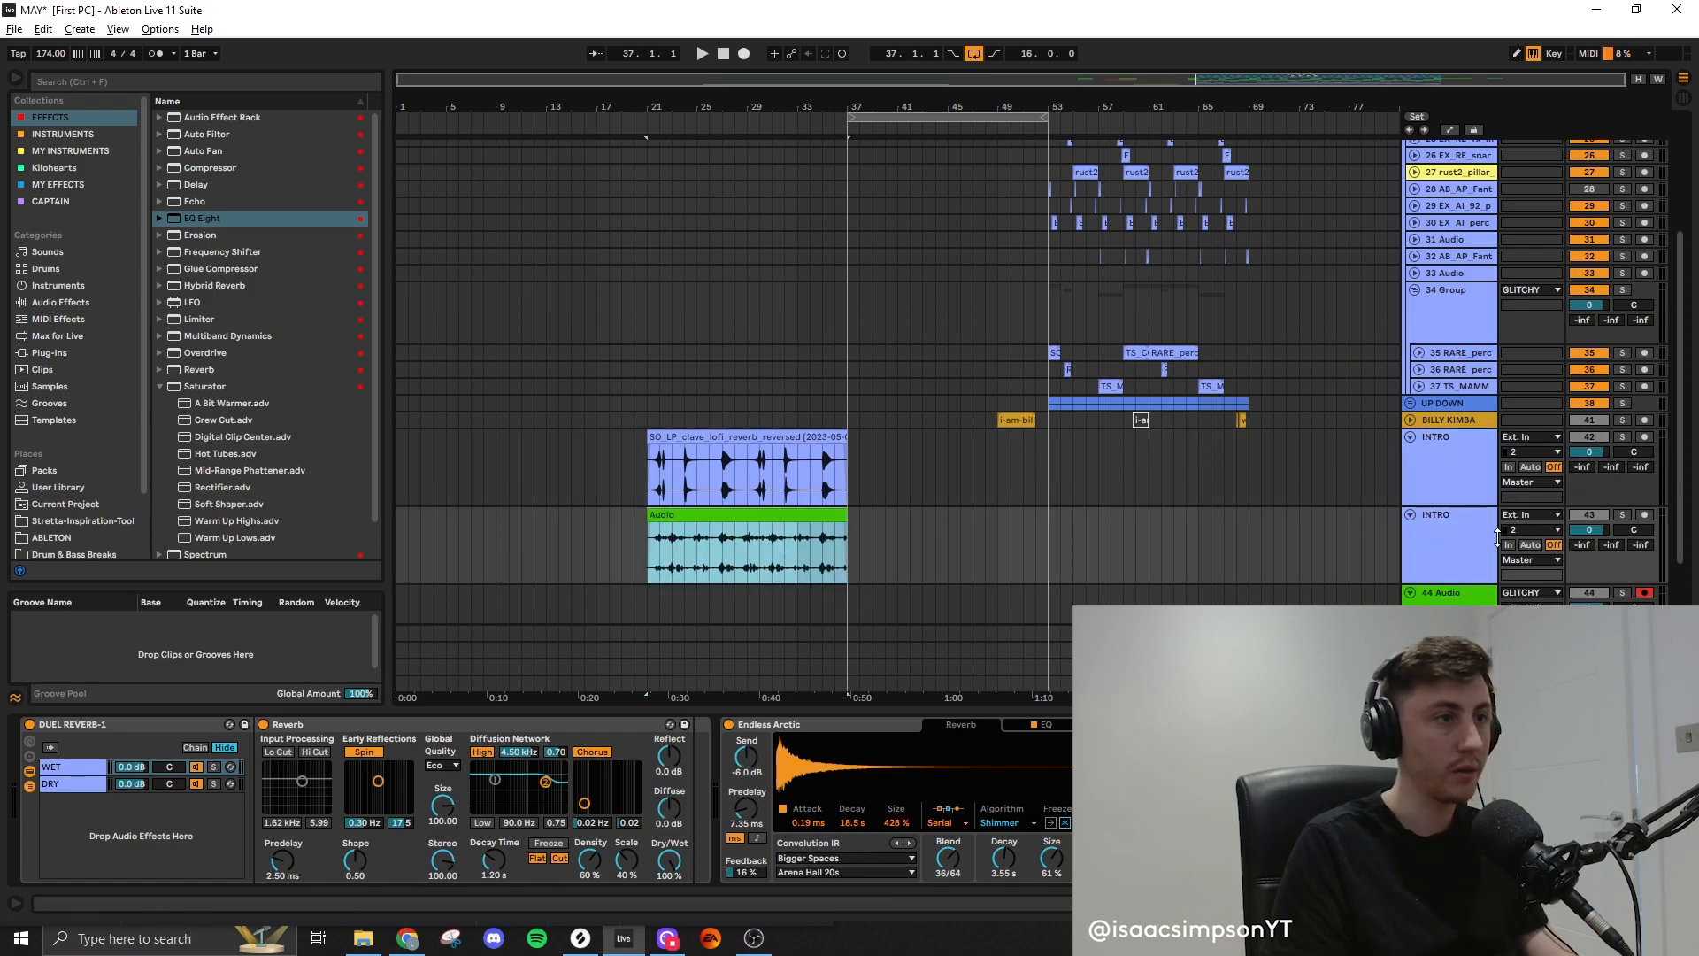
click(1626, 515)
key(space)
scroll(797, 549, down, 3)
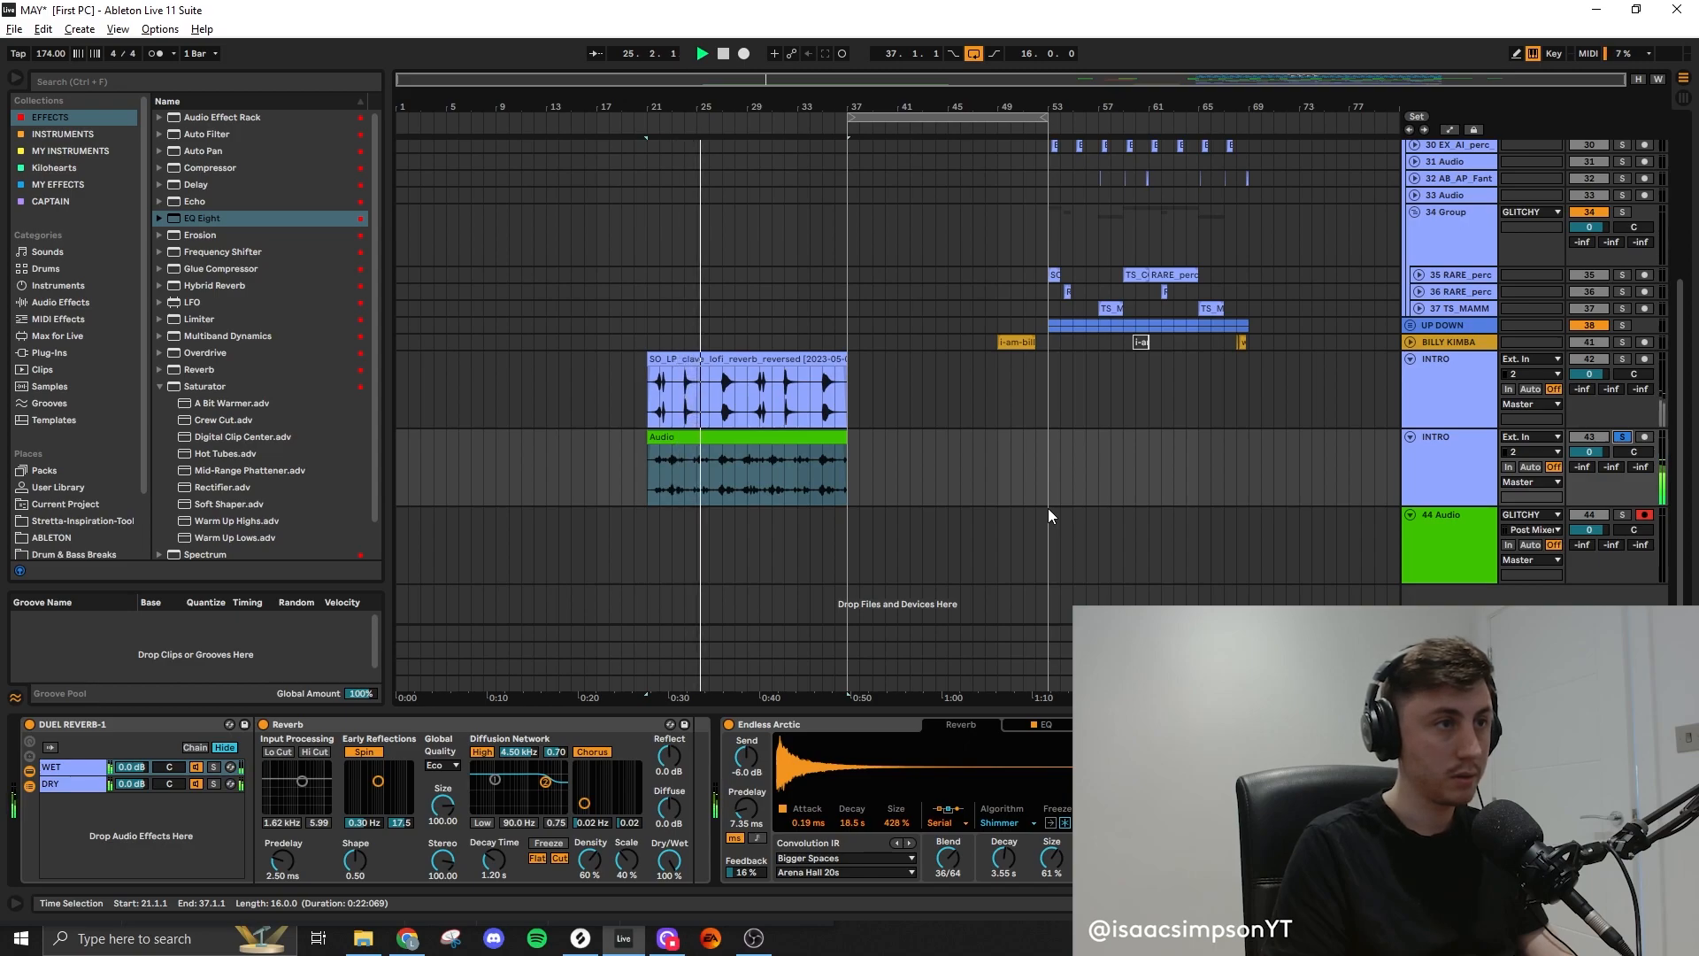
Group the two INTRO tracks and rename the group INTRO GROUP
click(1465, 405)
click(1455, 455)
key(ctrl+g)
click(1448, 393)
key(ctrl+r)
text(INTRO GROUP)
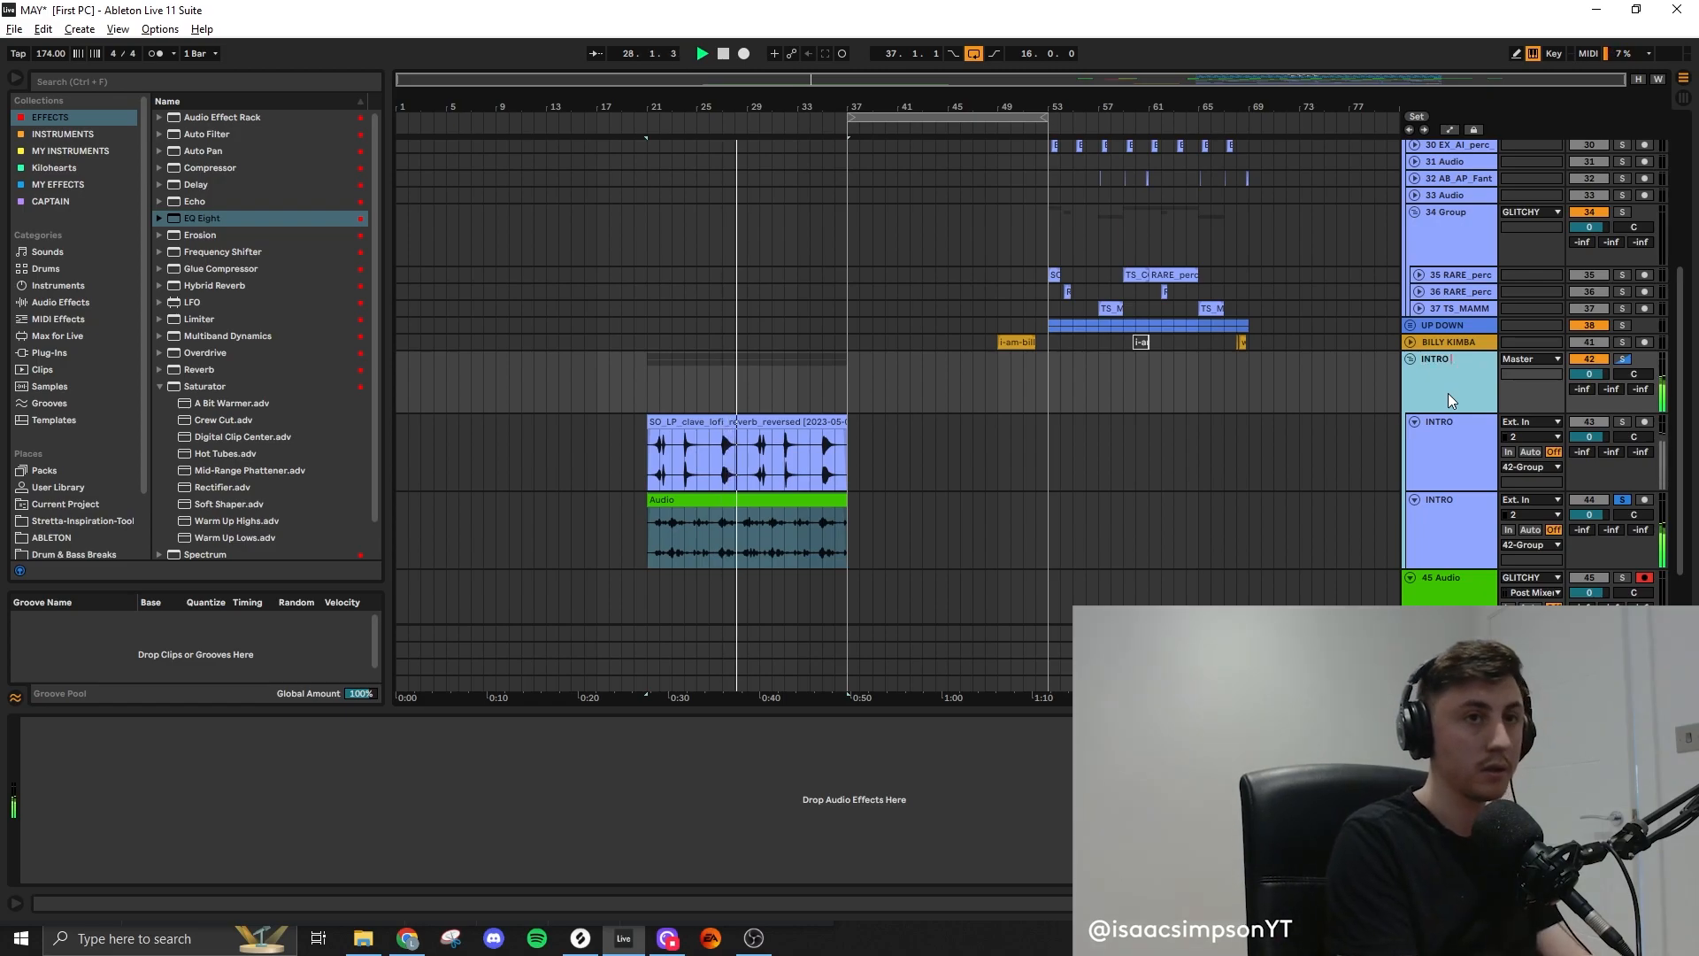
key(Return)
Delete the leftover GLITCHY recording track and set the loop around the intro clip from 21.1 to 37.1
scroll(1492, 363, down, 1)
click(1437, 541)
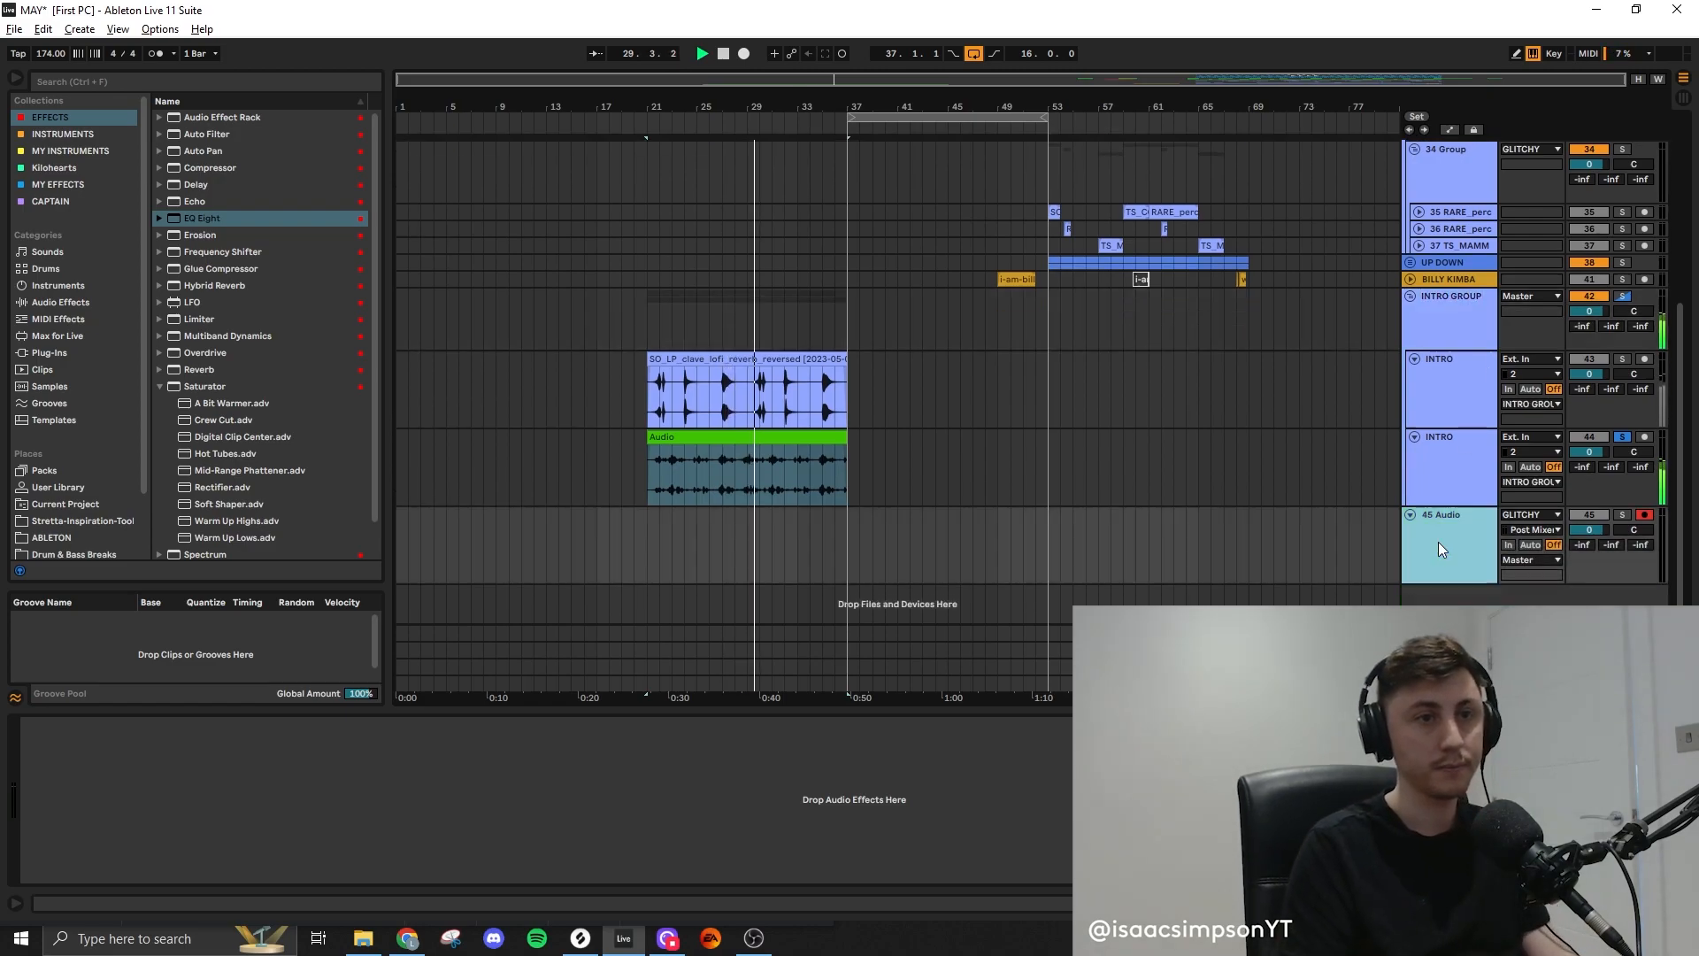
key(Delete)
click(814, 438)
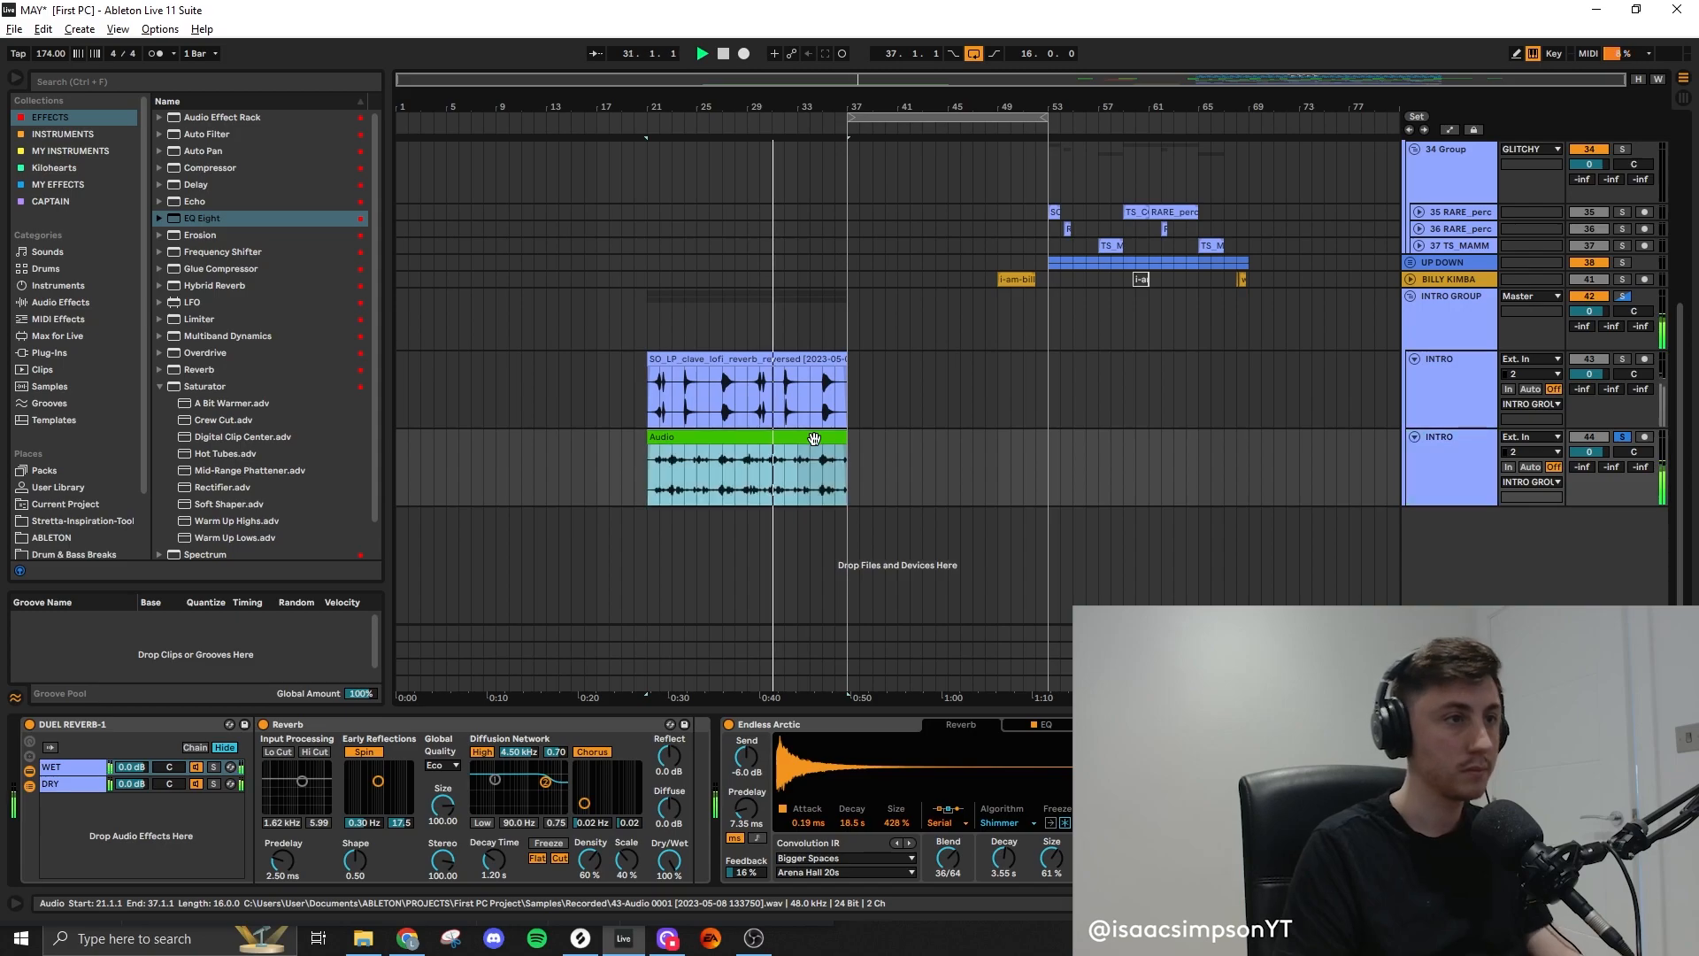
Add the Warm Up Highs Saturator preset and Multiband Dynamics to INTRO GROUP
click(1458, 321)
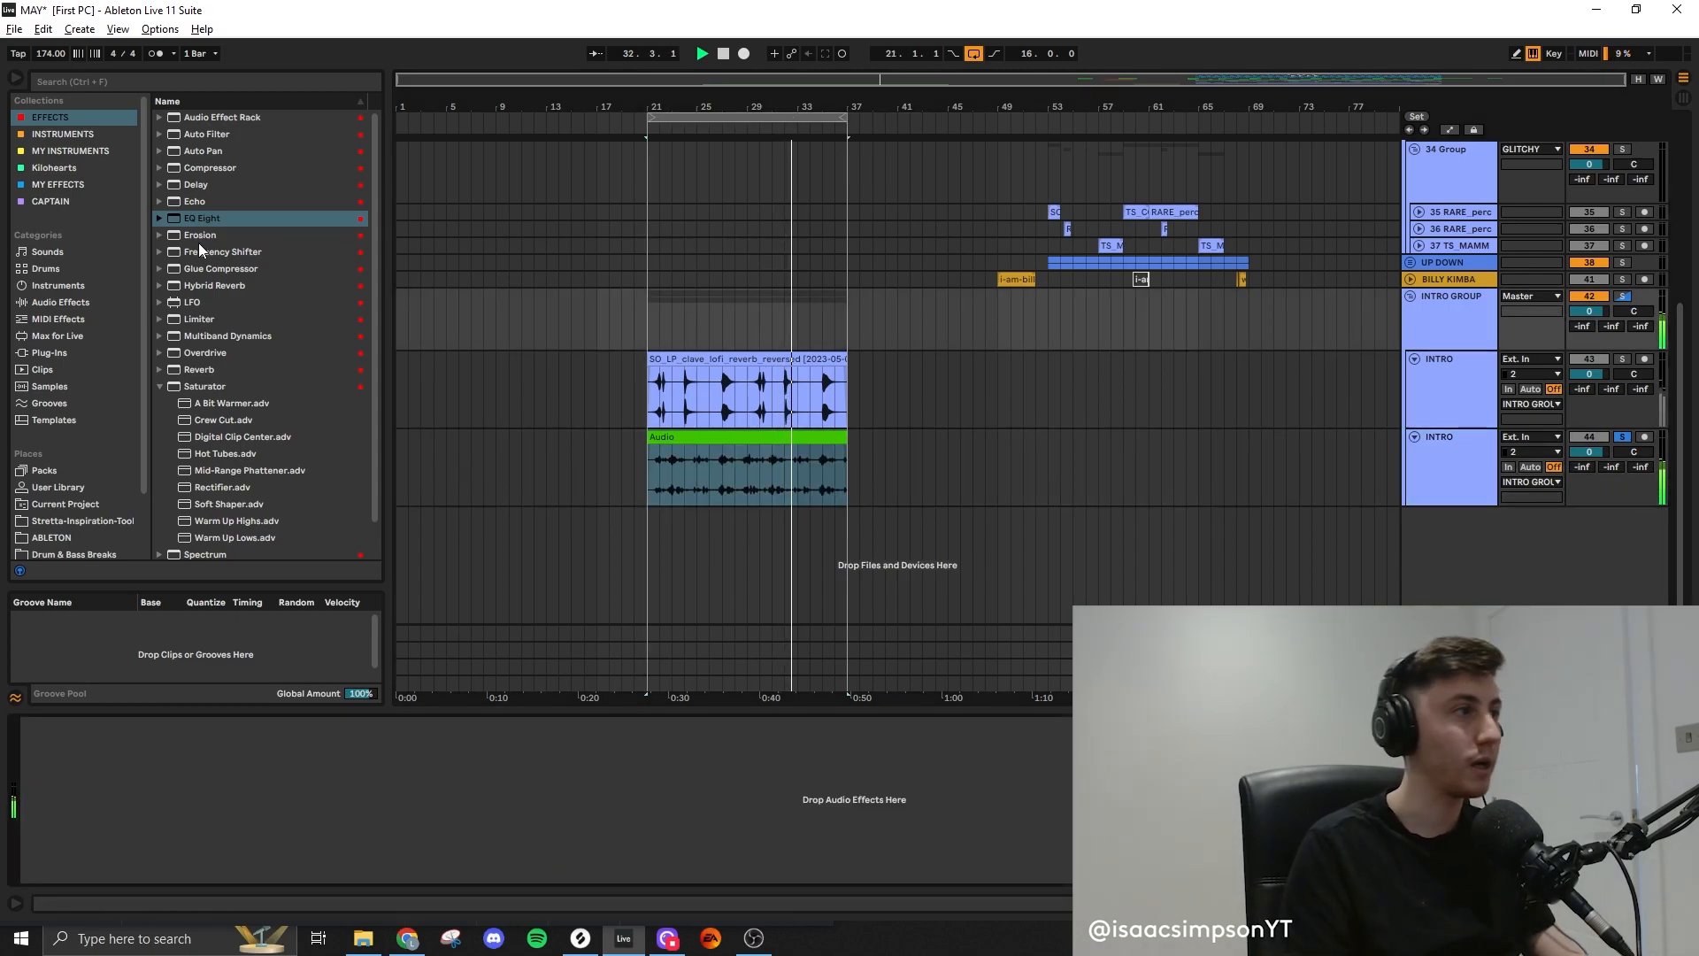
double_click(236, 520)
drag(444, 356, 42, 759)
click(81, 874)
drag(227, 336, 982, 770)
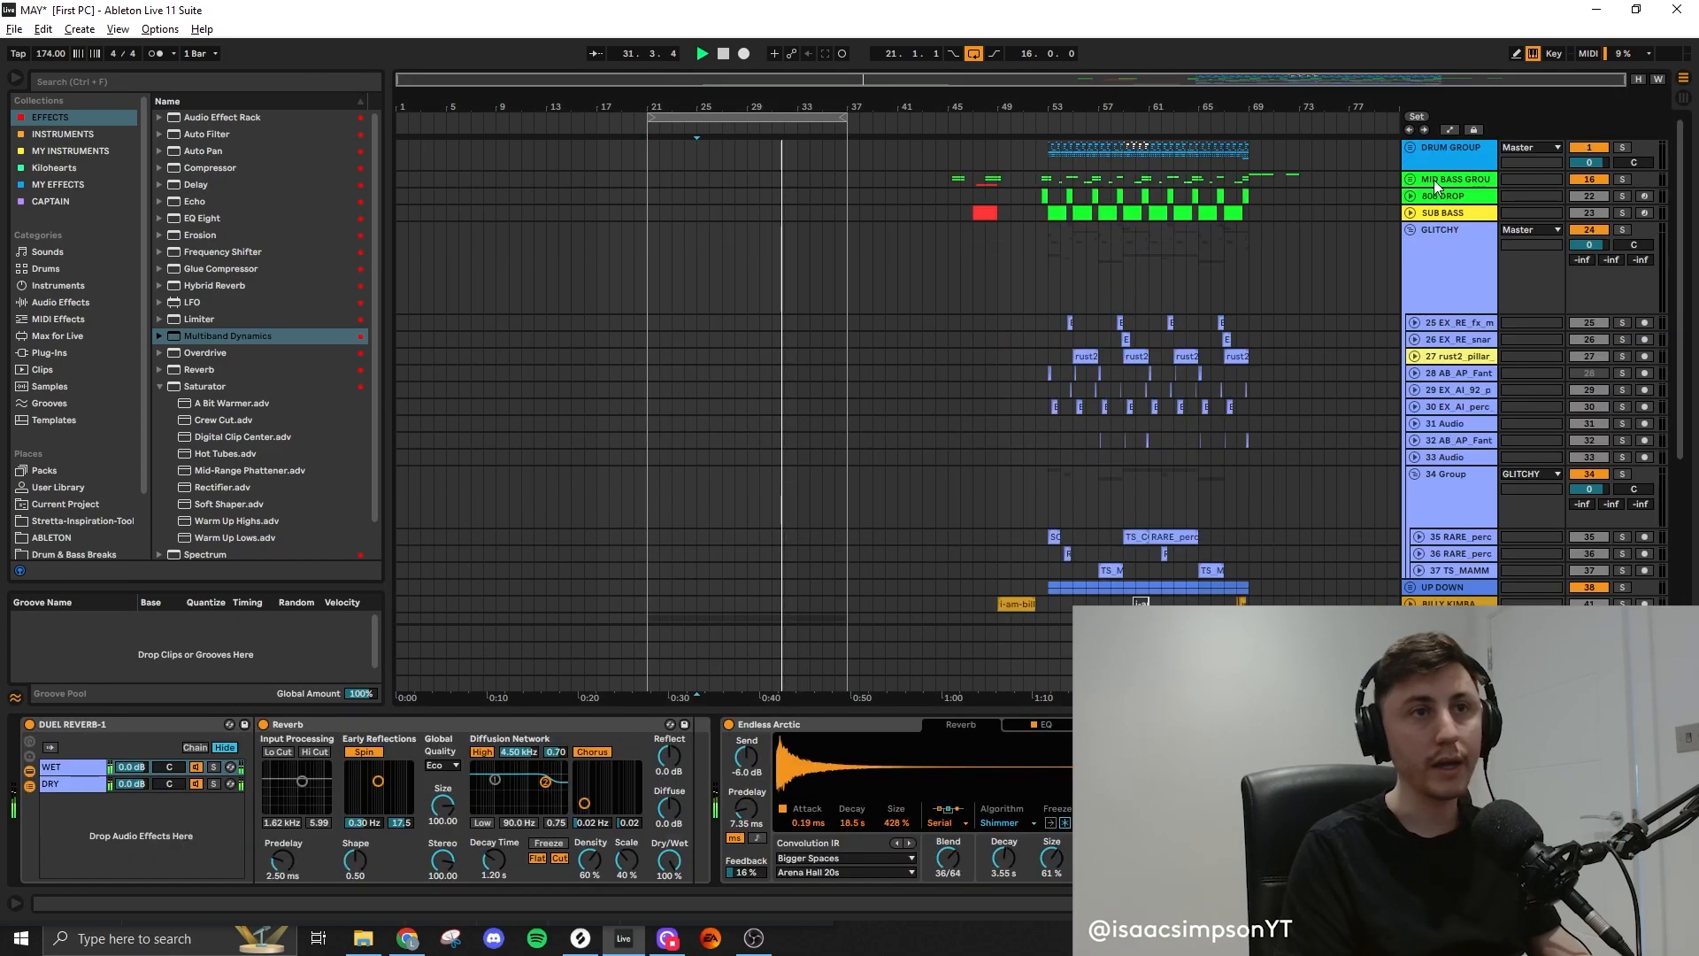
Unfold DRUM GROUP and HAT GROUP, and solo HAT SMALL to audition the hats from 53.1
key(space)
click(1410, 147)
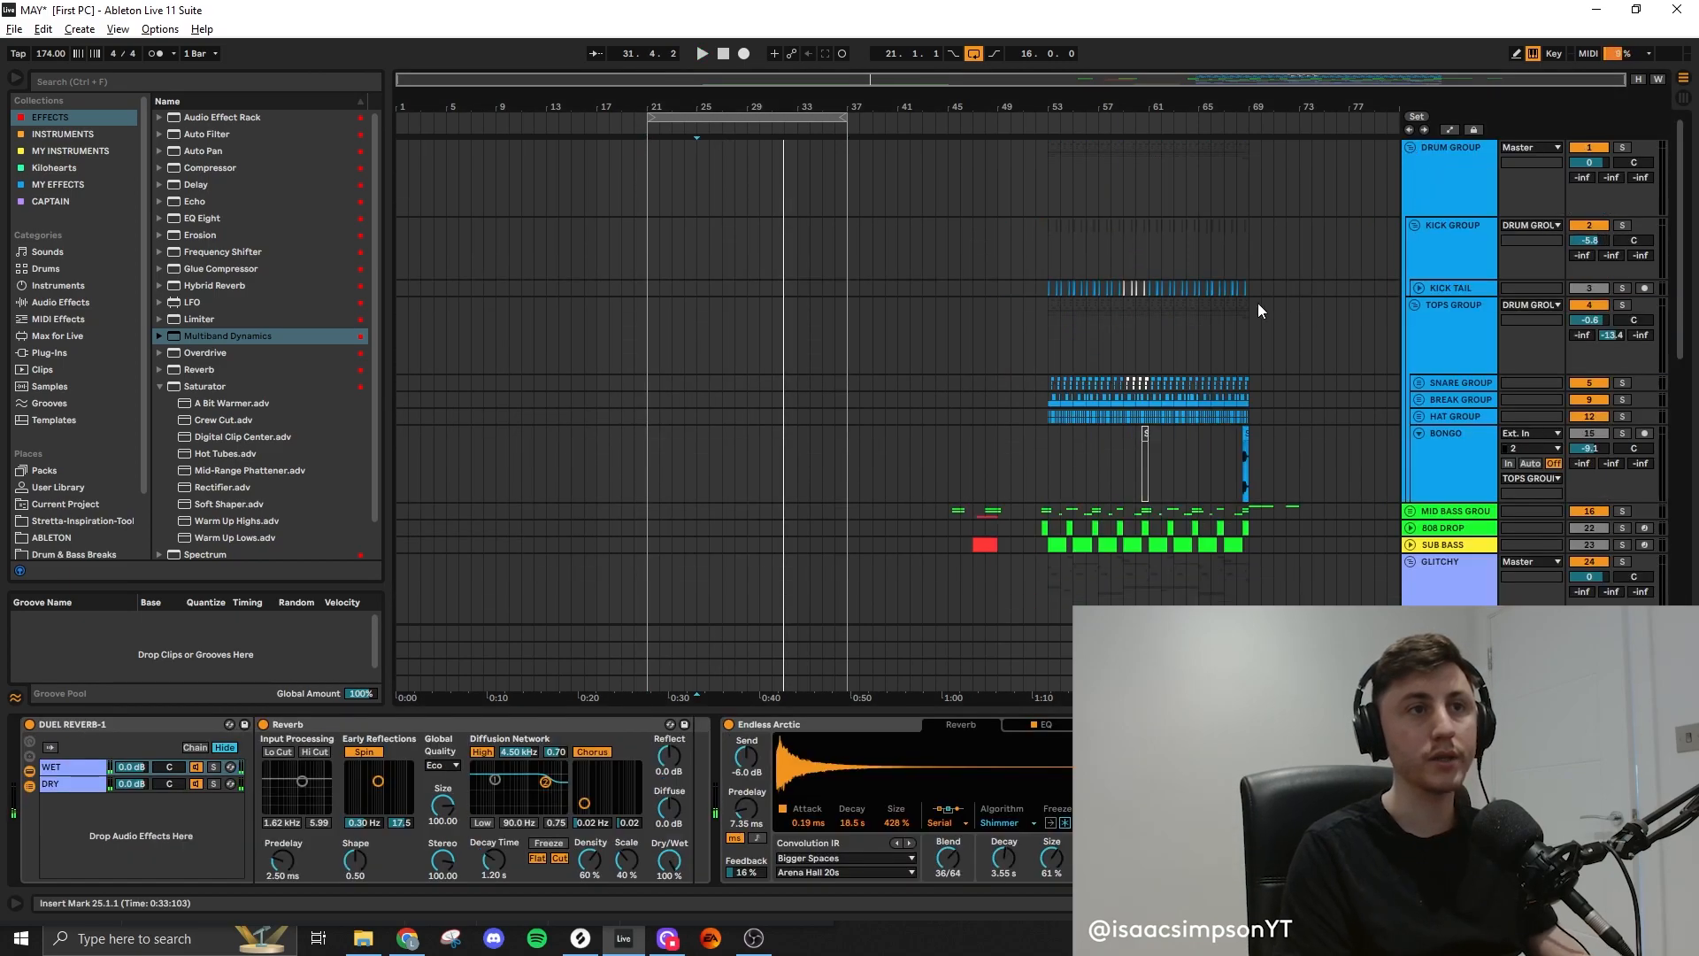
scroll(1299, 299, down, 2)
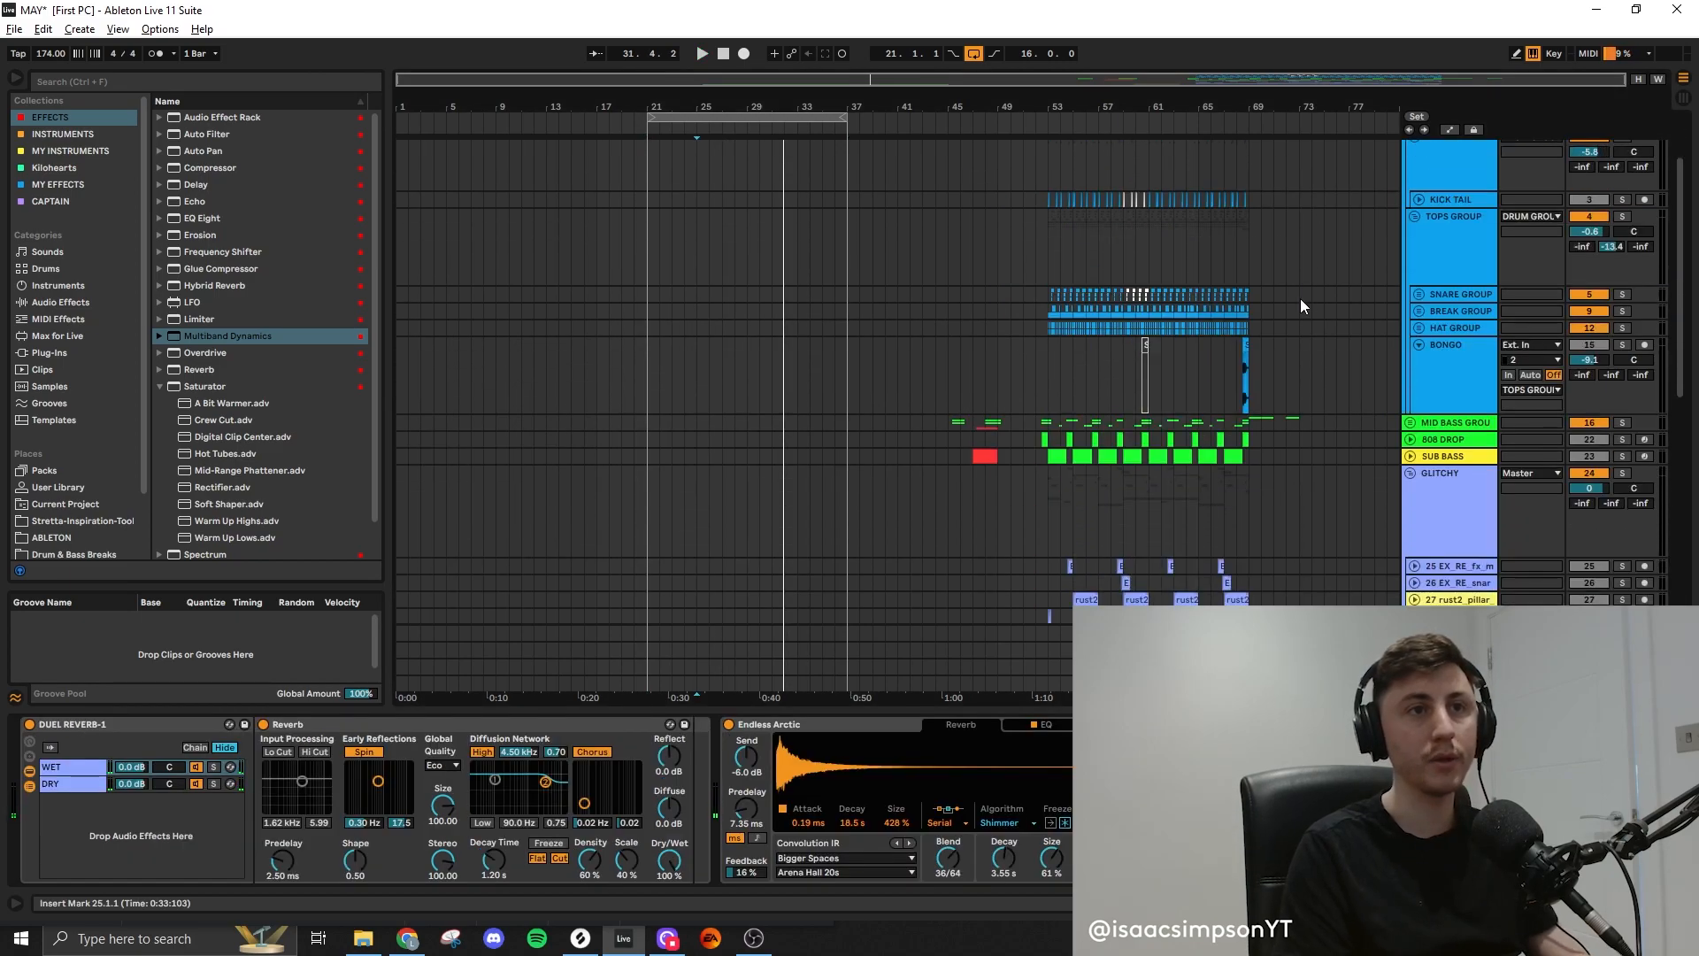
double_click(1452, 330)
scroll(1260, 391, down, 1)
scroll(1243, 356, up, 3)
click(869, 332)
key(space)
click(1626, 374)
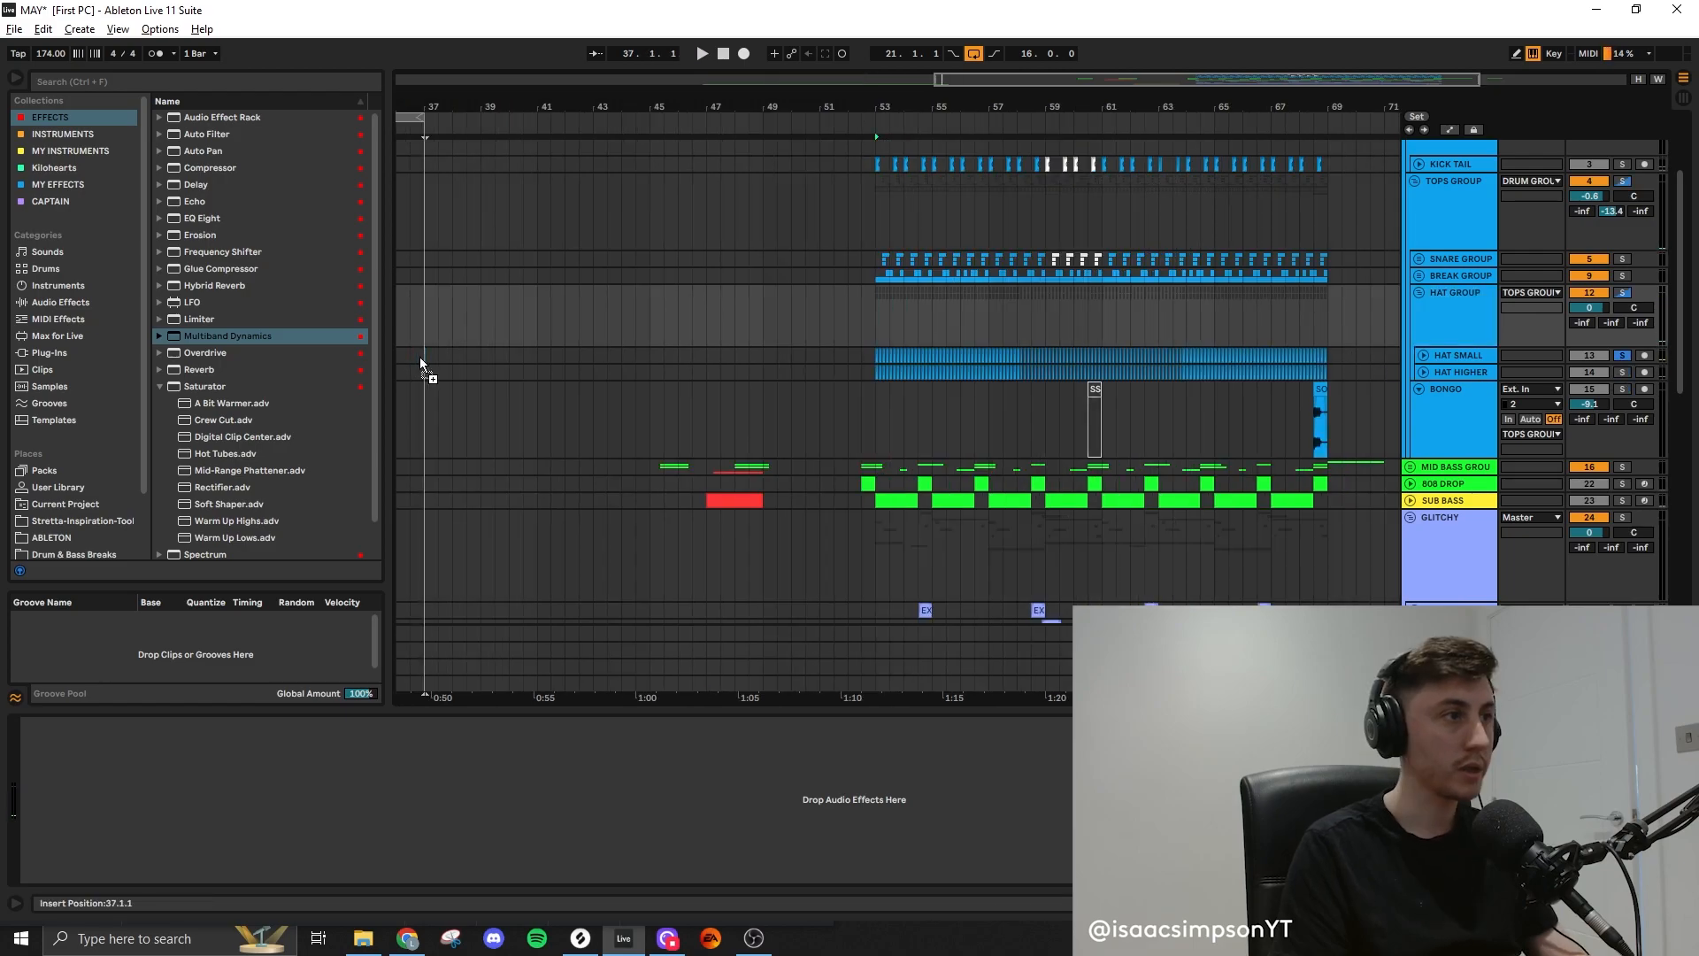
Copy the HAT SMALL clips into the intro from 21.1 to 37.1 and play them with the intro percussion
drag(417, 357, 425, 358)
scroll(417, 366, up, 5)
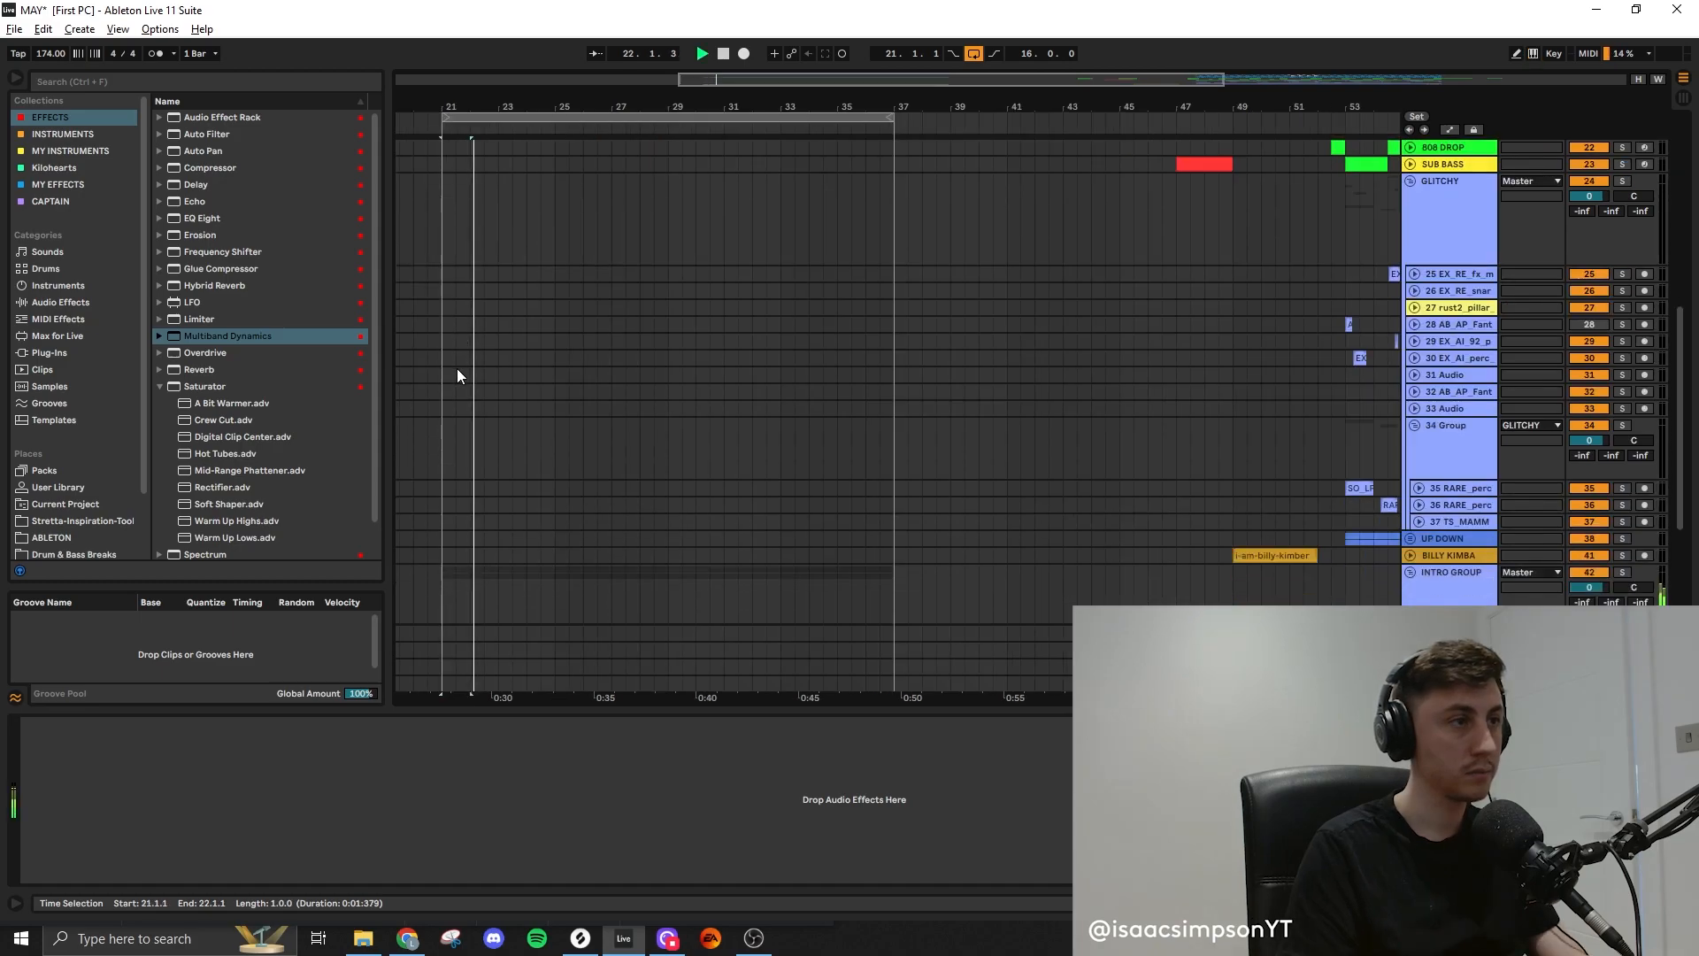
scroll(454, 369, down, 3)
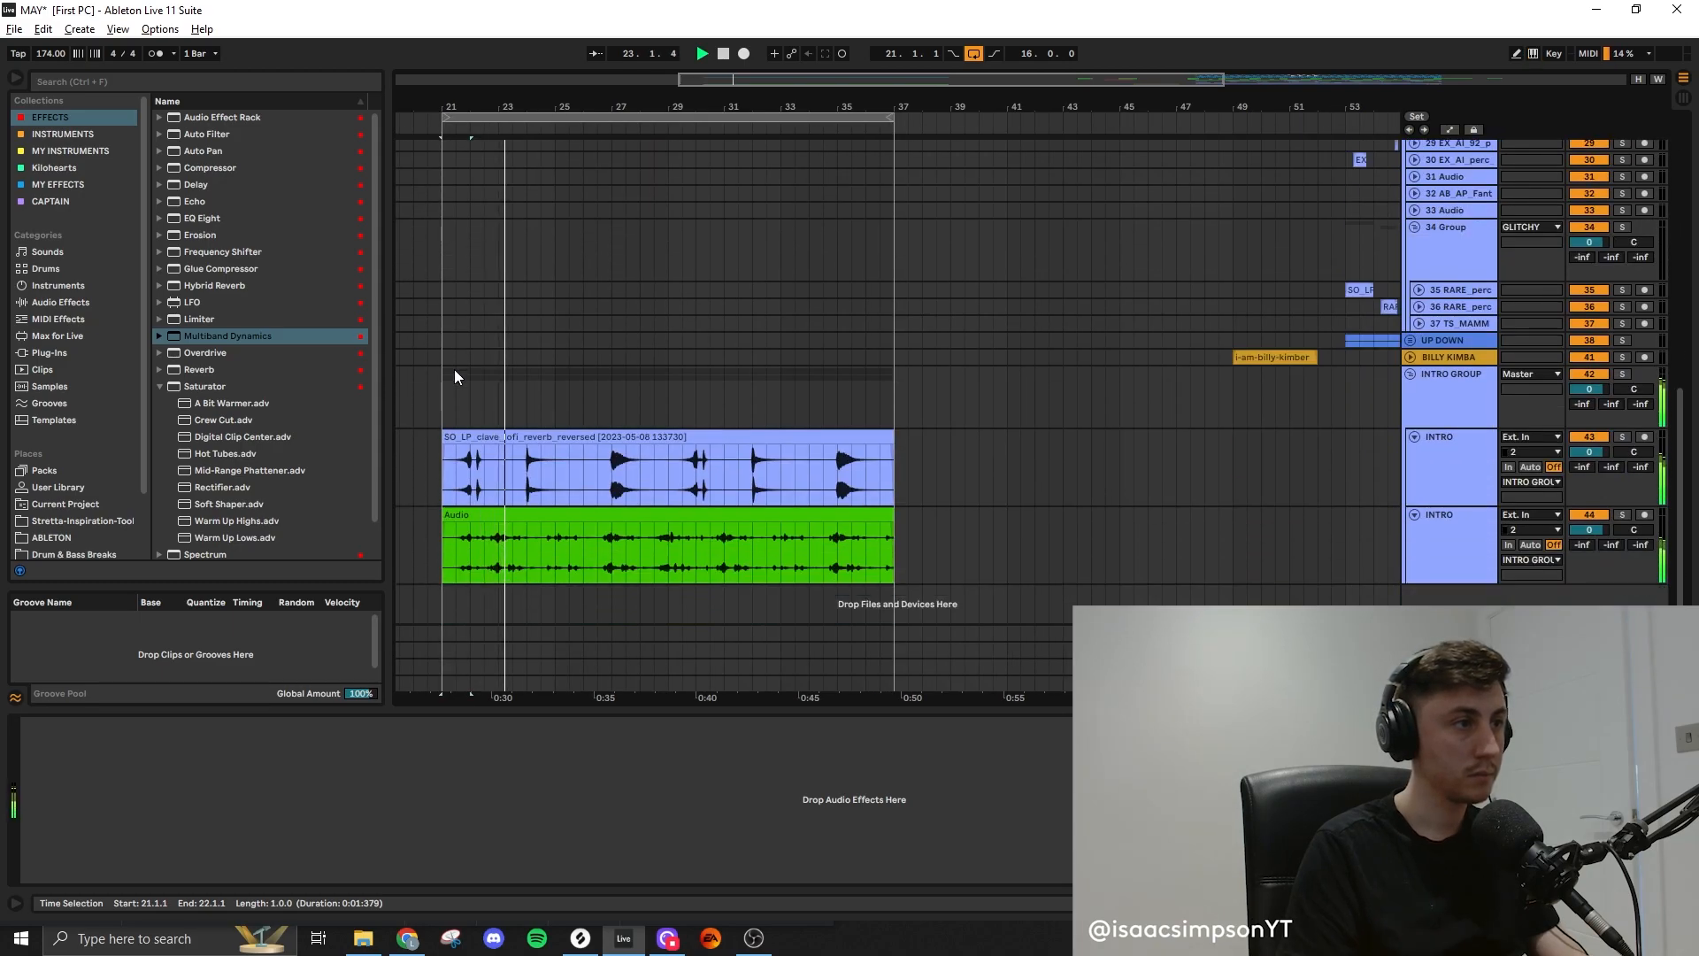
scroll(647, 430, up, 2)
scroll(645, 428, up, 5)
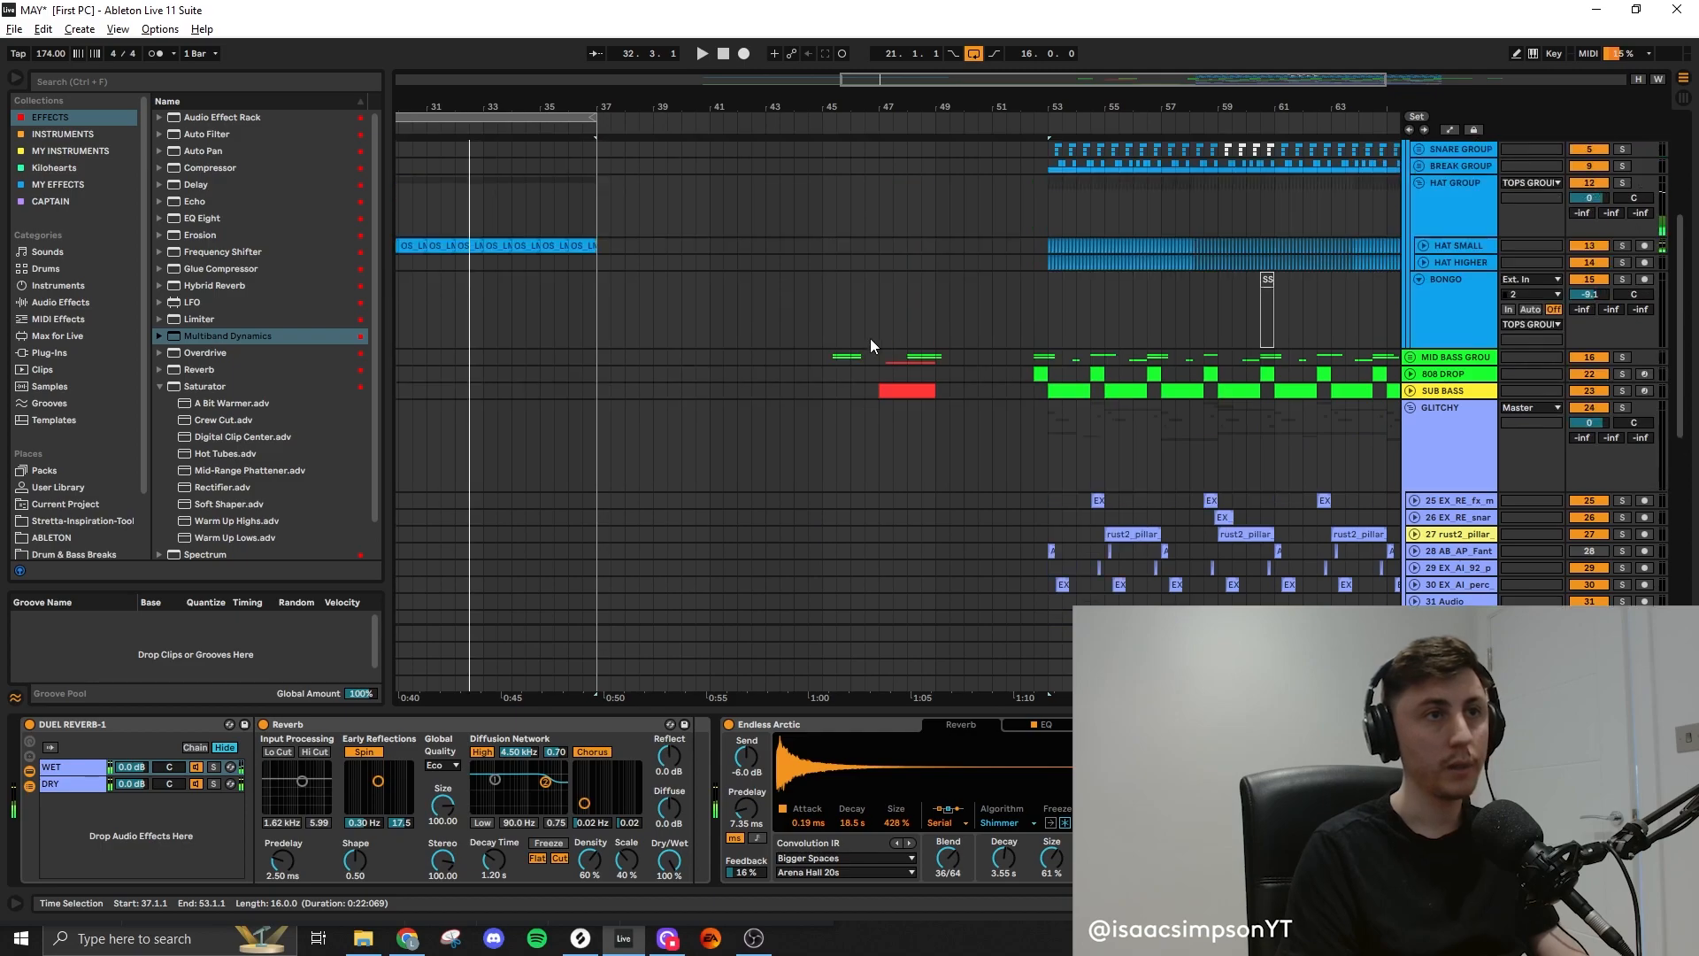
scroll(868, 338, up, 5)
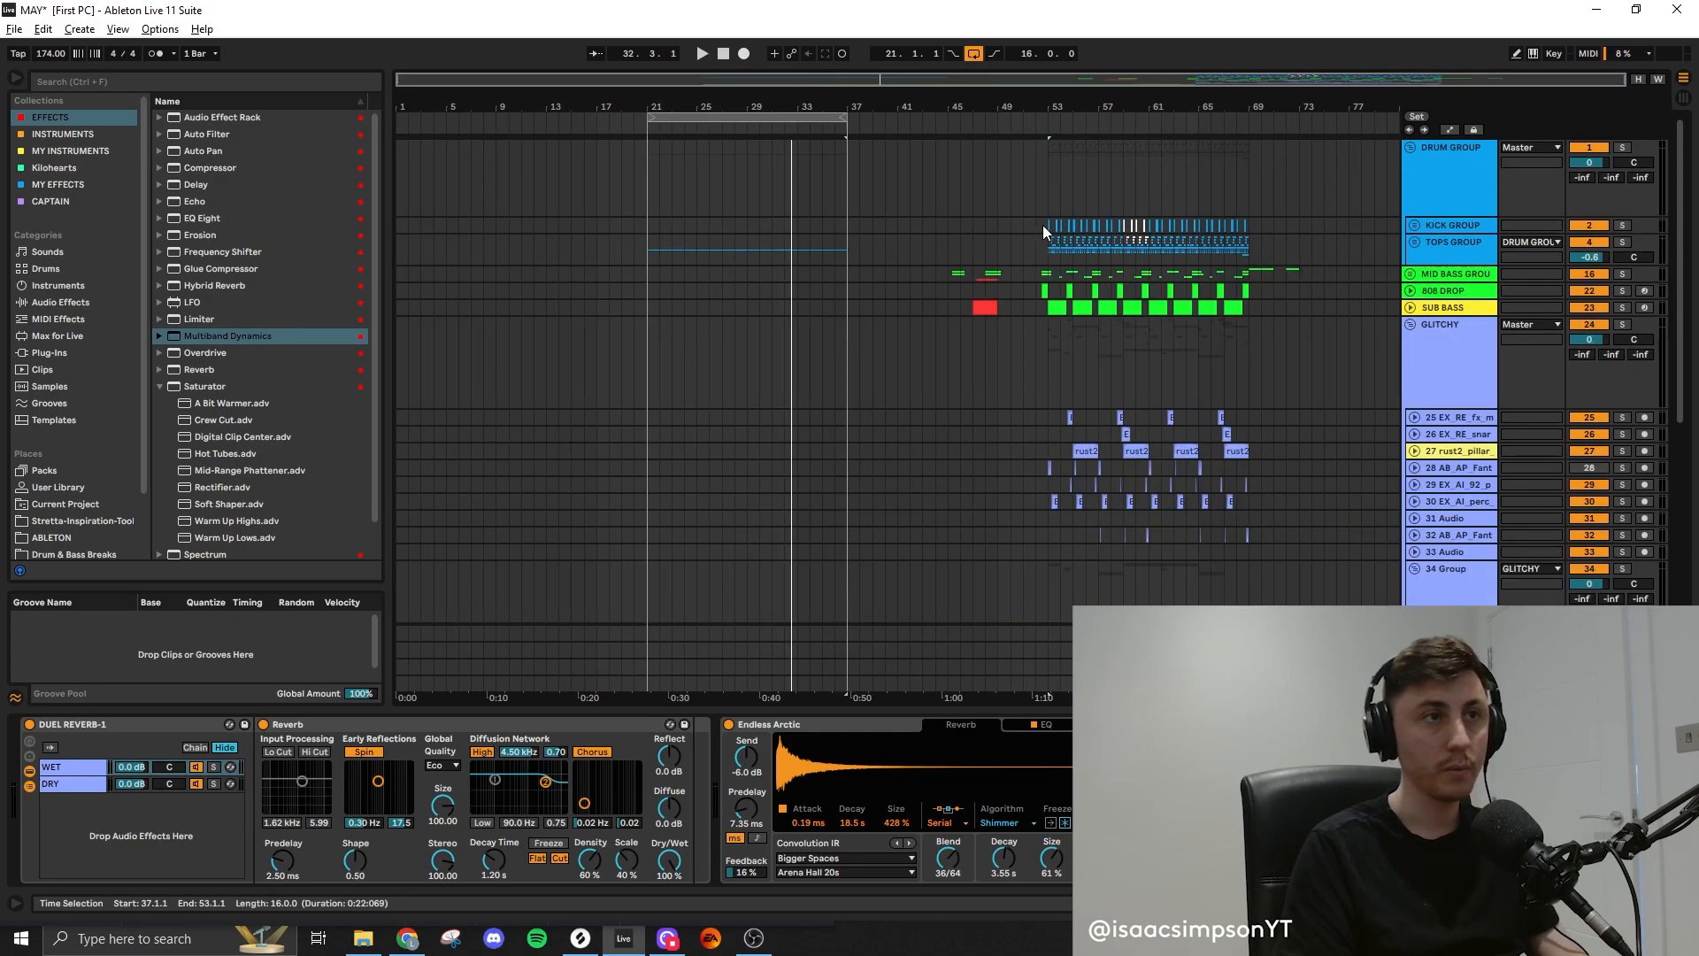
Select the KICK GROUP and TOPS GROUP clips from 53.1 to 59.1
drag(1047, 224, 1129, 255)
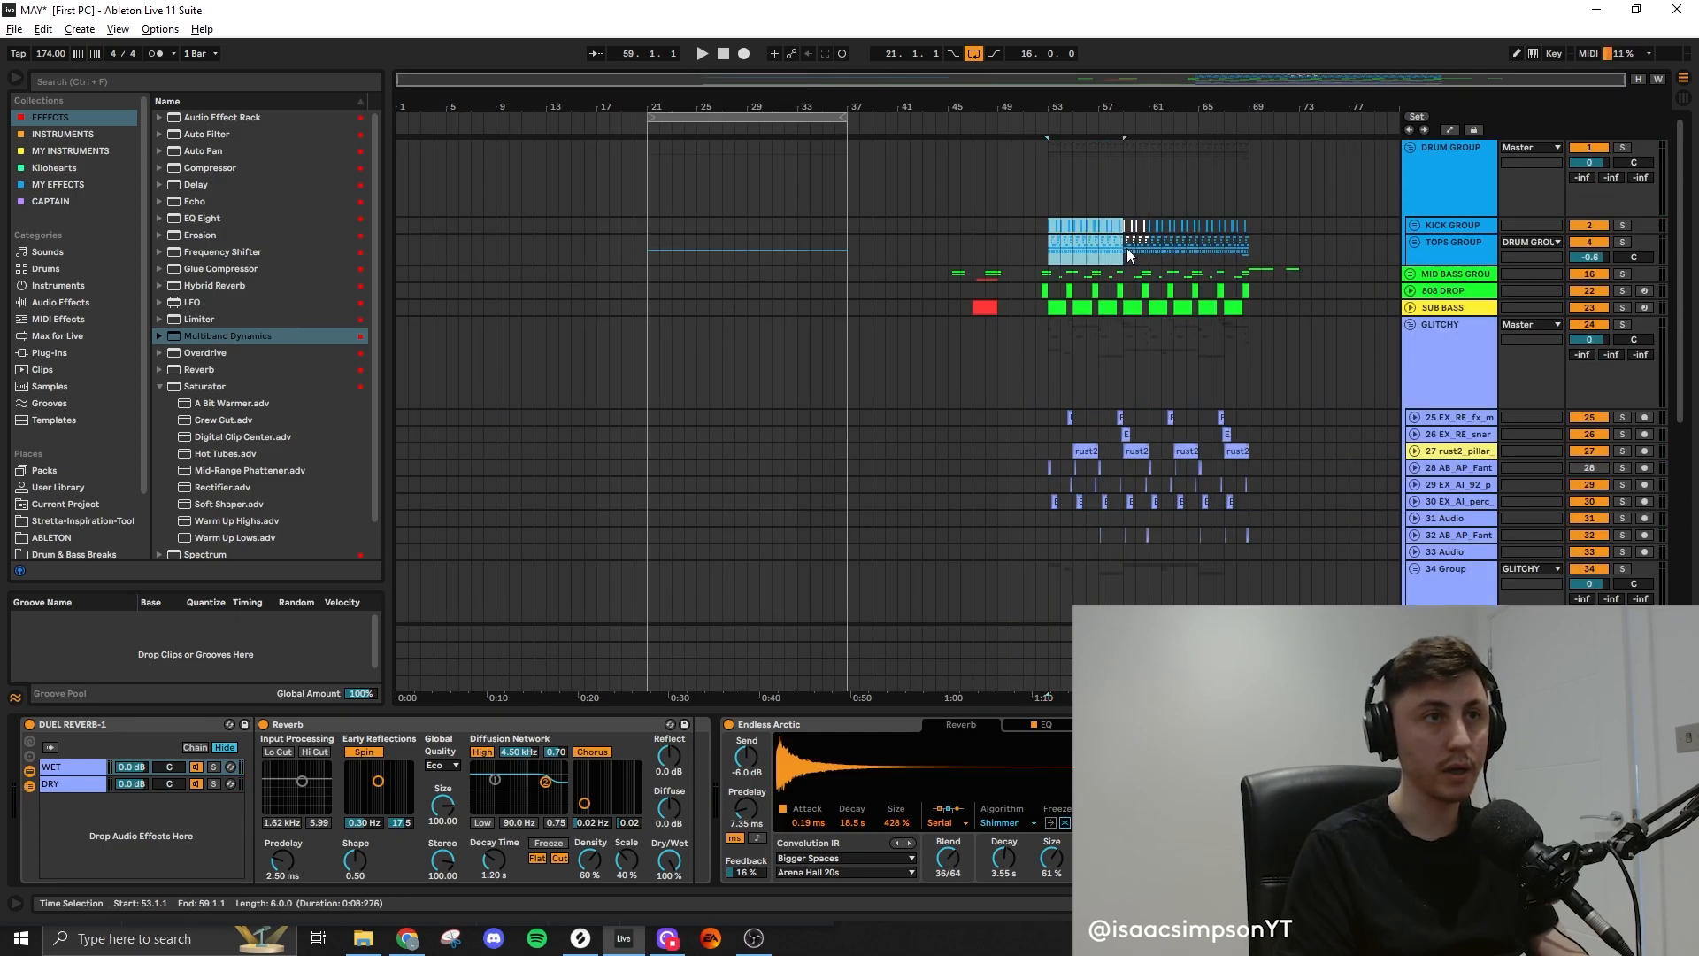
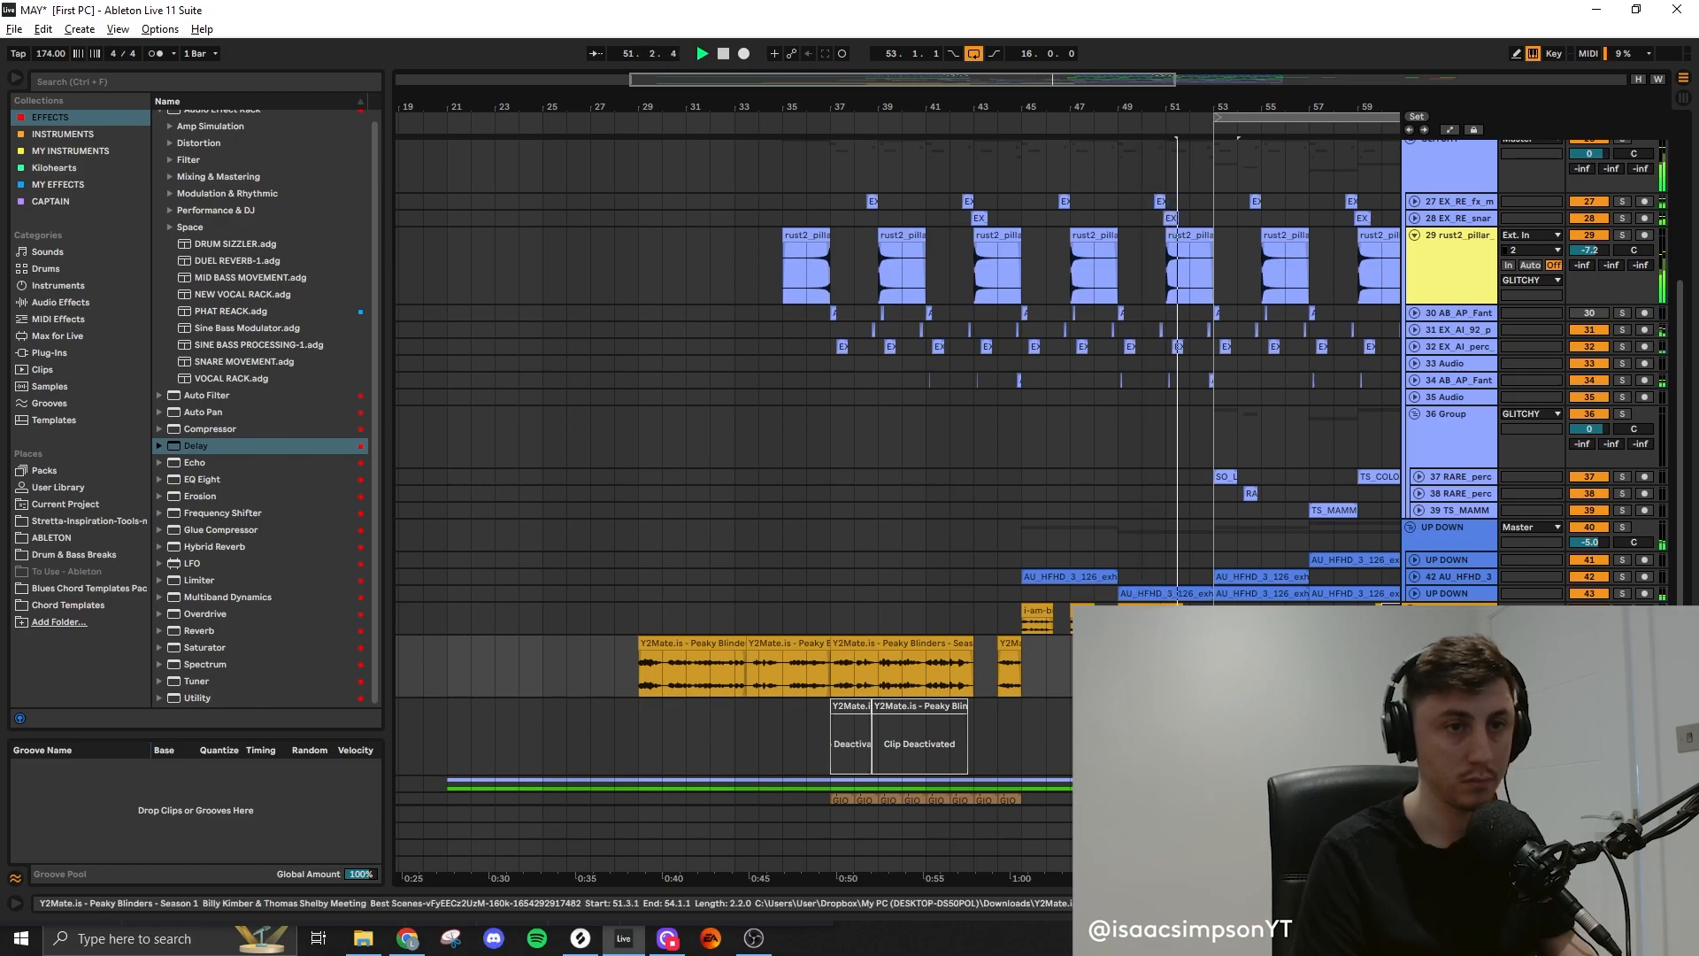
Play the drop from 53.1 and fold the expanded groups and tracks in the arrangement
click(1262, 666)
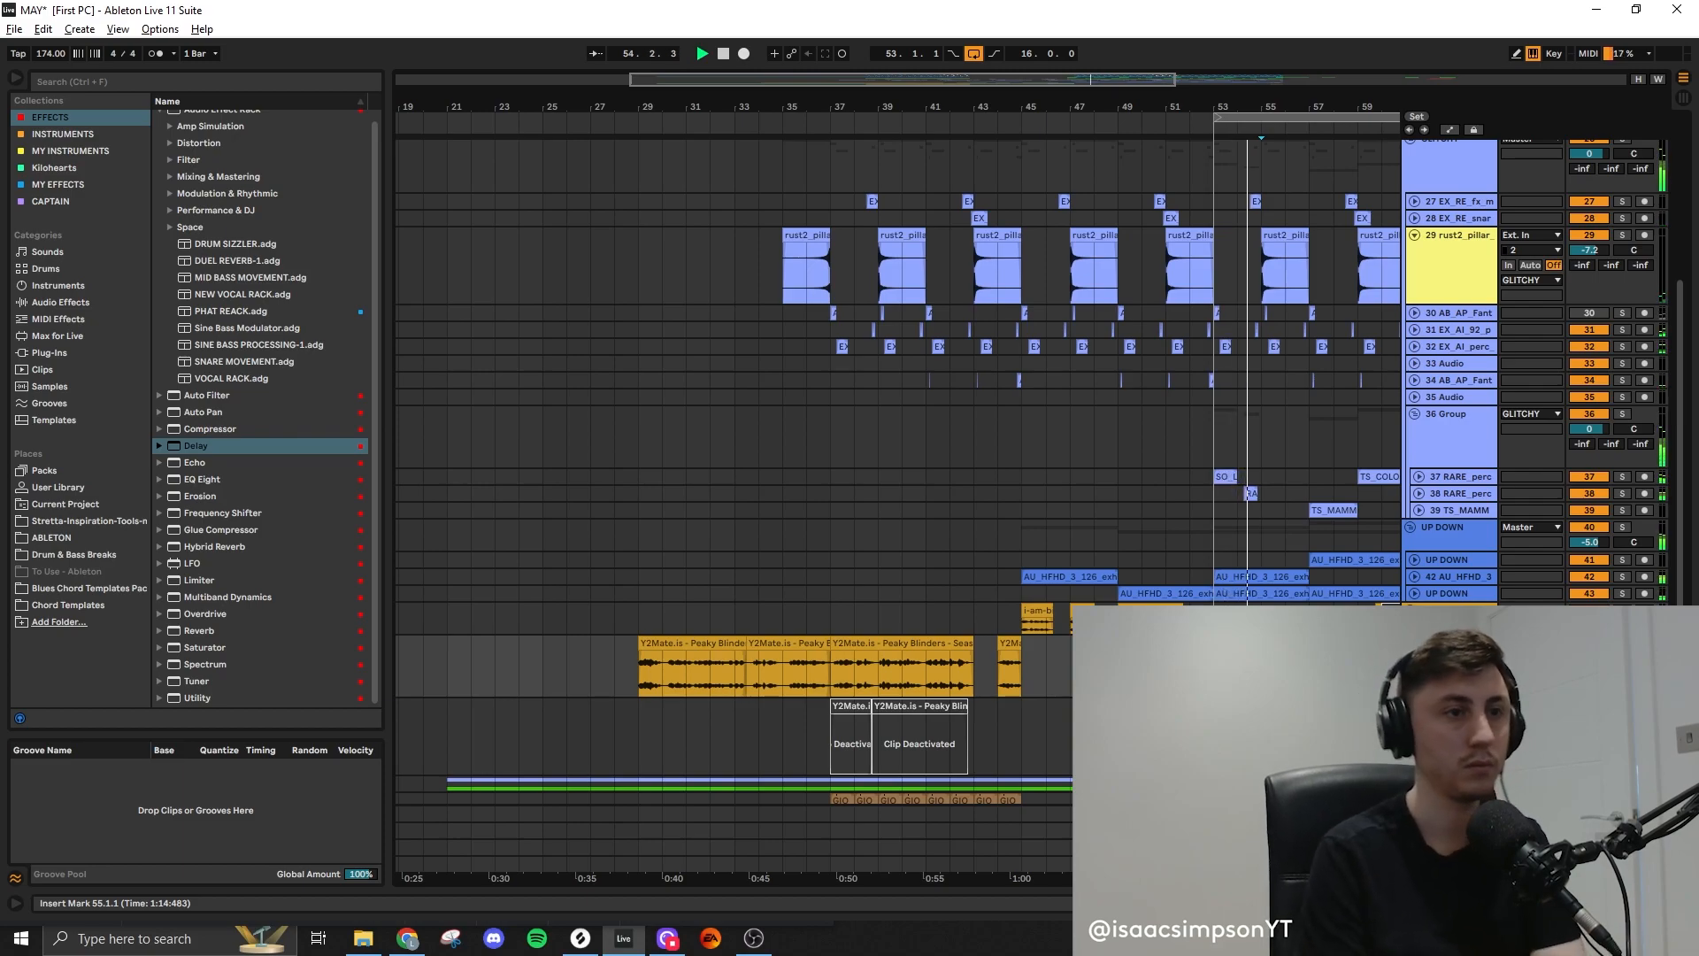
drag(1051, 107, 746, 85)
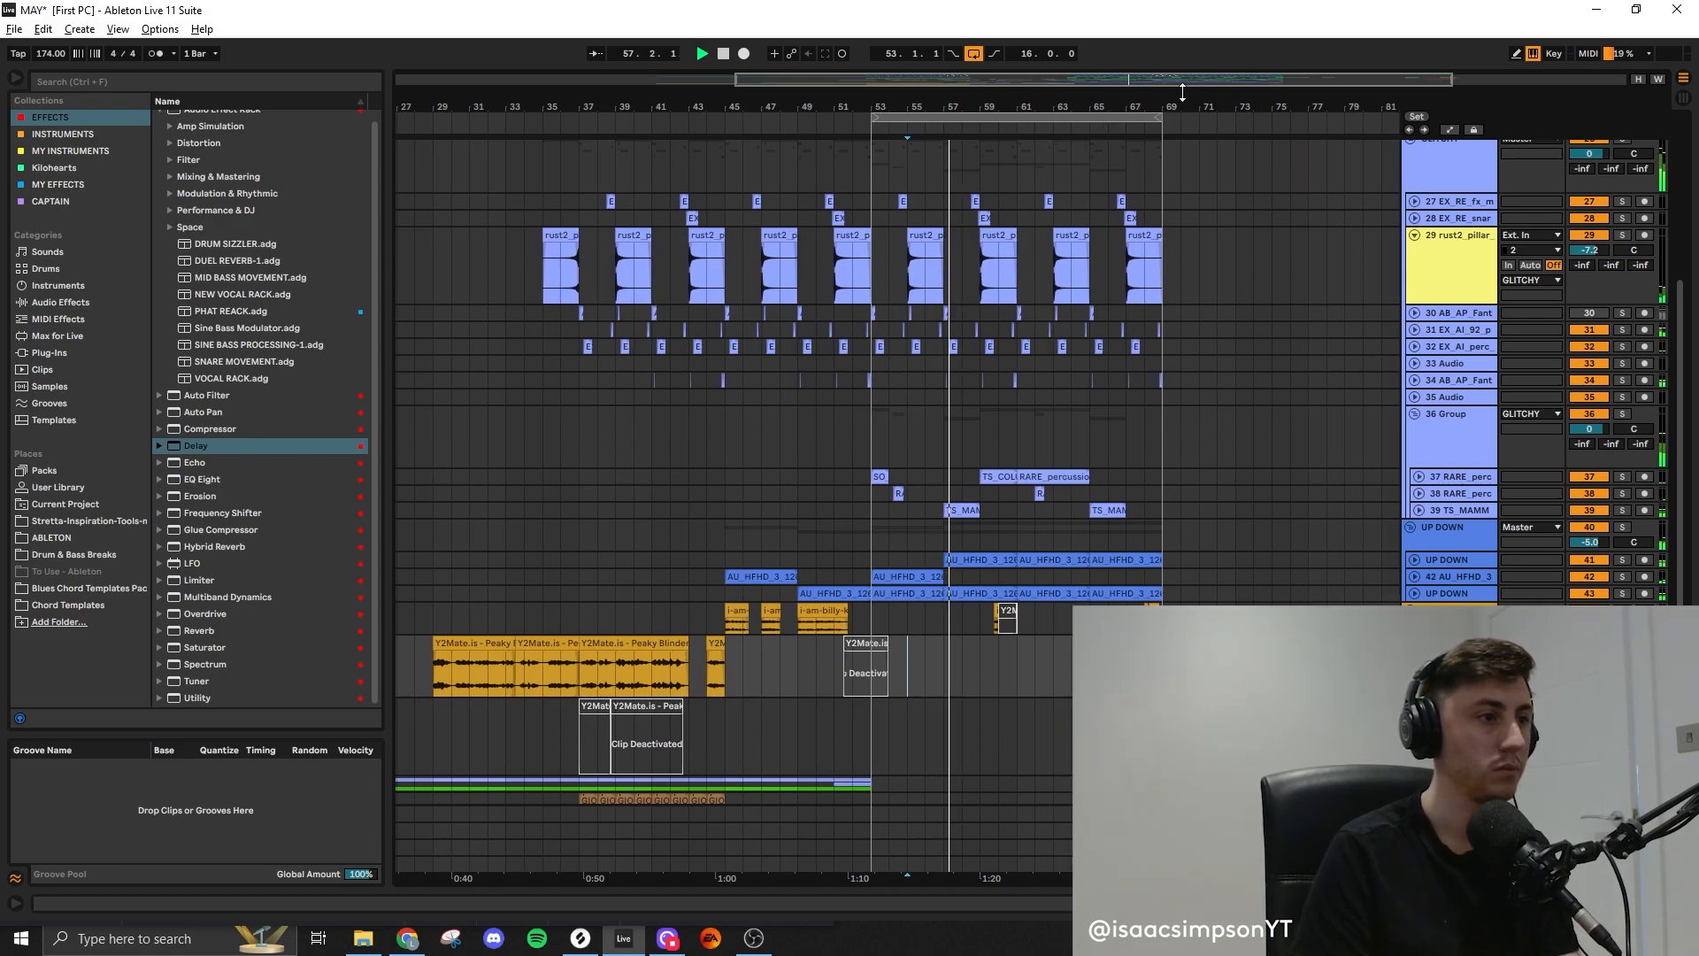
click(652, 638)
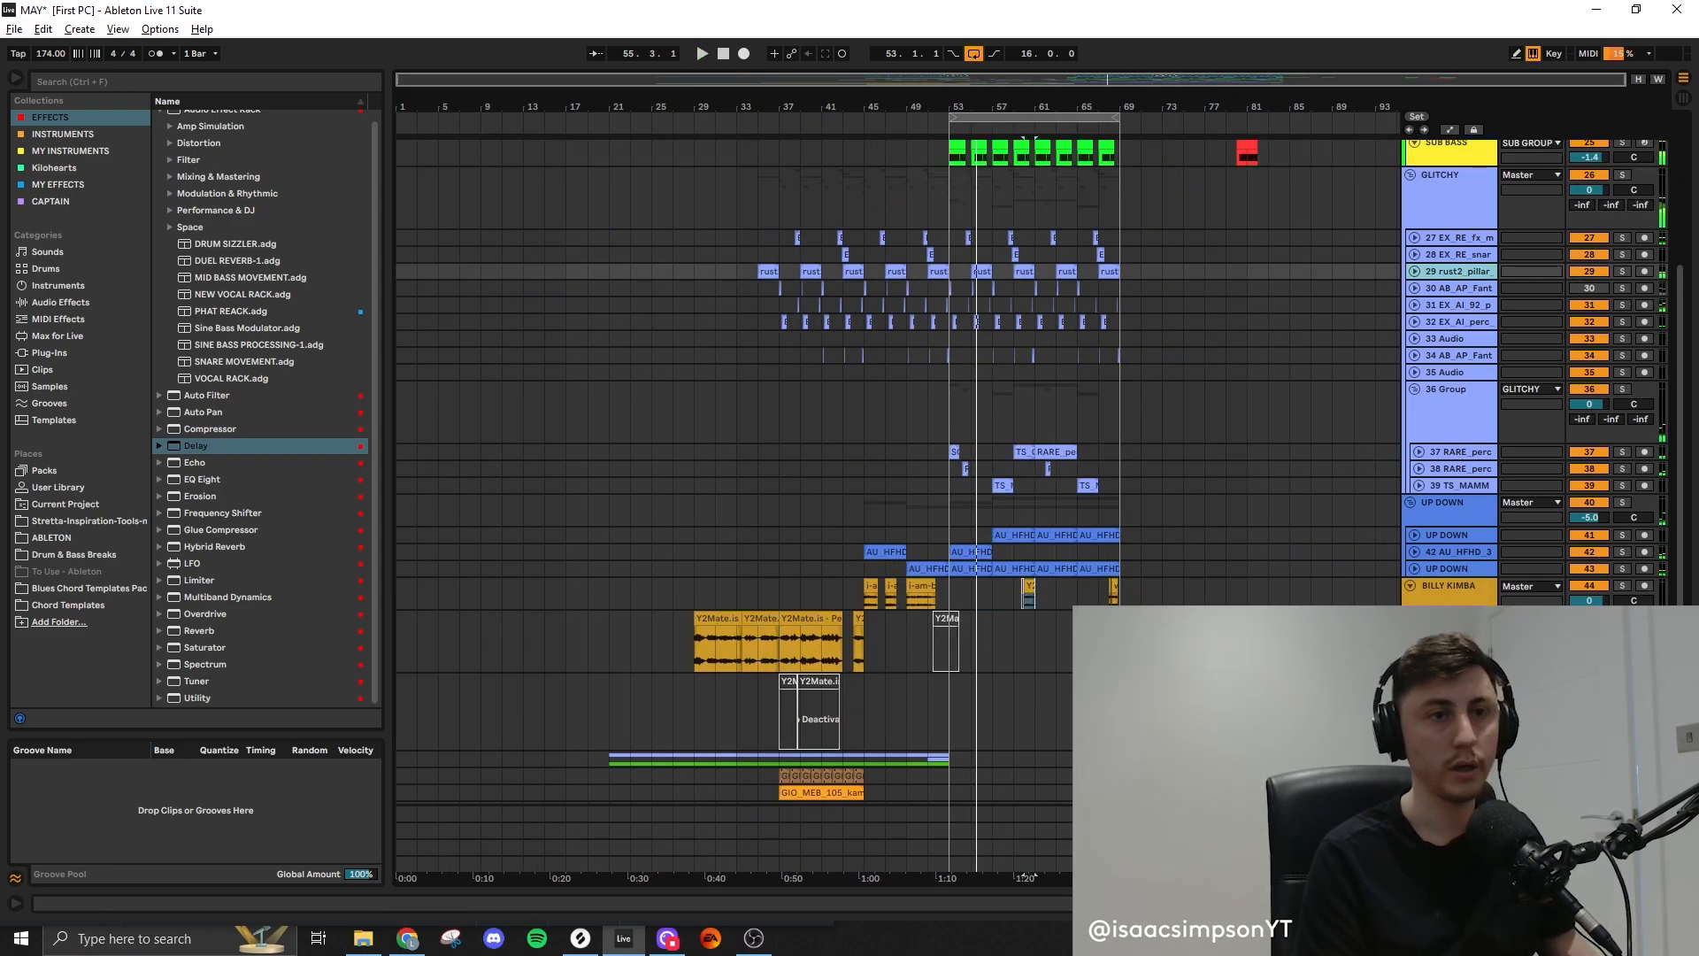
shift+click(1414, 588)
alt+click(1414, 586)
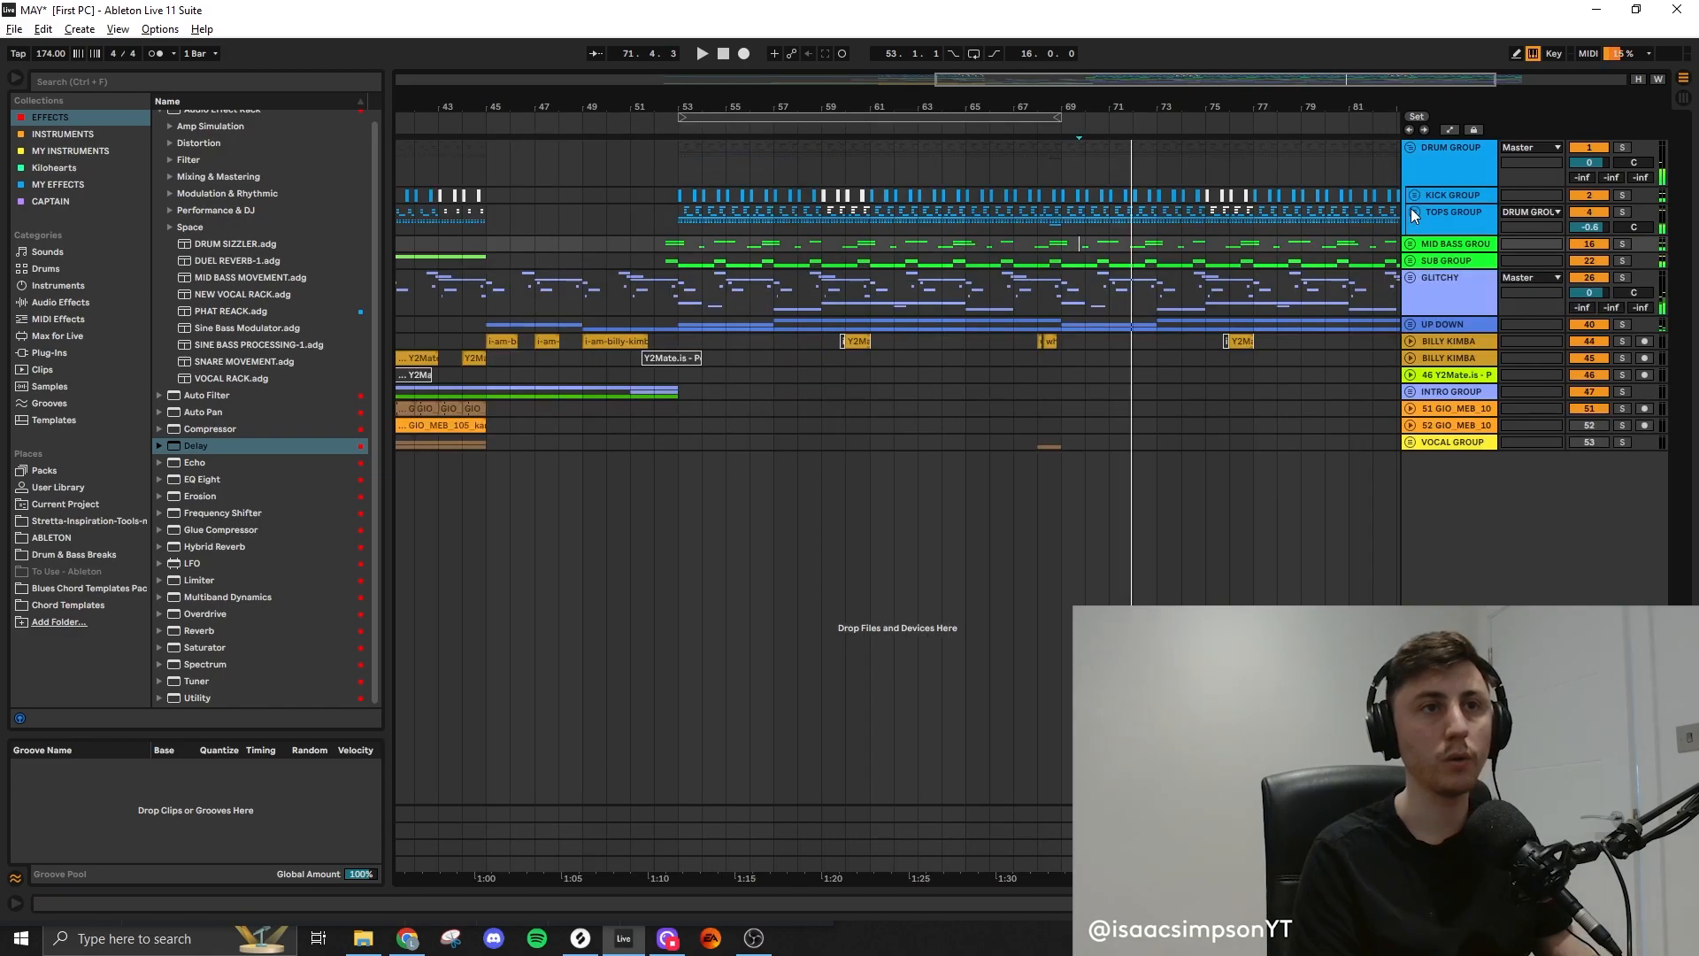
Add an audio track named RIDE below BONGO in TOPS GROUP and place the Splice sample tp_ud&b_rides_mash at 69.1
click(1410, 210)
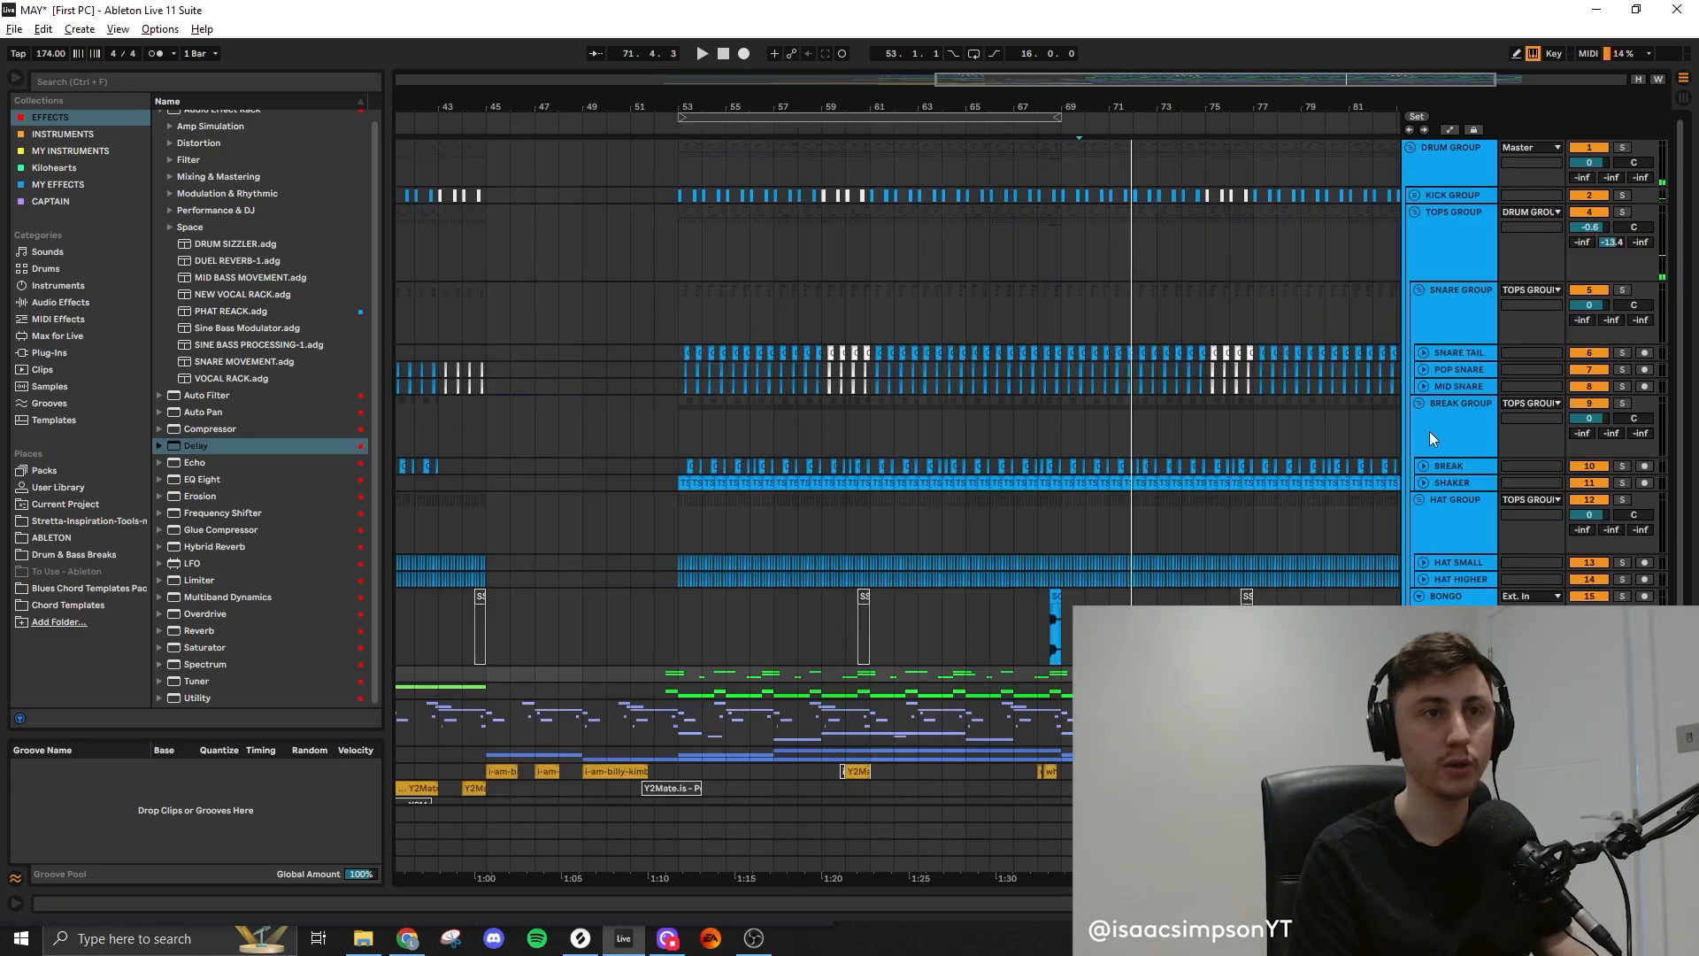
click(1420, 596)
key(ctrl+t)
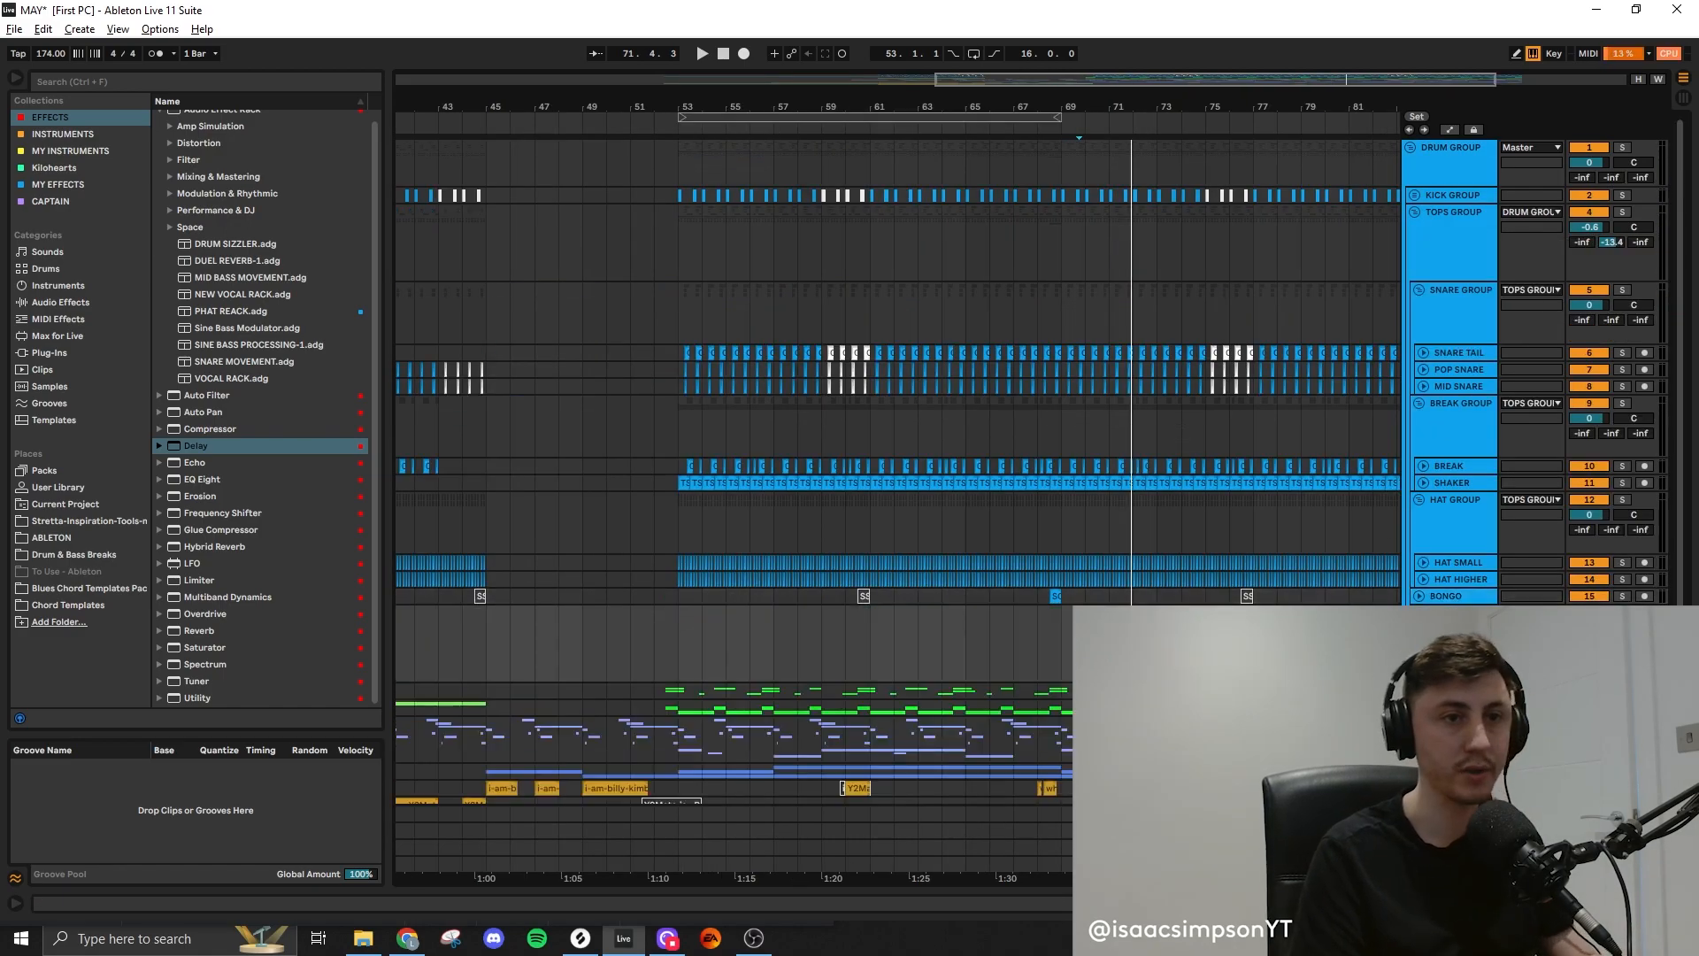
click(297, 421)
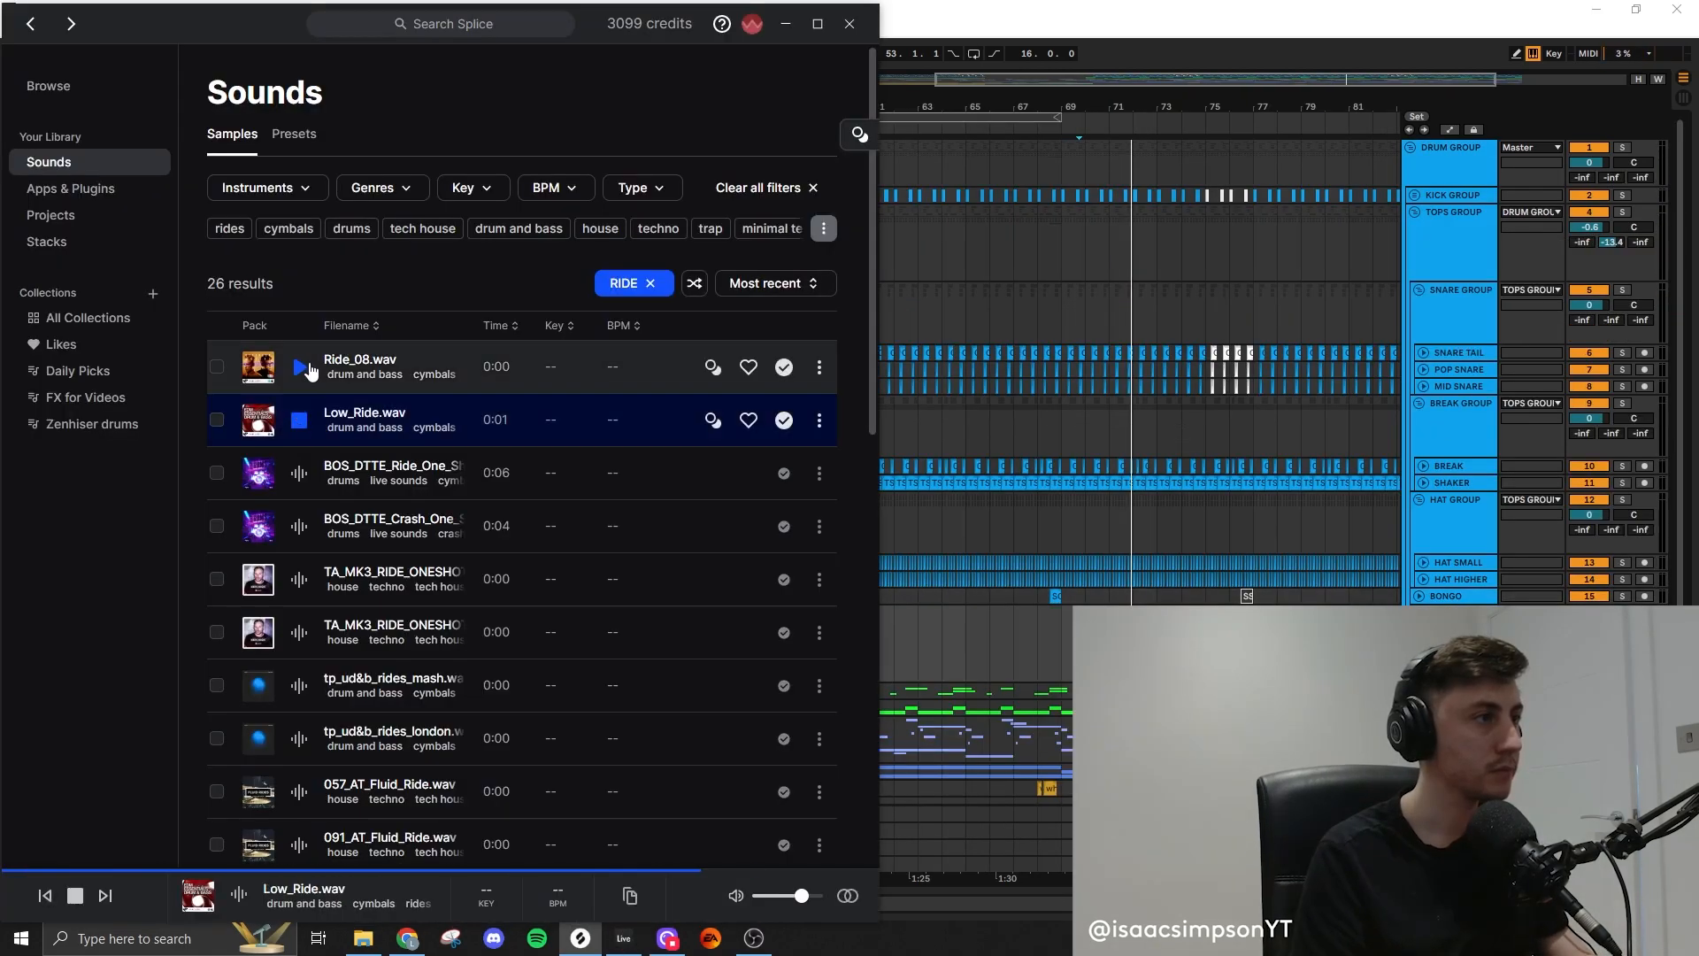
click(299, 685)
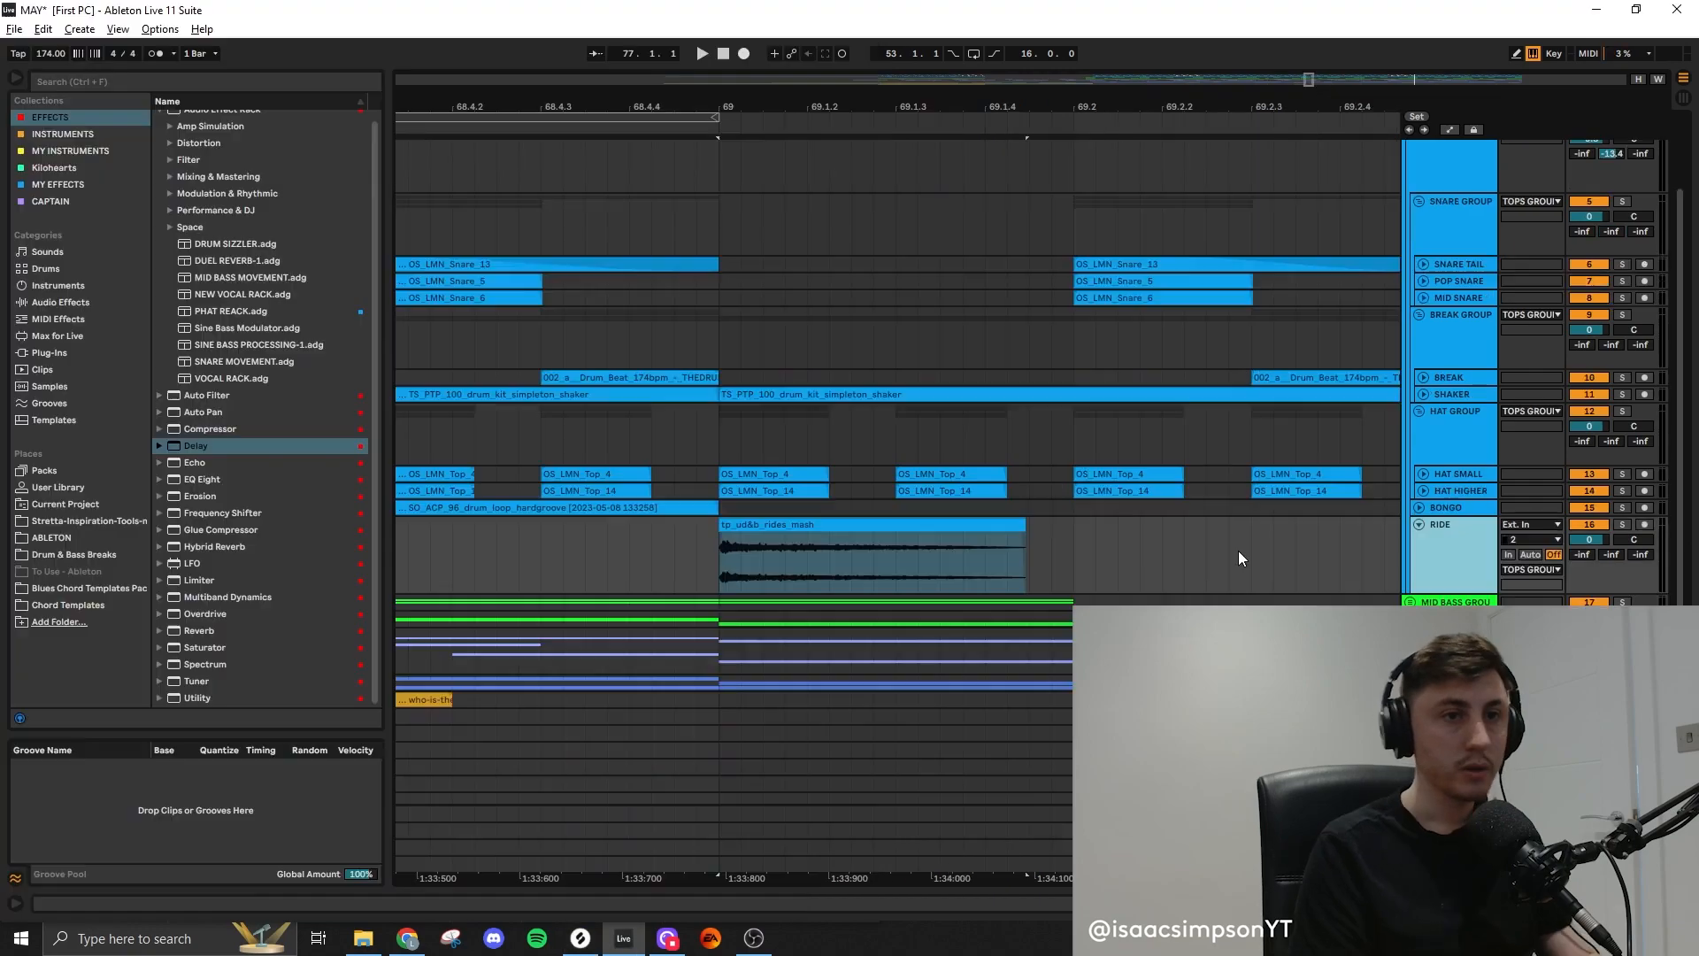
Group RIDE and a second audio track as RIDE GROUP, and copy the ride clip off-beat onto the second track
click(985, 566)
click(1483, 564)
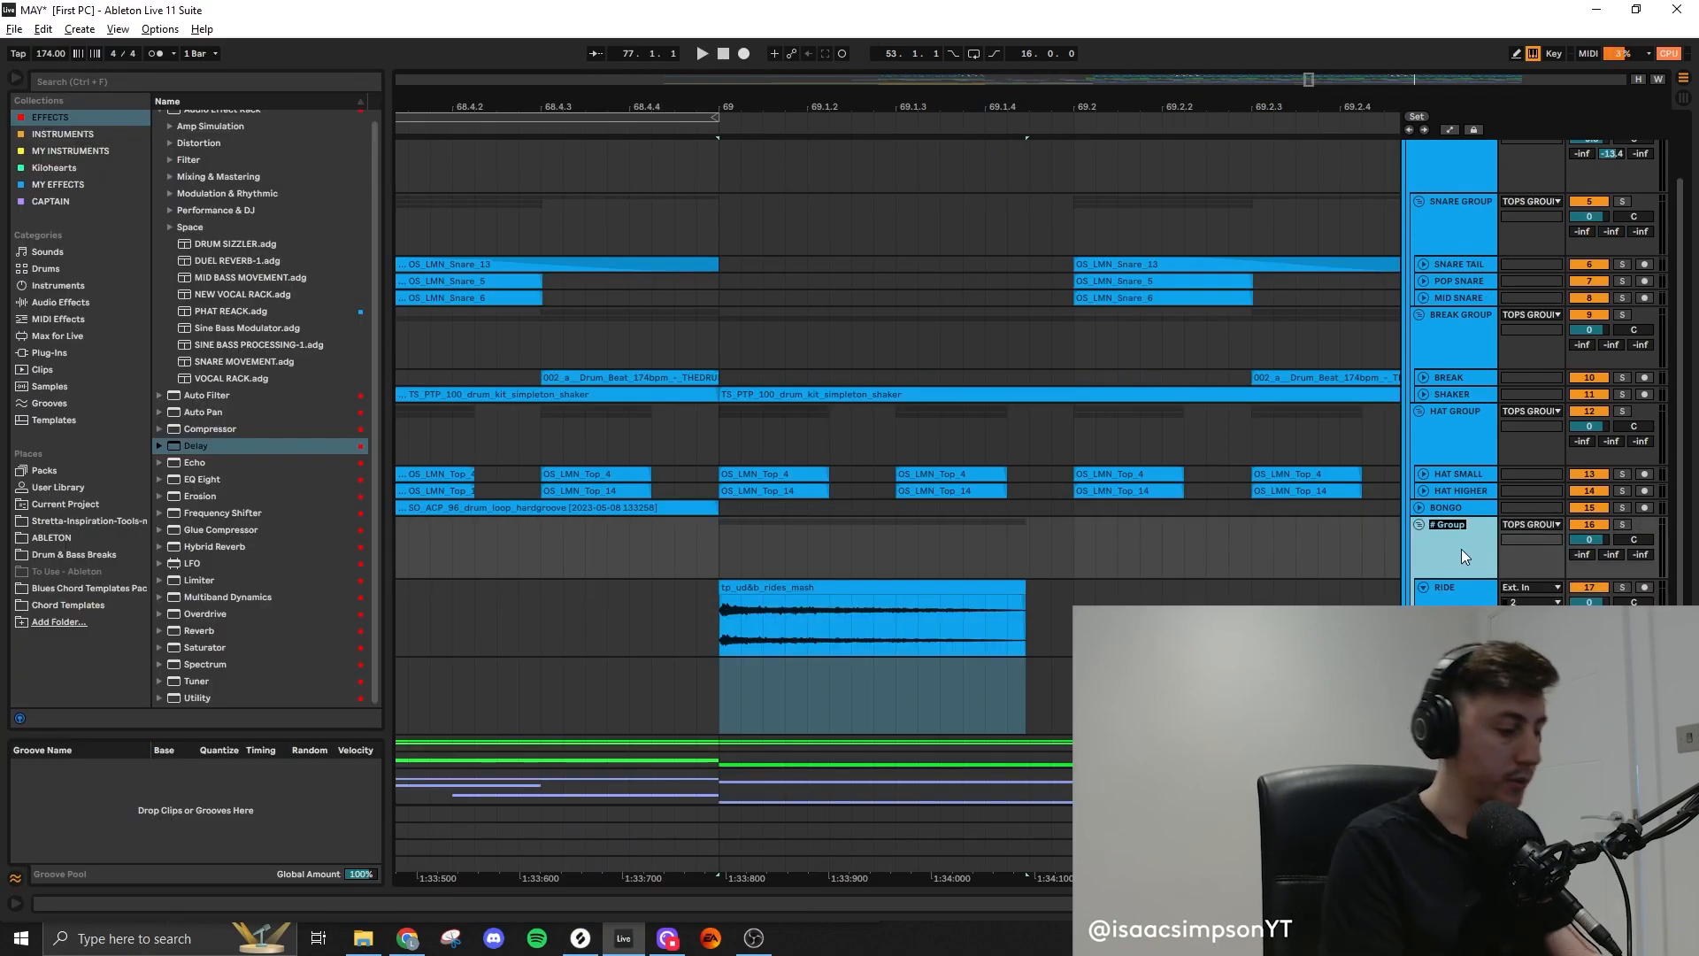
key(ctrl+g)
click(804, 579)
drag(804, 579, 960, 668)
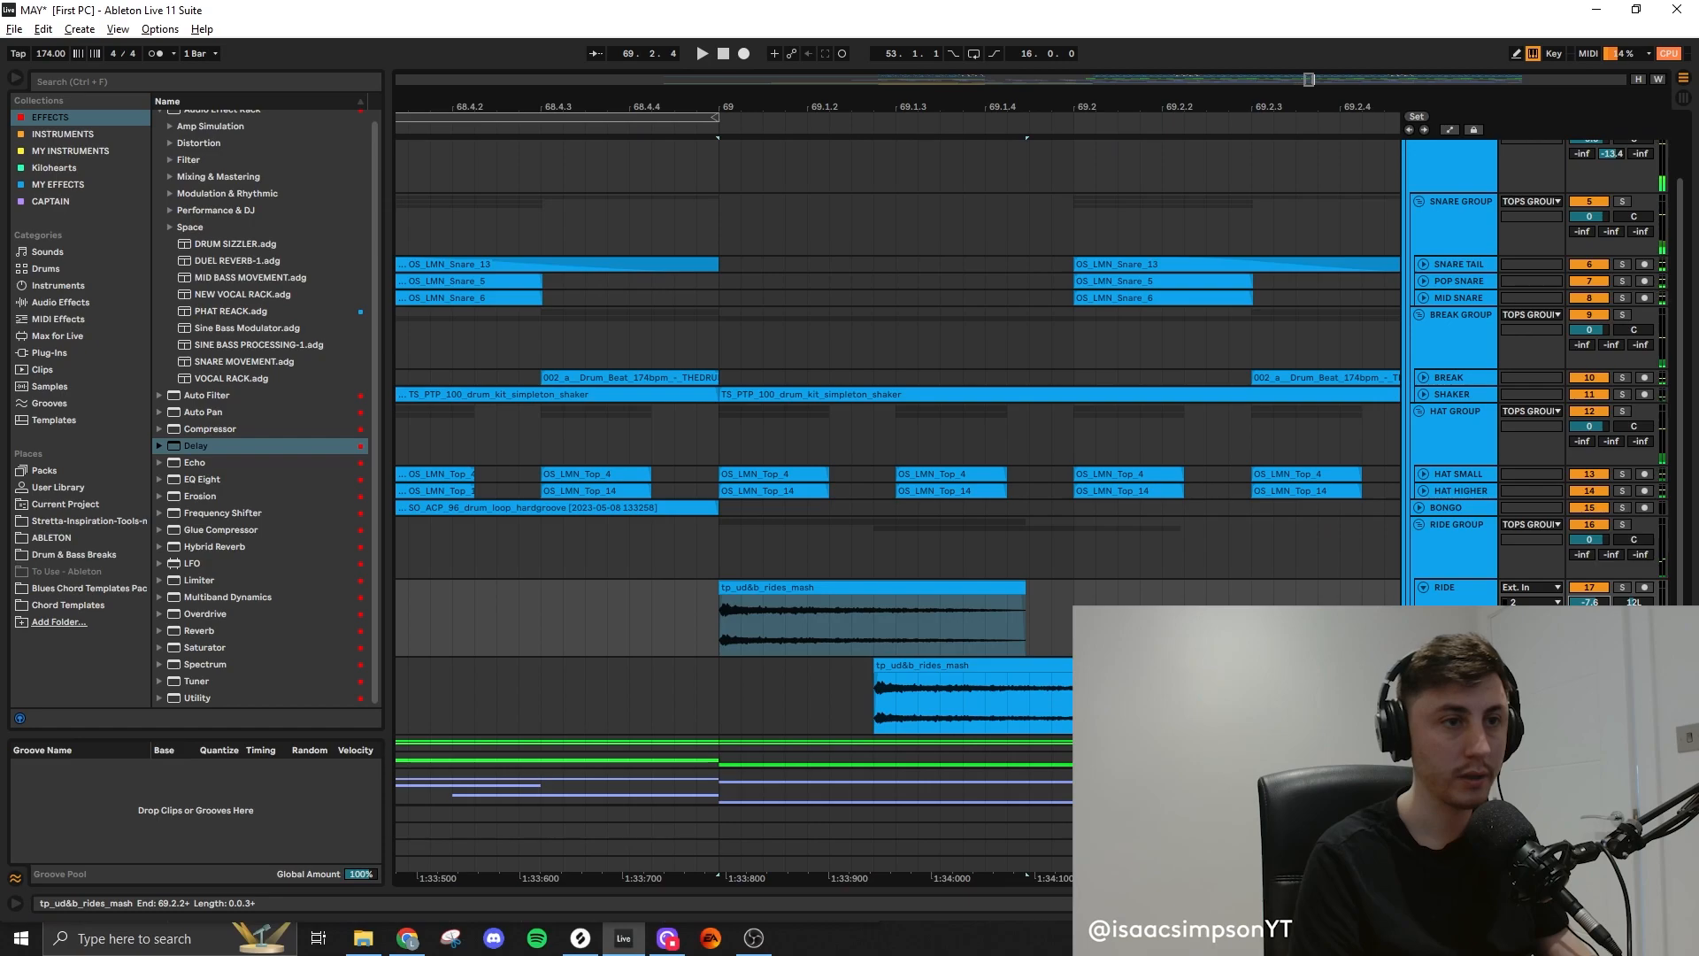
Duplicate both alternating ride clips at regular intervals to fill the section from 69.1 to 85.1
scroll(602, 404, down, 3)
click(940, 587)
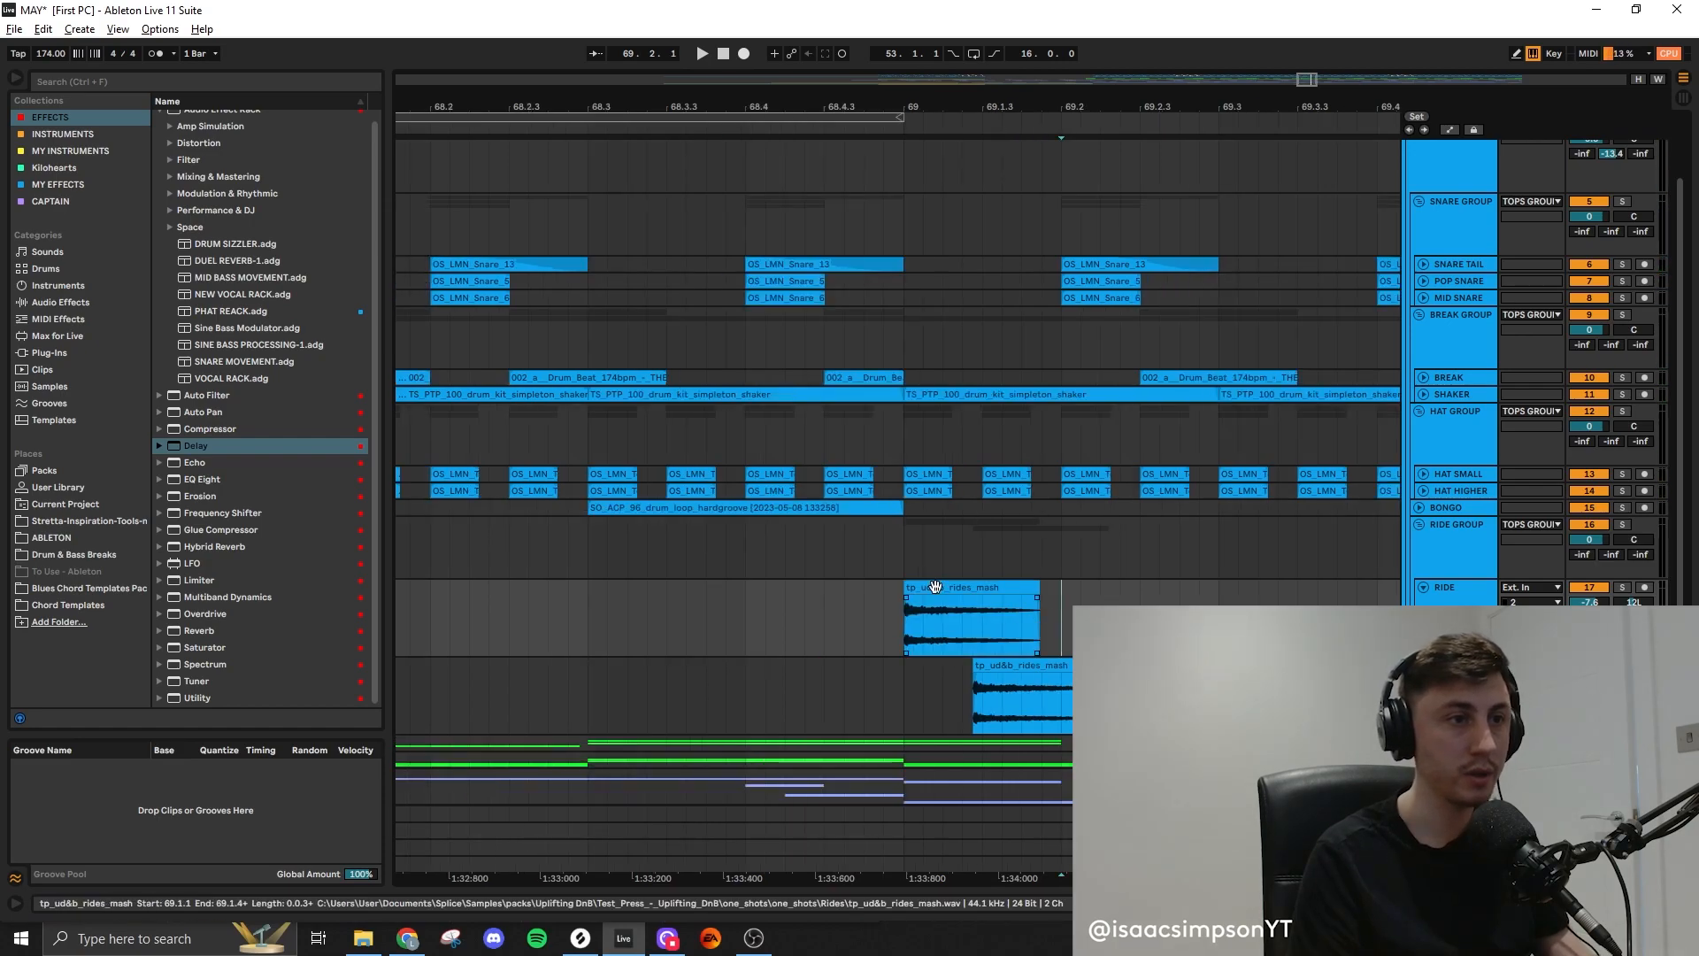
shift+click(1053, 665)
drag(1007, 588, 1164, 591)
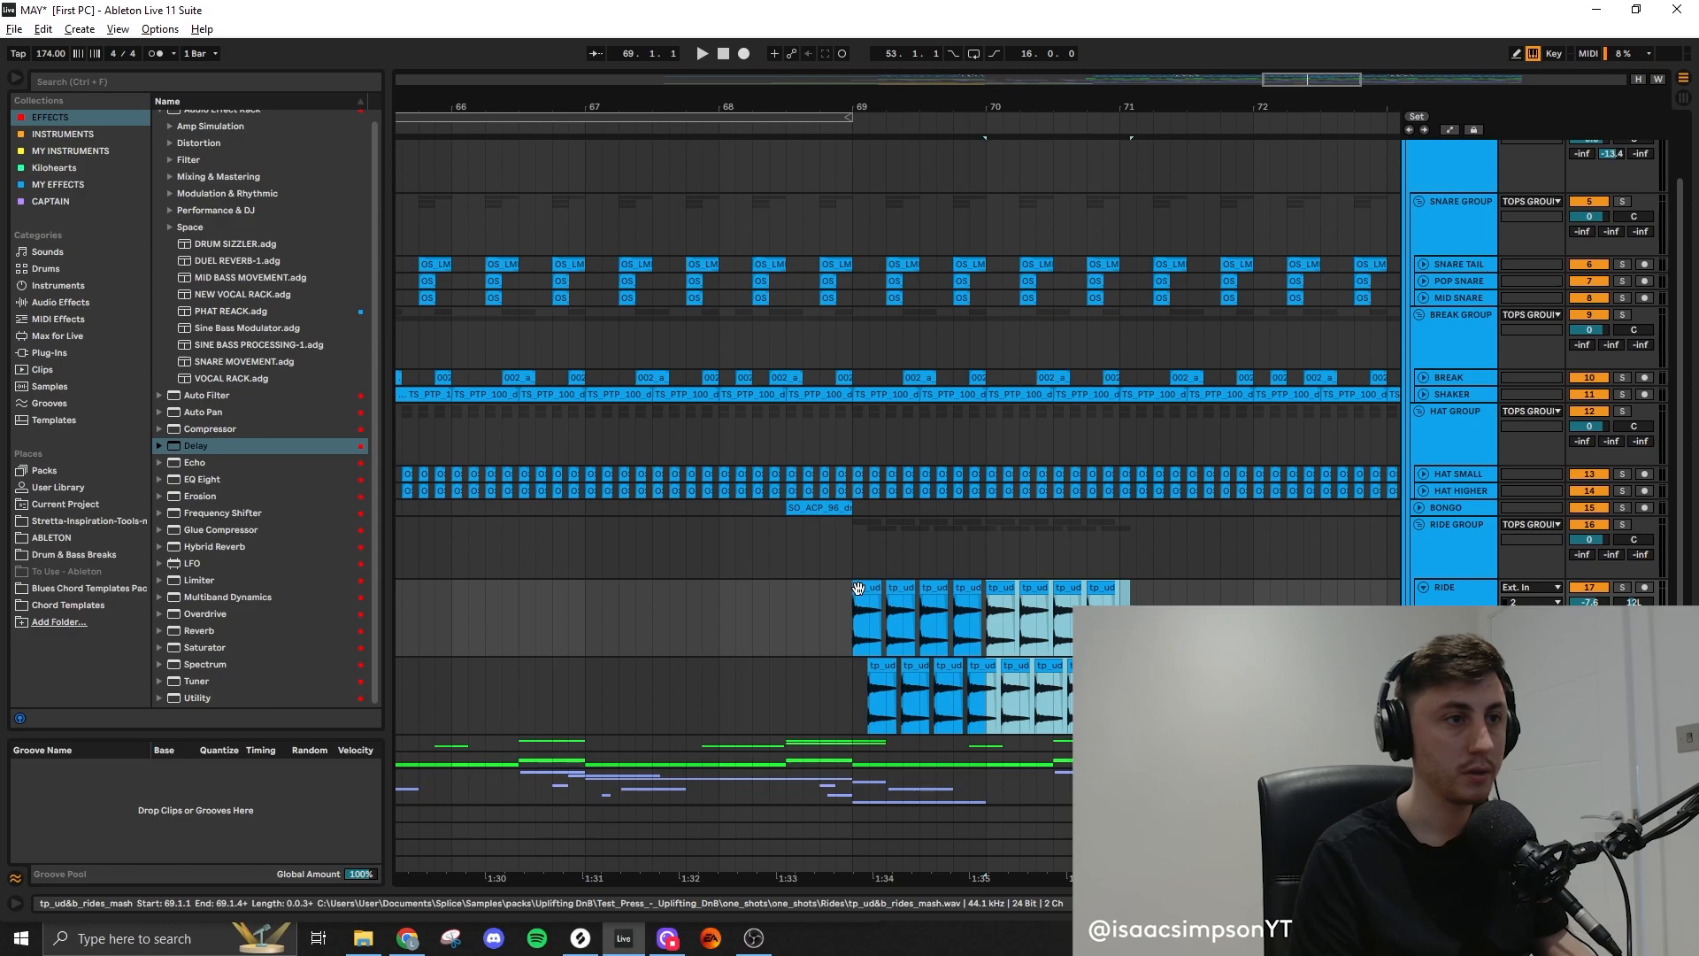
shift+click(858, 587)
drag(858, 587, 1128, 590)
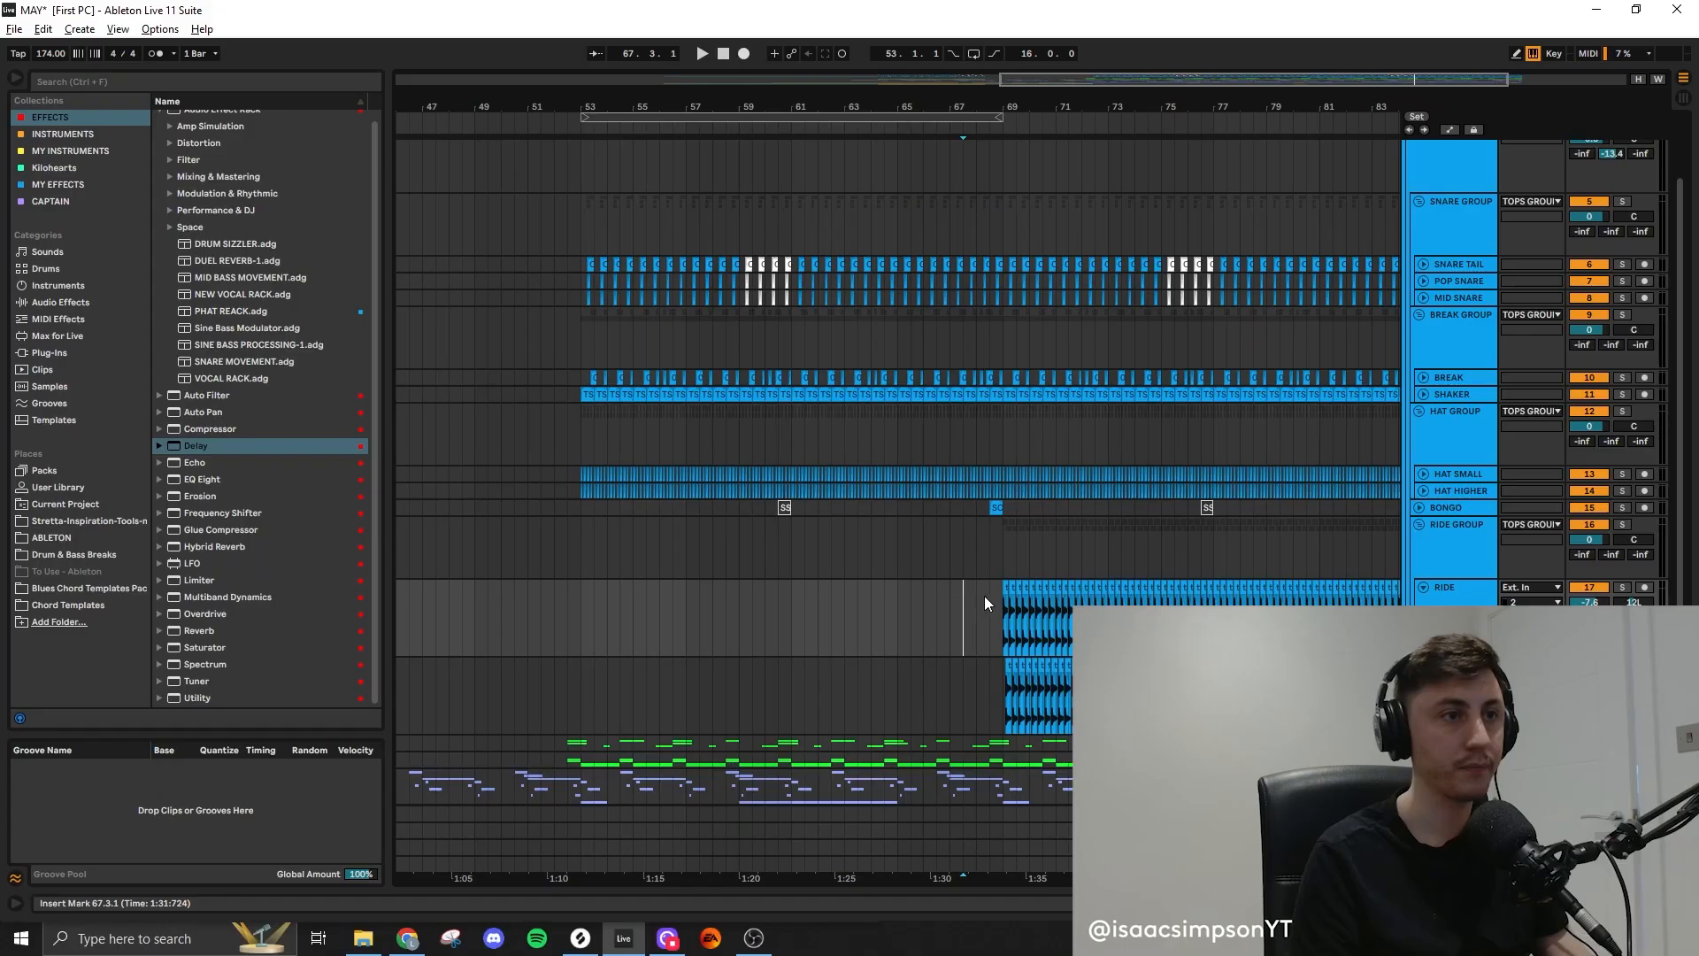
Audition the rides from 67.3, solo RIDE GROUP and add an EQ Eight to it
key(space)
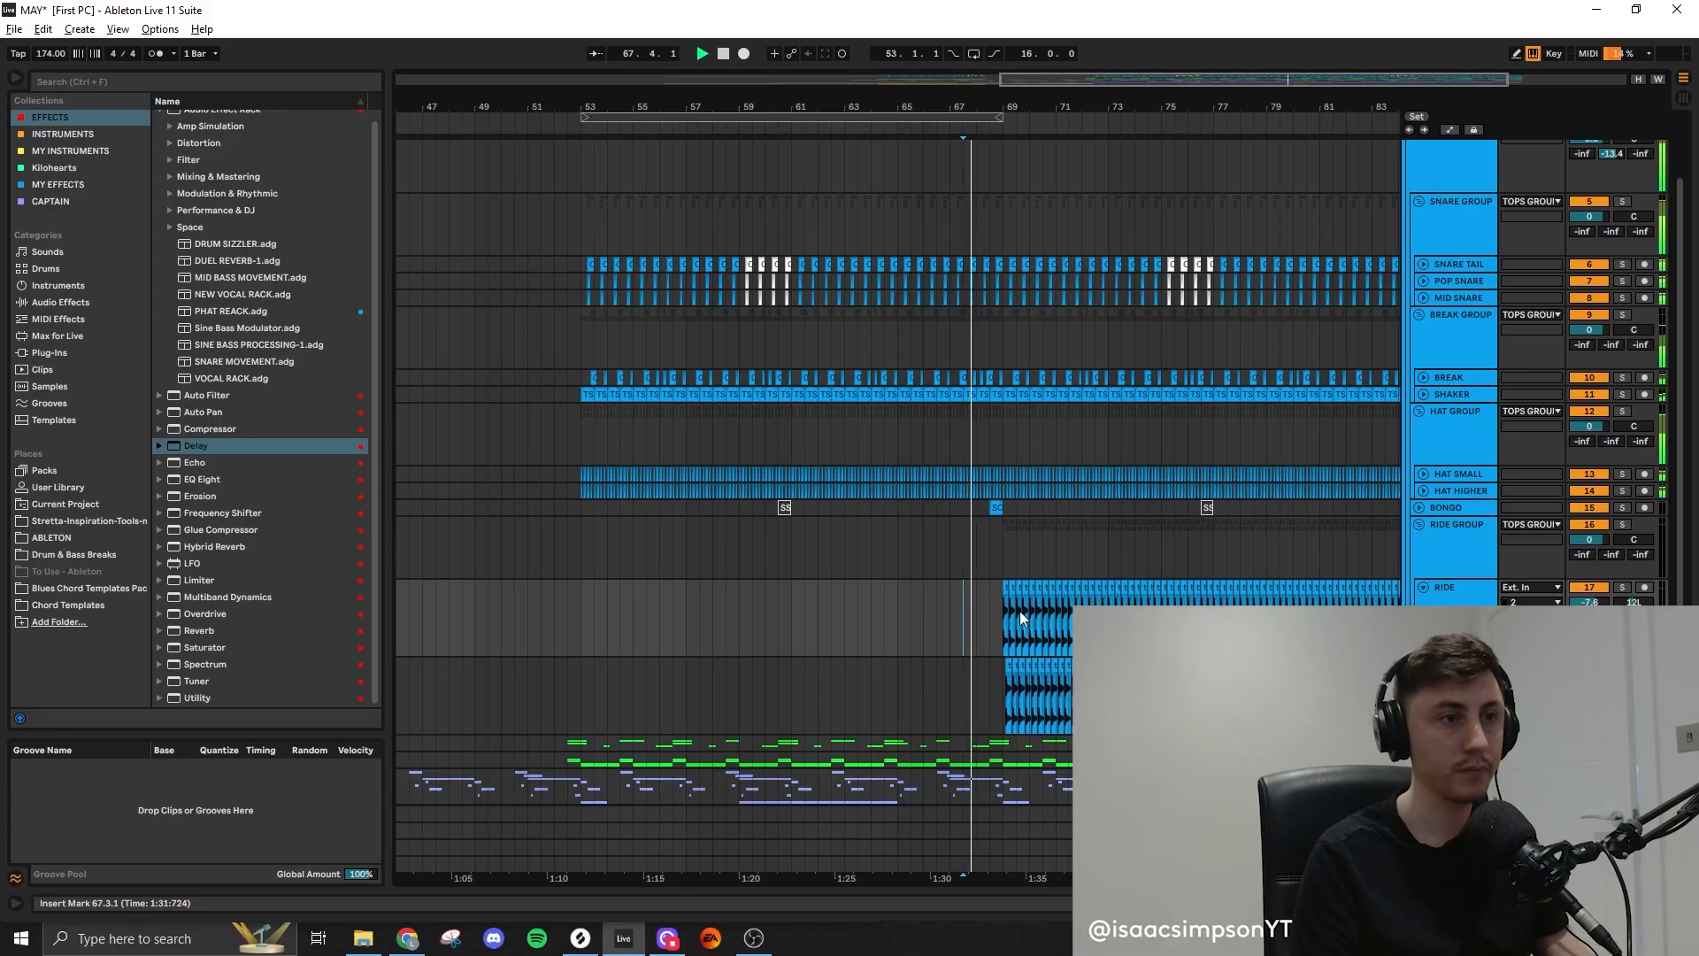
key(plus)
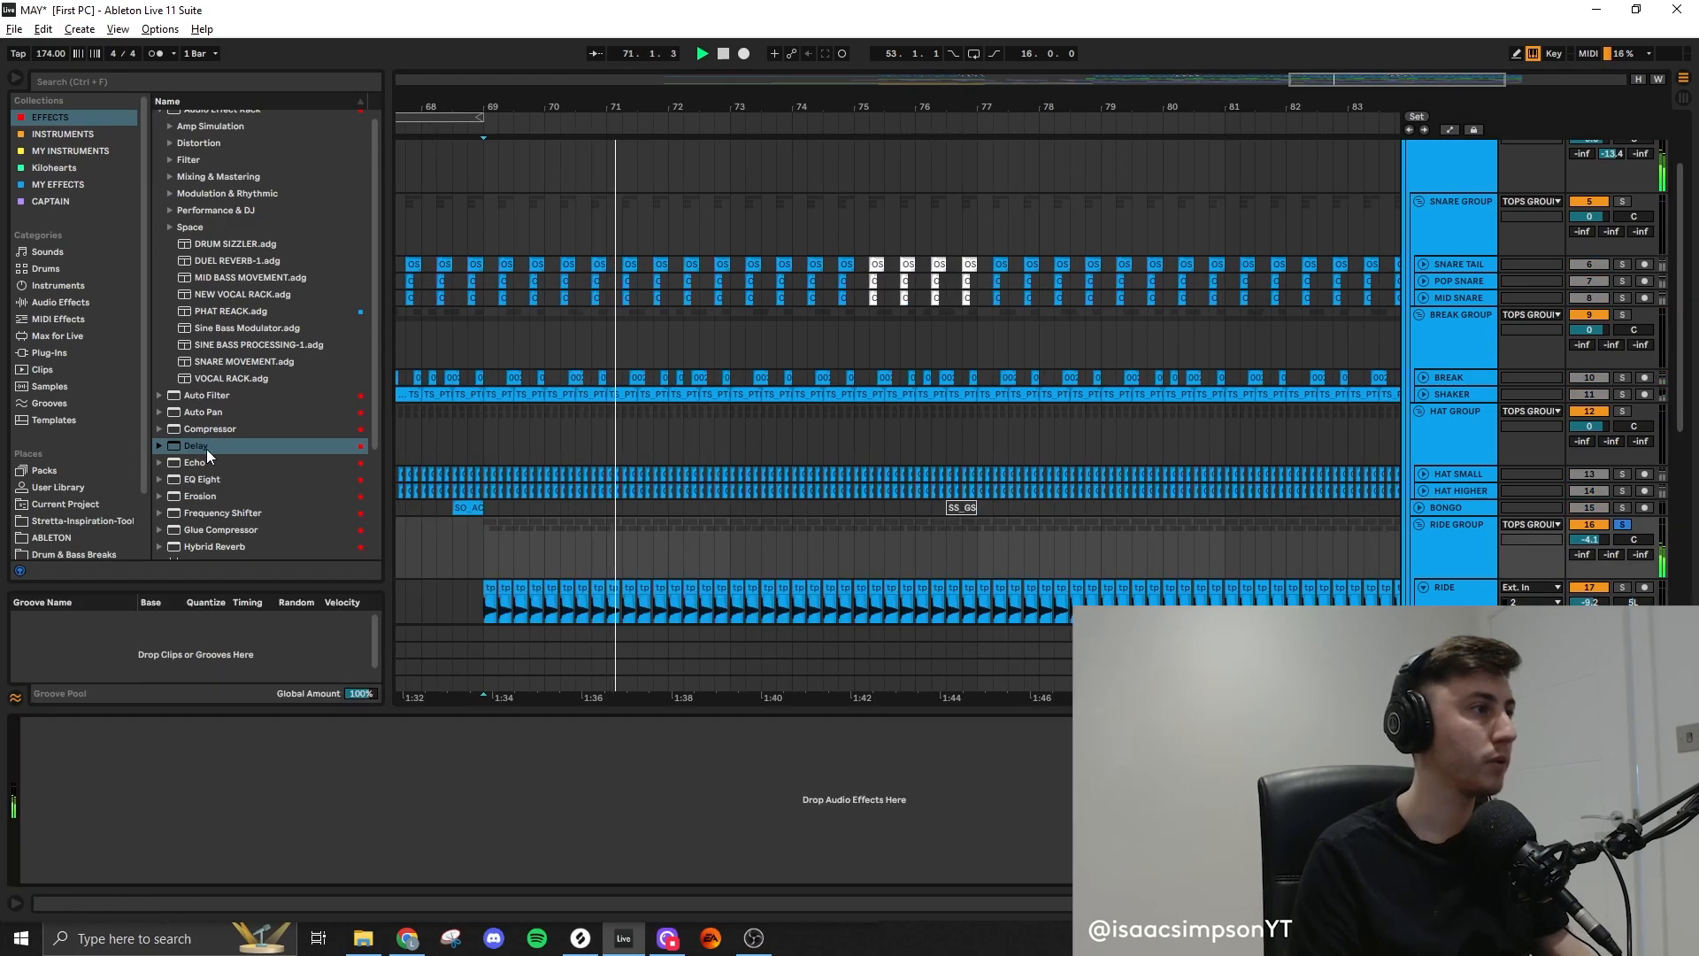
click(205, 446)
scroll(216, 456, down, 1)
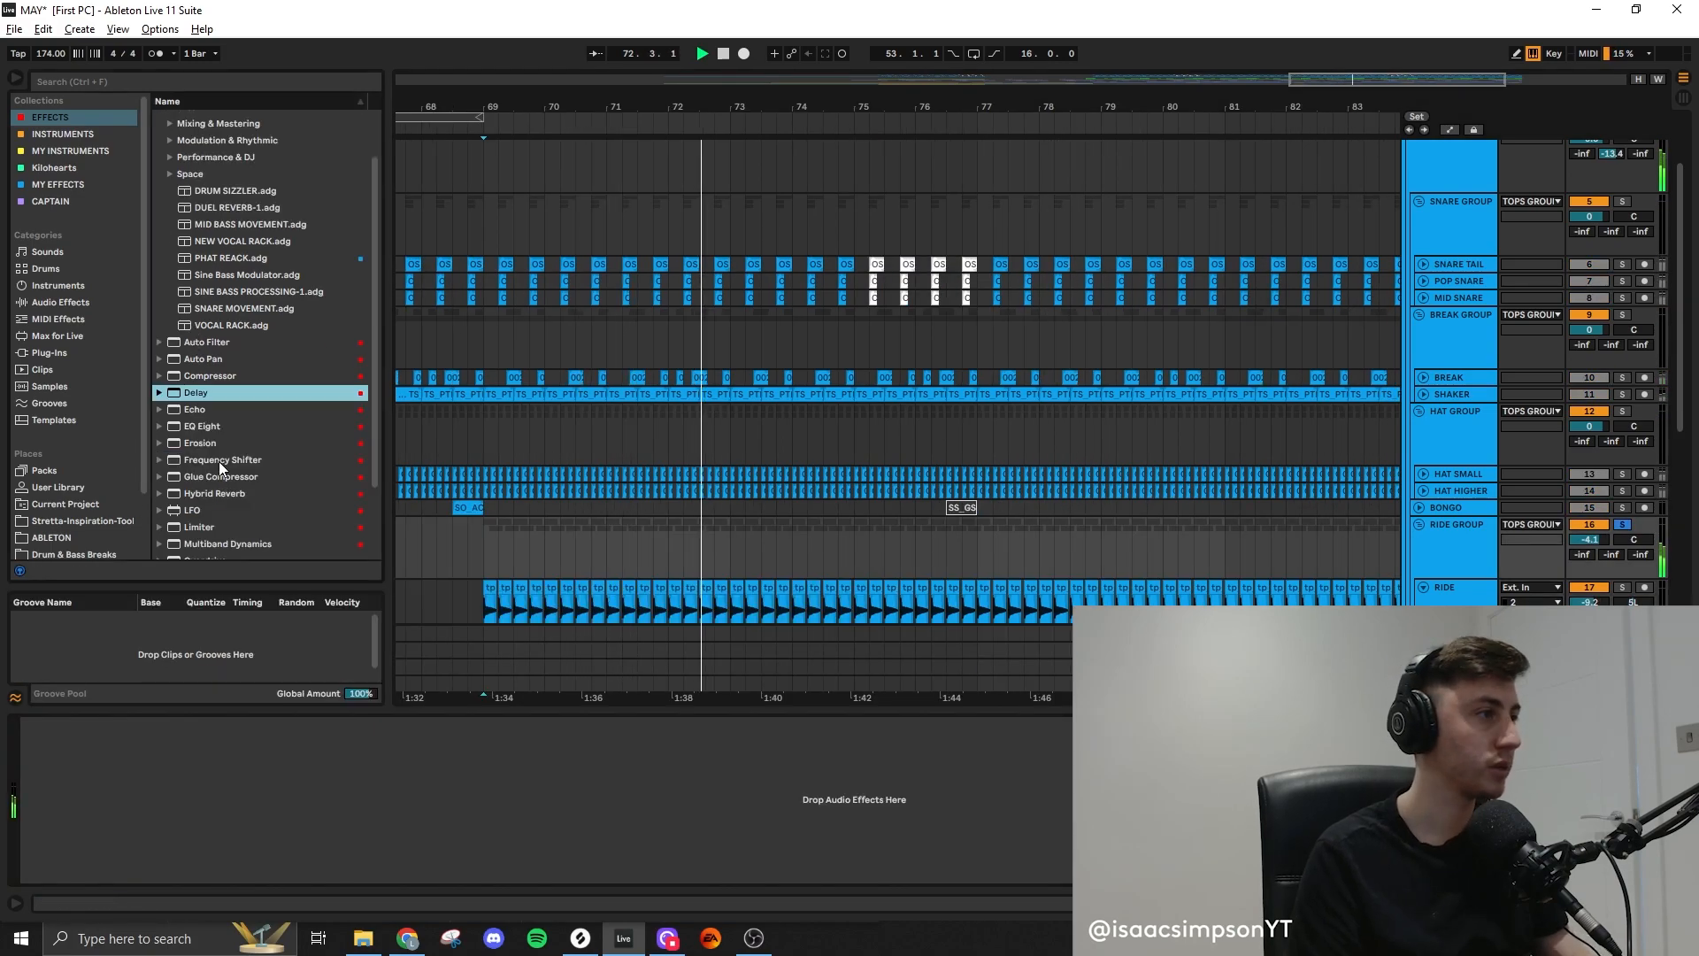
drag(202, 426, 1018, 871)
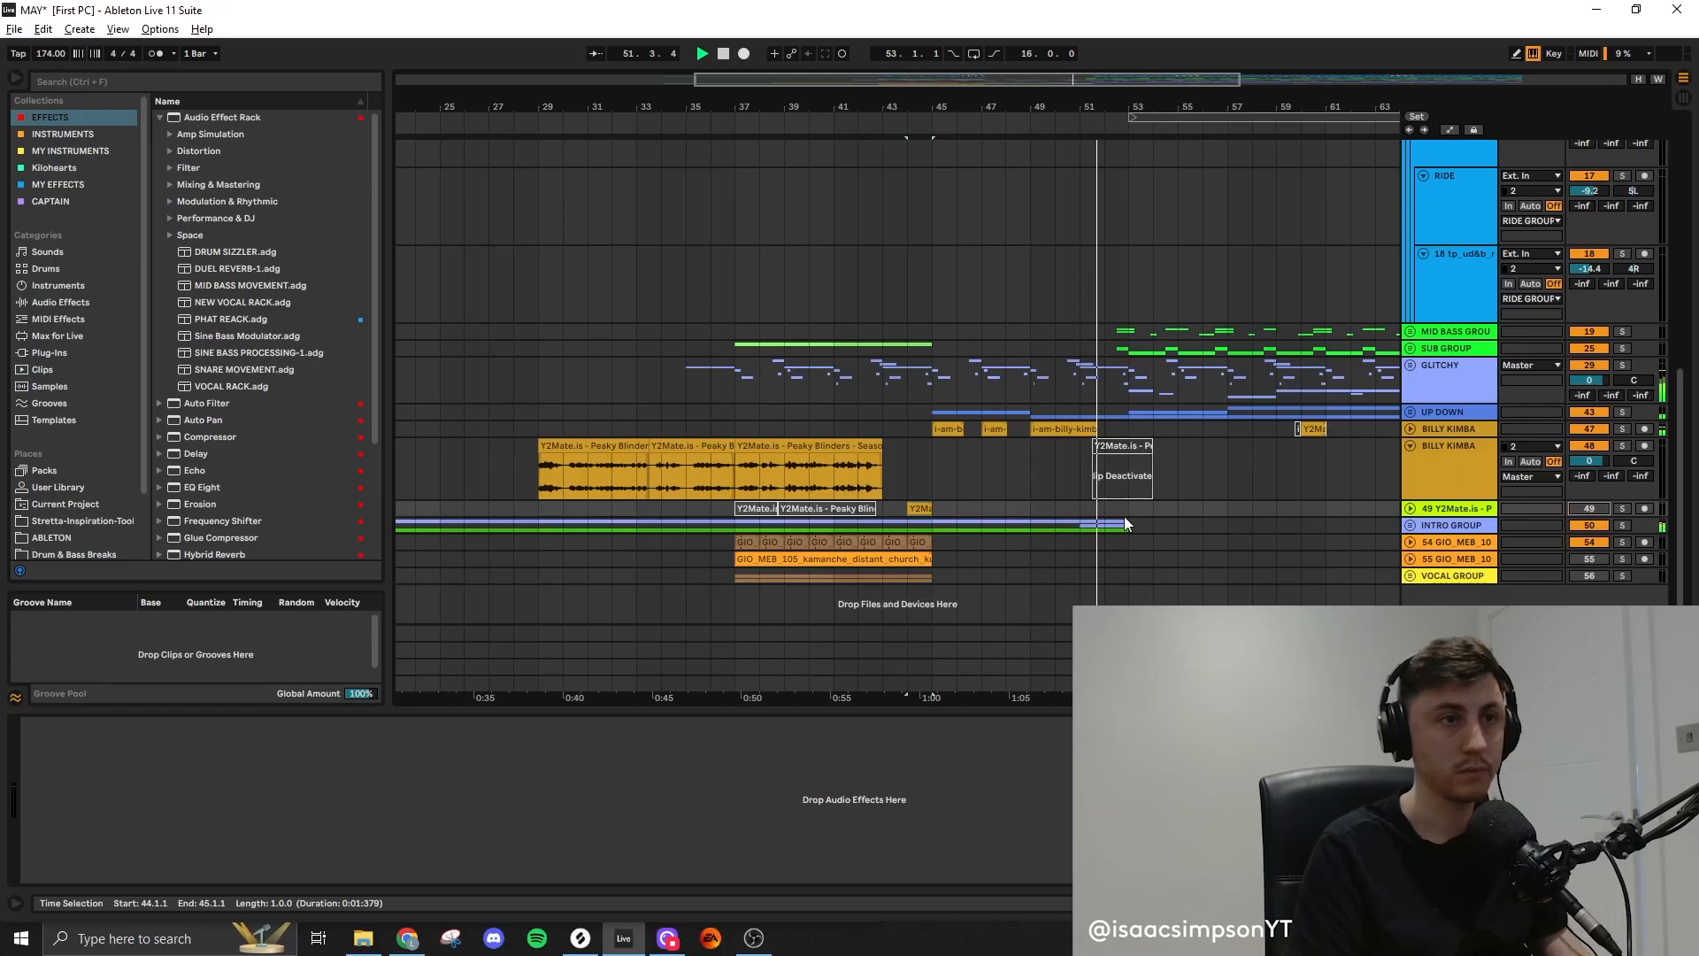
Unfold the GLITCHY group and solo its 40 RARE_perc track to audition the percussion from 53.1
key(minus)
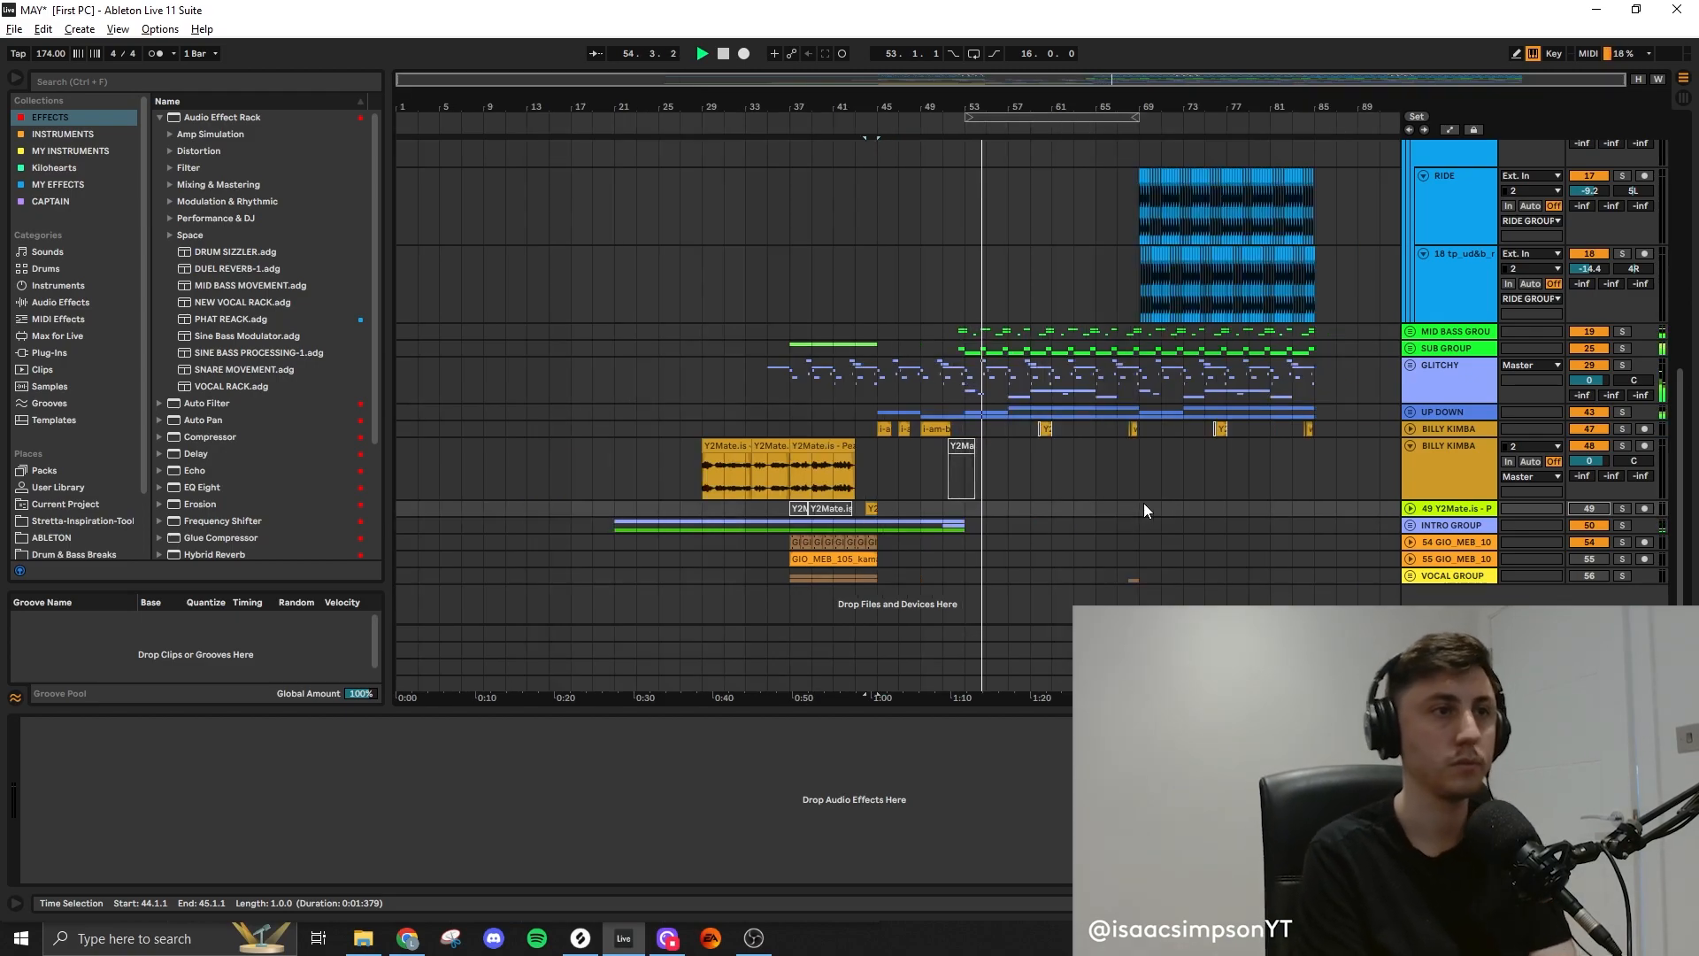
click(1409, 364)
scroll(1067, 465, down, 10)
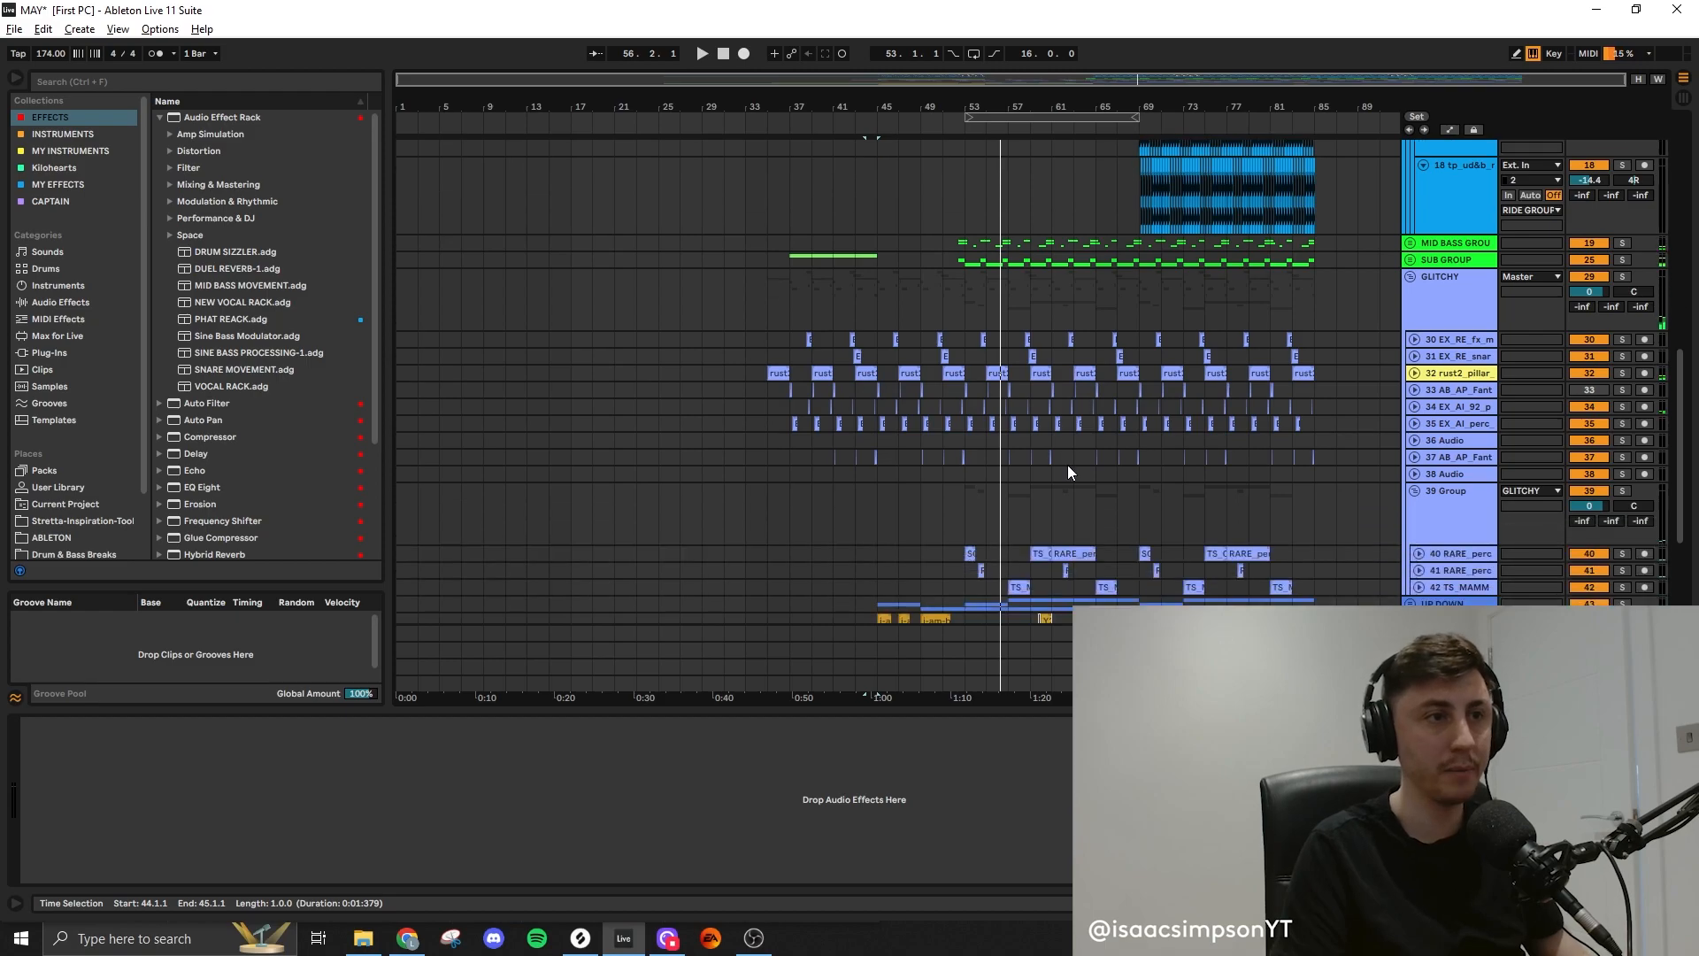
click(969, 412)
key(space)
click(1622, 411)
Unfold the 40 RARE_perc track and deactivate its reversed clave clip at 53.1
click(1418, 412)
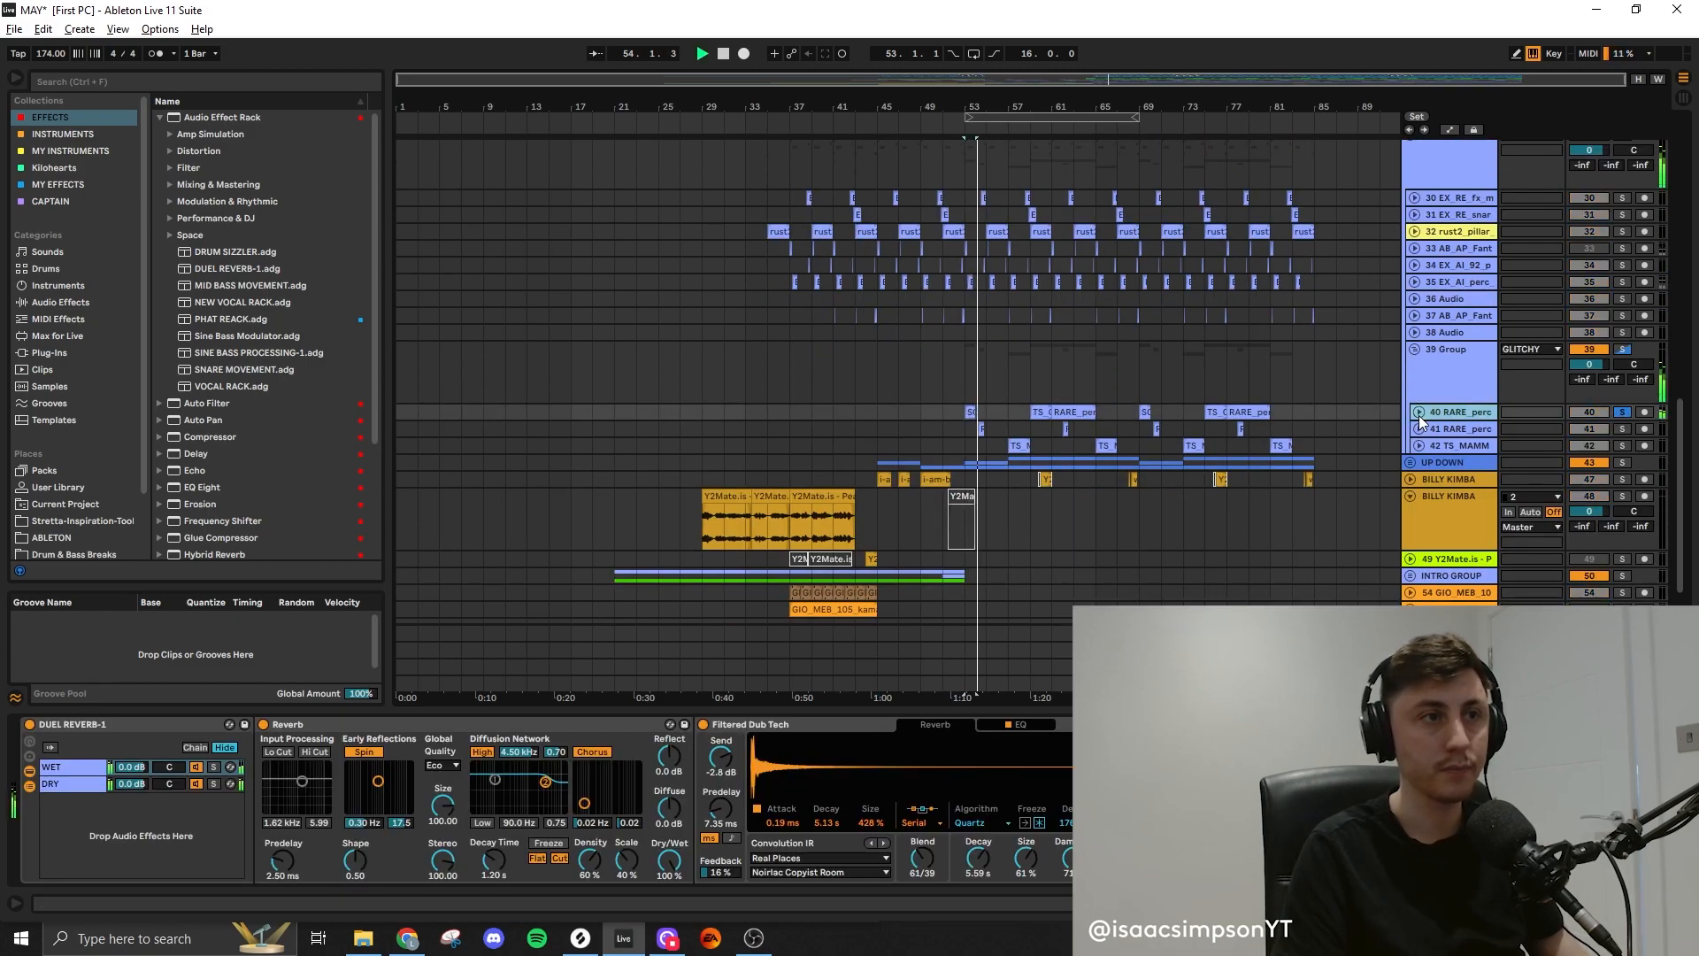
scroll(1081, 446, up, 3)
scroll(973, 443, up, 3)
key(space)
click(668, 415)
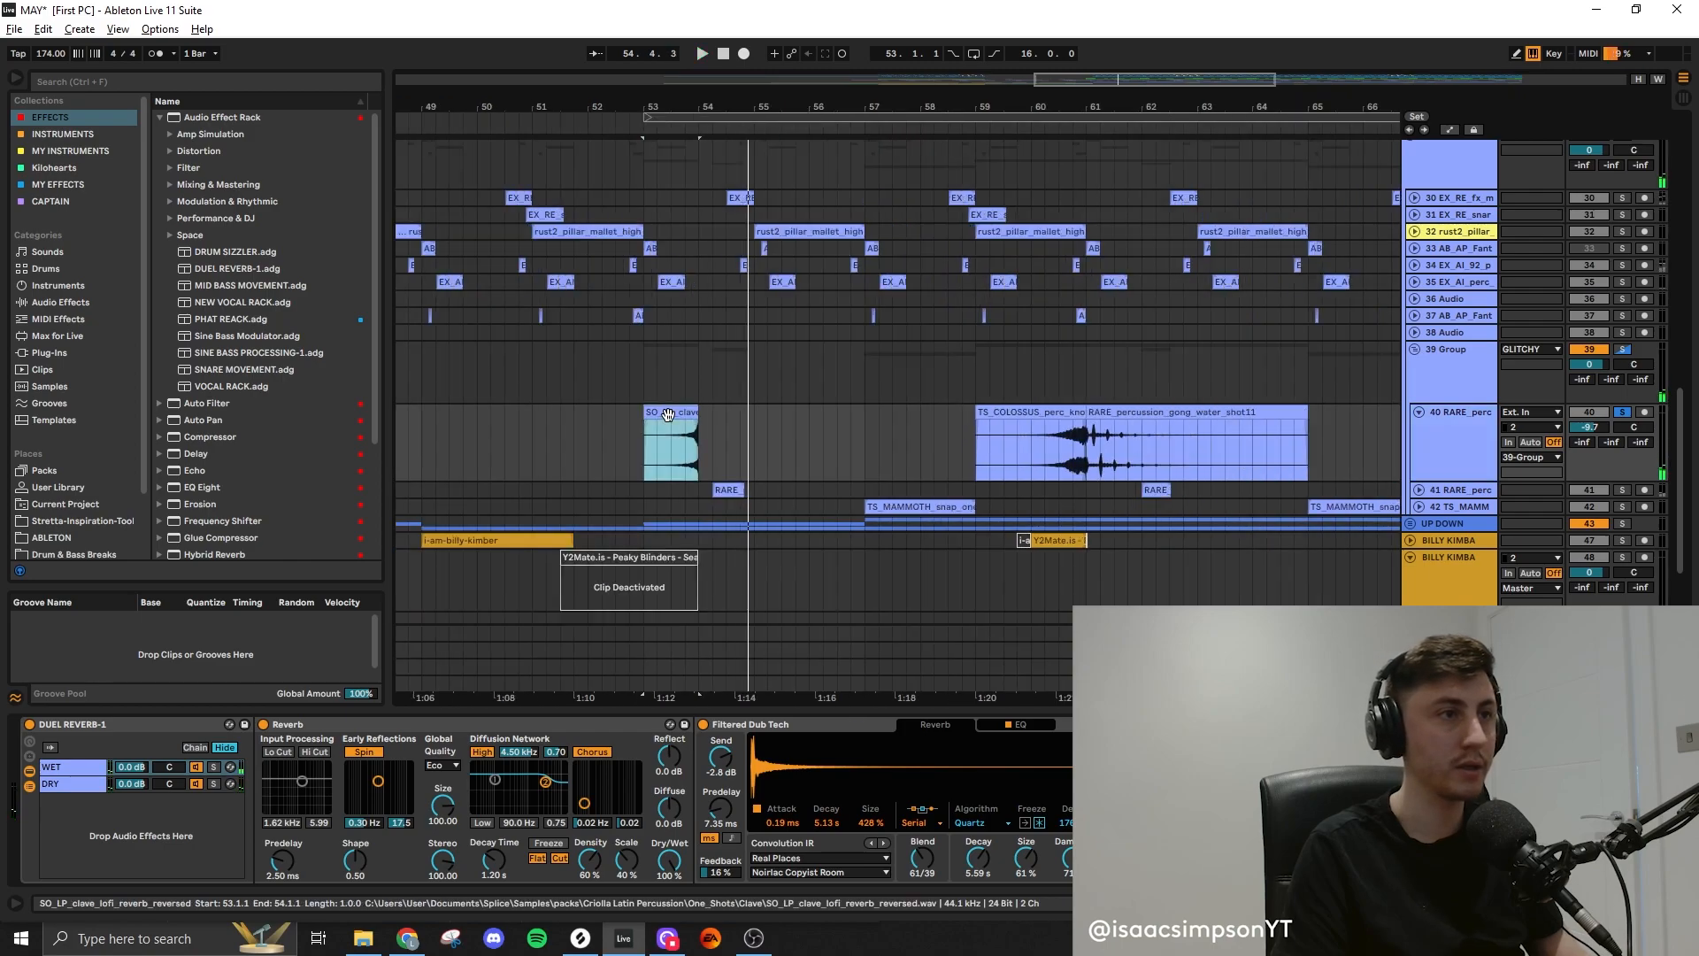
click(470, 368)
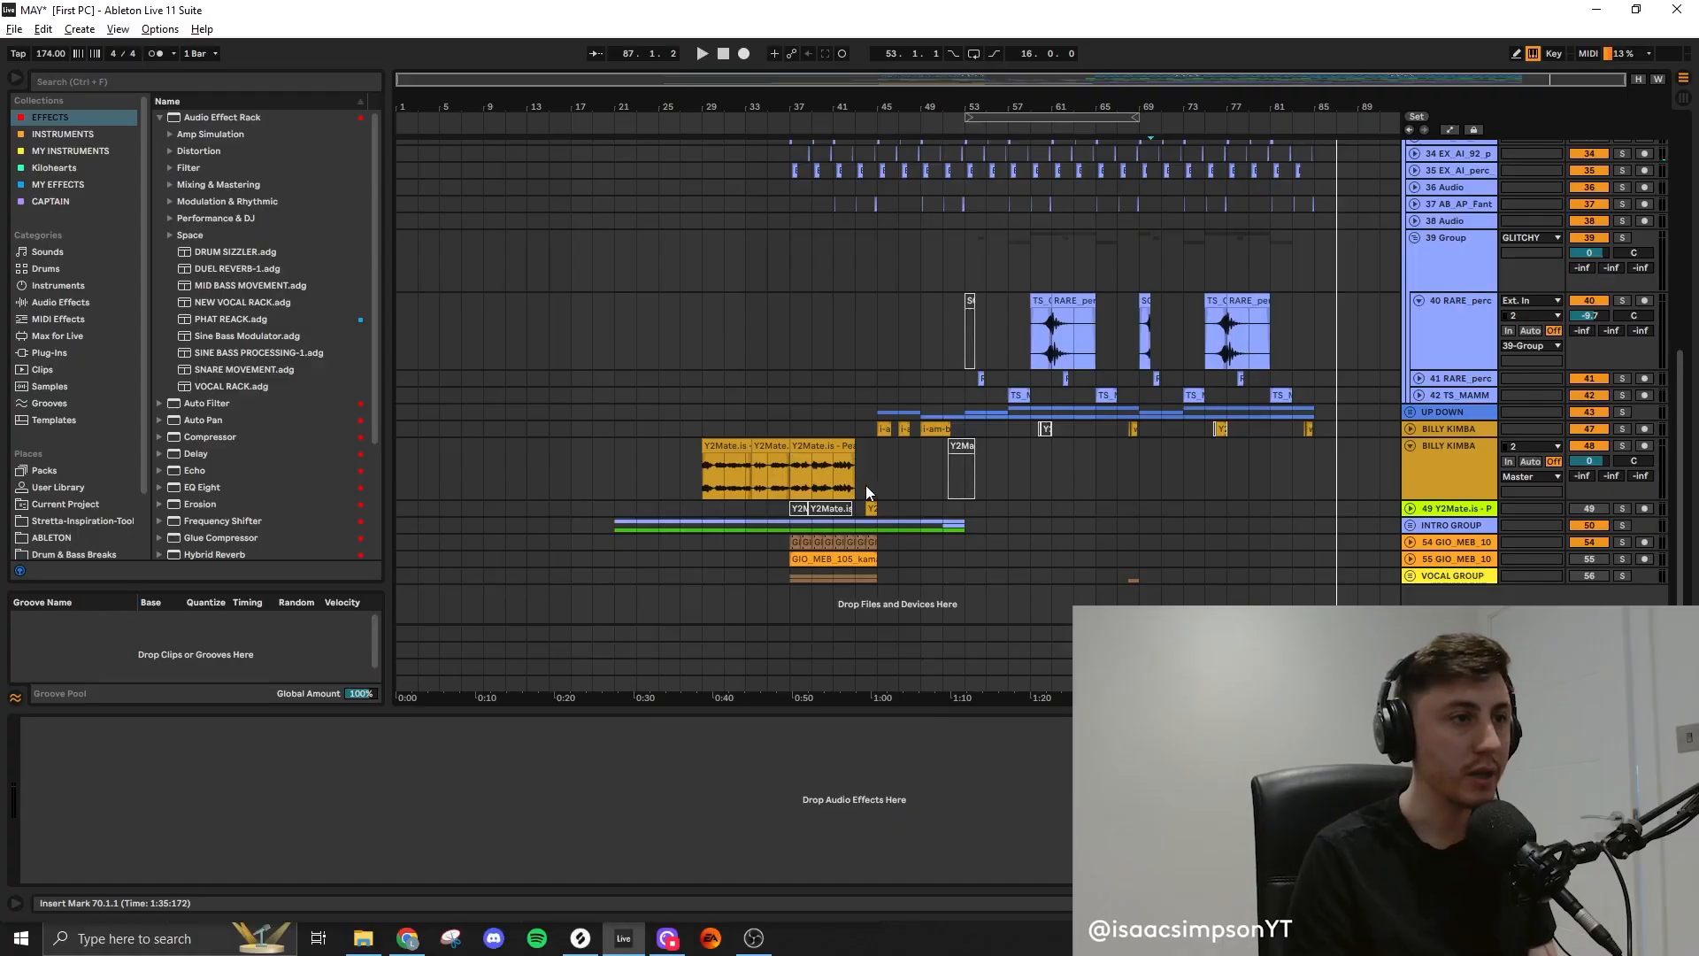
Insert 8 bars of empty time into the arrangement at 37.1
right_click(800, 476)
click(788, 475)
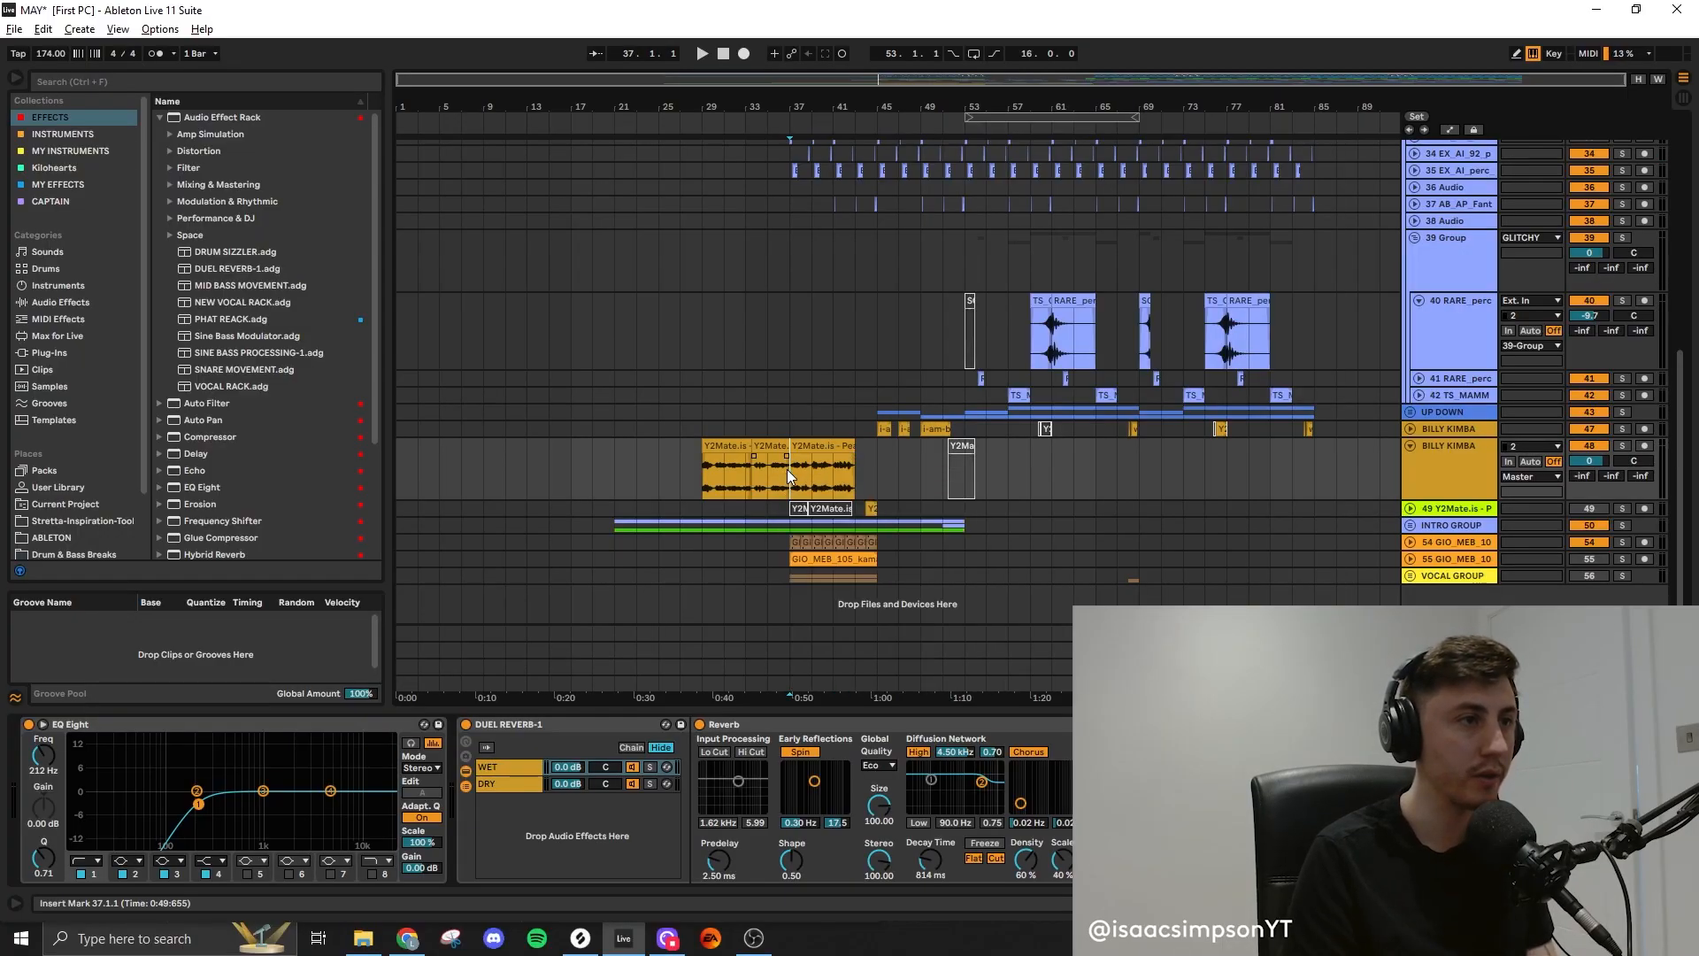
key(ctrl+i)
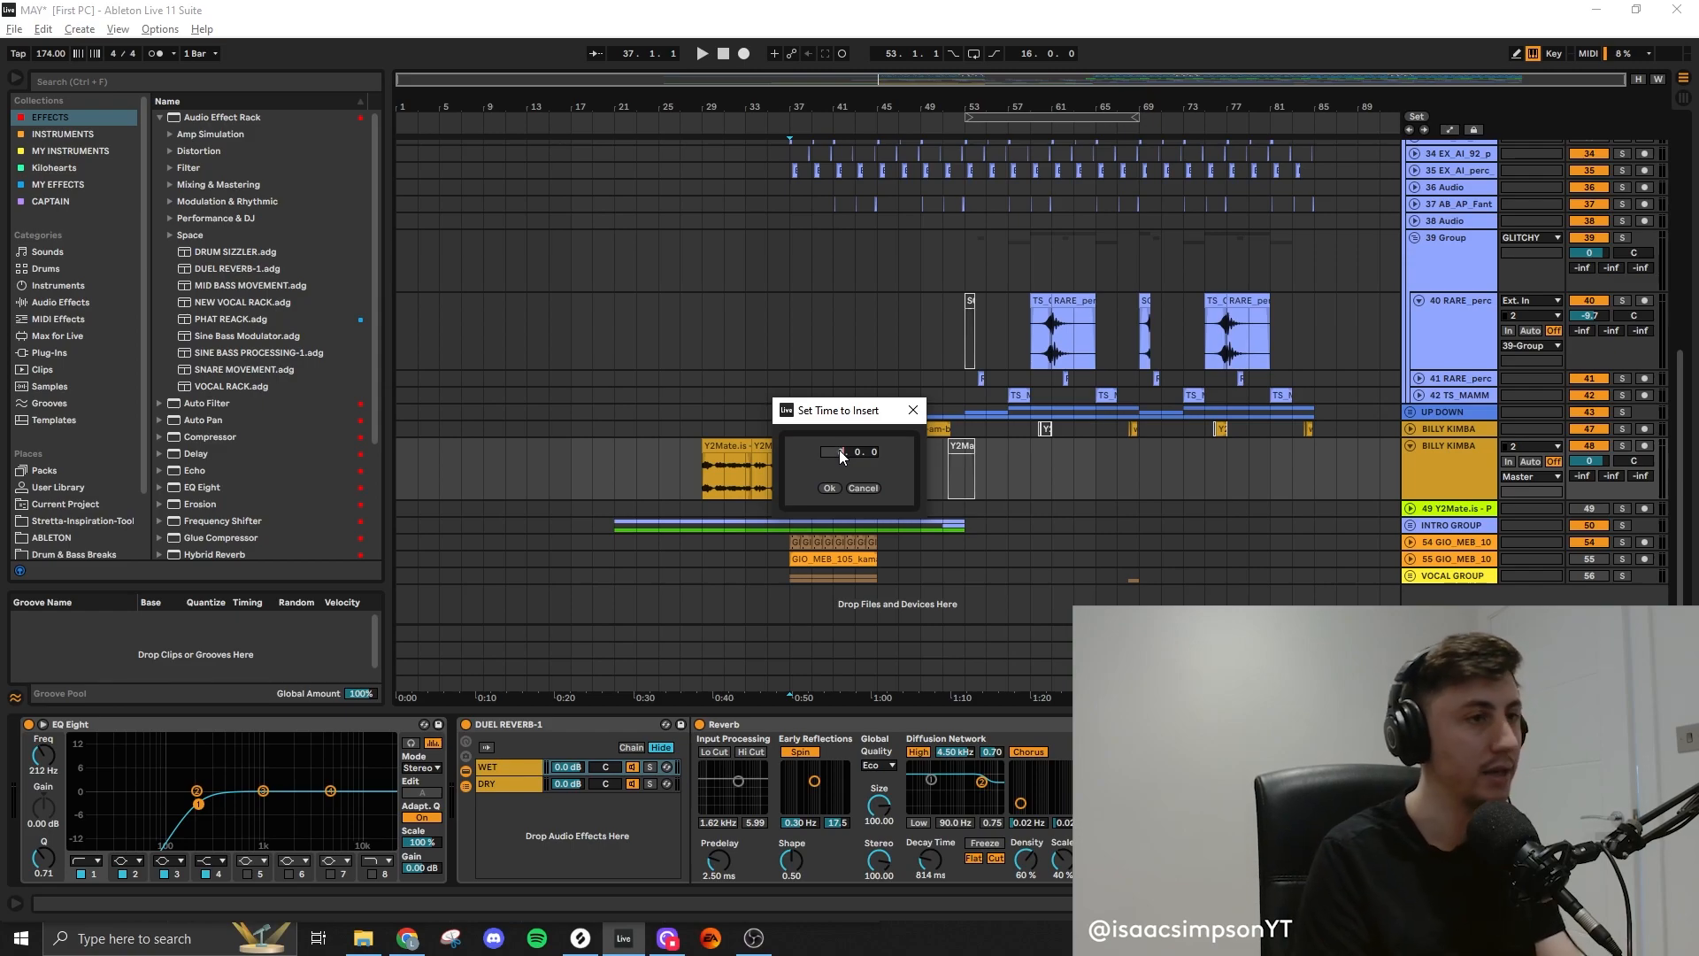
click(829, 489)
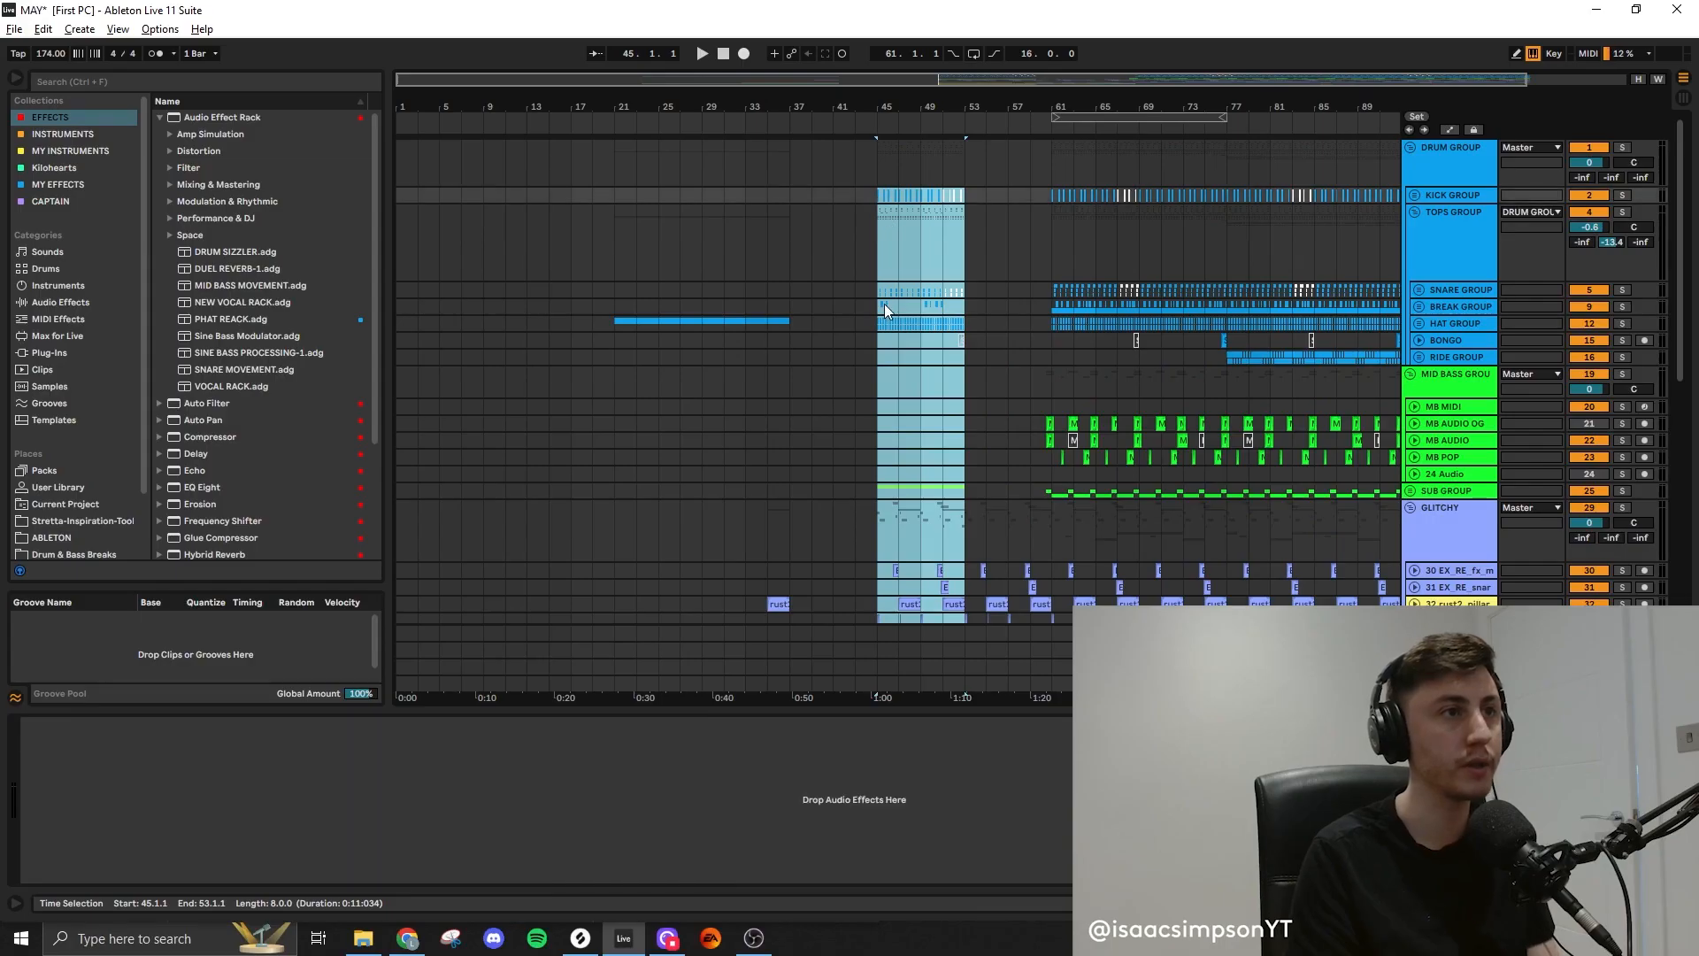
Copy the section from 45.1 to 53.1 into the gap at 37.1 and deactivate the BILLY KIMBA vocal clip there
scroll(874, 465, down, 10)
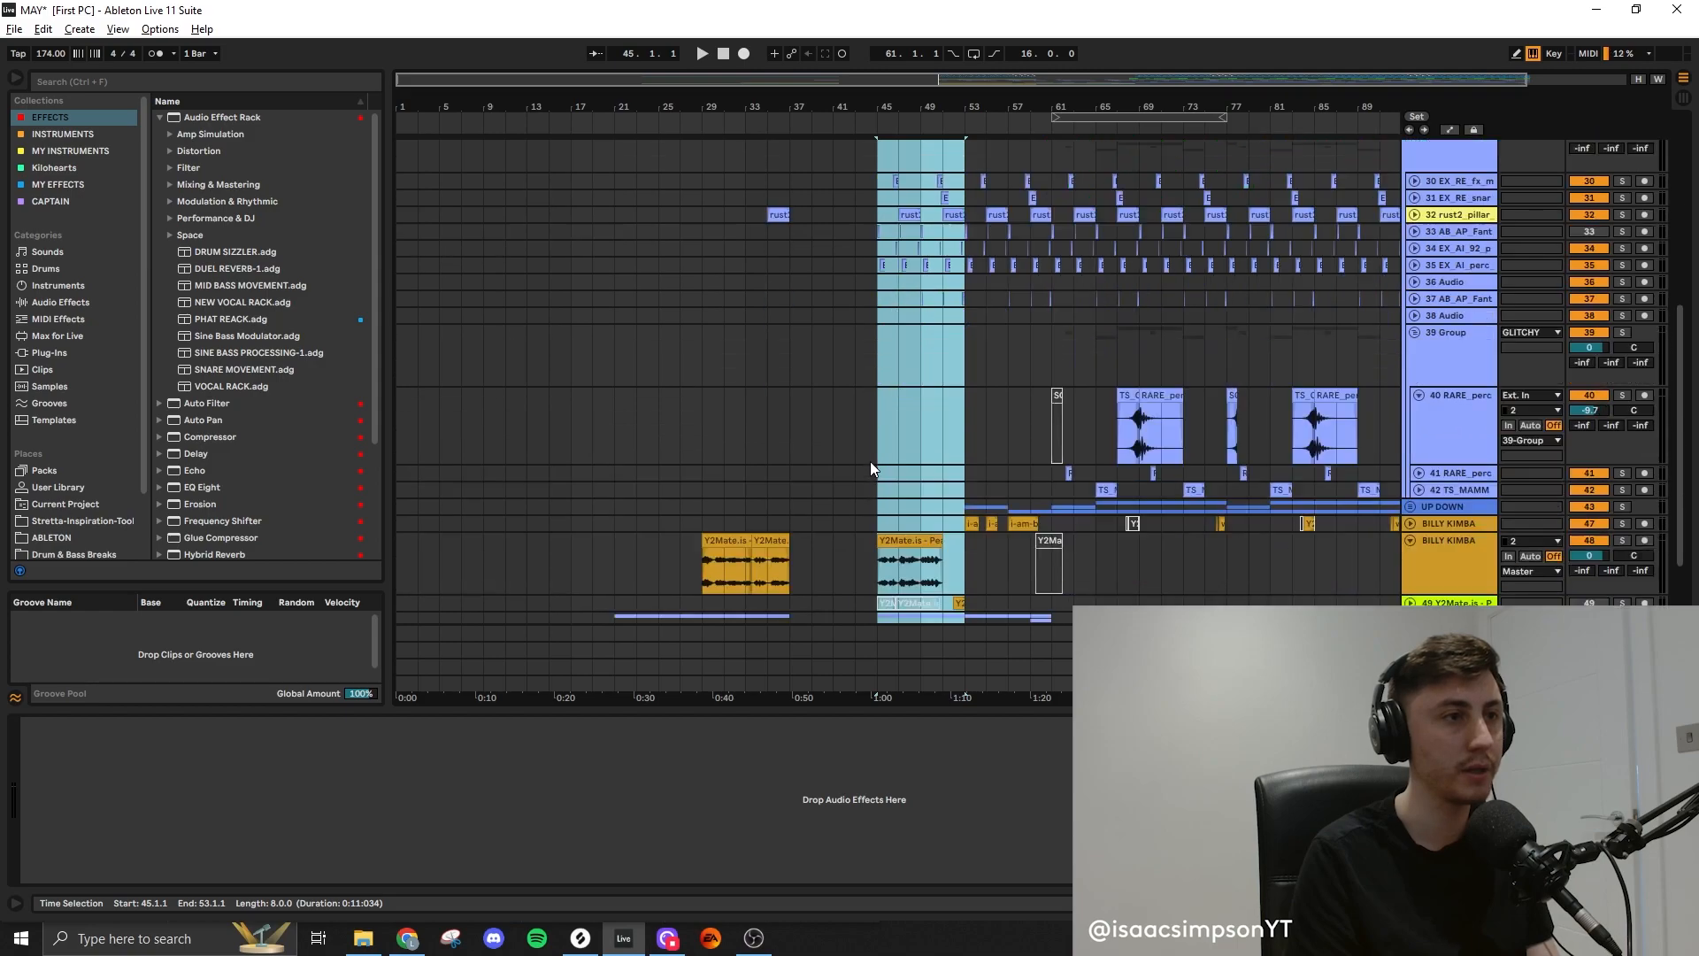
click(873, 474)
click(845, 458)
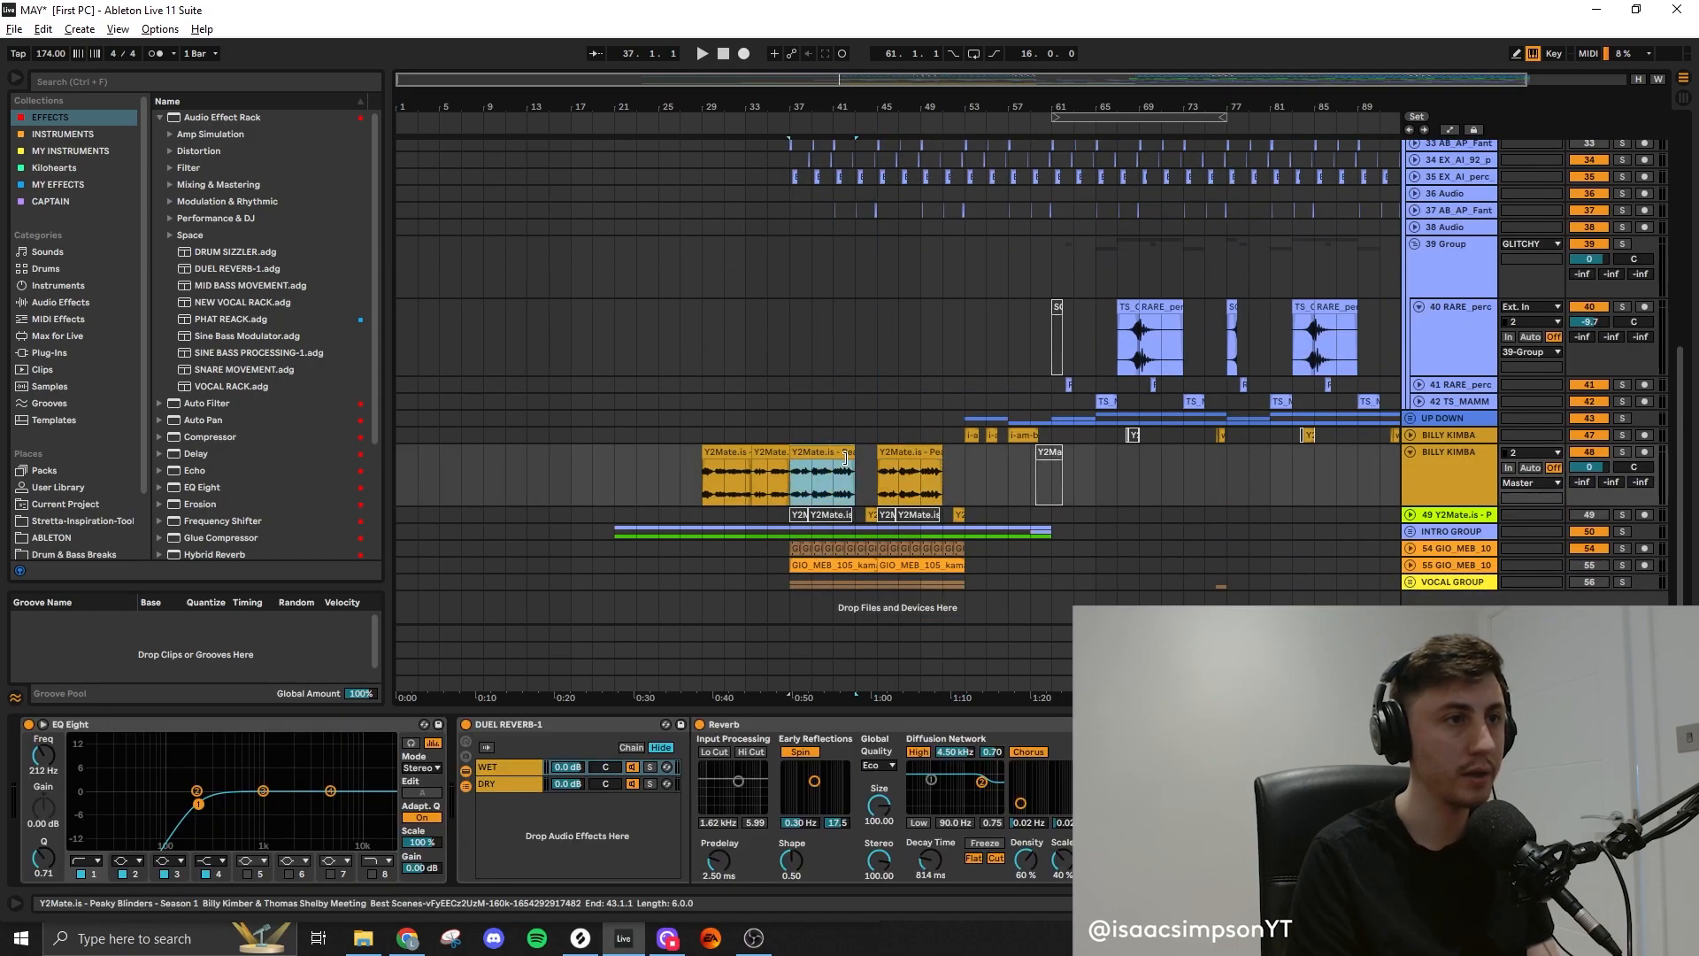
key(0)
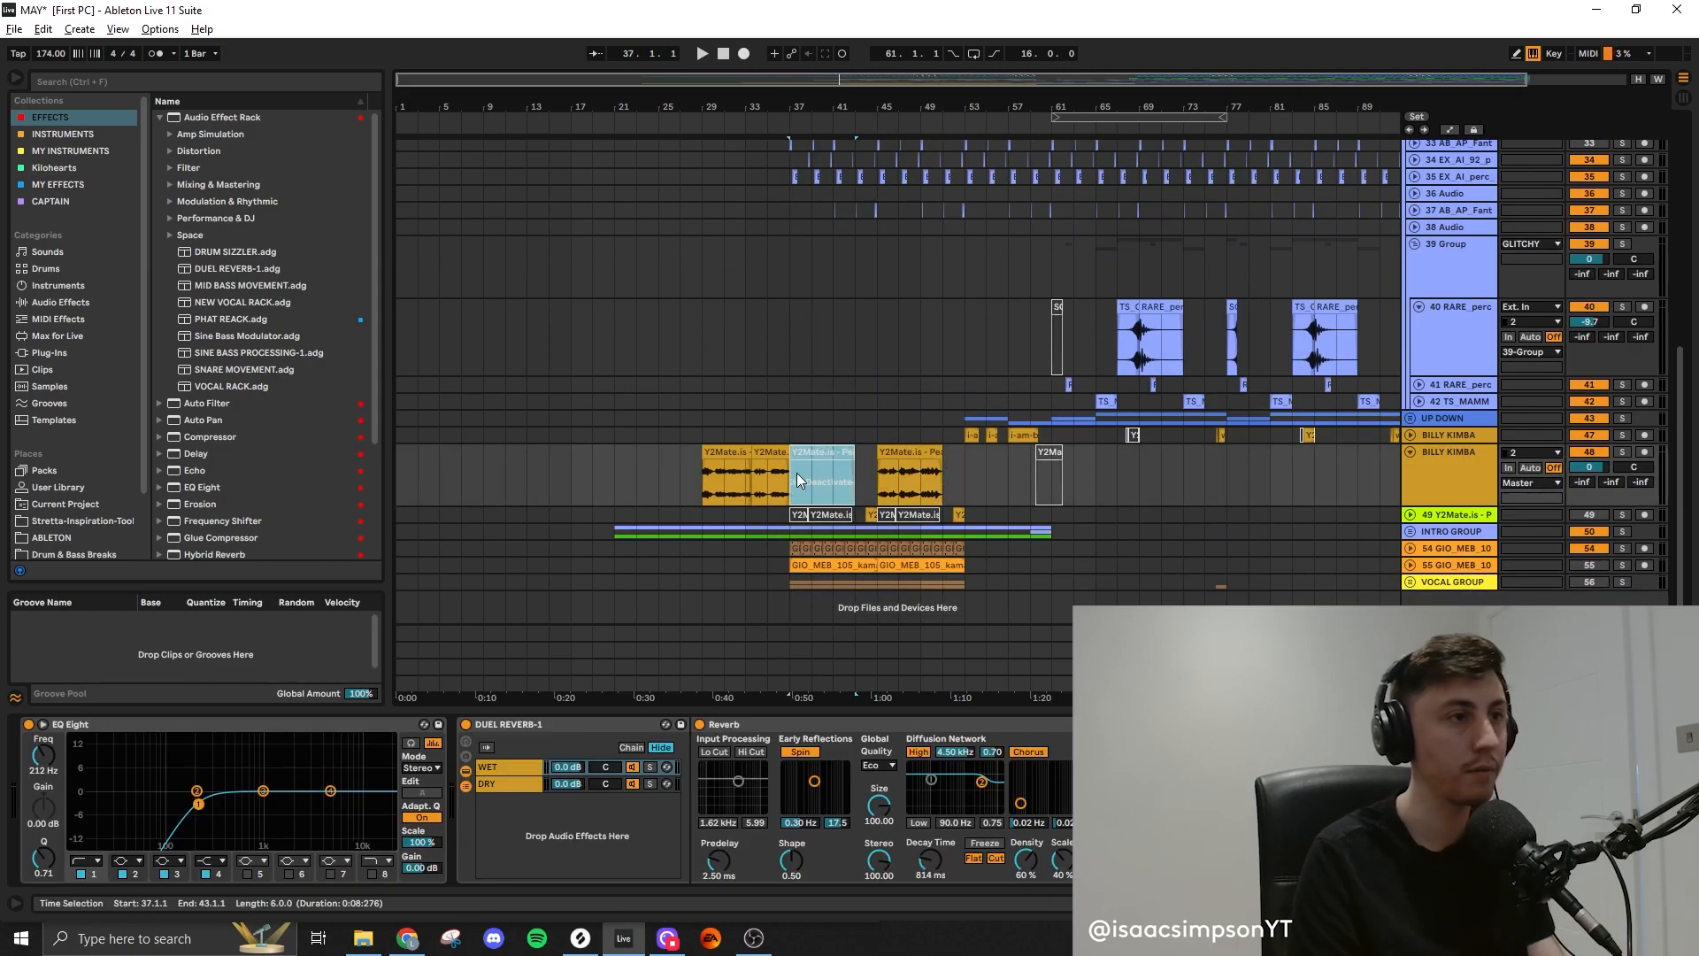
Play the extended arrangement from 35.1 to check the added 8 bars leading into the drop
click(777, 433)
key(space)
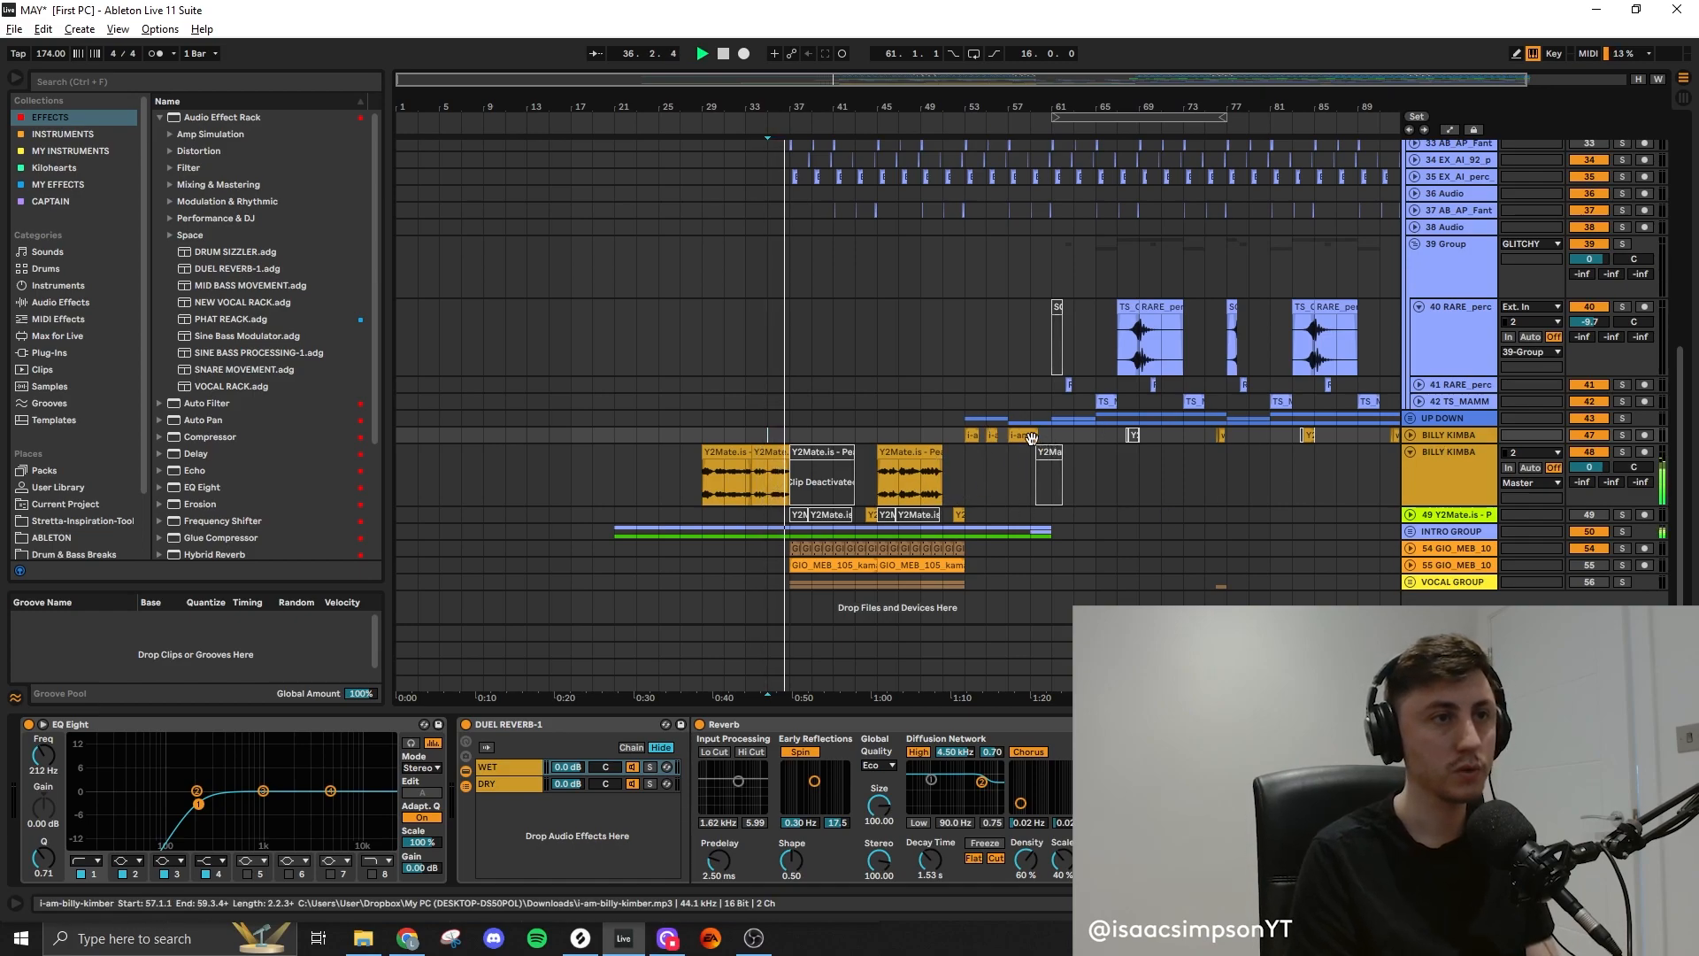
scroll(1037, 473, up, 3)
scroll(1053, 469, down, 2)
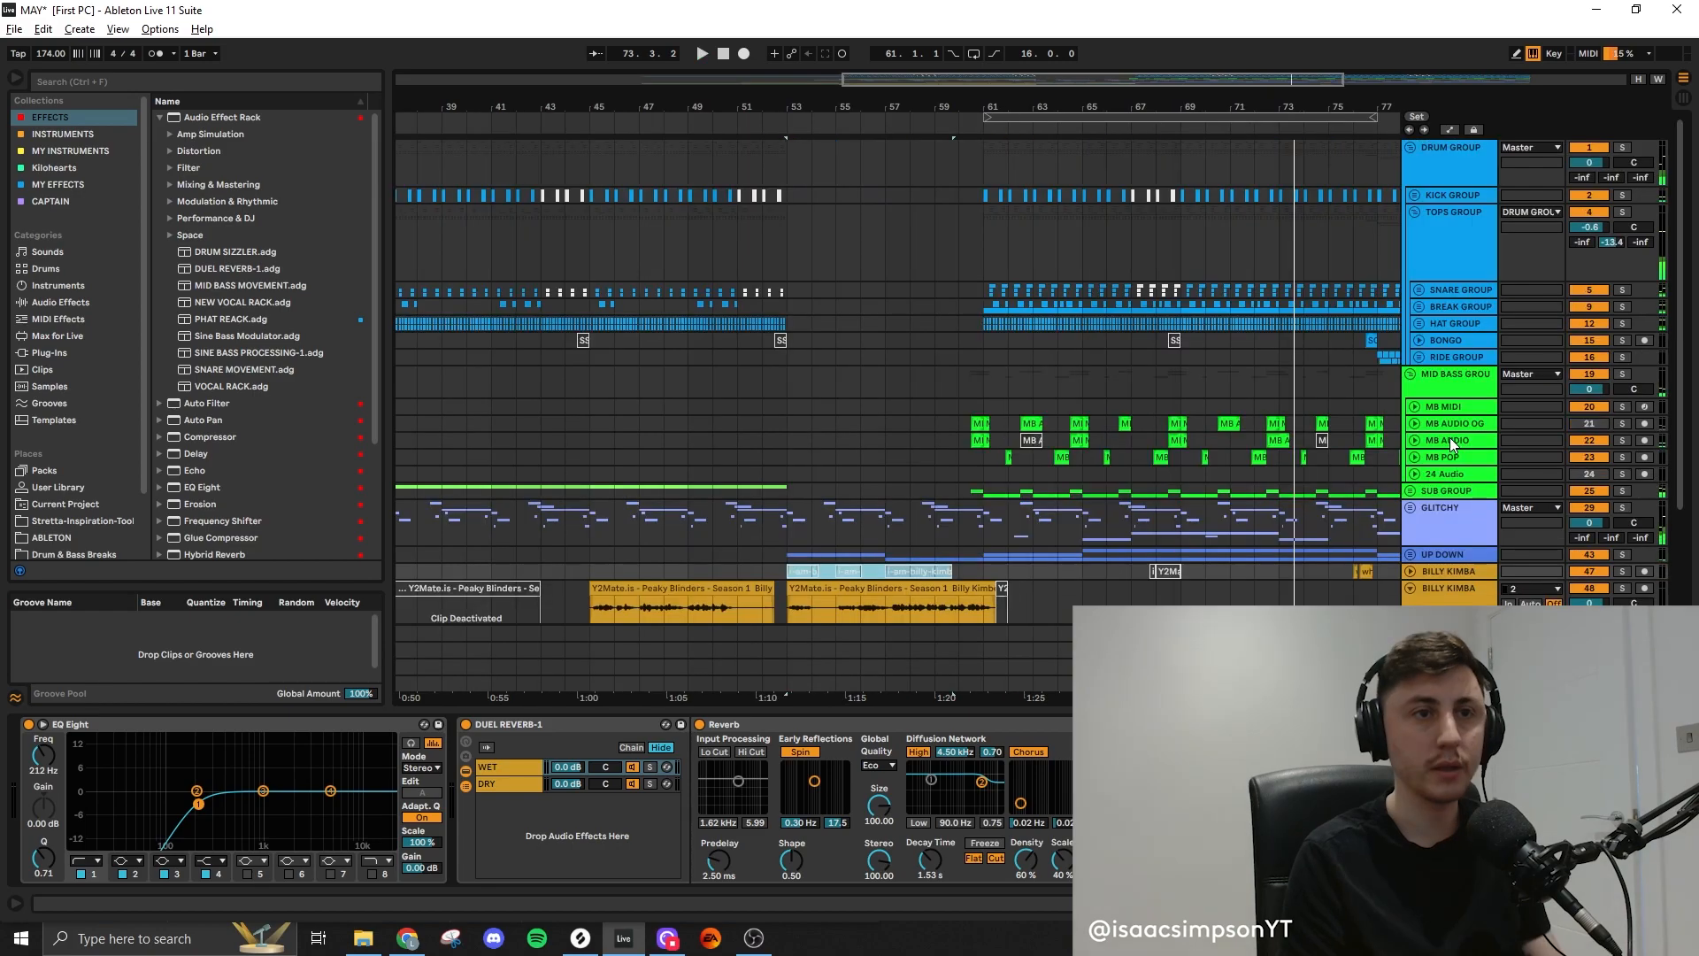
Solo MB POP in the mid bass group and add the PHAT REACK rack to the end of its device chain
click(1449, 439)
click(1051, 447)
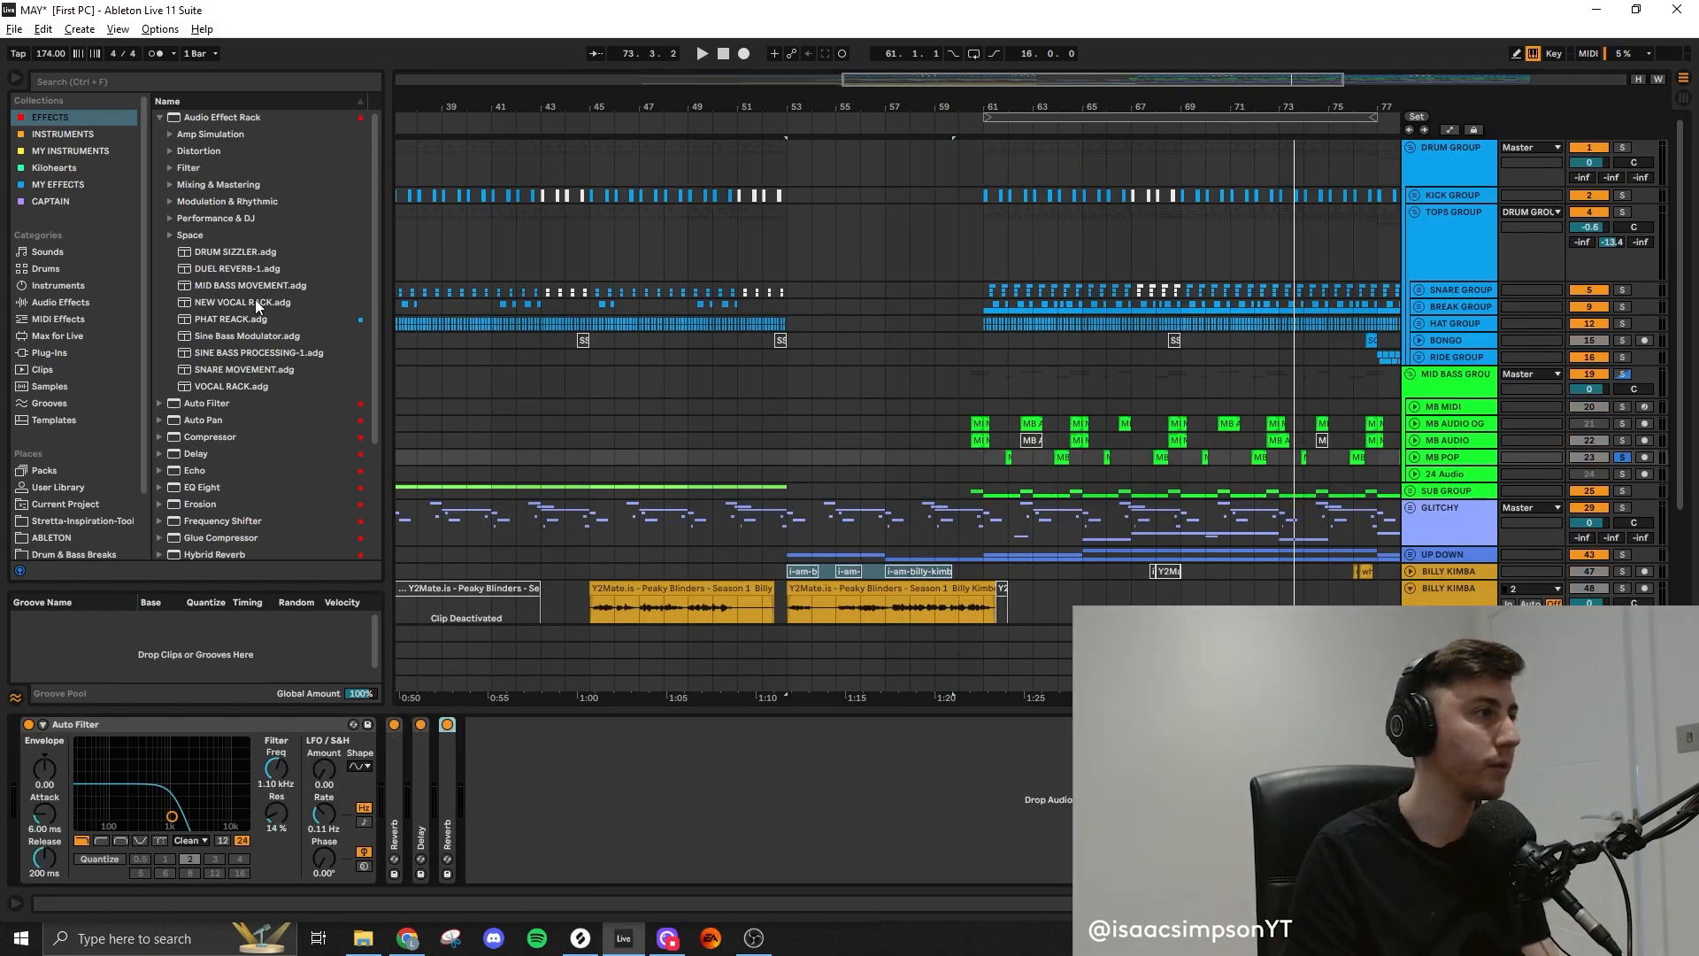
drag(226, 321, 317, 353)
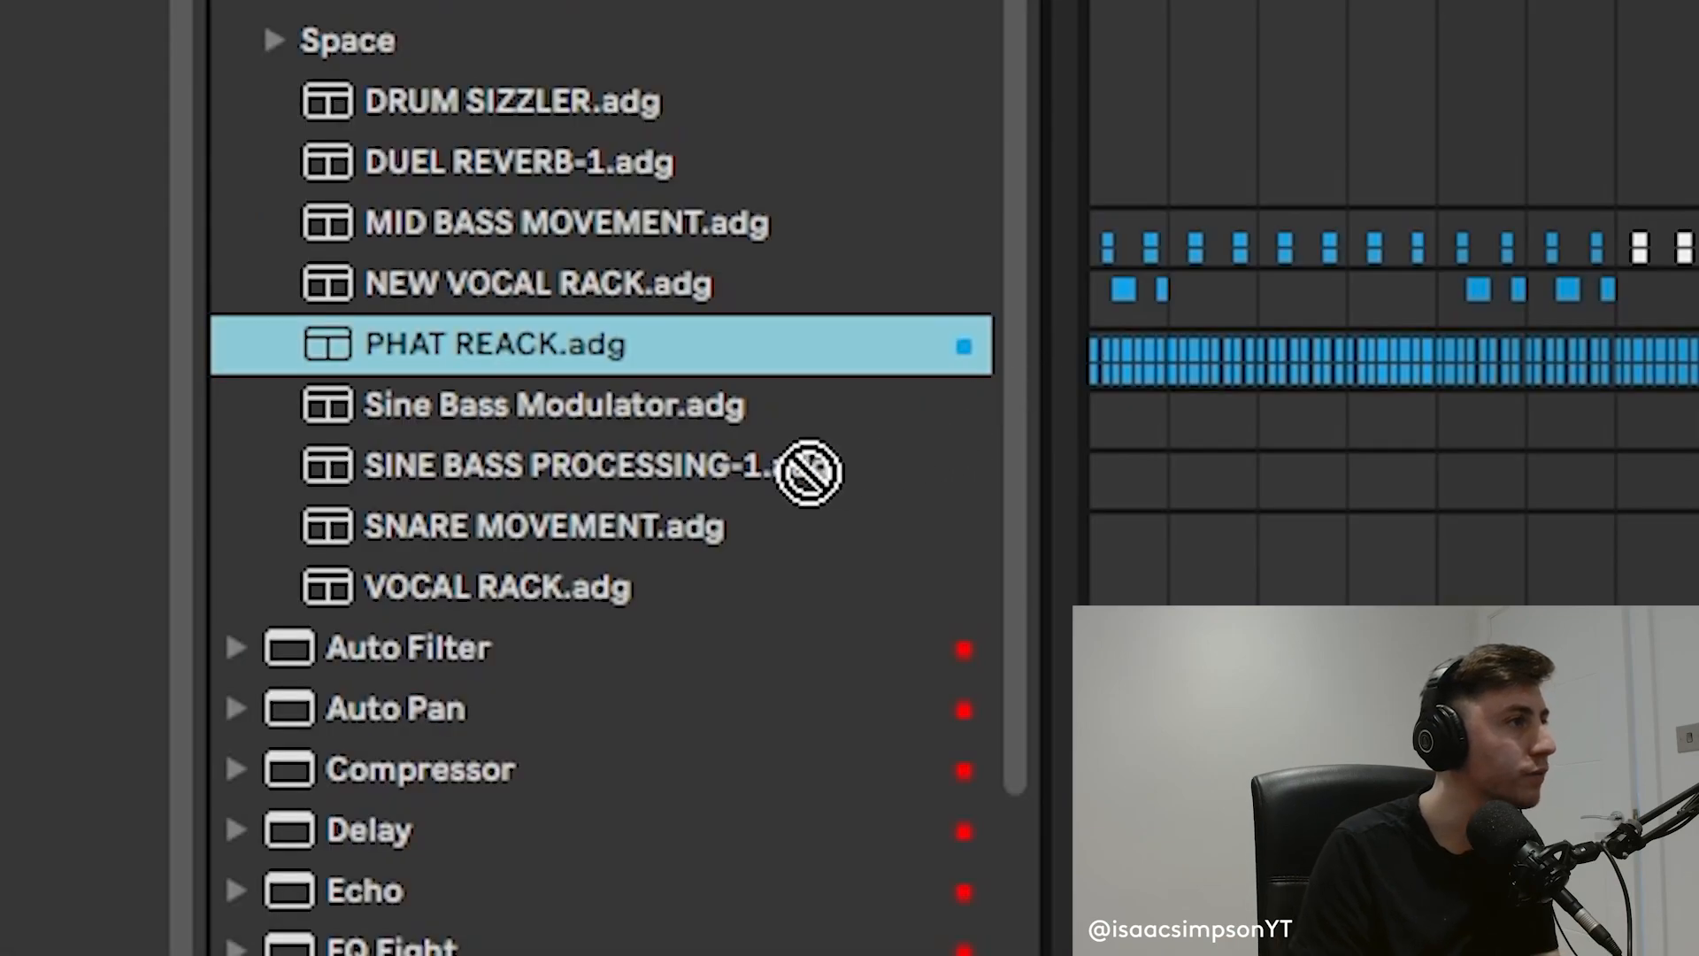
drag(808, 473, 522, 752)
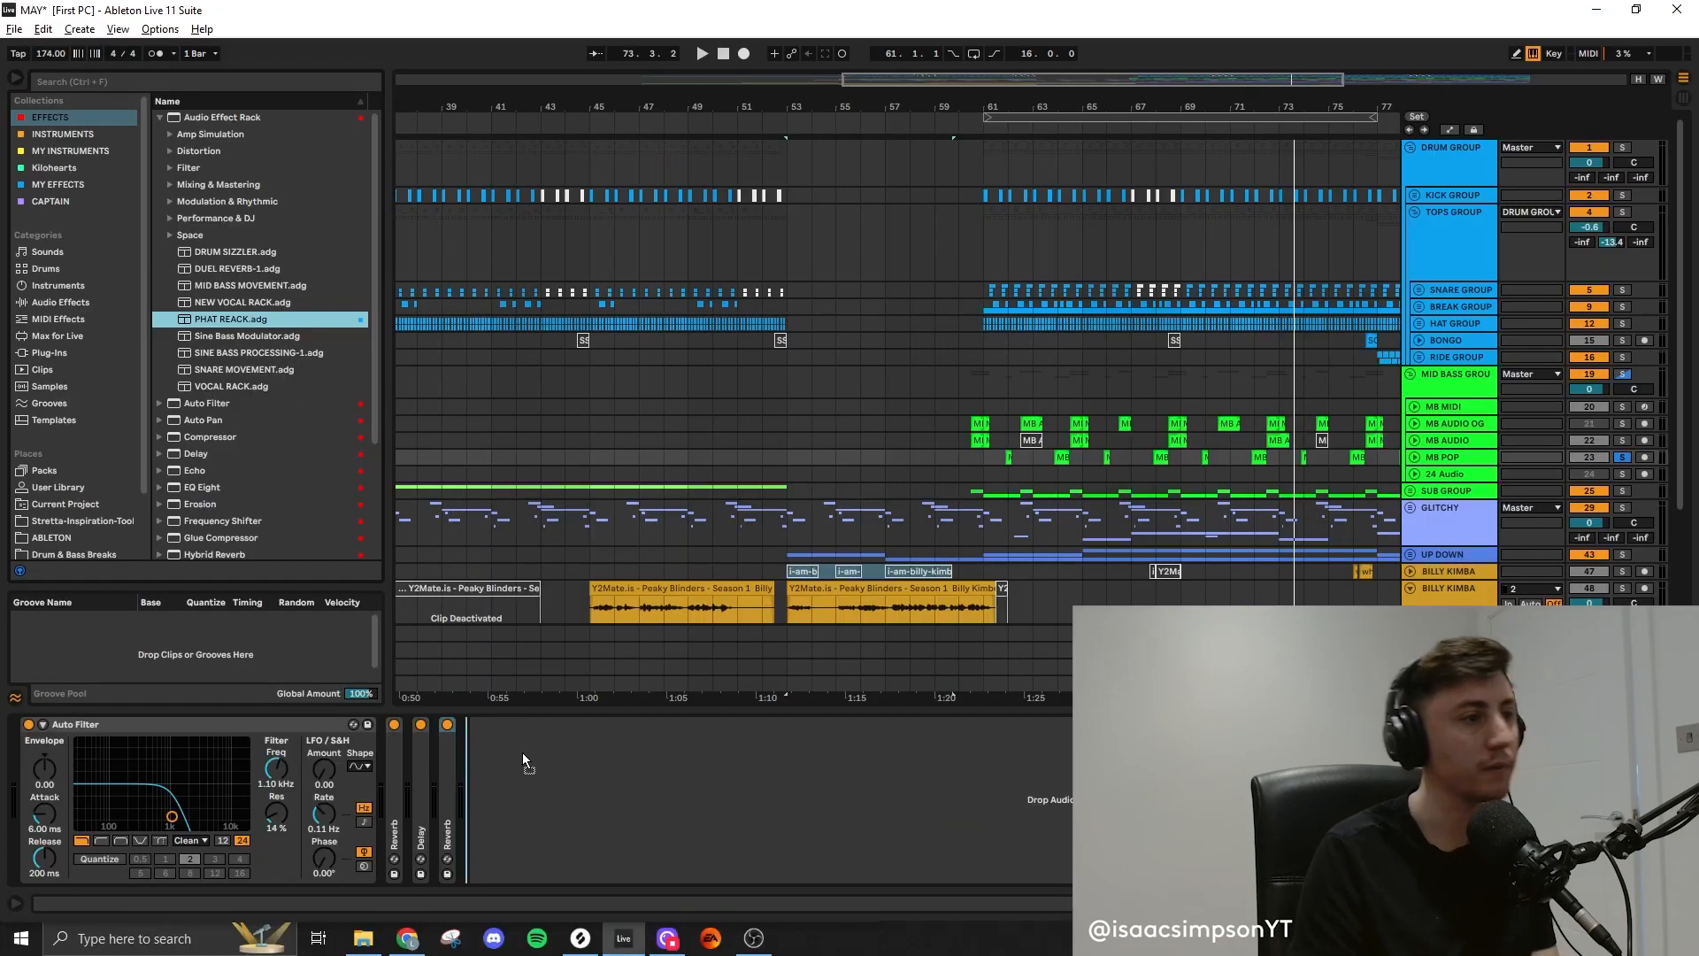
Move PHAT REACK to the start of MB POP's device chain with its OTT depth at 38%, and unsolo the track
key(space)
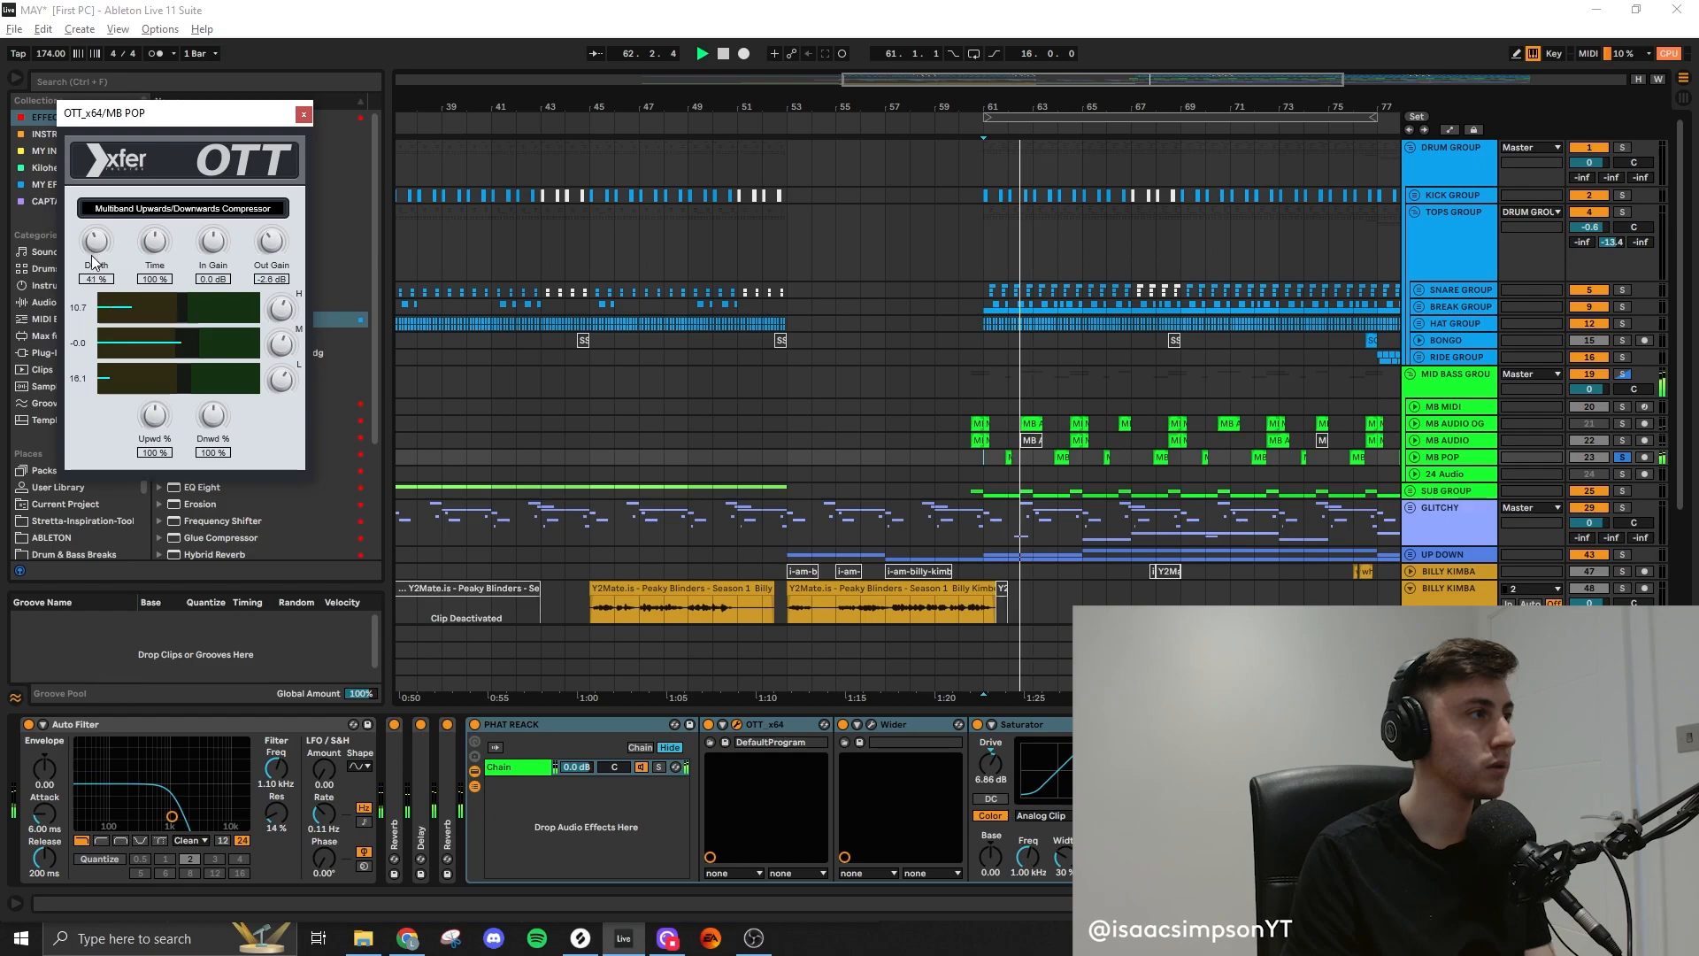
drag(600, 720, 53, 810)
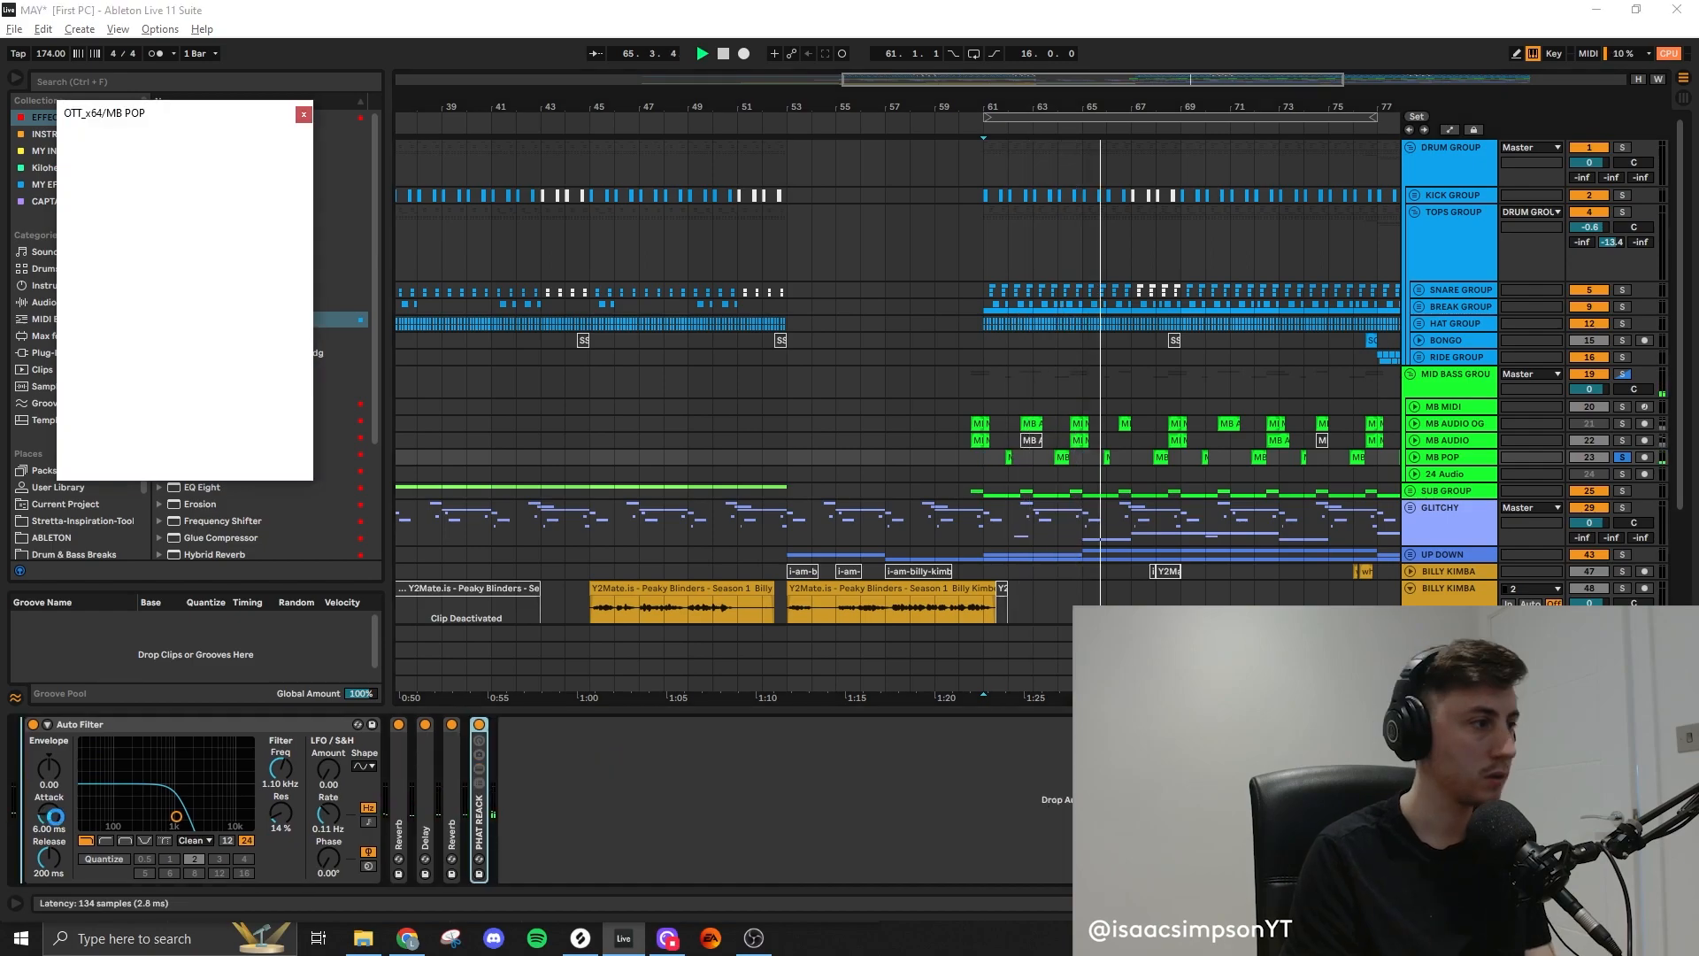
click(1618, 457)
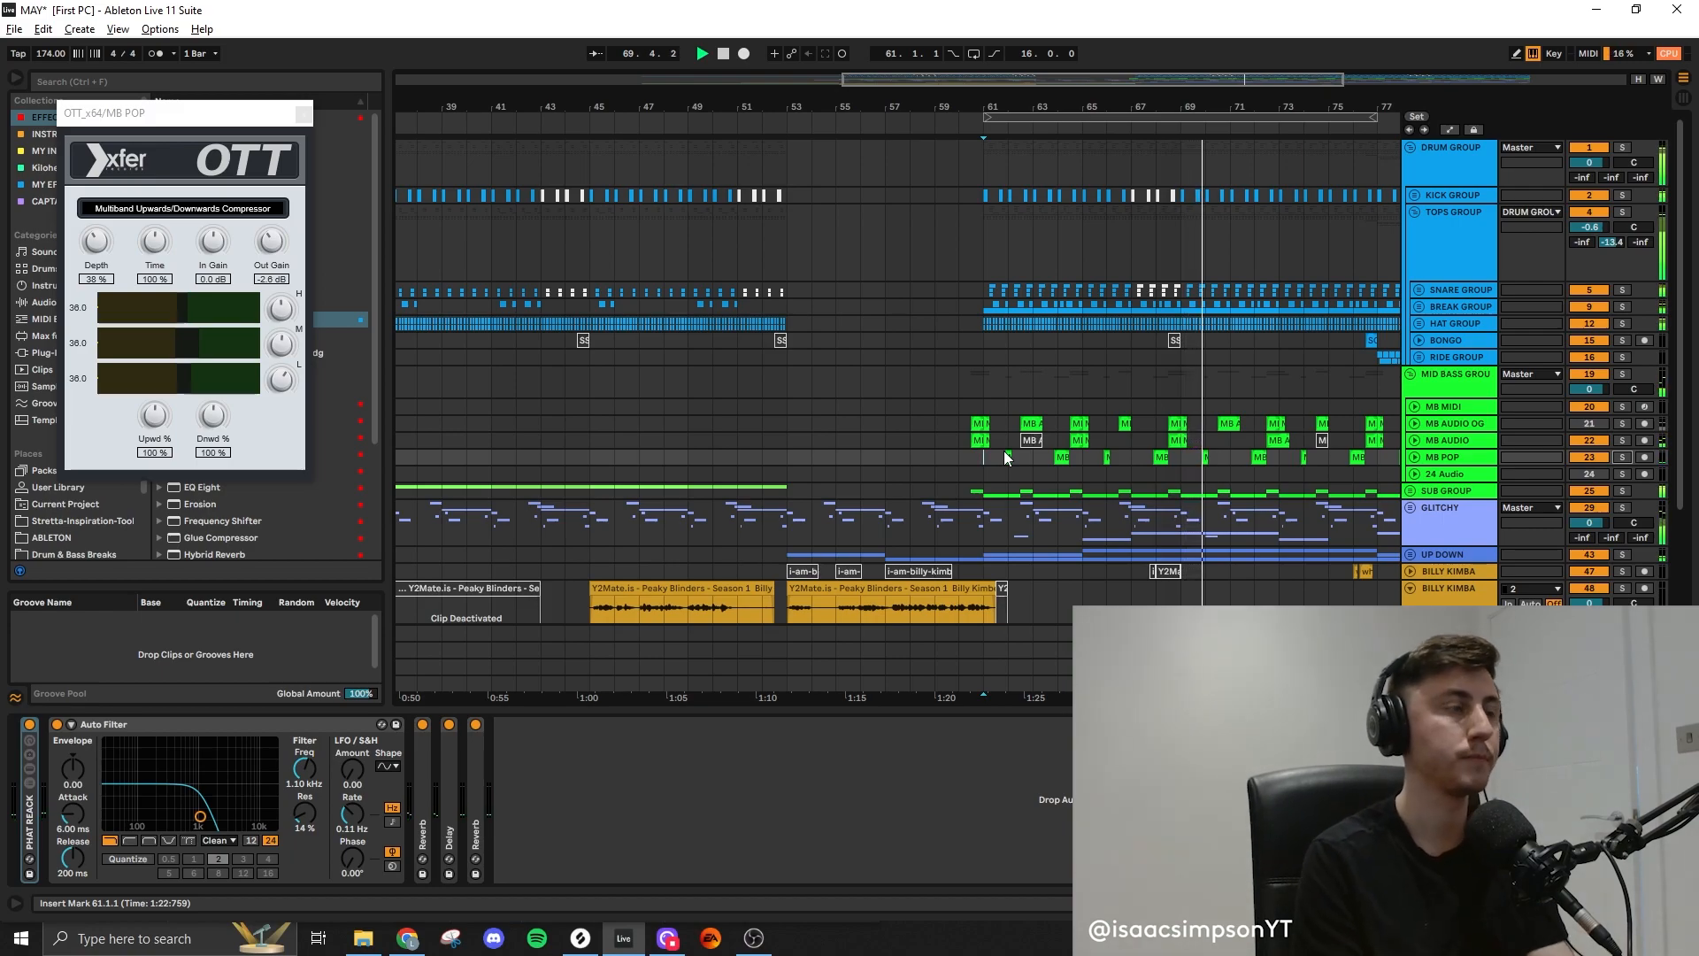
click(303, 113)
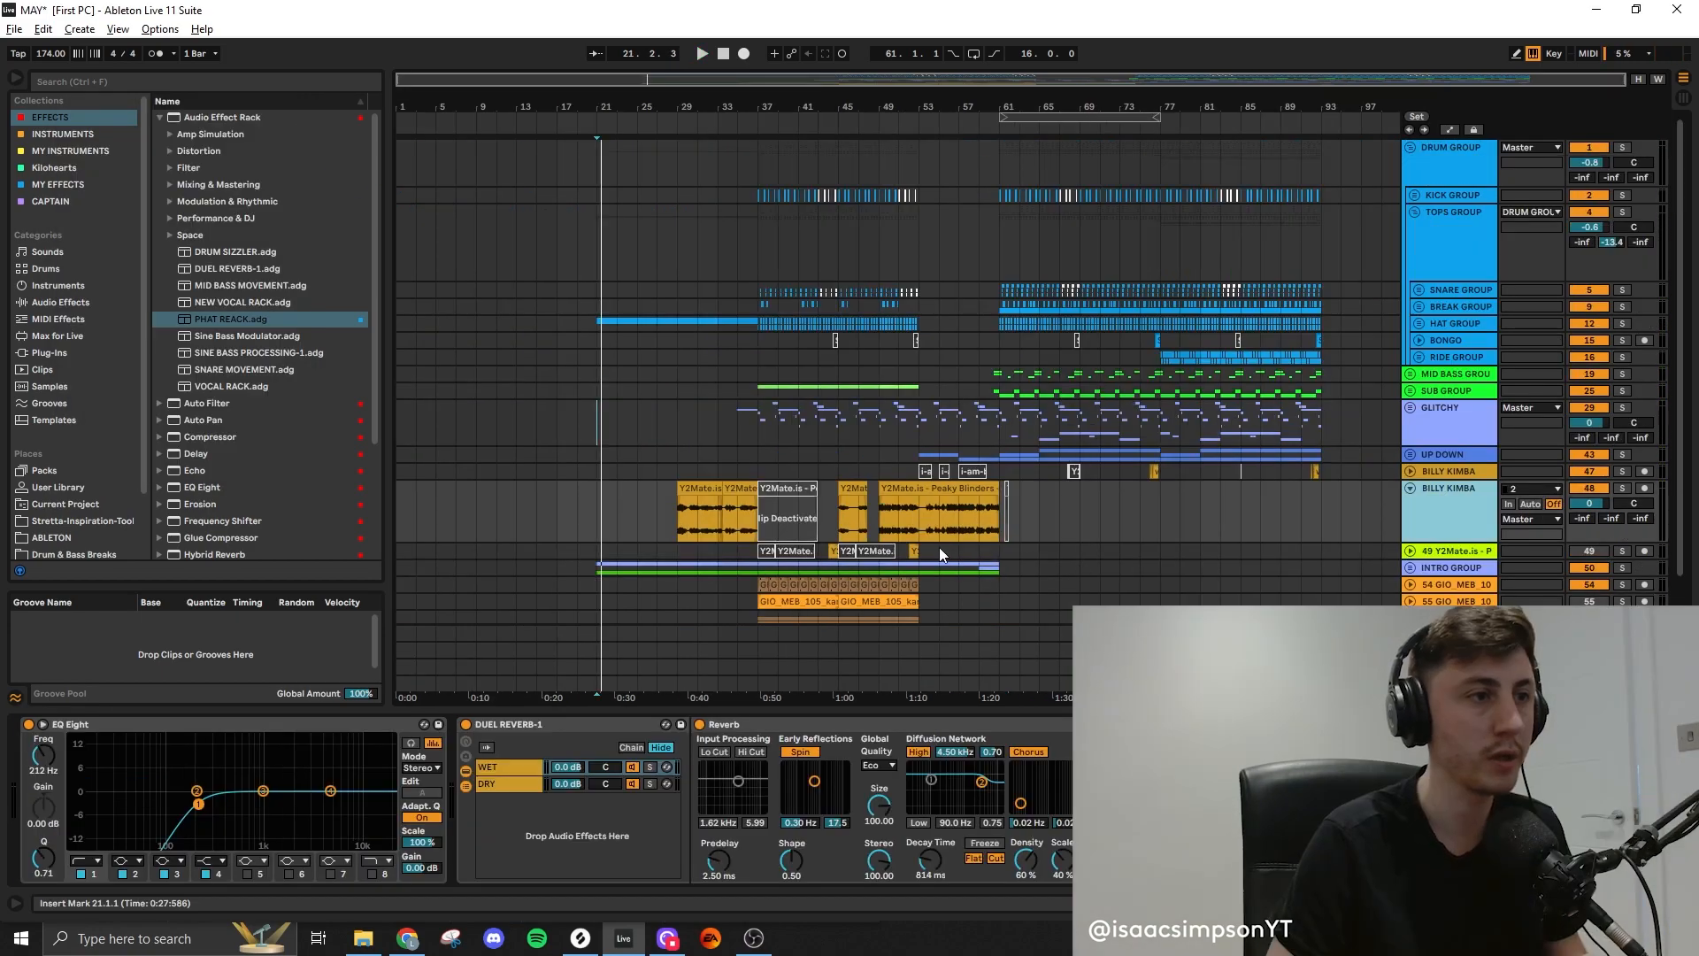
Unfold the INTRO GROUP and shorten the last green Audio clip on the lower INTRO track to end at 53.1
scroll(938, 547, down, 2)
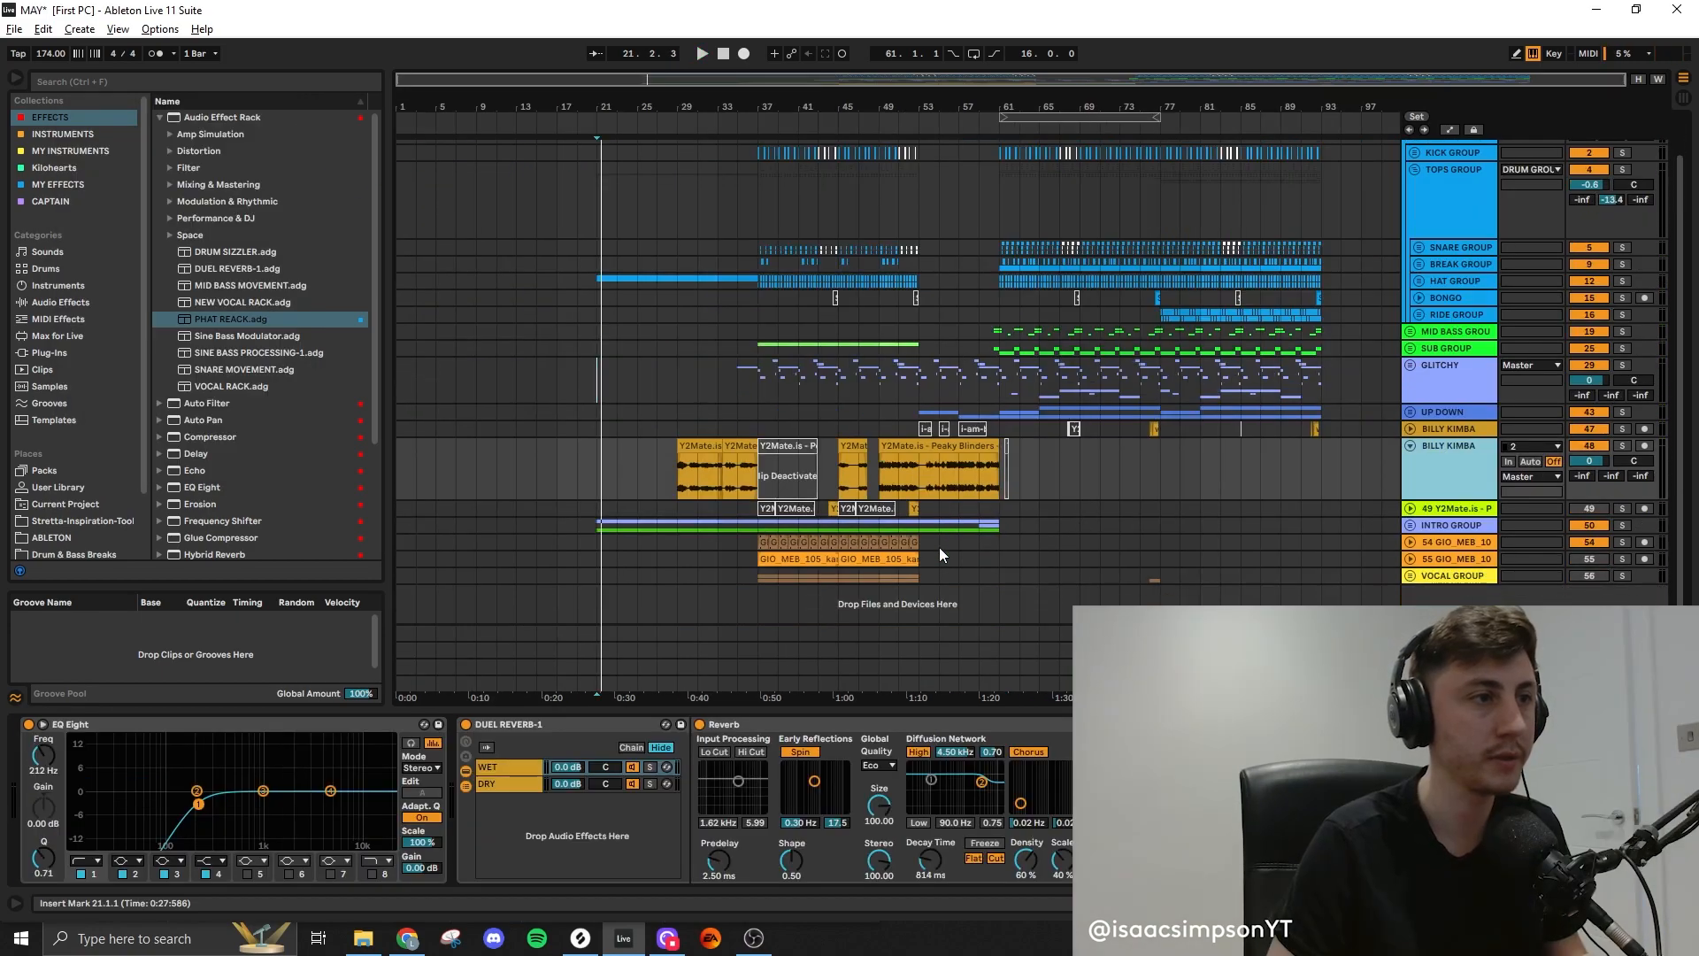
click(1409, 526)
scroll(968, 543, down, 5)
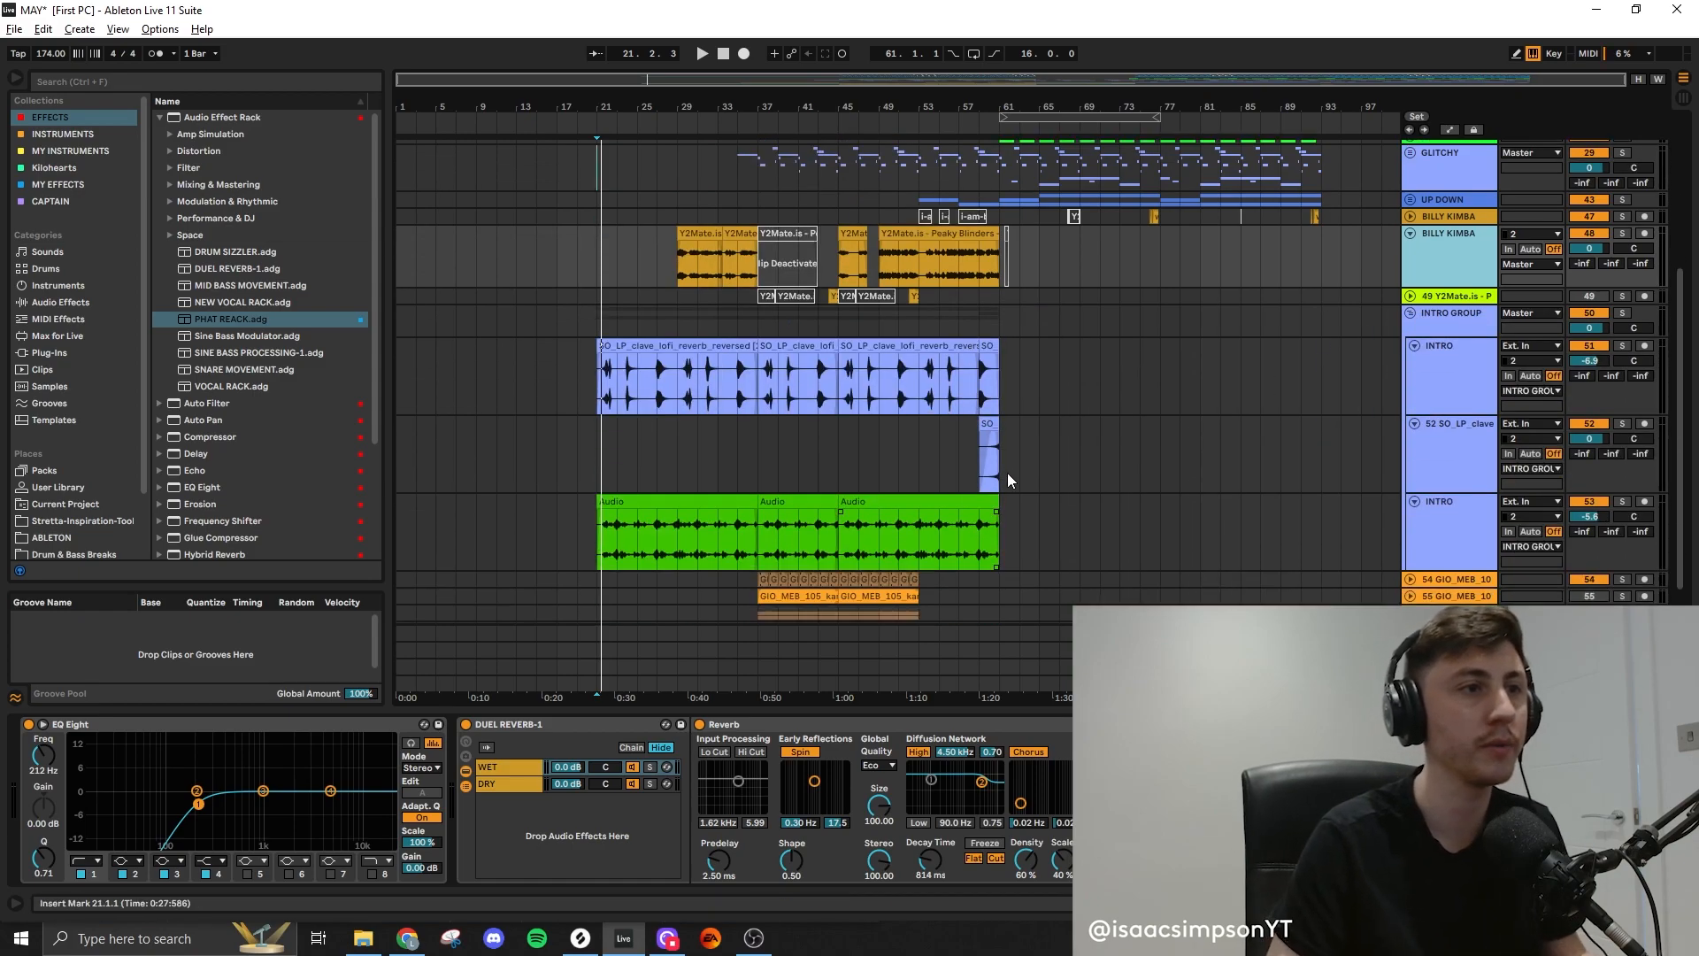
drag(998, 509, 920, 505)
click(900, 453)
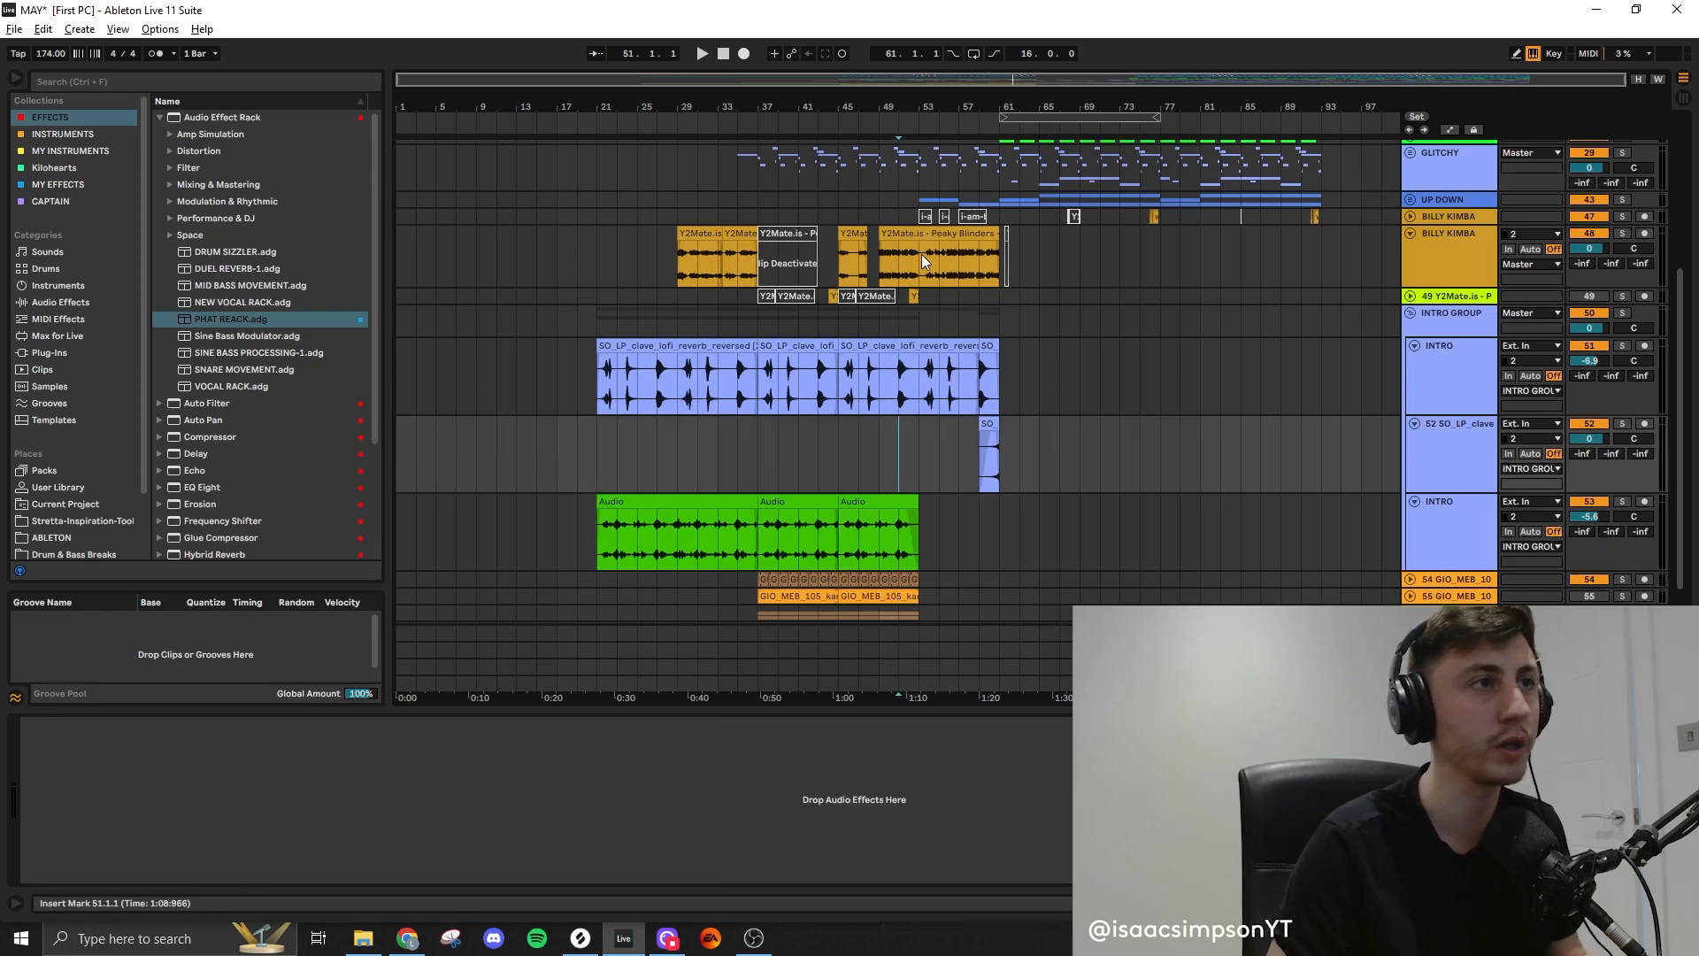
Automate the intro's reverb Dry/Wet to ramp down from bar 53 to bar 61
scroll(958, 239, up, 2)
scroll(1042, 607, down, 2)
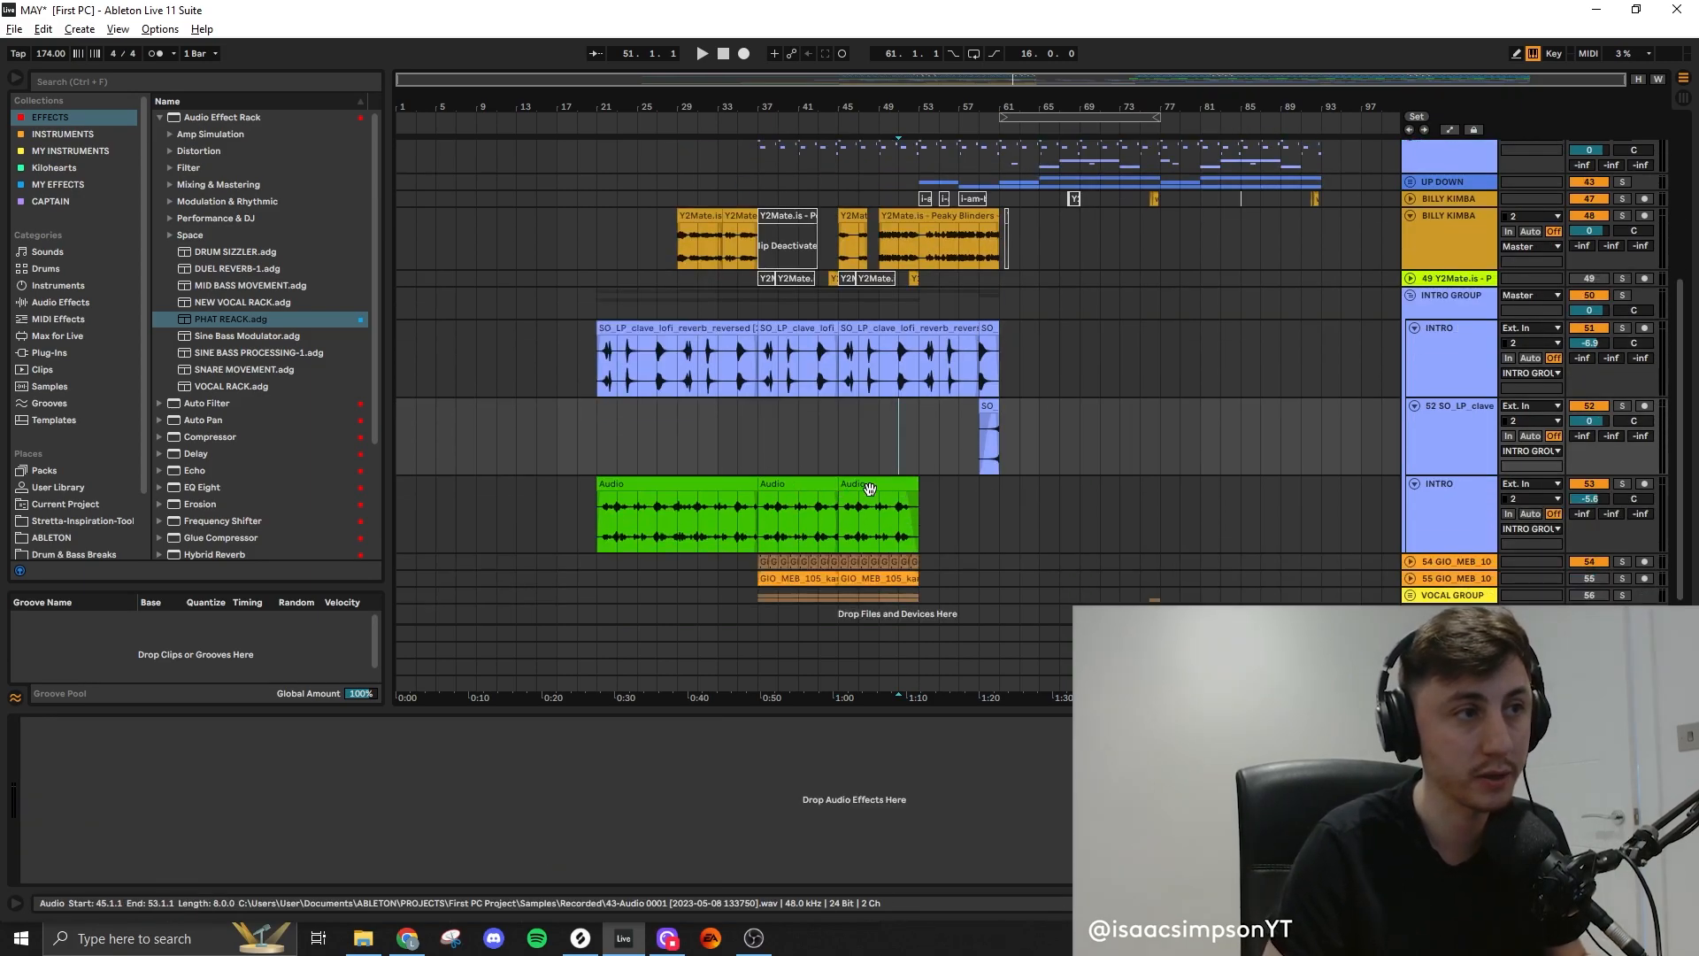
click(920, 357)
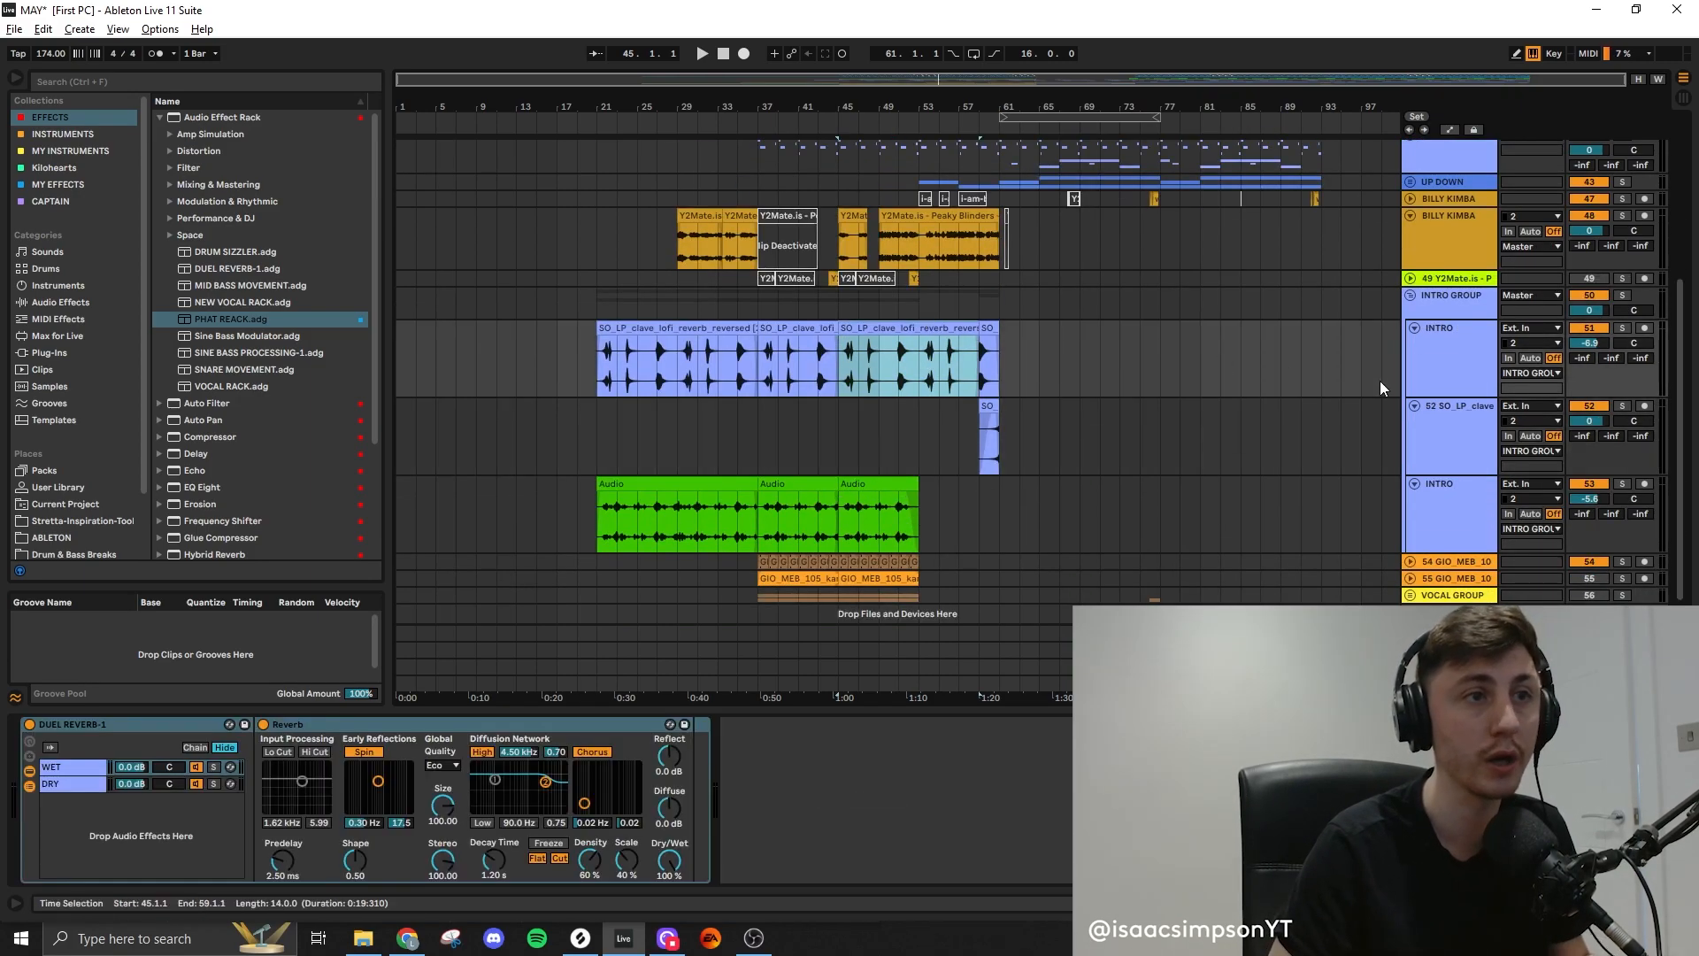
key(a)
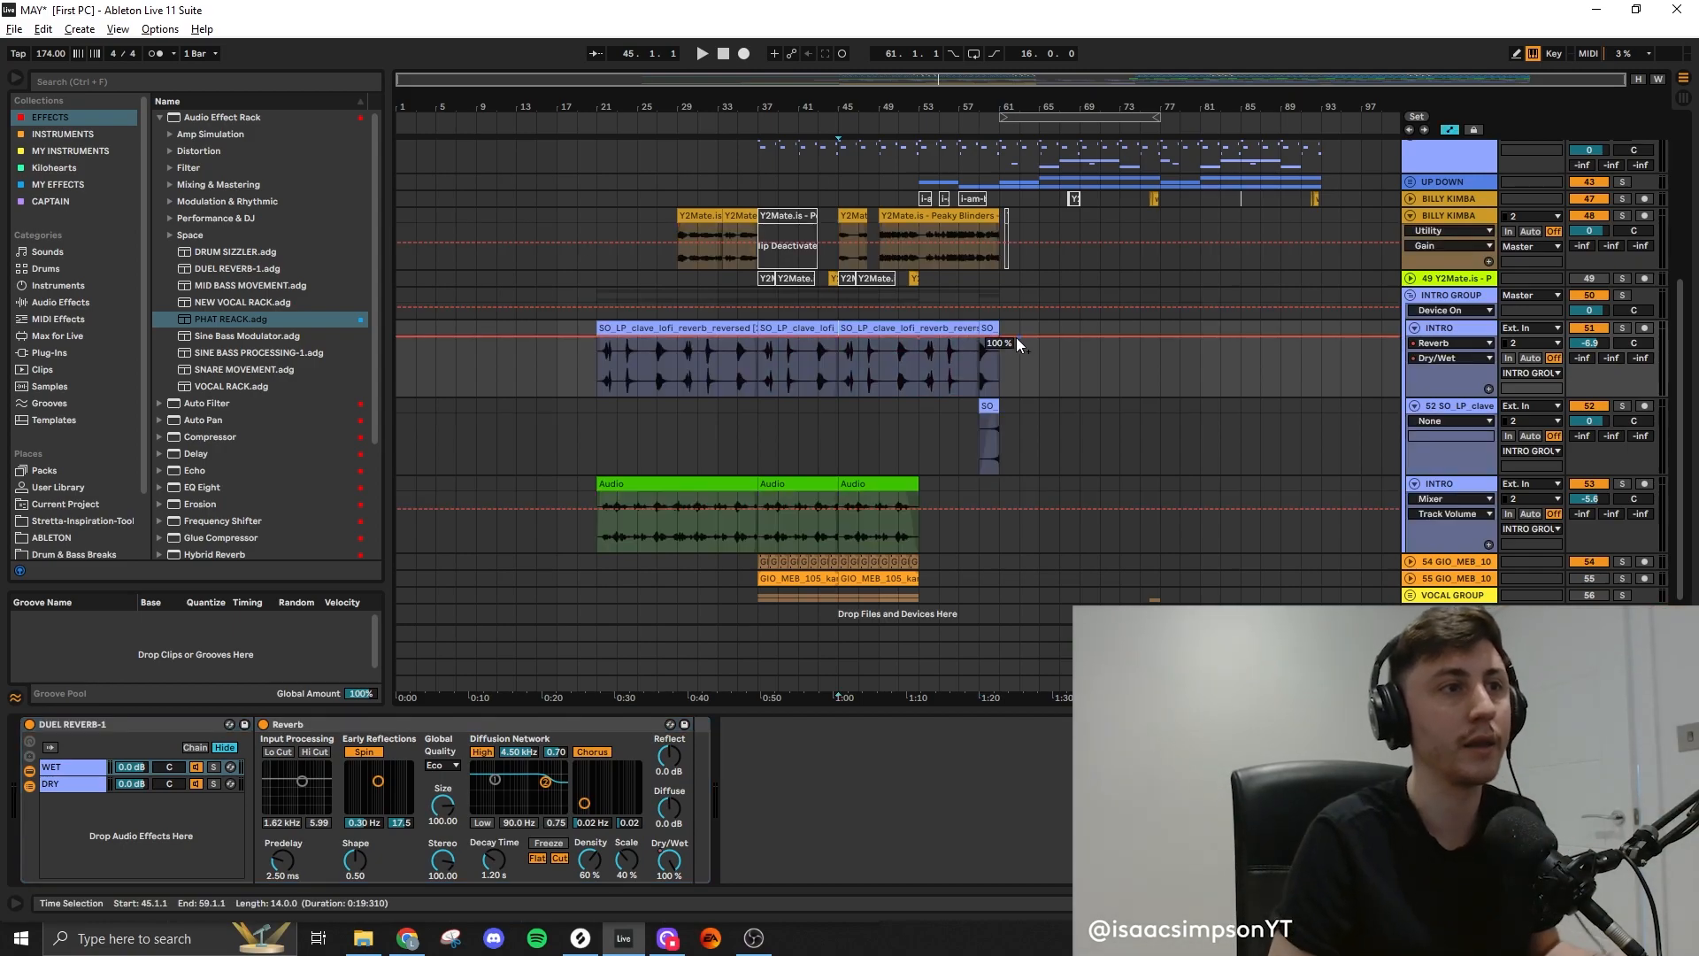
drag(1000, 338, 1000, 394)
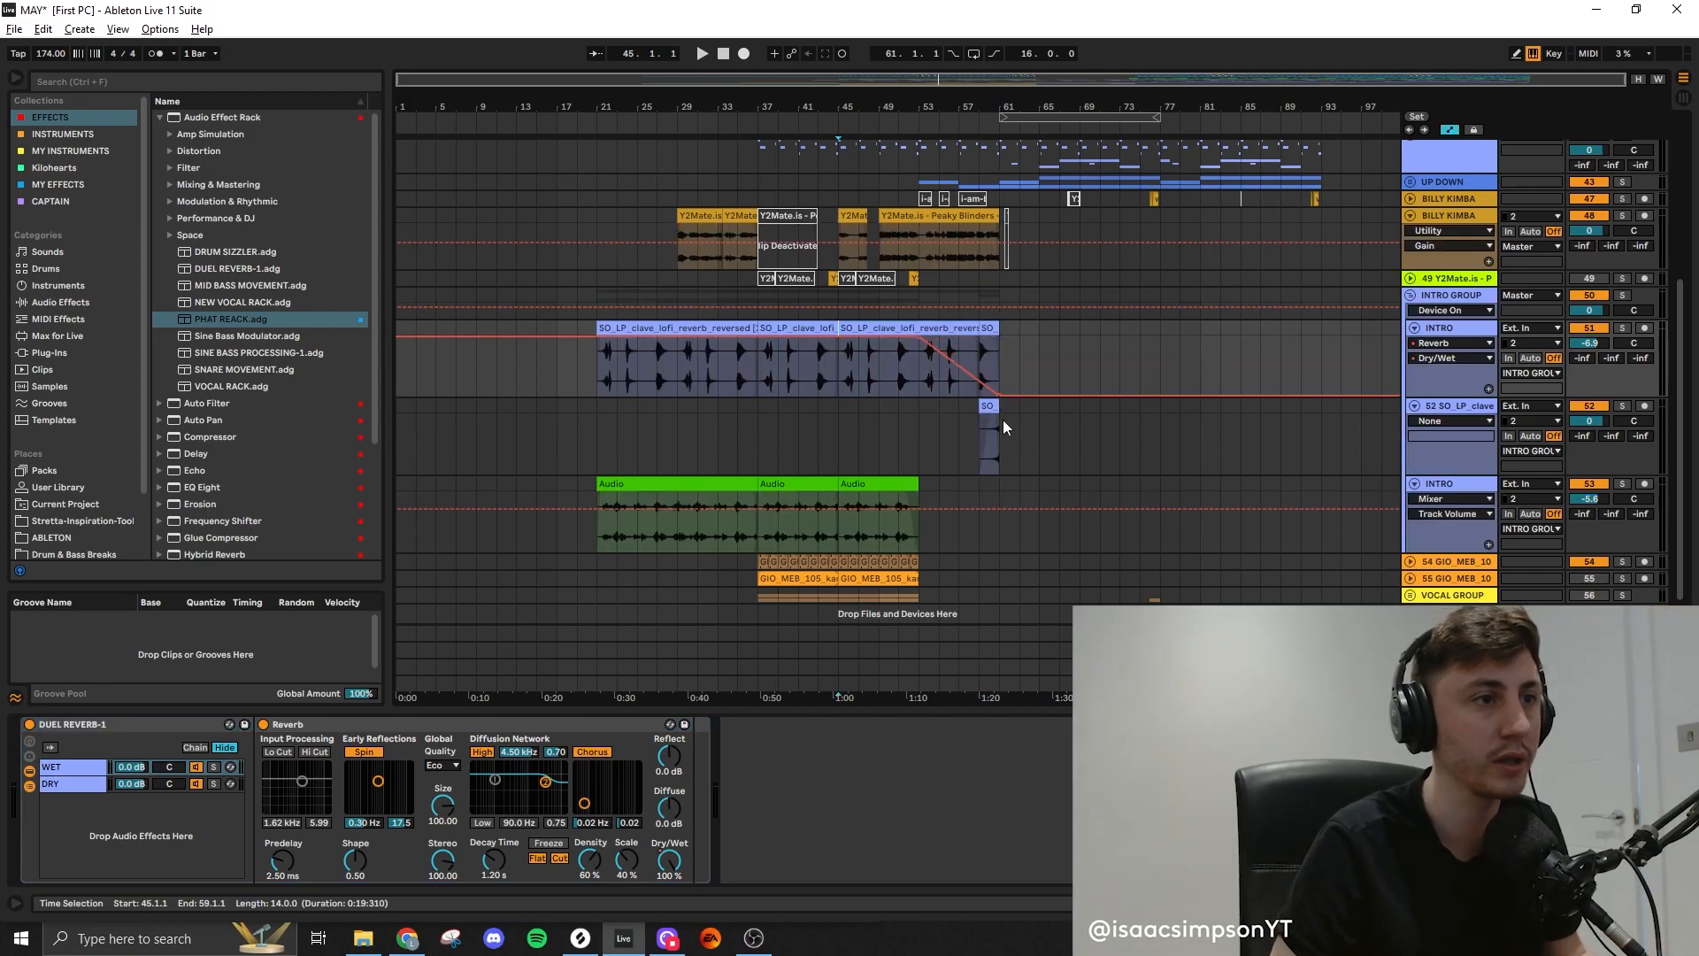
click(919, 509)
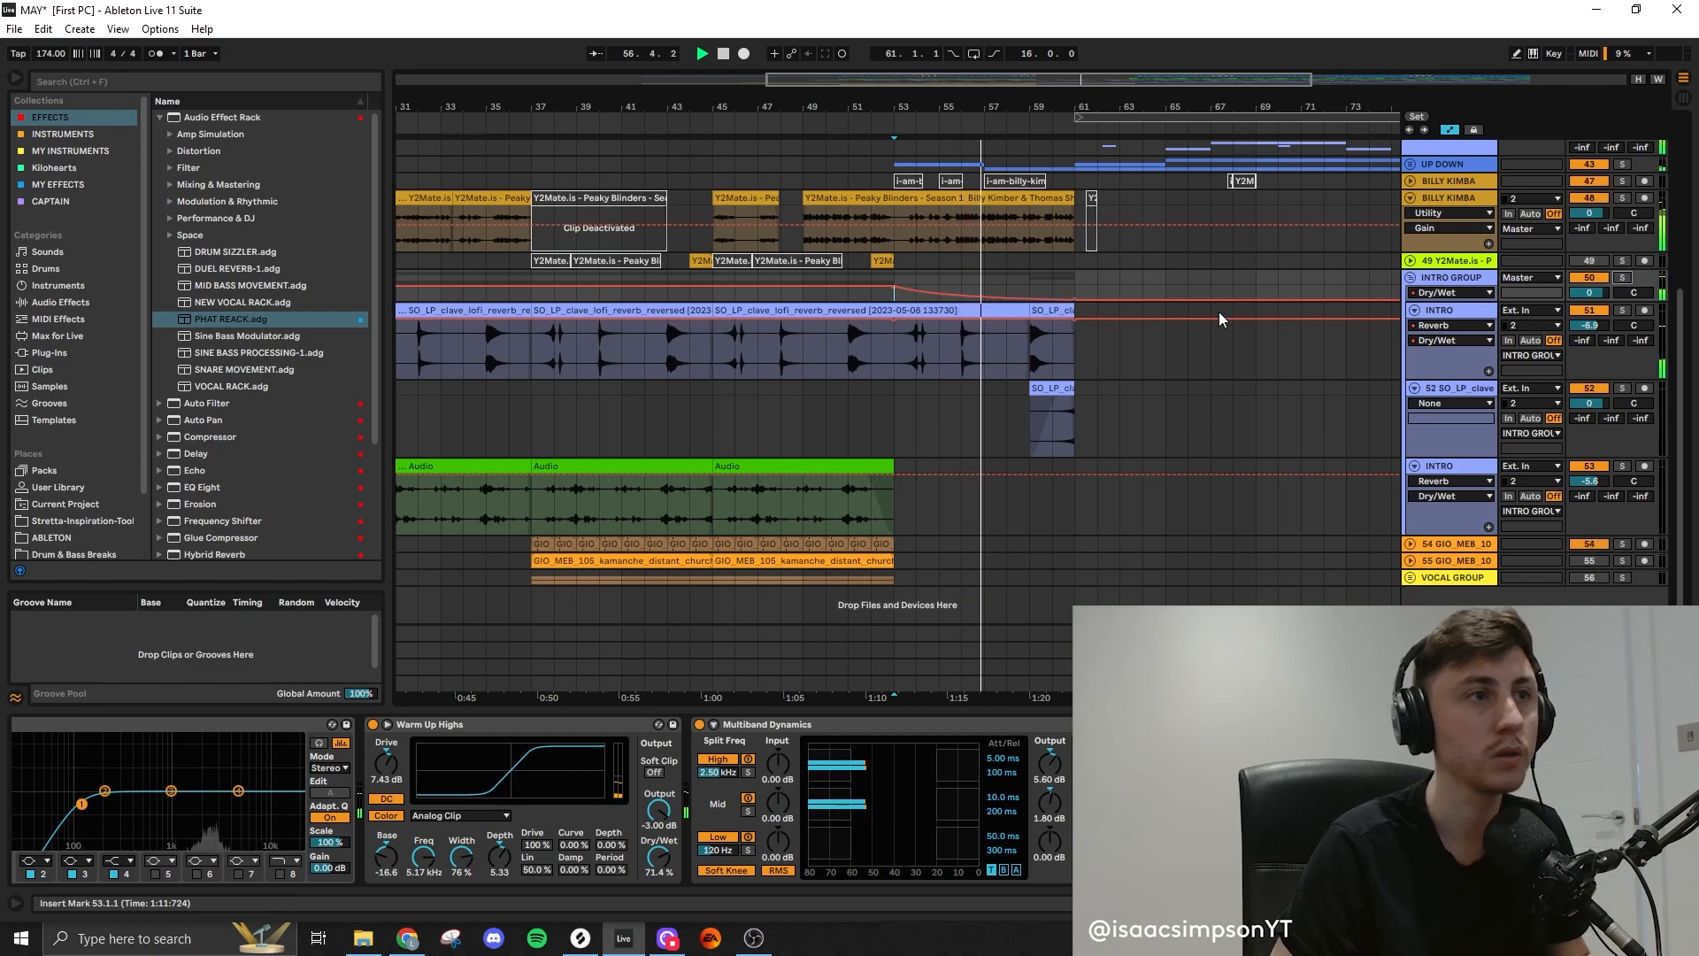
Deactivate the short SO_LP_clave clip from 59.1 to 61.1 on the upper INTRO track
click(1053, 311)
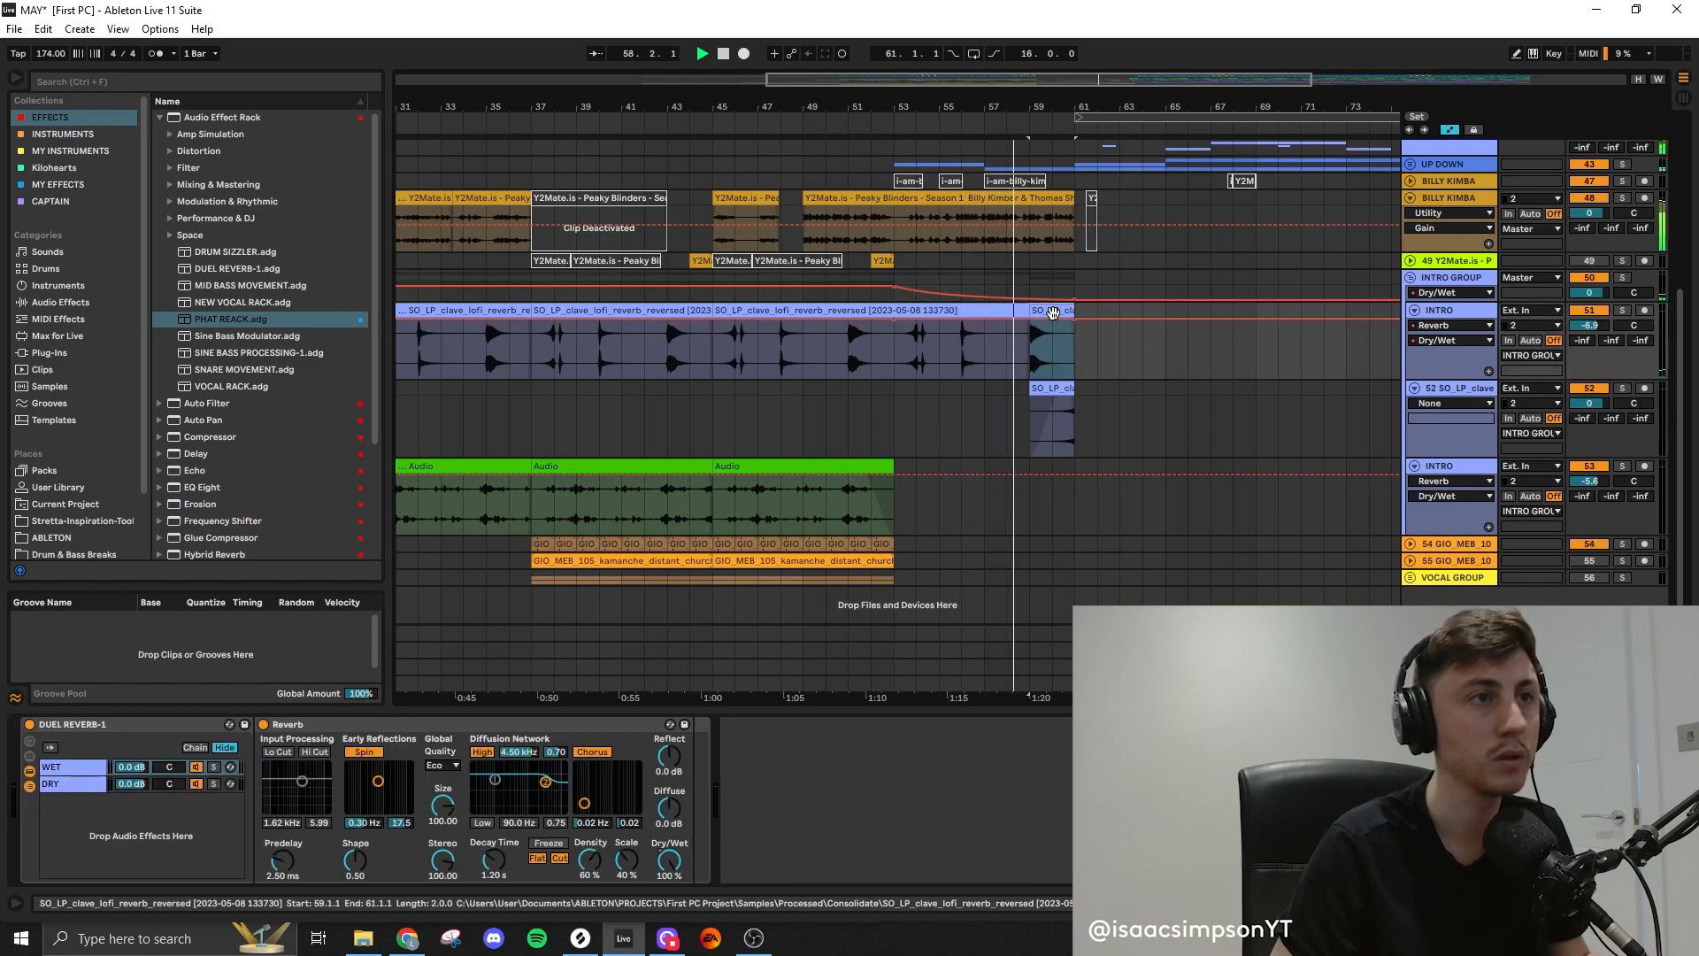
key(0)
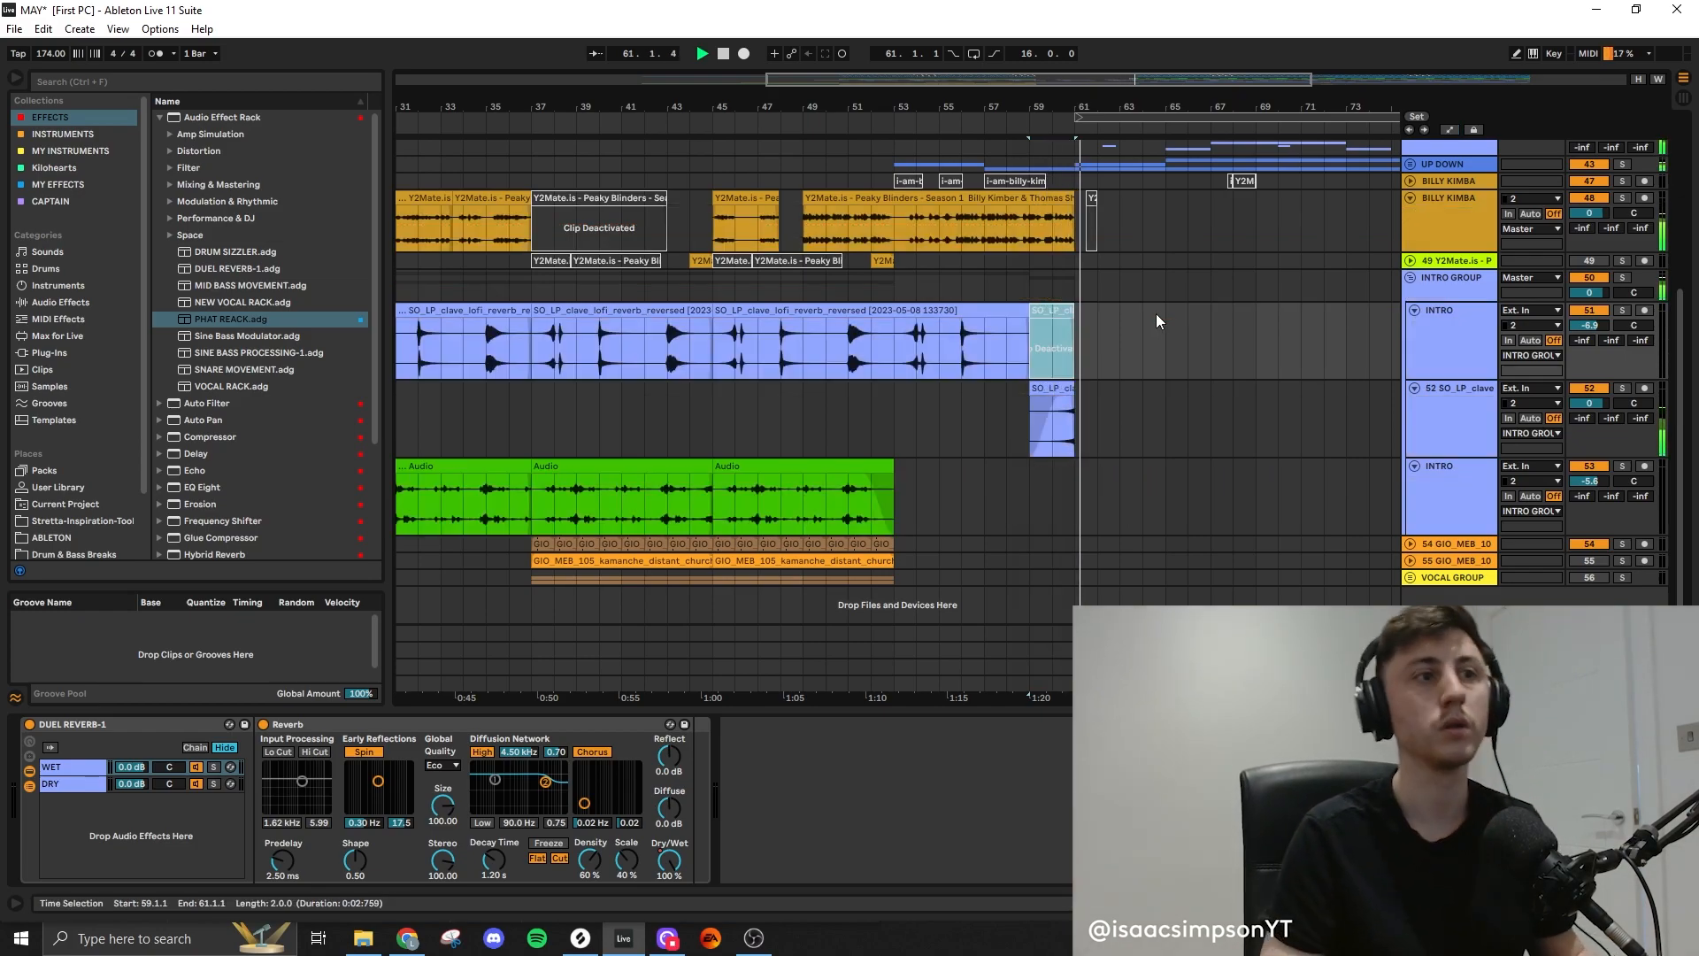
scroll(1023, 387, up, 3)
scroll(1023, 388, up, 3)
drag(1029, 376, 1078, 383)
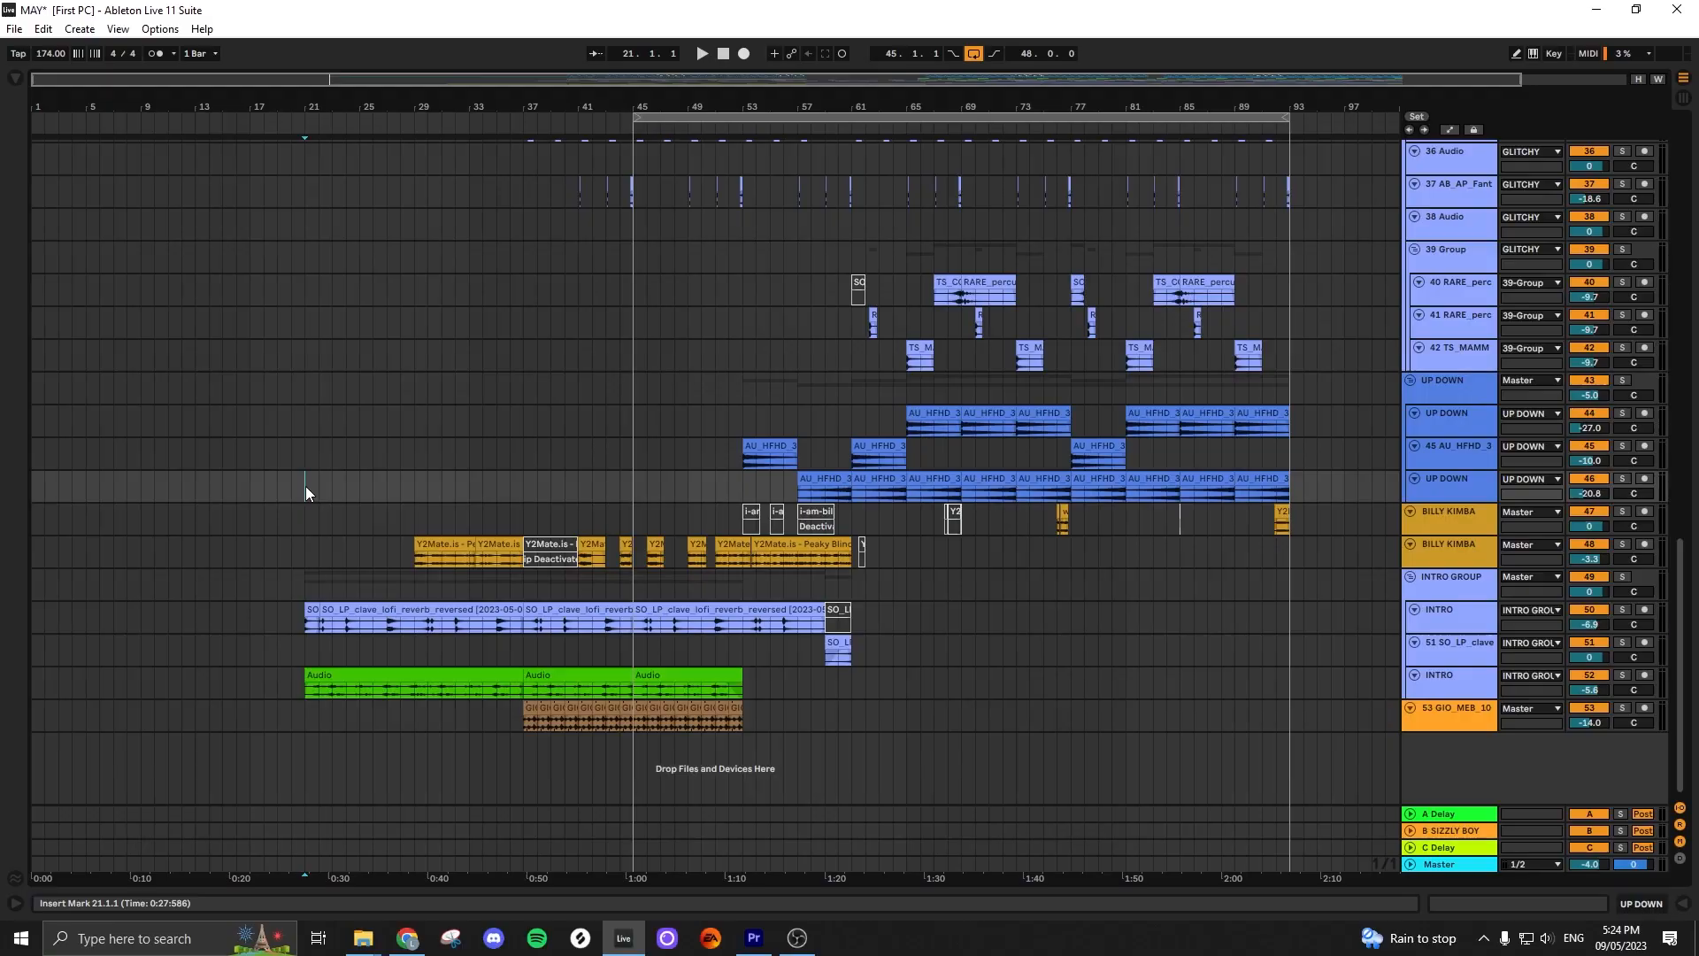
Play the arrangement from 21.1 and turn off the arrangement loop
key(space)
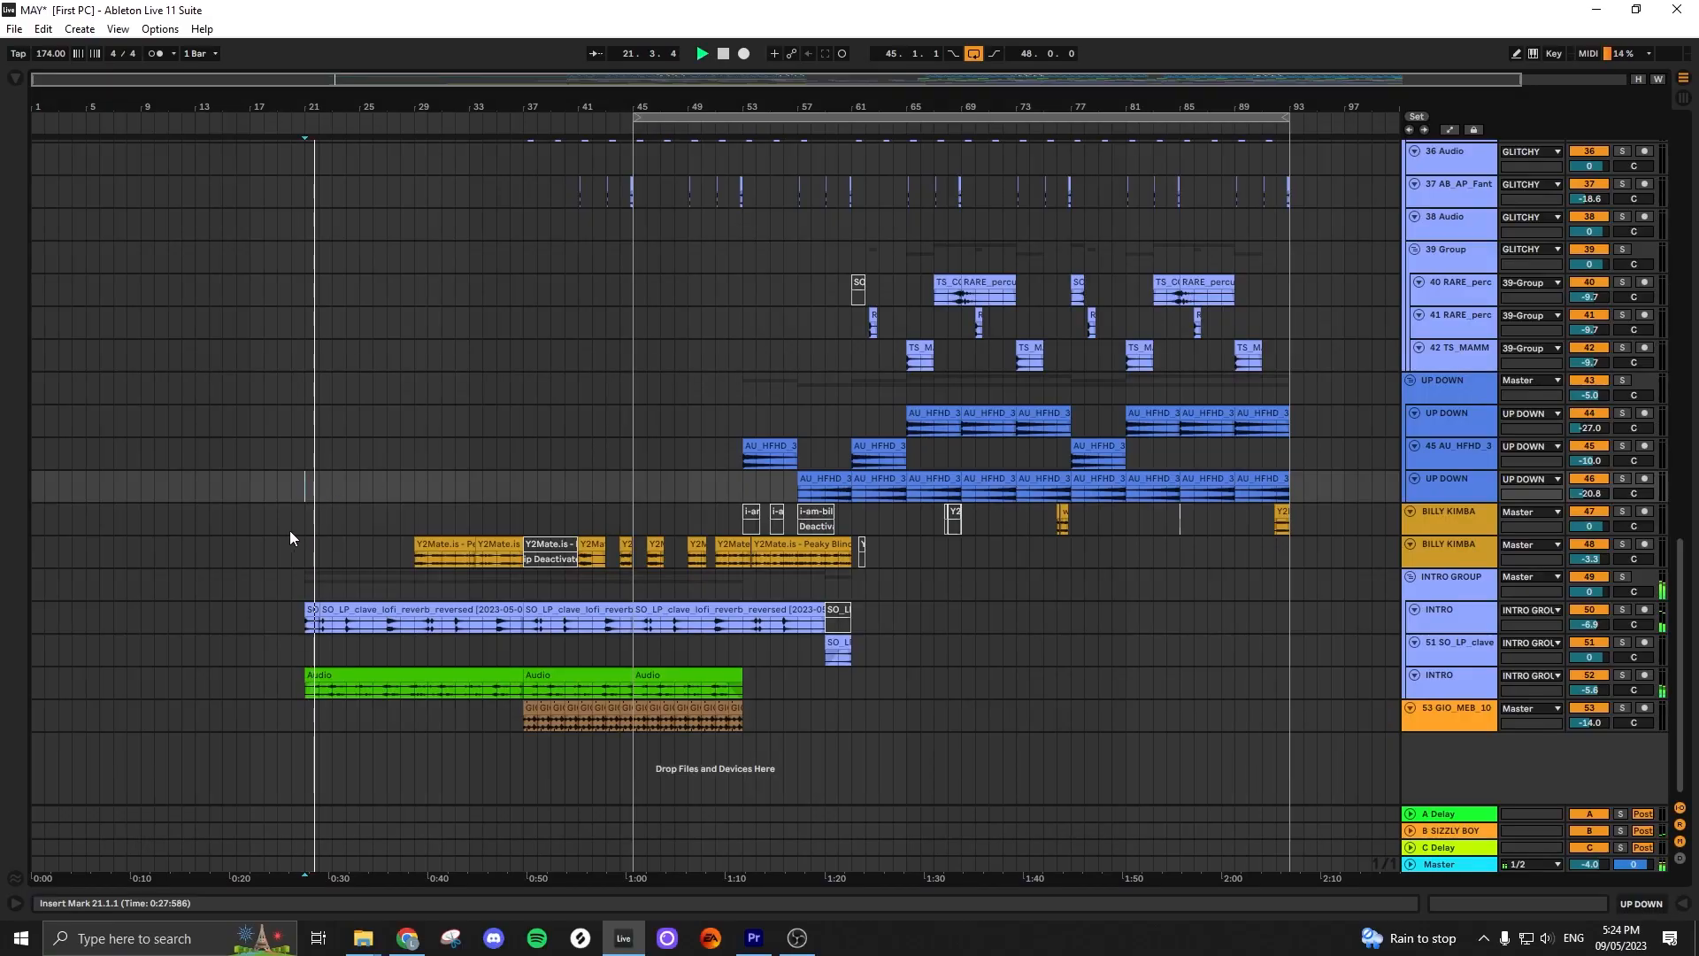
scroll(527, 564, up, 1)
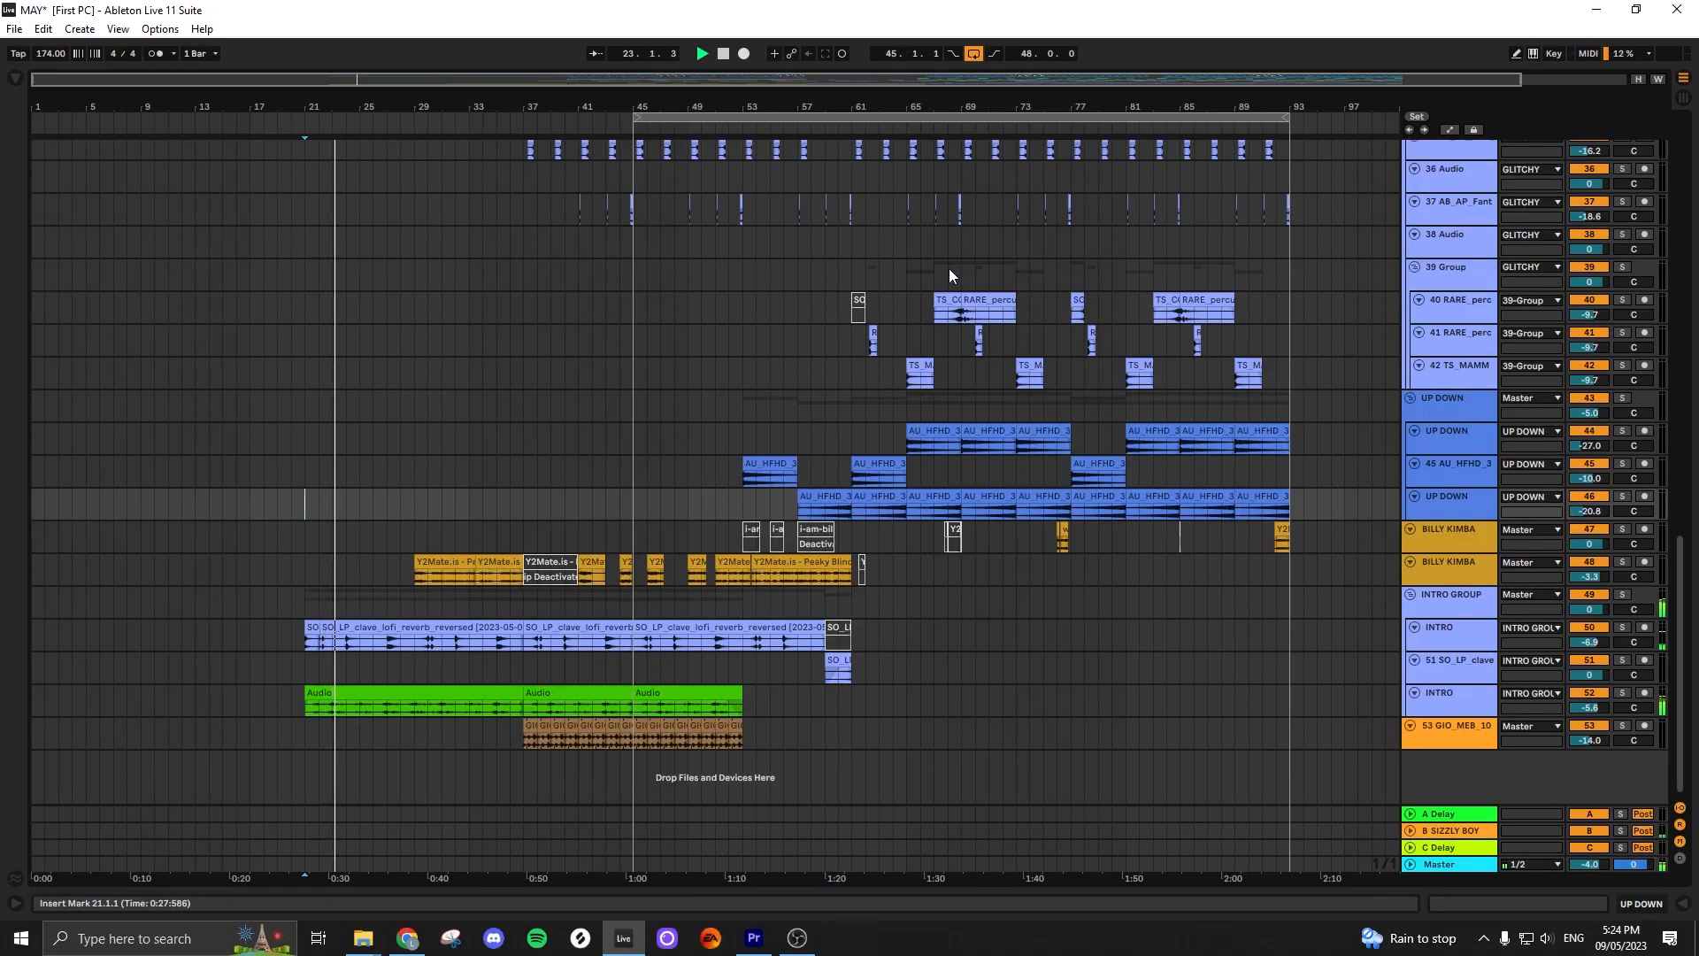
click(973, 53)
Listen through the intro and build-up while examining the vocal, glitch, sub, bass and drum tracks
scroll(329, 460, up, 6)
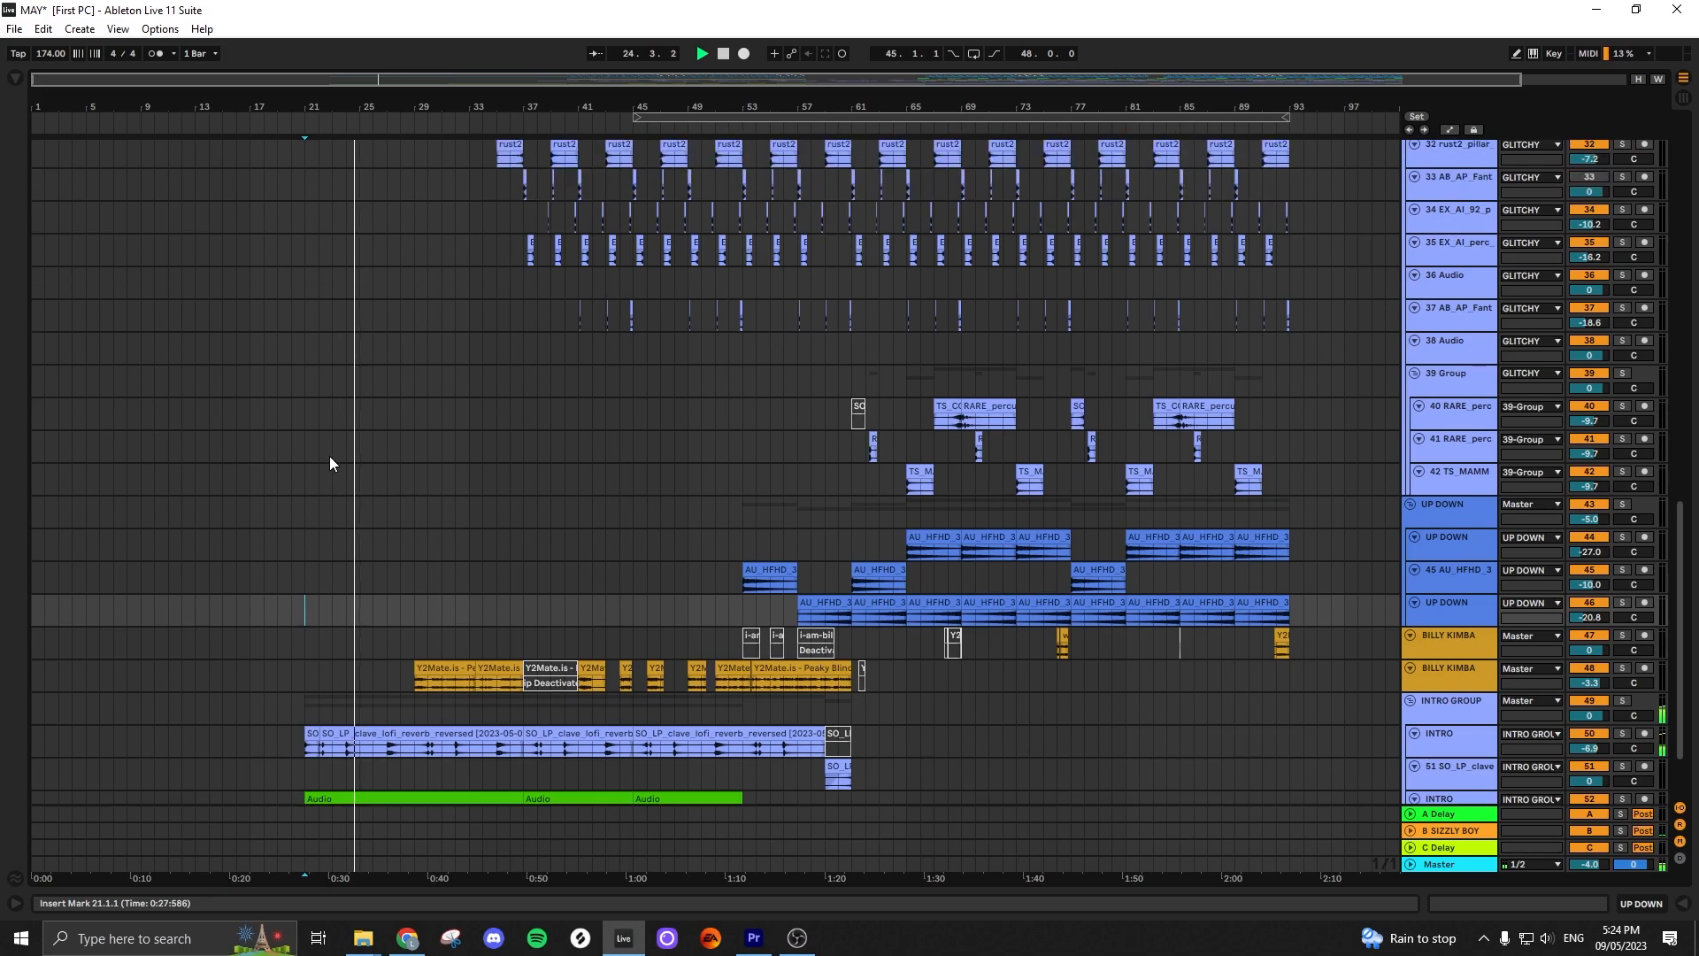
scroll(350, 463, up, 4)
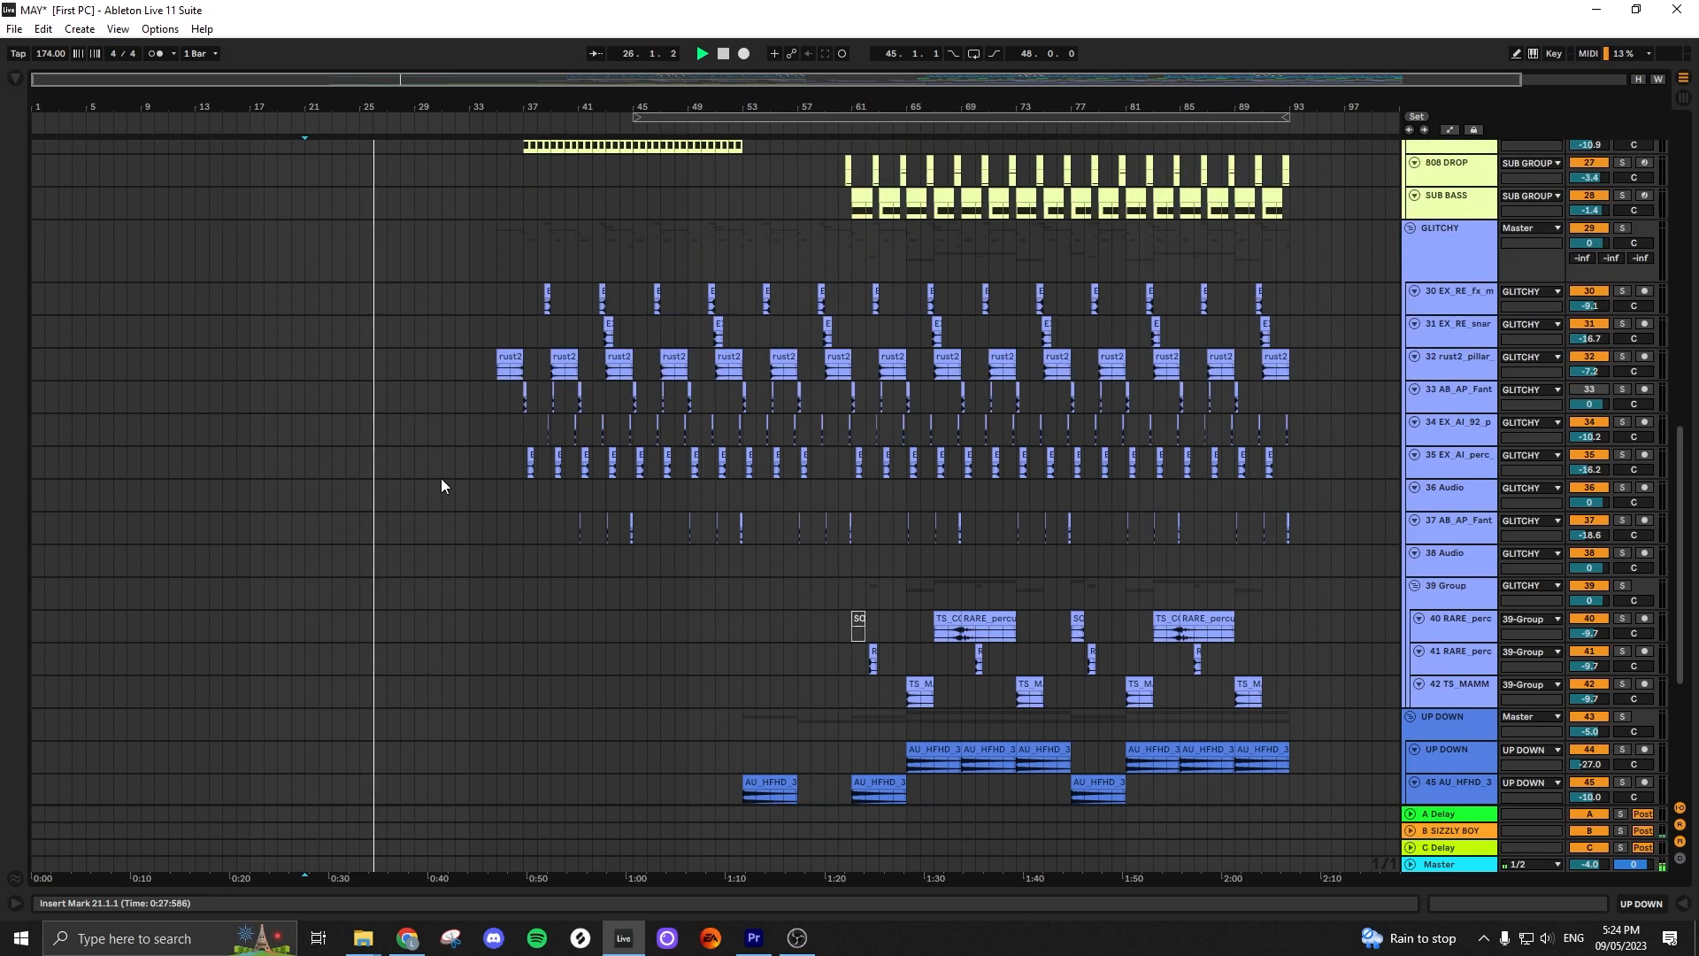
scroll(490, 483, down, 9)
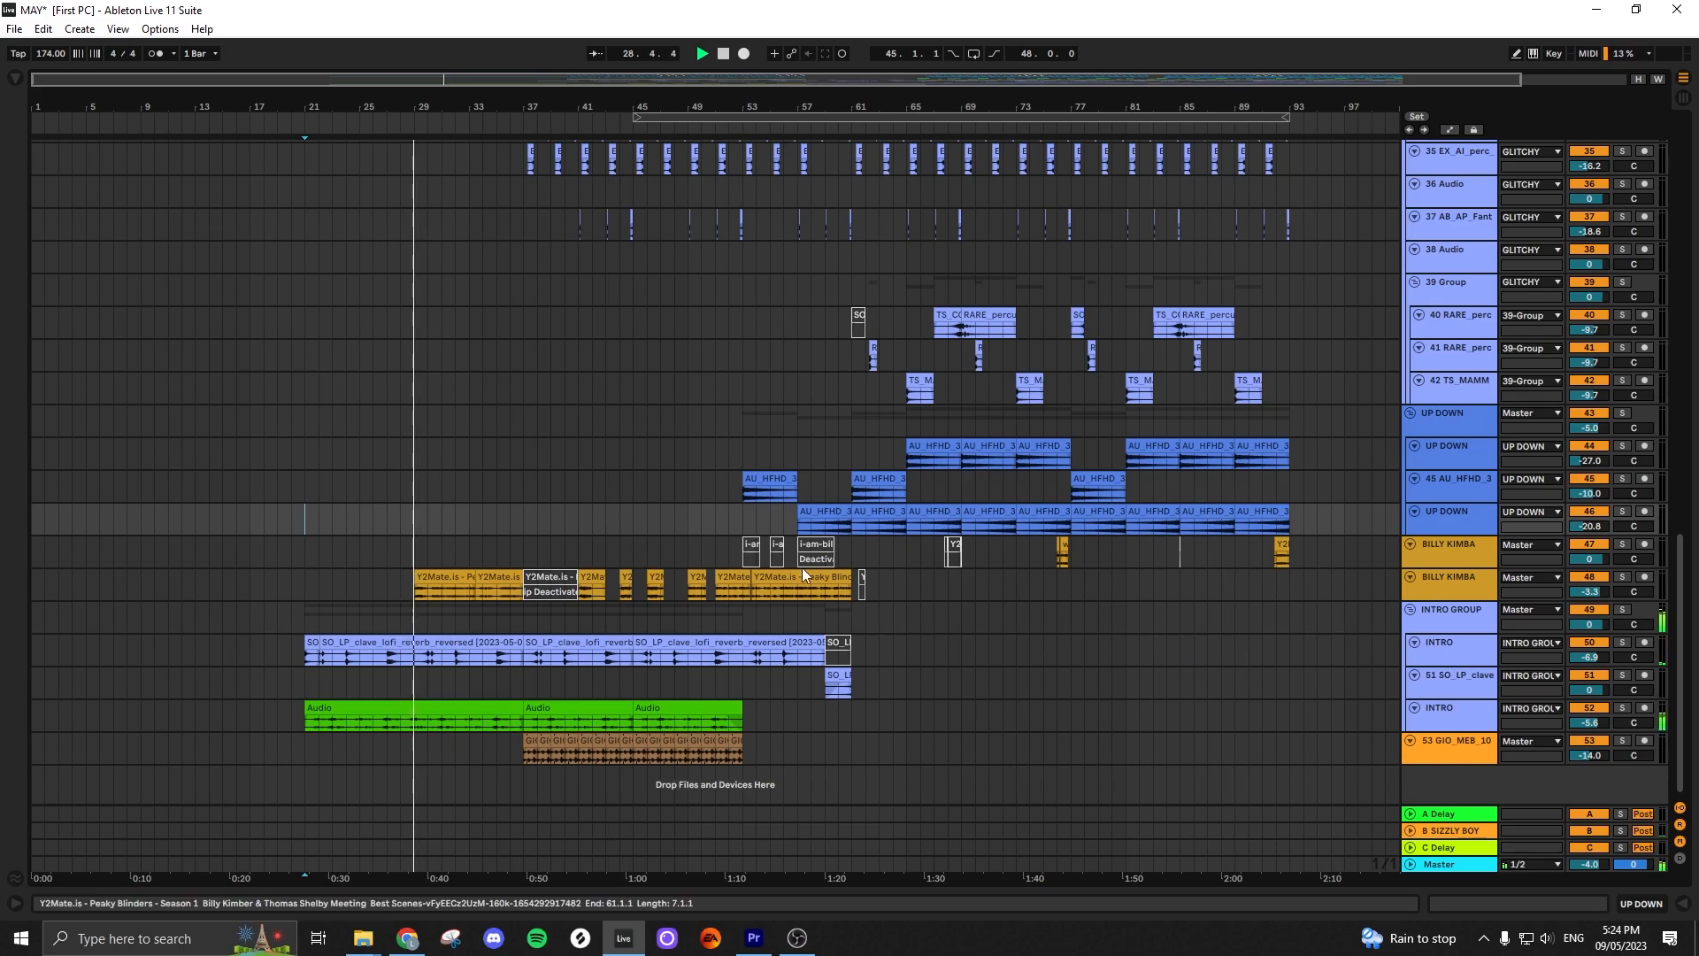
scroll(438, 586, up, 1)
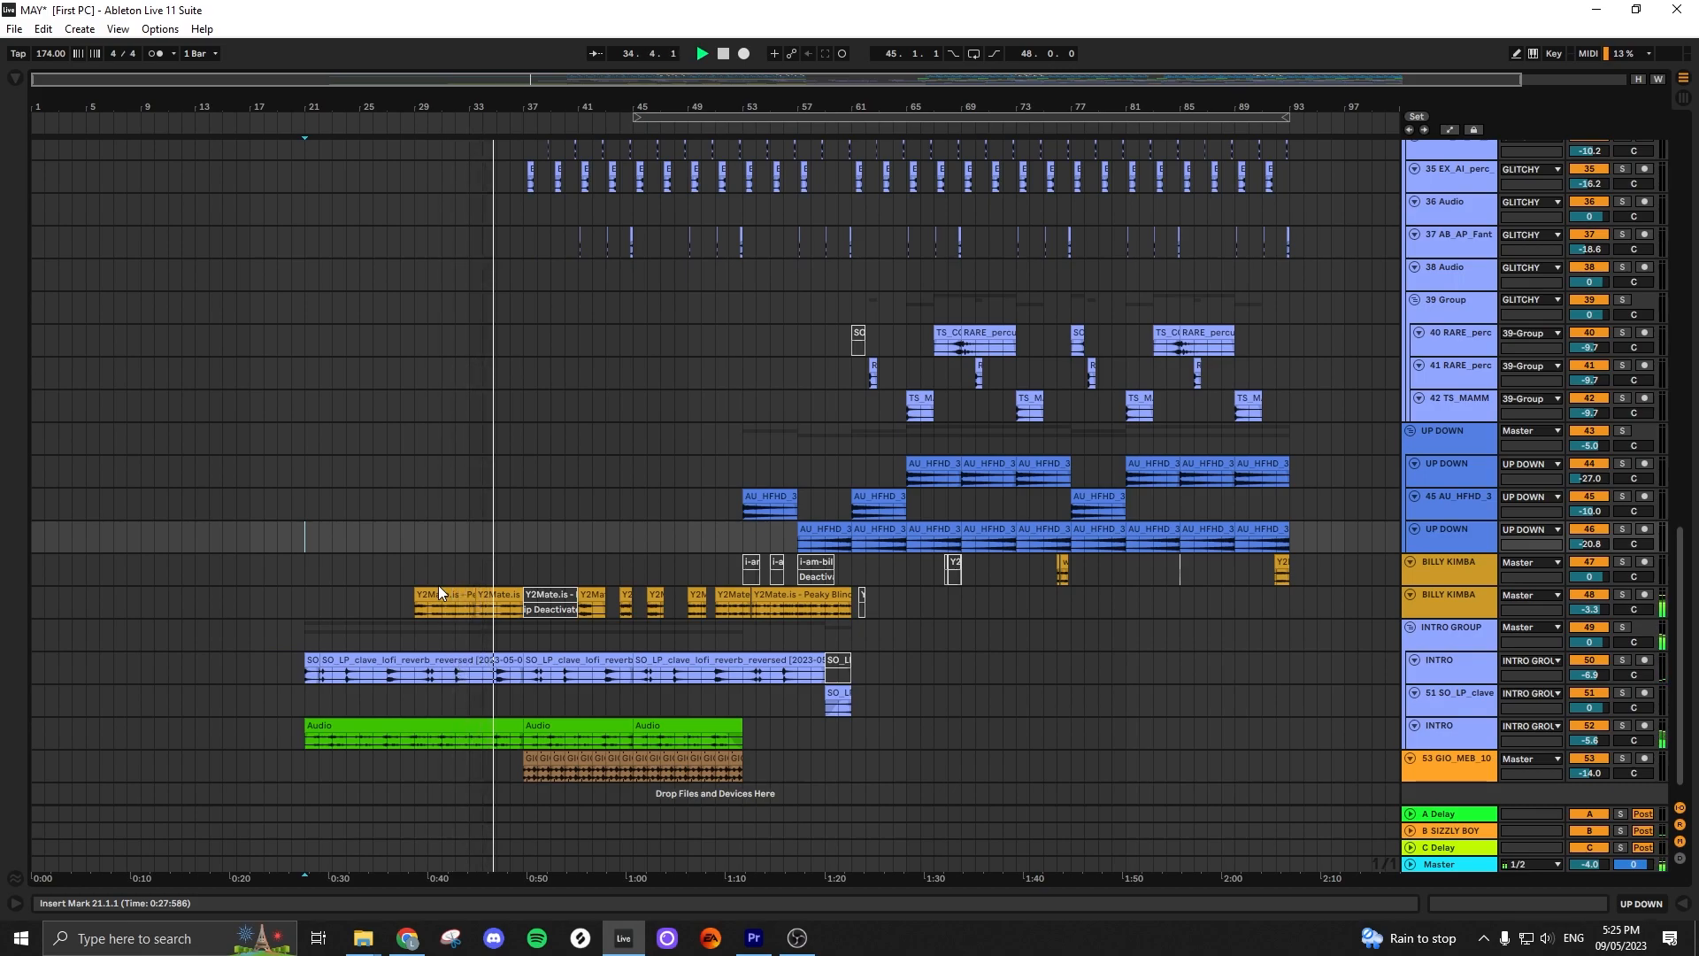
scroll(443, 580, up, 5)
scroll(602, 619, up, 8)
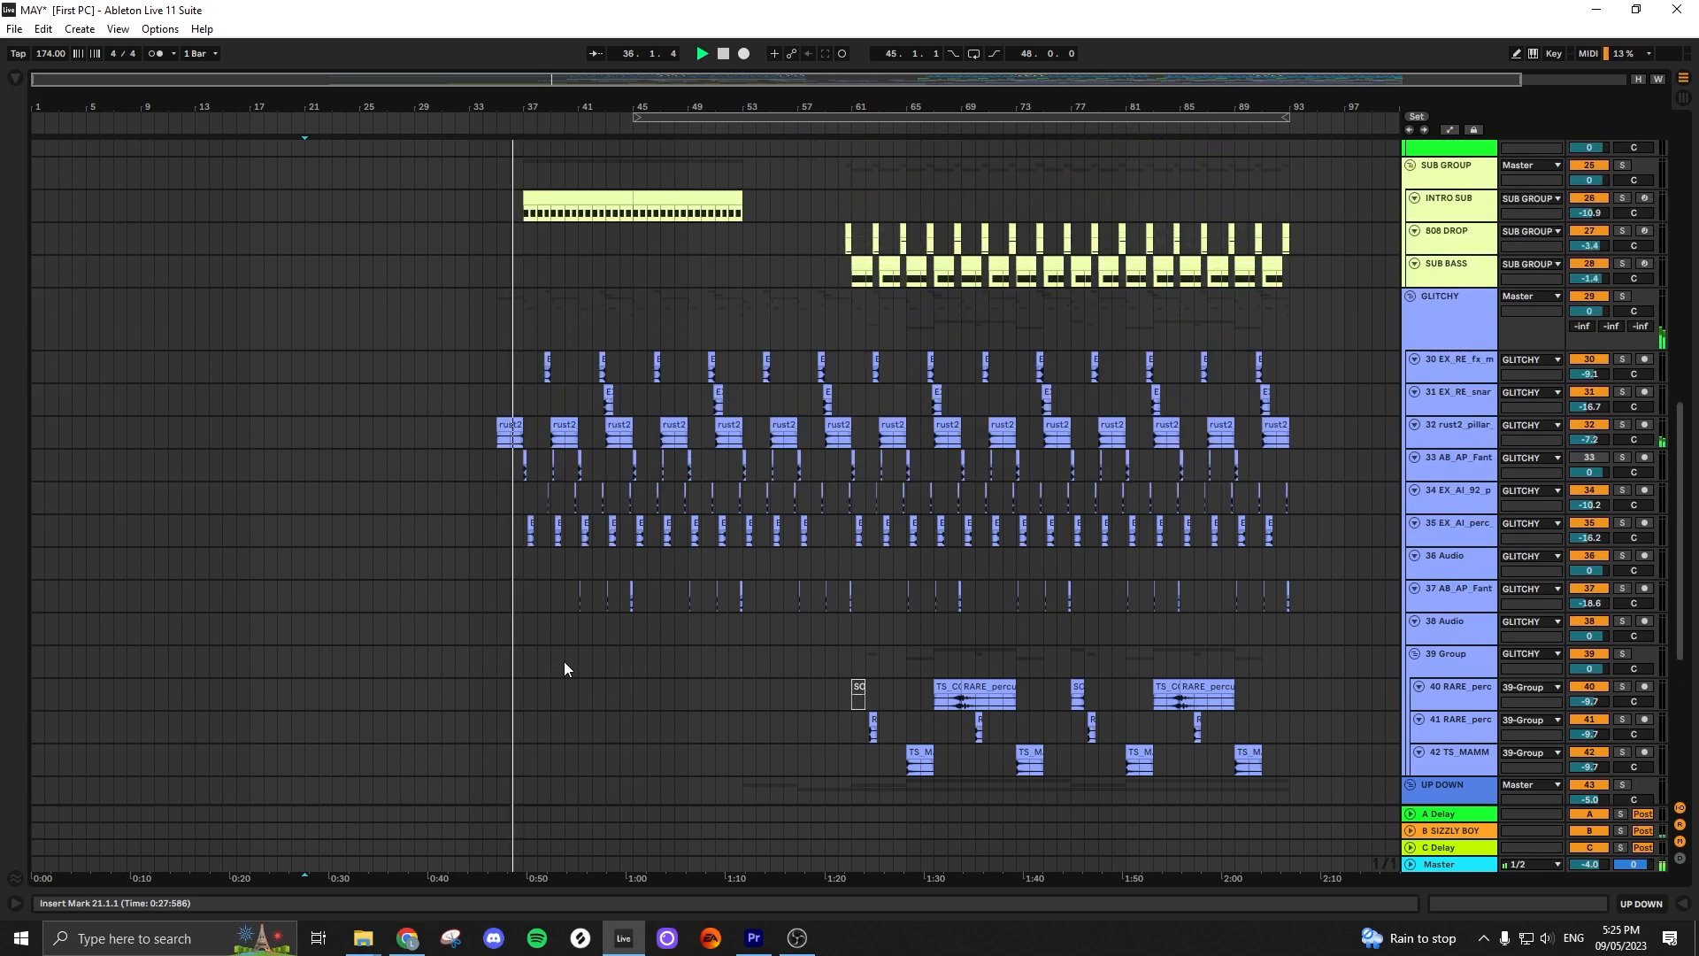
scroll(623, 595, up, 3)
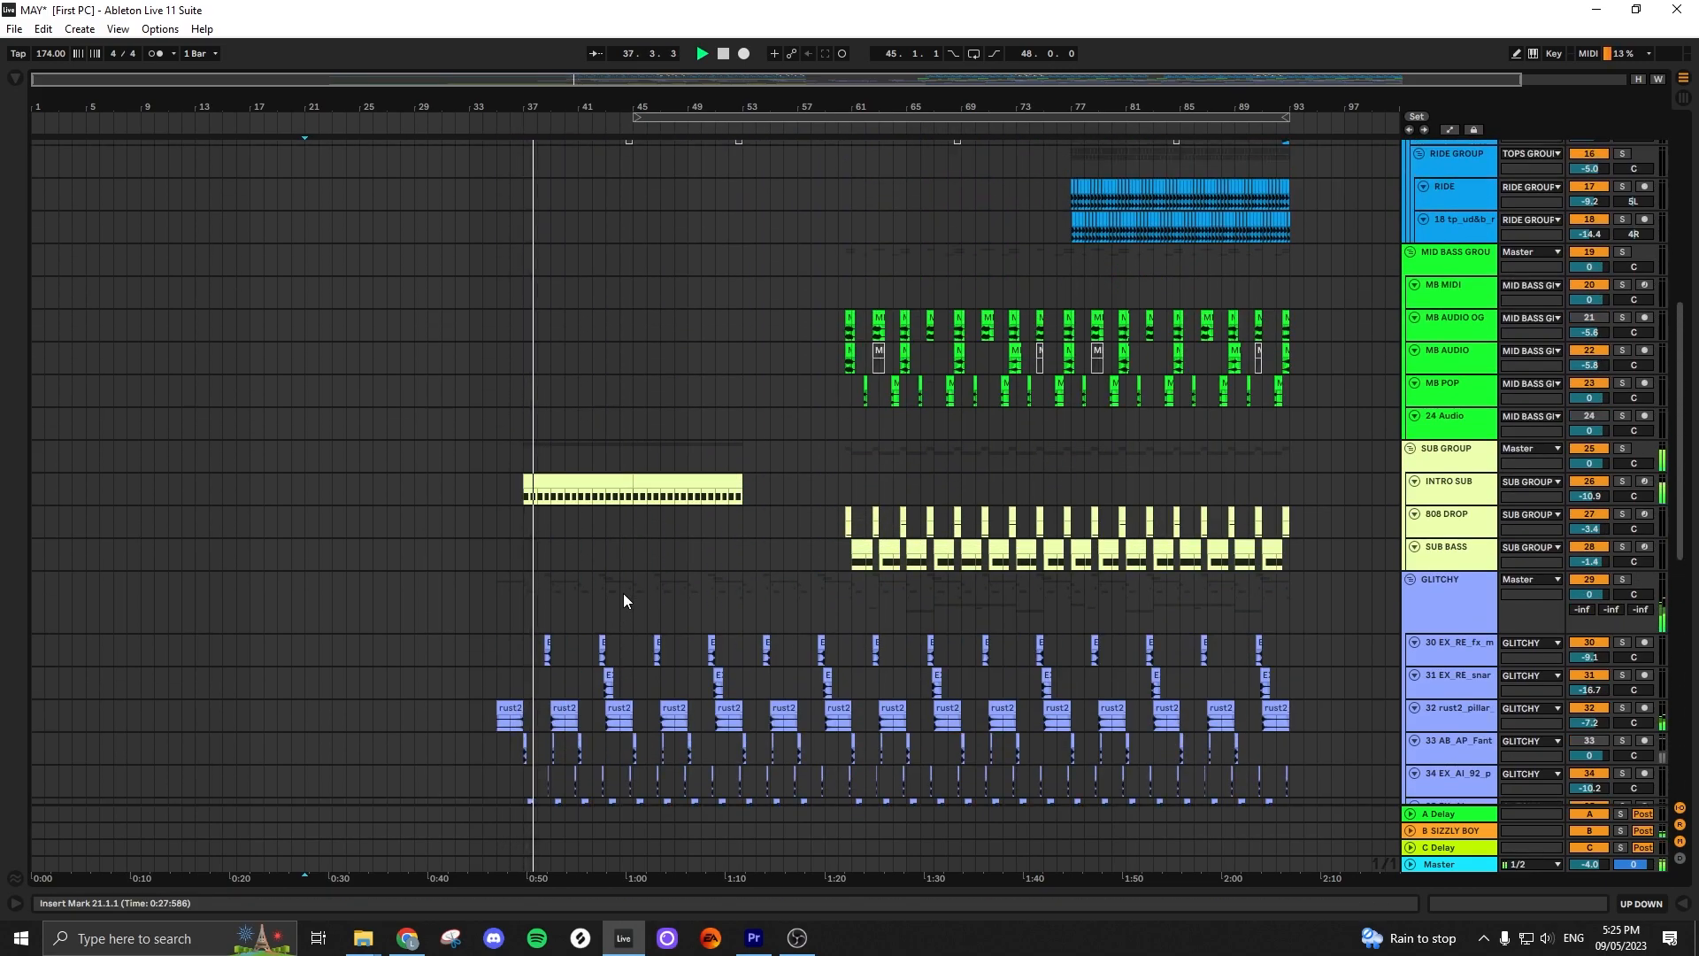
scroll(620, 594, up, 4)
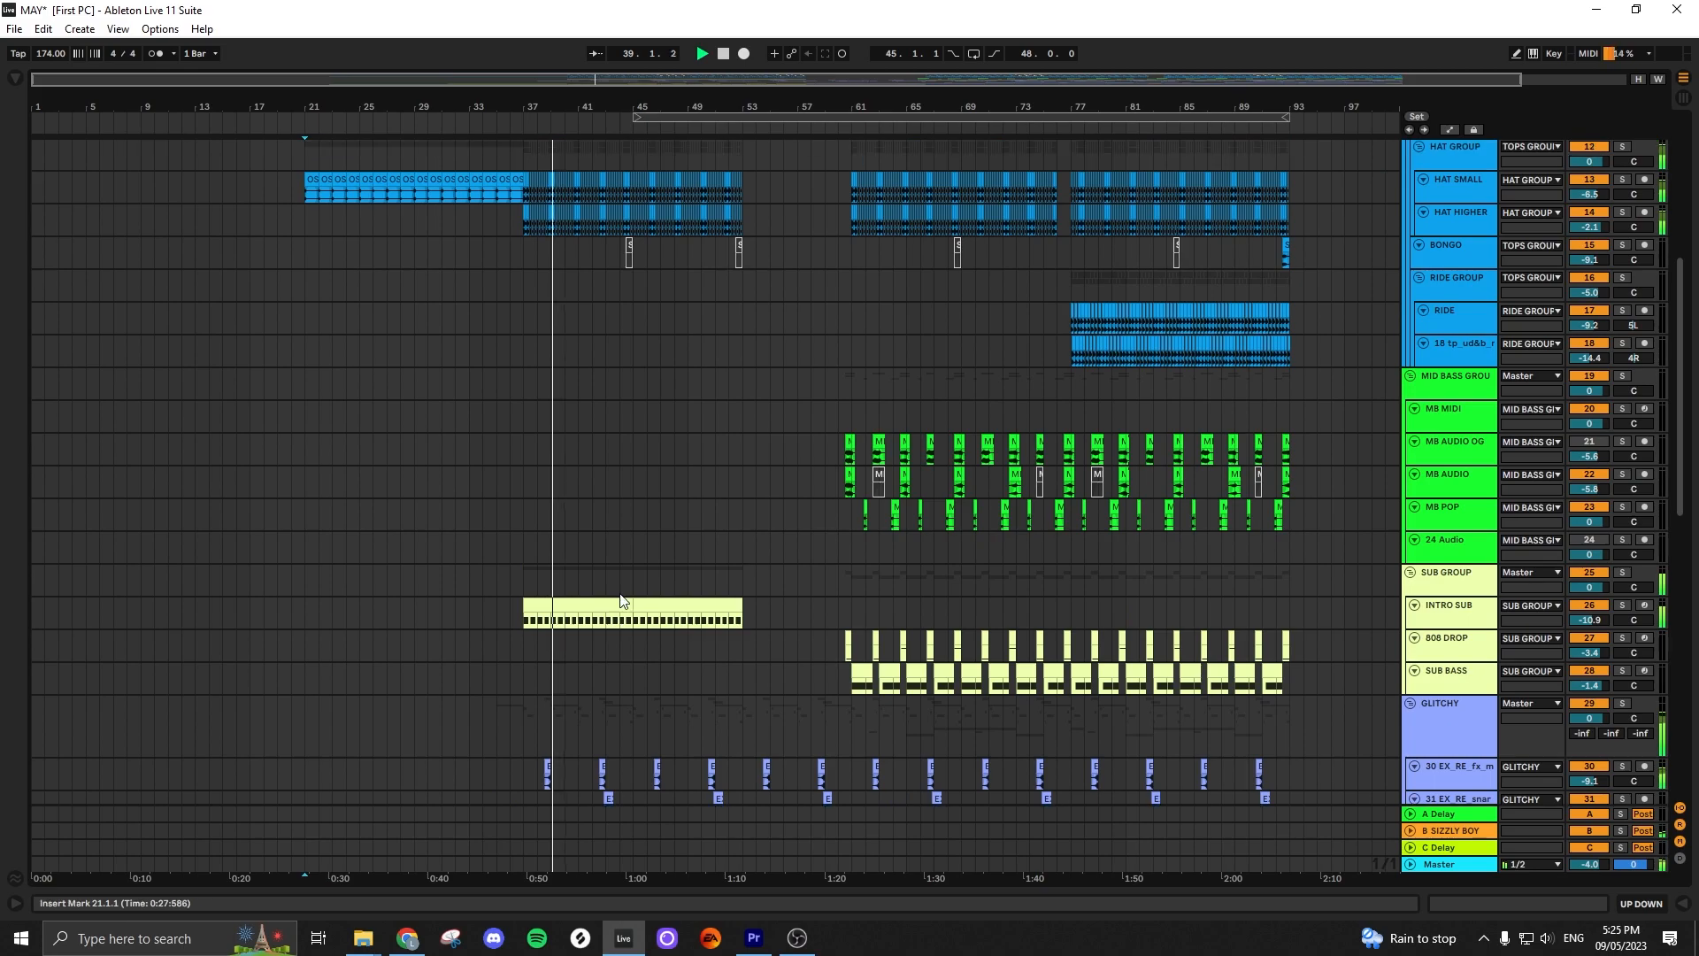
scroll(619, 599, up, 3)
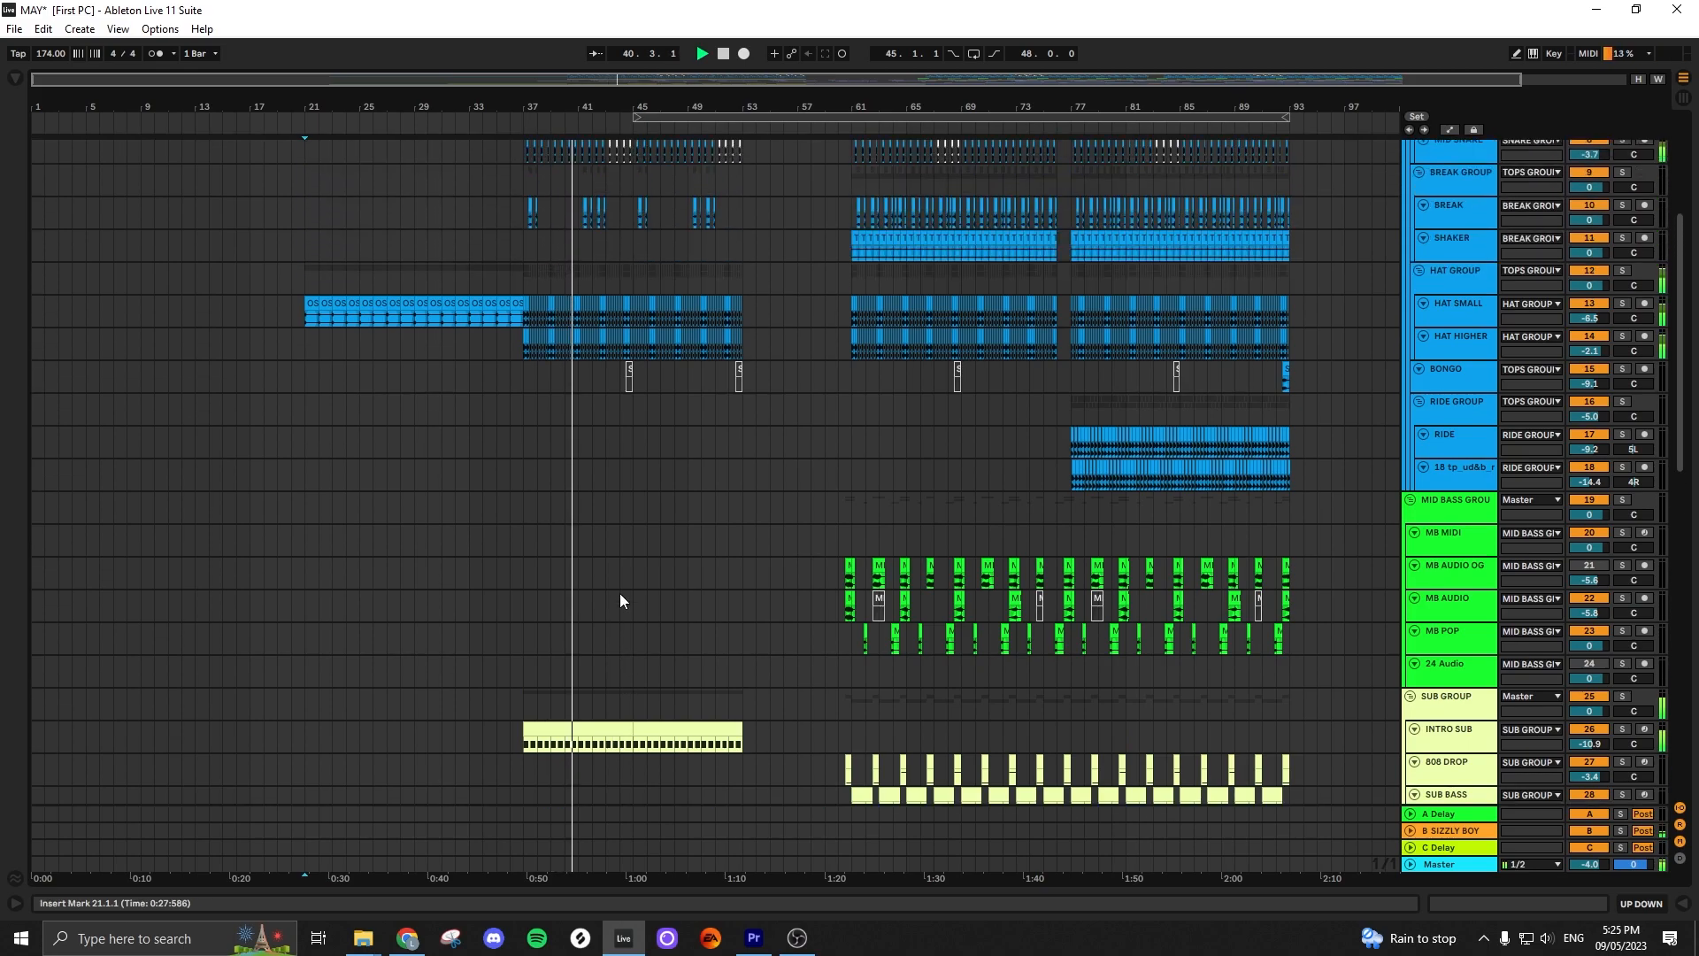
scroll(619, 599, up, 3)
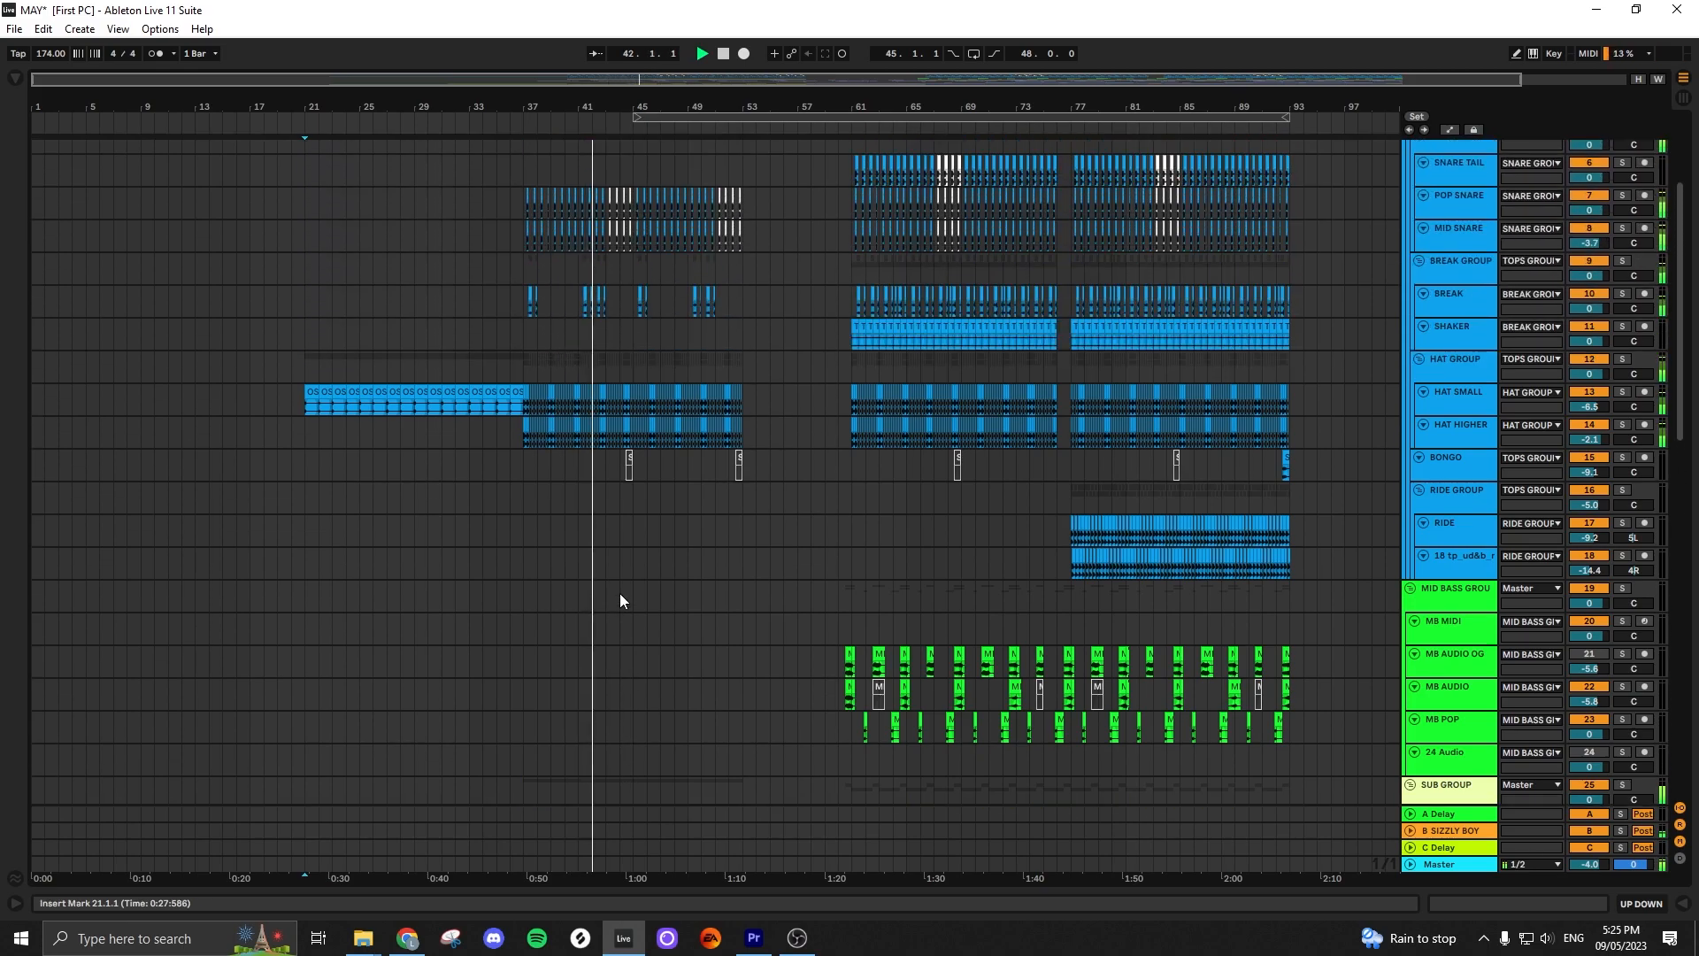
scroll(620, 600, up, 3)
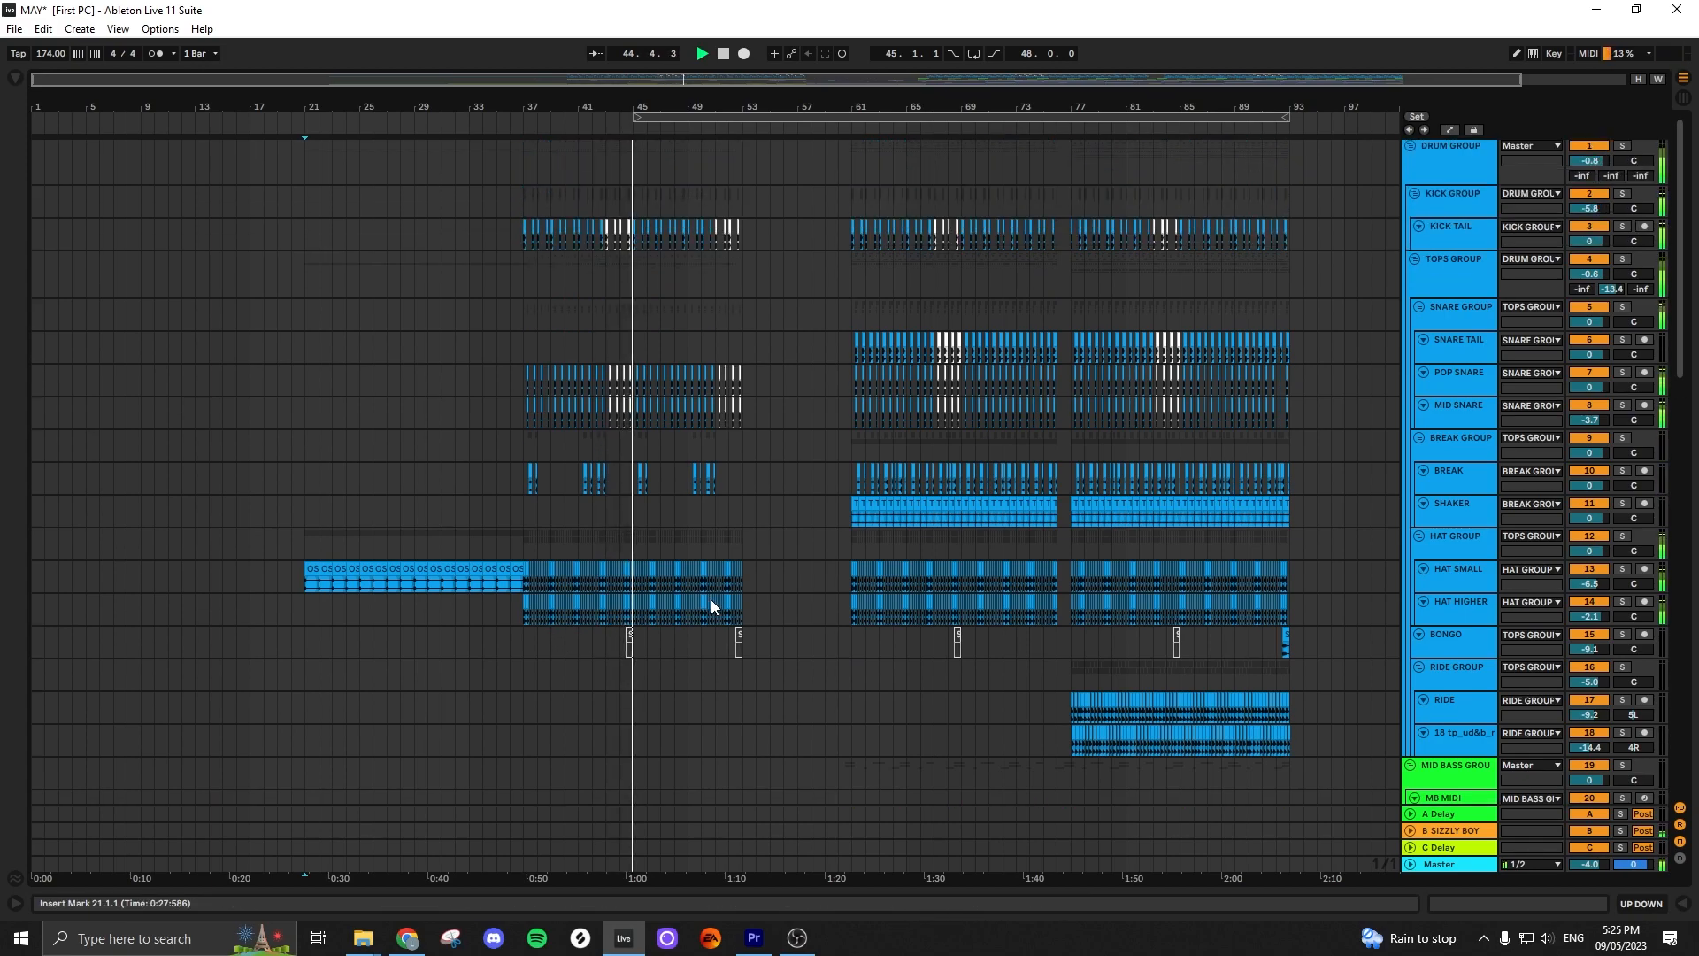
scroll(712, 598, down, 7)
scroll(712, 600, down, 15)
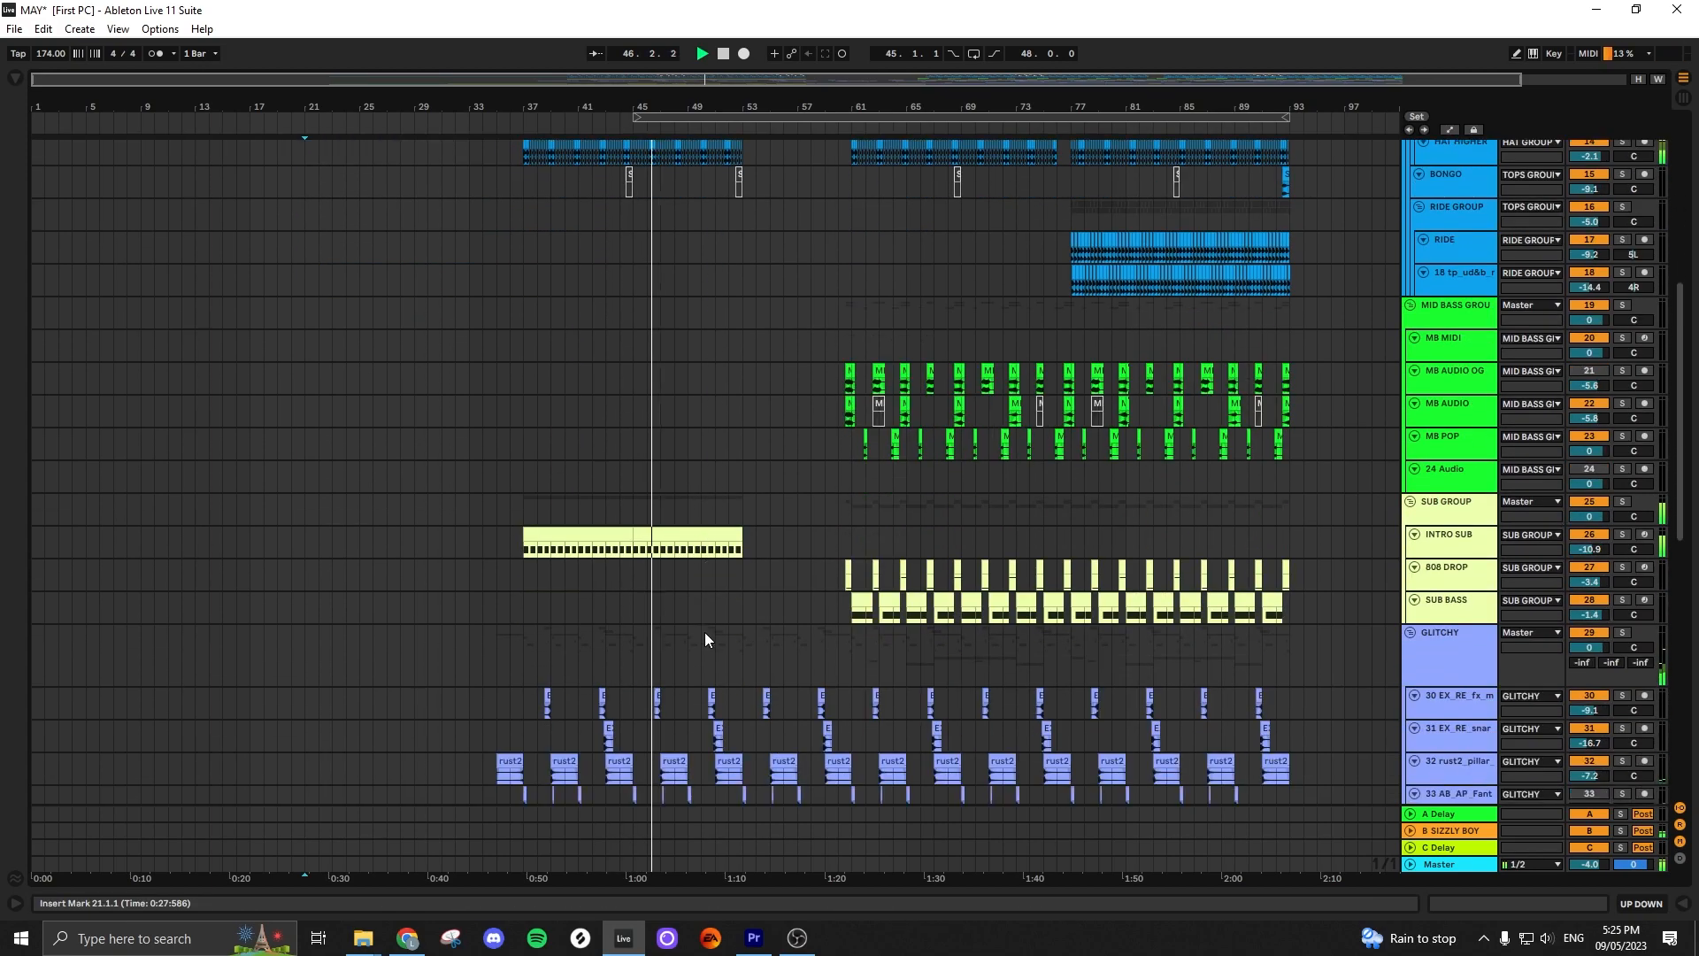
scroll(703, 652, down, 14)
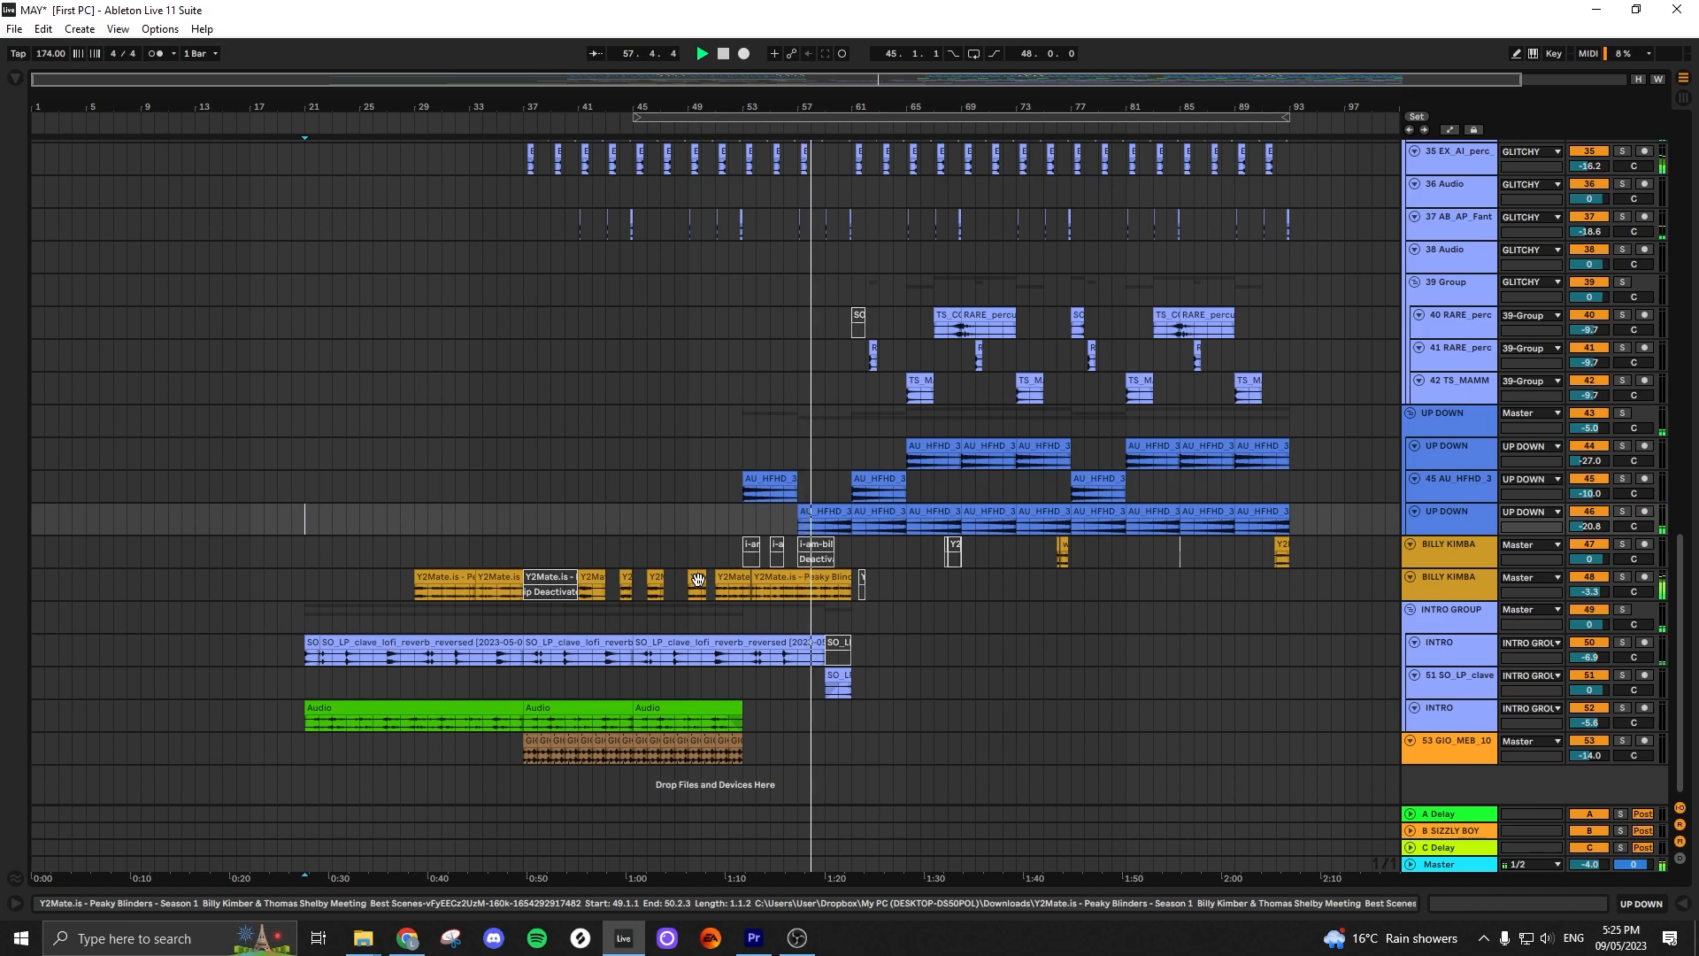
Listen through the drop from bar 61 to bar 92 while examining the bass, glitch, vocal, drum and ride tracks
scroll(842, 614, up, 10)
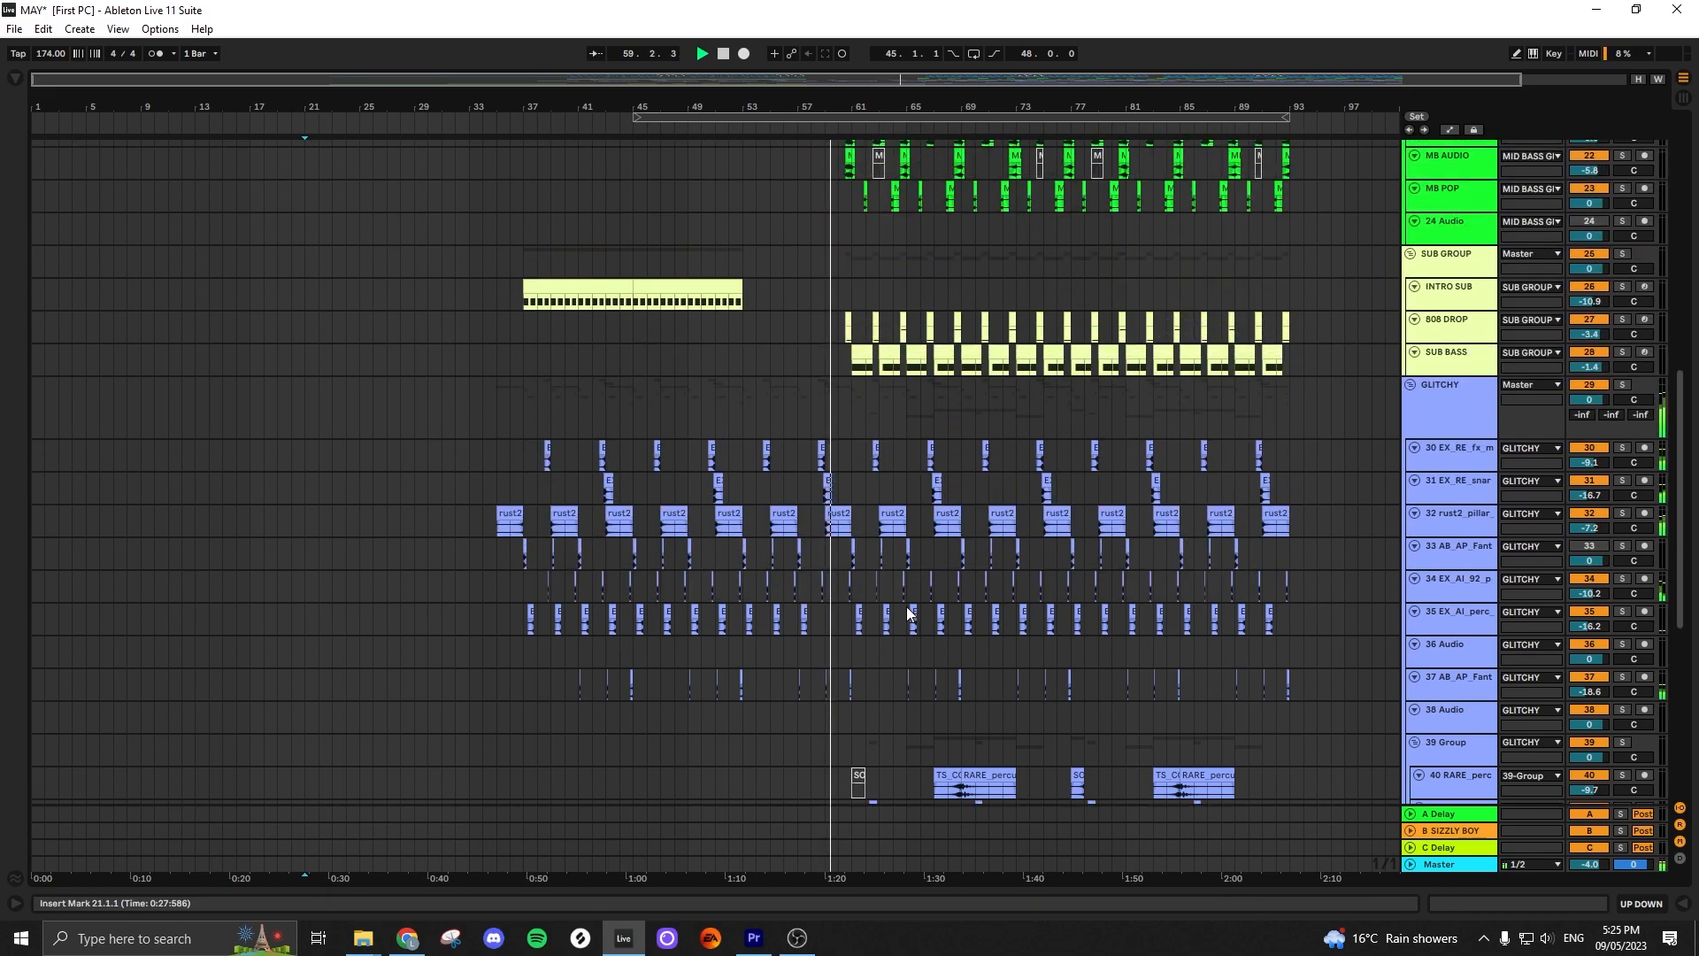
scroll(907, 607, up, 1)
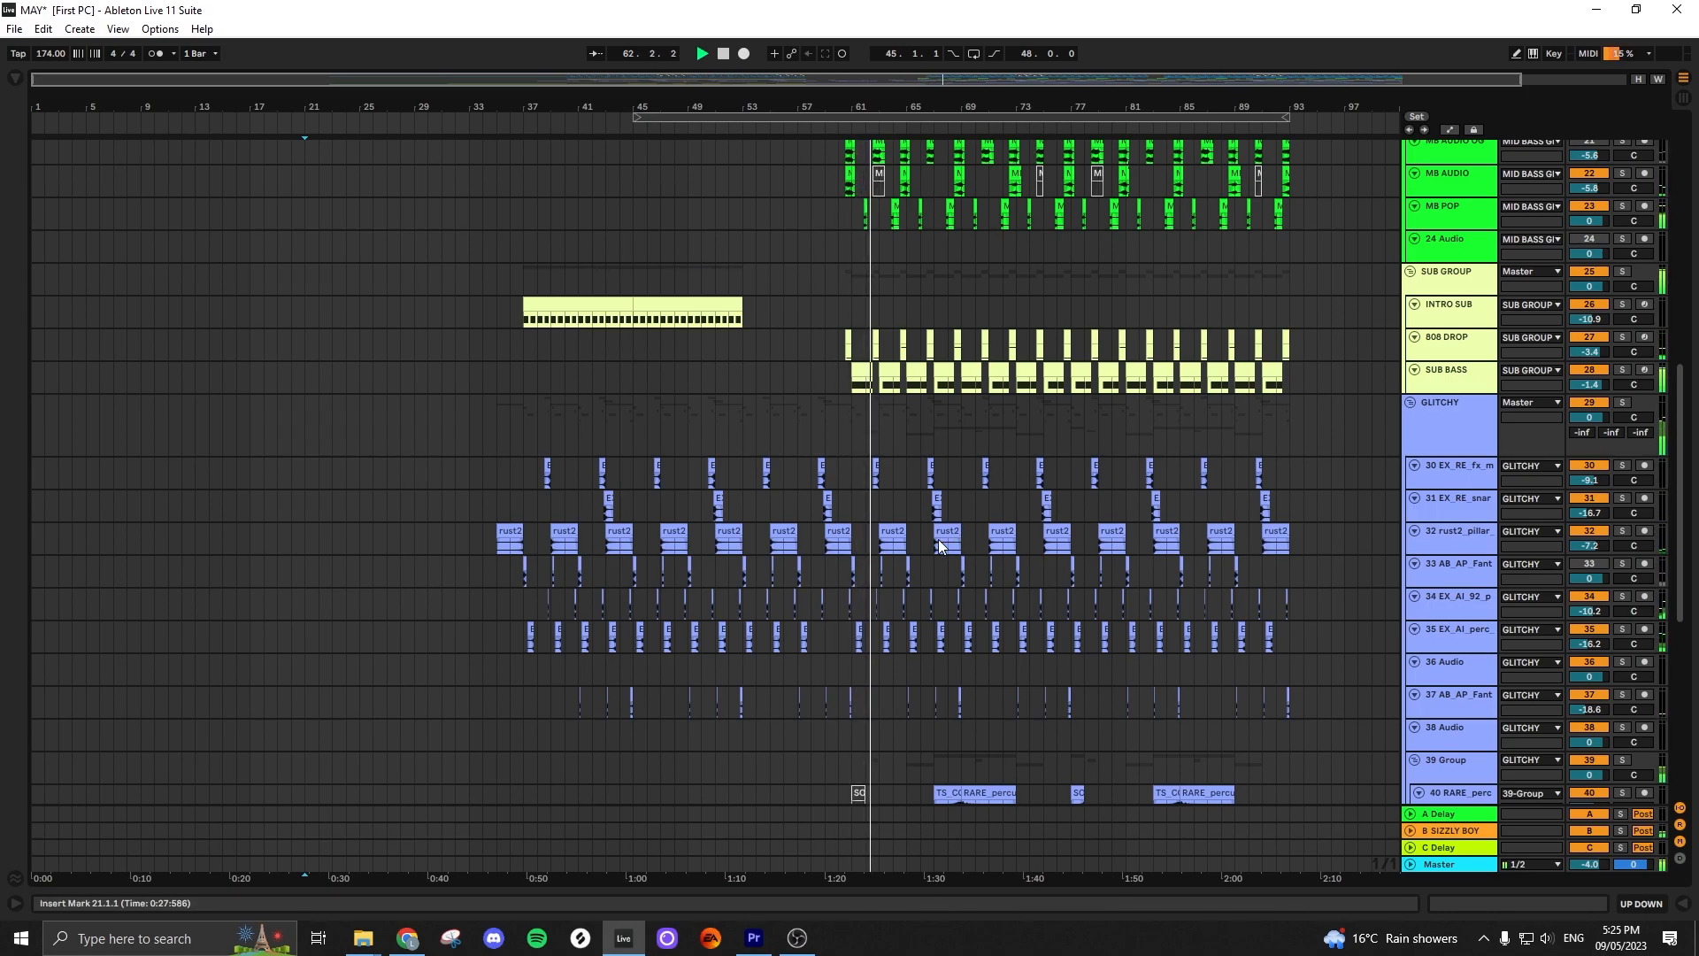
scroll(940, 546, down, 5)
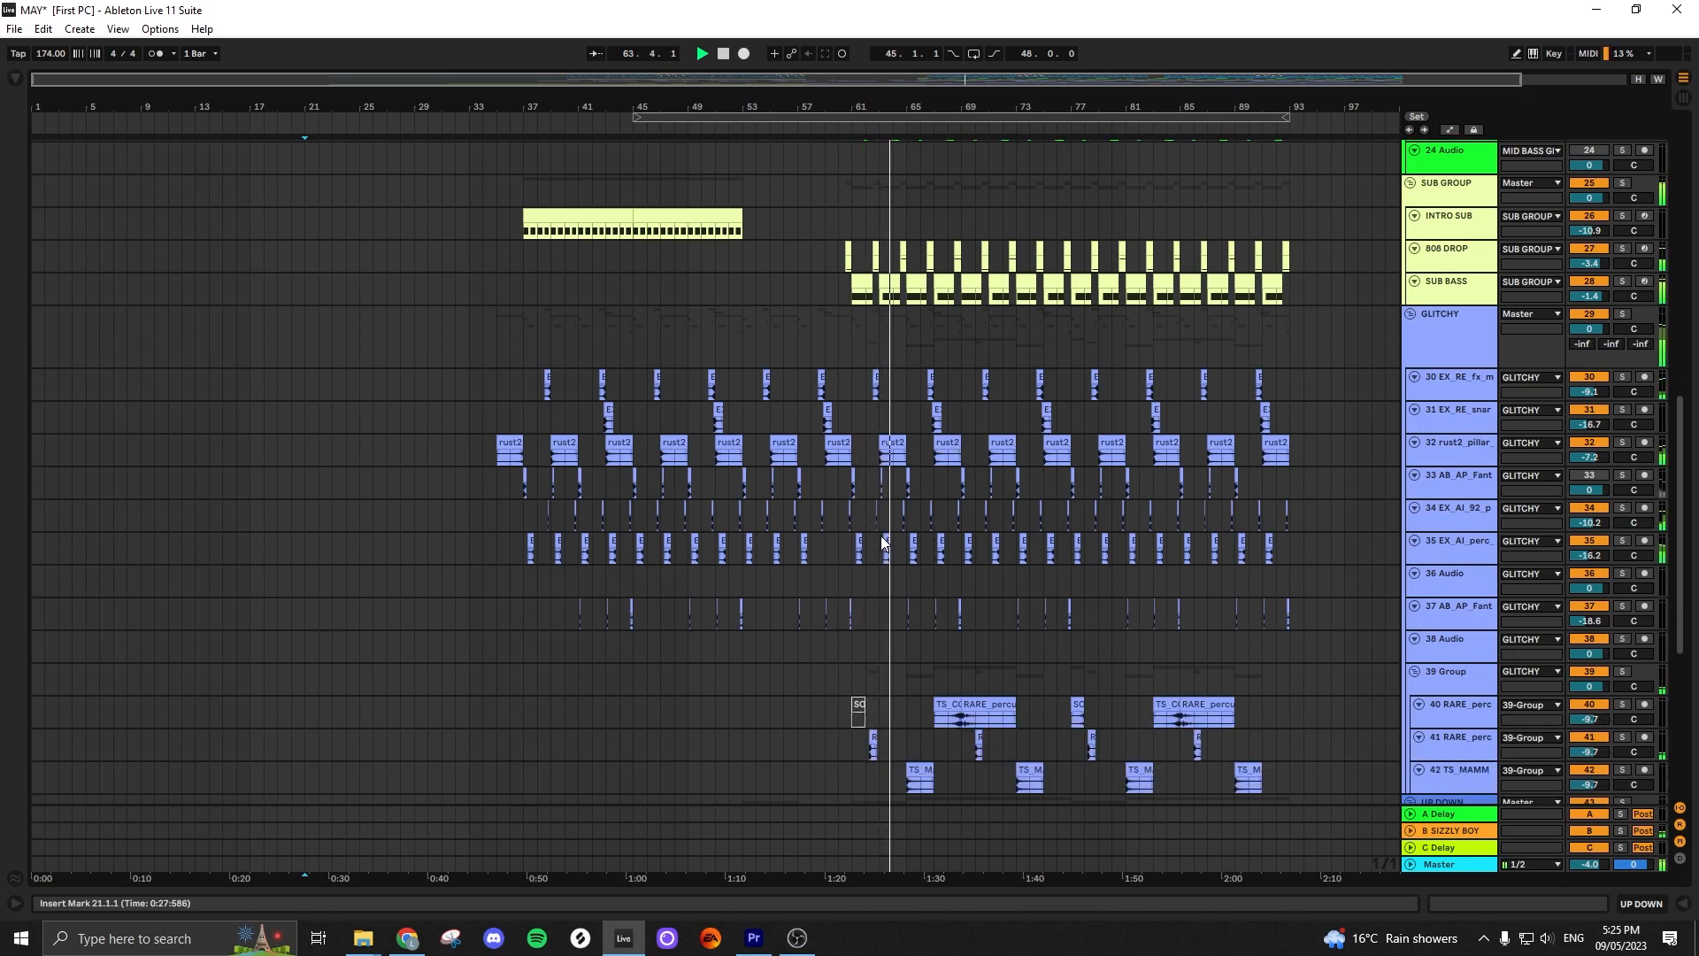
scroll(881, 544, down, 6)
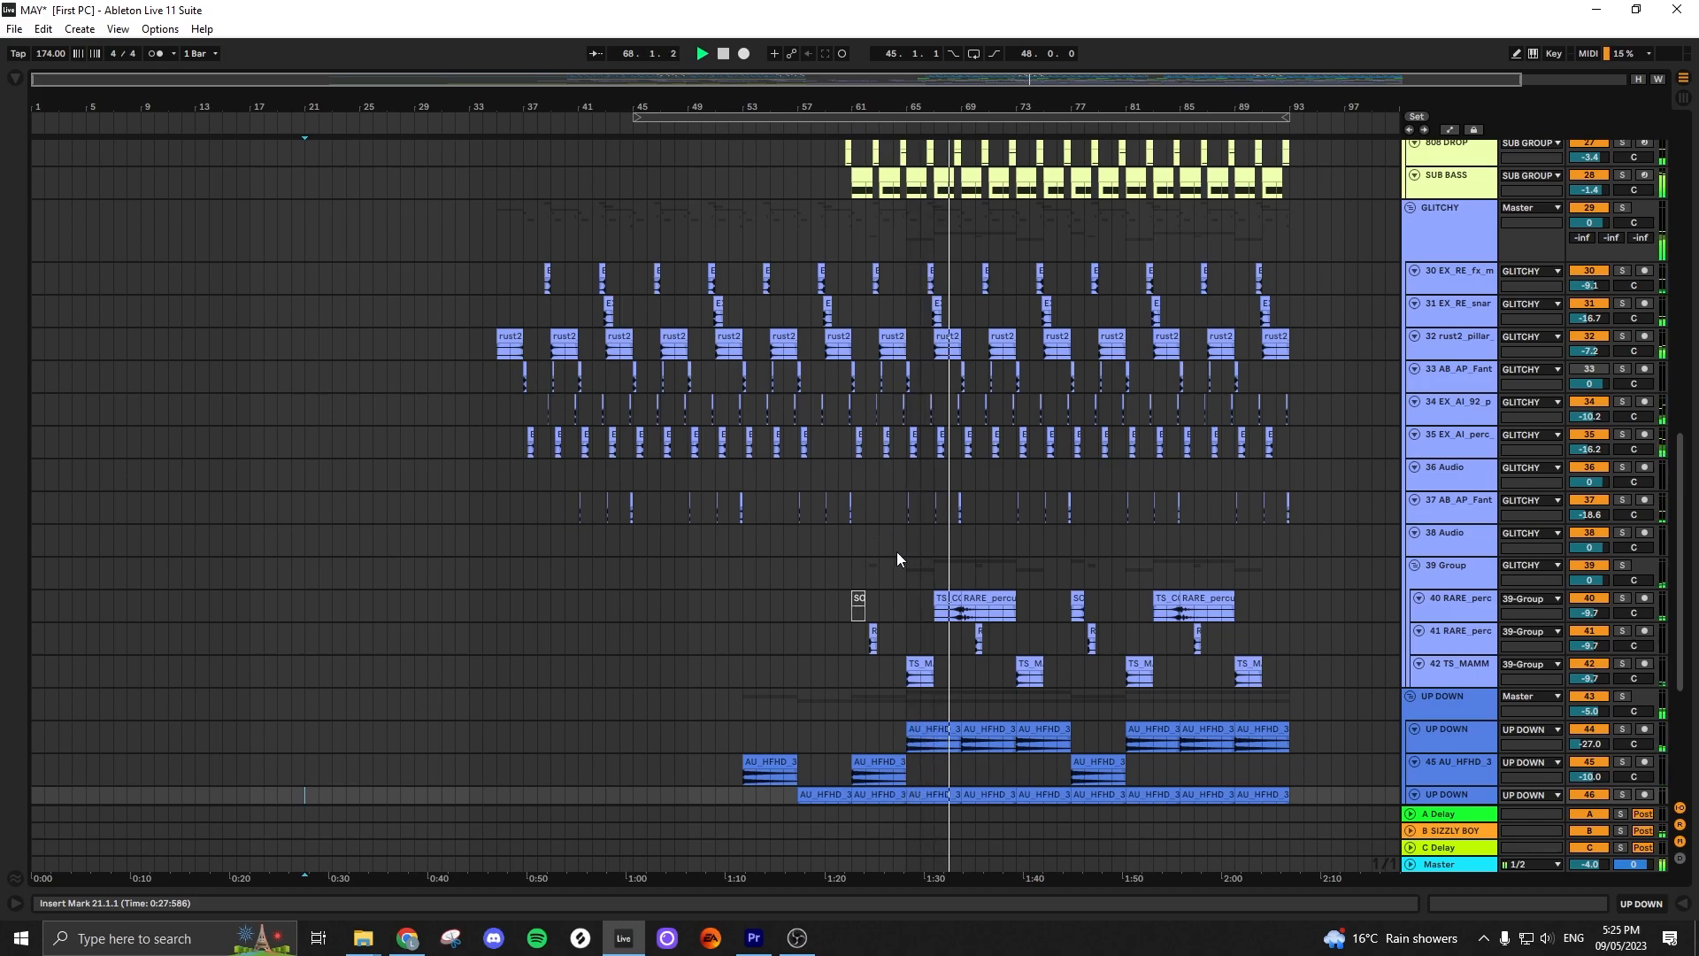
scroll(897, 559, down, 6)
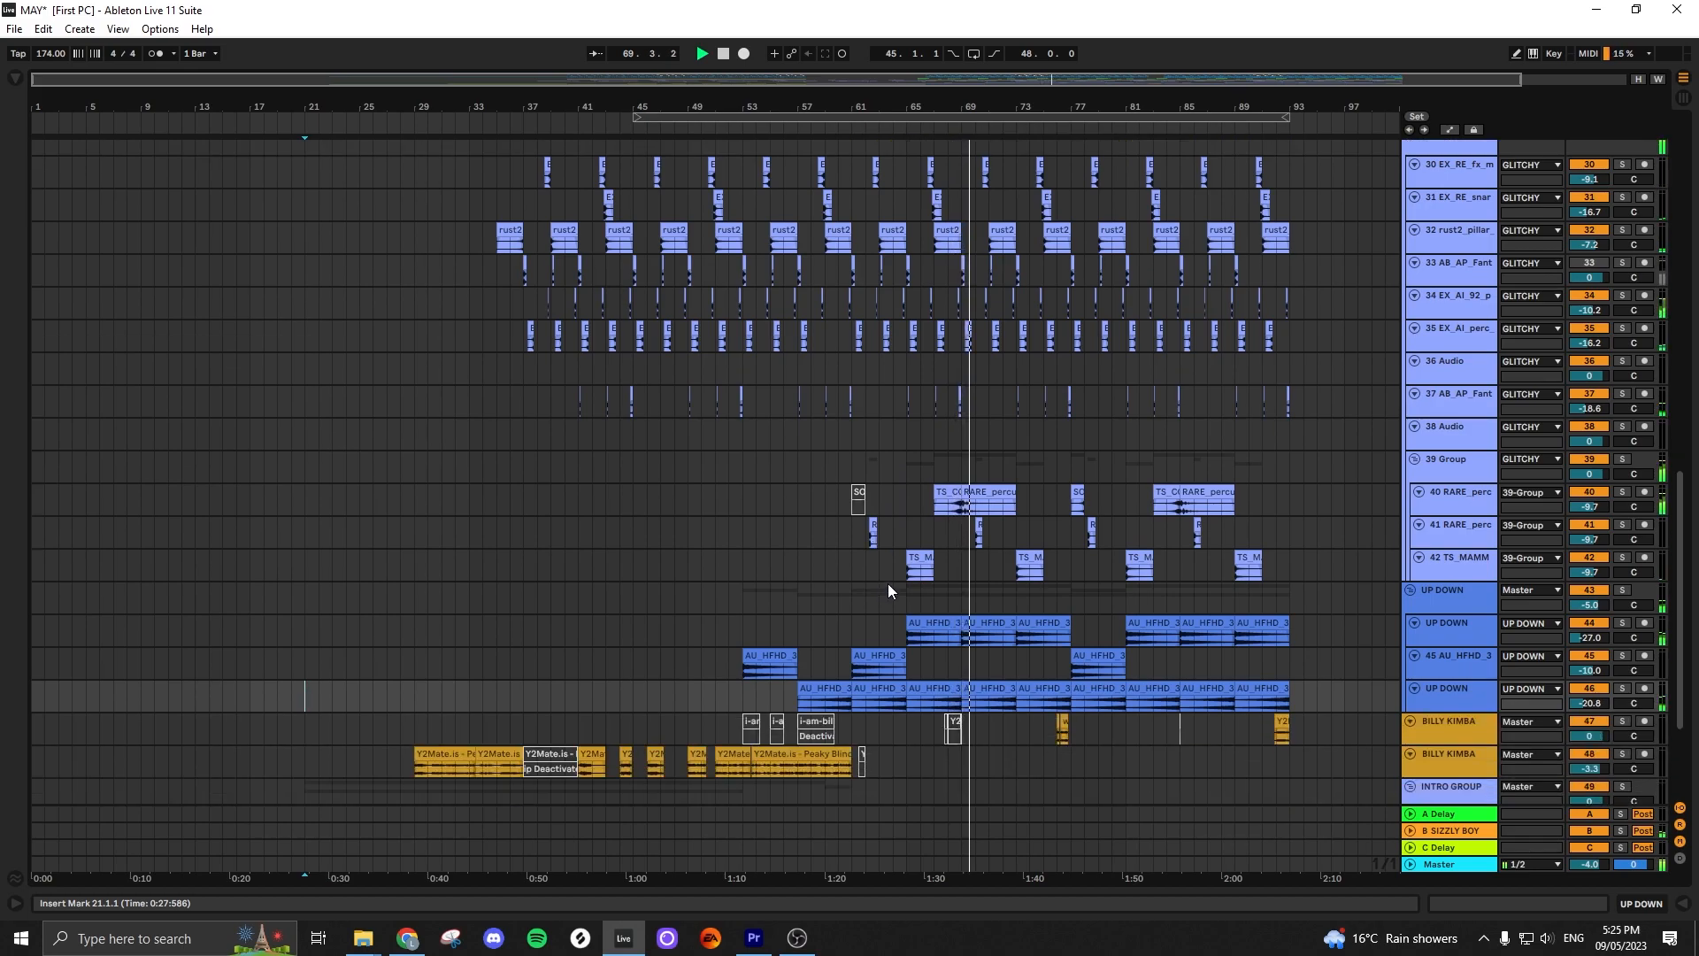
scroll(888, 582, down, 10)
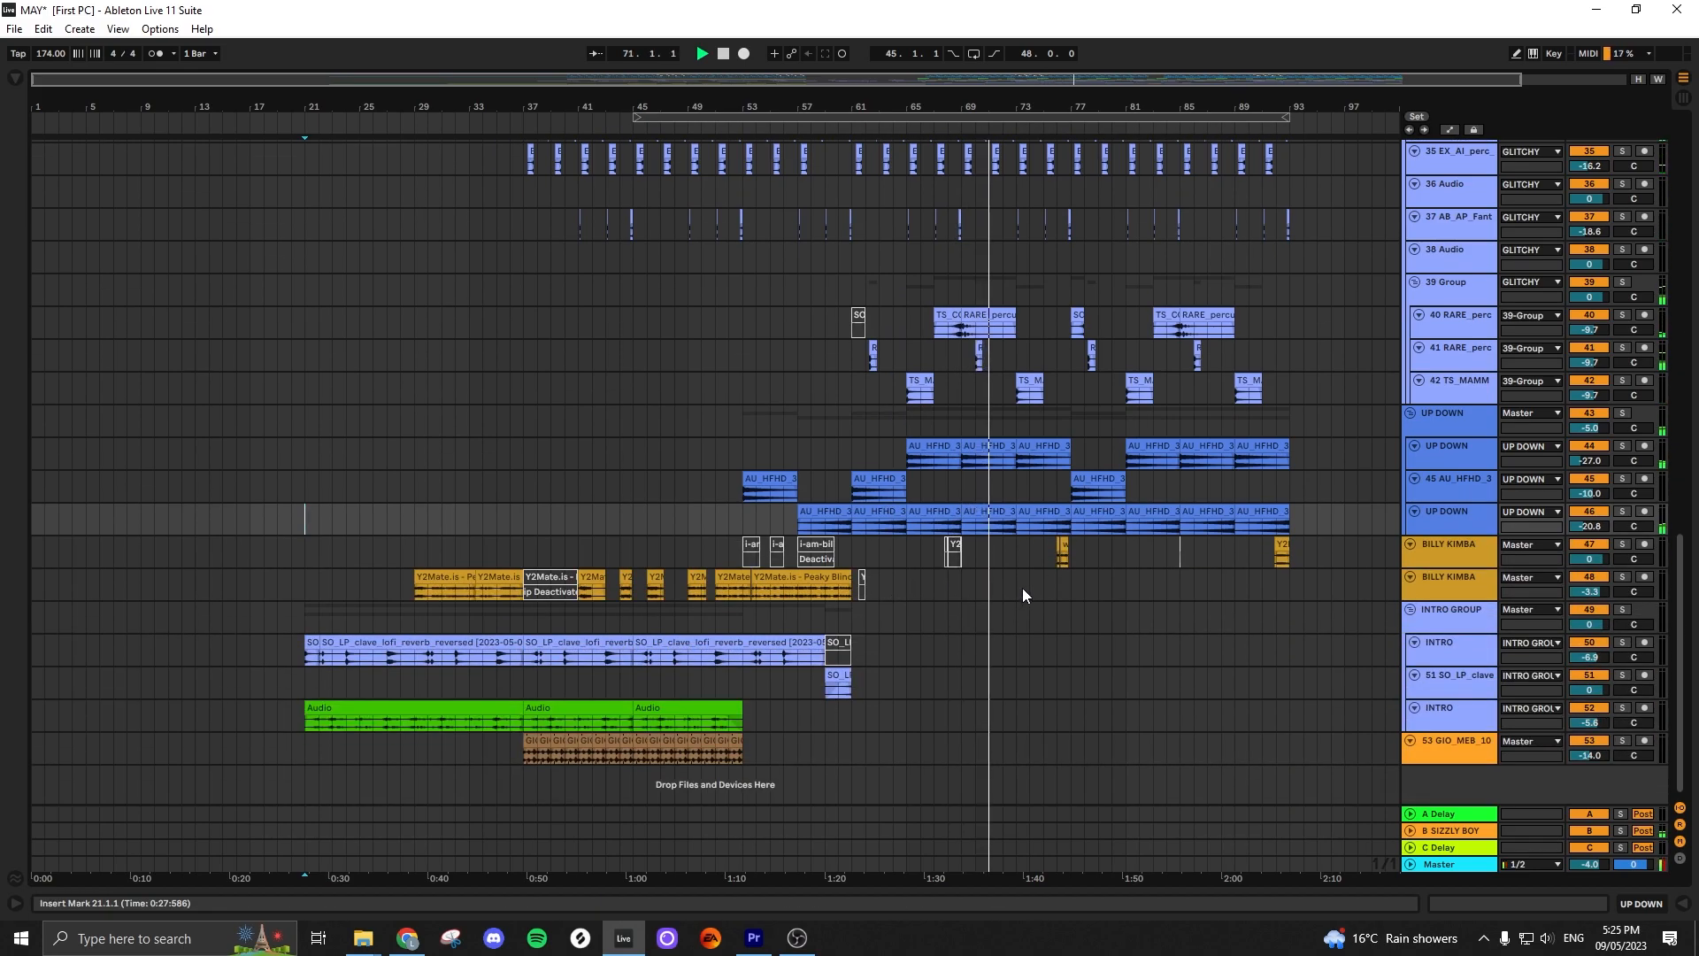
scroll(1023, 590, up, 18)
scroll(1025, 588, up, 8)
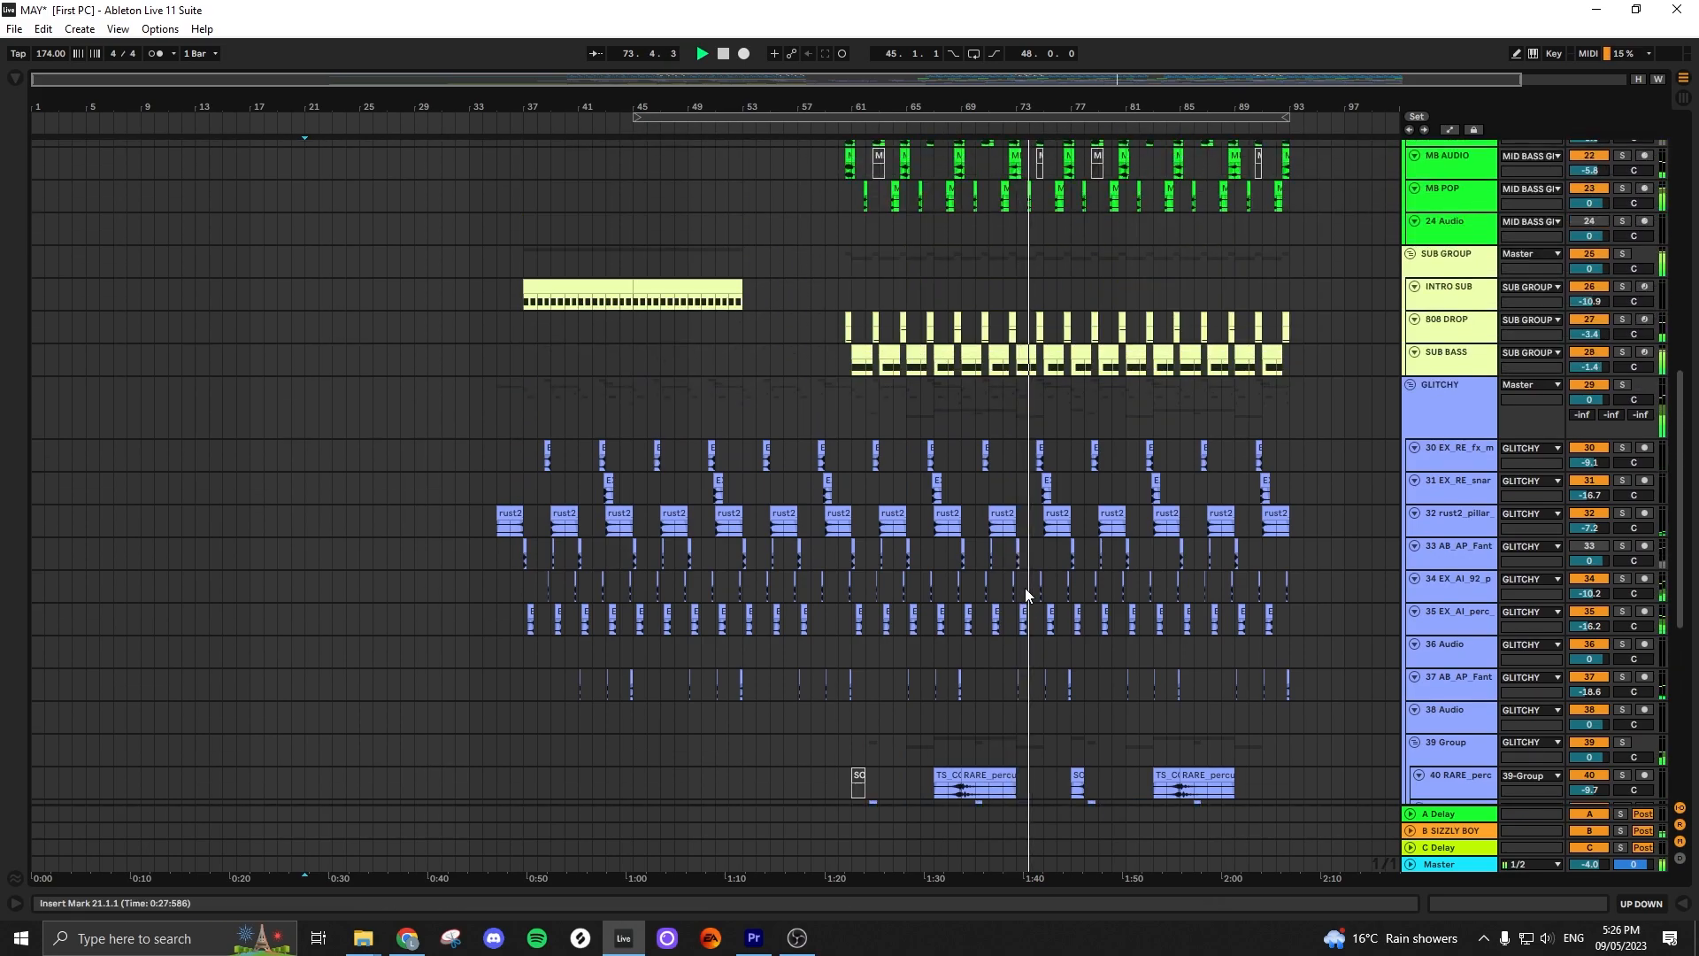
scroll(1025, 591, down, 6)
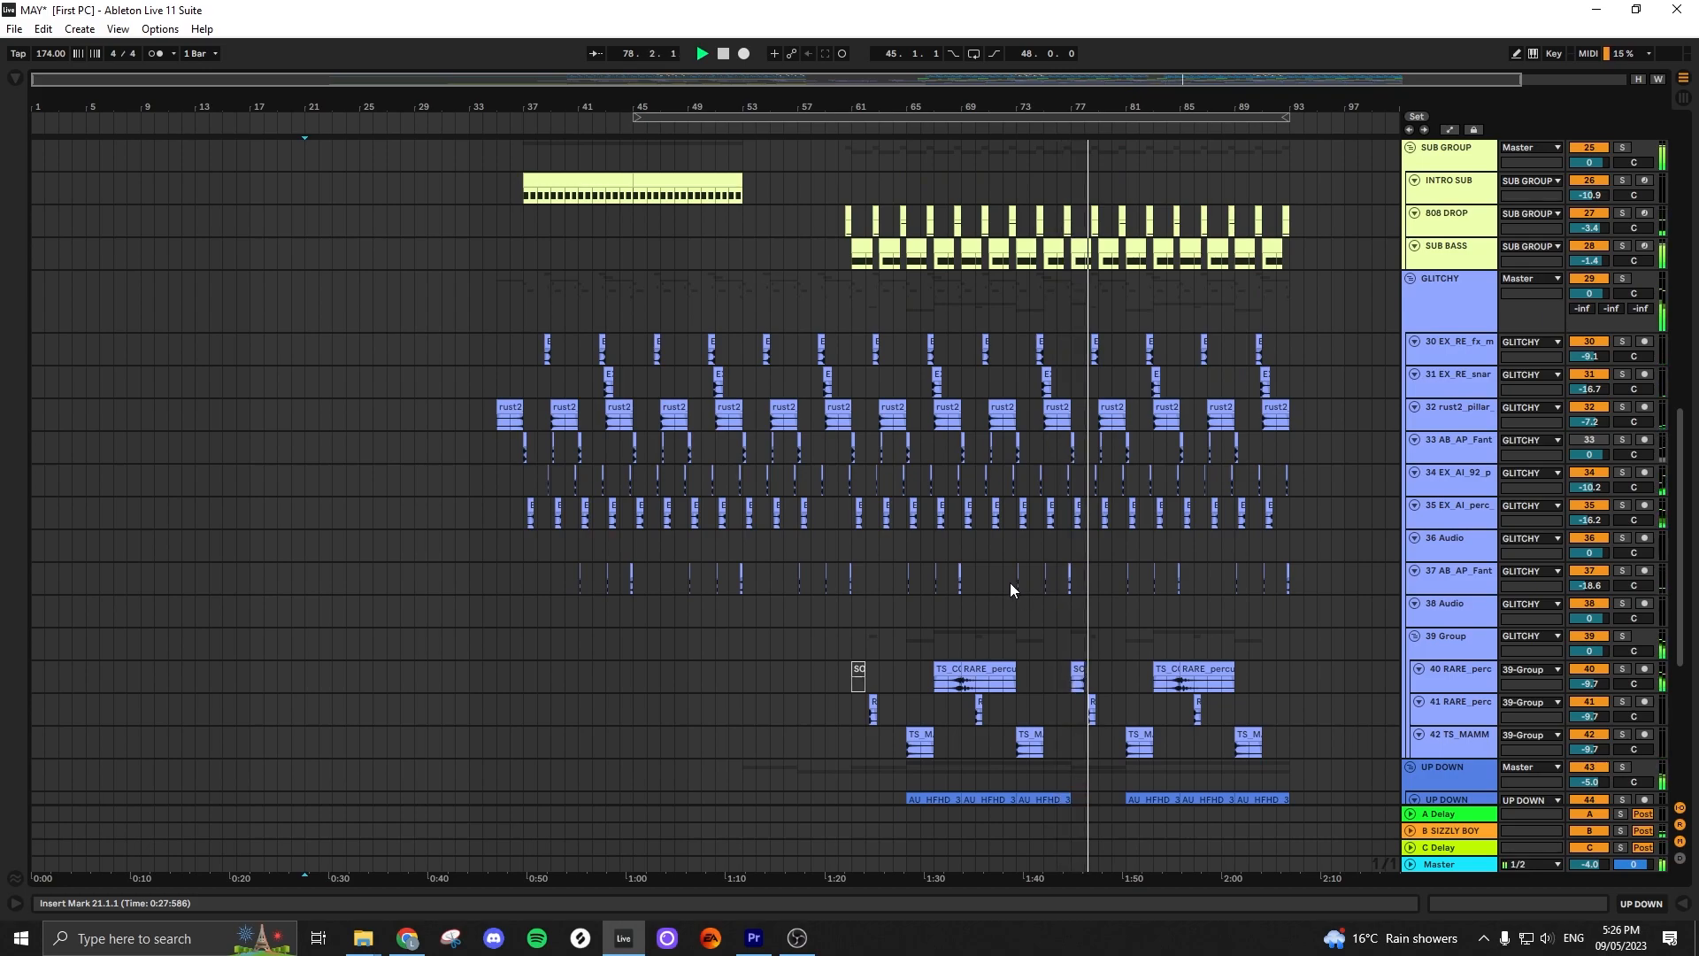
scroll(1012, 584, up, 10)
scroll(1018, 581, up, 15)
scroll(1023, 576, up, 12)
scroll(1035, 557, up, 1)
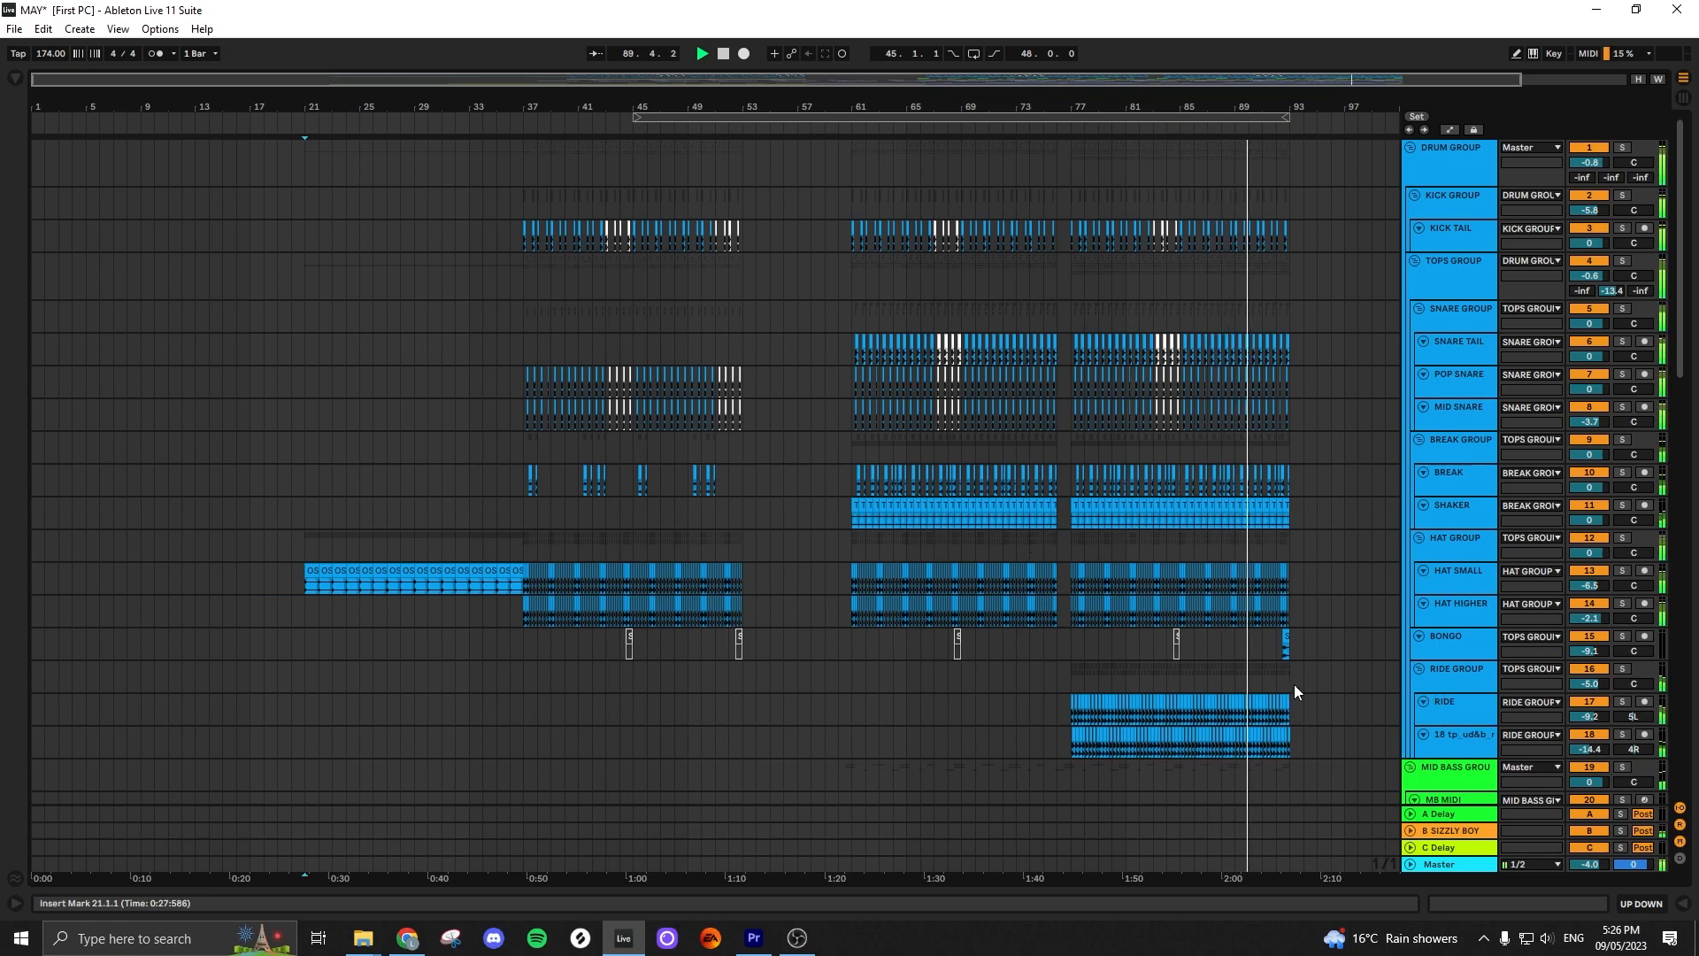
scroll(1283, 672, down, 6)
scroll(1274, 664, down, 8)
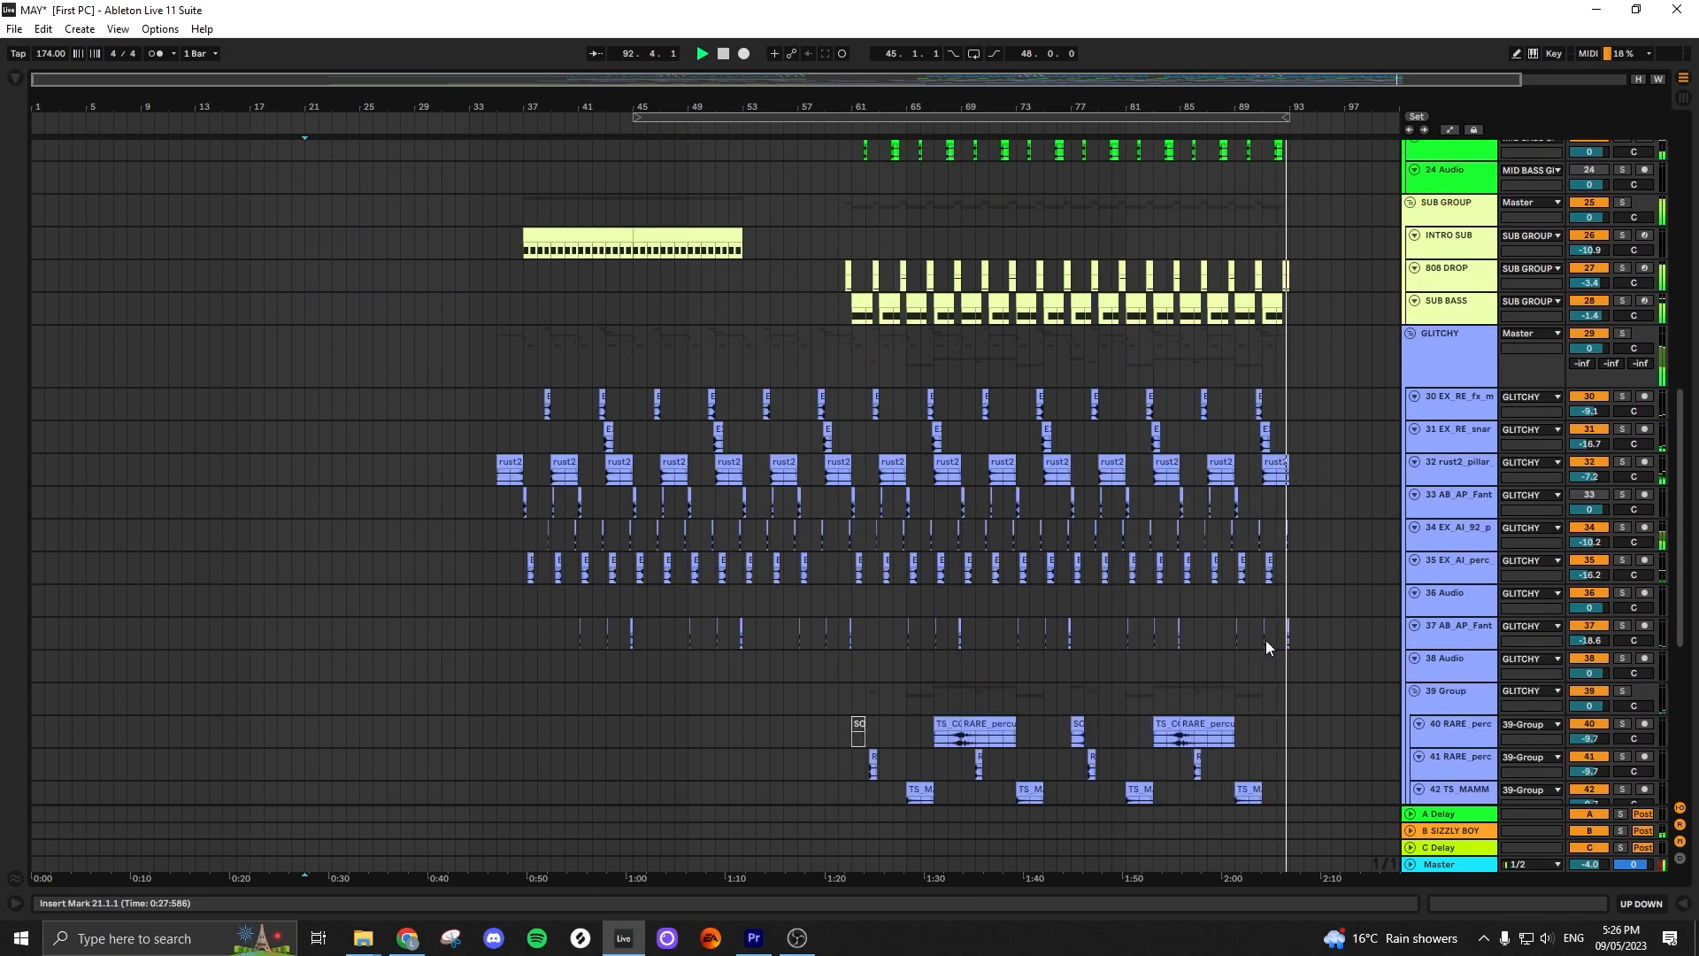